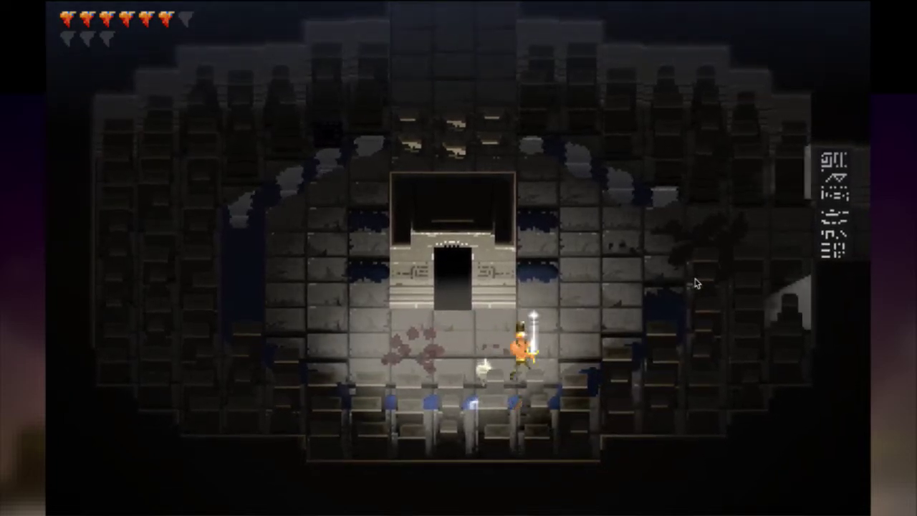
Leave the game, switch to Photoshop and save RoqChargeE.psd.
key("a")
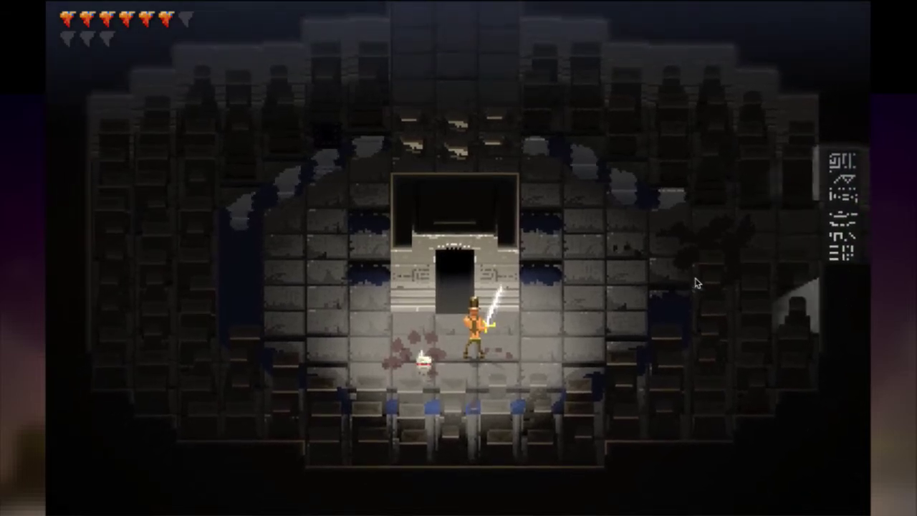
key("Escape")
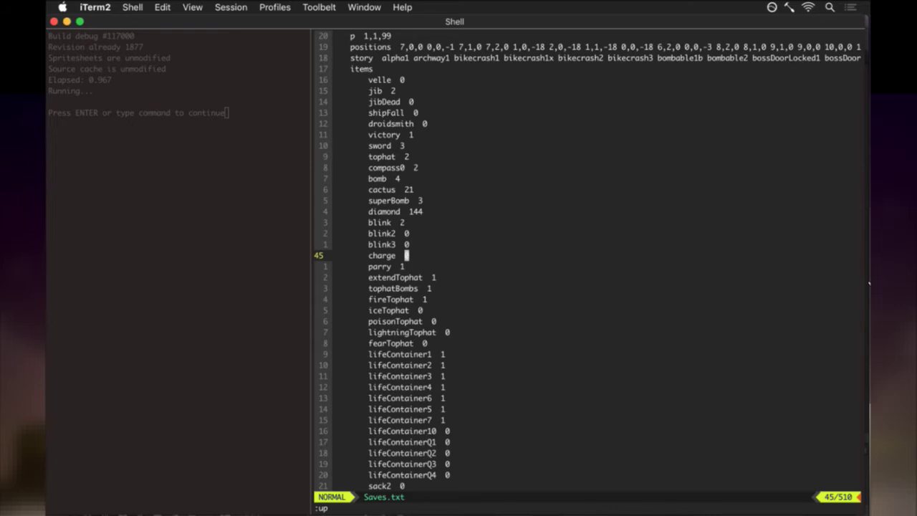
key("super+Tab")
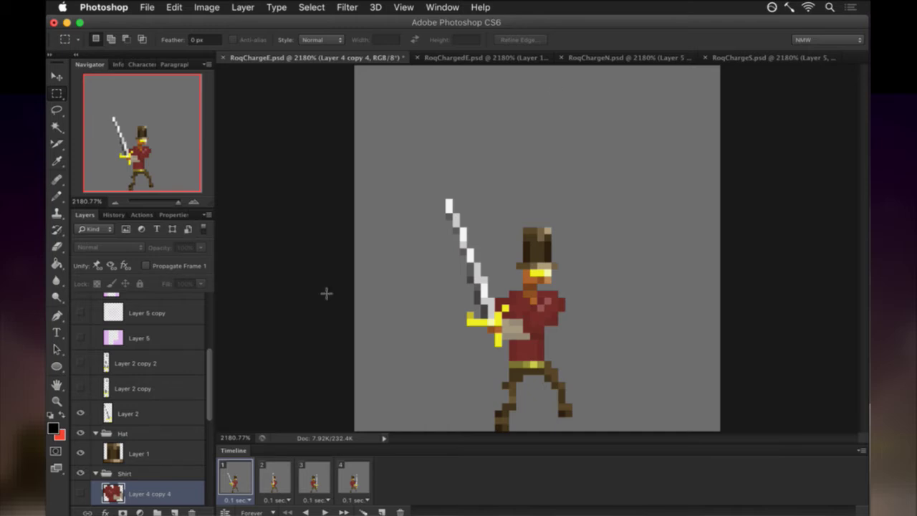
key("super+s")
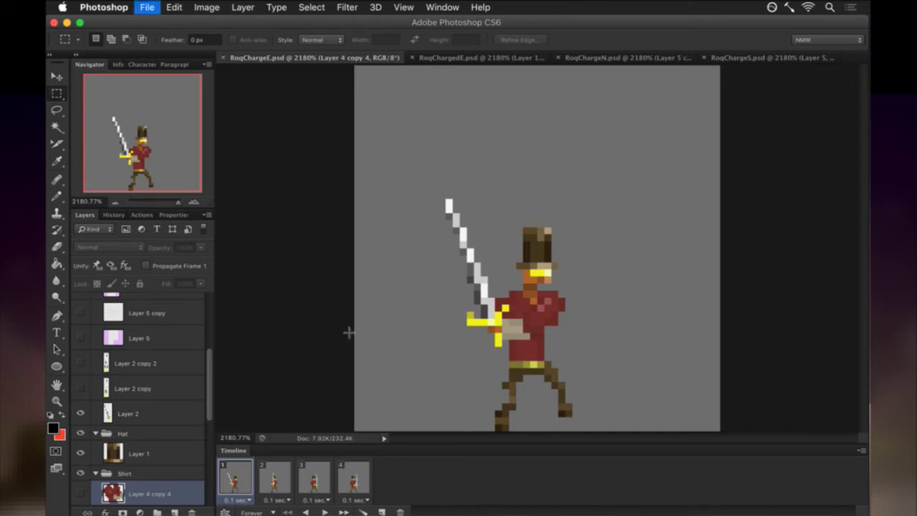
Examine the charged sprite in RoqChargedE.psd and step back and forth through the four animation frames of RoqChargeE.psd.
left_click(471, 58)
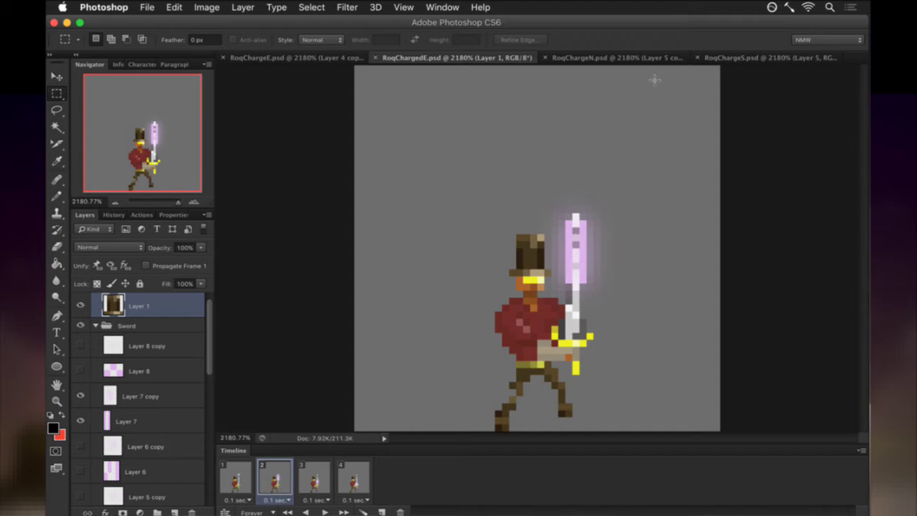
left_click(292, 58)
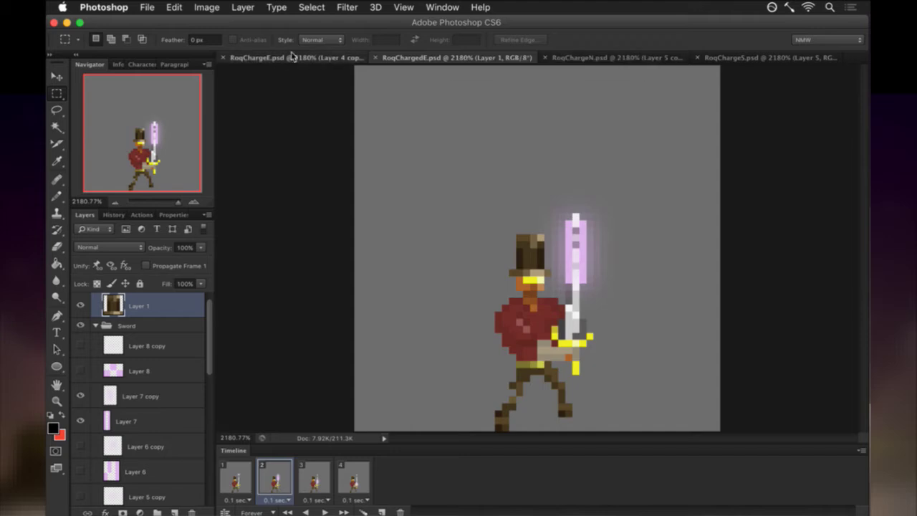
left_click(272, 479)
left_click(323, 484)
left_click(354, 482)
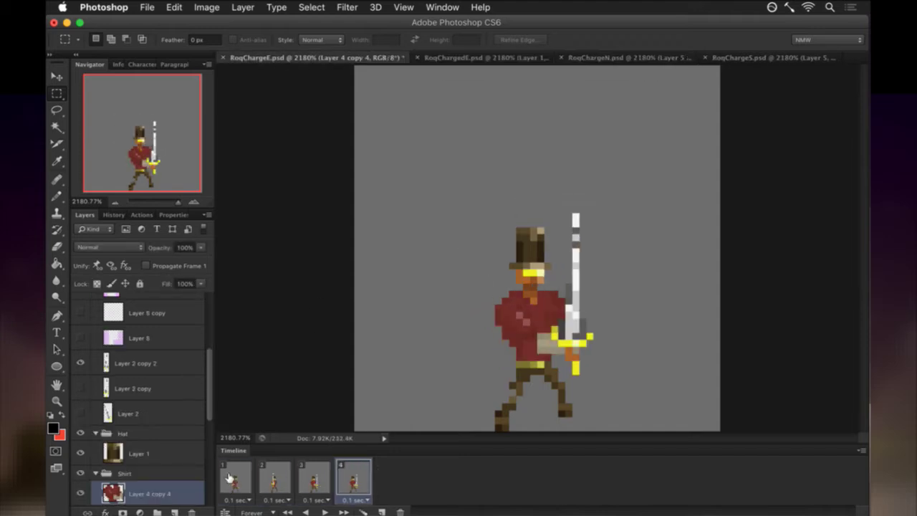
left_click(230, 479)
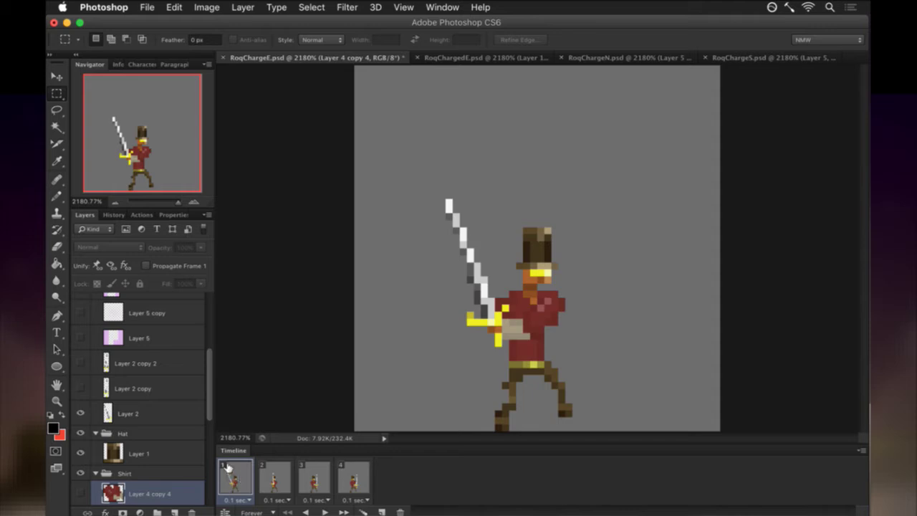
left_click(278, 481)
left_click(319, 479)
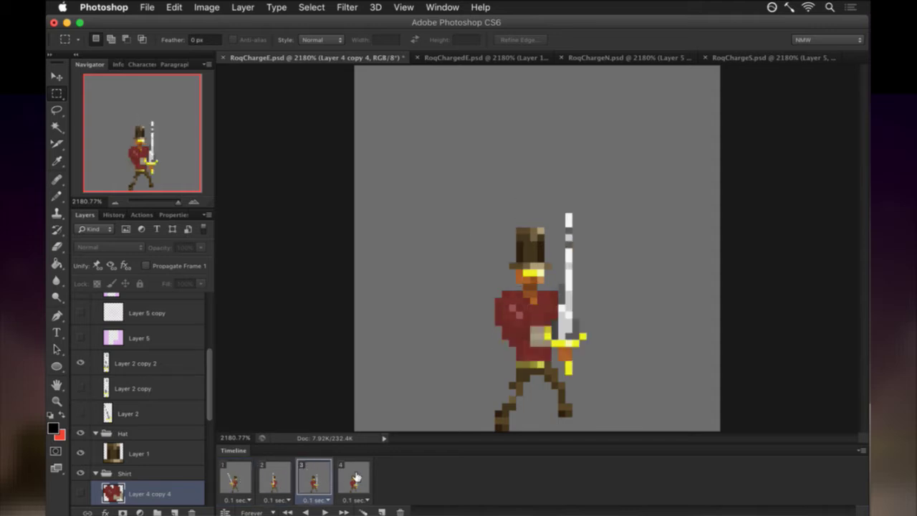
left_click(354, 477)
left_click(304, 477)
left_click(271, 474)
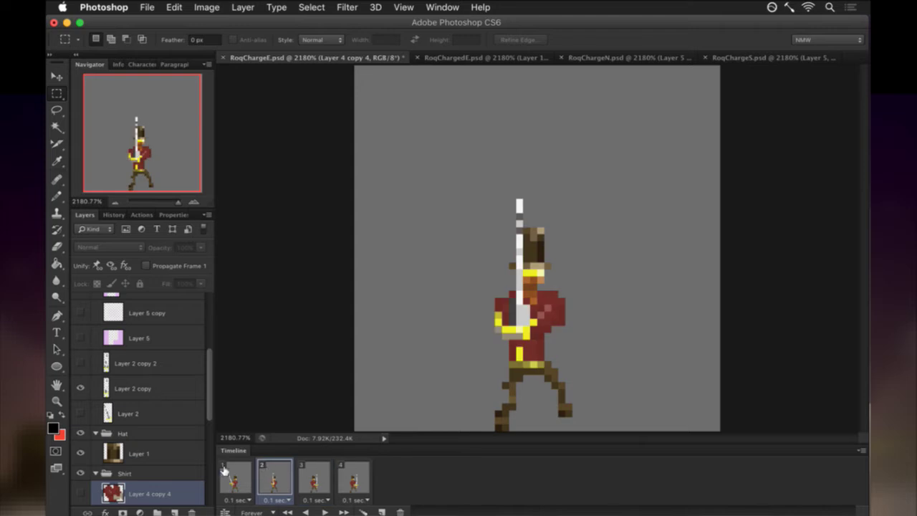
left_click(220, 477)
left_click(270, 476)
left_click(328, 478)
left_click(353, 479)
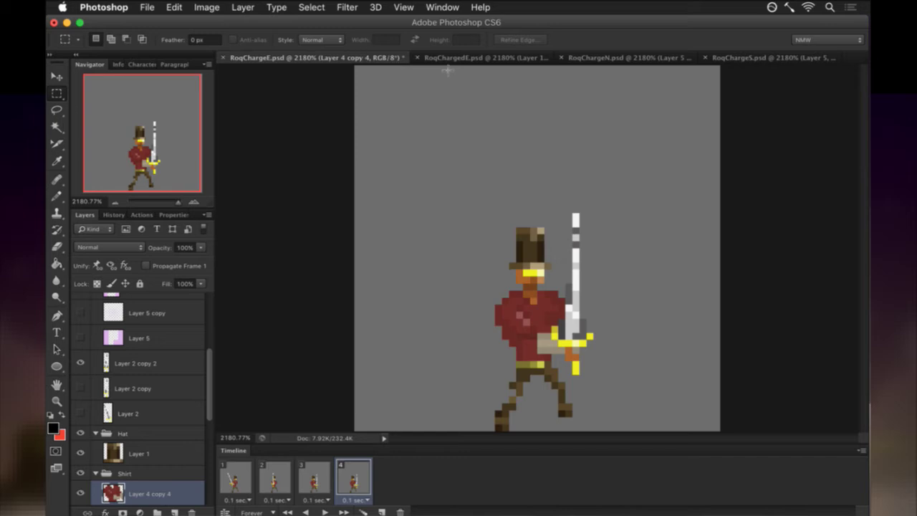
In RoqChargeN.psd, delete animation frames 2 and 3 and disable Propagate Frame 1.
left_click(628, 61)
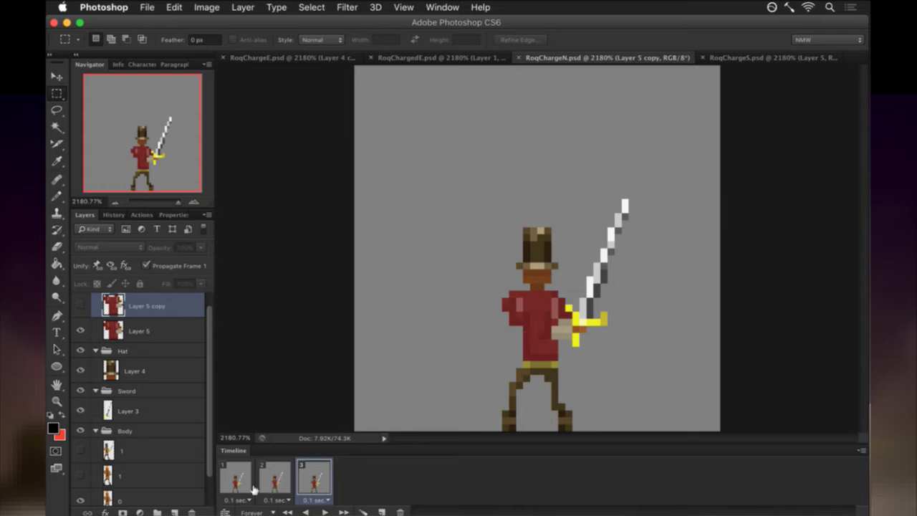
left_click(400, 511)
left_click(400, 512)
left_click(152, 265)
Hide the Shirt and Hat layer groups so the bare body sprite can be edited.
scroll(206, 344, "up", 1)
left_click(80, 300)
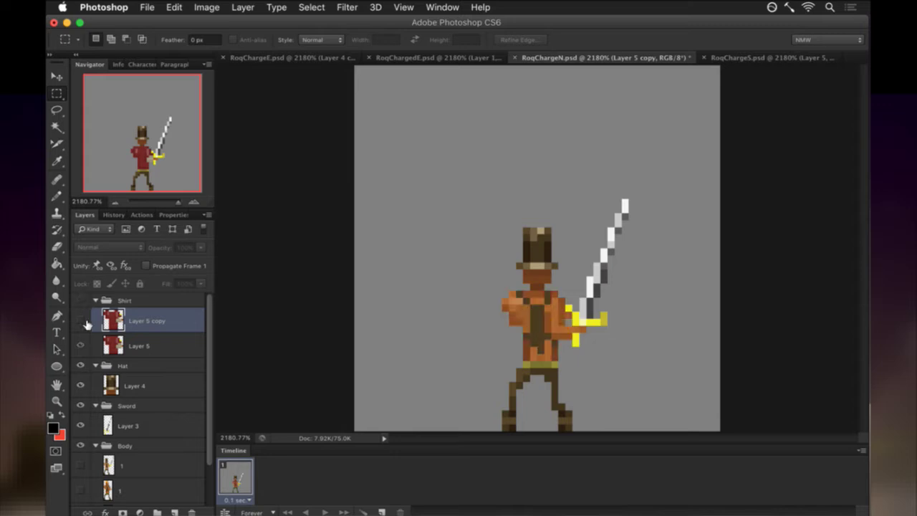
left_click(80, 366)
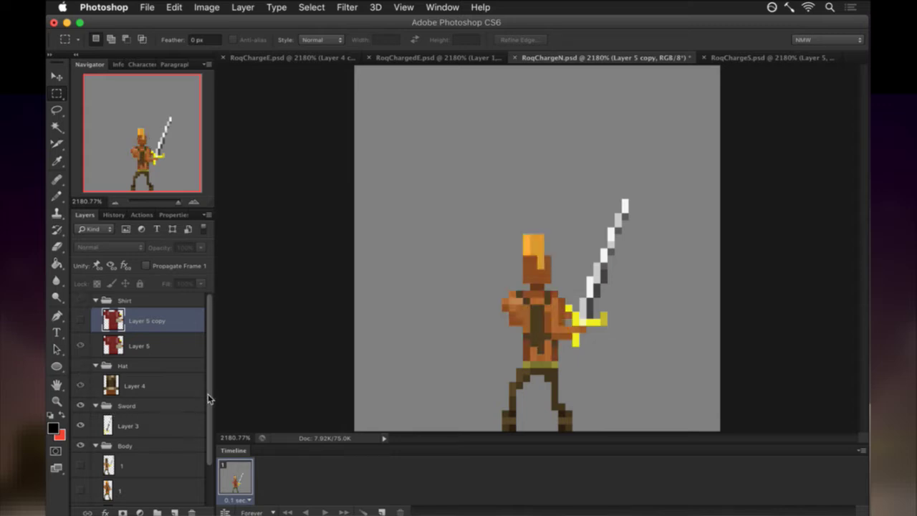
Delete both hidden layers named 1 from the Body group and save RoqChargeN.psd.
scroll(212, 400, "down", 3)
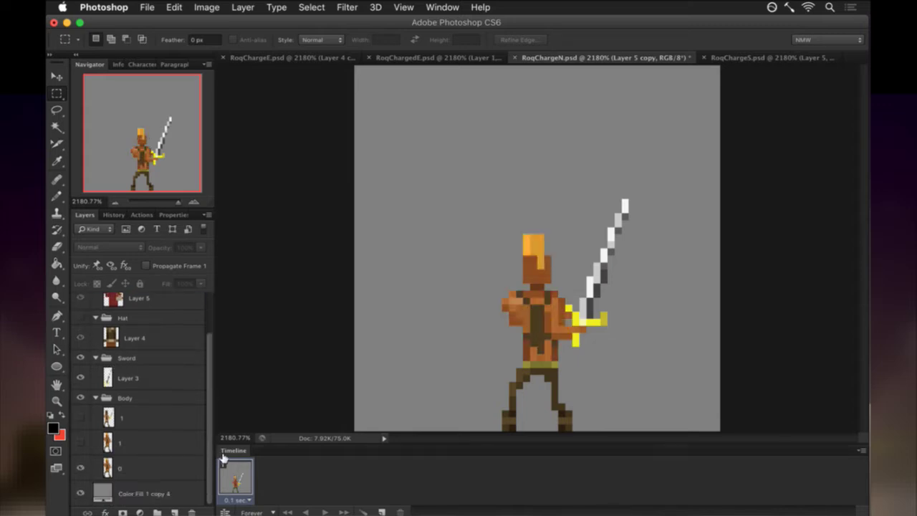
left_click(144, 415)
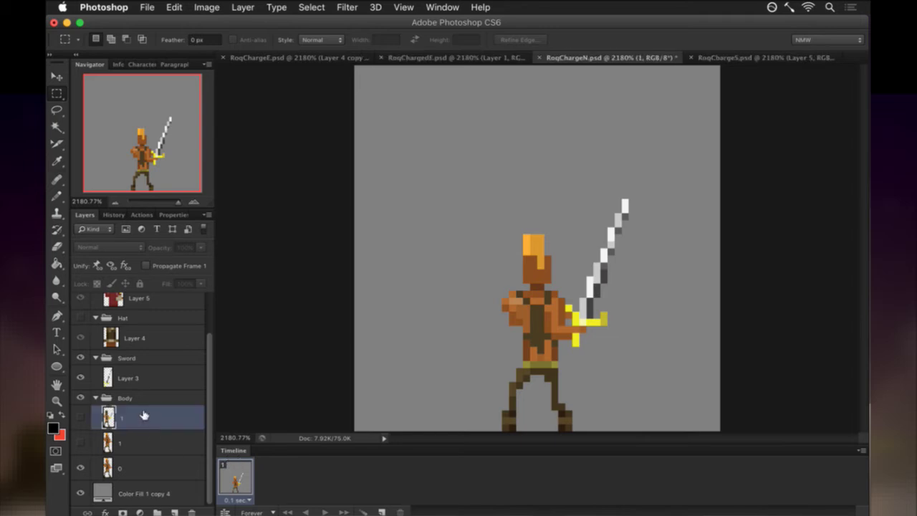
left_click(191, 513)
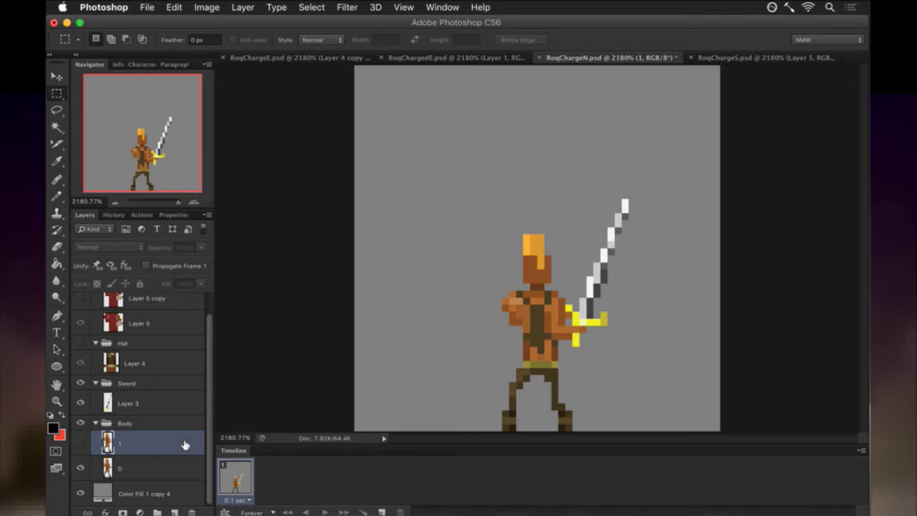
left_click(191, 512)
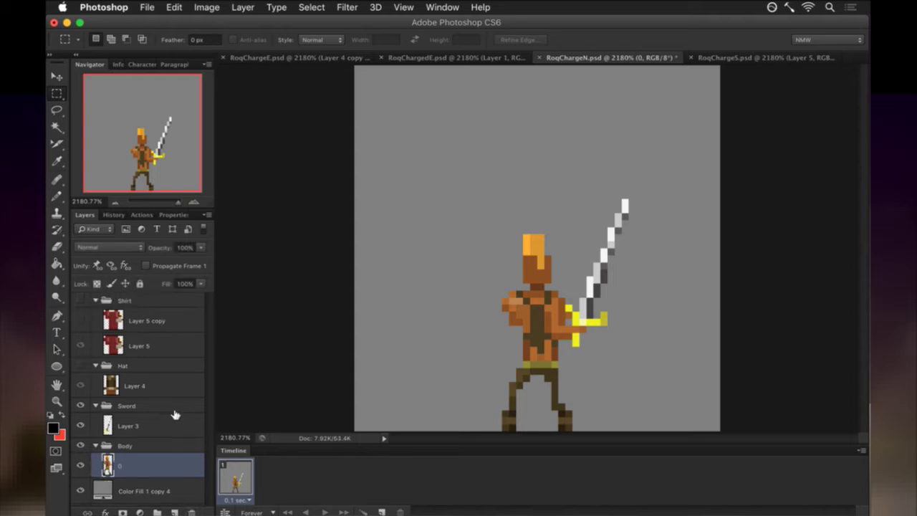
key("super+s")
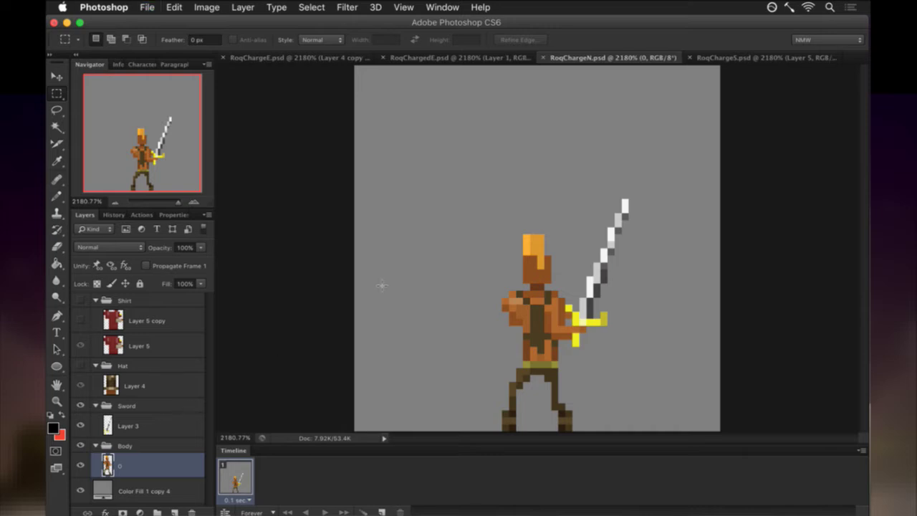
Add a second animation frame showing duplicates of body layer 0 and sword Layer 3 instead of the originals, and activate the Move tool.
left_click(382, 512)
key("super+j")
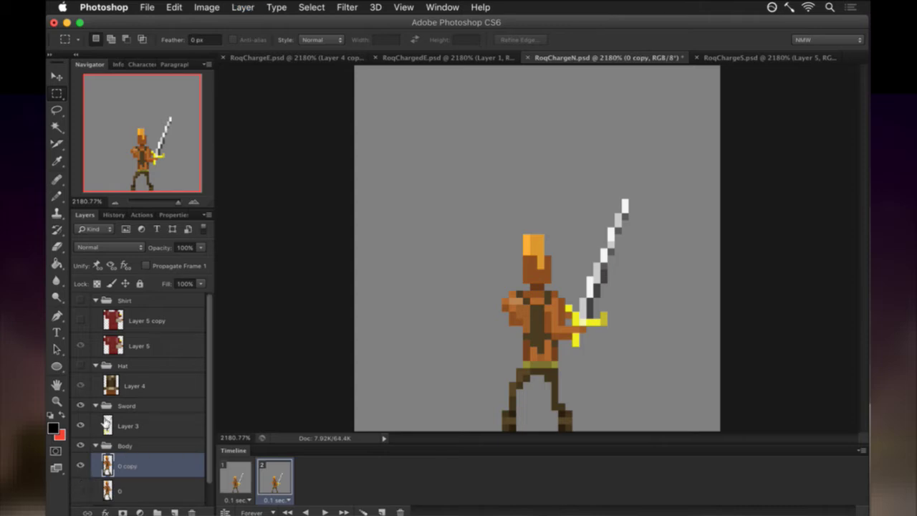
left_click(102, 426)
key("super+j")
left_click(80, 451)
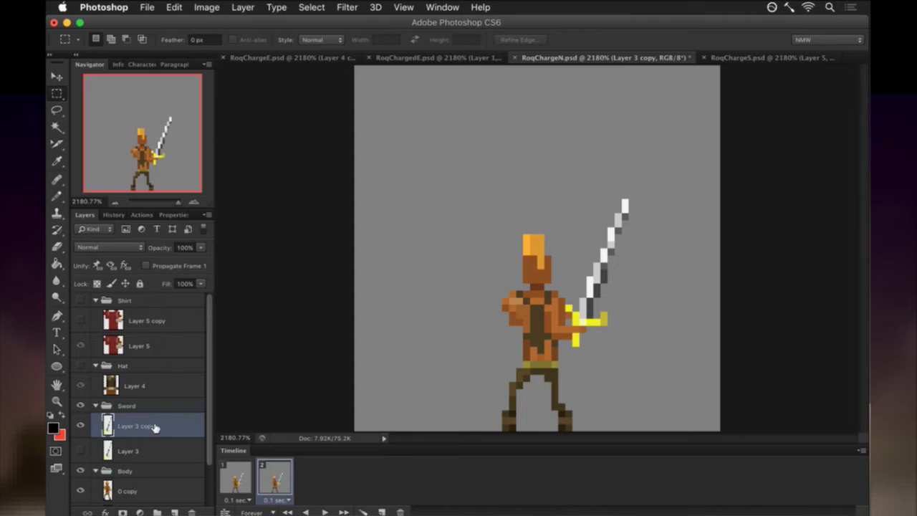
key("v")
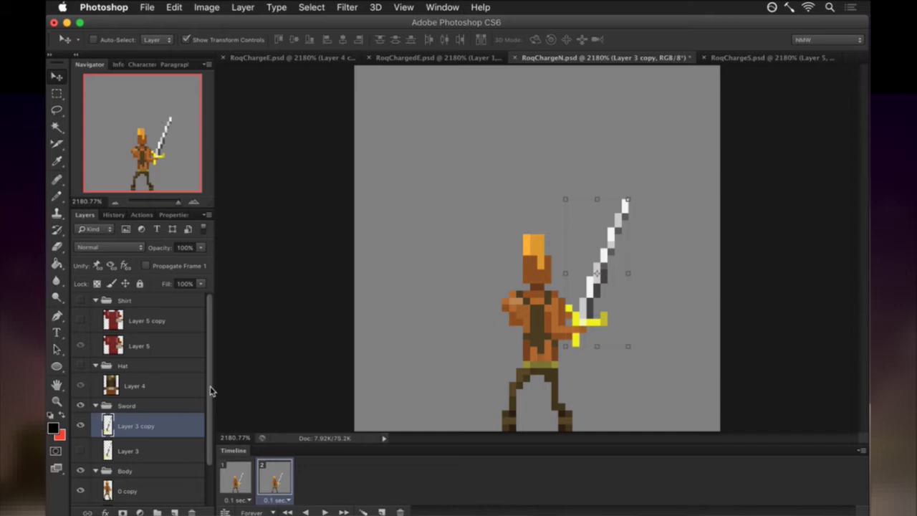
left_click_drag(208, 386, 208, 441)
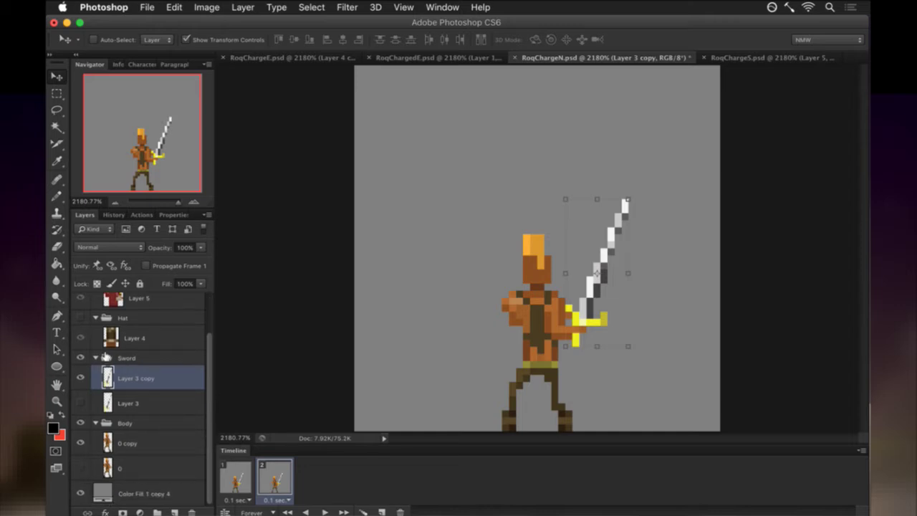
left_click_drag(106, 356, 109, 476)
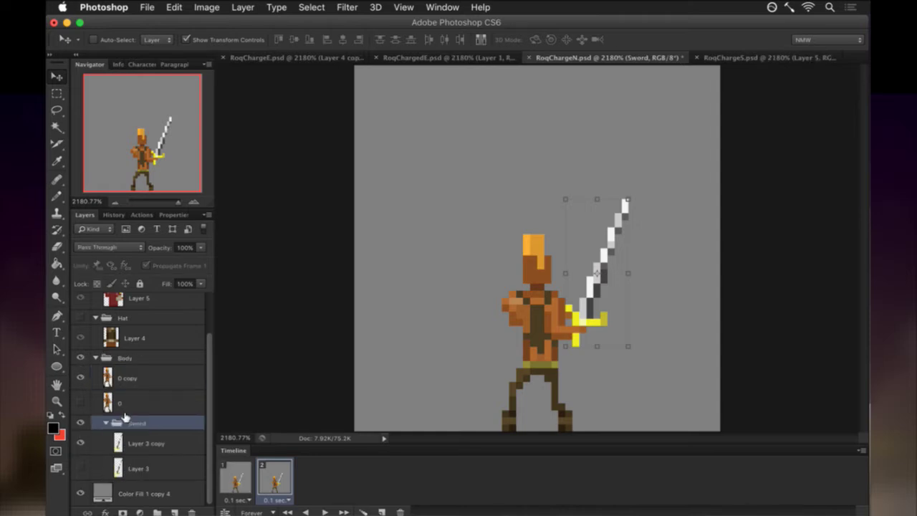
key("super+z")
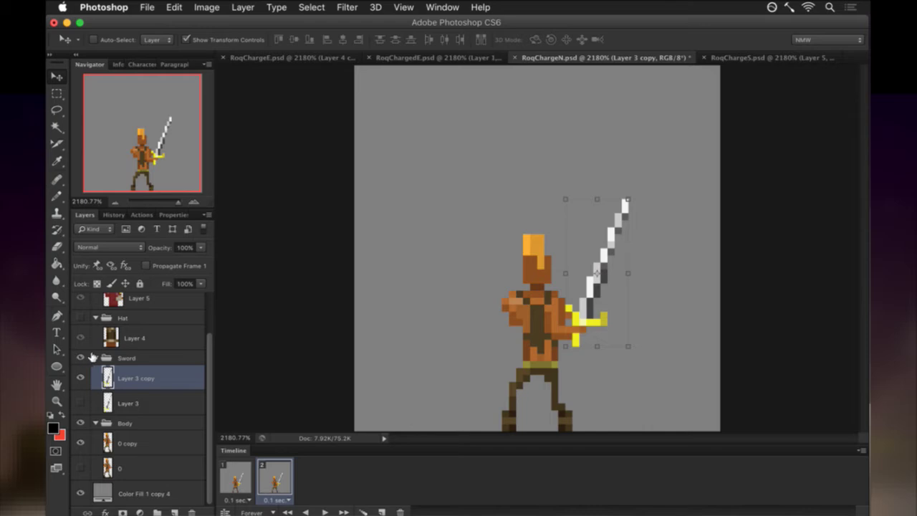
Collapse the Sword and Body groups, move Sword directly below Body, and expand both groups again.
left_click(95, 357)
left_click(95, 420)
left_click_drag(108, 407, 103, 429)
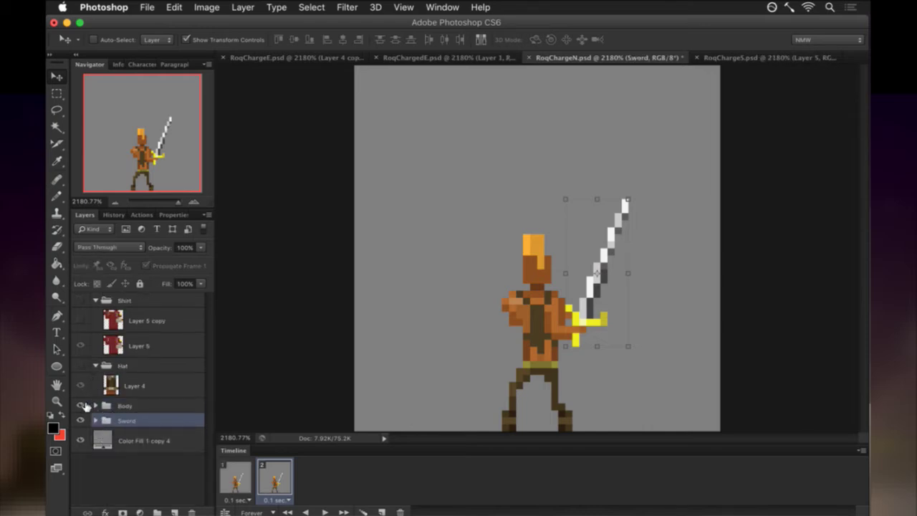
left_click(96, 406)
left_click(95, 471)
Nudge the duplicated sword on Layer 3 copy toward the body and rotate it about 22° counter-clockwise so the blade stands upright.
left_click(134, 490)
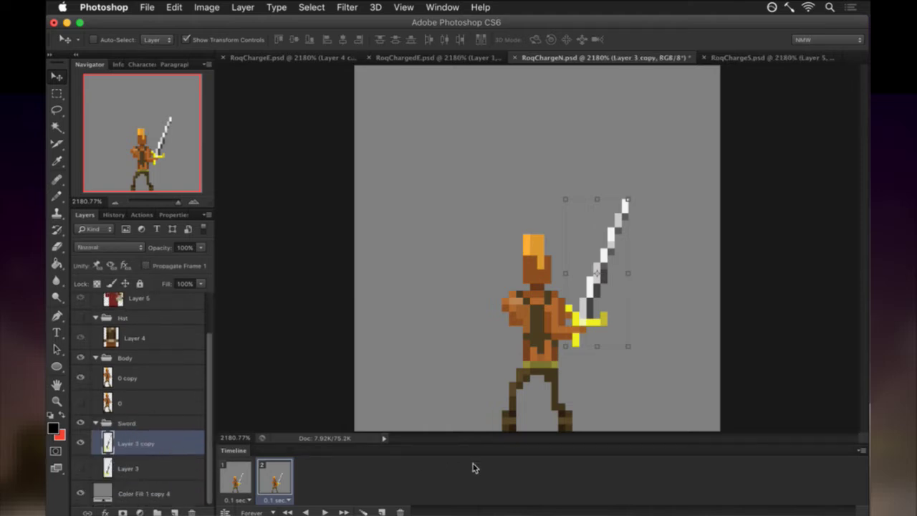
key("Left")
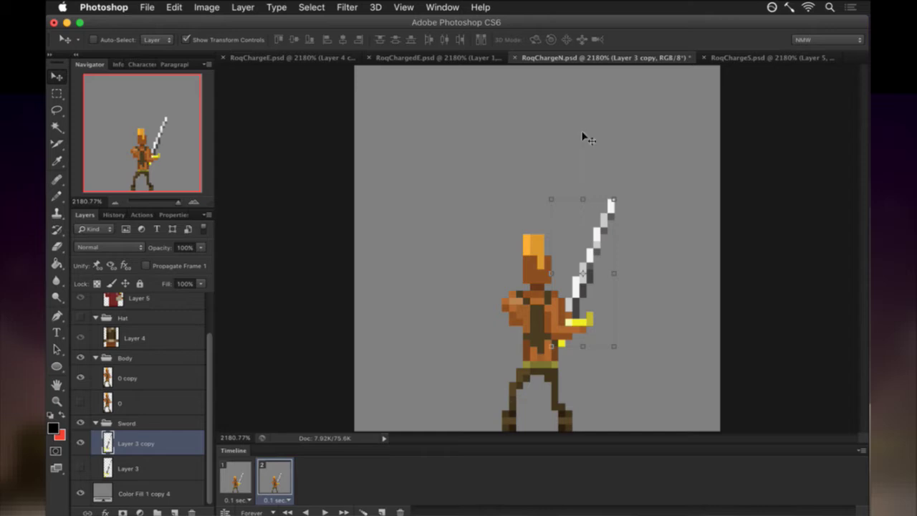
left_click_drag(527, 180, 505, 208)
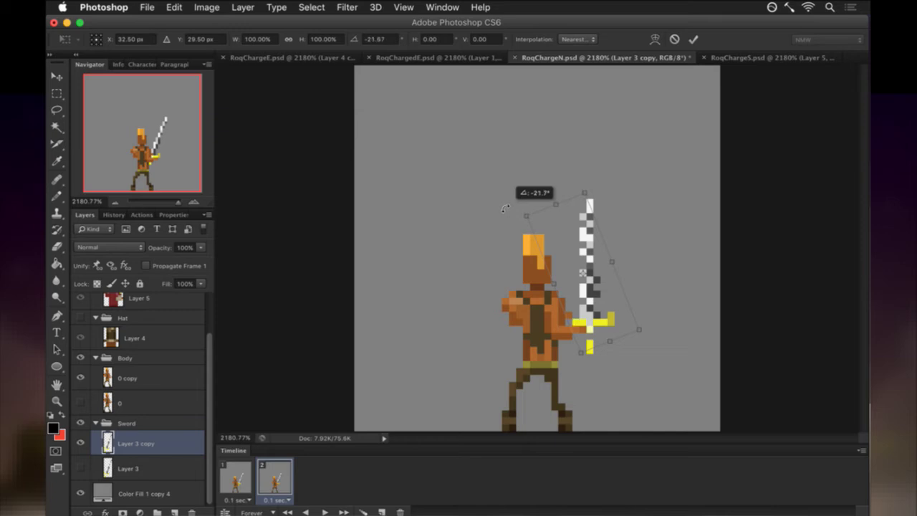
left_click_drag(506, 209, 505, 208)
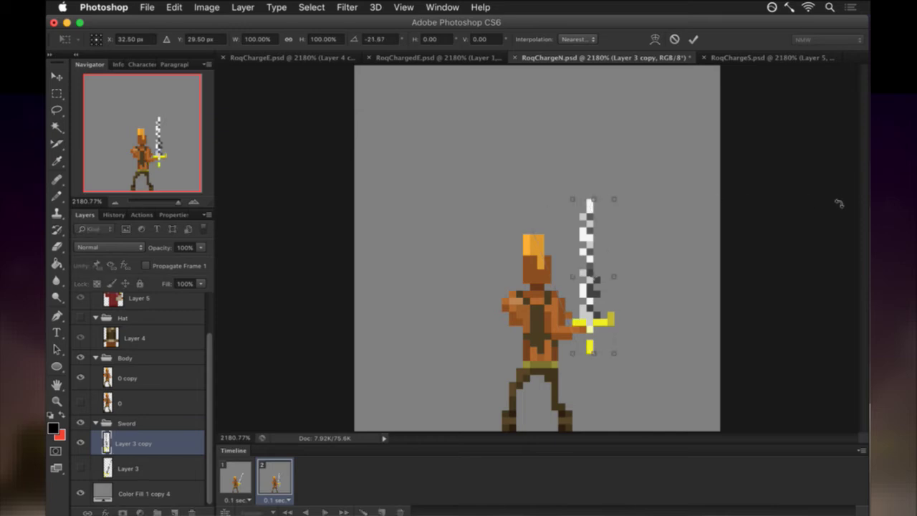
key("Return")
key("Left")
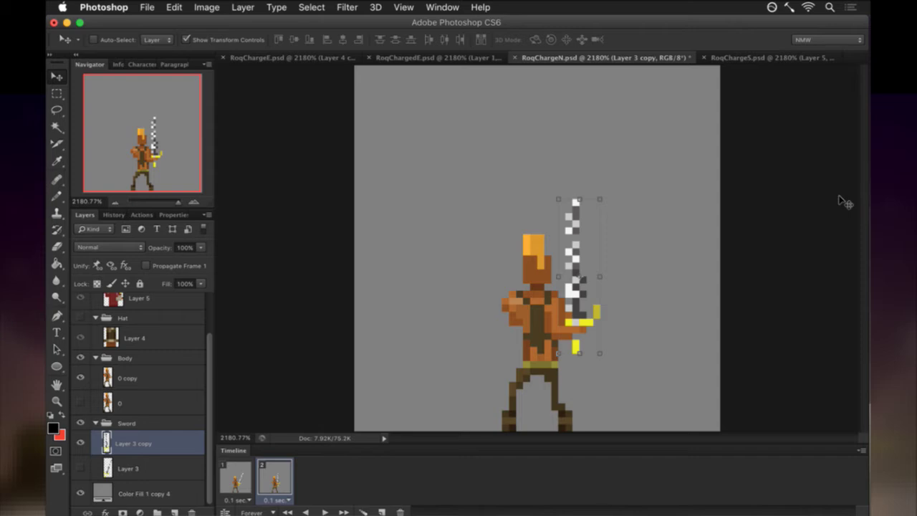
key("Right")
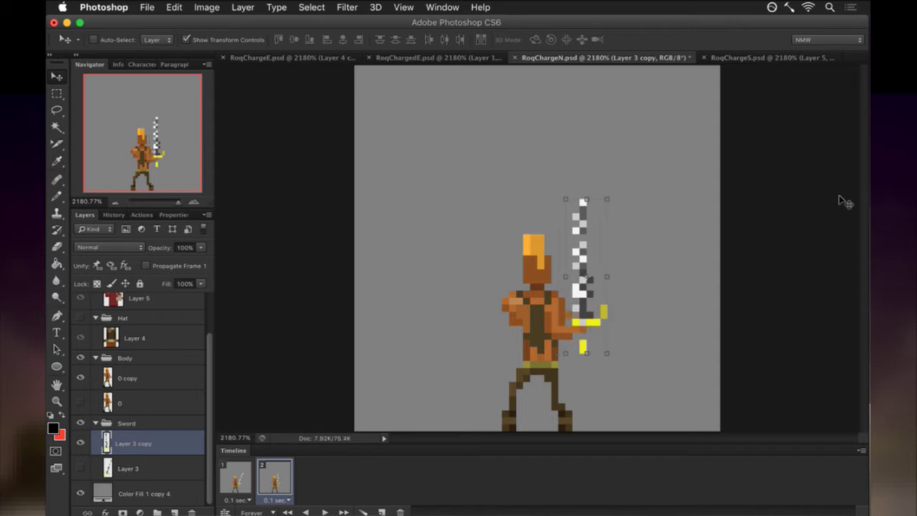
key("m")
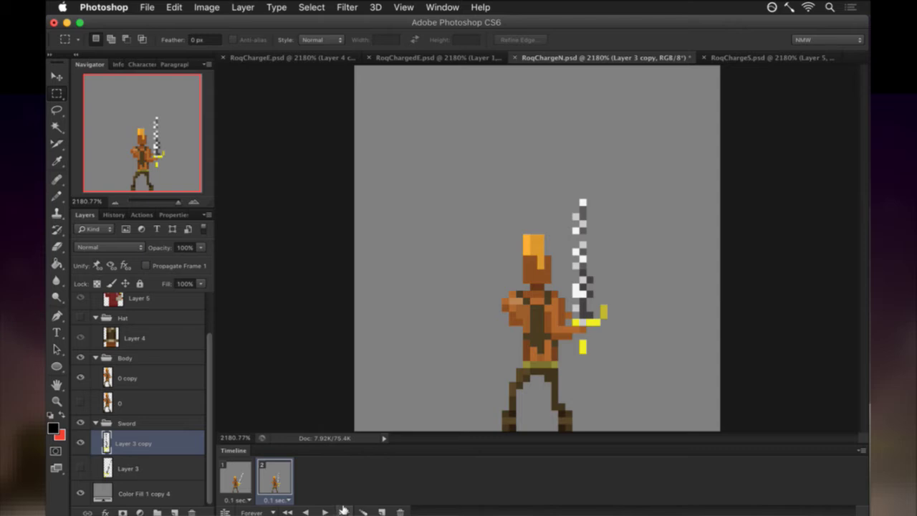
Try adding a third animation frame after frame 2, and remove it again.
left_click(381, 512)
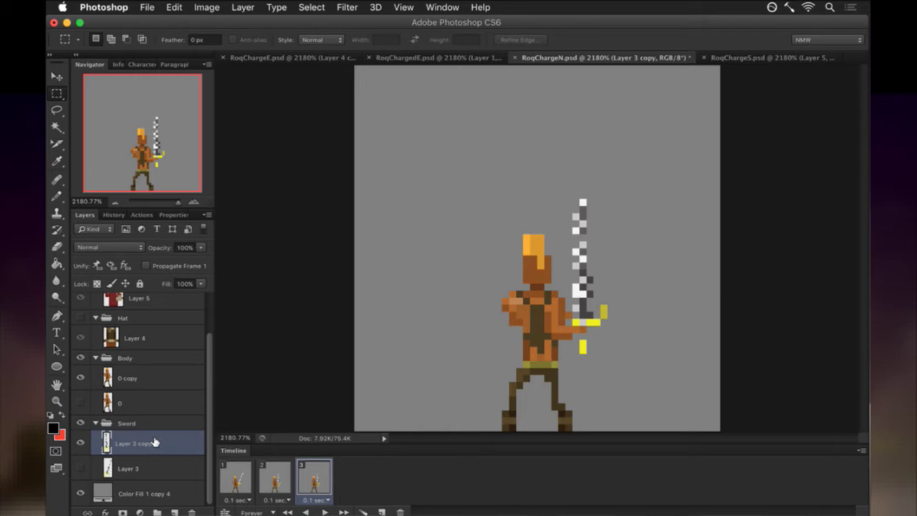
left_click(400, 511)
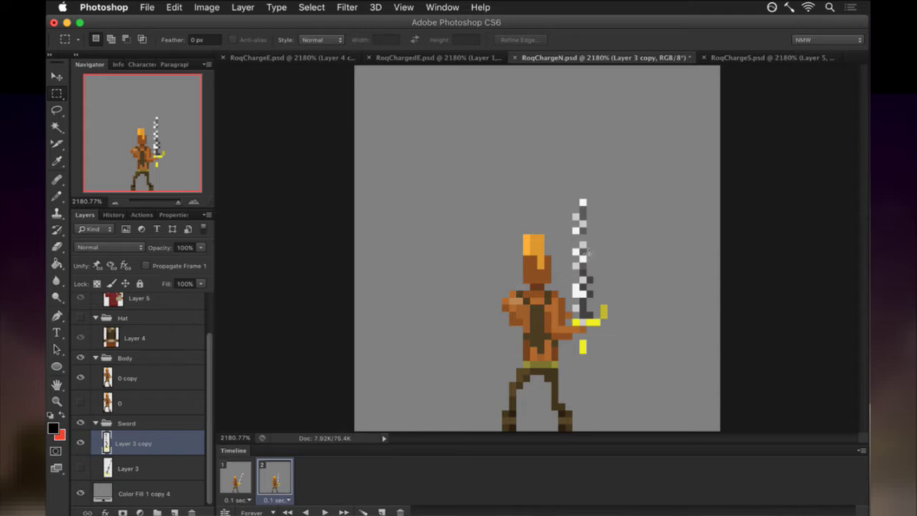
Erase the stray light pixel beside the upper blade on Layer 3 copy.
key("e")
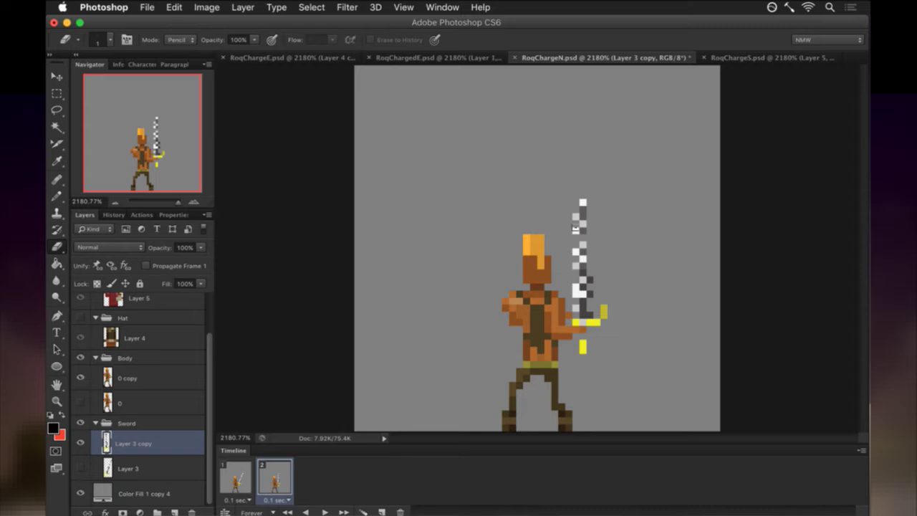
key("b")
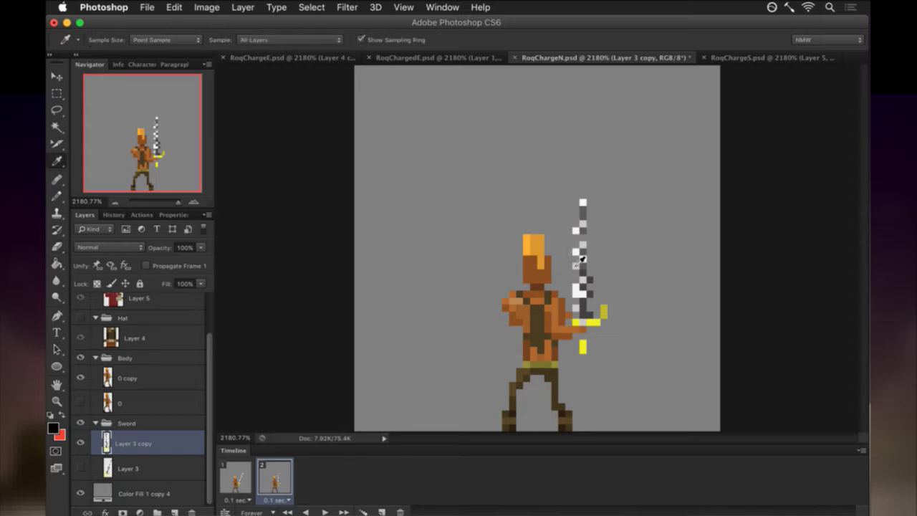
left_click(582, 274, "alt")
key("alt+BackSpace")
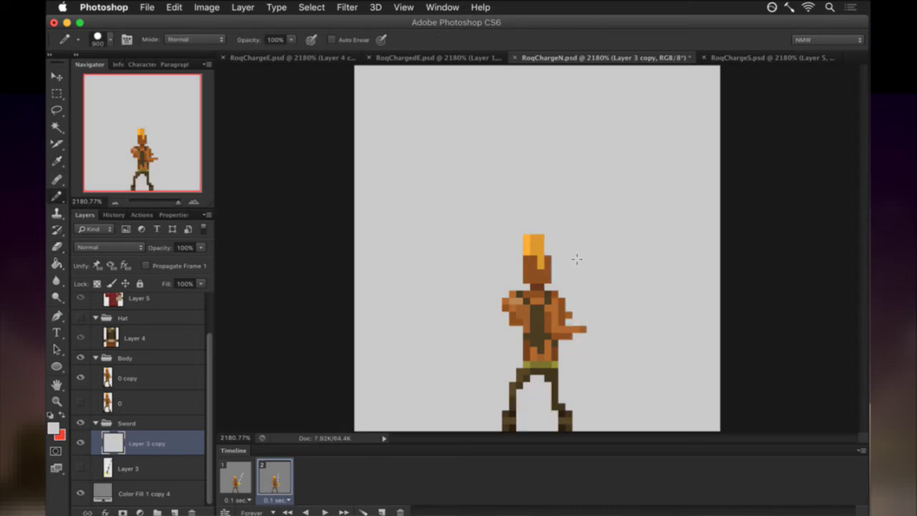
key("super+z")
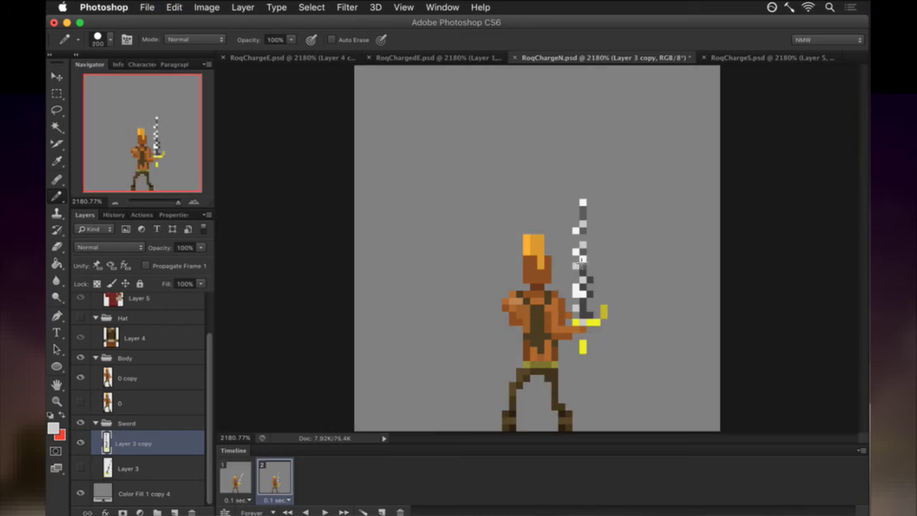
Reduce the Pencil brush size to 1 px.
key("bracketleft")
key("bracketleft")
key("bracketleft")
key("bracketleft")
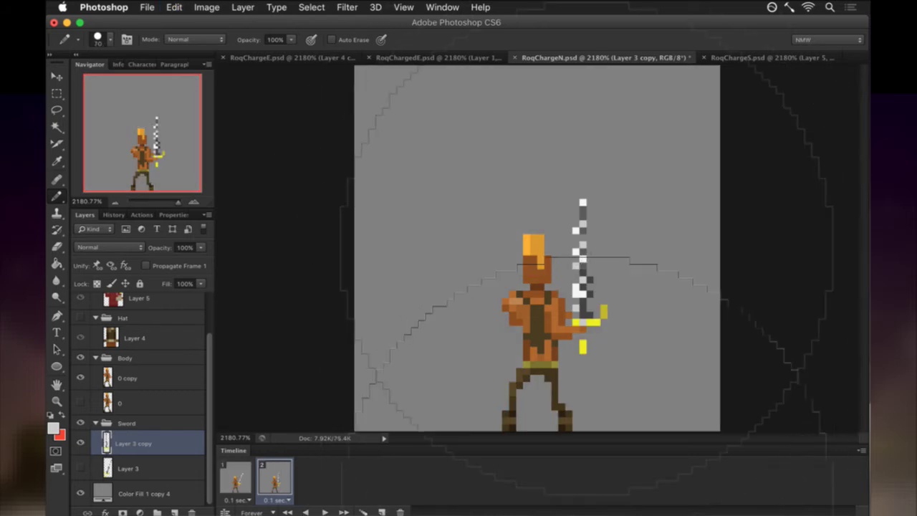
key("bracketleft")
key("bracketleft")
key("bracketleft")
key("bracketleft")
key("bracketleft")
key("bracketleft")
key("bracketleft")
key("bracketleft")
key("bracketleft")
key("bracketleft")
key("bracketleft")
key("bracketleft")
key("bracketleft")
key("bracketleft")
key("bracketleft")
key("bracketleft")
key("bracketleft")
key("bracketleft")
key("bracketleft")
key("bracketleft")
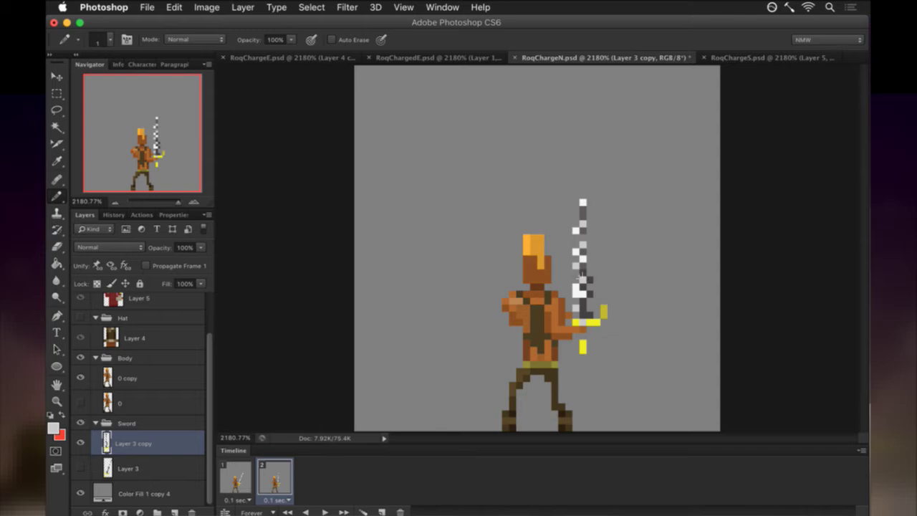
Paint the lower blade's right edge solid dark grey down to the yellow guard.
key("i")
key("b")
left_click(582, 315, "alt")
left_click_drag(588, 317, 588, 302)
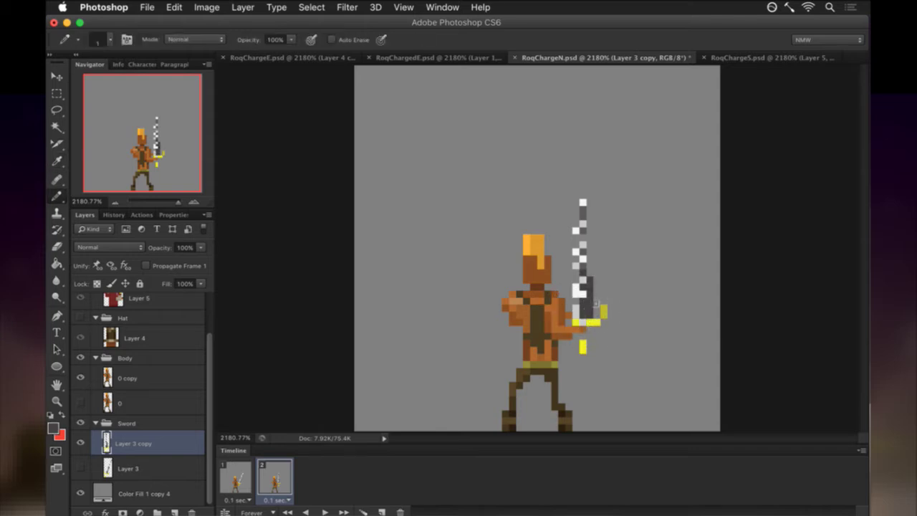
Fill in the left and middle of the lower blade with light grey and white sampled from the sword.
key("i")
left_click(580, 290)
key("b")
key("i")
left_click(580, 295)
key("b")
left_click(581, 314)
key("i")
left_click(577, 284)
key("b")
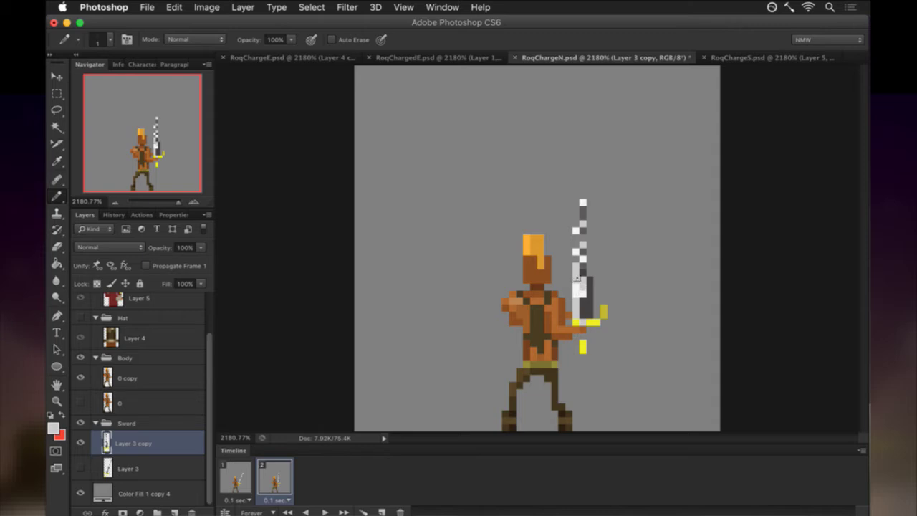
Thin the upper blade to a single pixel column, adding light grey pixels and erasing the extra ones on its left side.
left_click(583, 238)
left_click(576, 238)
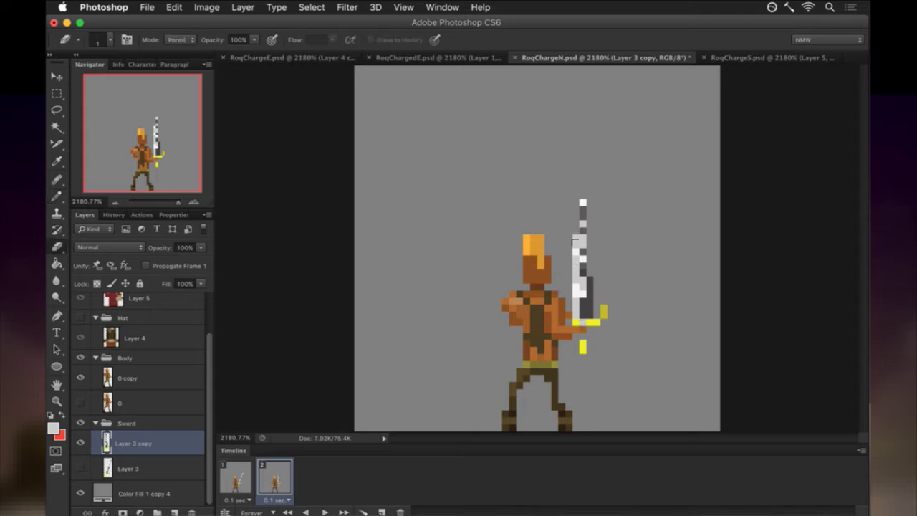
left_click(581, 257, "alt")
left_click(583, 224)
left_click(583, 243)
left_click(588, 254, "alt")
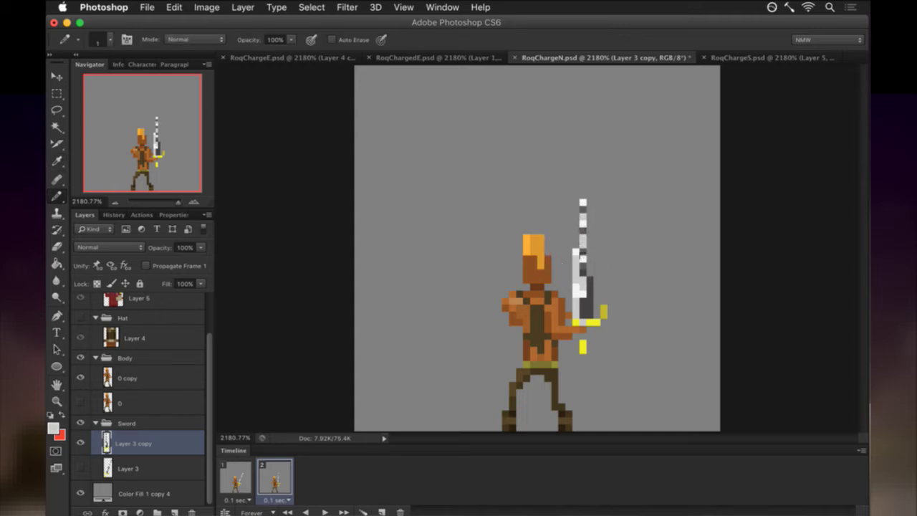
key("e")
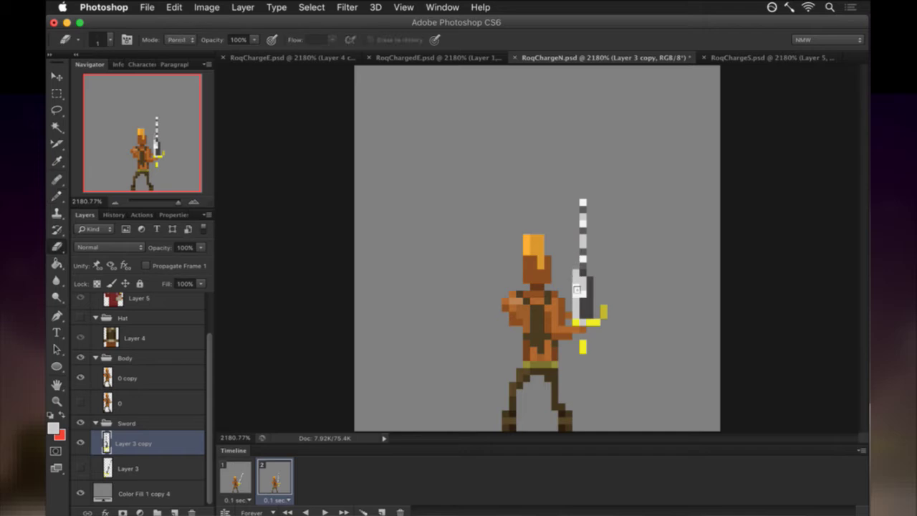
Touch up the lower blade with a sampled white highlight and clean up its dark grey right edge.
key("i")
left_click(581, 297)
key("b")
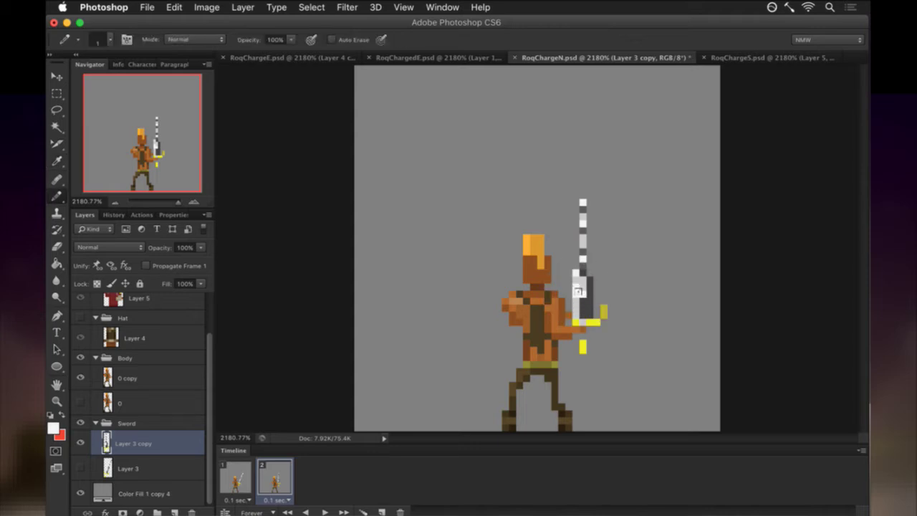
left_click_drag(578, 291, 581, 299)
left_click(590, 301)
key("i")
left_click(591, 293)
key("b")
left_click(591, 303)
Paint the checkered middle section of the narrow upper blade light grey.
key("i")
left_click(584, 252)
key("b")
left_click_drag(582, 288, 582, 229)
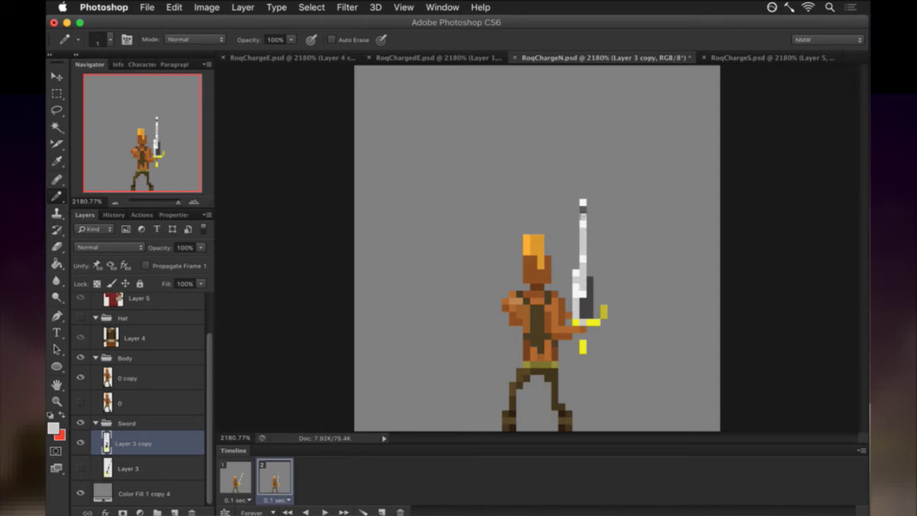
Add a dark grey band pixel just below the sword tip and erase the pixel jutting out above the wide lower blade.
key("i")
left_click(584, 215)
key("b")
left_click(583, 224)
key("e")
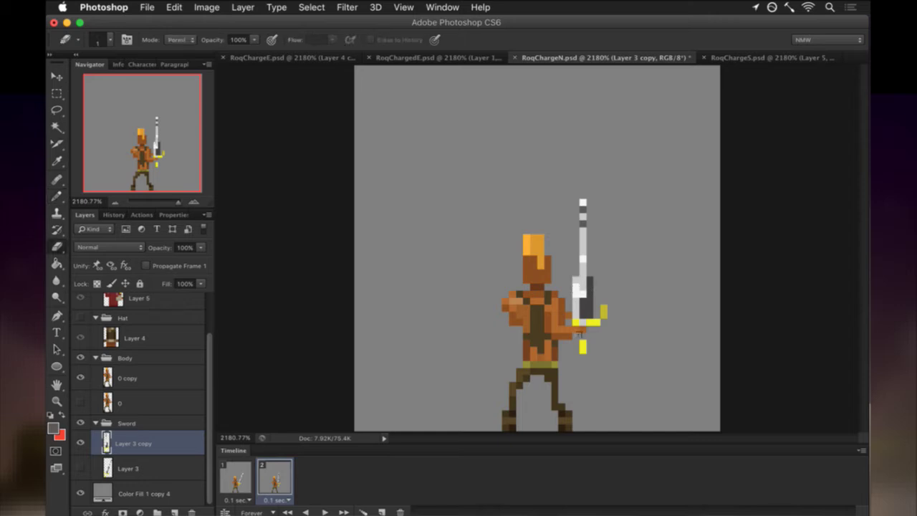
Try painting the lower blade's right edge light grey, and erase it again.
key("i")
left_click(577, 312)
key("b")
left_click_drag(589, 280, 589, 316)
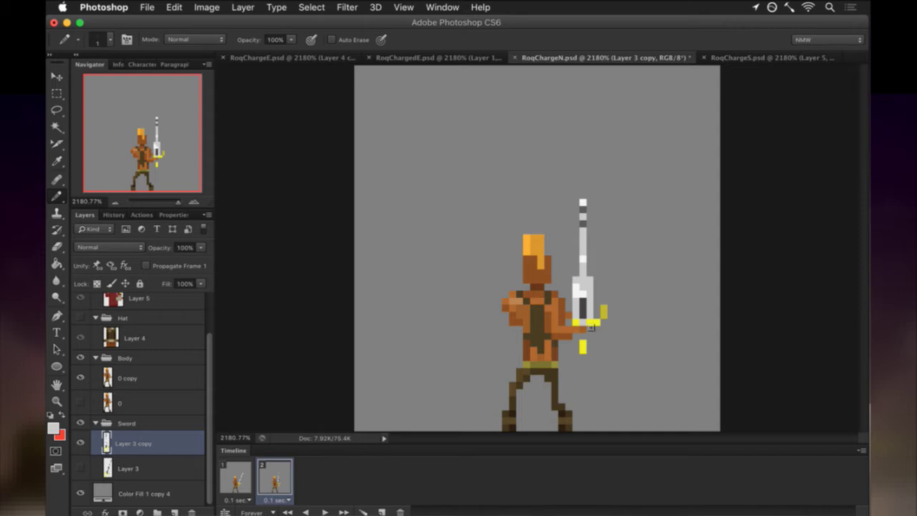
key("e")
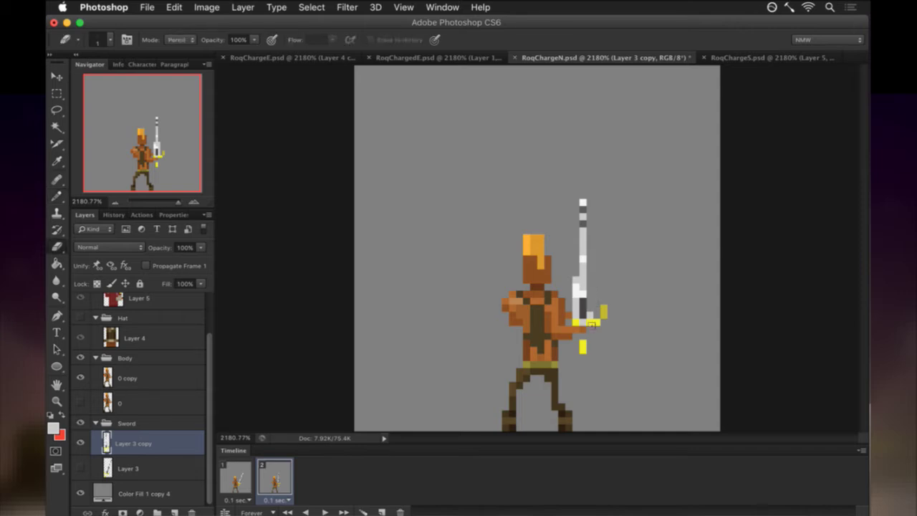
Repaint the lower blade's right edge with the dark grey sampled from the blade's center.
key("b")
left_click(583, 308, "alt")
left_click(591, 298)
left_click_drag(590, 281, 590, 313)
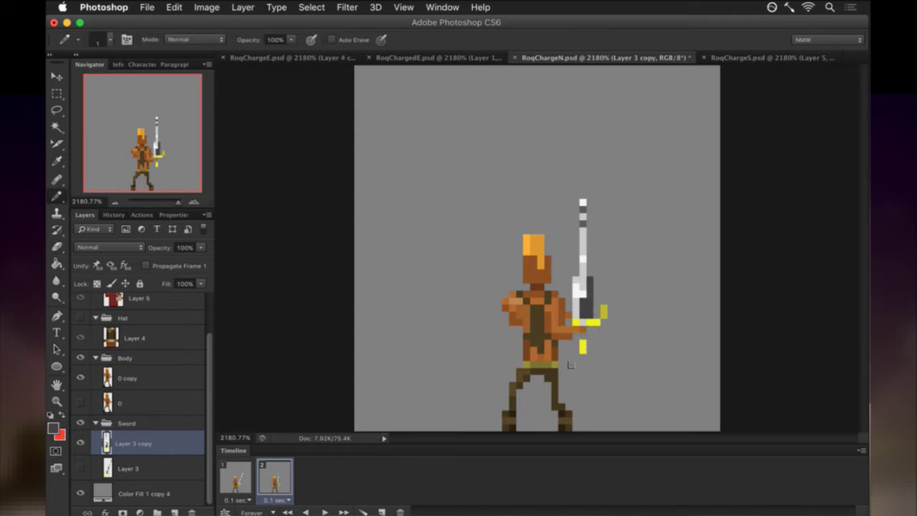
Refine the lower blade's highlight with white on its left edge and light grey beside it, and save the file.
left_click(584, 297, "alt")
left_click(582, 296, "alt")
left_click(586, 297, "alt")
left_click(578, 309)
left_click(589, 286, "alt")
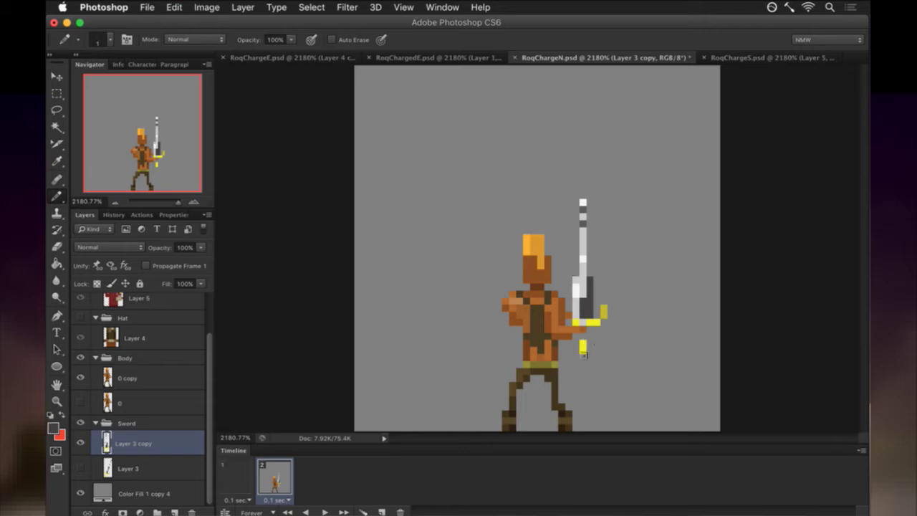
key("super+s")
Try moving the sword three pixels away from the body, and move it back.
key("v")
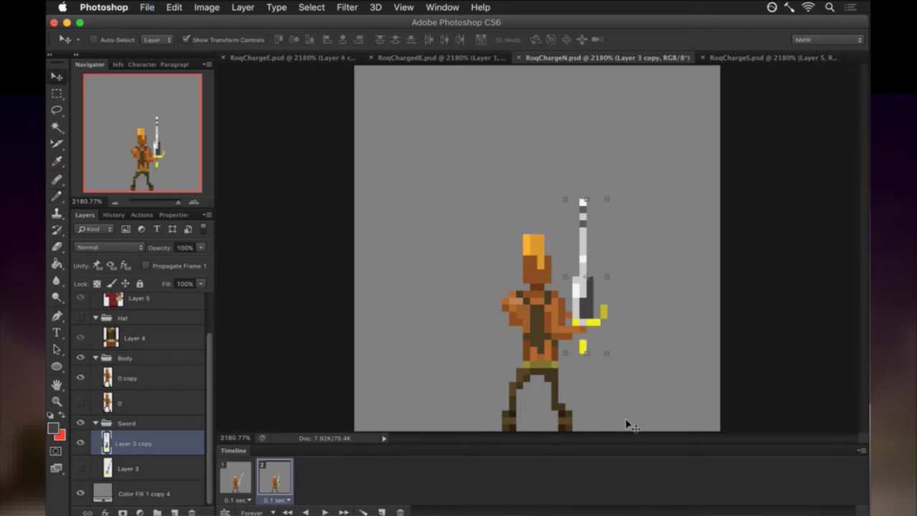
key("Right")
key("Right")
key("Right")
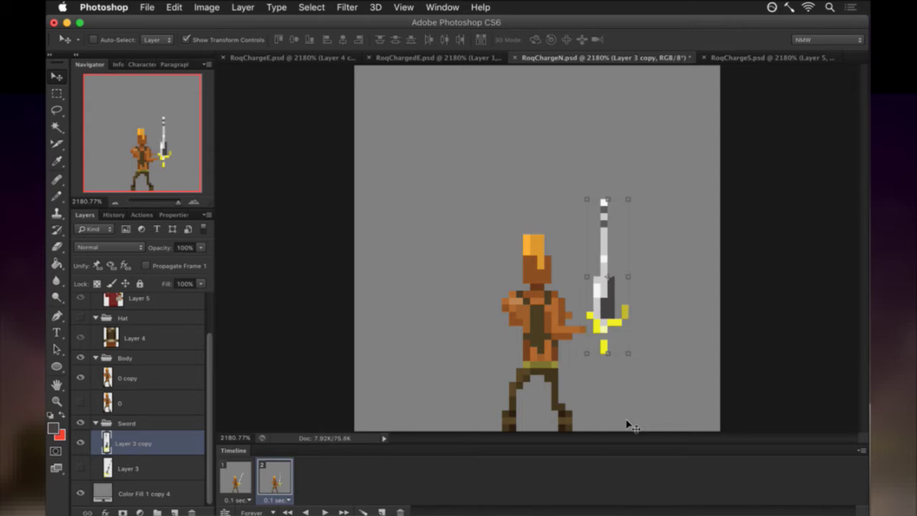
key("Left")
key("Left")
key("Left")
key("m")
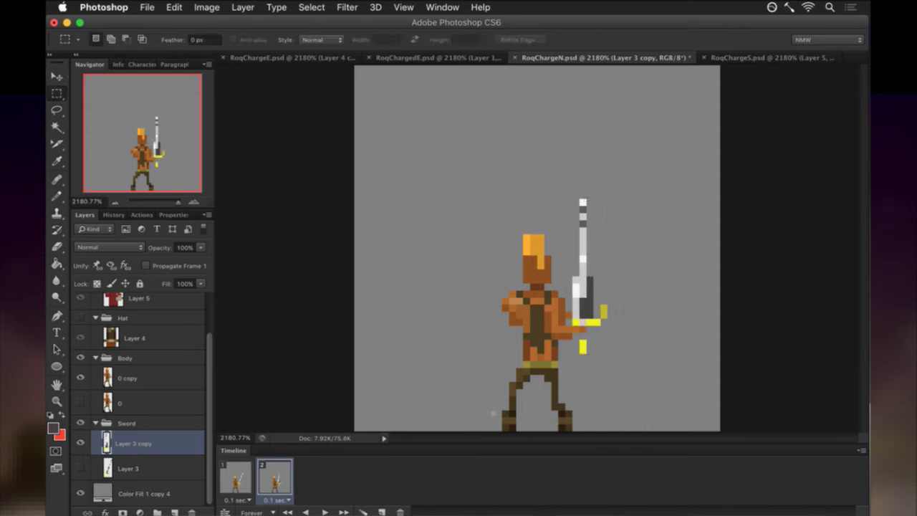
Nudge the frame 2 sword two pixels toward the body, comparing its position against frame 1.
left_click(237, 476)
left_click(276, 477)
left_click(236, 476)
left_click(276, 476)
key("v")
key("Left")
key("Left")
key("m")
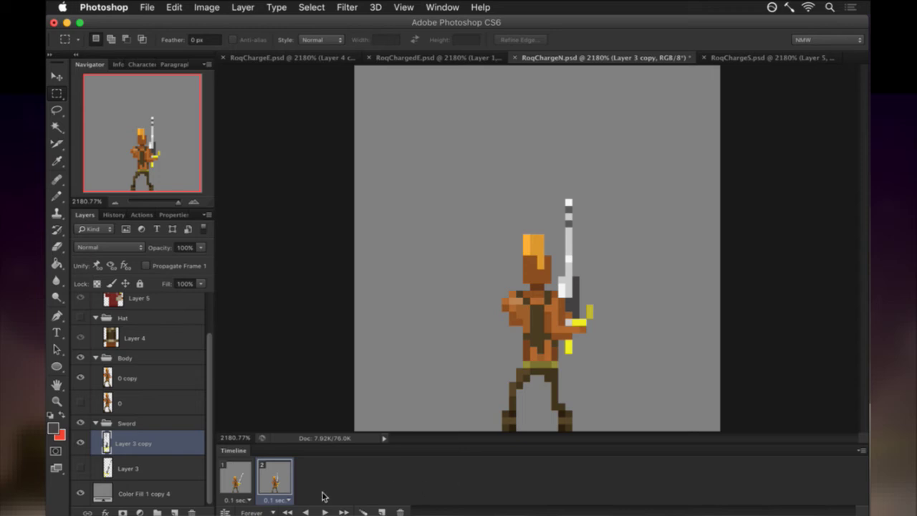
left_click(237, 477)
left_click(265, 476)
left_click(249, 482)
left_click(274, 478)
Redraw the right leg on body layer 0 copy so its lower part bows outward, erasing the old leg pixels.
left_click(142, 378)
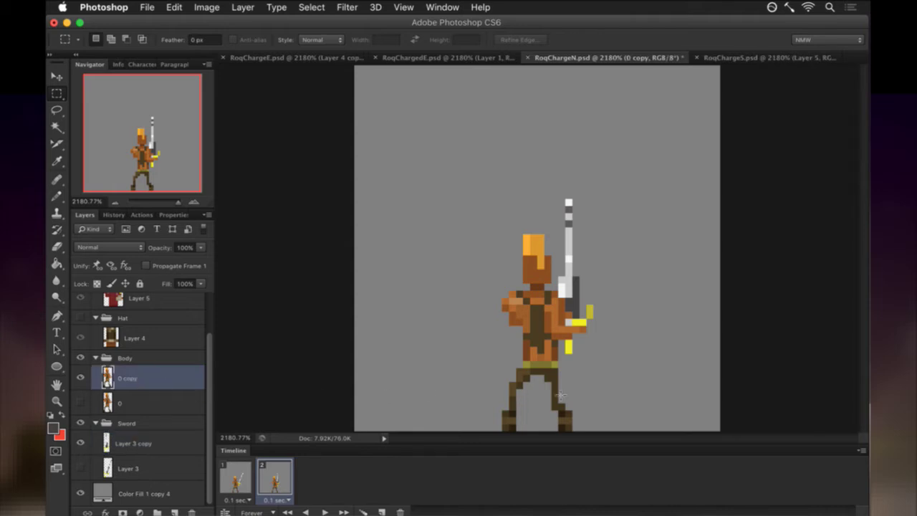
key("e")
key("b")
key("shift+b")
key("e")
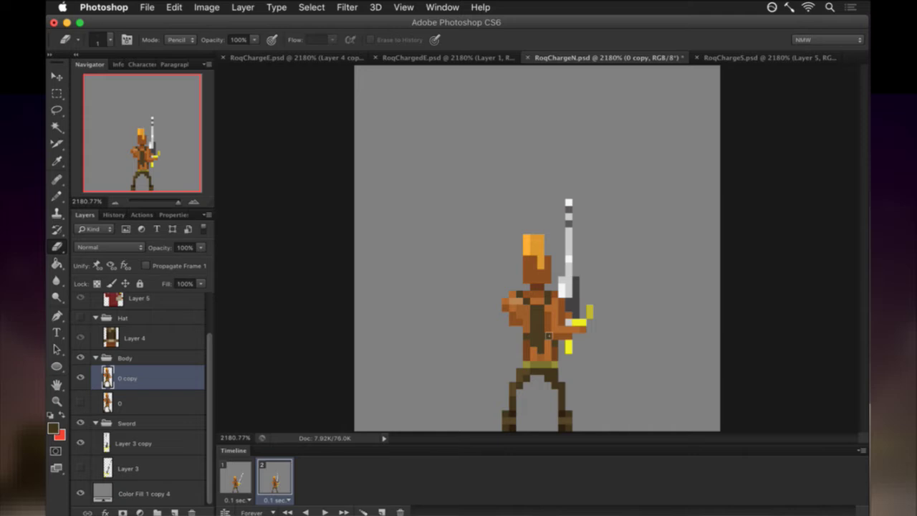
Sample the arm's brown, shift the sword-side forearm and hand one pixel toward the body, and deselect.
key("i")
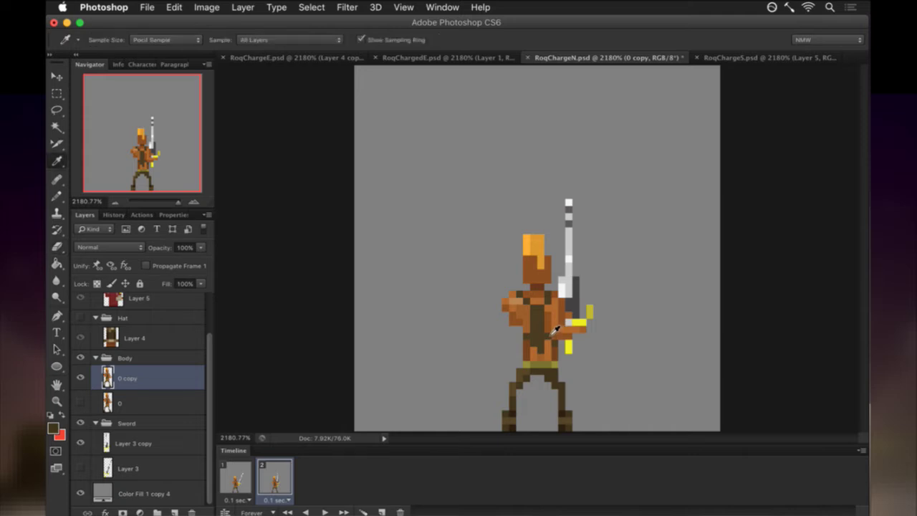
left_click(553, 328)
key("b")
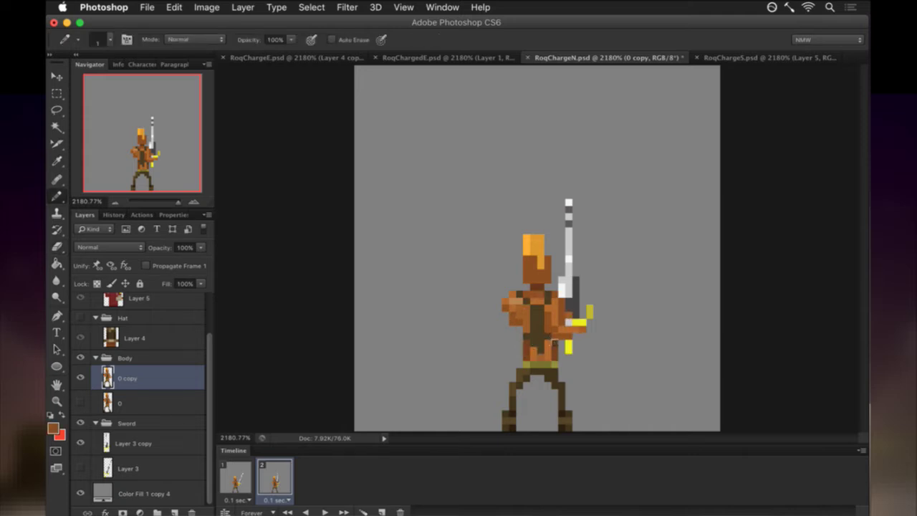
key("m")
left_click_drag(555, 311, 588, 336)
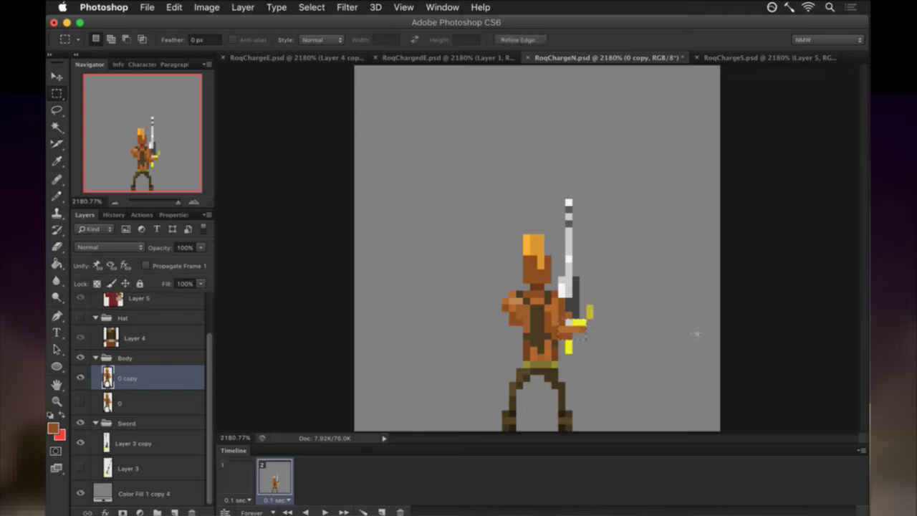
key("v")
key("Up")
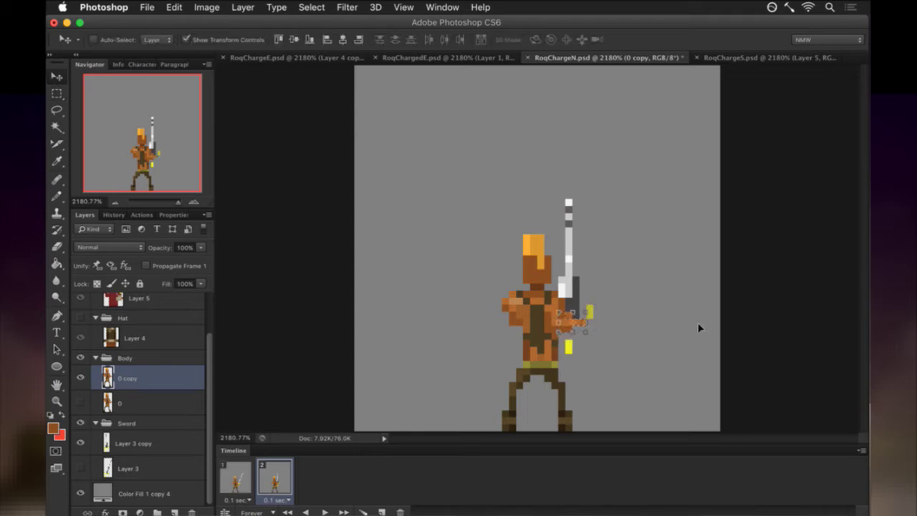
key("Left")
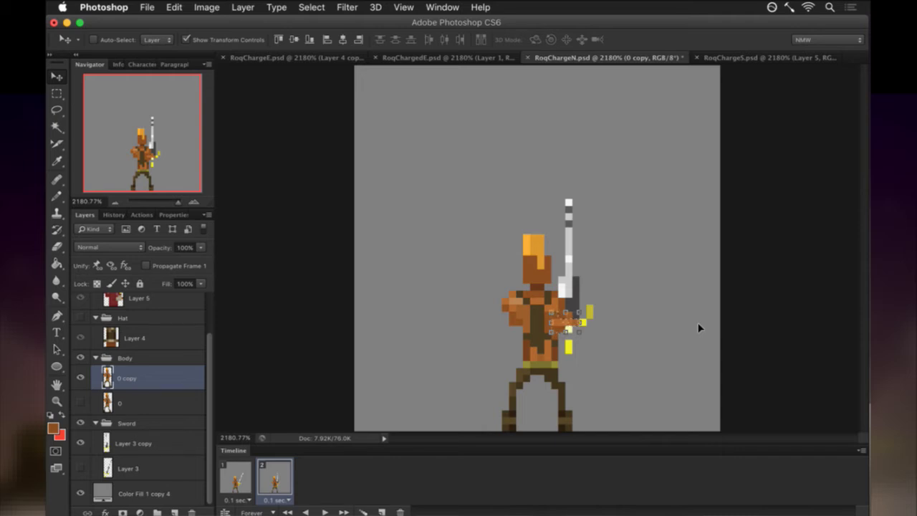
key("Down")
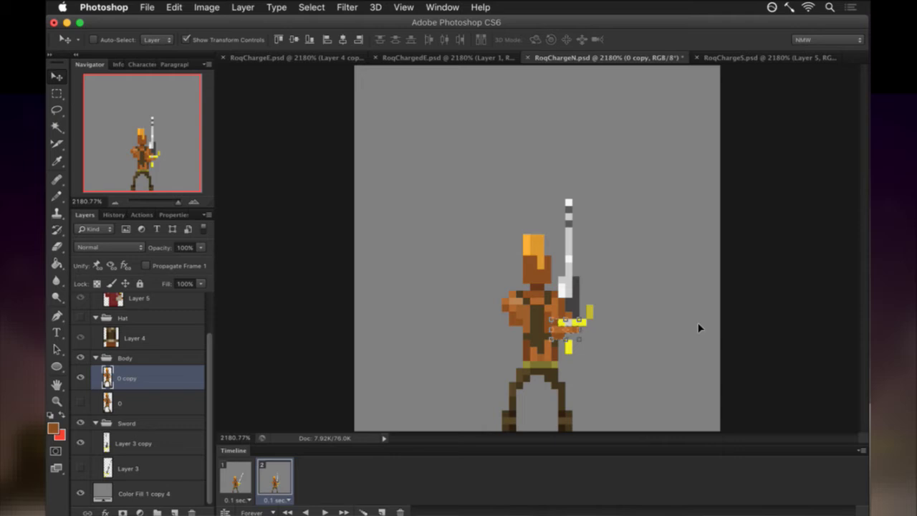
key("m")
key("ctrl+d")
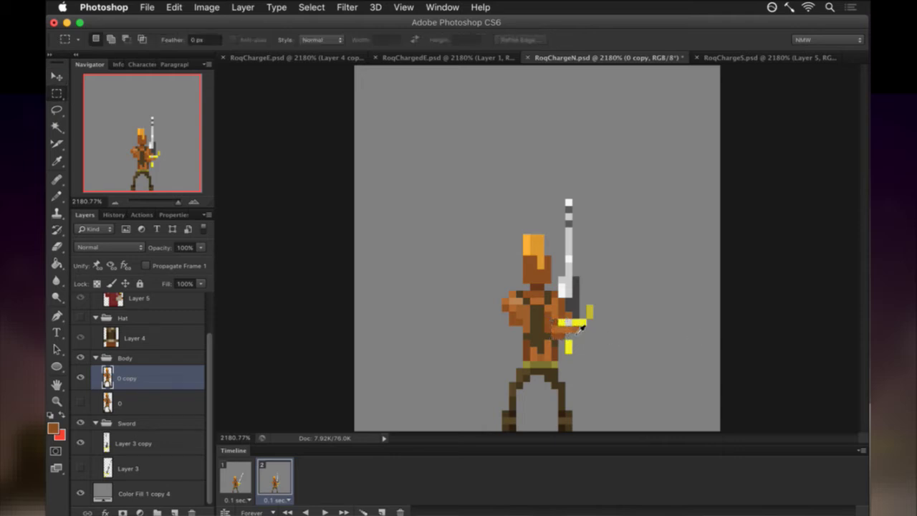
Pencil brown pixels onto the shifted arm to cover the inner end of the yellow guard.
key("b")
left_click(566, 309, "ctrl")
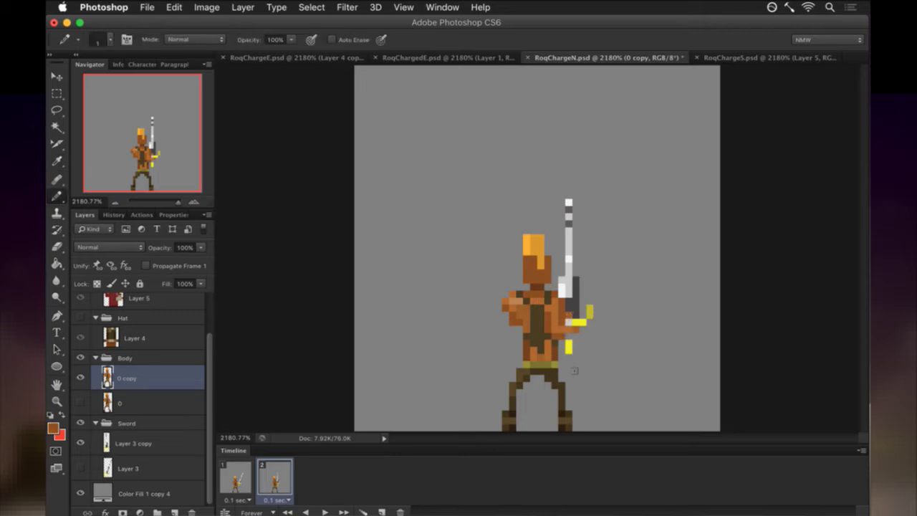
key("m")
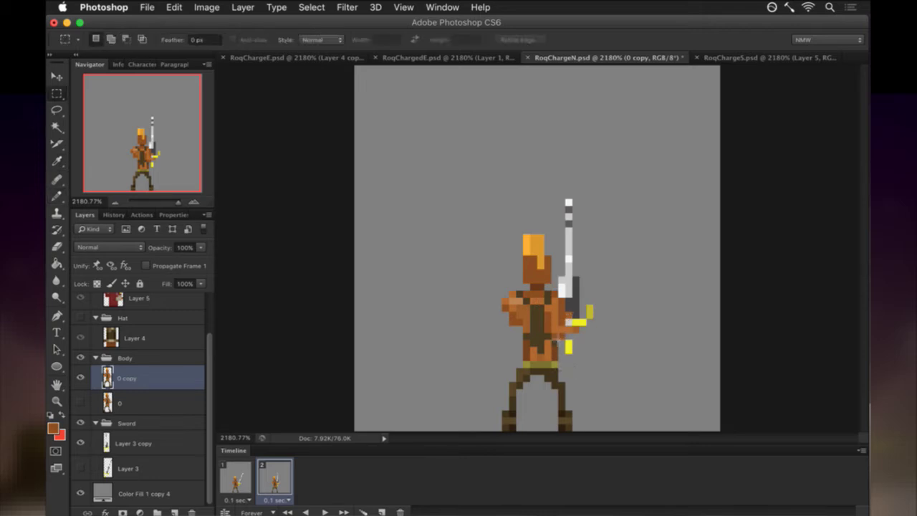
Touch up the arm and torso edge pixels on body layer 0 copy with browns sampled from the skin.
key("i")
key("b")
key("i")
key("b")
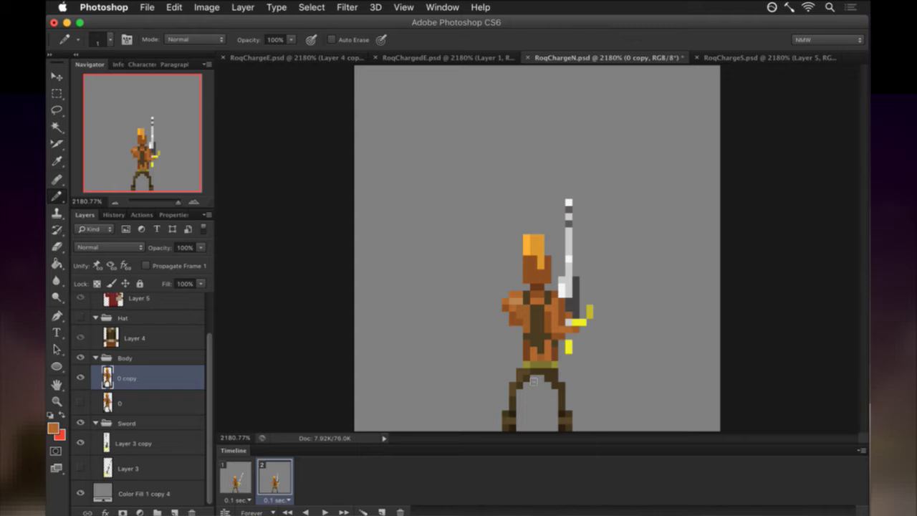
key("i")
left_click(519, 347)
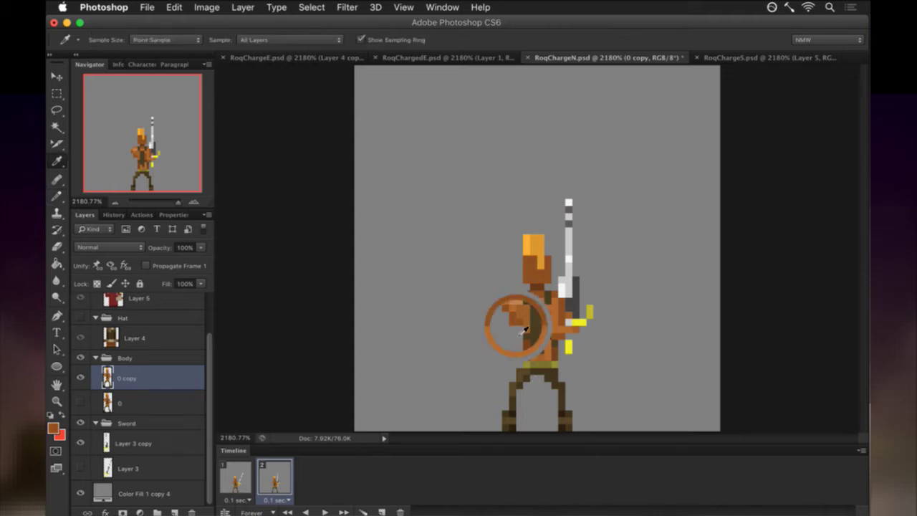
key("b")
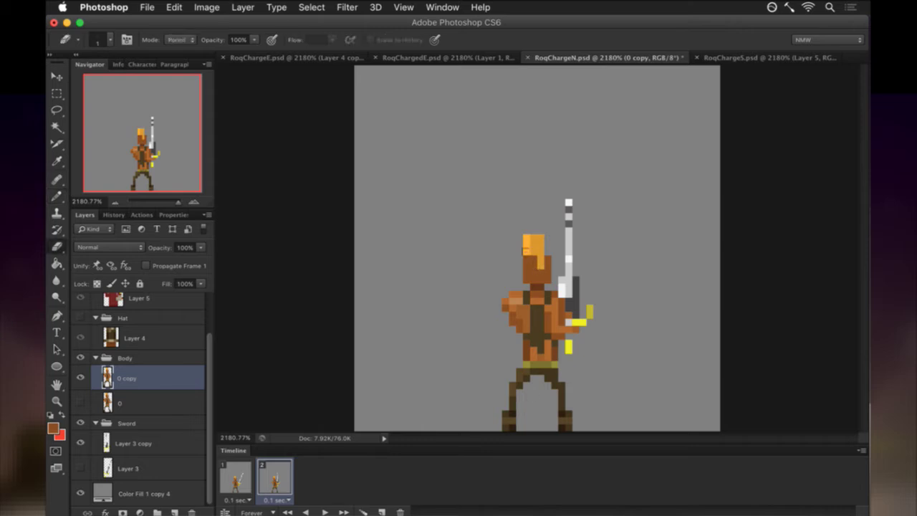
Narrow the hair above the head to two pixels wide with sampled orange and erasing, and save the file.
key("i")
left_click(532, 255)
key("b")
left_click_drag(534, 236, 526, 261)
key("e")
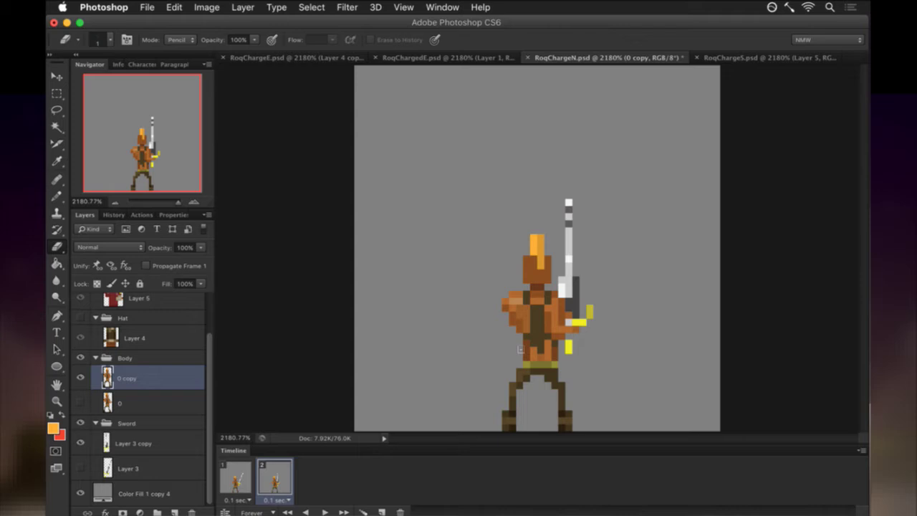
key("cmd+s")
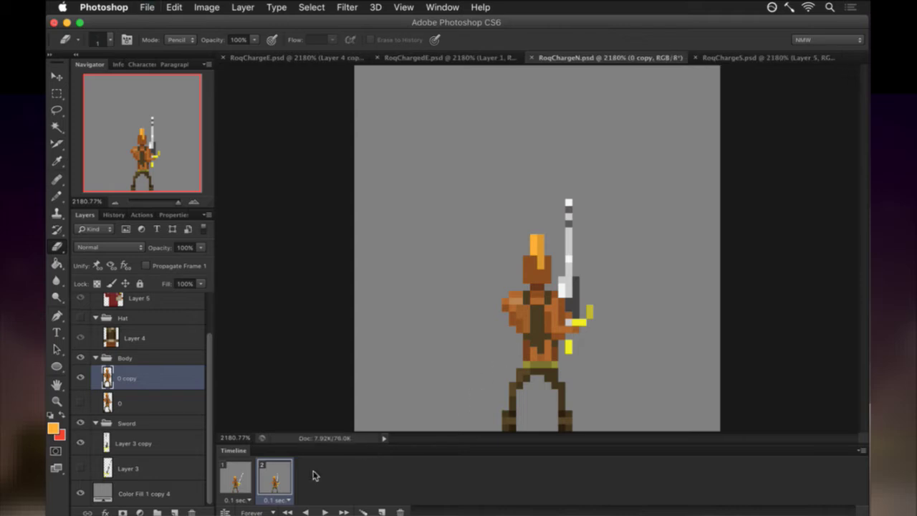
Compare frames 1 and 2, and try shifting the frame 2 sword one pixel away from the body.
left_click(236, 476)
left_click(278, 477)
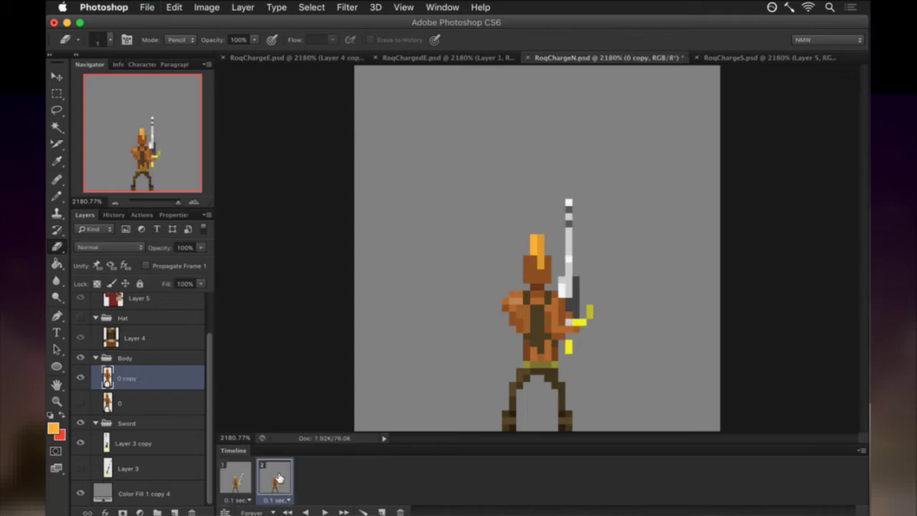
left_click(237, 477)
left_click(278, 478)
left_click(245, 478)
left_click(279, 479)
left_click(136, 442)
key("v")
key("Right")
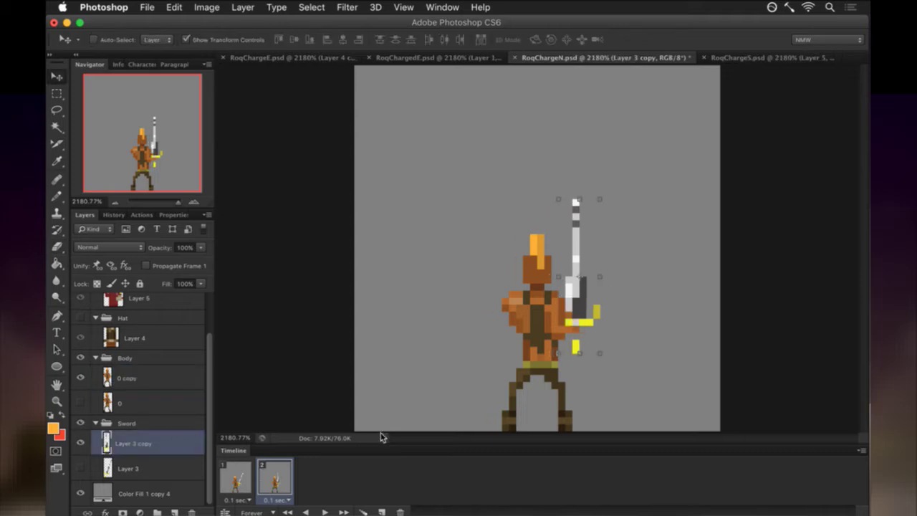
Check the shifted sword against frame 1 and move it back one pixel toward the body.
key("m")
left_click(242, 478)
left_click(275, 476)
key("v")
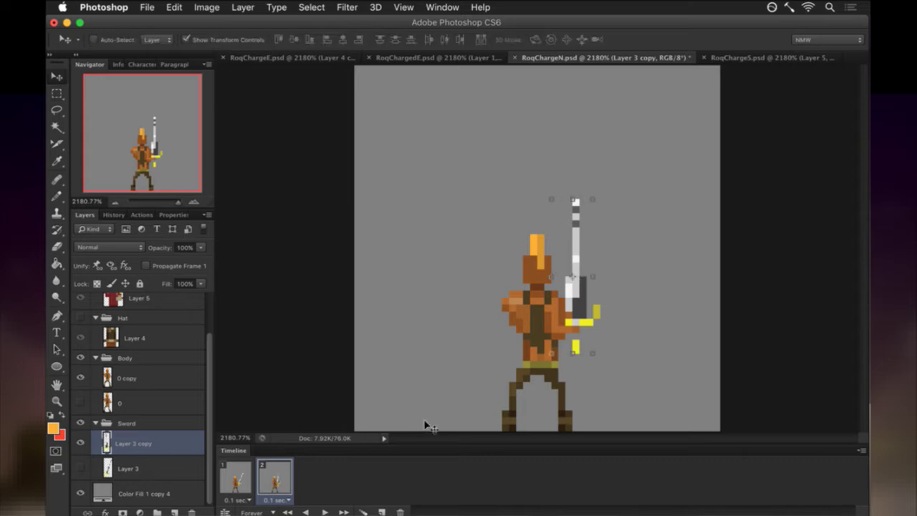
key("Left")
key("m")
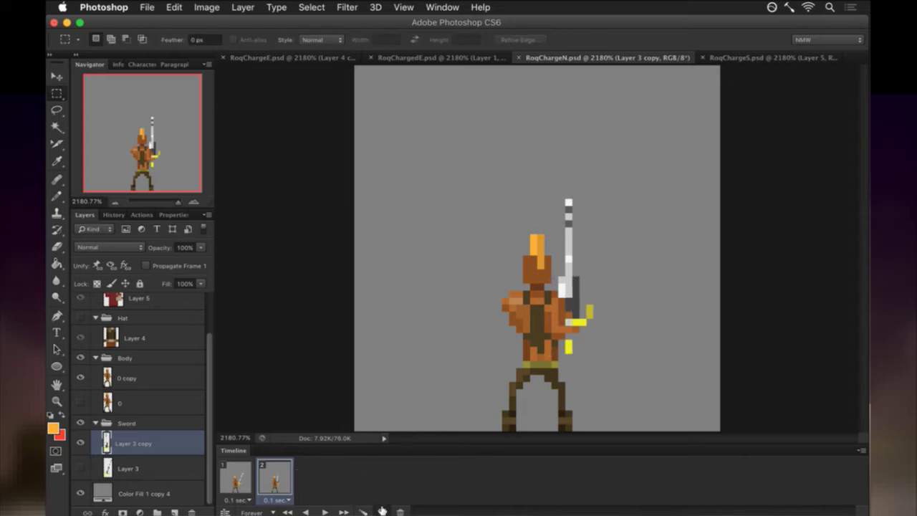
Add a third frame to the animation, duplicating the sword layer and discarding that duplicate.
left_click(382, 512)
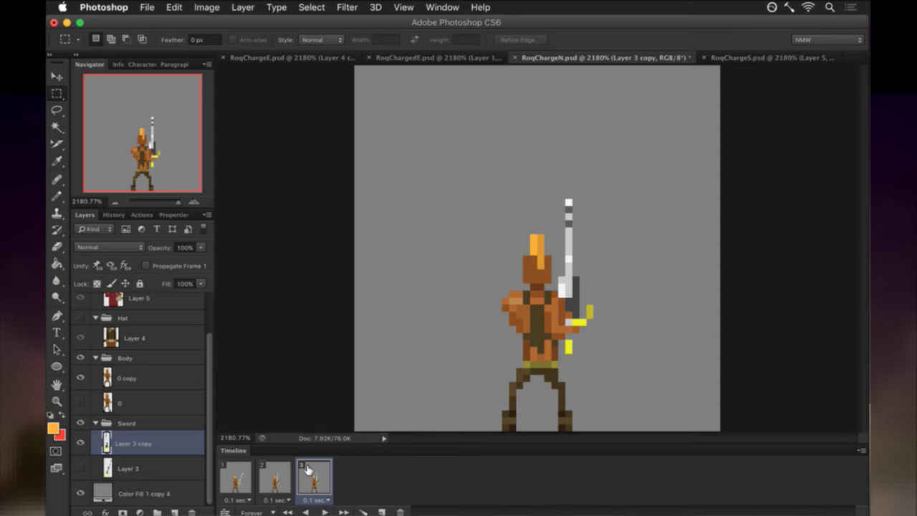
key("super+j")
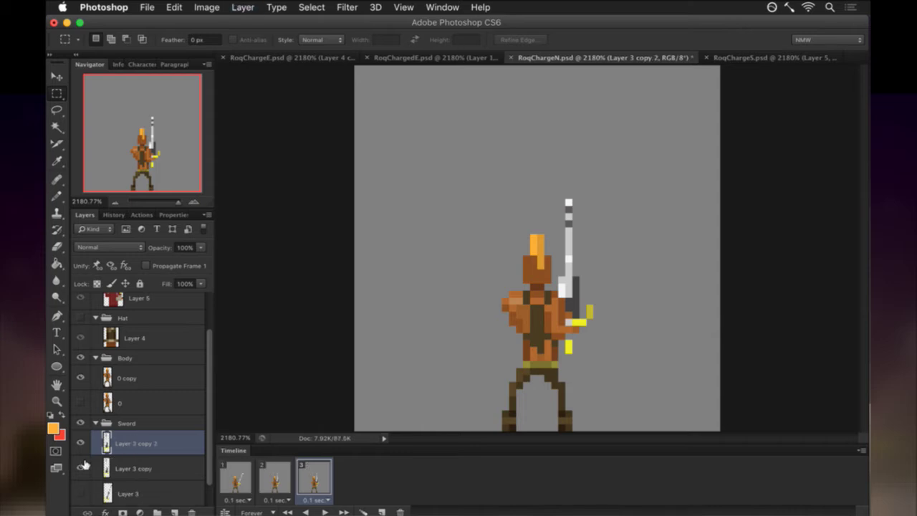
key("BackSpace")
Shift the frame 3 sword on Layer 3 copy two pixels toward the body, keeping its height.
key("v")
key("Left")
key("Left")
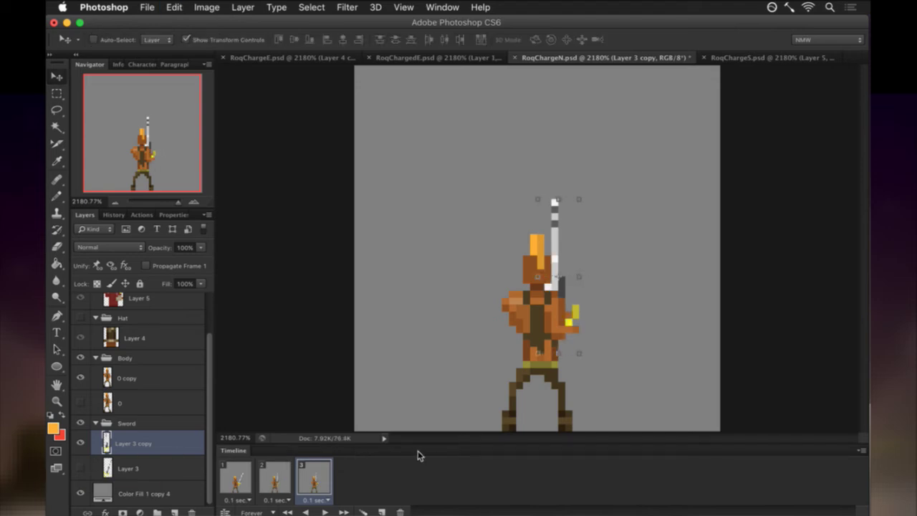
key("Down")
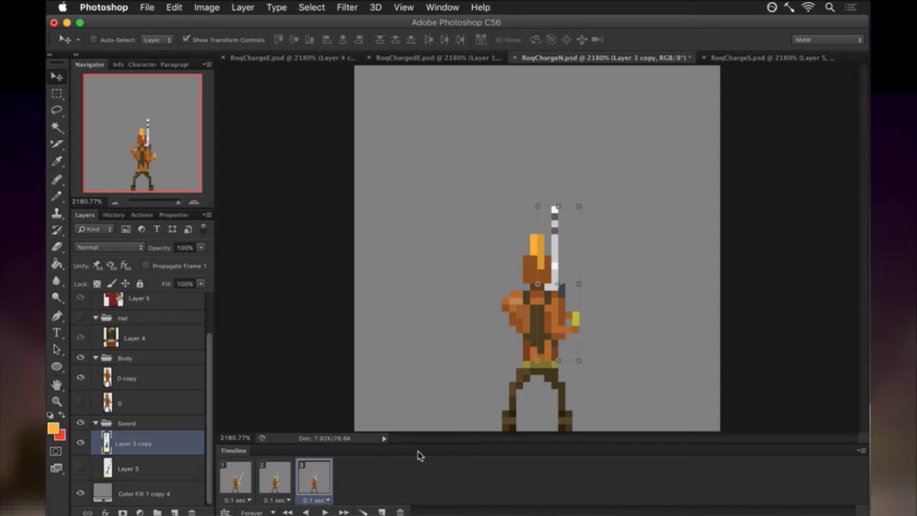
key("Up")
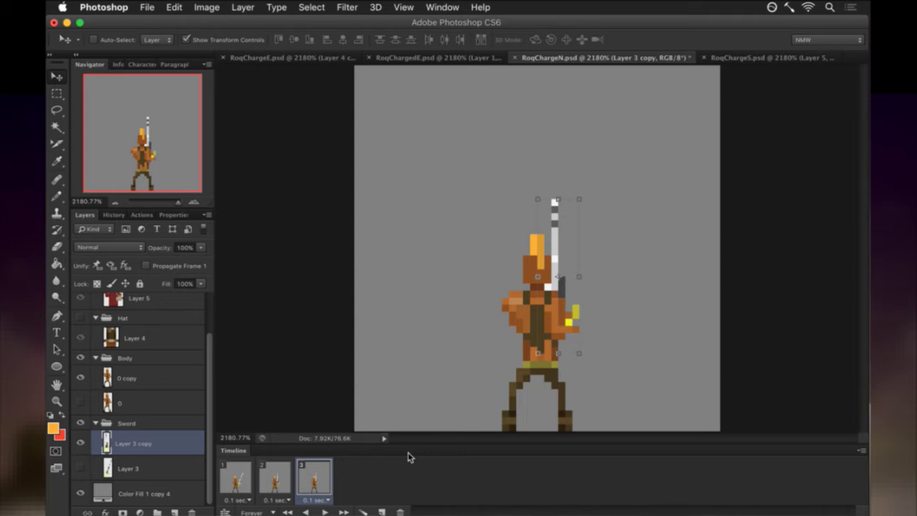
key("m")
left_click(311, 477)
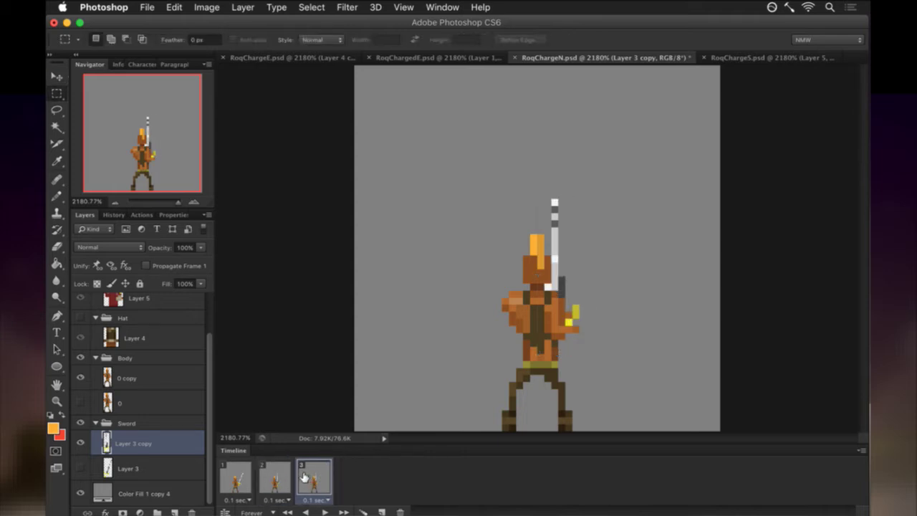
Duplicate body layer 0 copy for frame 3, hide the original, and retouch the free arm's lower pixels in sampled browns.
left_click(132, 374)
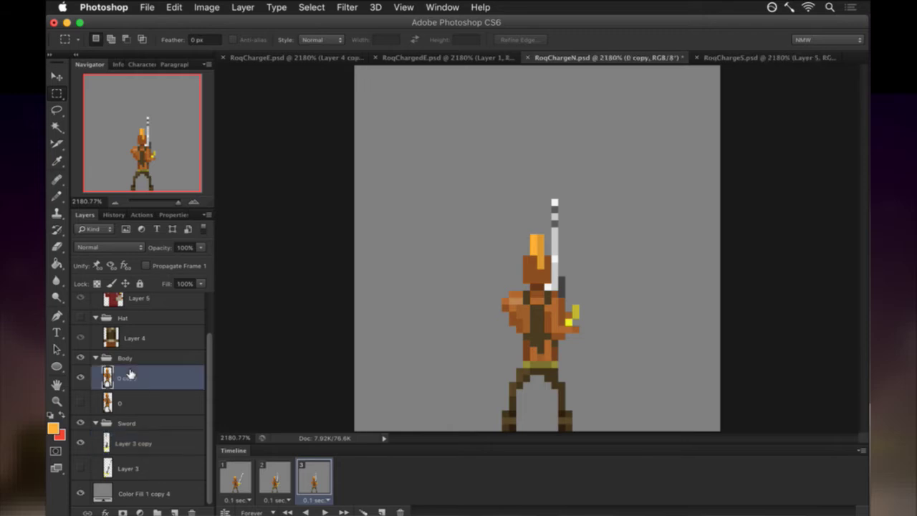
key("super+j")
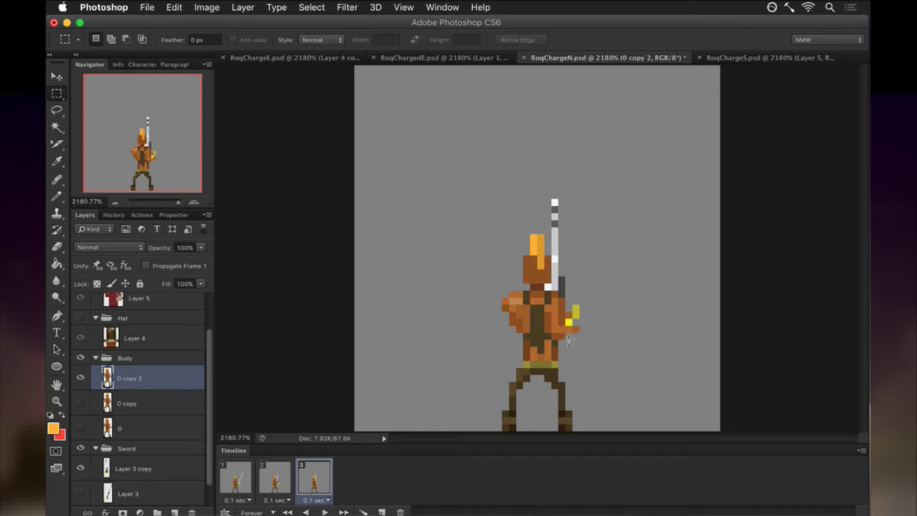
key("b")
left_click(524, 335, "alt")
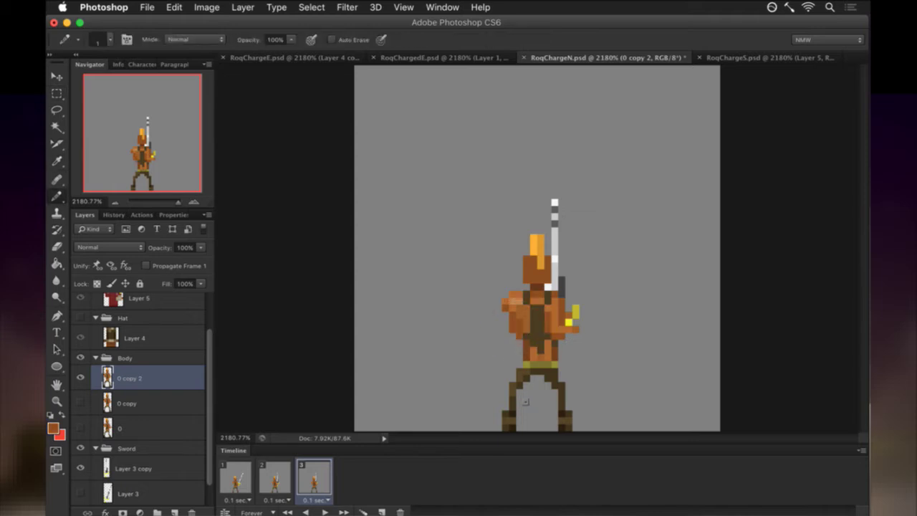
left_click(526, 323, "alt")
left_click(518, 314, "alt")
Erase the sword-side forearm and hand on 0 copy 2, and begin repainting the upper arm in sampled browns.
key("e")
mouse_move(550, 334)
left_mouse_down()
mouse_move(551, 315)
mouse_move(562, 316)
mouse_move(548, 307)
mouse_move(562, 320)
left_mouse_up()
key("i")
left_click(527, 323)
key("b")
key("i")
left_click(563, 311)
key("b")
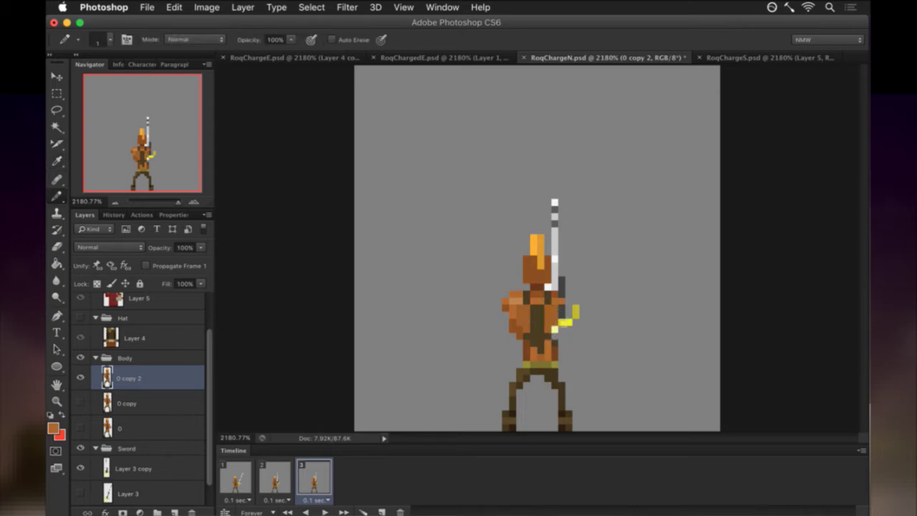
Finish the sword-side shoulder and arm in sampled browns to mirror the other arm, covering the inner guard, and save.
key("i")
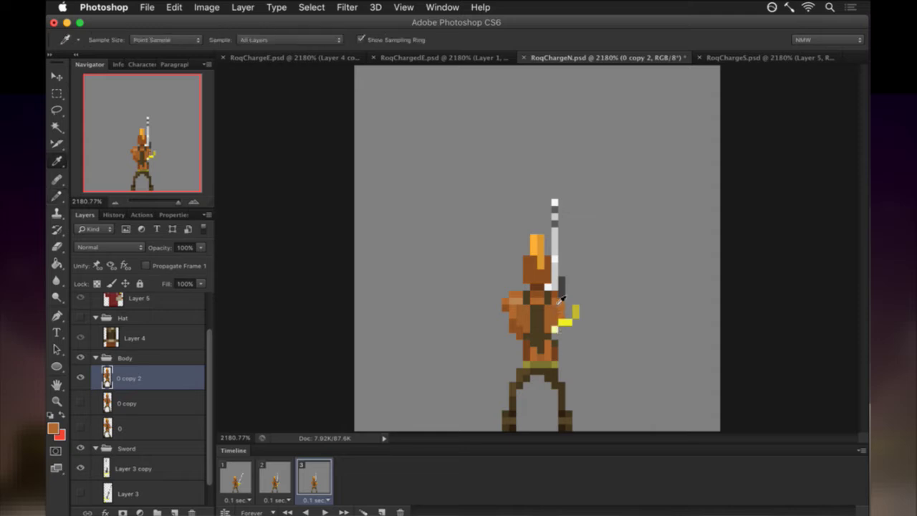
left_click(559, 302)
key("b")
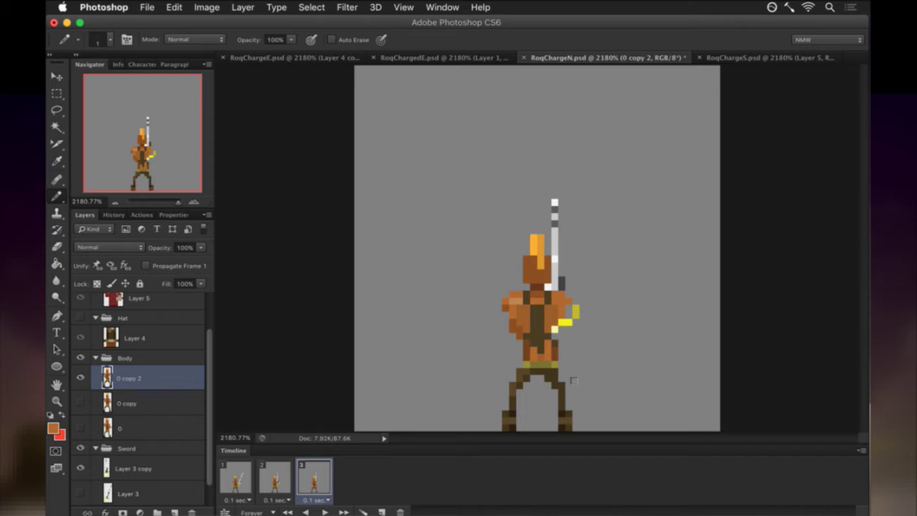
left_click(511, 305, "alt")
left_click(566, 322)
left_click(563, 322)
left_click(520, 301, "alt")
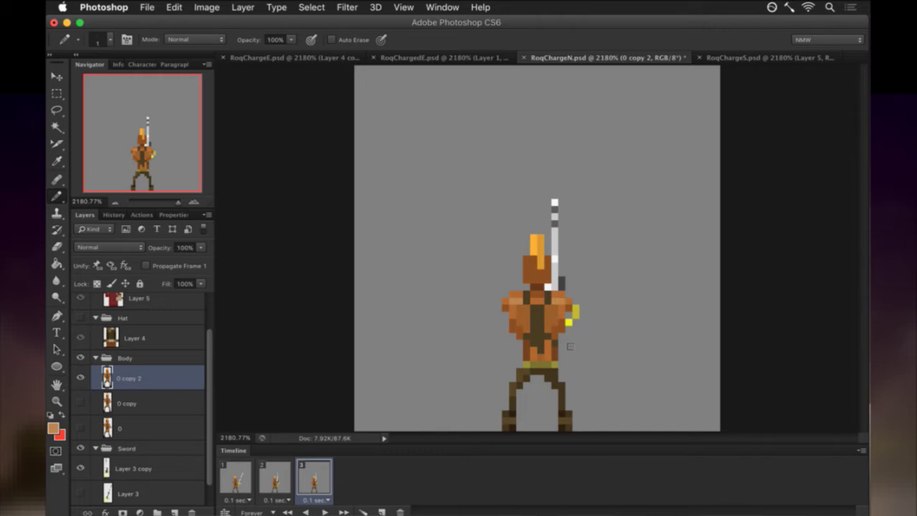
key("super+s")
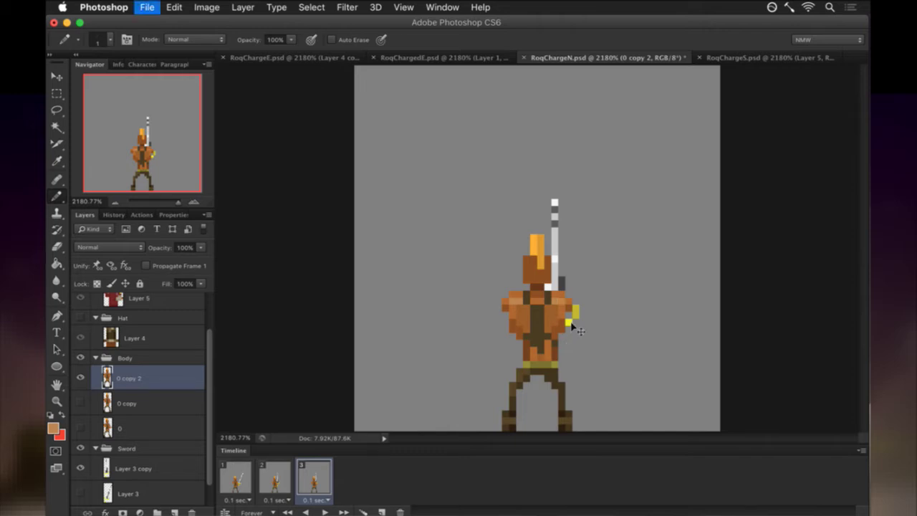
Shift the frame 3 sword one more pixel toward the body, and compare the frame against frame 2.
key("alt")
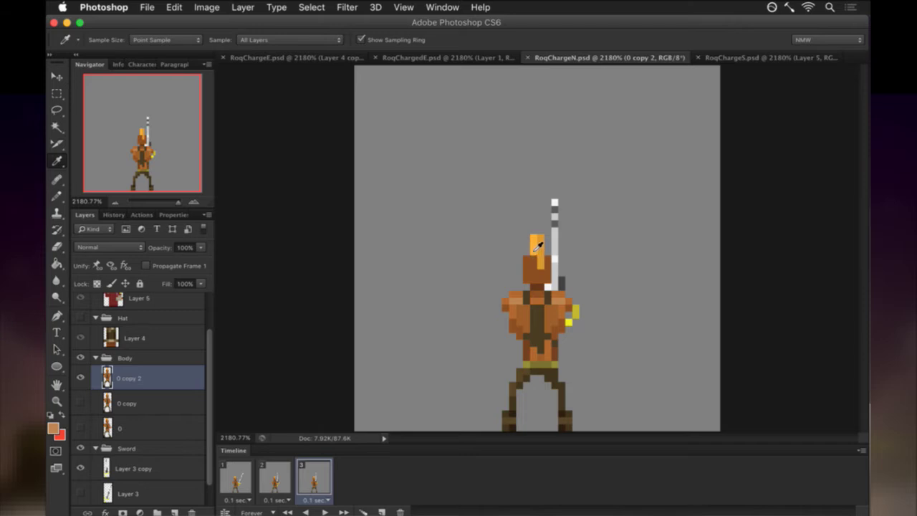
left_click(167, 463)
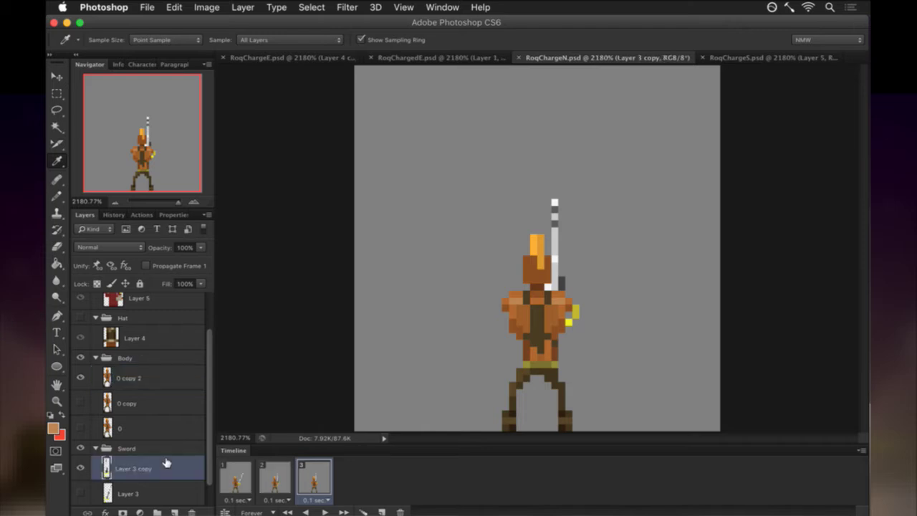
key("v")
key("Left")
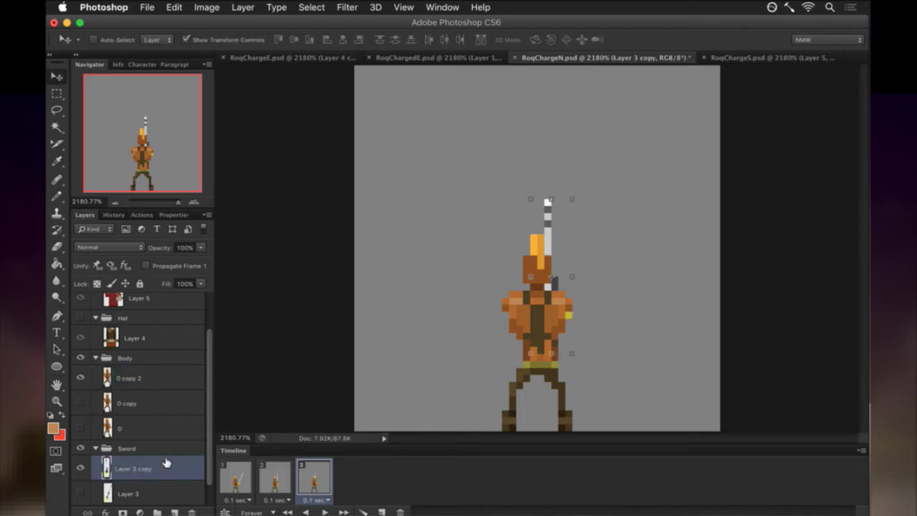
key("Left")
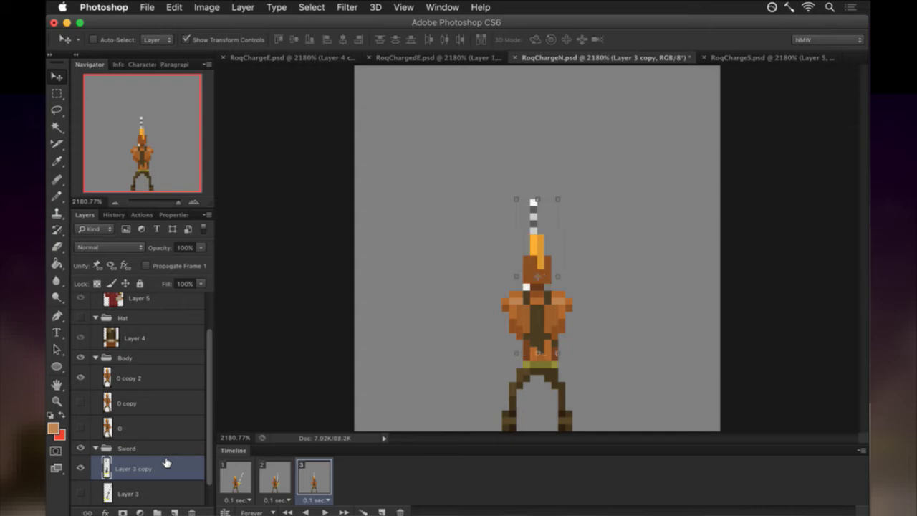
key("Right")
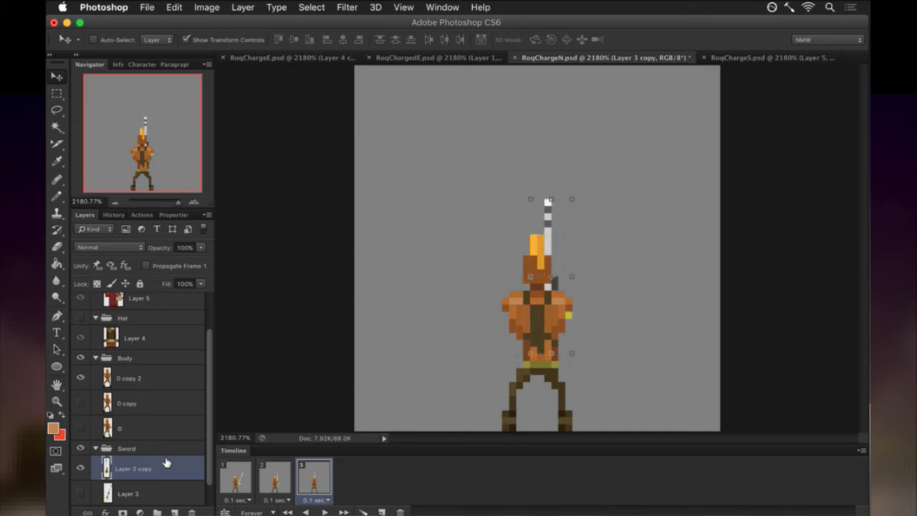
key("m")
left_click(286, 467)
left_click(315, 467)
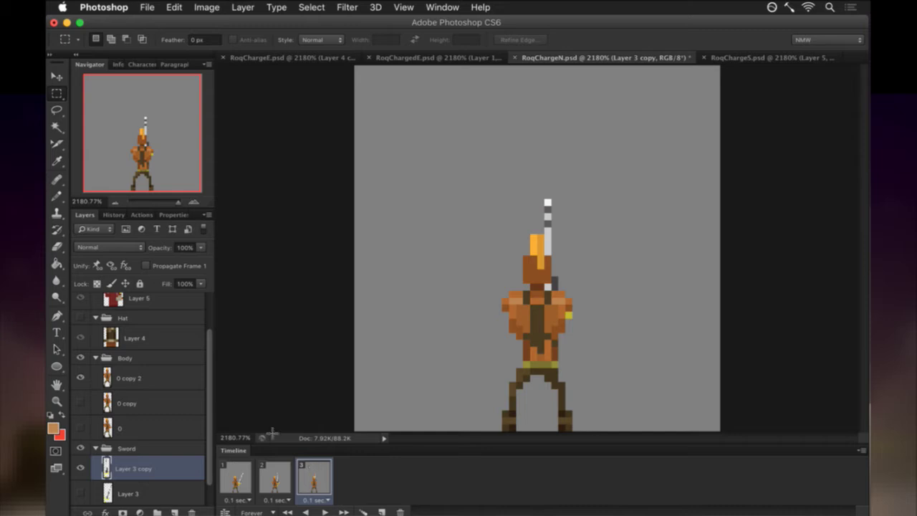
Retouch the trouser leg pixels on body layer 0 copy 2 with sampled browns, comparing frame 3 with frame 2.
key("i")
left_click(515, 393)
key("b")
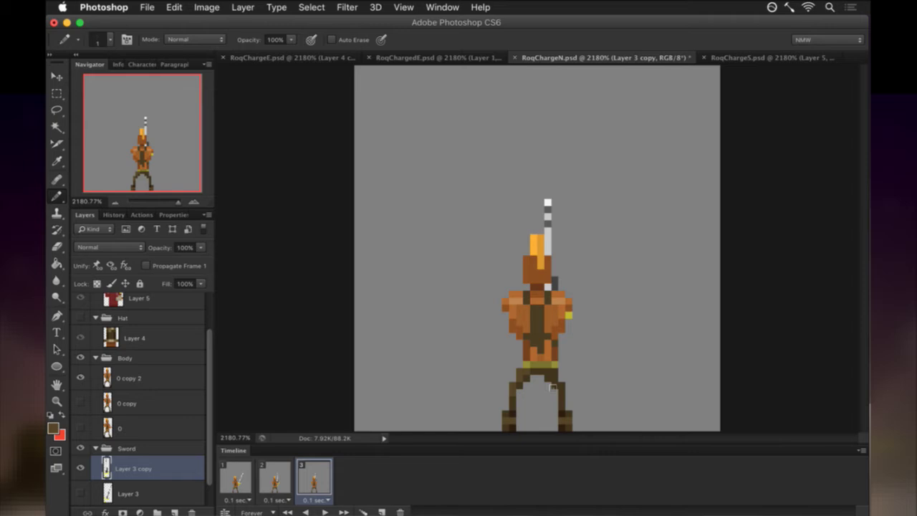
left_click(519, 385)
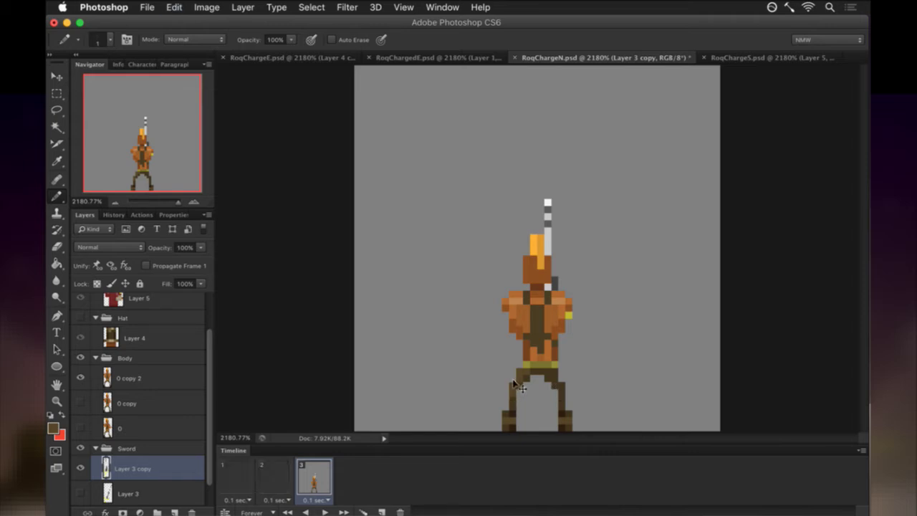
left_click(146, 372)
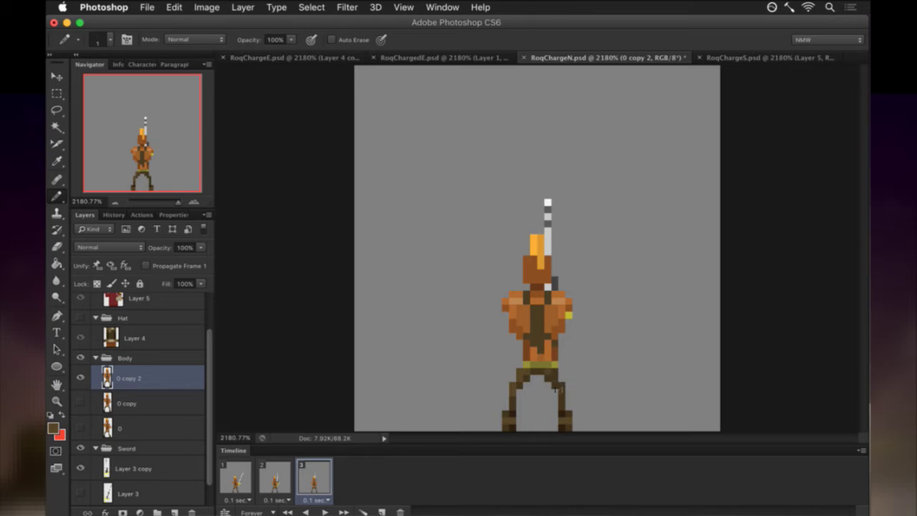
left_click(552, 387, "alt")
left_click(279, 475)
left_click(315, 477)
key("e")
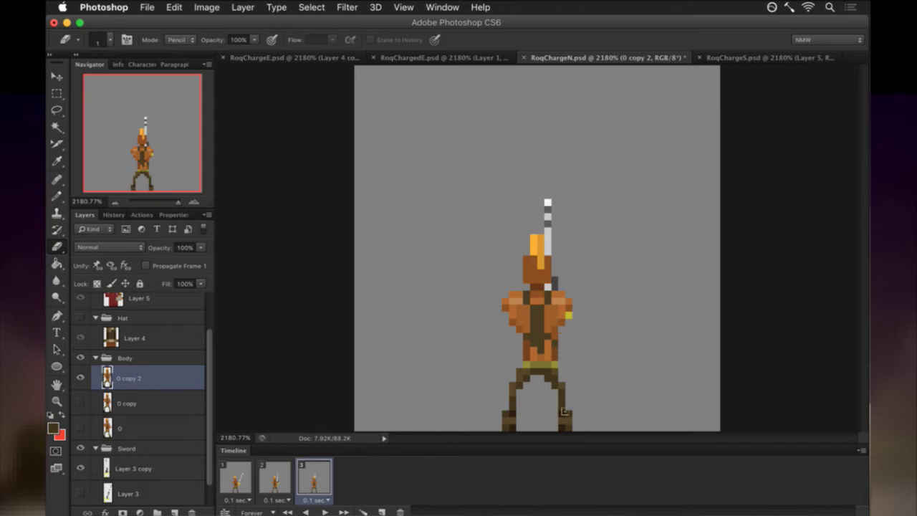
left_click(285, 476)
left_click(312, 478)
Add a fourth frame and shift its Layer 3 copy sword two pixels farther across, behind the head.
left_click(381, 513)
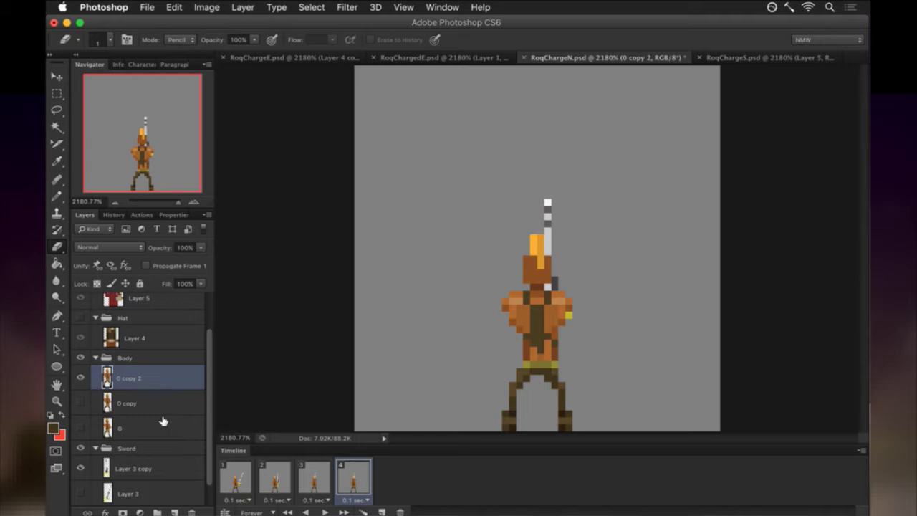
left_click(140, 464)
key("v")
key("Left")
key("Left")
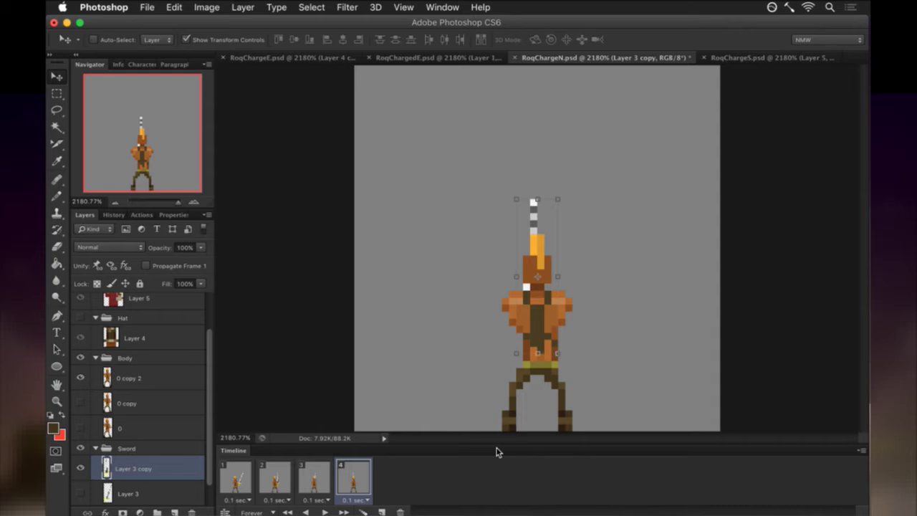
Duplicate body layer 0 copy 2 for frame 4, retouch its torso pixels with a sampled skin brown, and save.
key("m")
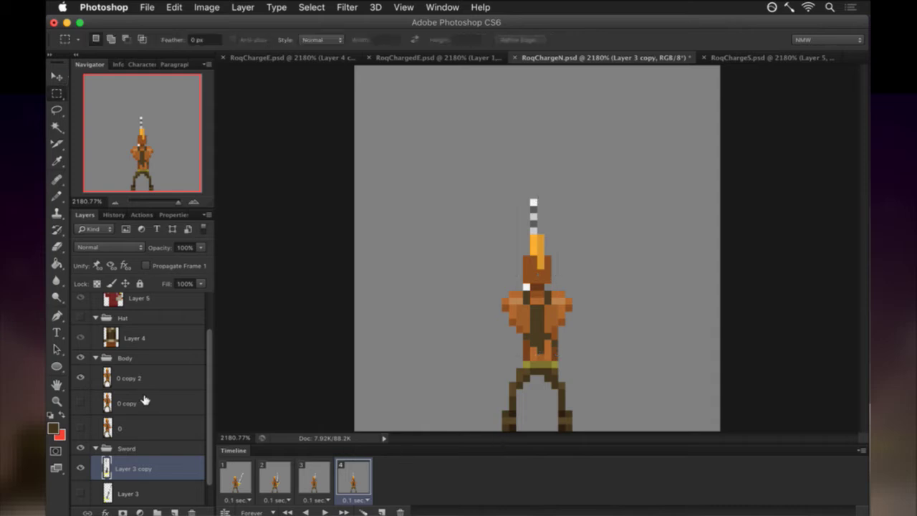
left_click(125, 378)
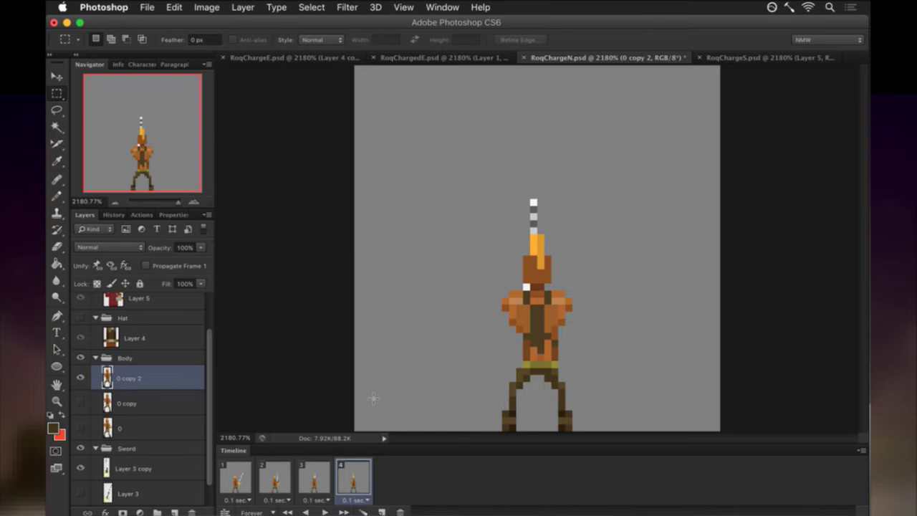
key("v")
key("super+j")
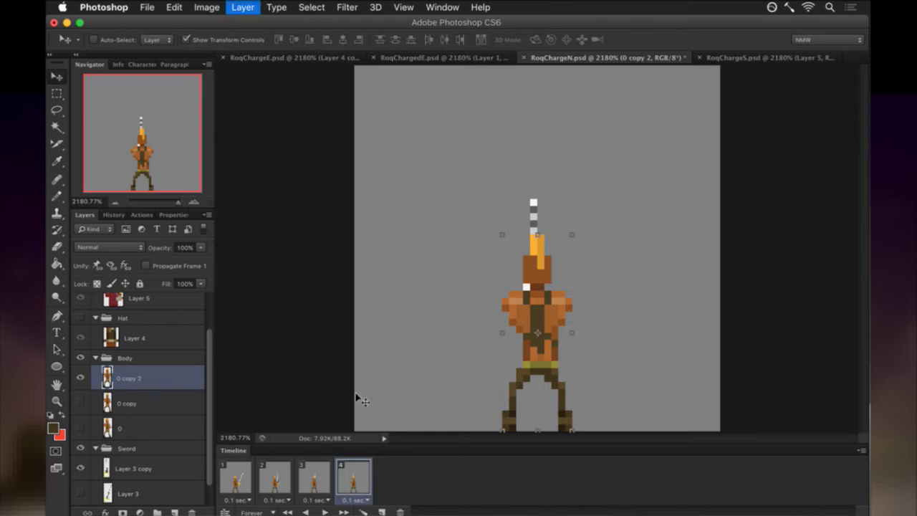
key("b")
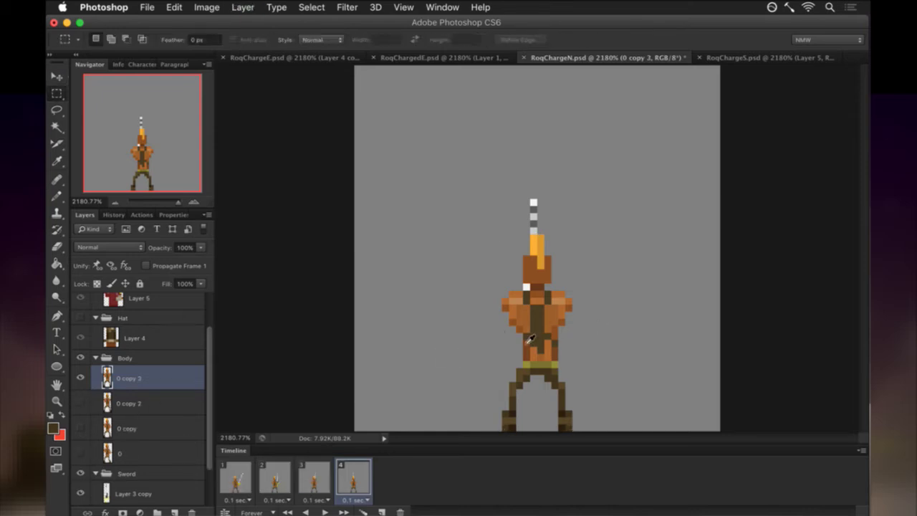
left_click(519, 330, "alt")
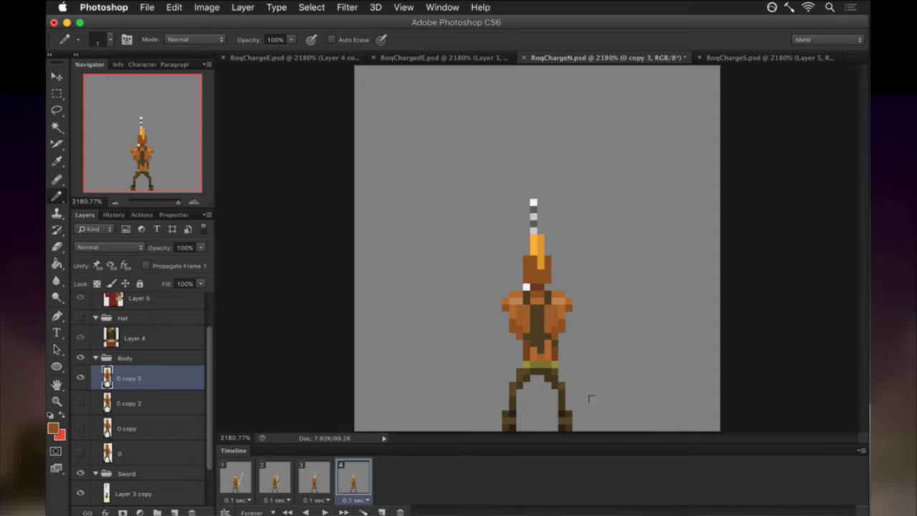
key("super+s")
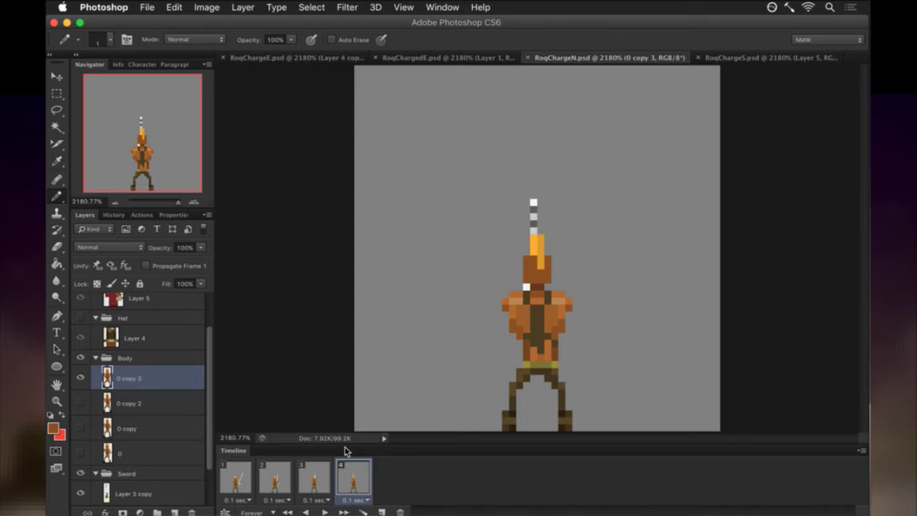
Preview the animation and compare frames 1 to 4 one by one.
left_click(235, 474)
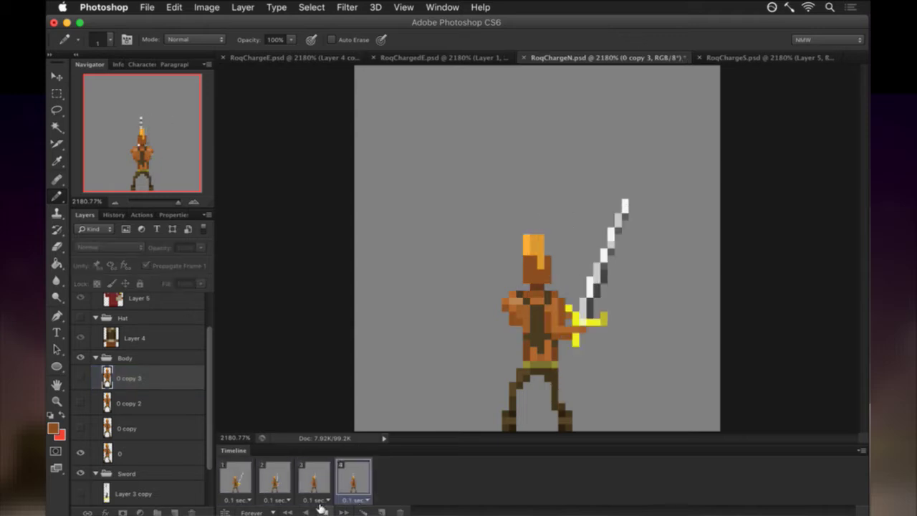
left_click(240, 480)
left_click(271, 480)
left_click(313, 480)
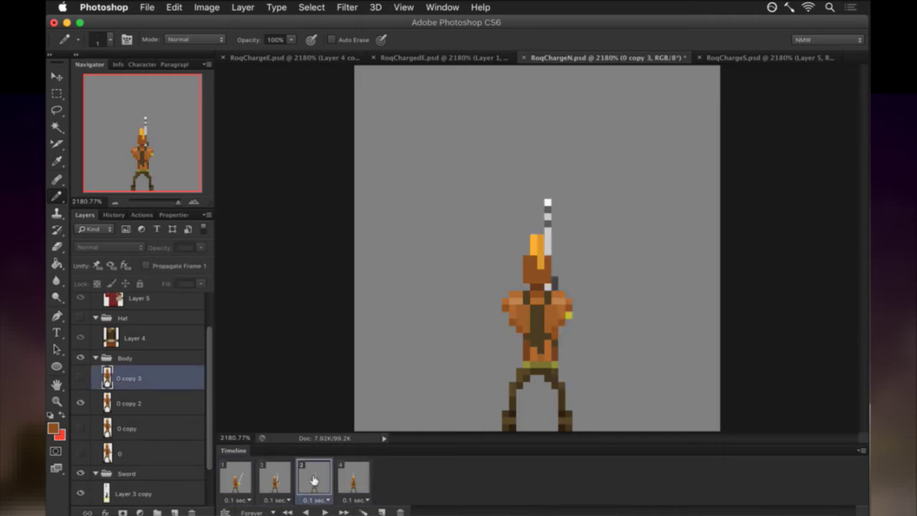
left_click(354, 480)
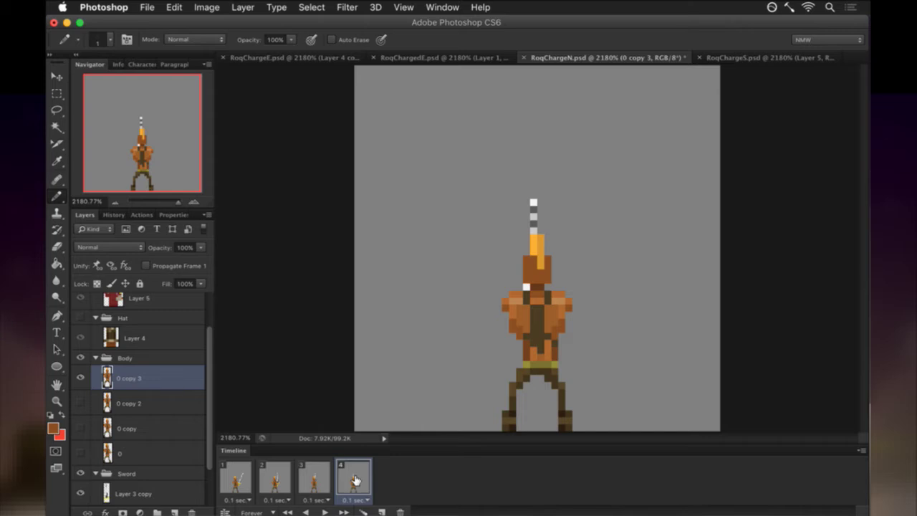
Retouch the frame 4 trousers on layer 0 copy 3 with a sampled dark brown, and check the animation playback.
key("i")
left_click(518, 394)
key("b")
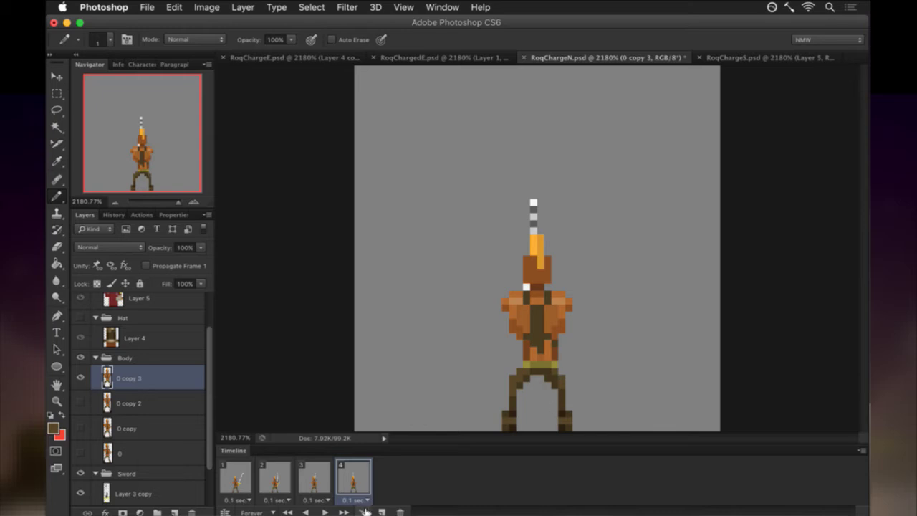
left_click(348, 474)
left_click(227, 468)
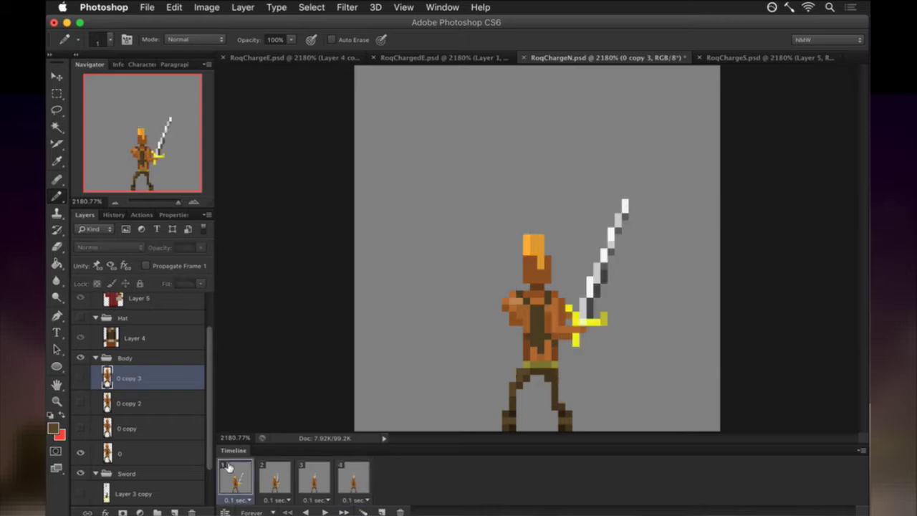
left_click(328, 510)
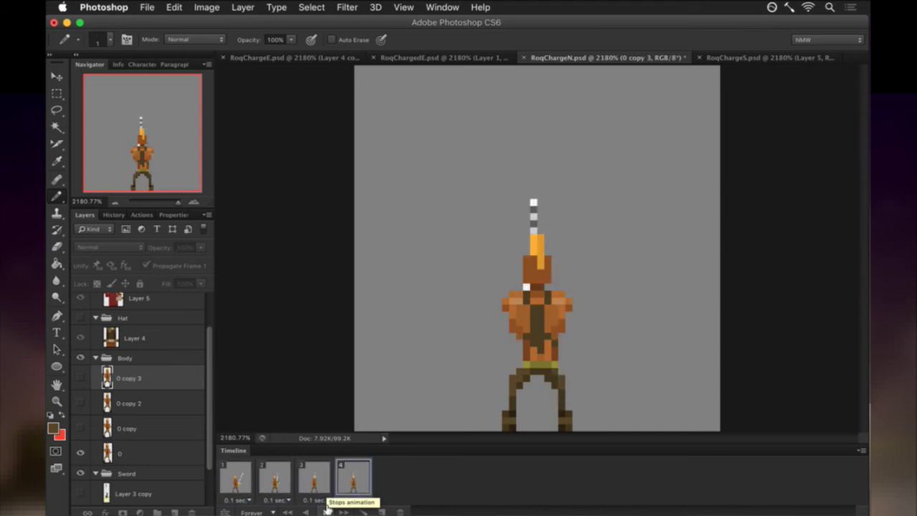
left_click(327, 510)
left_click(347, 479)
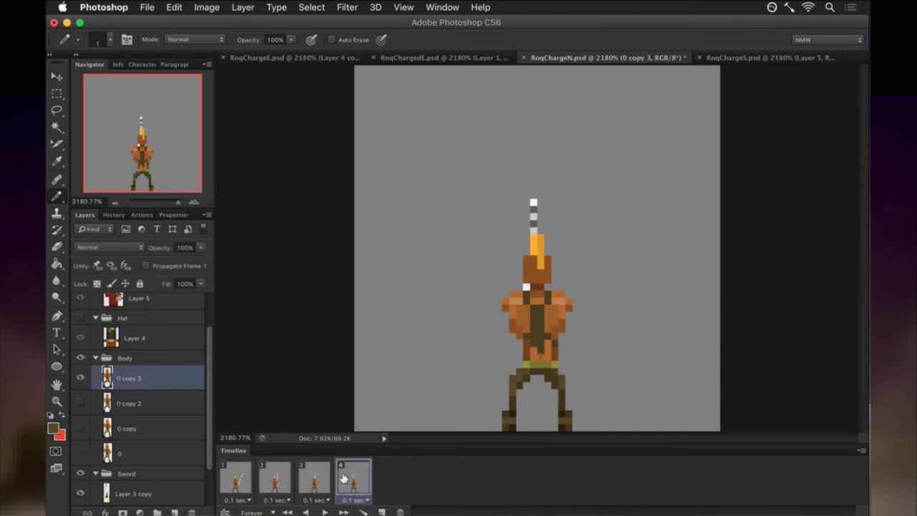
Clean up stray leg pixels and retouch the waist area of frame 4 with colors sampled around the belt.
key("e")
left_click(562, 378)
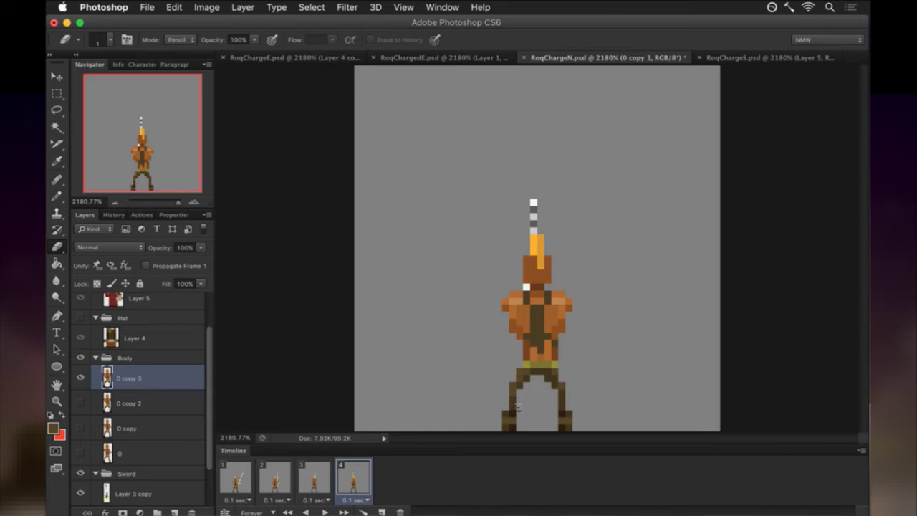
key("i")
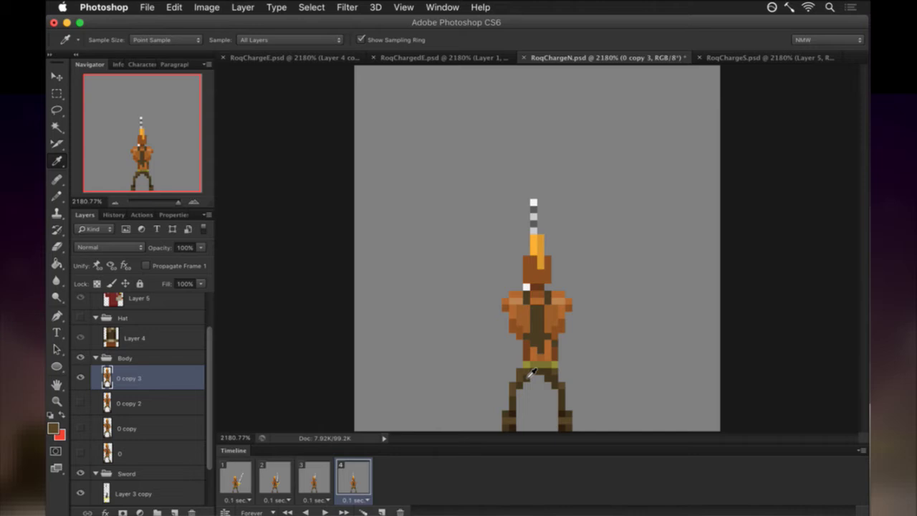
left_click(539, 373)
key("b")
left_click(533, 372, "alt")
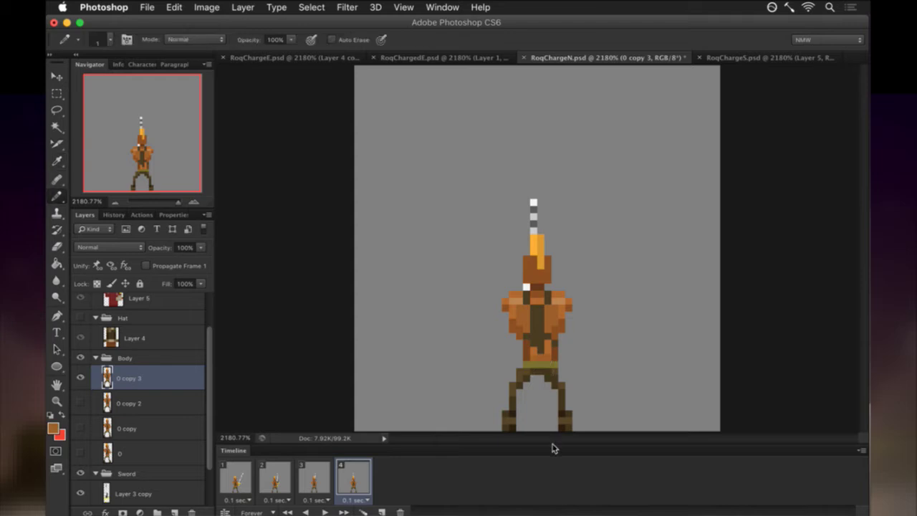
Compare frame 4 with frame 3 and sample the olive belt color from frame 3.
left_click(315, 472)
left_click(355, 471)
left_click(316, 473)
key("alt")
left_click(534, 371, "alt")
left_click(354, 474)
Select the belt row on layer 0 copy 3 in frame 4 and set its brightness to -11.
key("m")
left_click_drag(525, 365, 556, 366)
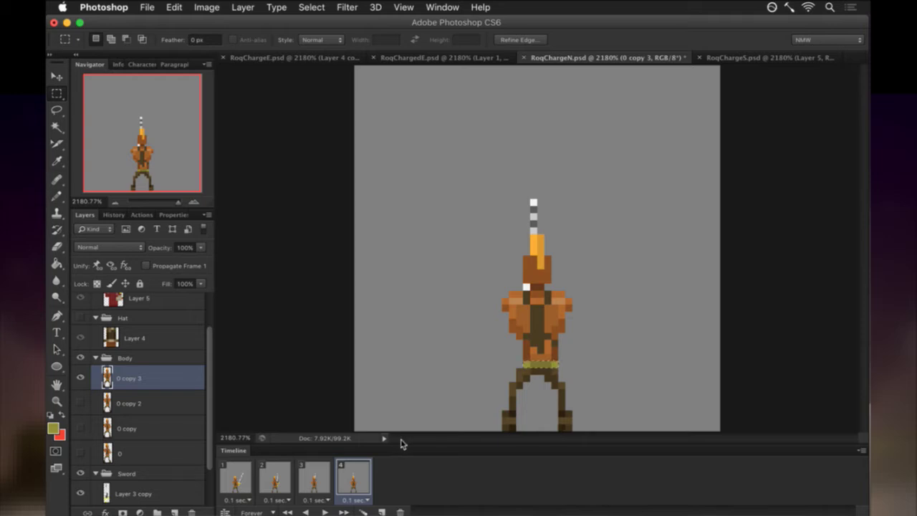
left_click(206, 7)
mouse_move(294, 47)
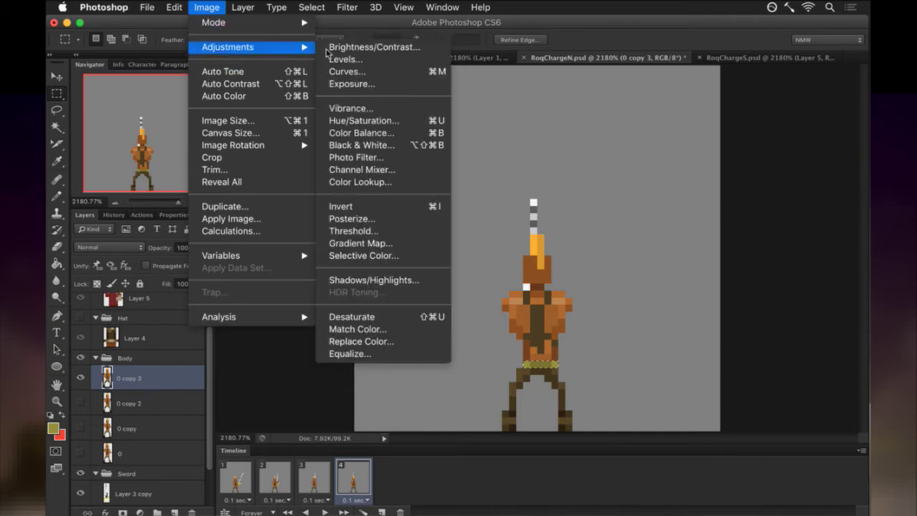
left_click(363, 46)
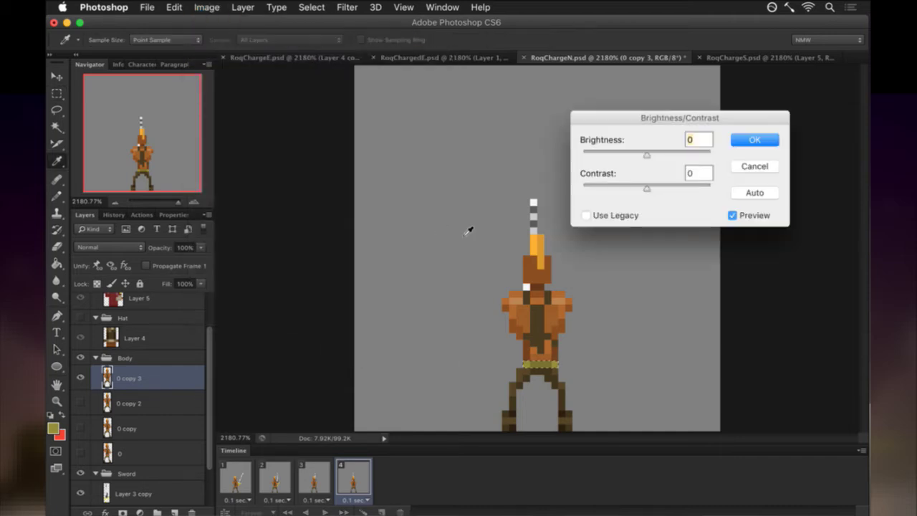
left_click_drag(647, 154, 642, 156)
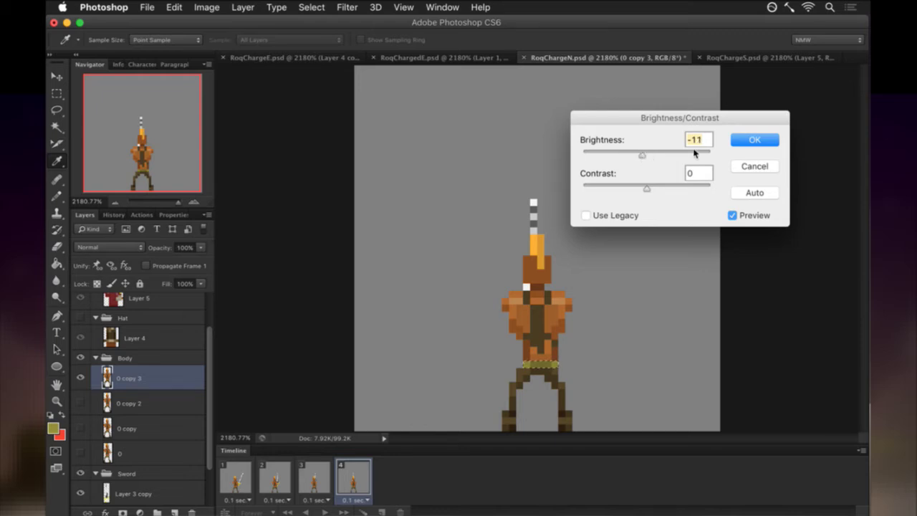
left_click(754, 139)
key("m")
Check the belt change by comparing frames 3 and 4 and playing the animation from frame 1.
left_click(317, 476)
left_click(351, 473)
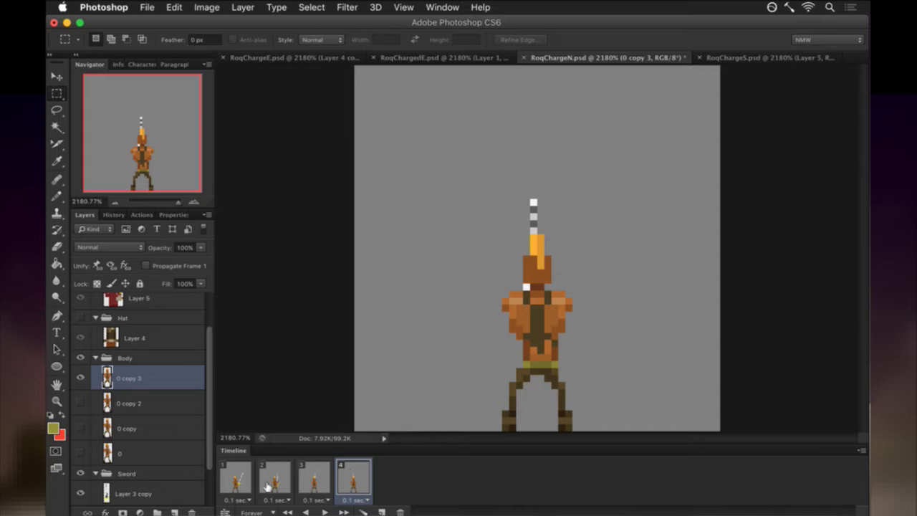
left_click(235, 475)
left_click(323, 510)
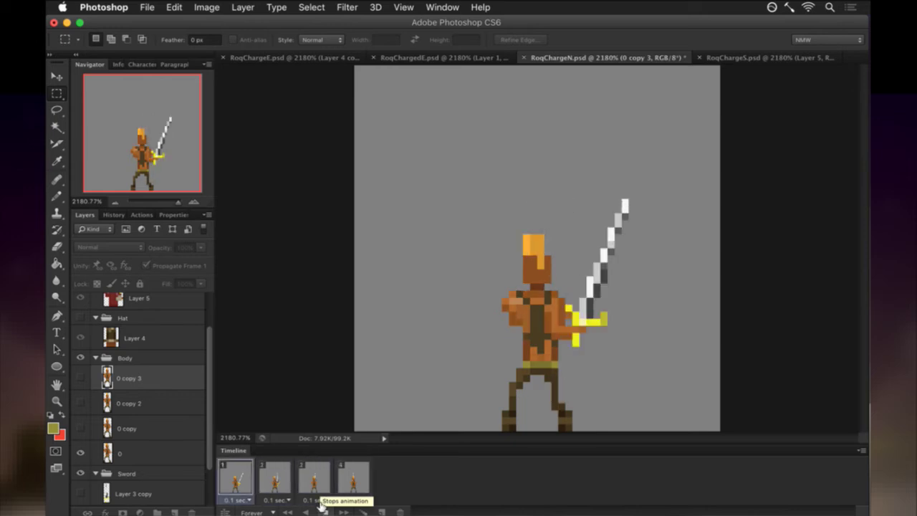
left_click(323, 509)
left_click(313, 475)
left_click(358, 475)
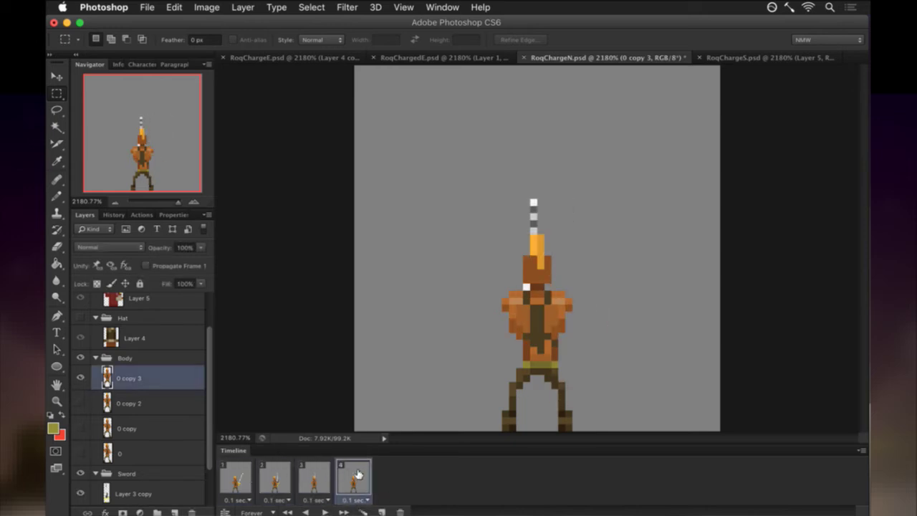
Make the Hat group visible on all four frames, and check it in frames 1, 2 and 4.
left_click(244, 469)
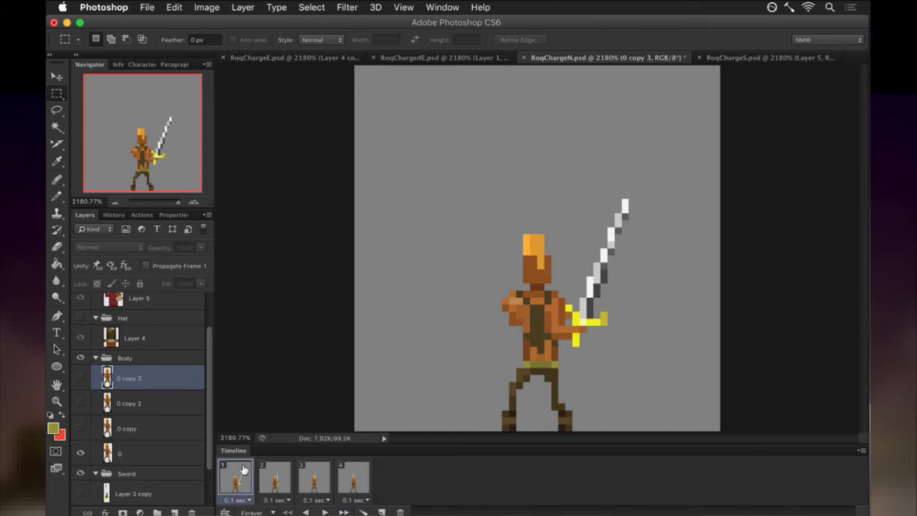
left_click(363, 480, "shift")
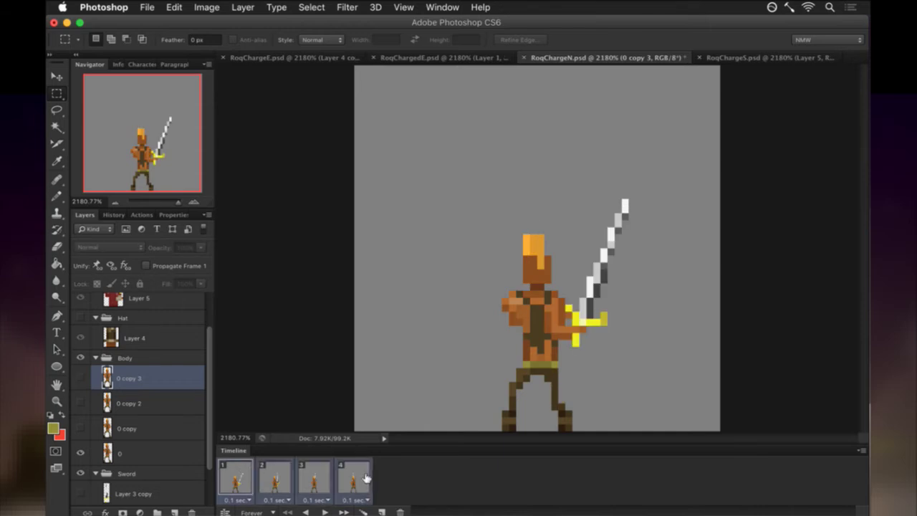
scroll(208, 369, "up", 1)
scroll(208, 369, "up", 1)
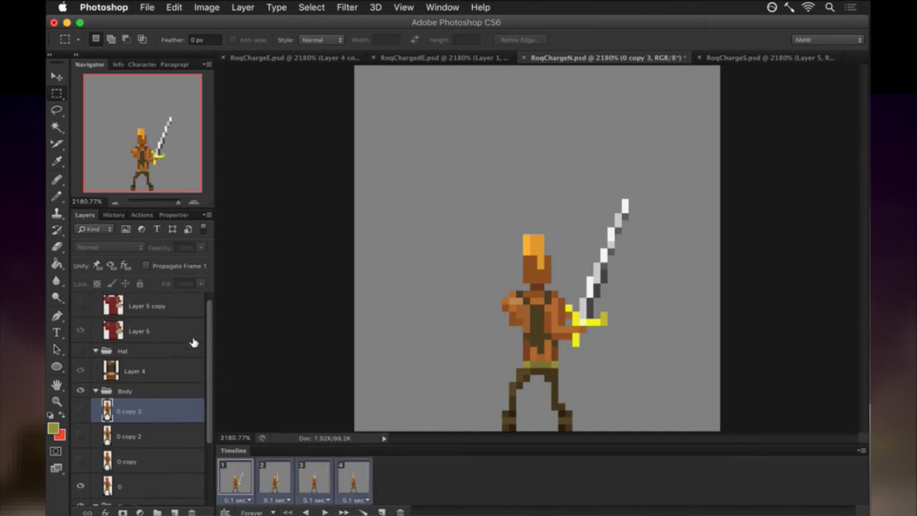
left_click(80, 350)
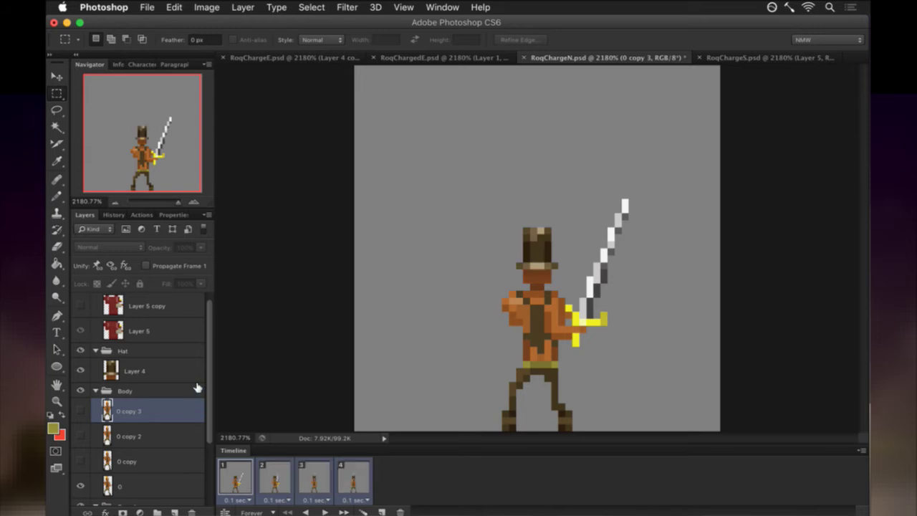
left_click(235, 470)
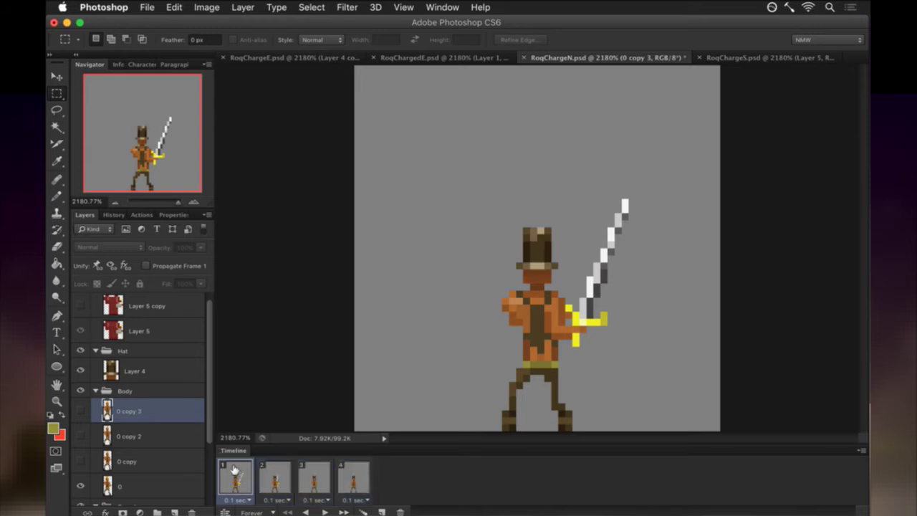
left_click(281, 478)
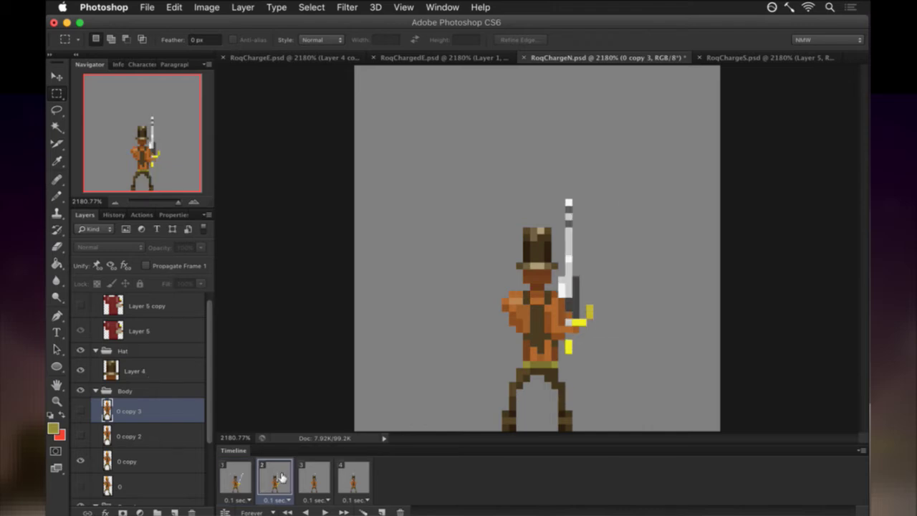
left_click(369, 473)
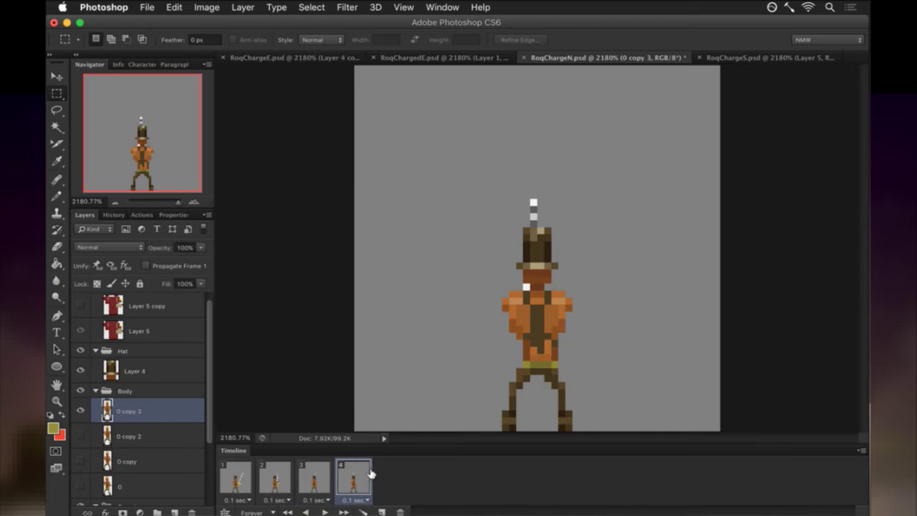
Make the Shirt group visible on all four frames.
left_click(240, 473, "shift")
scroll(192, 305, "up", 1)
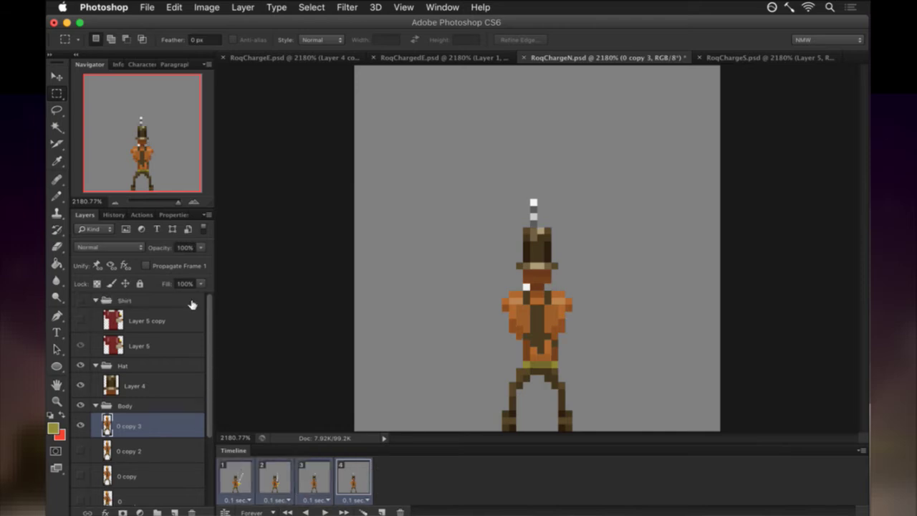
left_click(81, 300)
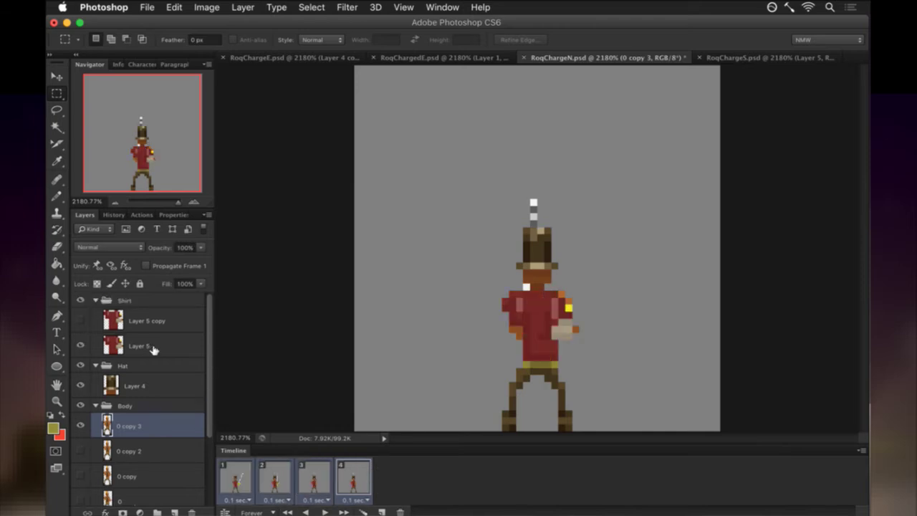
In frame 2, delete the old Layer 5 copy from the Shirt group, duplicate Layer 5 afresh and hide the original.
left_click(246, 476)
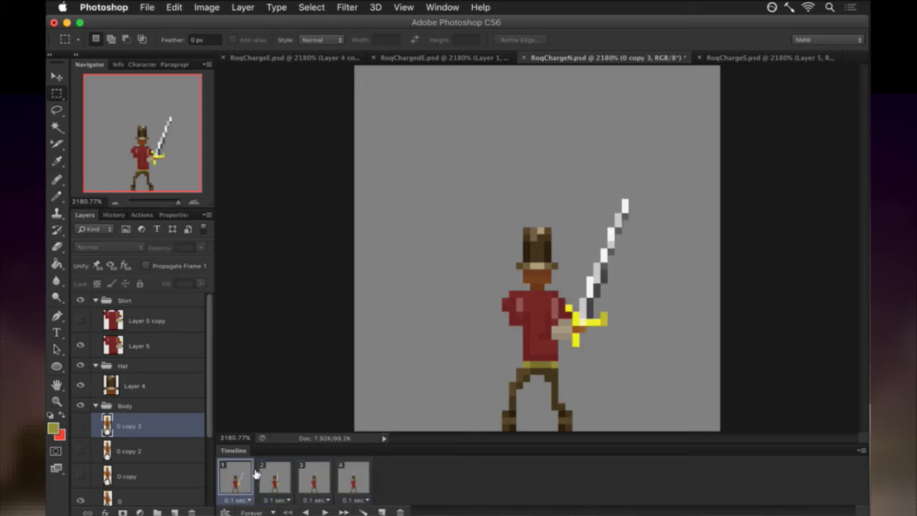
left_click(276, 476)
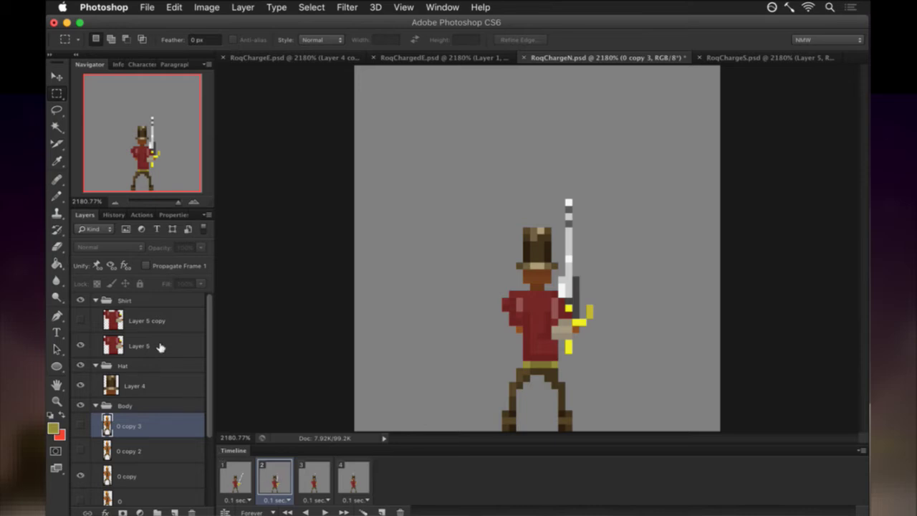
left_click(109, 345)
left_click(113, 321)
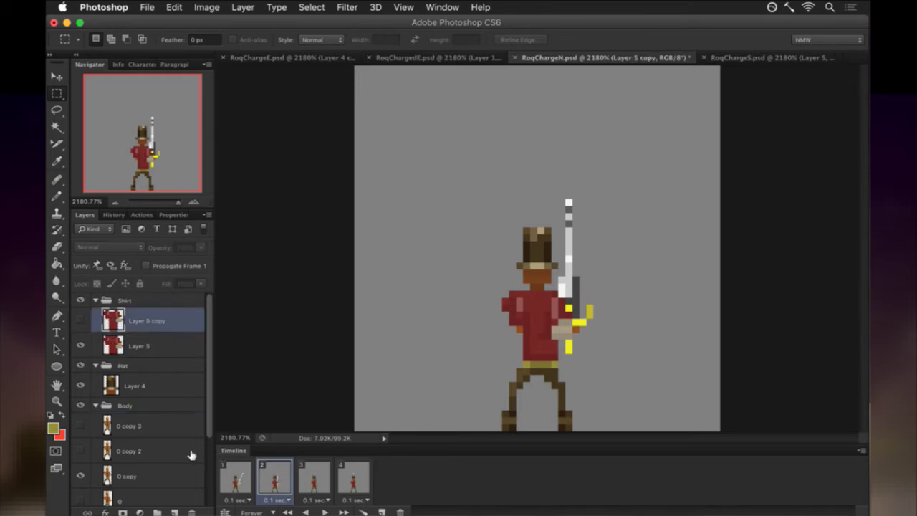
left_click(191, 513)
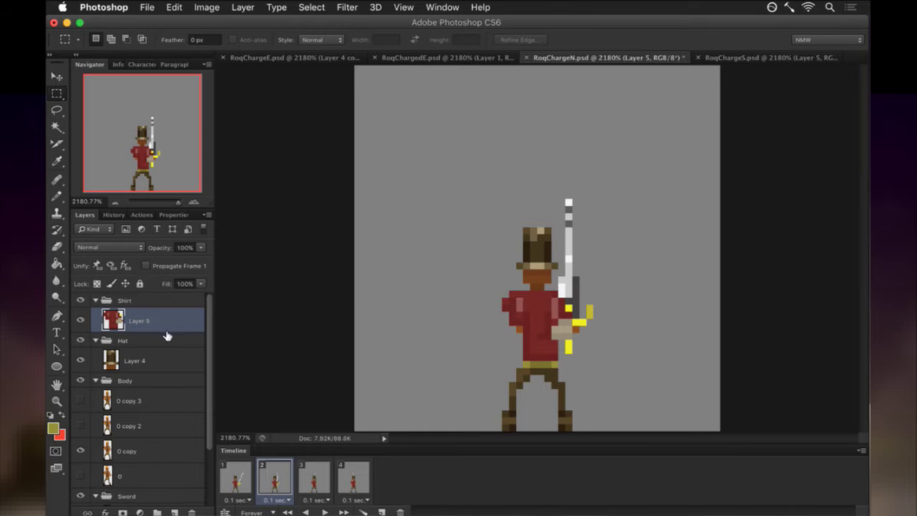
key("super+j")
left_click(81, 345)
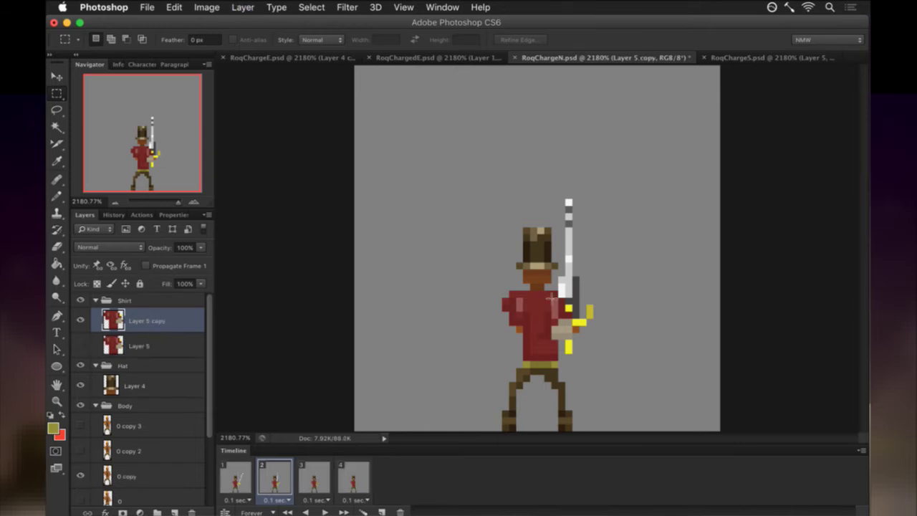
Load the 0 copy body outline as a selection, invert it to trim the Layer 5 copy shirt's sleeve outside the body, and deselect.
key("e")
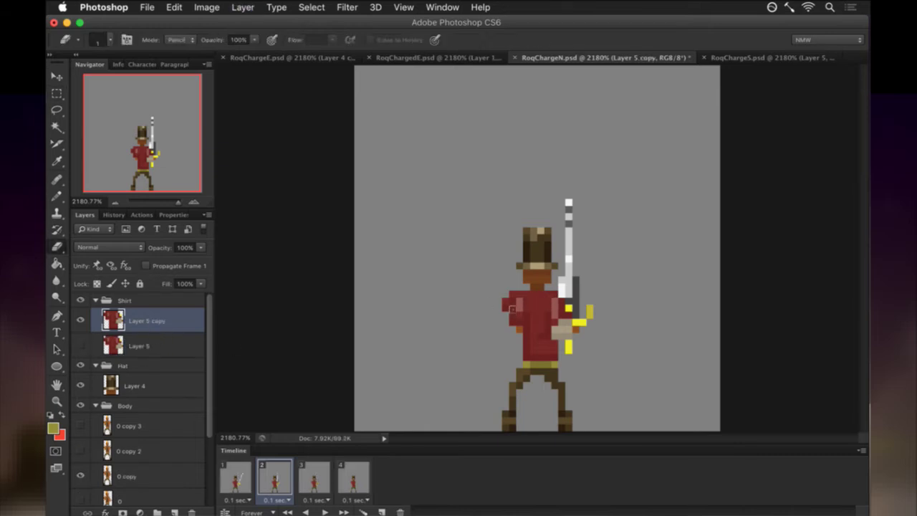
left_click(108, 475, "super")
key("super+shift+i")
key("m")
key("ctrl+d")
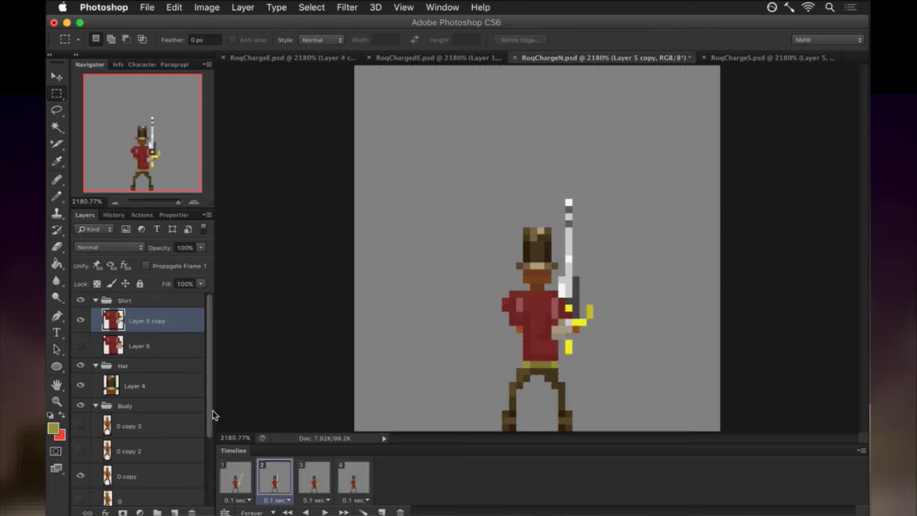
On Layer 3 copy in the Sword group, touch up the frame 2 sword's pommel with gold shades sampled from the hilt.
left_click_drag(211, 408, 208, 482)
left_click(108, 443)
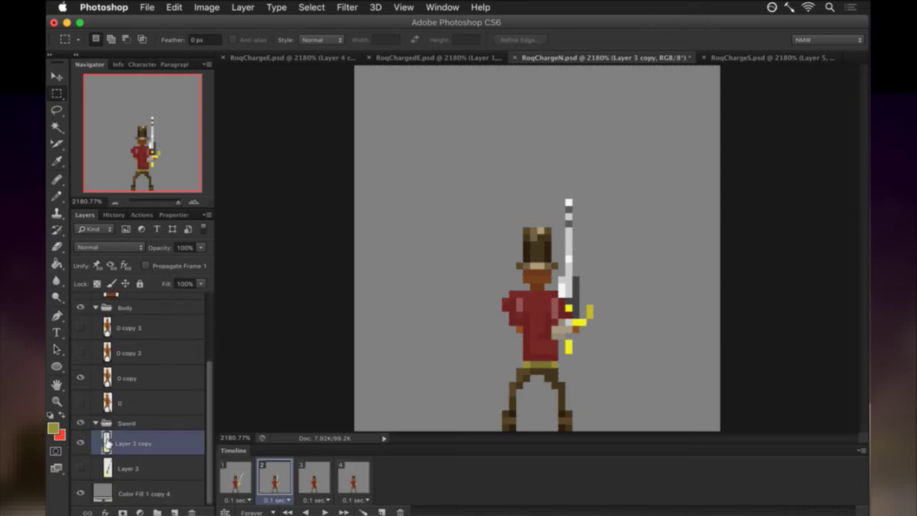
key("i")
key("b")
left_click(569, 348, "alt")
left_click(583, 319, "alt")
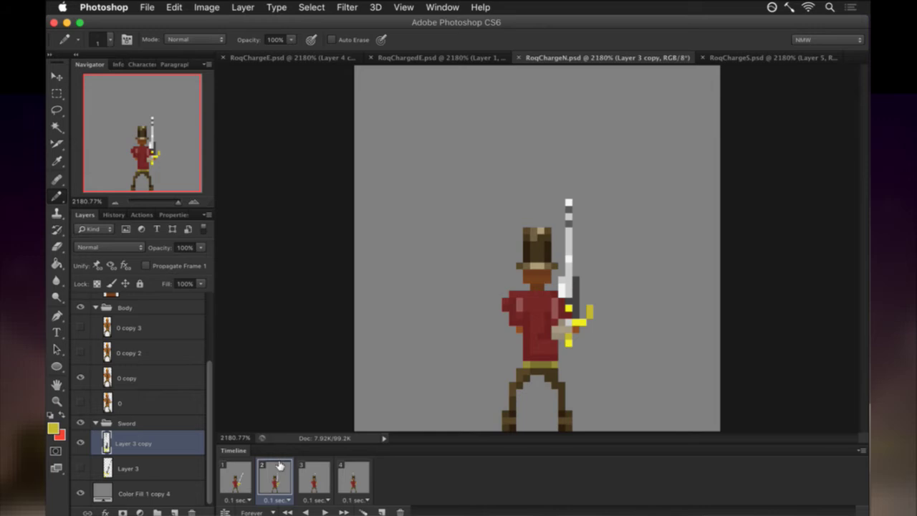
Hide the 0 copy body and the Layer 5 copy shirt in frame 2 to expose the whole sword hilt.
scroll(208, 404, "up", 1)
scroll(207, 416, "down", 1)
left_click(80, 377)
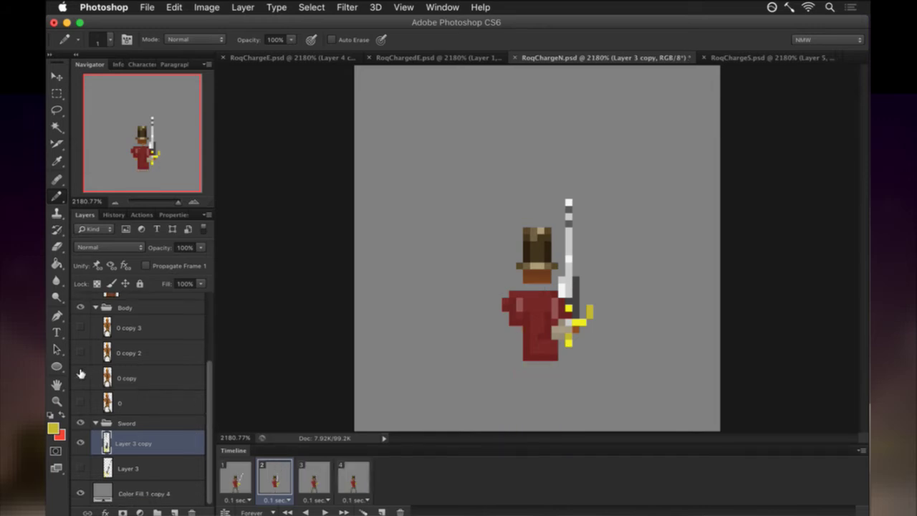
left_click_drag(211, 379, 213, 310)
left_click(81, 321)
left_click_drag(209, 343, 211, 396)
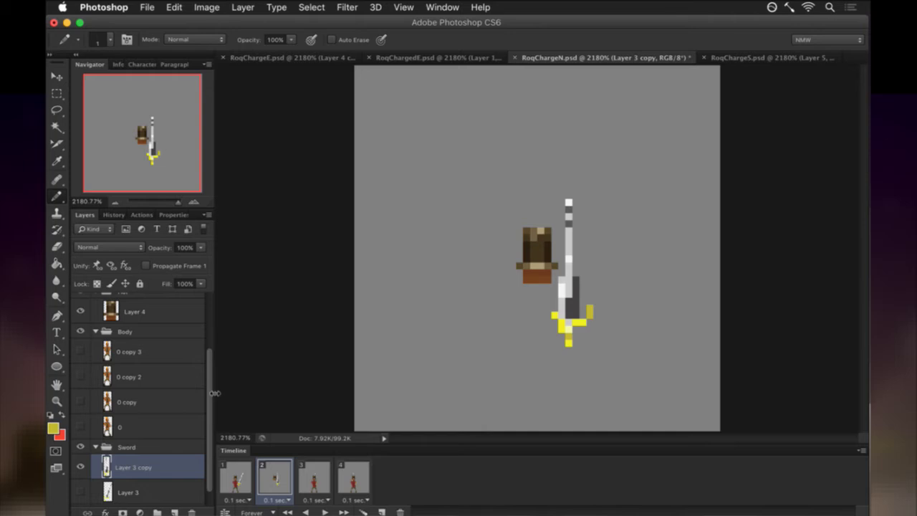
Repaint the guard, grip and pommel pixels on Layer 3 copy with sampled bright and dark yellows, and save the file.
key("i")
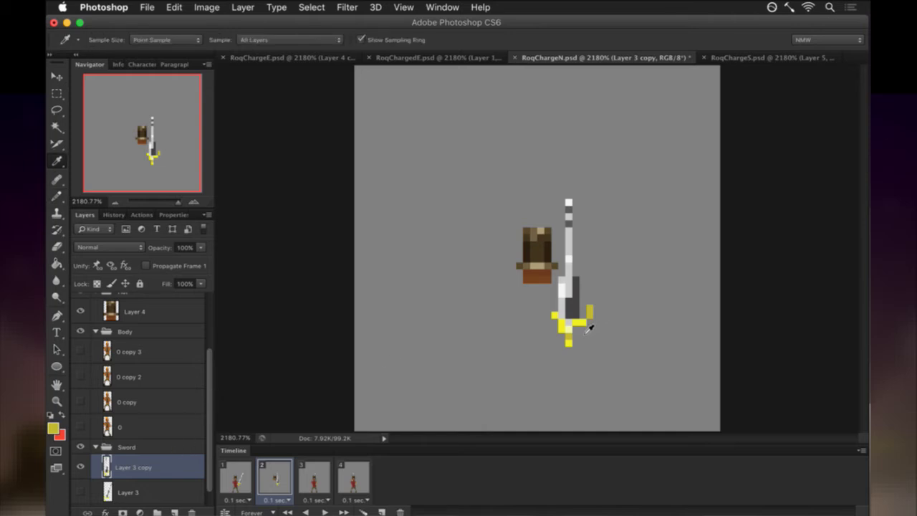
key("b")
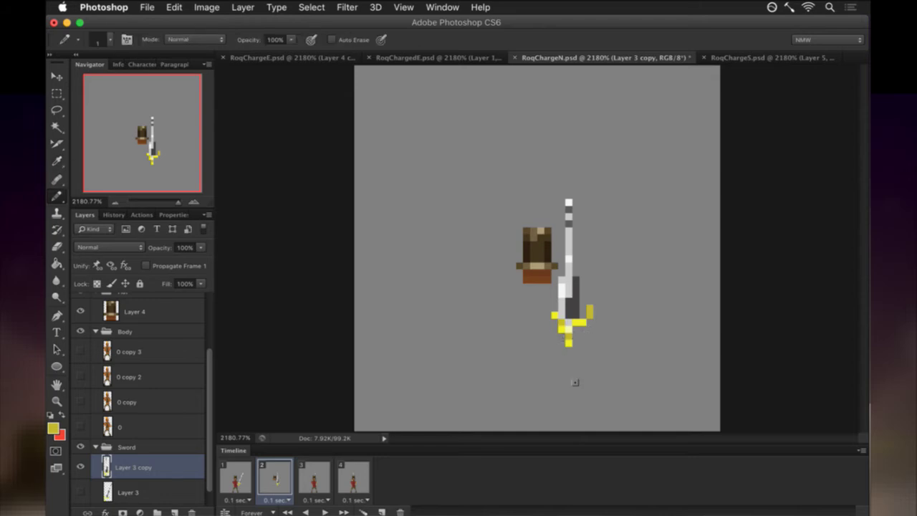
left_click(562, 329)
left_click(578, 321, "alt")
left_click(561, 323)
key("i")
left_click(591, 314)
key("b")
key("i")
left_click(569, 335)
key("b")
key("i")
left_click(568, 342)
key("b")
key("i")
left_click(574, 342)
key("b")
key("super+s")
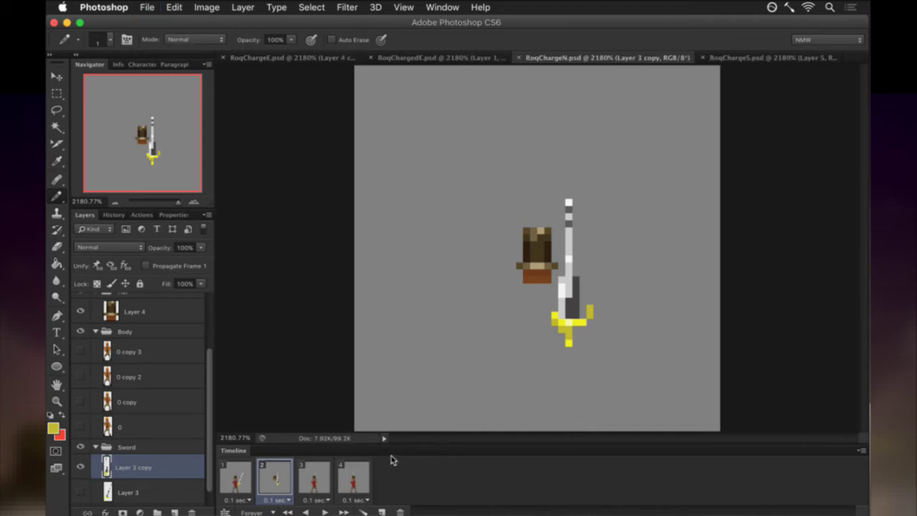
Show the 0 copy body in frame 2 again, touch it up with the Eraser, and save the file.
left_click(81, 401)
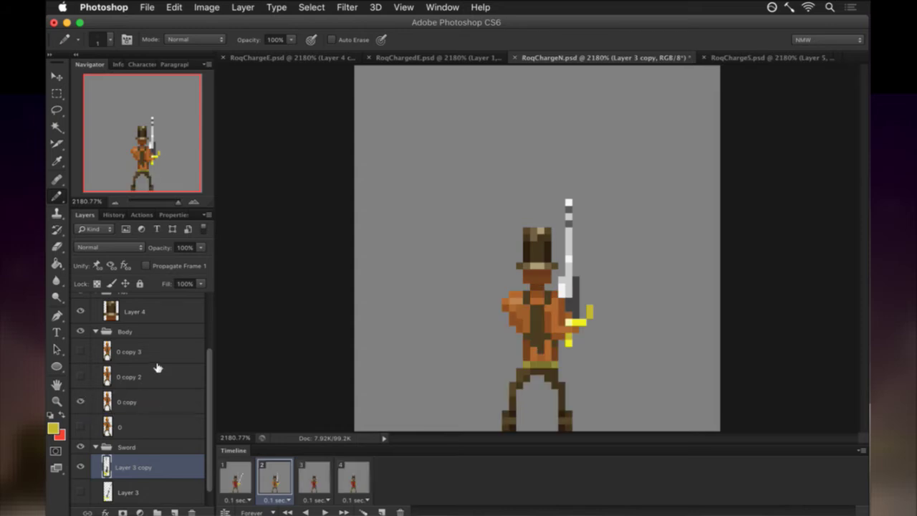
scroll(158, 367, "up", 2)
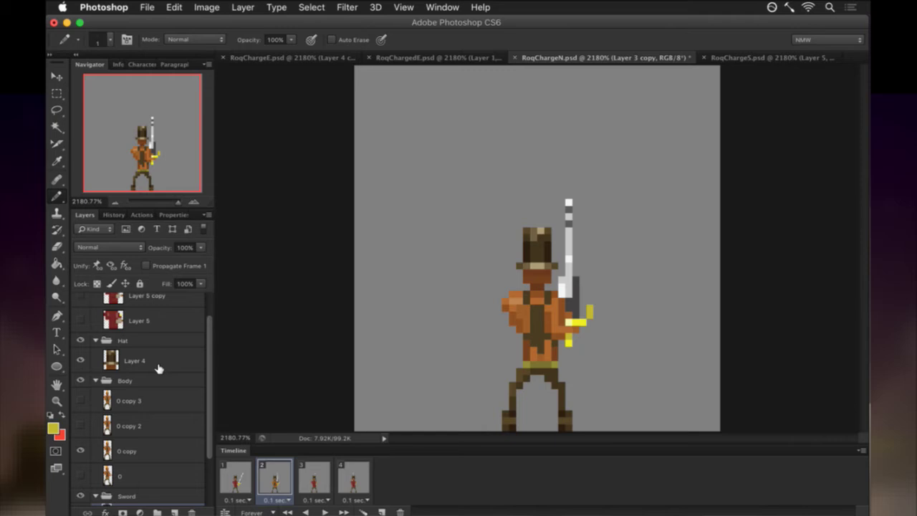
left_click(115, 447)
key("e")
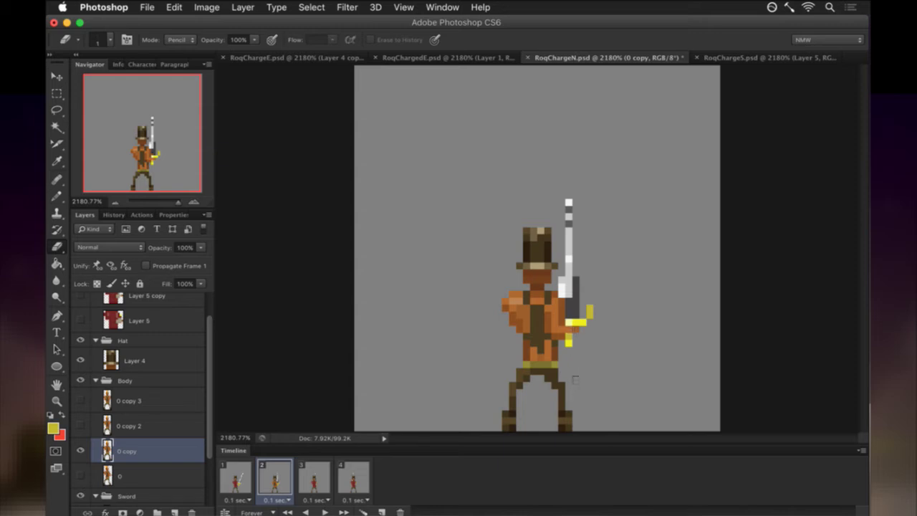
key("super+s")
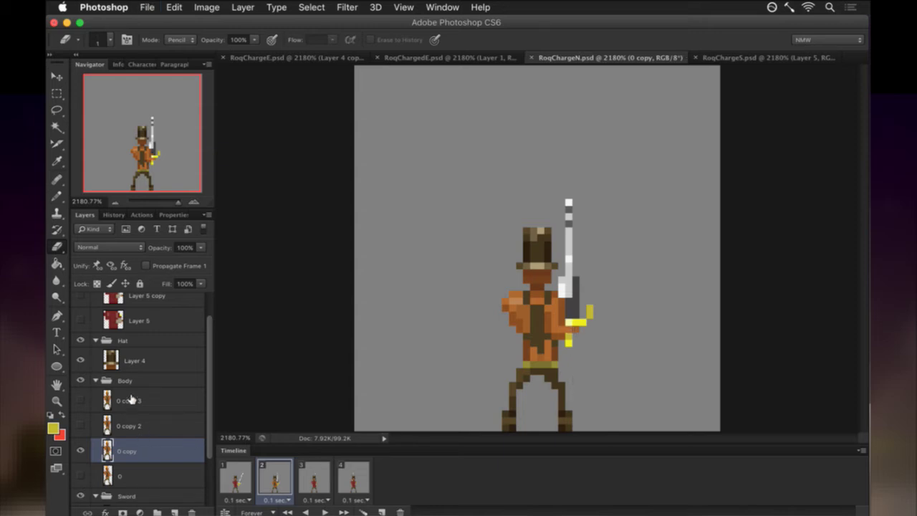
Show and select the Layer 5 copy shirt, clean it up against the inverted 0 copy body outline, and deselect.
scroll(102, 337, "up", 1)
left_click(80, 320)
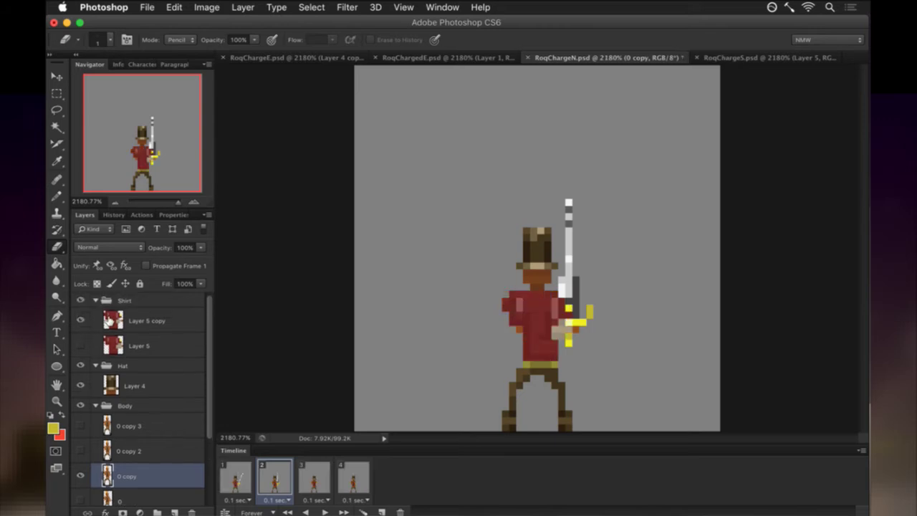
left_click(151, 320)
left_click(108, 475, "super")
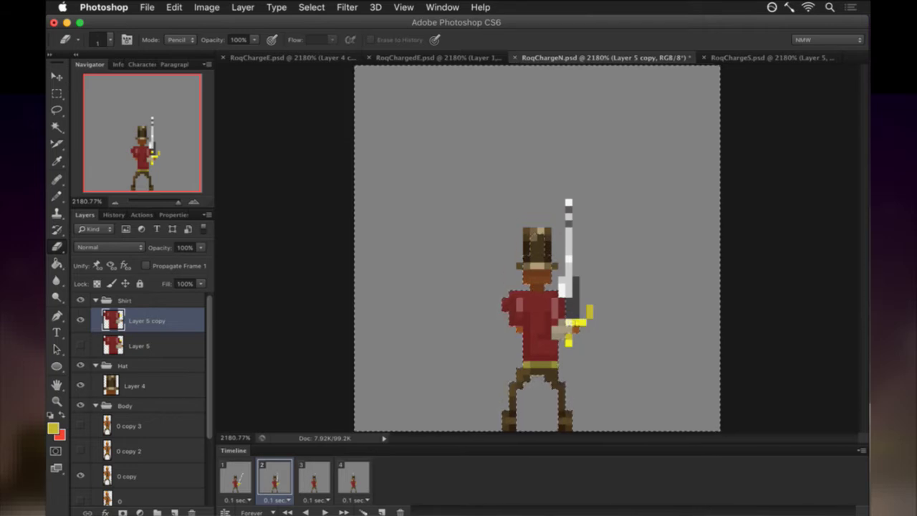
key("m")
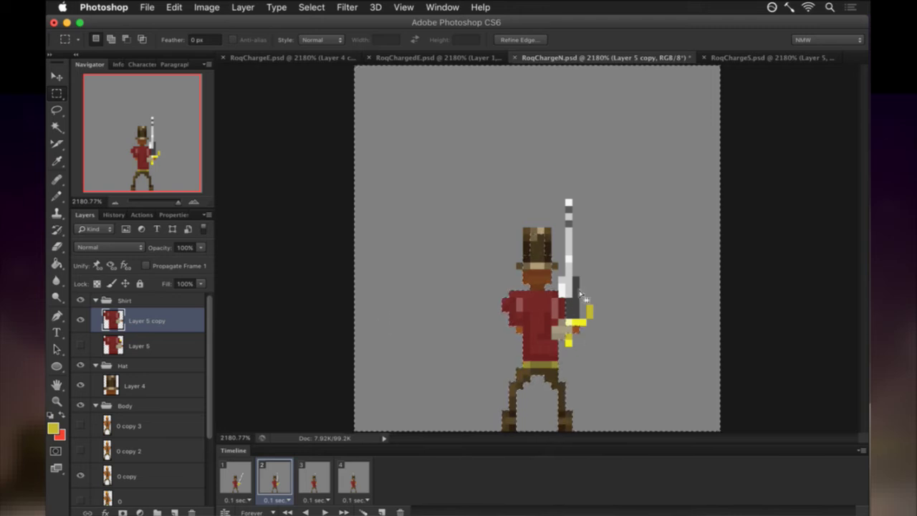
key("b")
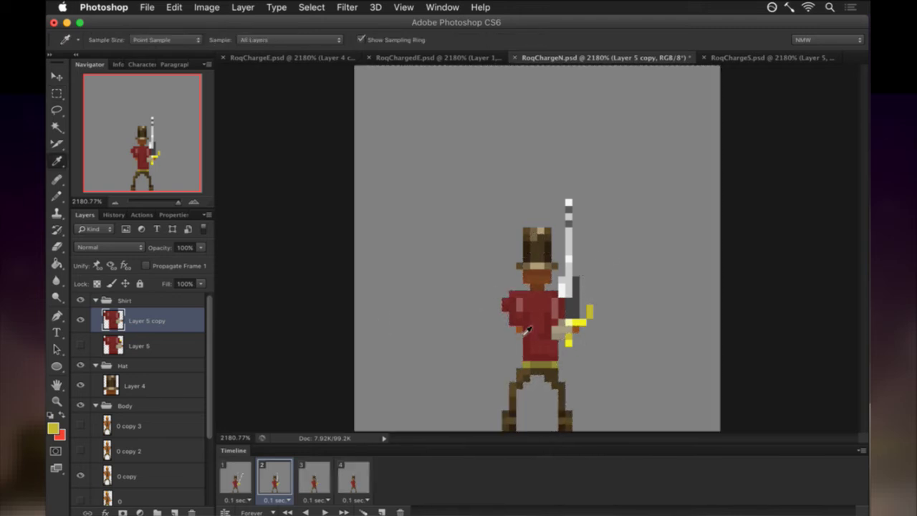
key("ctrl+d")
Cover the exposed left elbow and reshade the Layer 5 copy shirt with sampled reds, and compare frames 1 and 2.
left_click(519, 342, "alt")
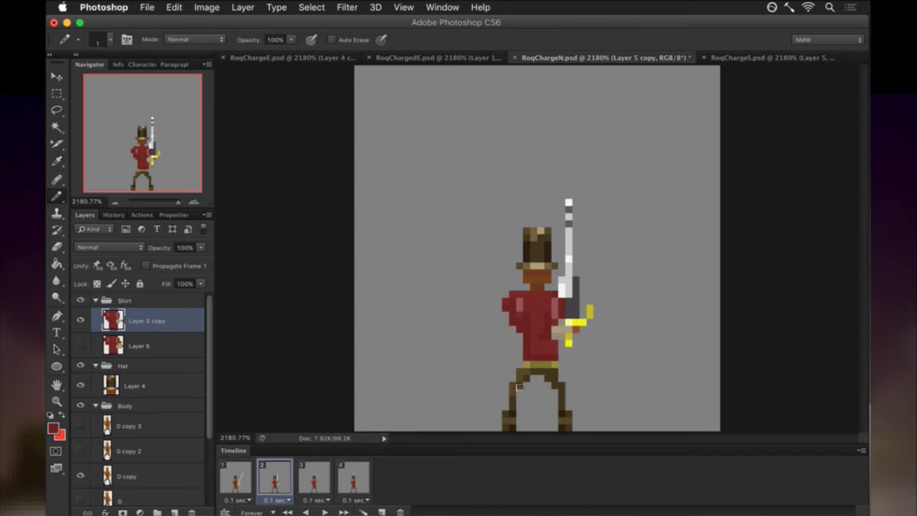
left_click(555, 341, "alt")
left_click(533, 316, "alt")
left_click(247, 485)
left_click(278, 483)
In frame 3, hide Layer 5, duplicate Layer 5 copy and make the duplicate visible.
left_click(313, 478)
left_click(80, 345)
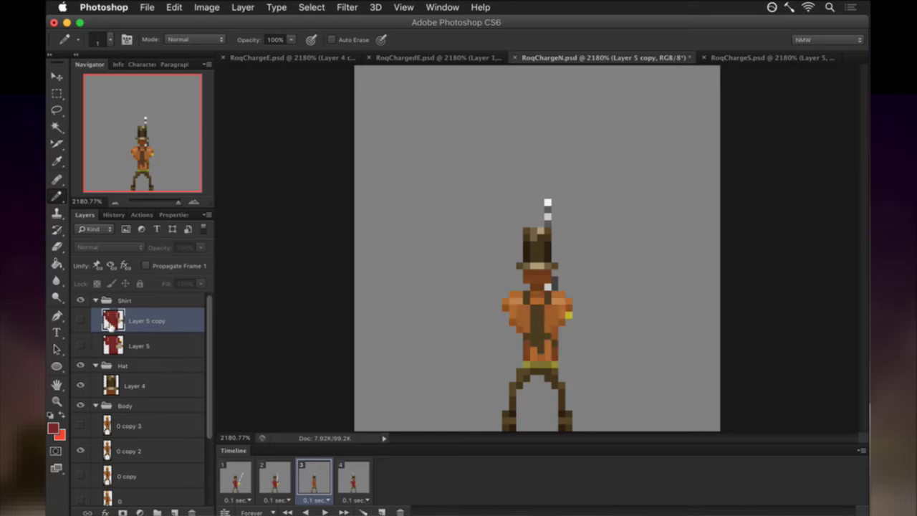
key("super+j")
left_click(80, 320)
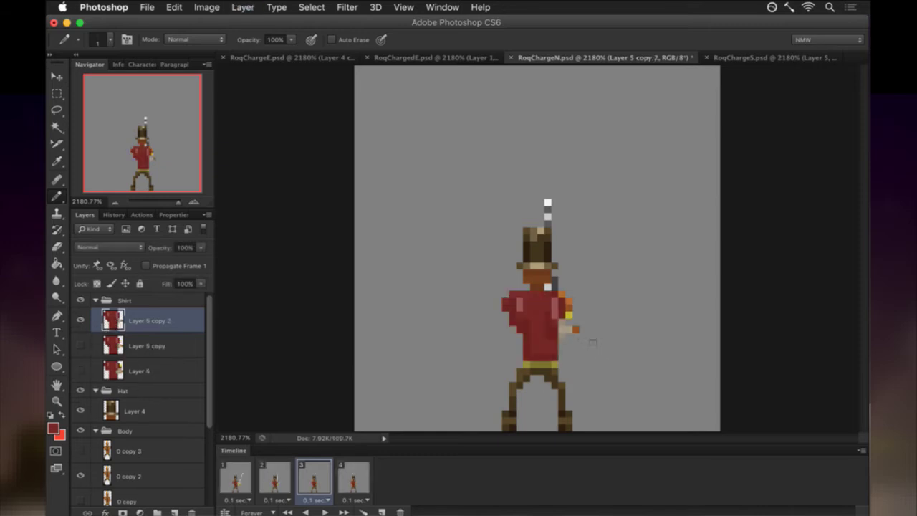
On Layer 5 copy 2, erase the right sleeve and repaint it in red to follow the frame 3 body's bent arm.
key("e")
mouse_move(548, 331)
left_mouse_down()
mouse_move(575, 340)
mouse_move(555, 324)
mouse_move(553, 338)
mouse_move(554, 314)
left_mouse_up()
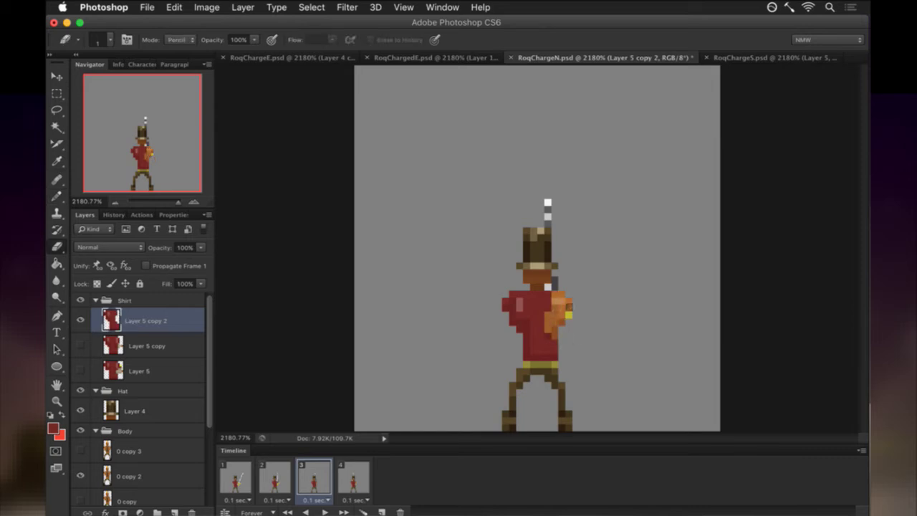
key("b")
left_click(558, 293)
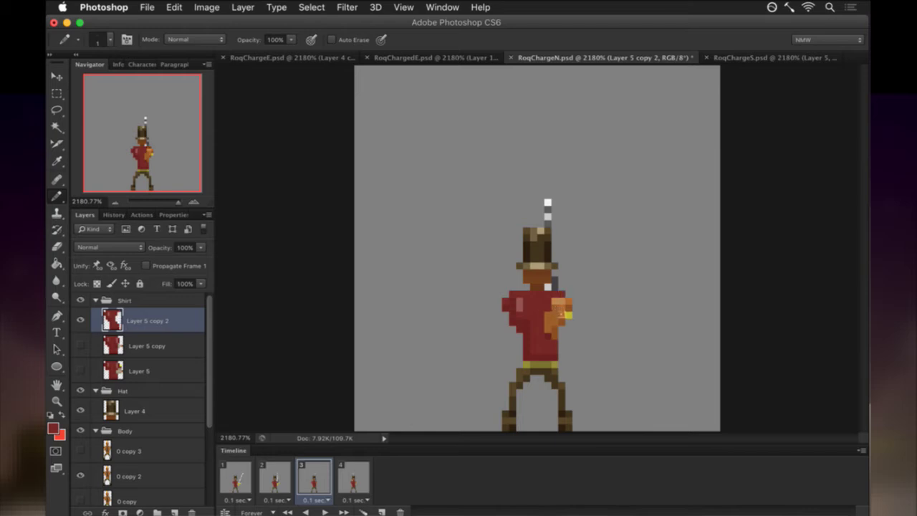
key("e")
key("b")
mouse_move(548, 353)
left_mouse_down()
mouse_move(570, 322)
mouse_move(566, 301)
left_mouse_up()
Add the pale highlight to the right sleeve and shade the frame 3 shirt with sampled reds, and save the file.
key("i")
left_click(525, 309)
key("b")
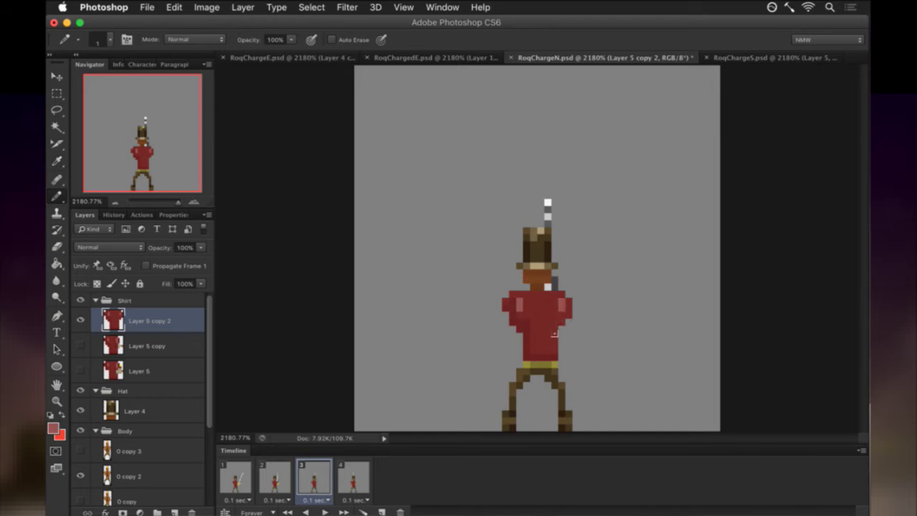
left_click(526, 326, "alt")
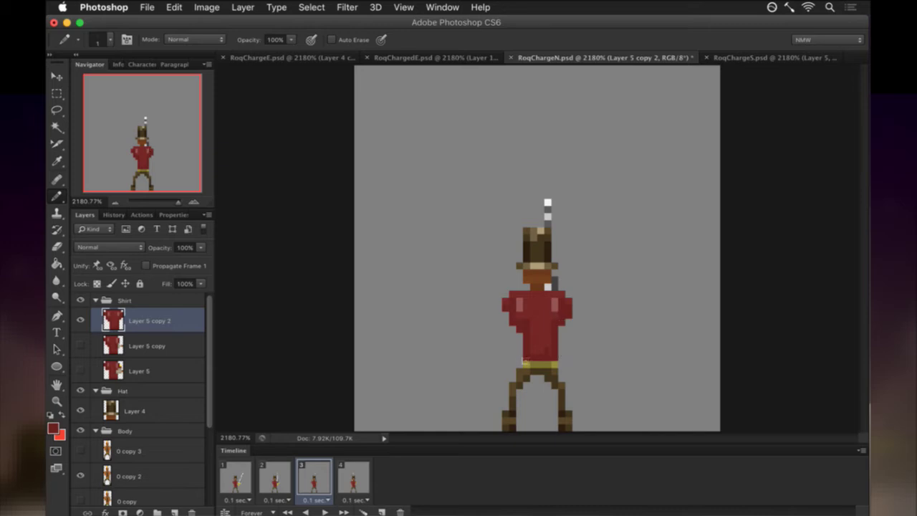
key("super+s")
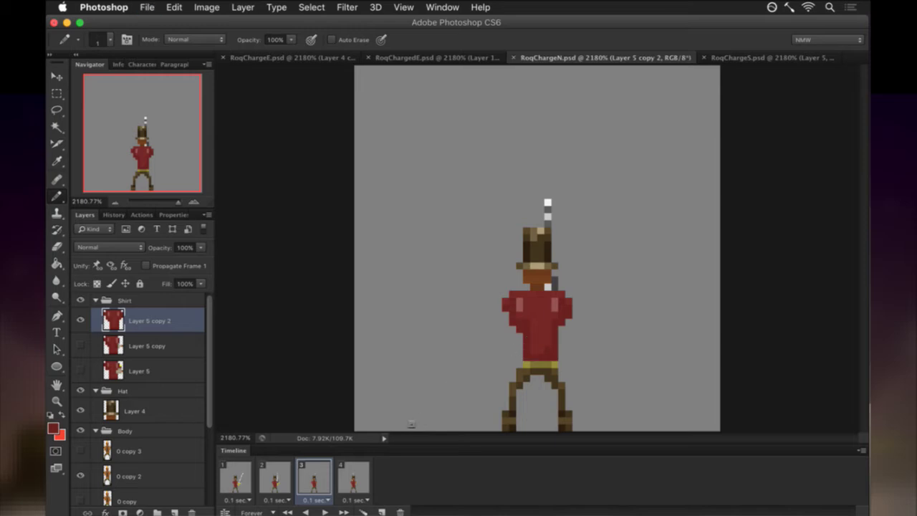
In frame 4, replace Layer 5 with a visible duplicate of Layer 5 copy 2 and hide Layer 5 copy 2.
left_click(354, 477)
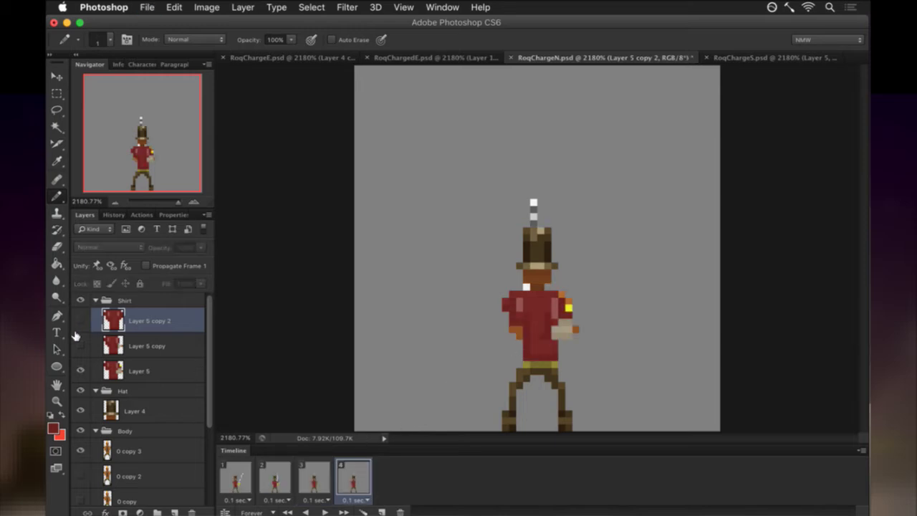
left_click(80, 370)
left_click(81, 321)
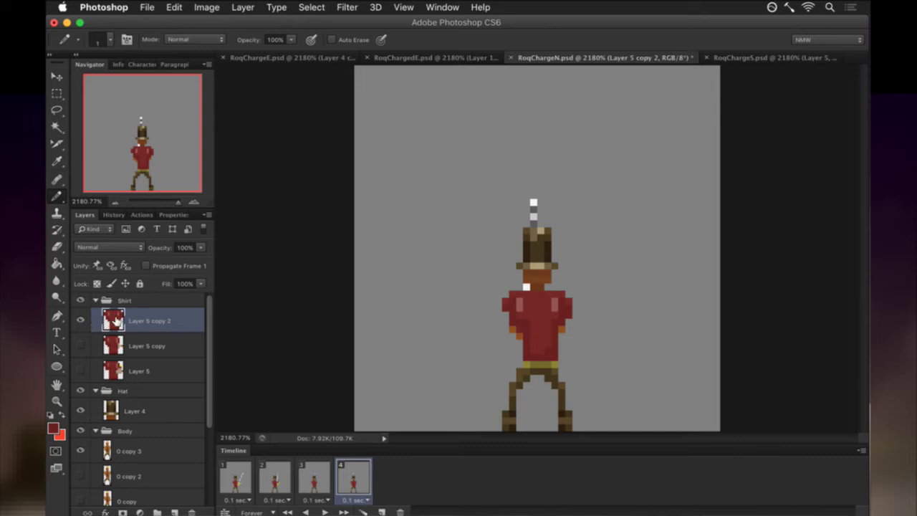
key("super+j")
left_click(80, 345)
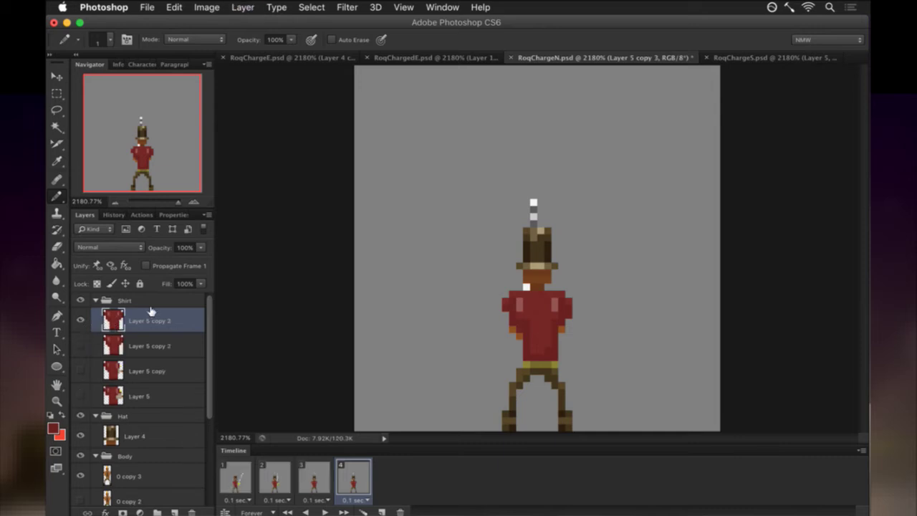
Cover the exposed elbows on Layer 5 copy 3 with sampled reds, and play the animation from frame 1.
left_click(527, 332, "alt")
left_click(538, 326, "alt")
left_click(238, 479)
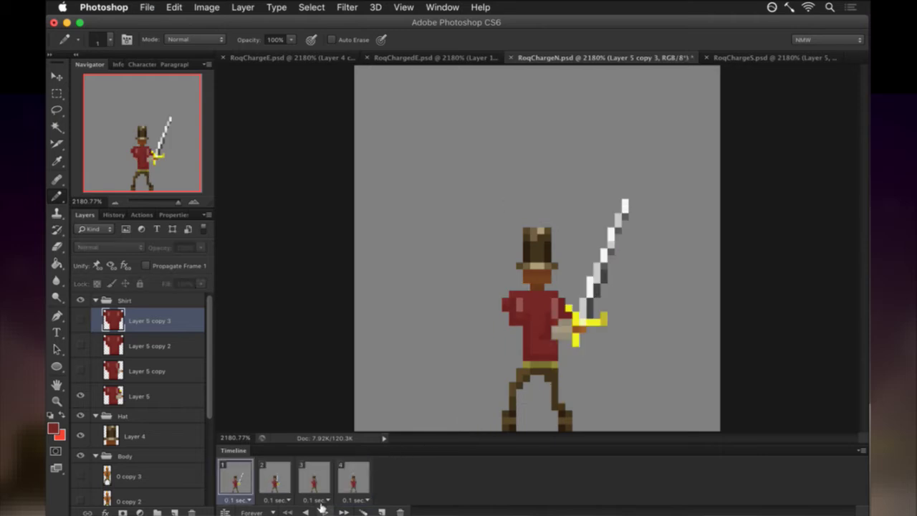
left_click(322, 510)
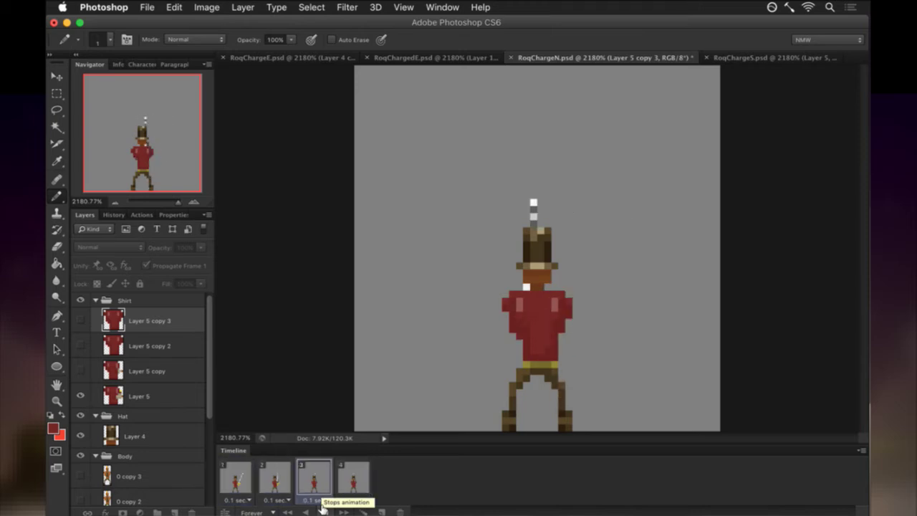
Save the file with frame 4 selected, play the animation again, and review frames 1 to 3 one by one.
left_click(322, 510)
left_click(356, 476)
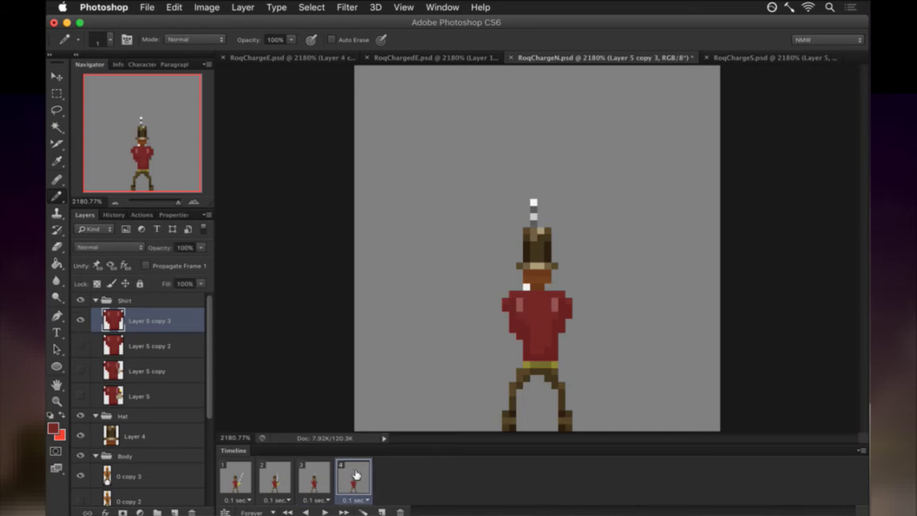
left_click(549, 354, "alt")
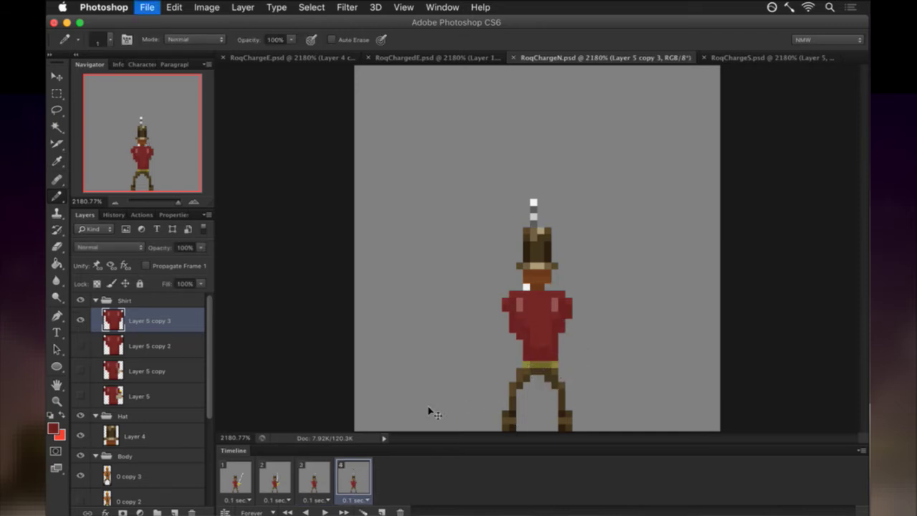
left_click(324, 512)
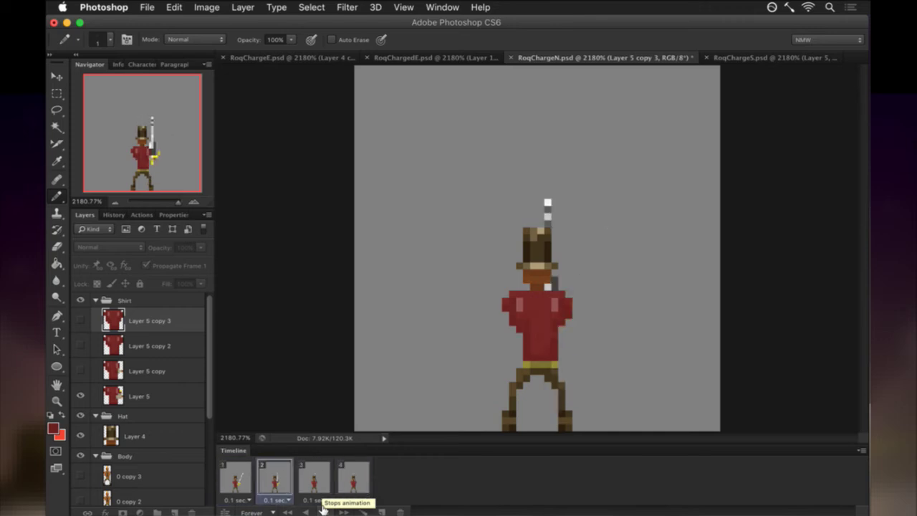
left_click(323, 507)
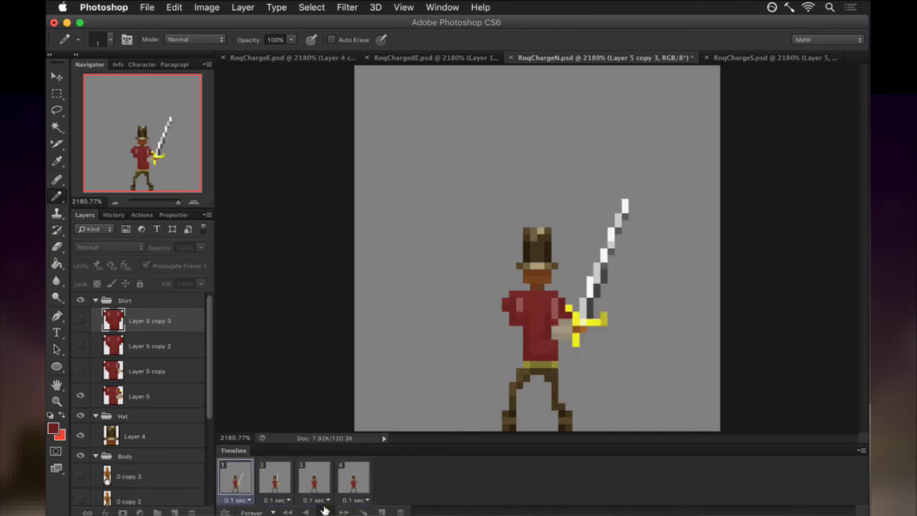
left_click(242, 479)
left_click(273, 477)
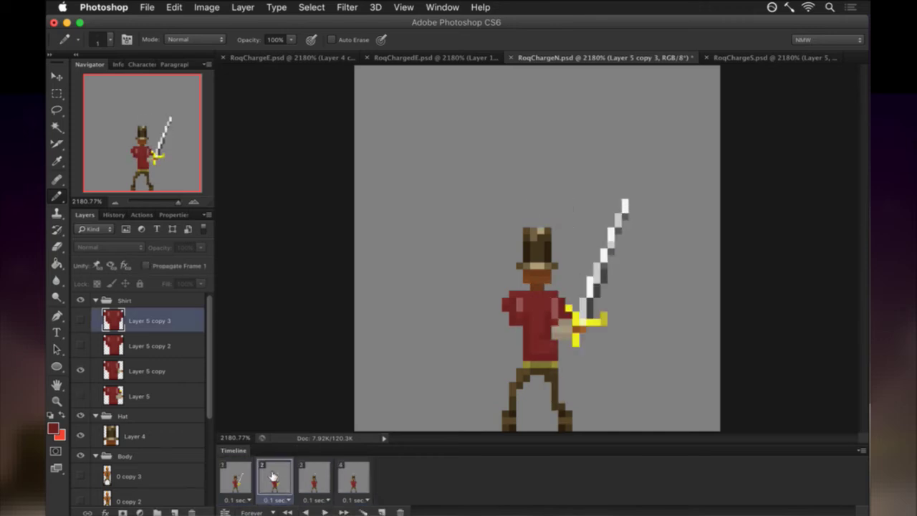
left_click(313, 475)
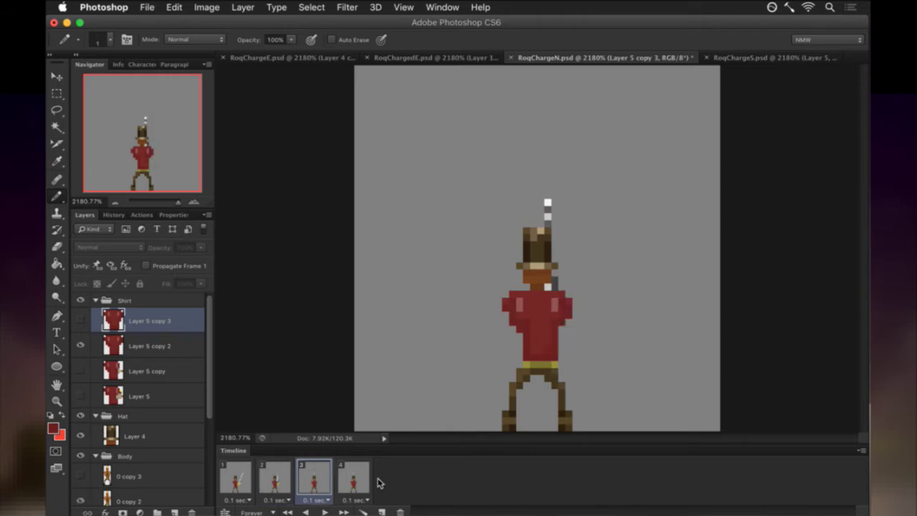
In frame 4, move the hat on Layer 4 and the head on body layer 0 copy 3 one pixel to the left.
left_click(360, 476)
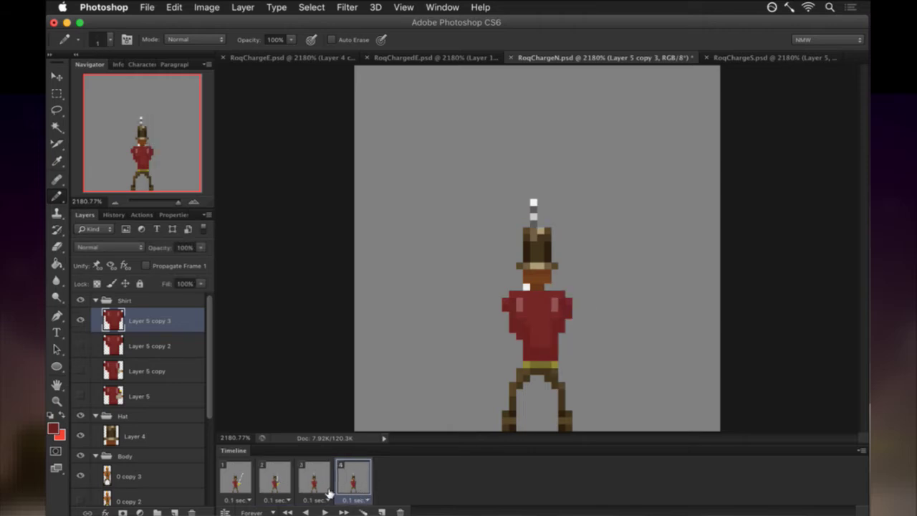
left_click(139, 435)
key("v")
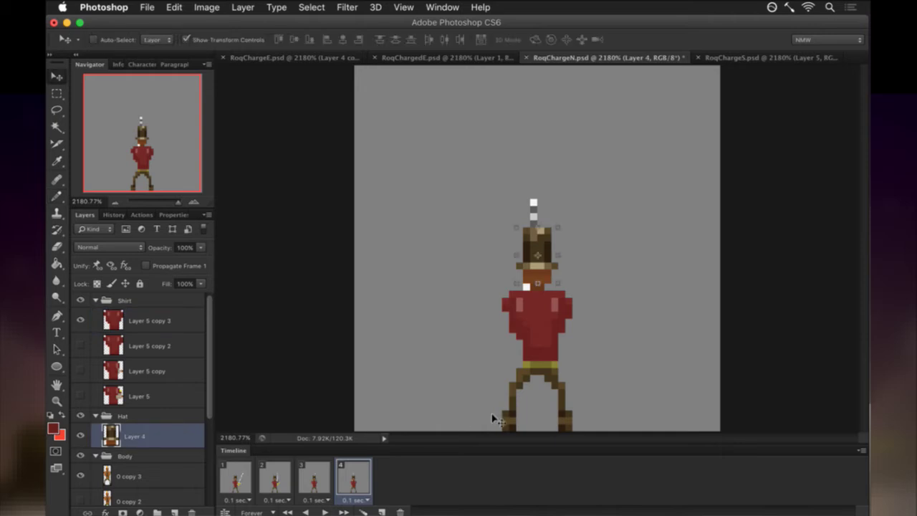
key("Left")
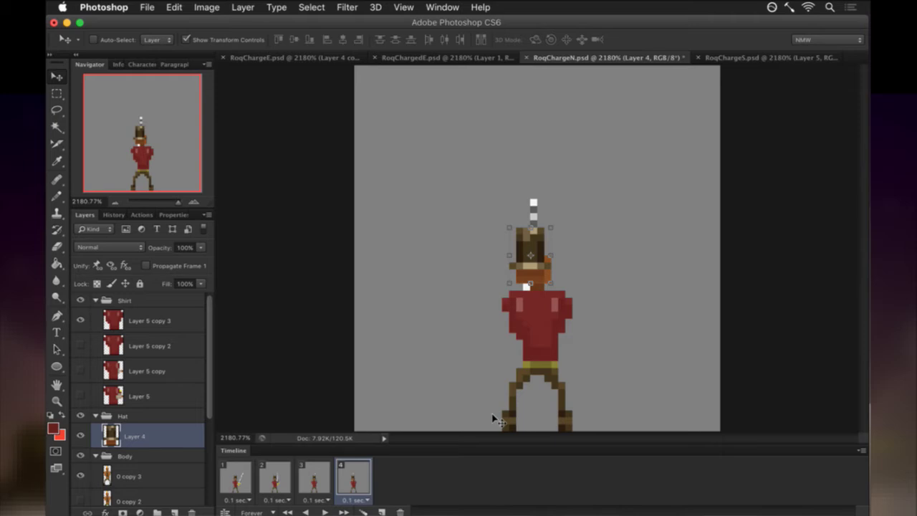
left_click(148, 476)
key("m")
left_click_drag(467, 208, 600, 284)
key("super+d")
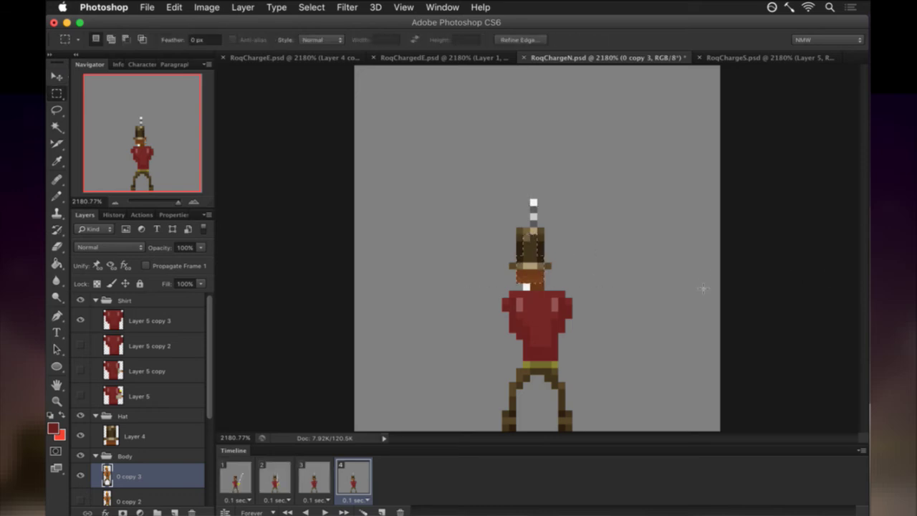
Check the animation by playing it from frame 1, and save and export its four frames as PNG sprites.
left_click(322, 477)
left_click(349, 476)
left_click(243, 477)
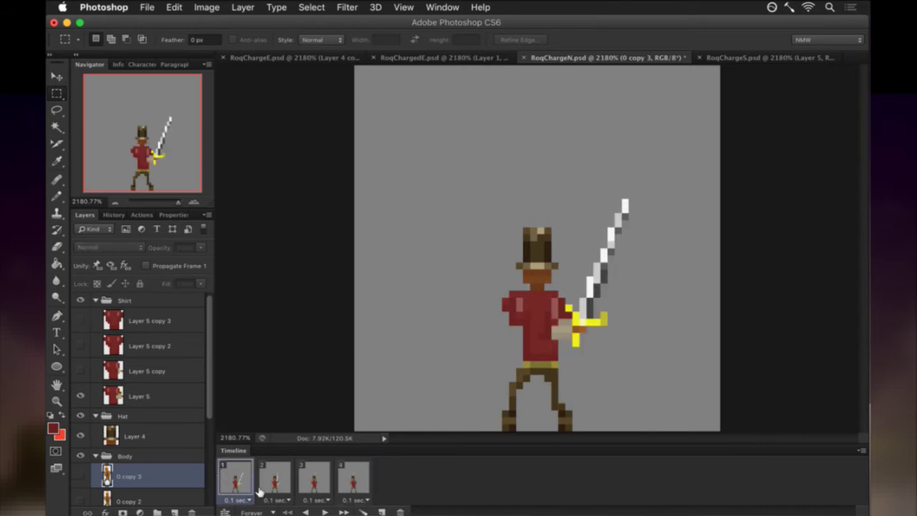
left_click(324, 512)
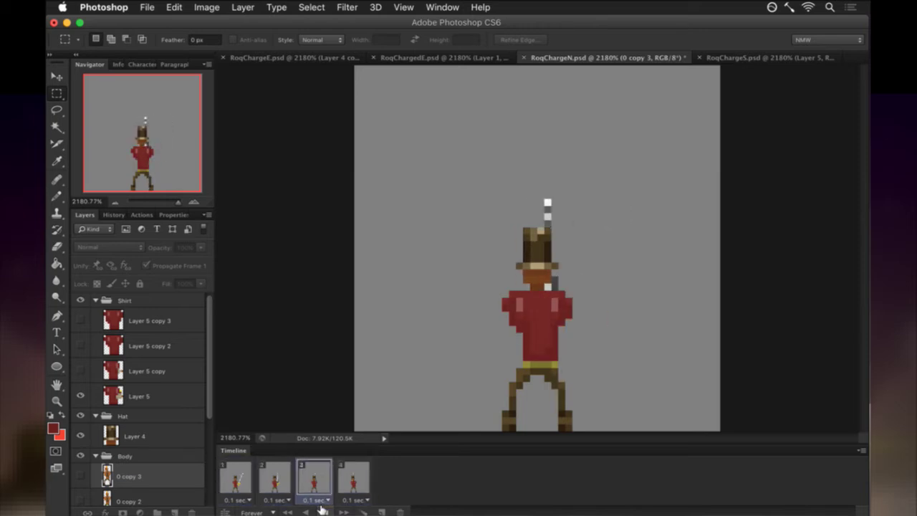
left_click(321, 509)
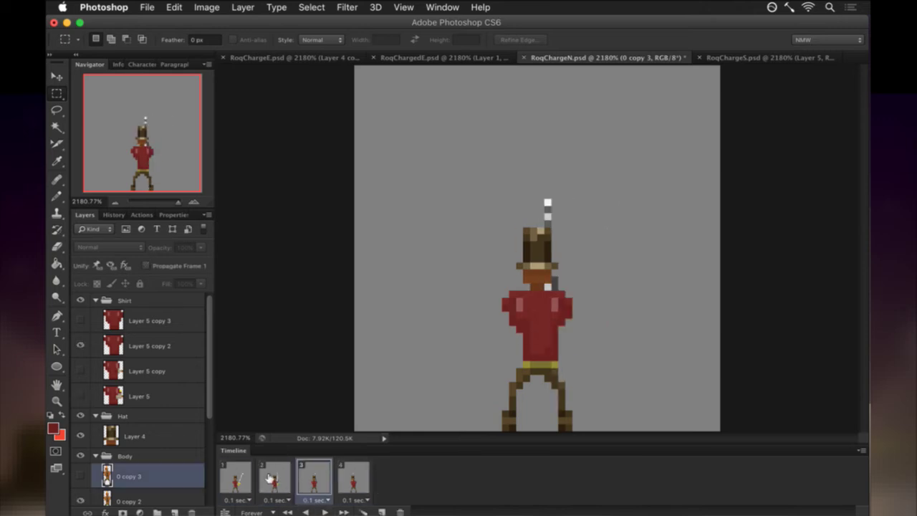
left_click(243, 478)
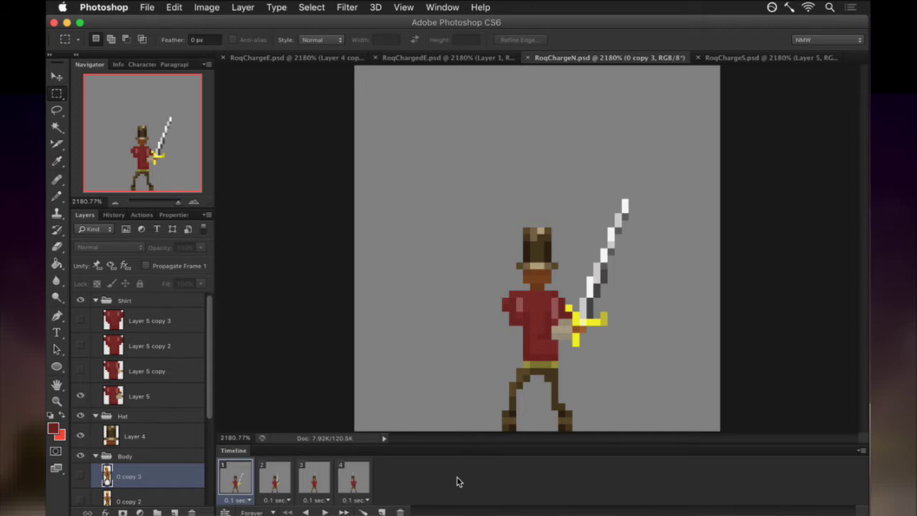
key("F2")
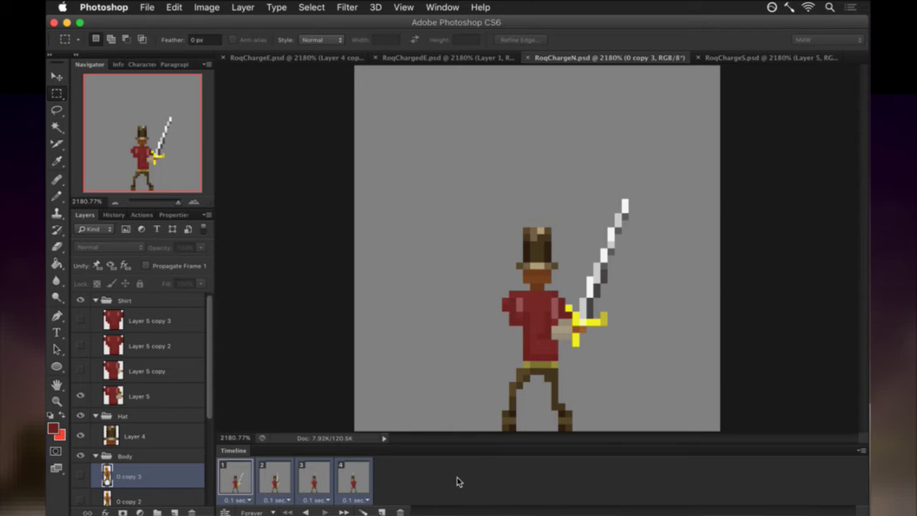
Switch to iTerm2, dismiss the git status output and return to the previous buffer, Roq.txt, in Vim.
key("super+Tab")
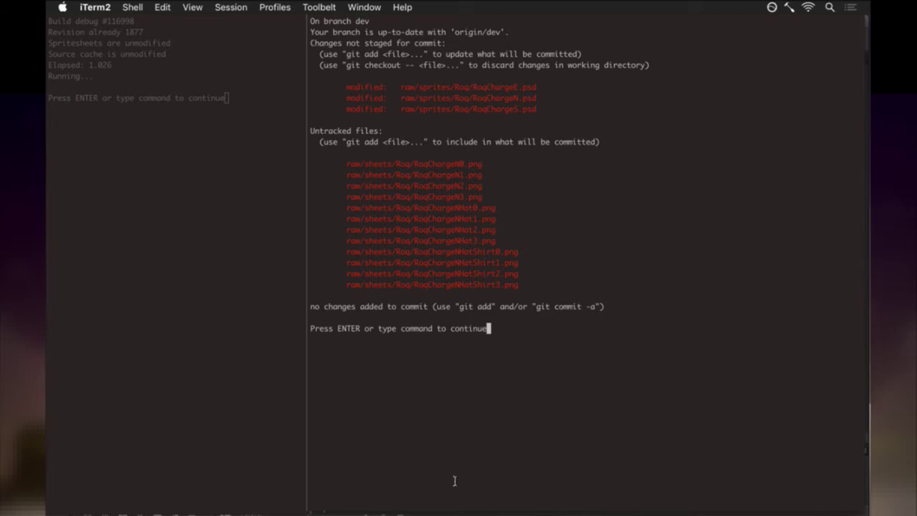
key("Return")
type(":bp!")
key("Return")
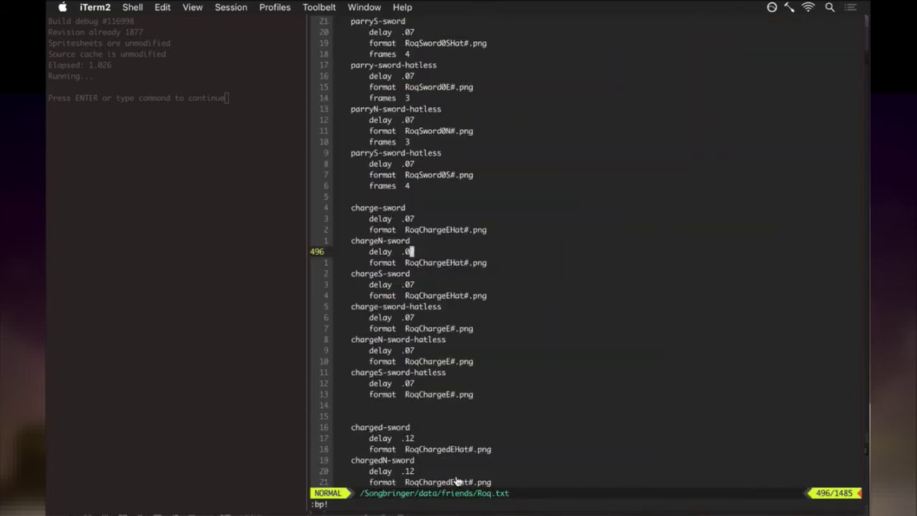
Change the format of the chargeN-sword animation in Roq.txt to RoqChargeNHat#.png.
key("j")
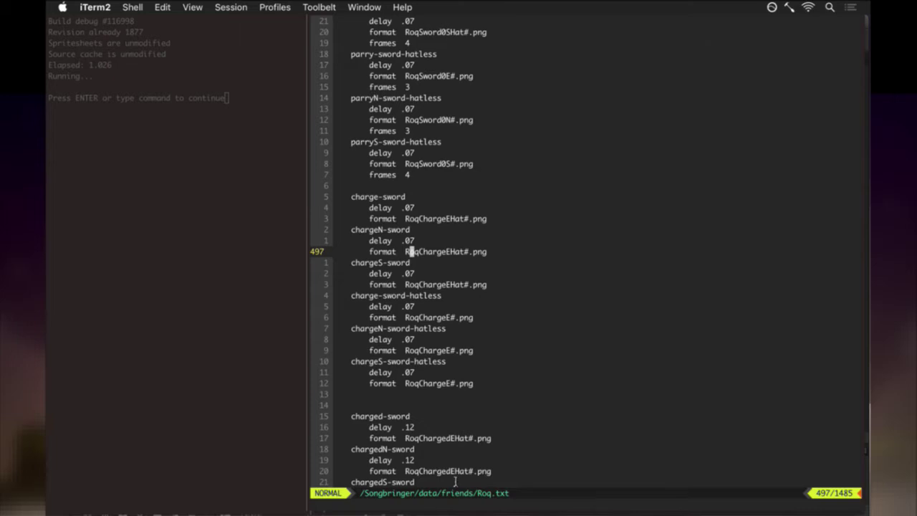
key("j")
key("j")
key("j")
key("j")
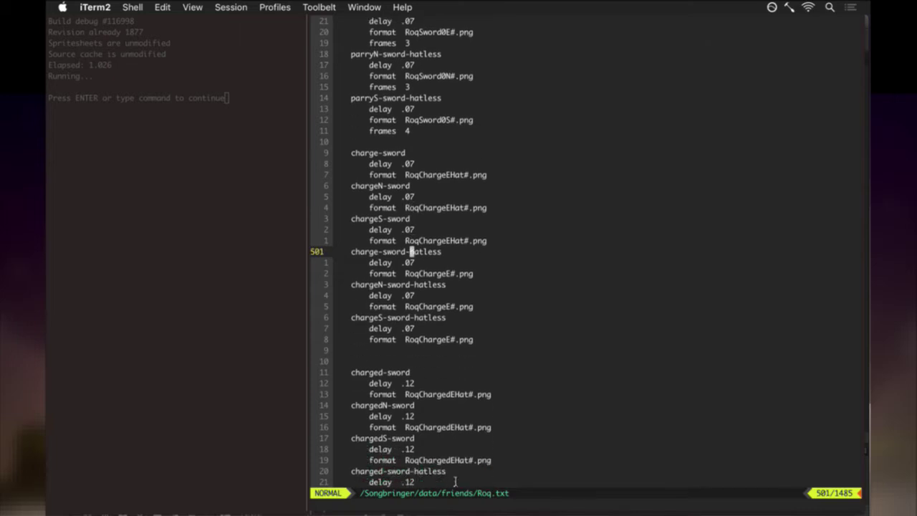
key("j")
key("j")
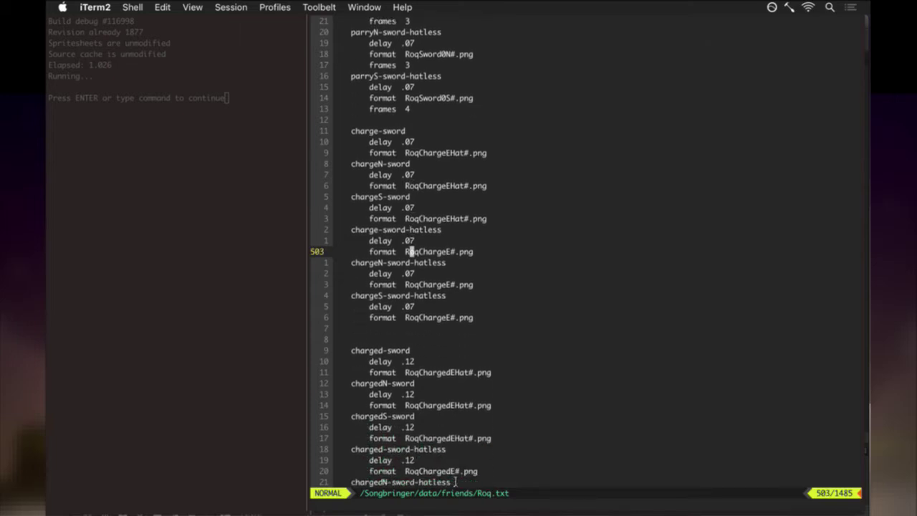
key("k")
key("k")
key("k")
key("k")
key("k")
key("k")
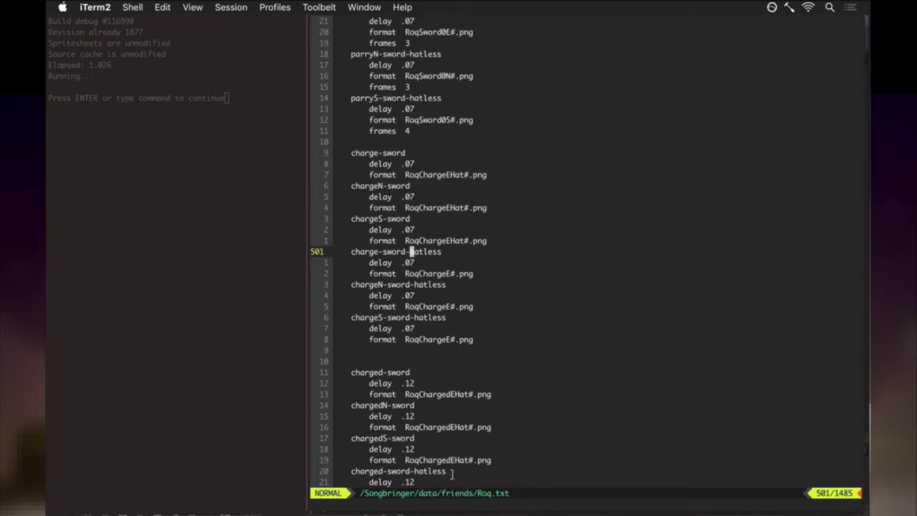
key("f")
key("E")
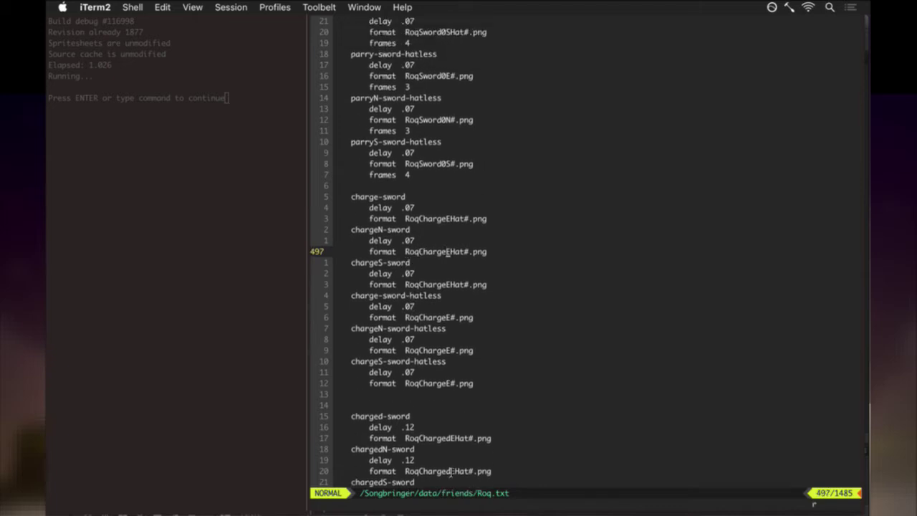
key("r")
key("N")
Set the format of chargeN-sword-hatless to RoqChargeN#.png and save Roq.txt.
key("j")
key("j")
key("j")
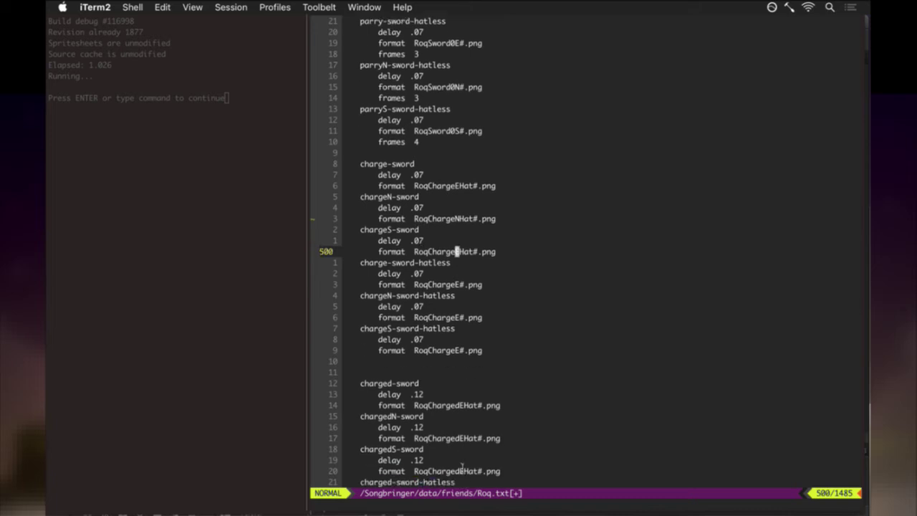
key("j")
key("j")
key("j")
key("j")
key("j")
key("j")
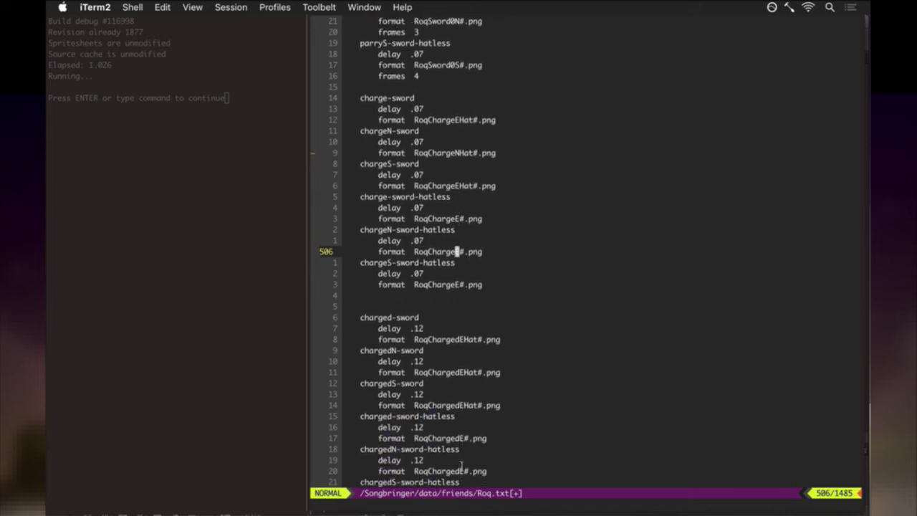
type(":w")
key("Return")
type(":up")
key("Return")
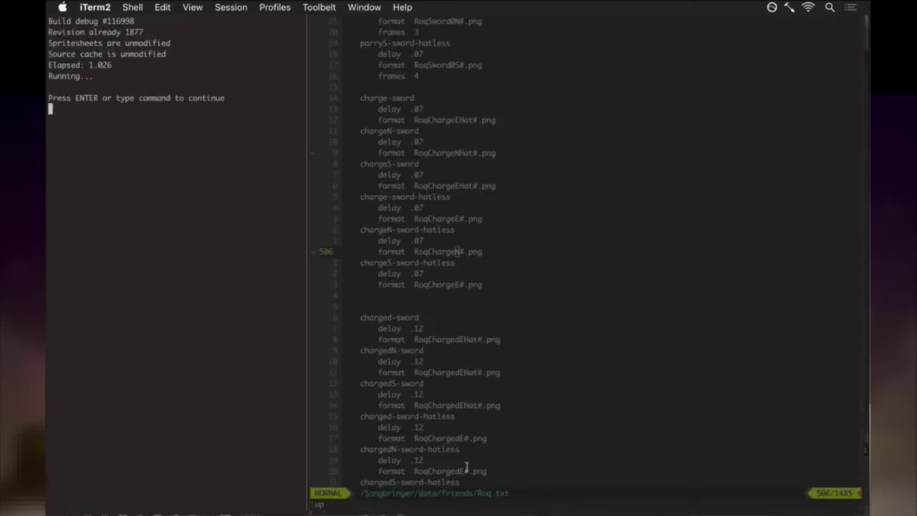
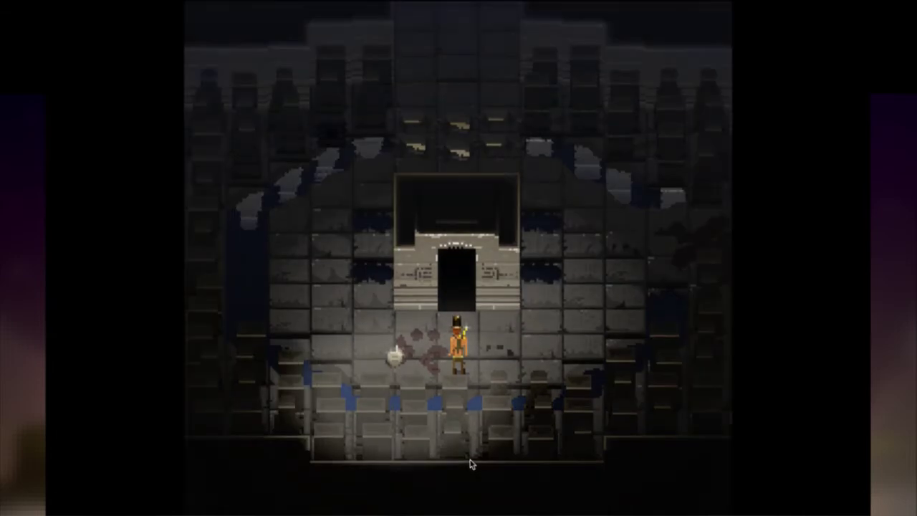
Test the sword charge in the running game, moving and turning the character, including facing north.
key("Right")
key("space")
key("Down")
key("Right")
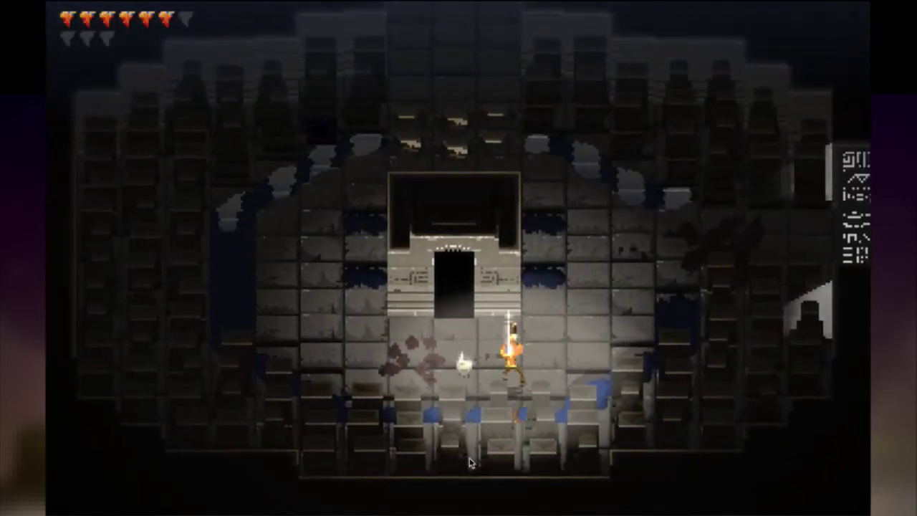
key("Up")
key("space")
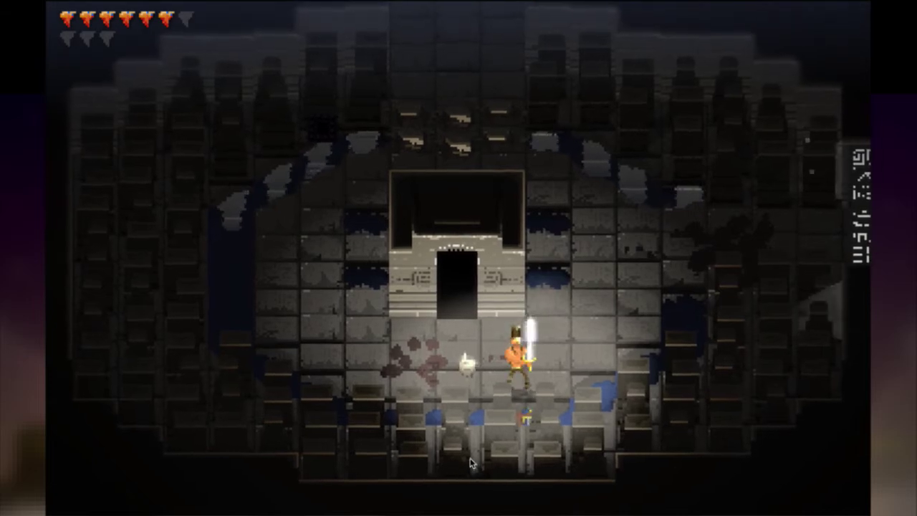
Switch to Photoshop and close the RoqChargeE.psd document.
key("super+Tab")
key("super+Tab")
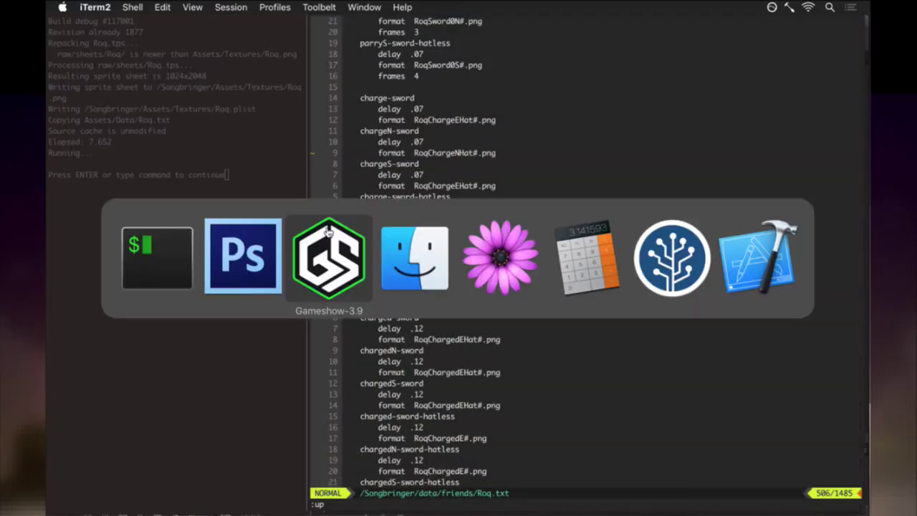
left_click(264, 250)
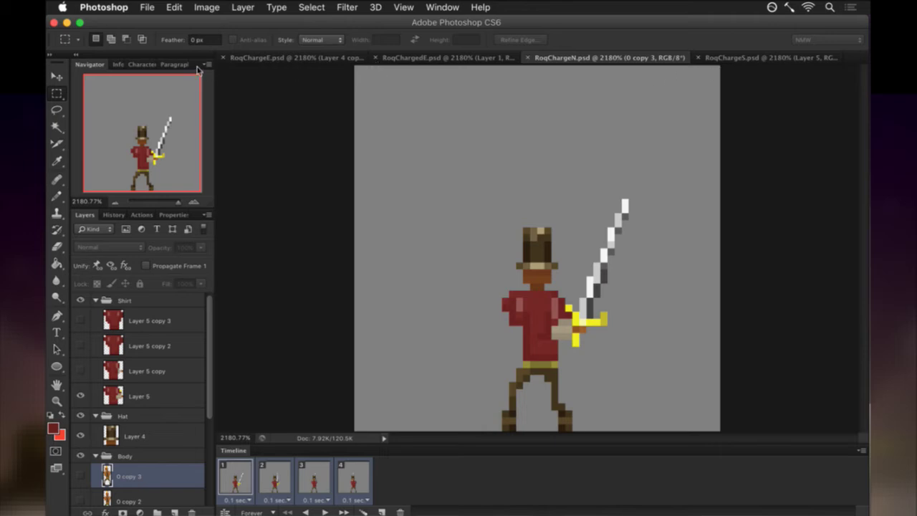
left_click(263, 60)
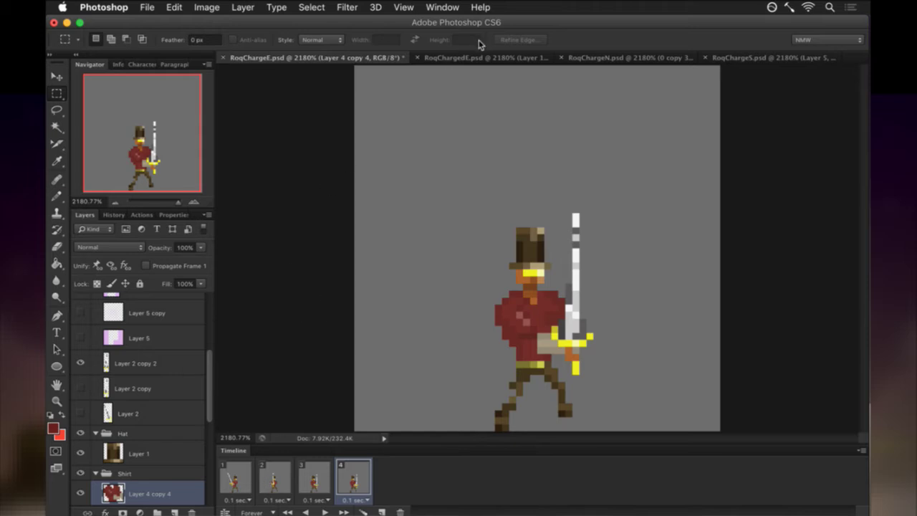
left_click(223, 59)
left_click(405, 199)
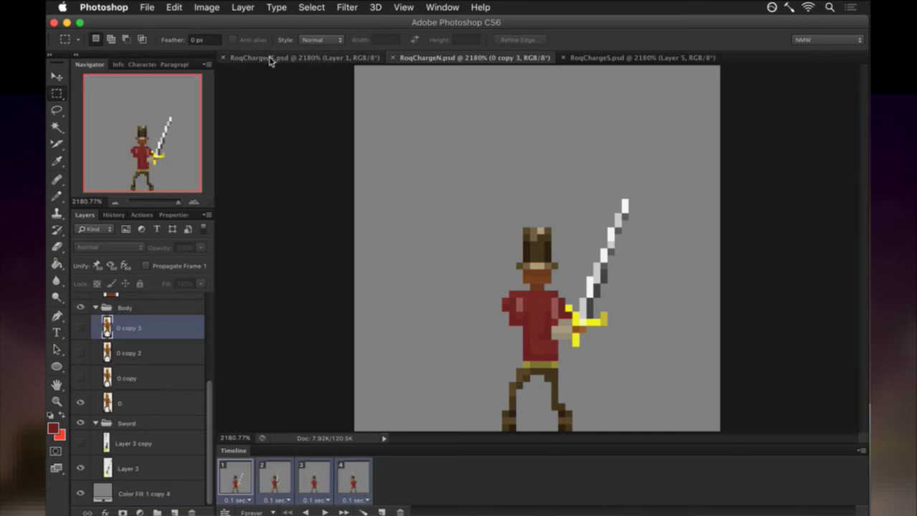
Review the four animation frames of RoqChargedE.psd one after another.
left_click(266, 57)
left_click(236, 478)
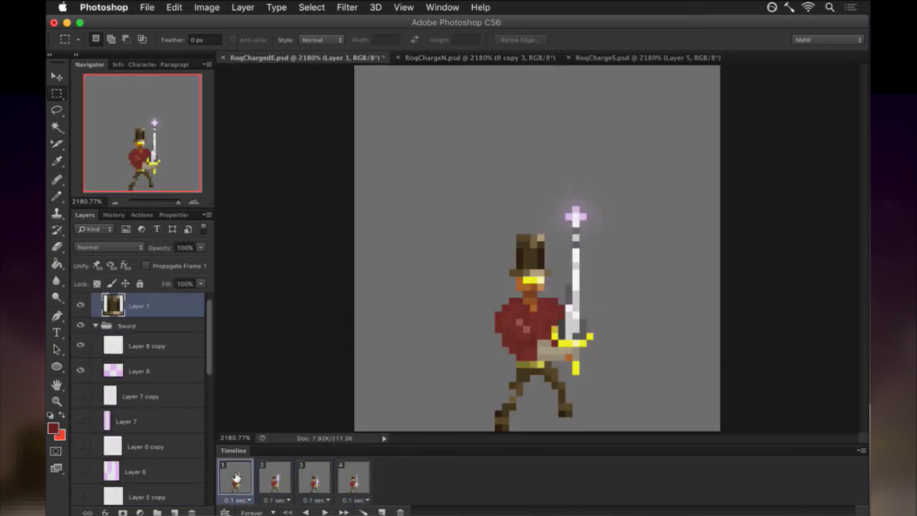
left_click(286, 471)
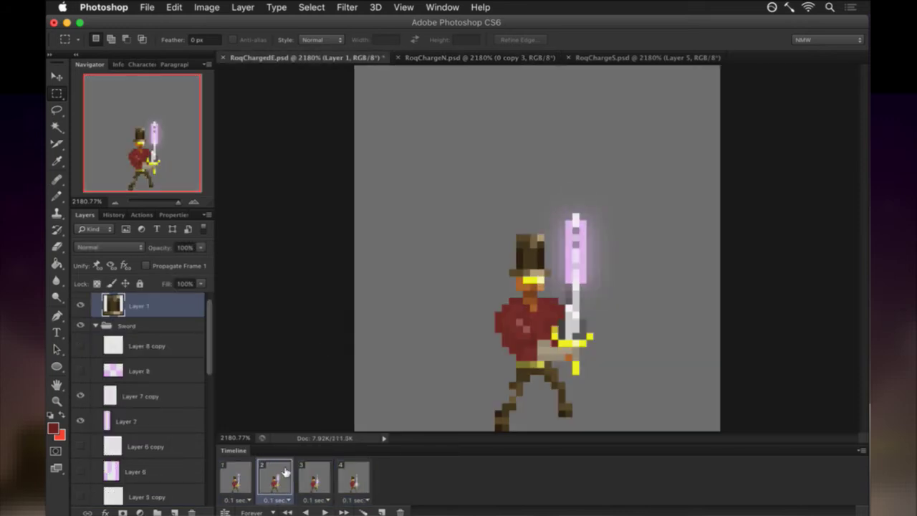
left_click(320, 475)
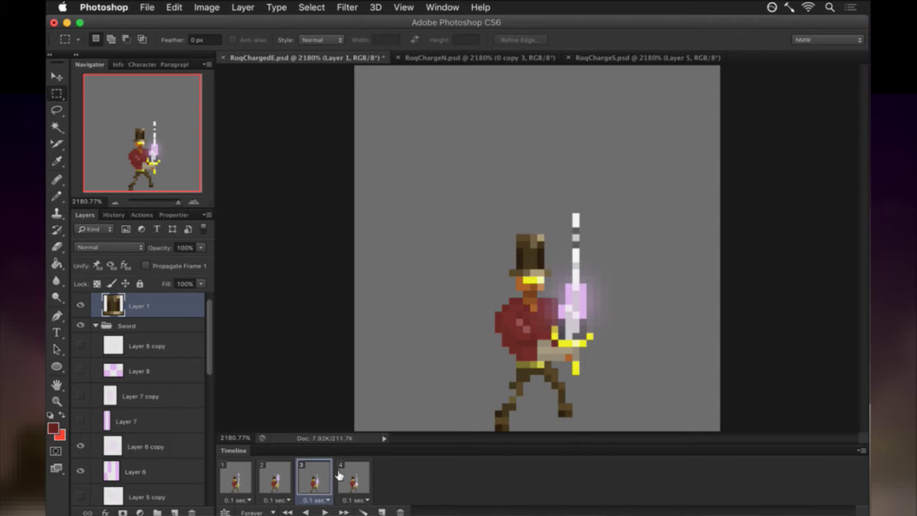
left_click(351, 477)
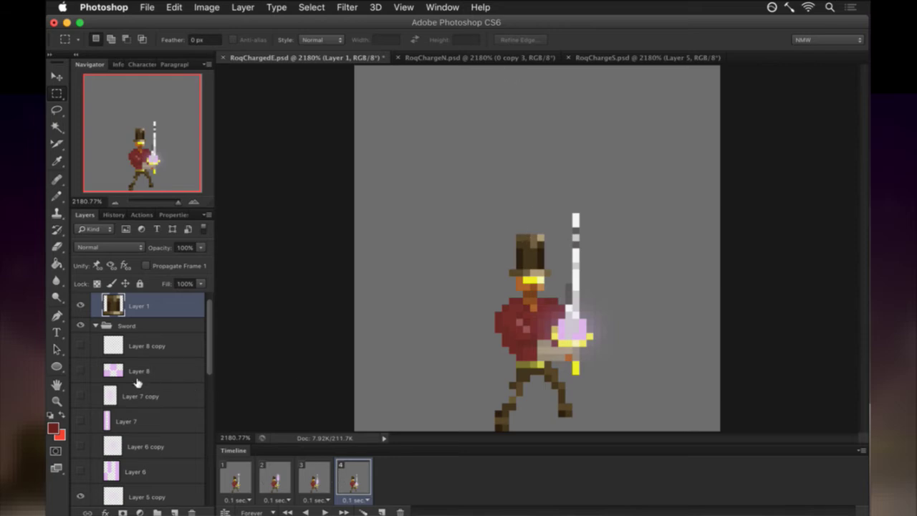
Select Layer 6 of the Sword group and sample the light purple glow at the sword's hilt as foreground colour.
left_click(111, 470)
key("i")
left_click(564, 340)
Select frame 4 of RoqChargeN.psd and save the document as a new file named RoqChargedN.psd.
left_click(479, 58)
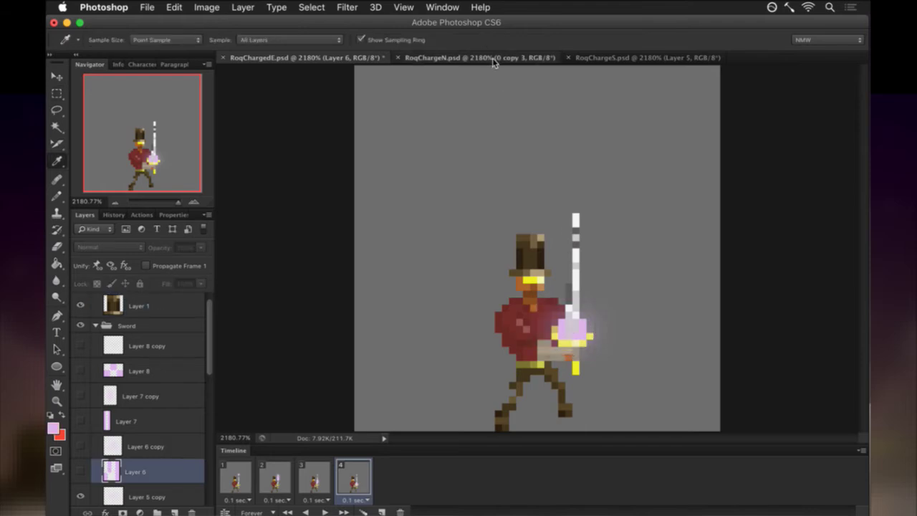
left_click(349, 479)
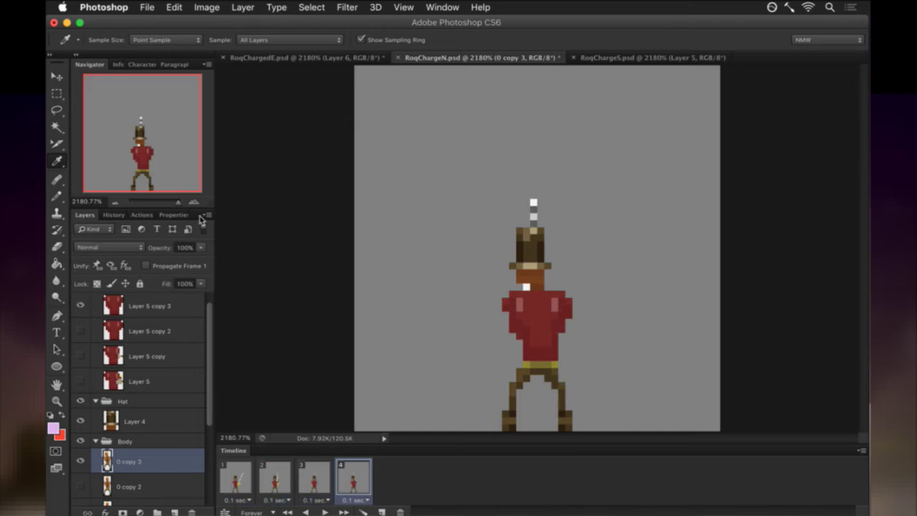
left_click(146, 7)
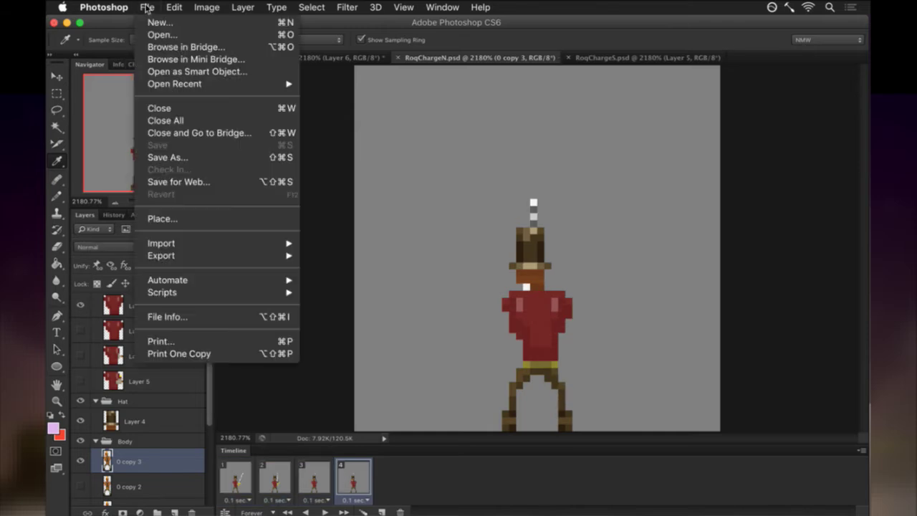
left_click(165, 157)
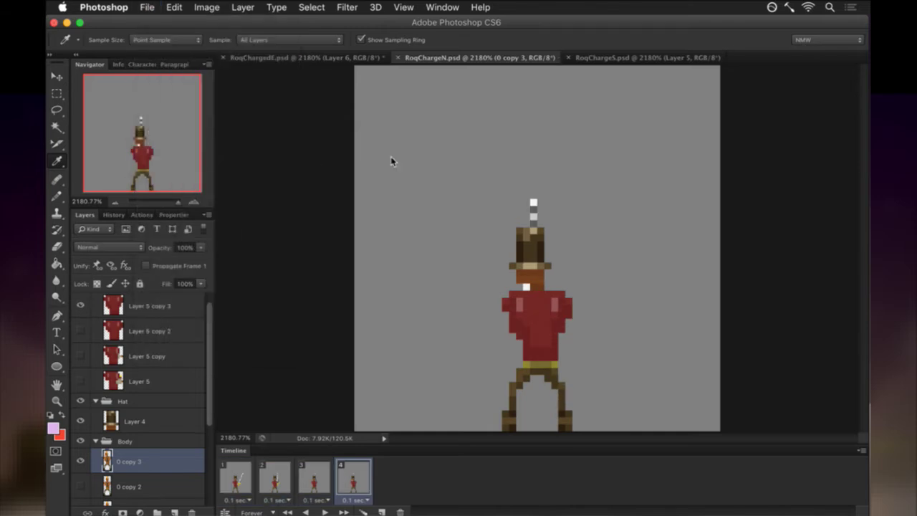
key("Right")
key("Left")
type("d")
key("Return")
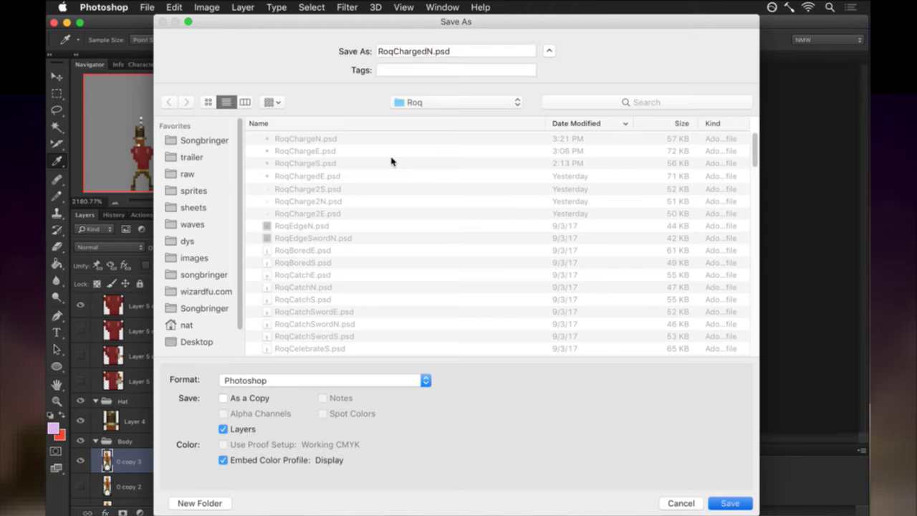
Reopen RoqChargeN.psd and reorder the open documents so RoqChargeN comes first and RoqChargedE last.
left_click(147, 7)
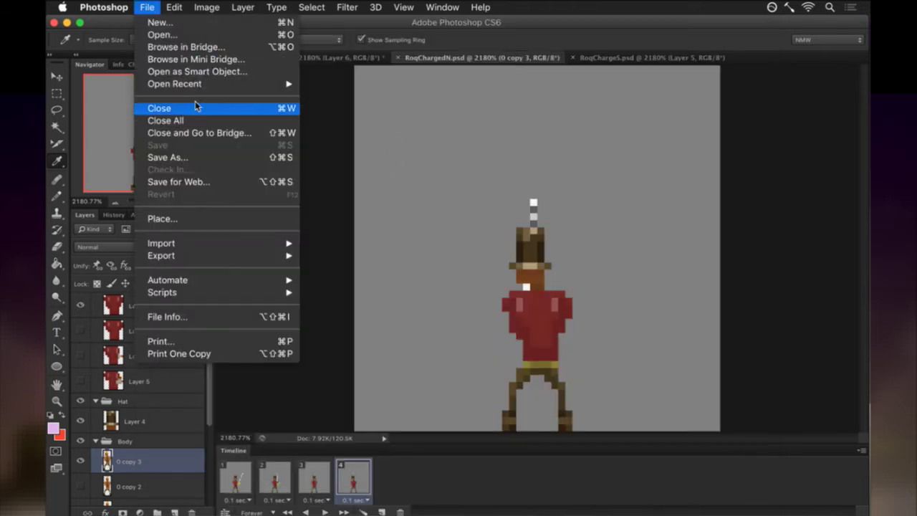
mouse_move(215, 84)
left_click(364, 96)
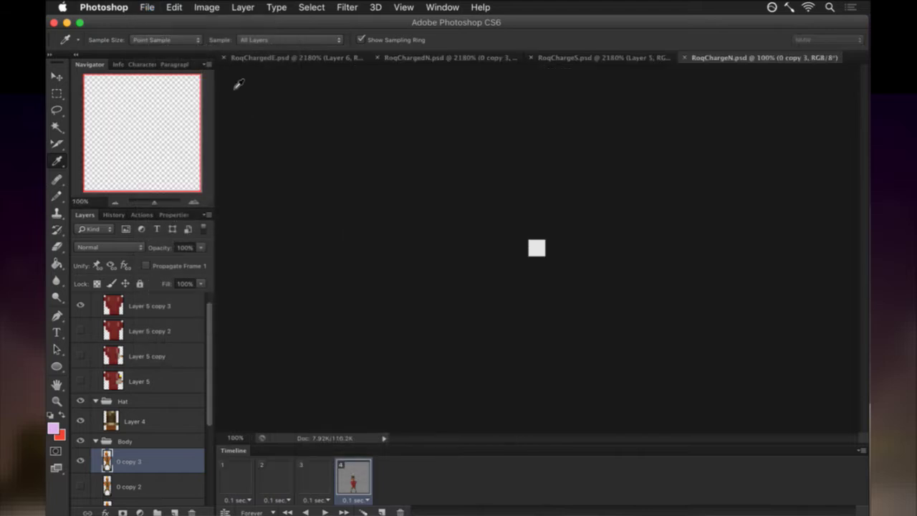
left_click_drag(707, 60, 408, 60)
left_click_drag(276, 62, 759, 58)
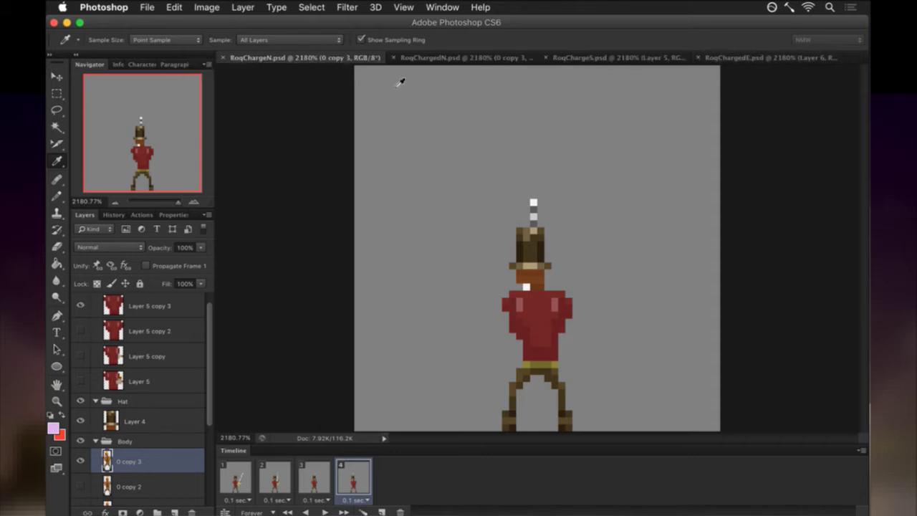
Delete the first three animation frames of RoqChargedN.psd, keeping only the frame with the sword raised in front.
left_click(429, 61)
left_click_drag(235, 477, 401, 476)
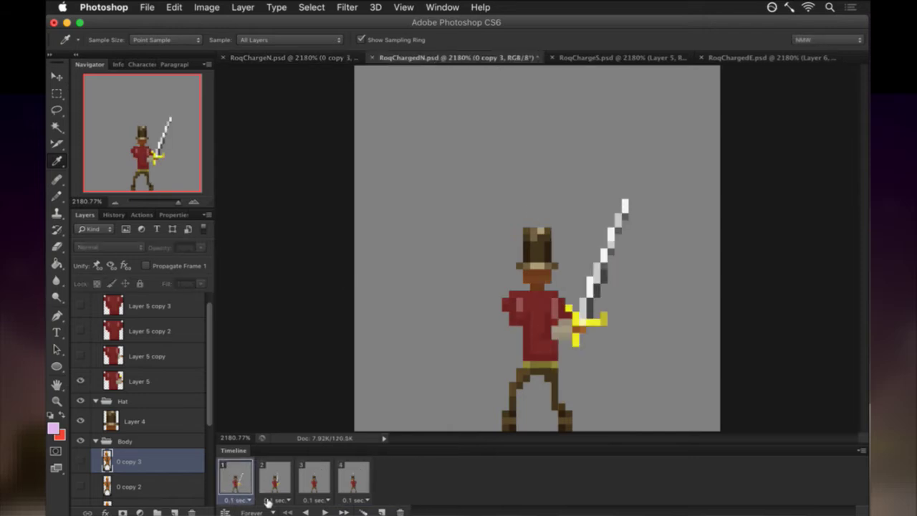
left_click(401, 512)
left_click(401, 512)
left_click(404, 512)
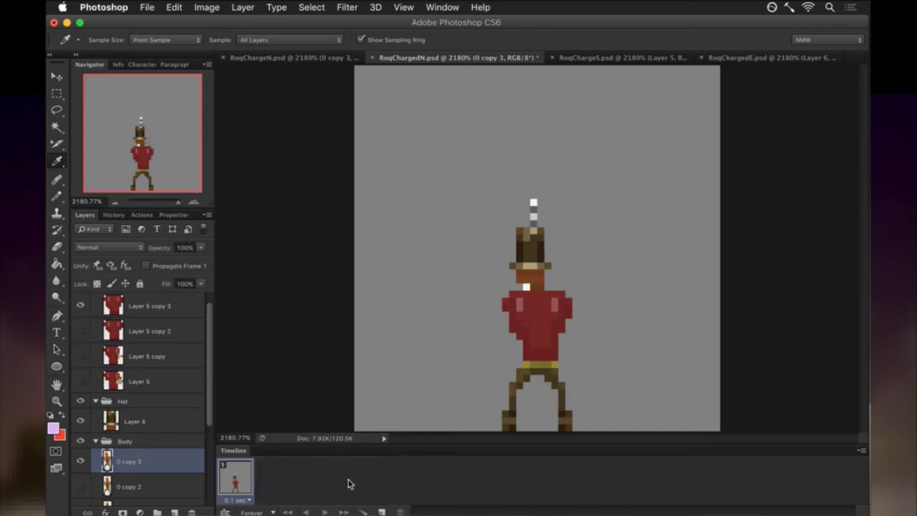
Delete the hidden body layers 0 copy 2, 0 copy and 0, and the hidden sword layer Layer 3.
left_click_drag(211, 389, 213, 460)
left_click(143, 367)
left_click(143, 416, "shift")
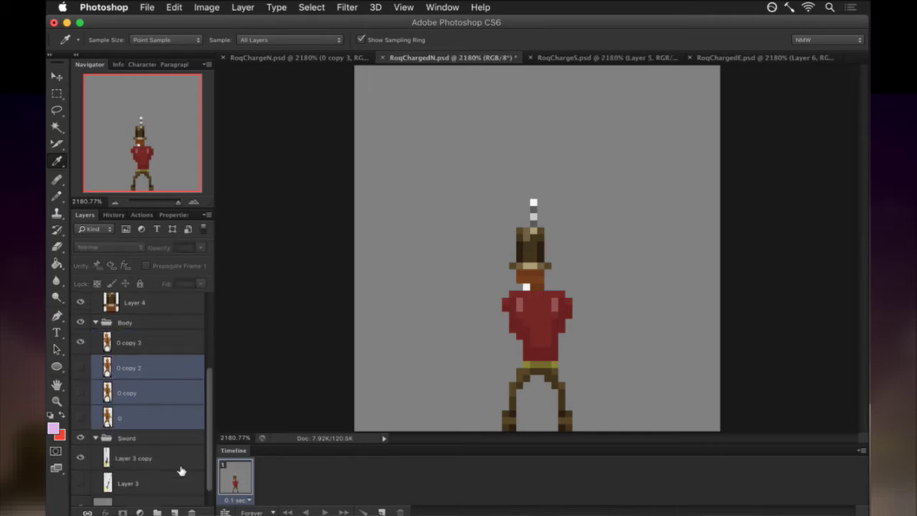
left_click(191, 512)
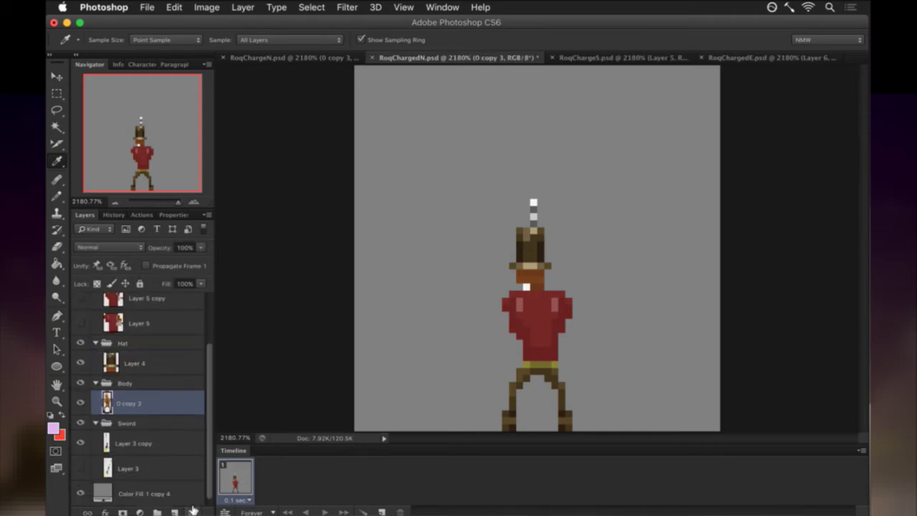
left_click(152, 470)
left_click(191, 512)
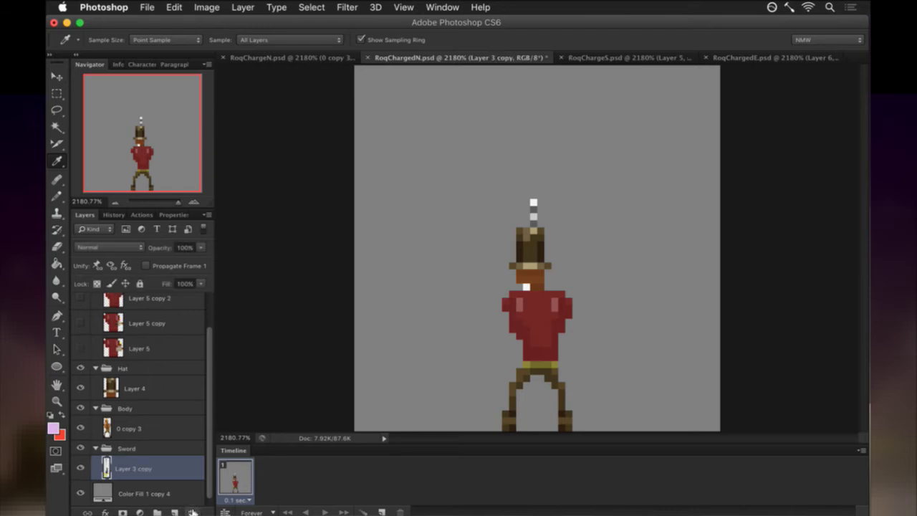
Delete the hidden shirt layers Layer 5 copy 2, Layer 5 copy and Layer 5.
scroll(159, 400, "up", 2)
left_click(150, 395)
left_click(153, 348, "shift")
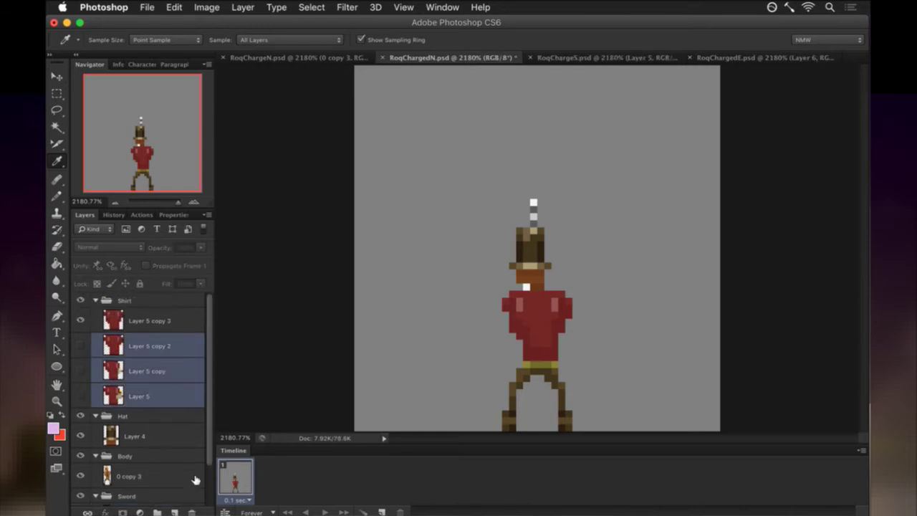
left_click(193, 511)
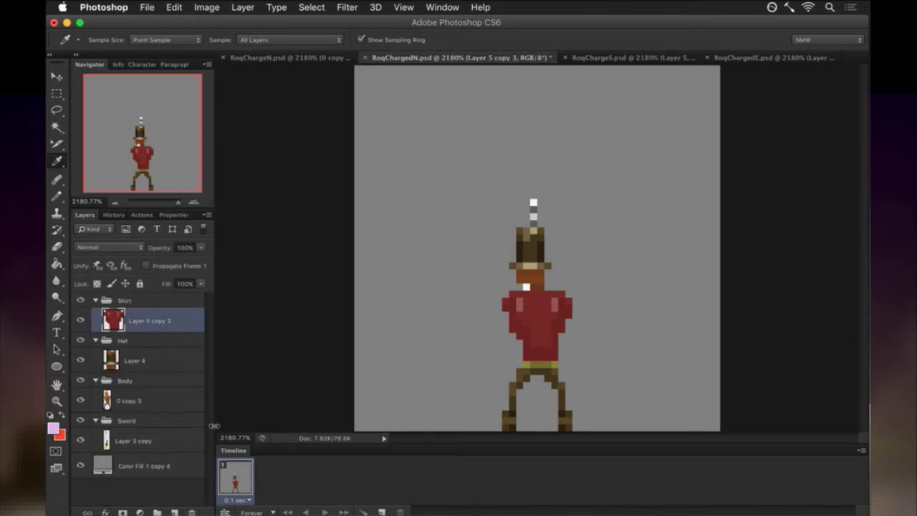
Select the body layer 0 copy 3 and hide the Hat and Shirt groups.
left_click(141, 399)
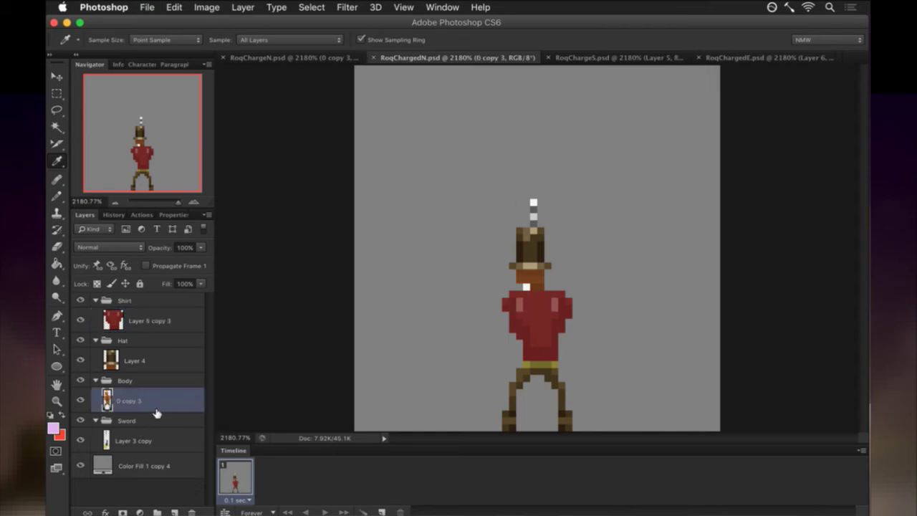
left_click(80, 340)
left_click(80, 300)
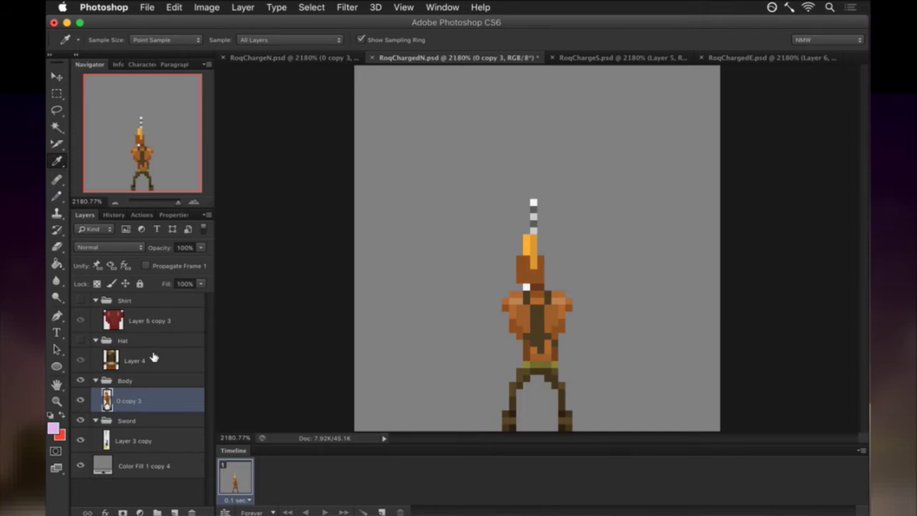
Try moving only the head on the body layer down by one pixel.
key("m")
left_click_drag(495, 228, 566, 283)
key("v")
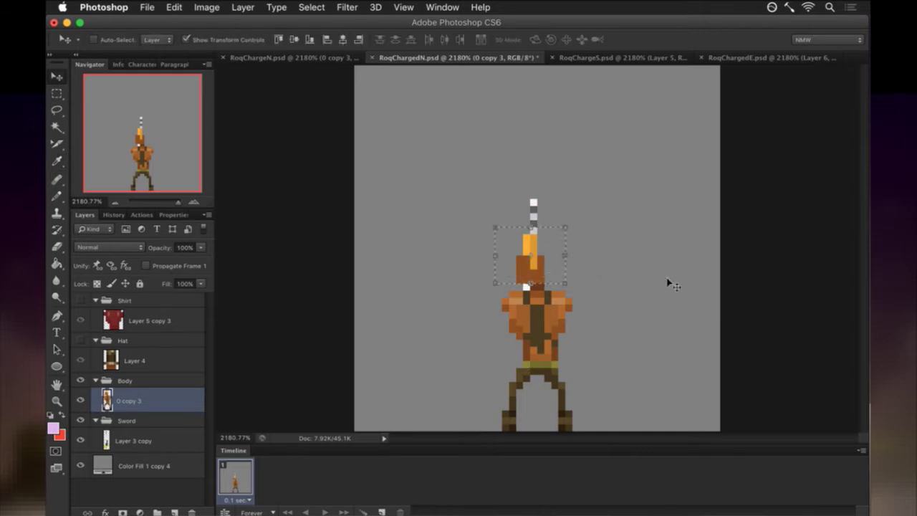
key("Down")
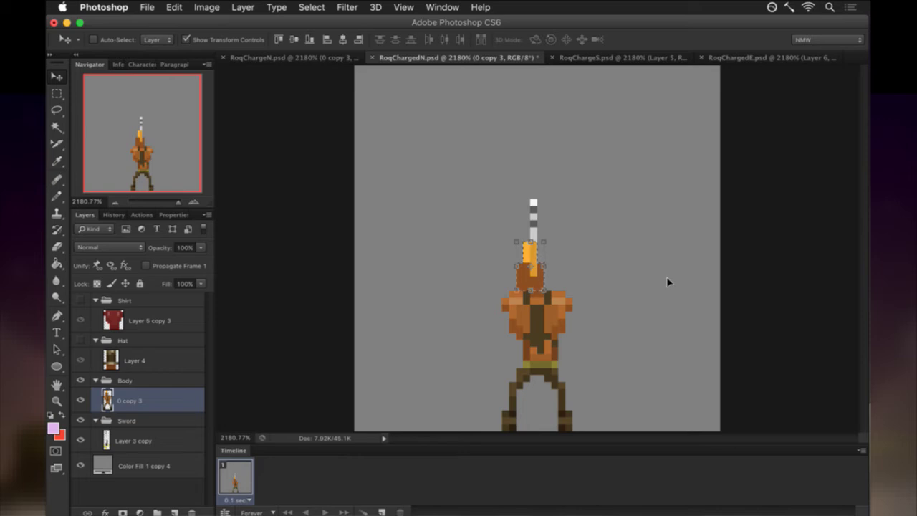
key("Up")
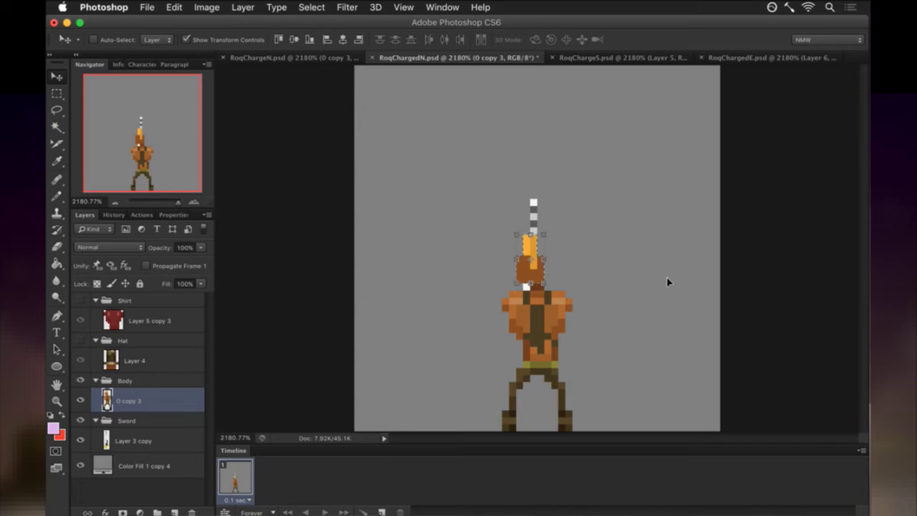
Select the head and torso above the belt on the body layer, move them down one pixel and deselect.
key("m")
left_click_drag(481, 213, 592, 353)
key("alt")
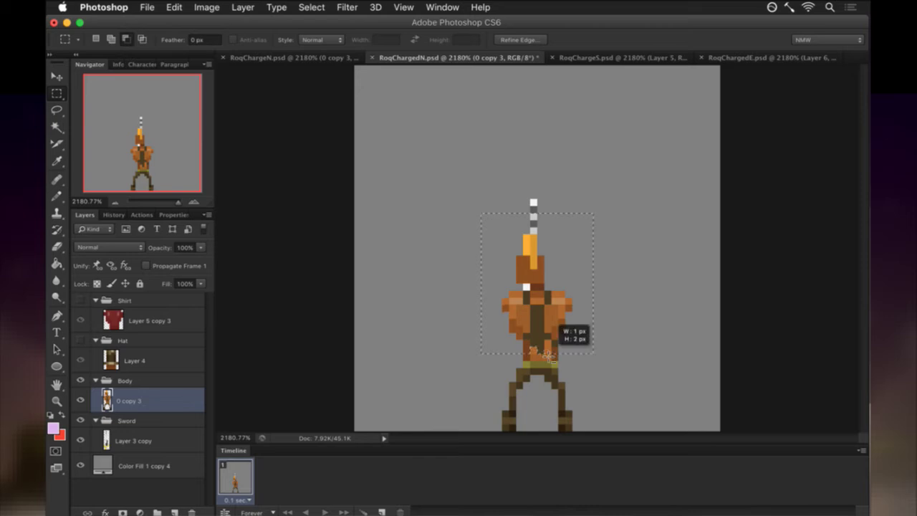
key("v")
key("Down")
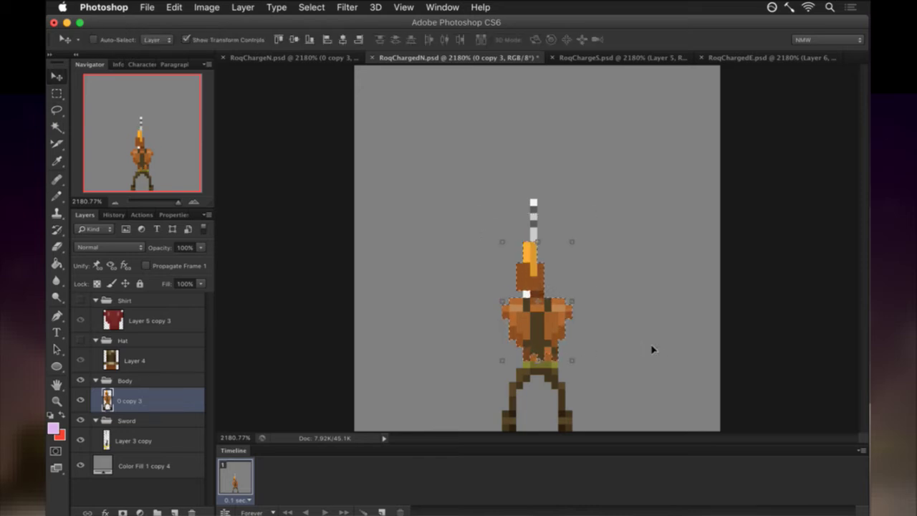
key("m")
key("super+d")
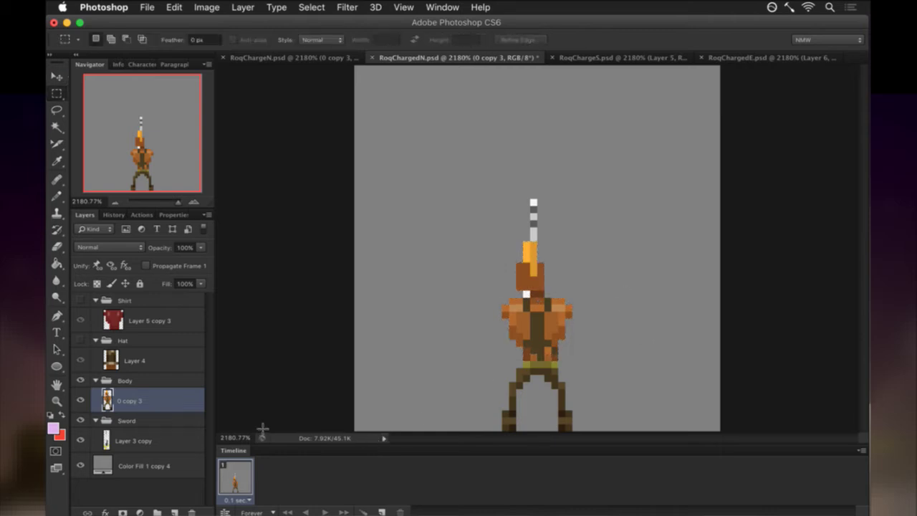
Show the Hat group again and move the hat down one pixel onto the lowered head.
left_click(81, 340)
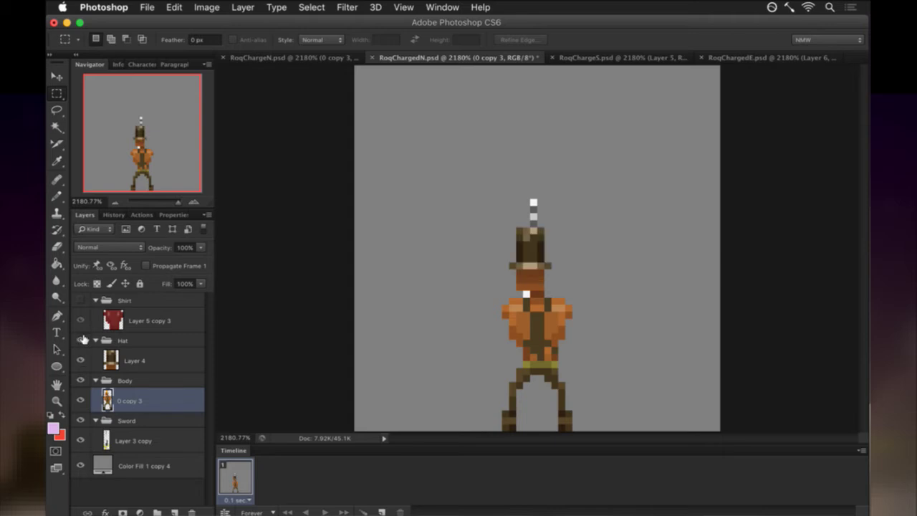
left_click(122, 340)
key("v")
key("m")
Show the Shirt group and move the shirt's upper part on Layer 5 copy 3 down one pixel, then deselect.
left_click(81, 300)
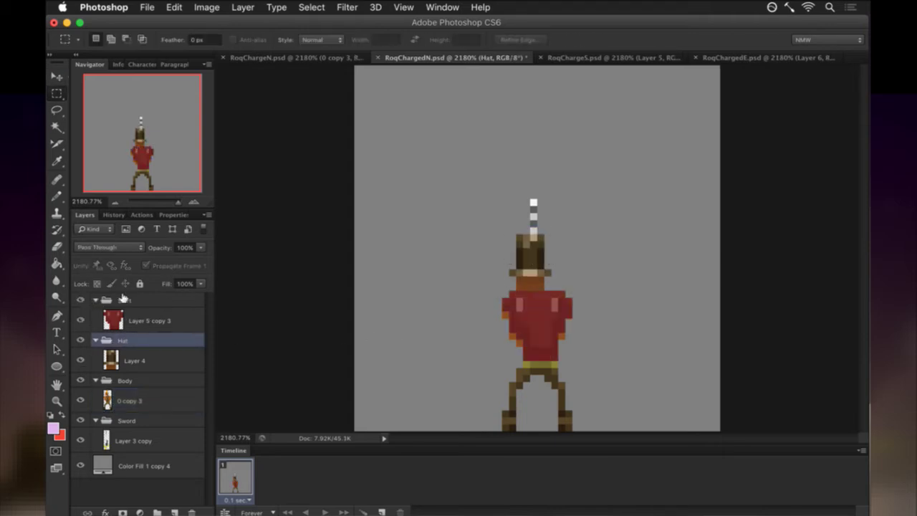
left_click(147, 318)
left_click_drag(473, 263, 617, 345)
key("v")
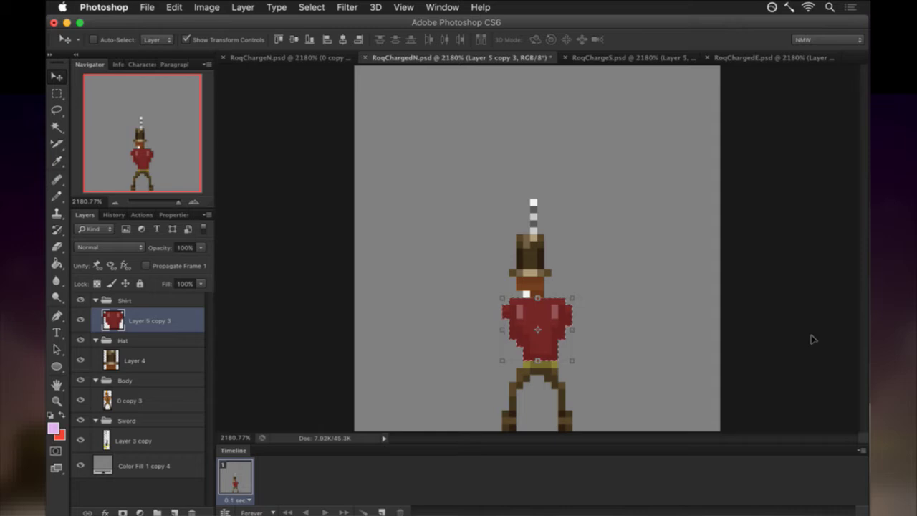
key("m")
left_click_drag(459, 276, 615, 347)
key("v")
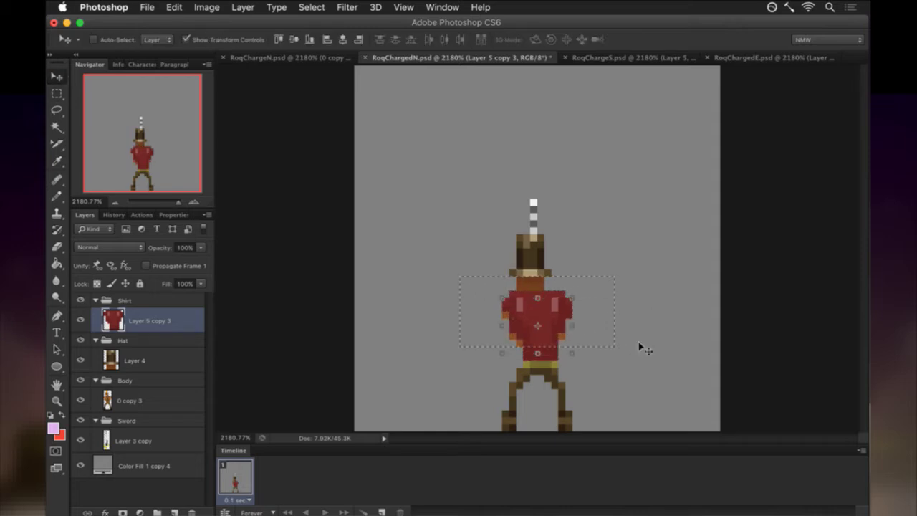
key("Down")
key("ctrl+d")
Sample the dark red at the shirt's lower edge for the Pencil tool and save RoqChargedN.psd.
key("i")
left_click(553, 358)
key("b")
key("ctrl+s")
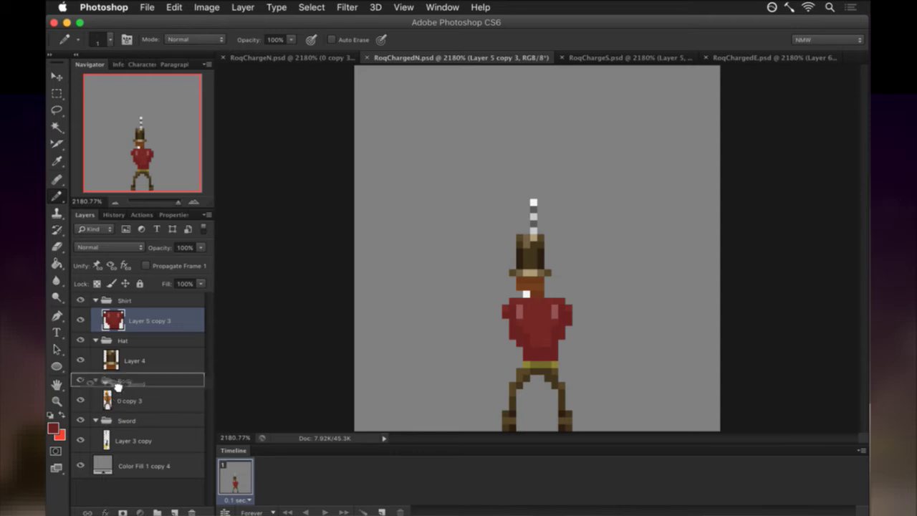
Move the Sword group above the Shirt group, select its Layer 3 copy and add a second animation frame.
left_click_drag(104, 296, 104, 292)
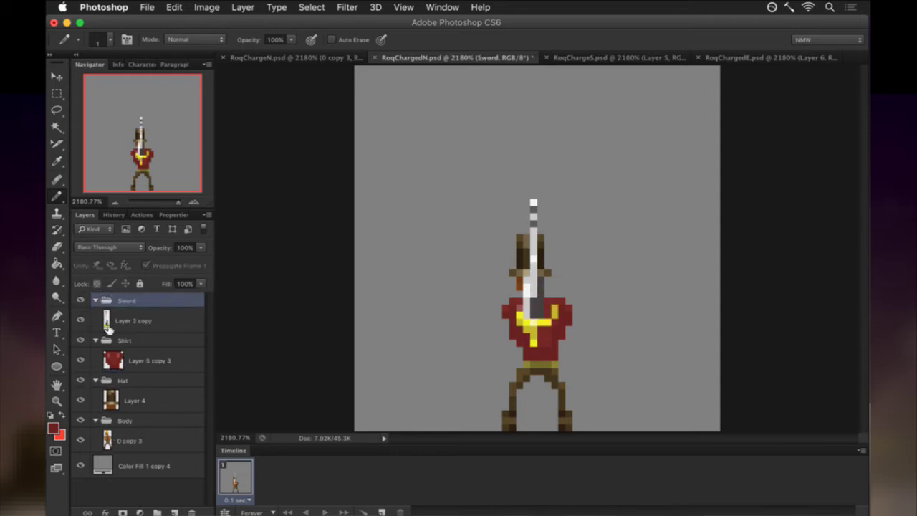
left_click(109, 320)
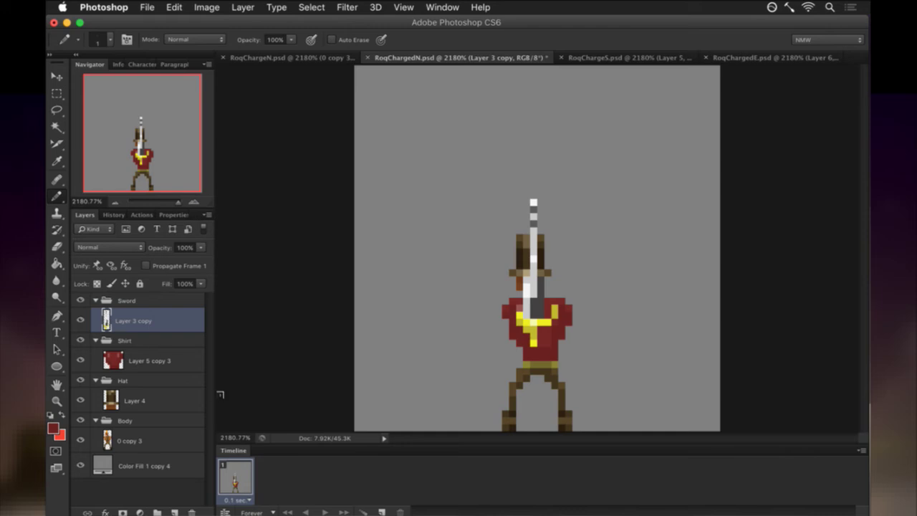
left_click(381, 511)
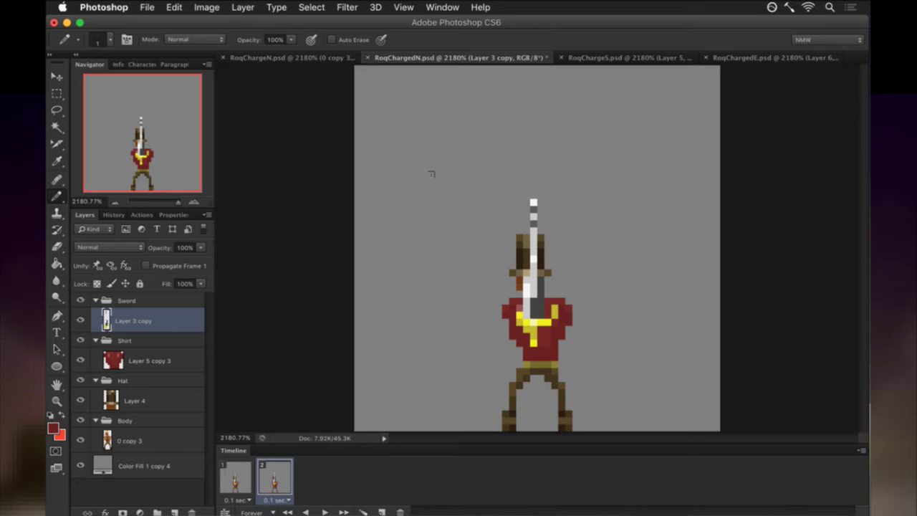
Sample the light purple of the sword glow in RoqChargedE.psd and return to RoqChargedN.psd.
left_click(749, 58)
key("i")
left_click(586, 331)
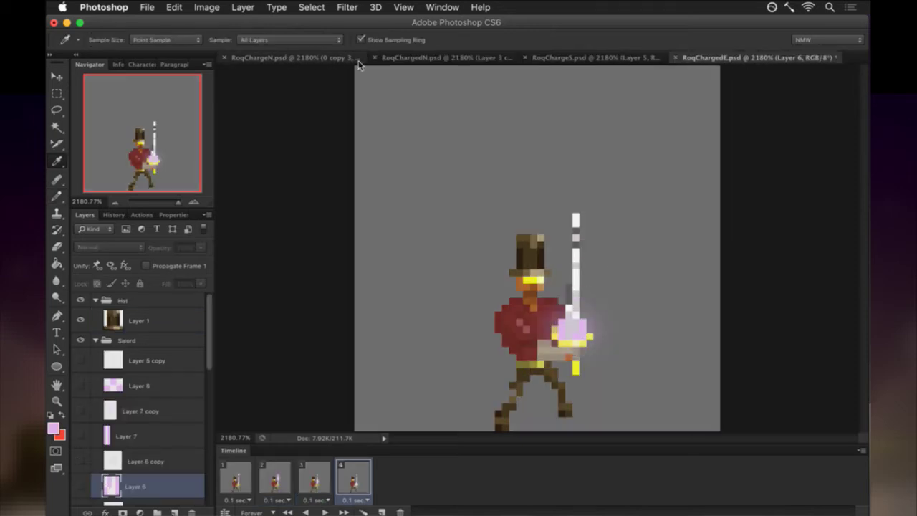
left_click(416, 57)
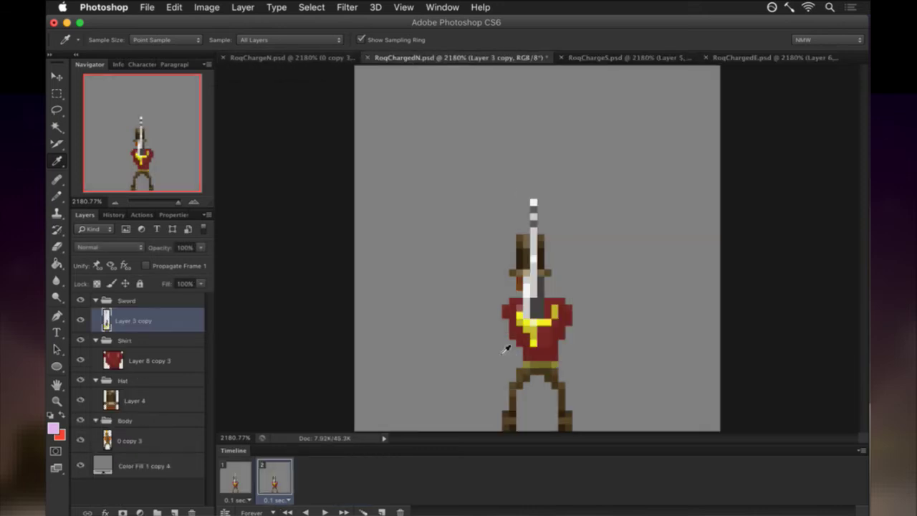
Add a layer above Layer 3 copy with Propagate Frame 1 off and pencil light purple pixels on both sides of the sword's base.
left_click(175, 513)
left_click(146, 266)
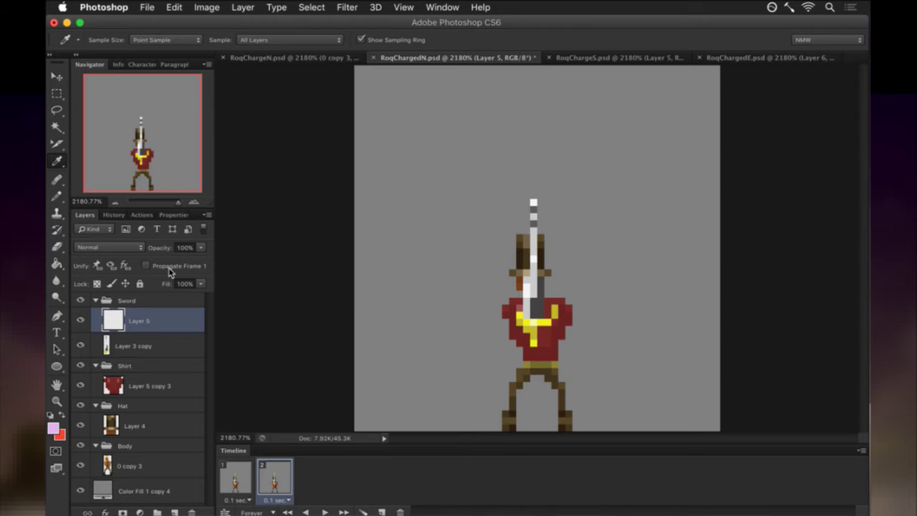
key("b")
left_click(520, 308)
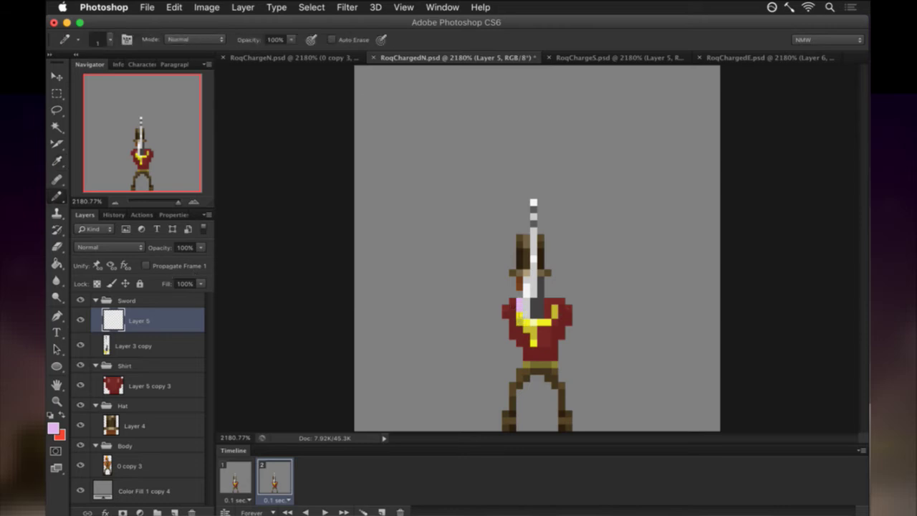
left_click_drag(548, 308, 548, 298)
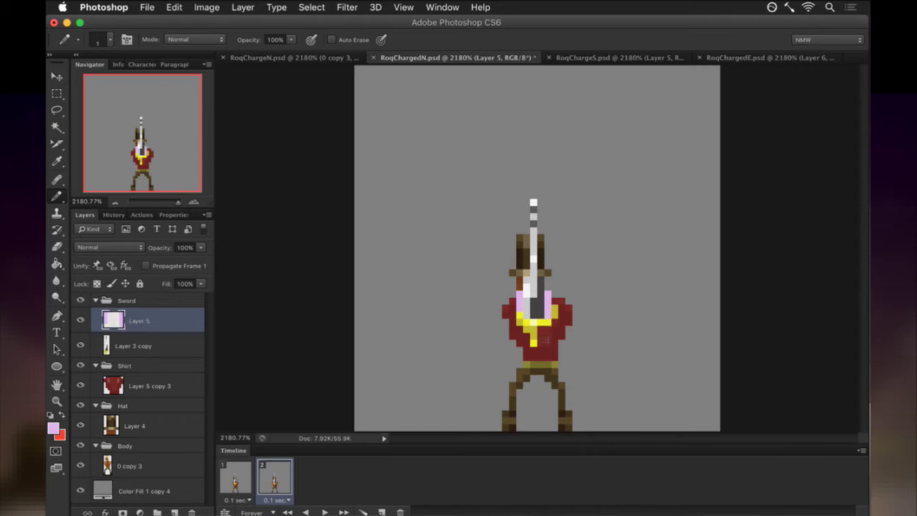
Duplicate Layer 5 and apply a Gaussian Blur to the copy for a soft glow.
key("super+j")
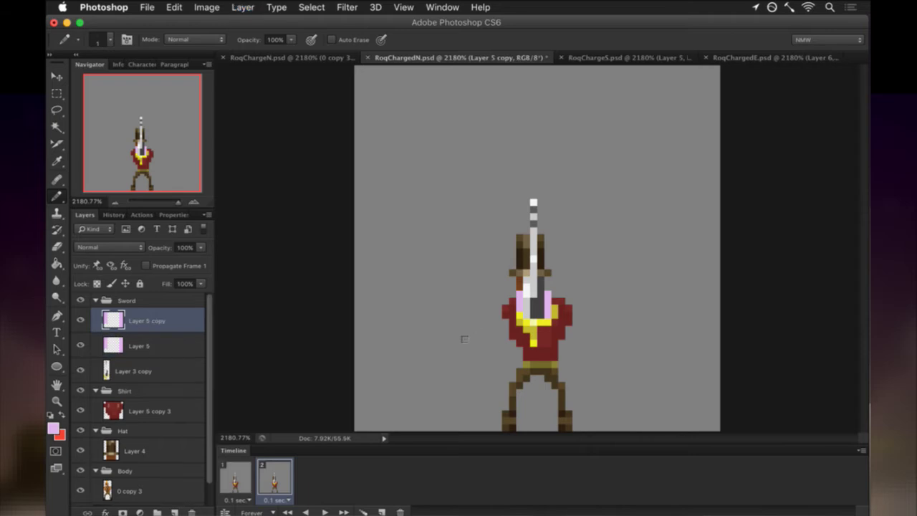
left_click(347, 7)
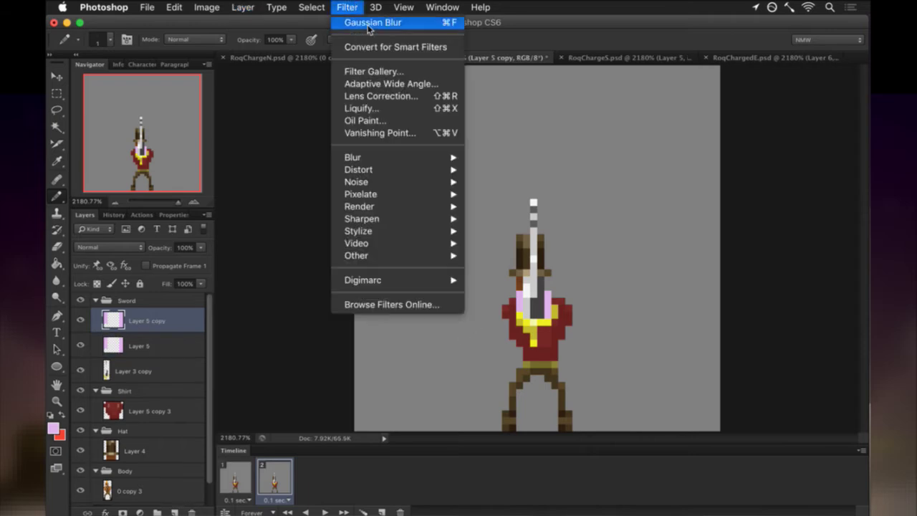
mouse_move(362, 157)
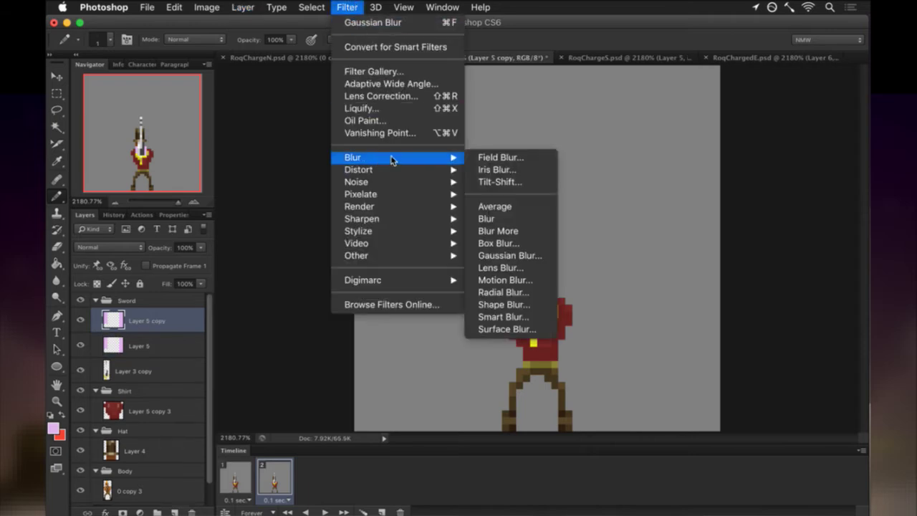
left_click(521, 257)
key("Return")
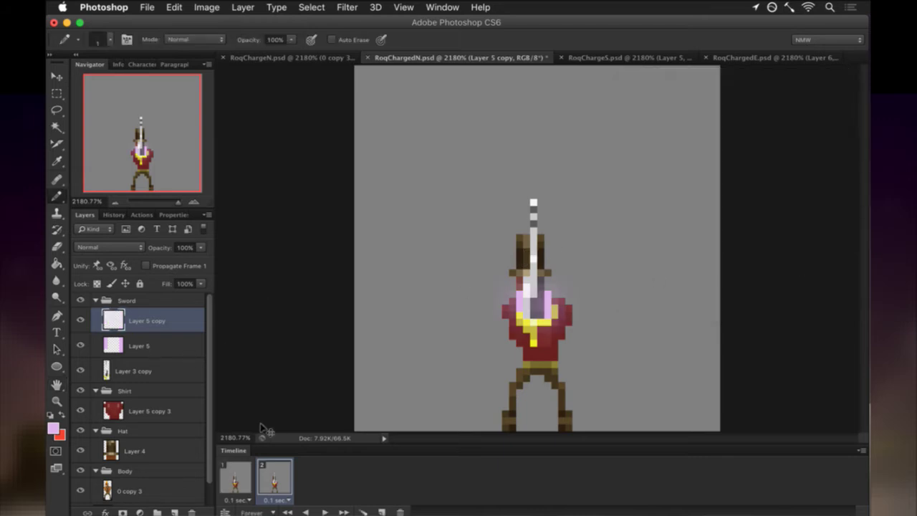
Show Layer 5 and Layer 5 copy in frame 1 and hide both in frame 2.
left_click(242, 477)
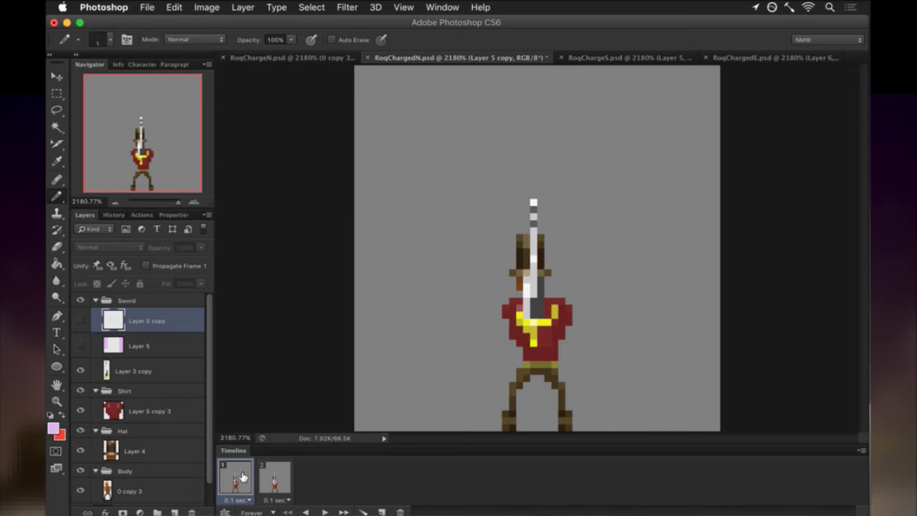
left_click(83, 346)
left_click(86, 320)
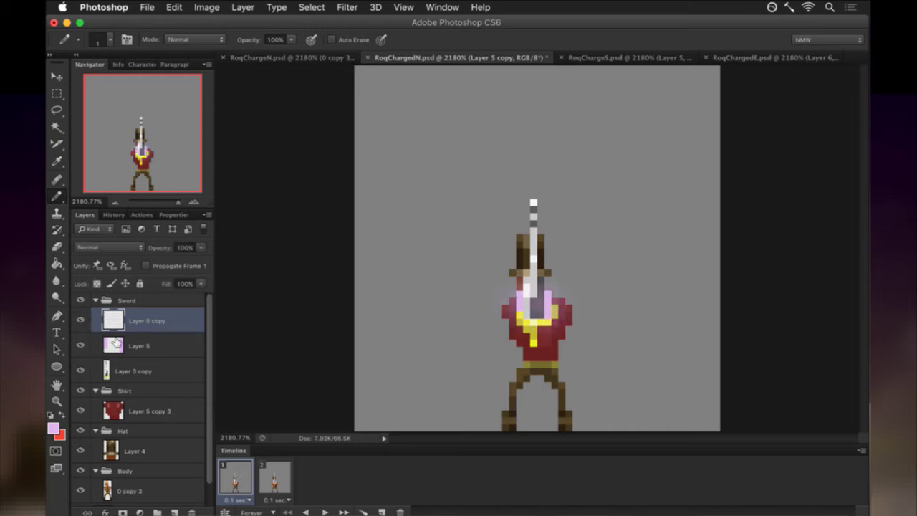
left_click(276, 474)
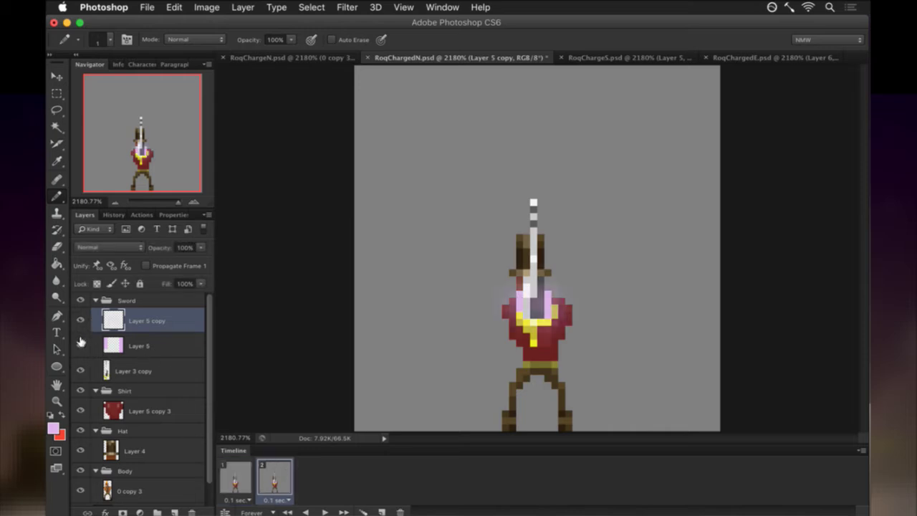
left_click(80, 346)
left_click(80, 321)
On a new layer in frame 2, pencil light purple glow pixels on both sides of the blade at head height.
left_click(174, 511)
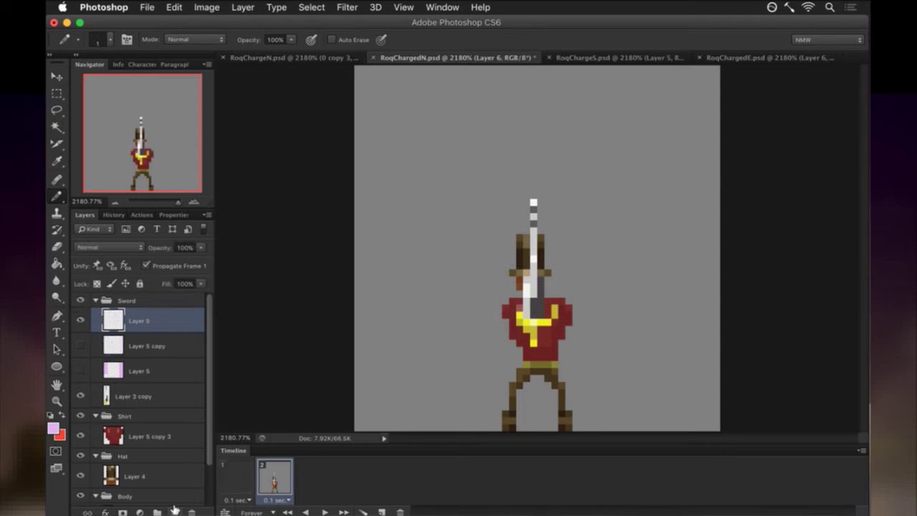
left_click(520, 294)
left_click(519, 287)
key("e")
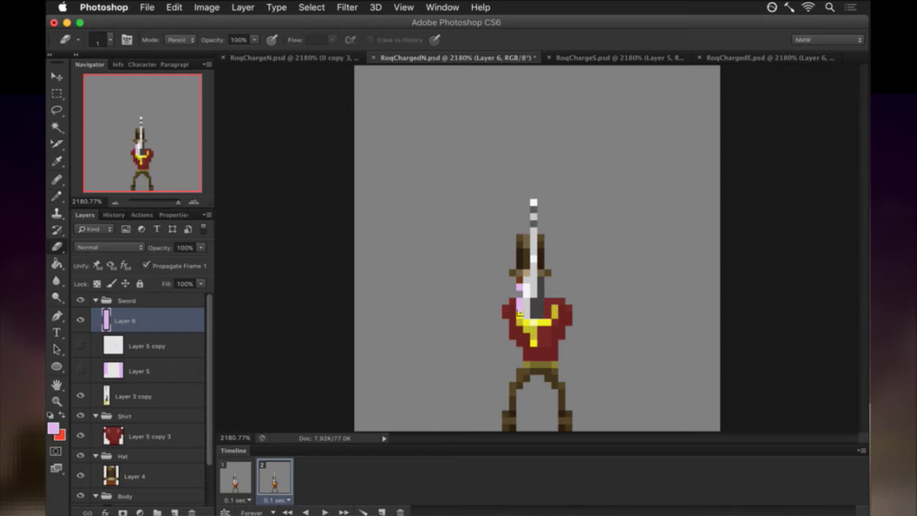
left_click(520, 310)
key("b")
left_click(520, 276)
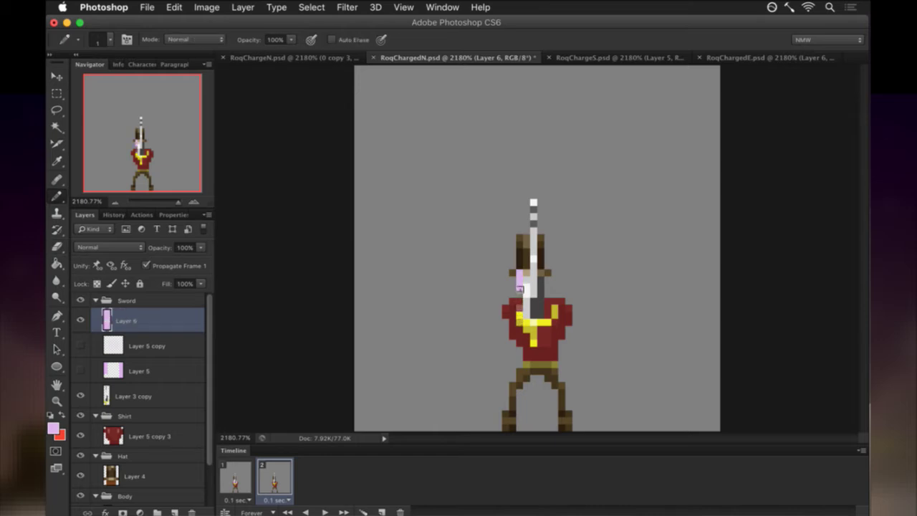
key("e")
key("b")
mouse_move(526, 258)
left_mouse_down()
mouse_move(541, 303)
mouse_move(548, 292)
mouse_move(540, 258)
left_mouse_up()
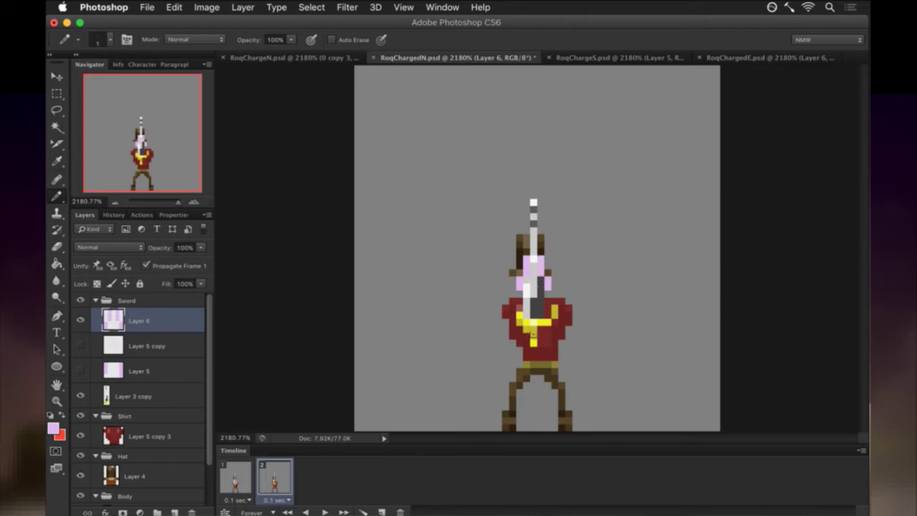
Erase the topmost glow pixels beside the blade on Layer 6 and save RoqChargedN.psd.
key("e")
left_click_drag(526, 259, 525, 276)
left_click(544, 275)
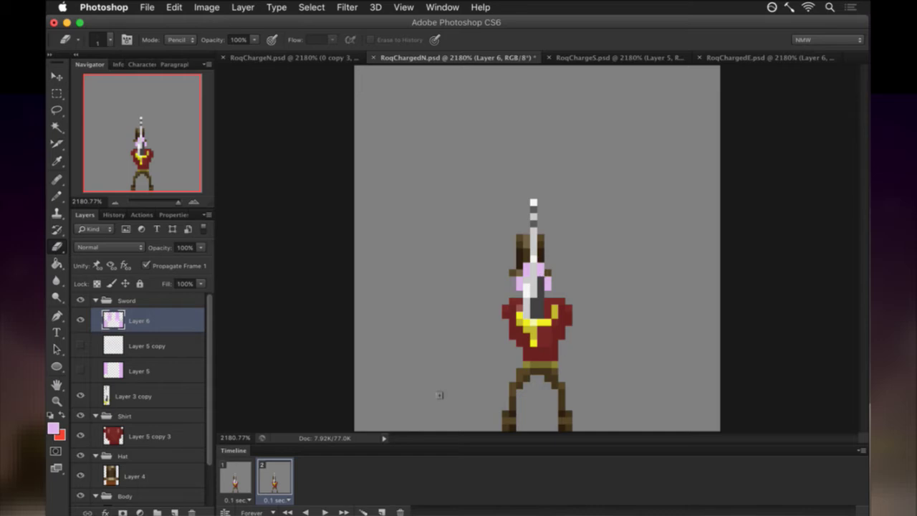
key("super+s")
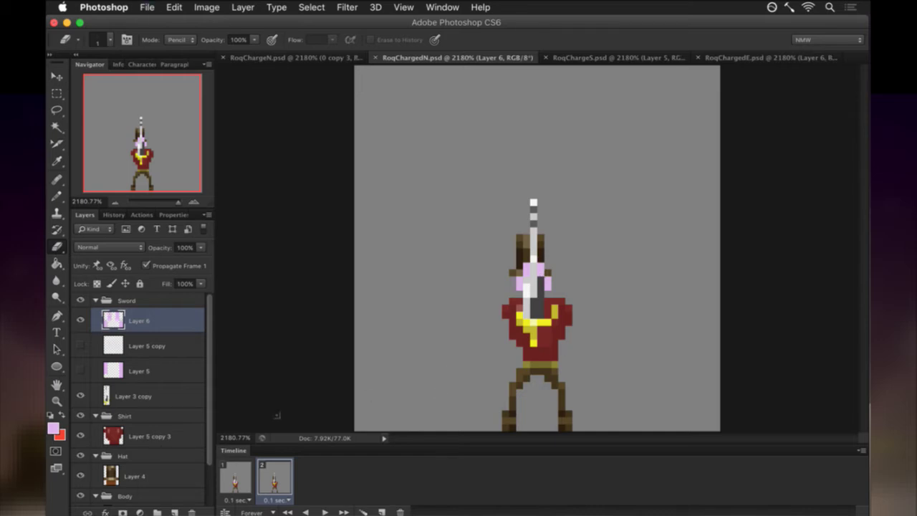
Turn off Propagate Frame 1, duplicate Layer 6 and reapply the Gaussian Blur to the copy in frame 2.
left_click(146, 266)
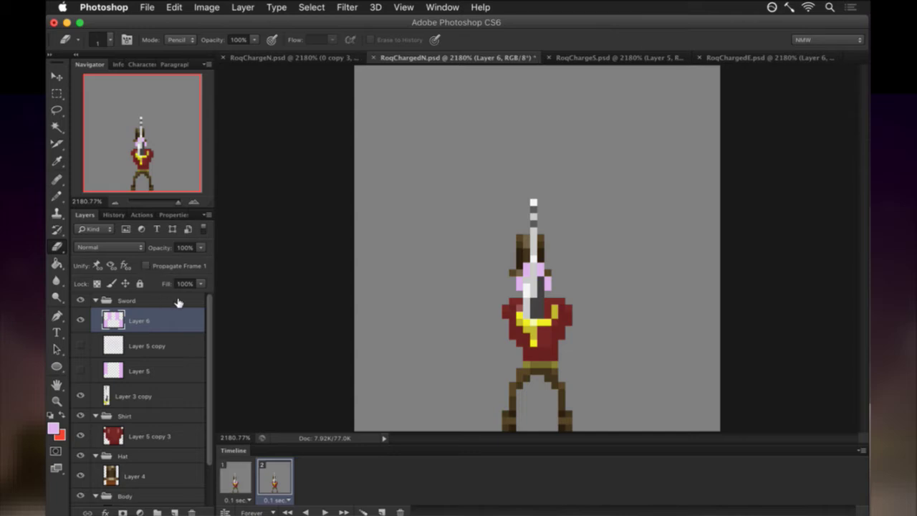
key("super+j")
key("super+f")
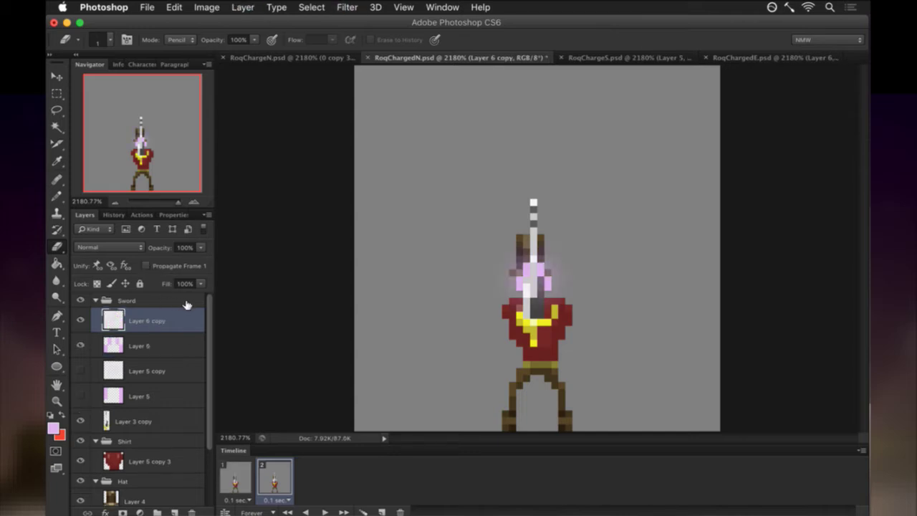
left_click(240, 475)
left_click(270, 476)
Add a third animation frame and hide Layer 6 copy in it, leaving Layer 6 shown as a reference.
left_click(381, 510)
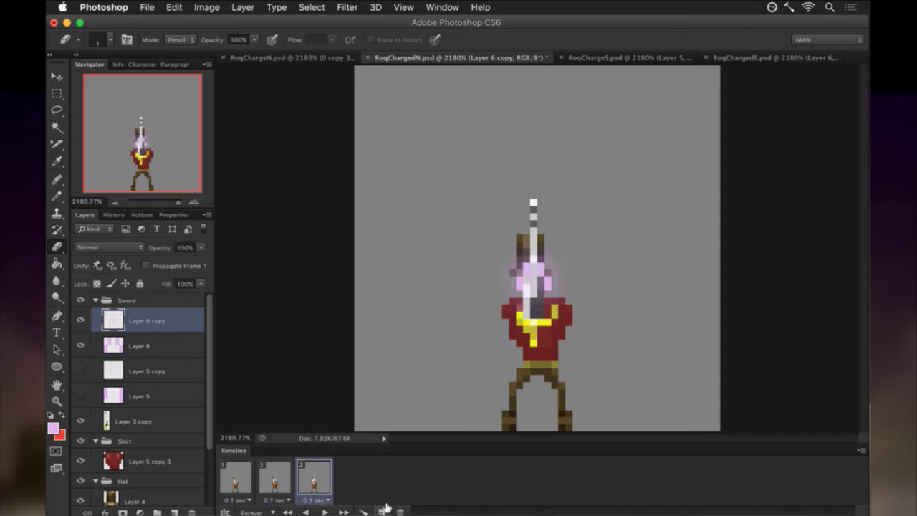
left_click(80, 346)
left_click(81, 320)
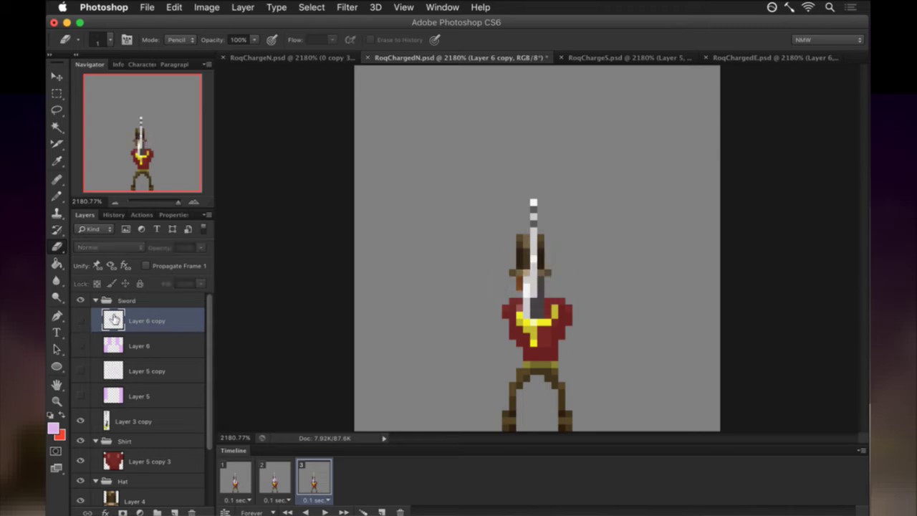
left_click(80, 346)
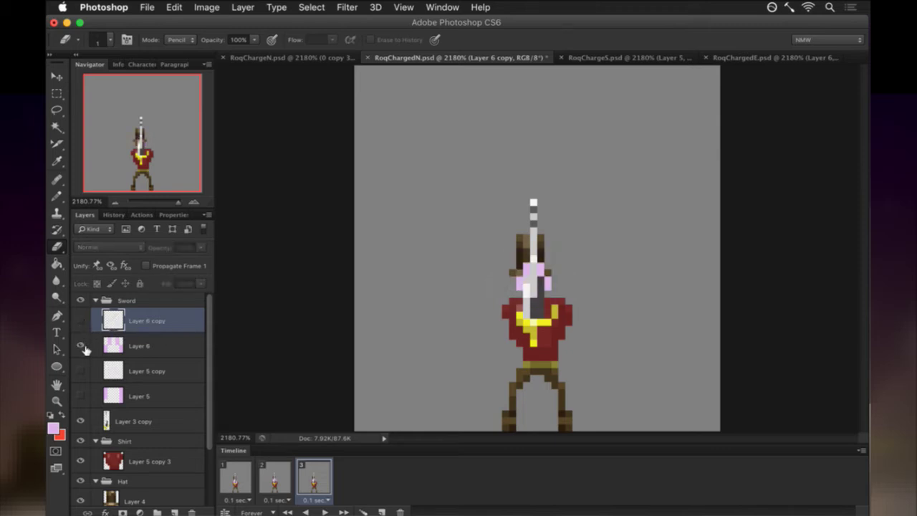
left_click(114, 345)
left_click(115, 320)
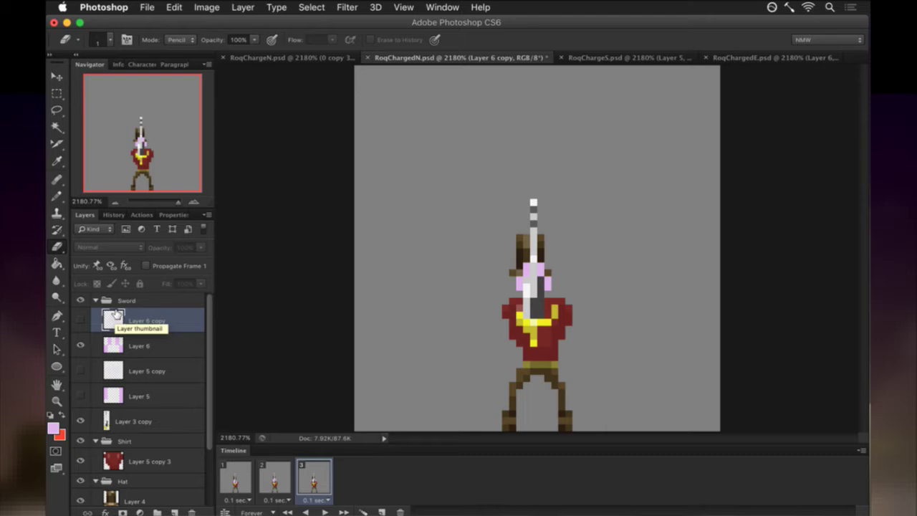
On a new layer in frame 3, draw light purple glow along both sides of the upper blade, then hide Layer 6 and save.
left_click(174, 513)
left_click(148, 267)
left_click(149, 266)
key("b")
mouse_move(527, 275)
left_mouse_down()
mouse_move(527, 207)
mouse_move(546, 247)
mouse_move(542, 276)
mouse_move(541, 242)
mouse_move(553, 273)
left_mouse_up()
key("e")
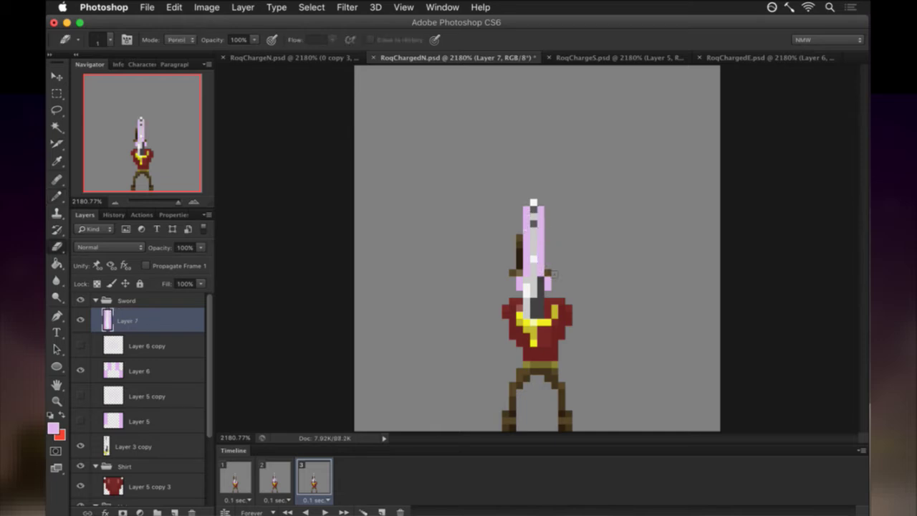
left_click(81, 370)
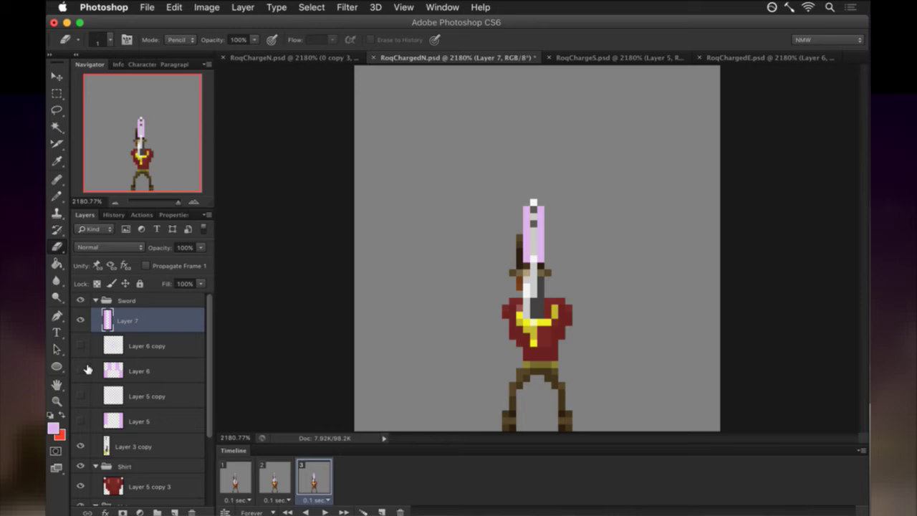
key("super+s")
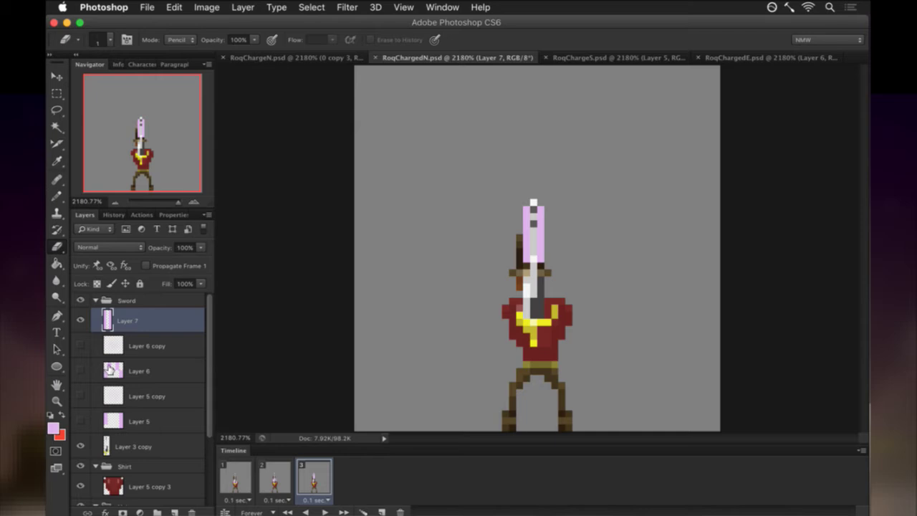
Duplicate Layer 7 and reapply the Gaussian Blur to the copy in frame 3.
left_click(383, 508)
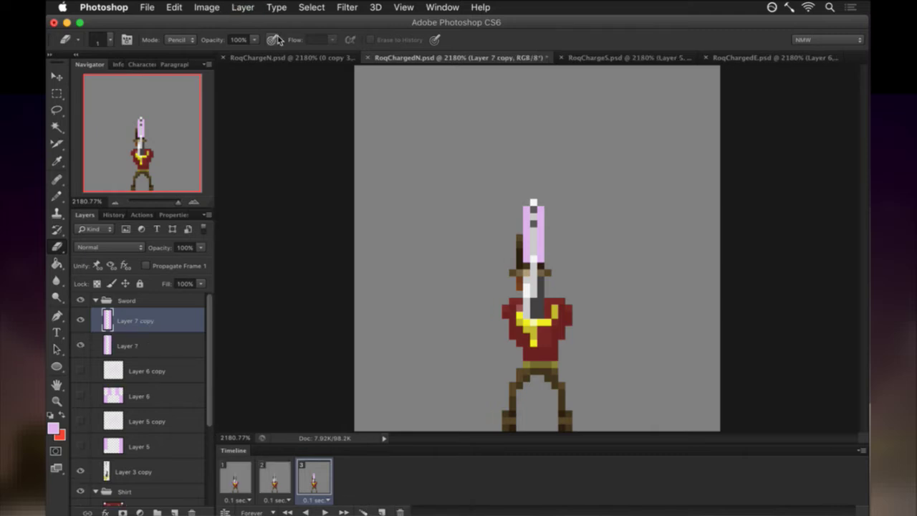
key("super+f")
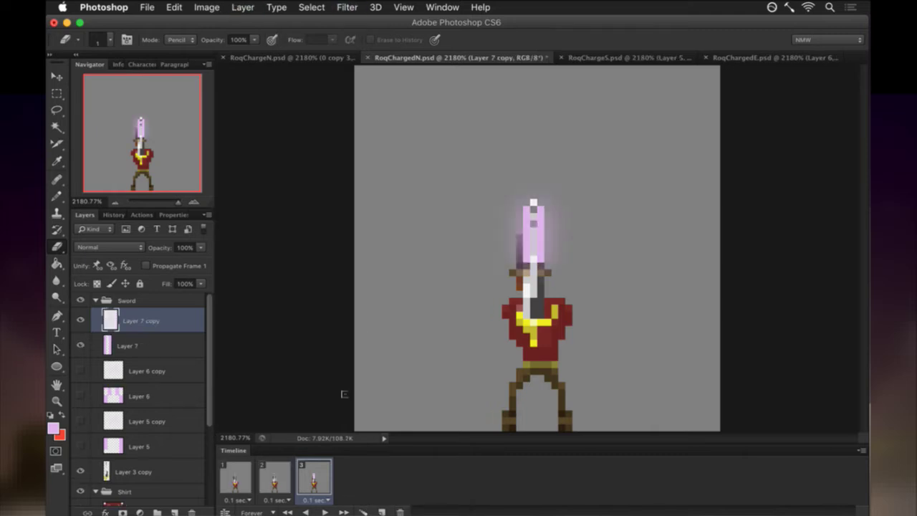
Add a fourth animation frame and hide Layer 7 and Layer 7 copy in it.
left_click(382, 510)
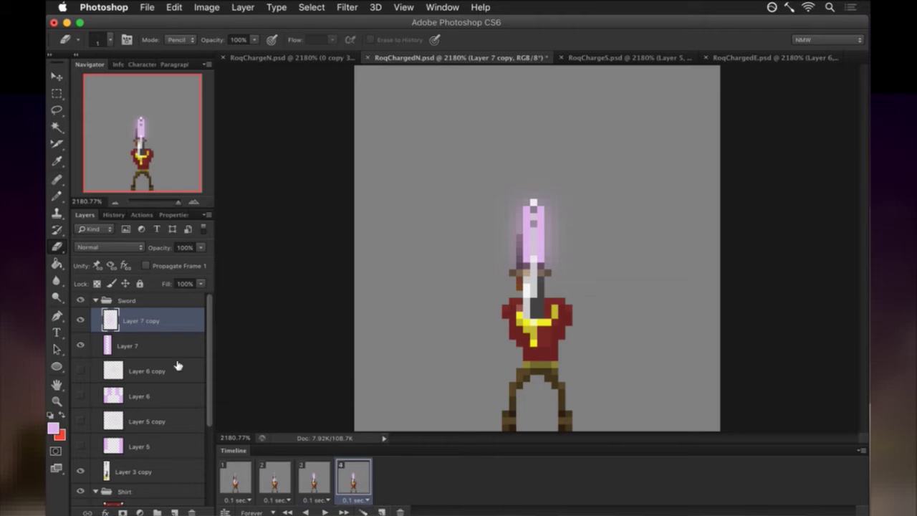
left_click(118, 344)
left_click(79, 341)
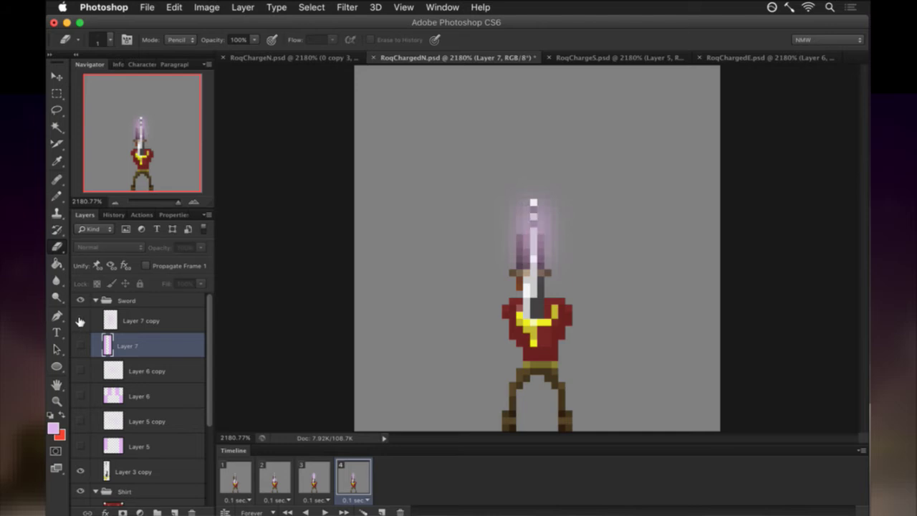
left_click(80, 321)
left_click(123, 317)
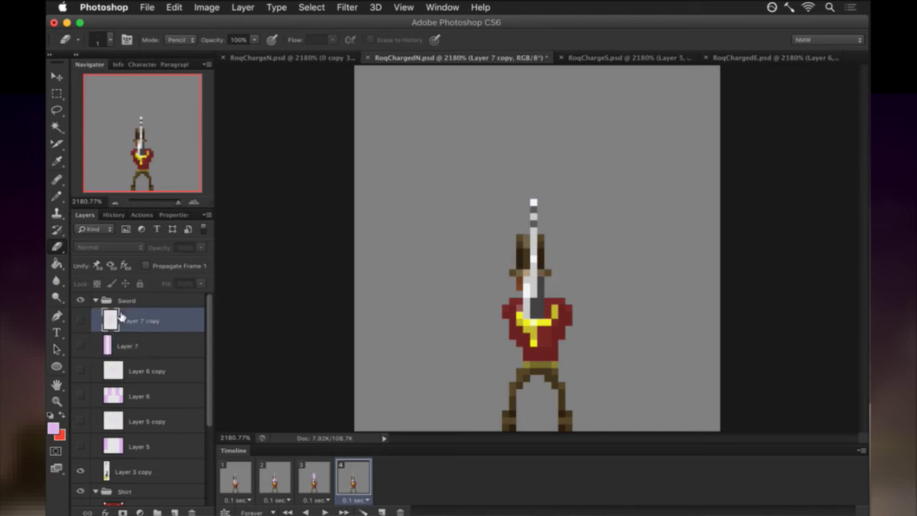
Draw light purple glow pixels around the sword's tip on a new layer with Propagate Frame 1 off, and duplicate that layer.
left_click(172, 508)
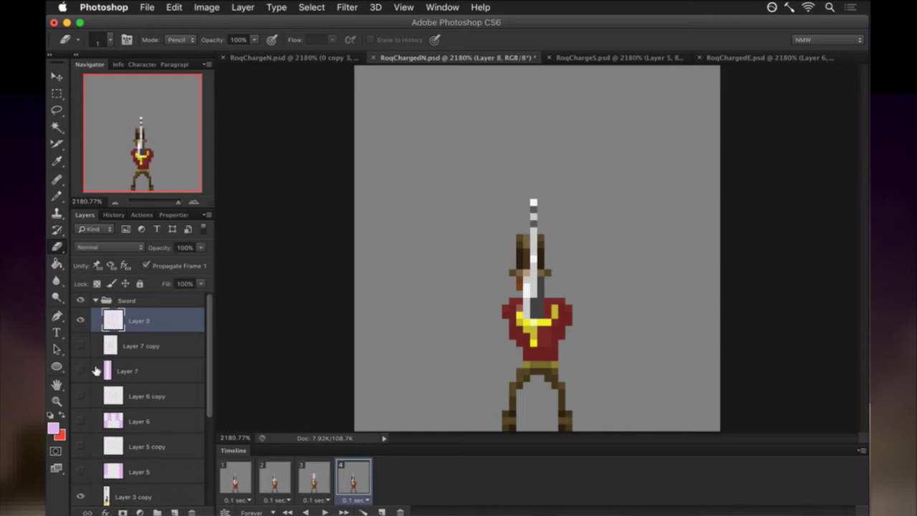
left_click(146, 265)
key("b")
left_click(530, 201)
left_click(540, 201)
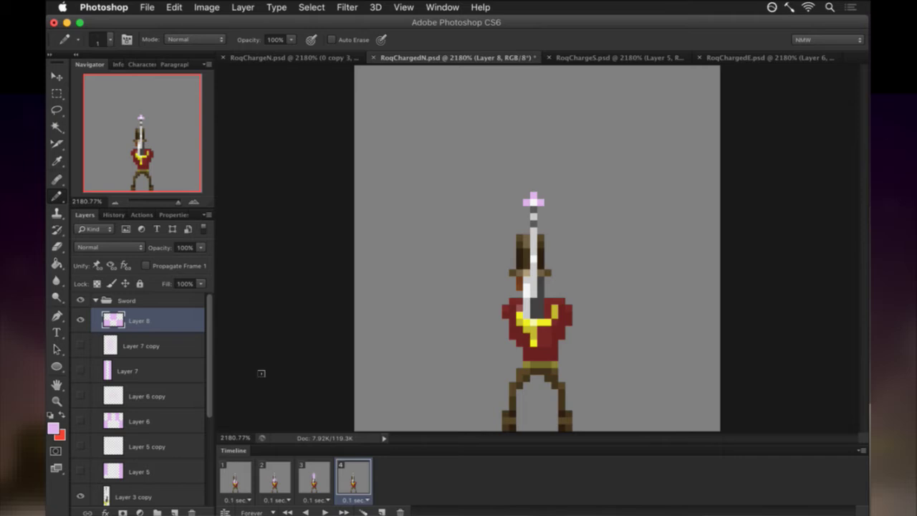
key("super+j")
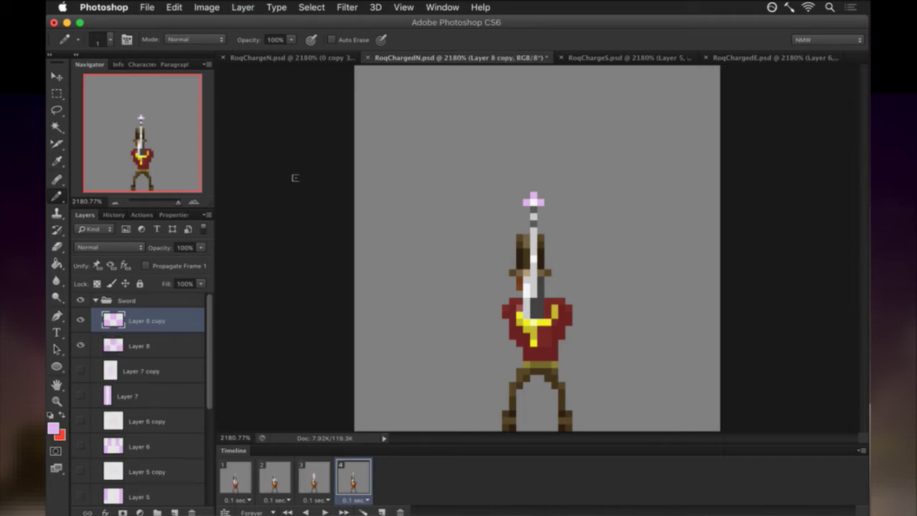
Reapply the Gaussian Blur to Layer 8 copy, and move the Sword group beneath the Body group in the layer stack.
key("super+f")
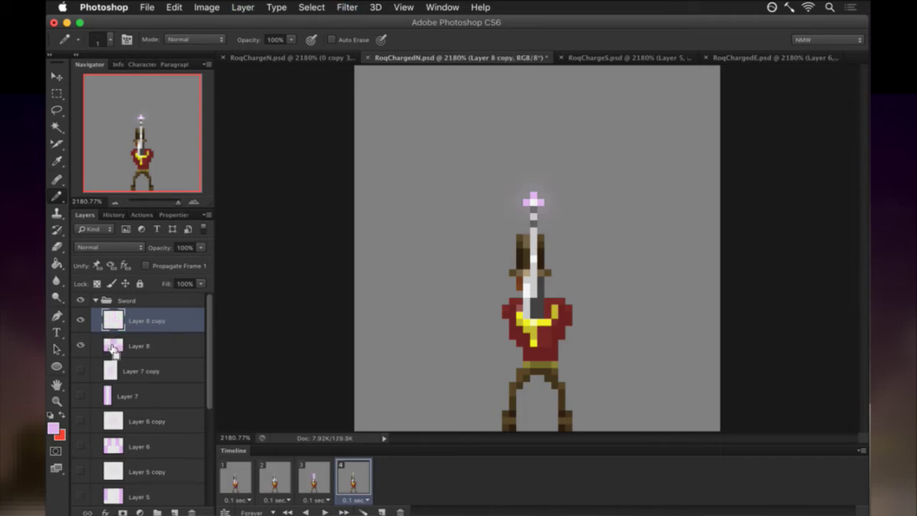
left_click(96, 300)
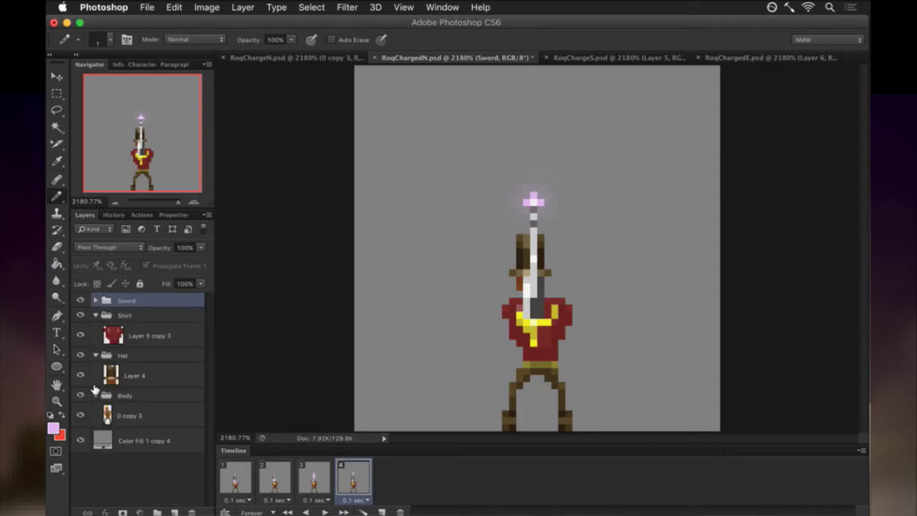
left_click(96, 395)
left_click_drag(105, 300, 106, 399)
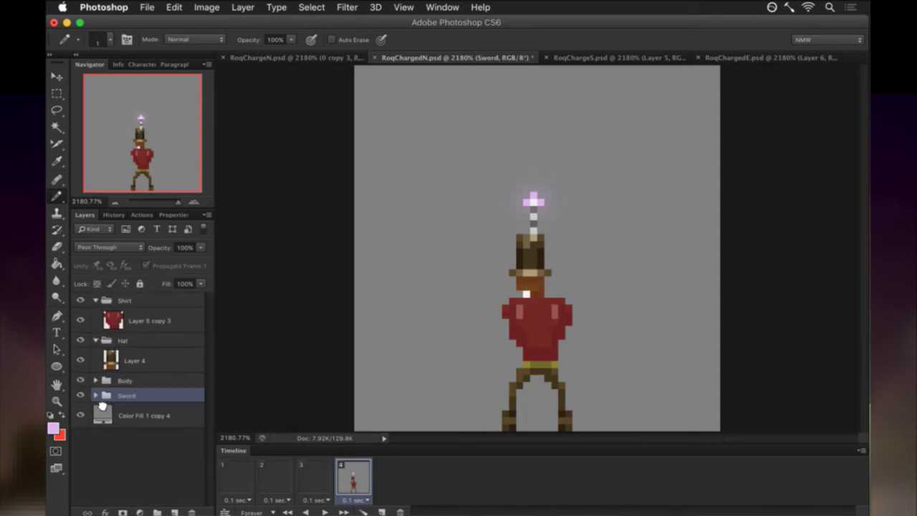
left_click(96, 396)
left_click(96, 380)
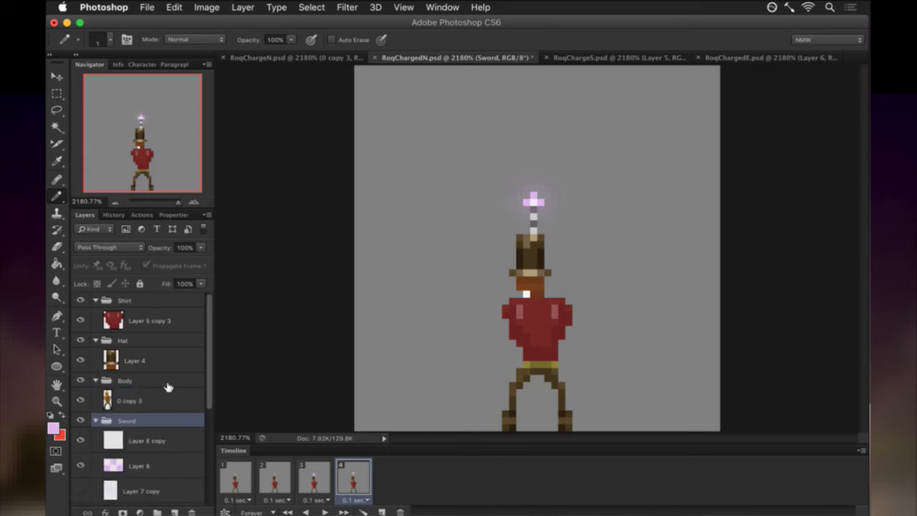
Reverse the order of the four animation frames so the glow starts at the sword's tip and ends at its base.
left_click(237, 476)
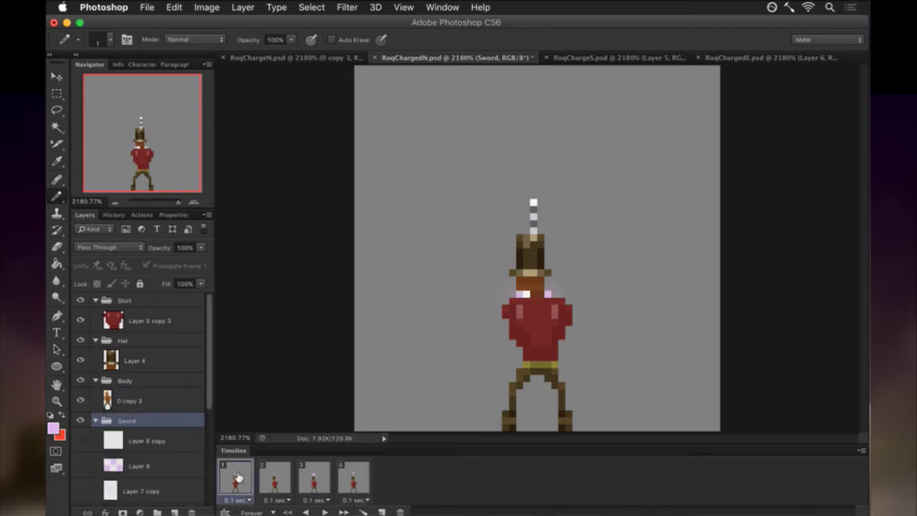
left_click_drag(353, 477, 227, 475)
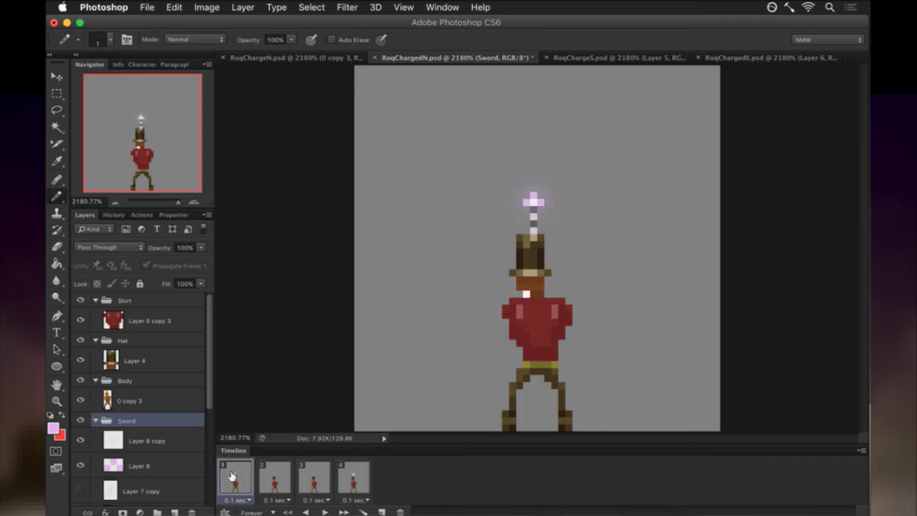
left_click(274, 476)
left_click(313, 477)
left_click(362, 476)
left_click_drag(314, 477, 259, 483)
left_click(233, 480)
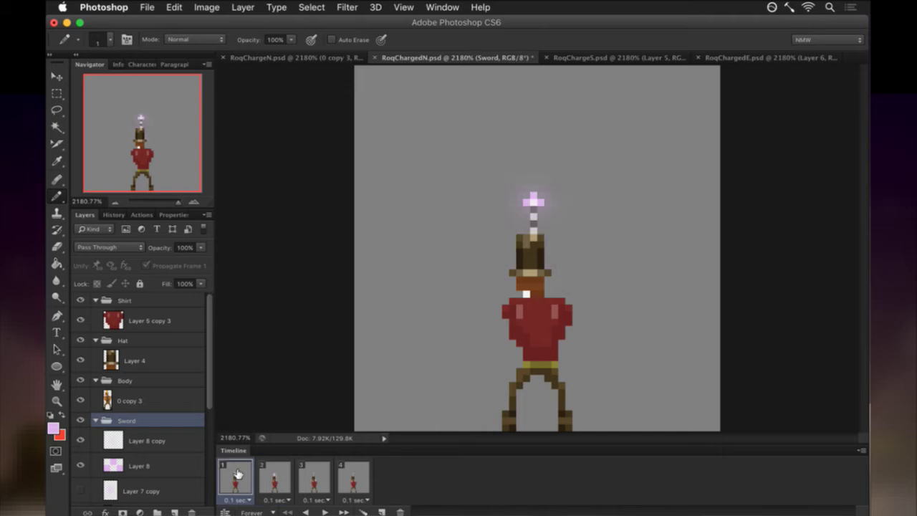
Preview the animation, return to frame 1 and save RoqChargedN.psd.
left_click(324, 509)
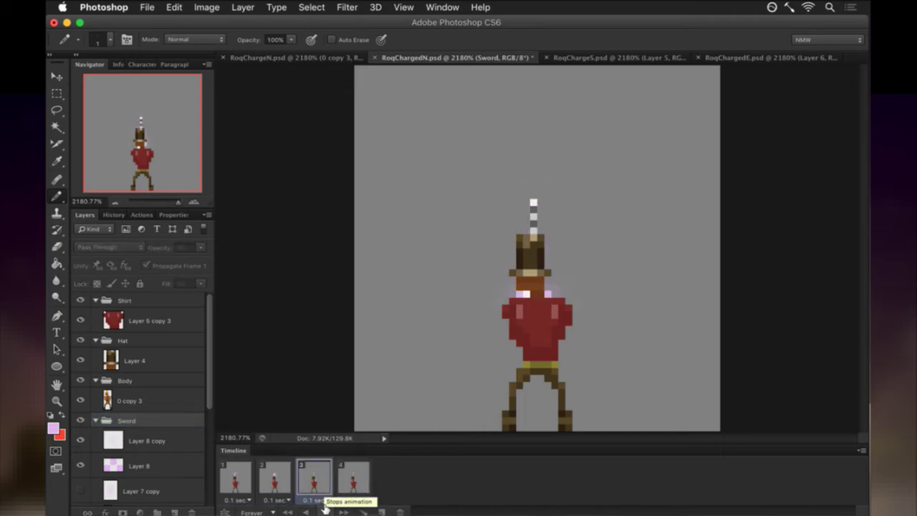
left_click(324, 509)
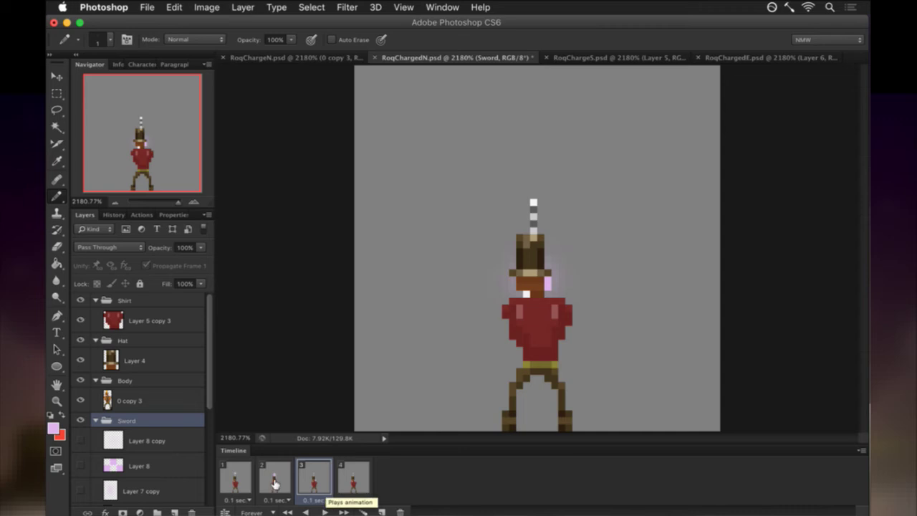
left_click(237, 478)
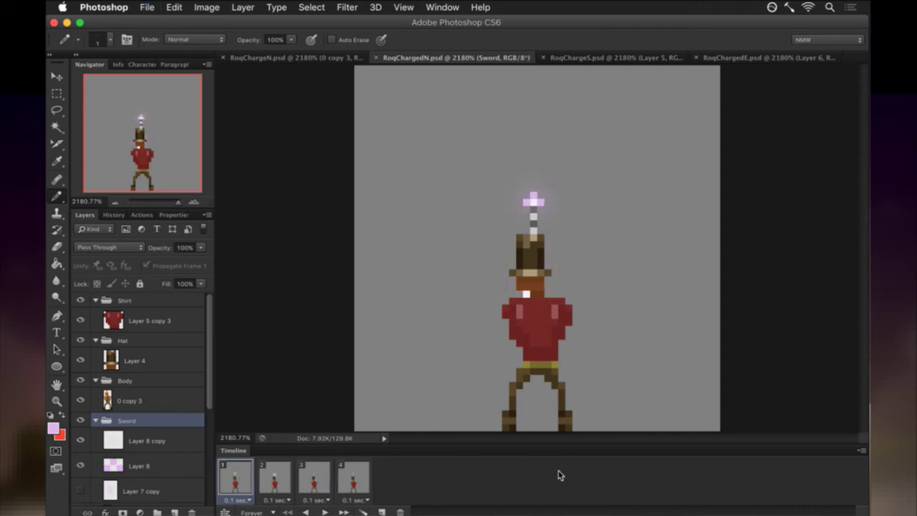
key("super+s")
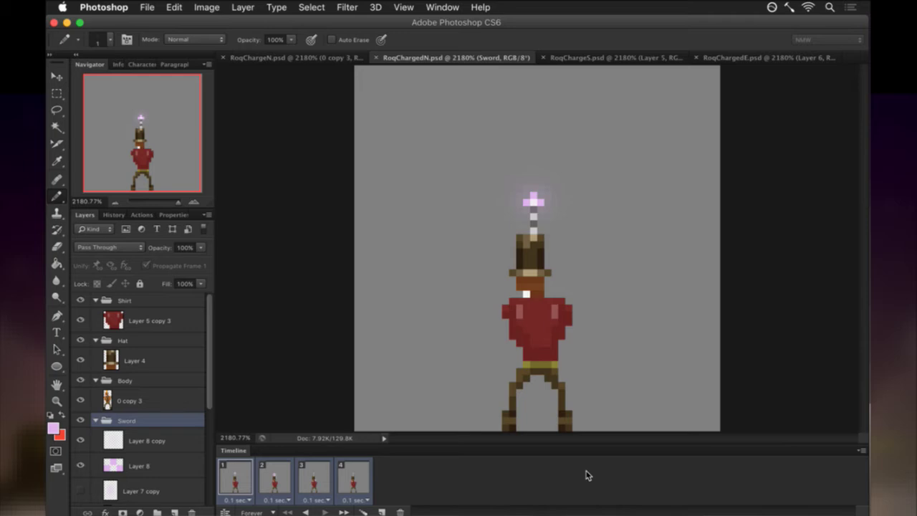
Switch to iTerm2, rebuild and run the game, and try the sword charge while facing different directions.
key("super+Tab")
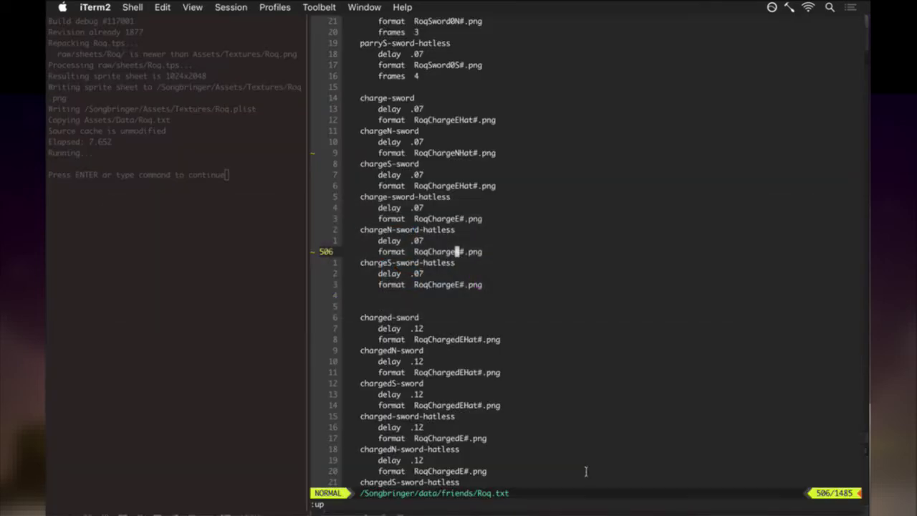
key("F5")
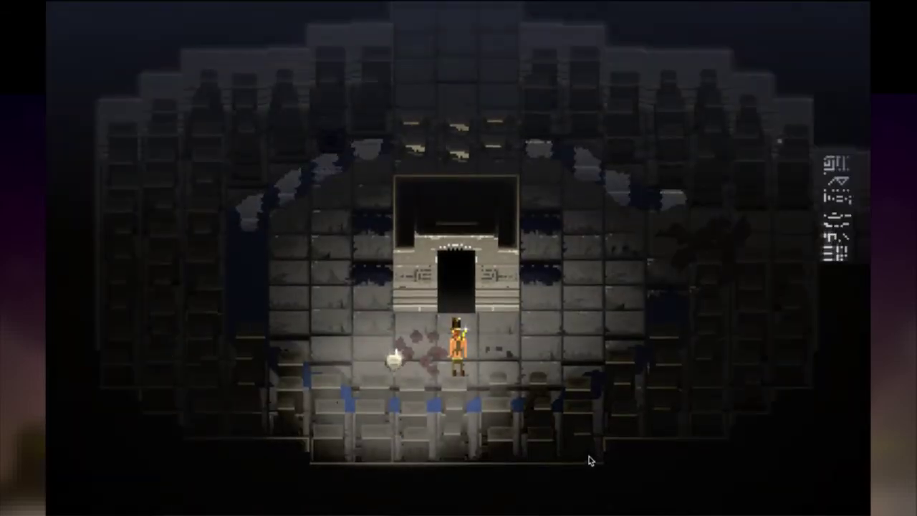
key("Right")
key("space")
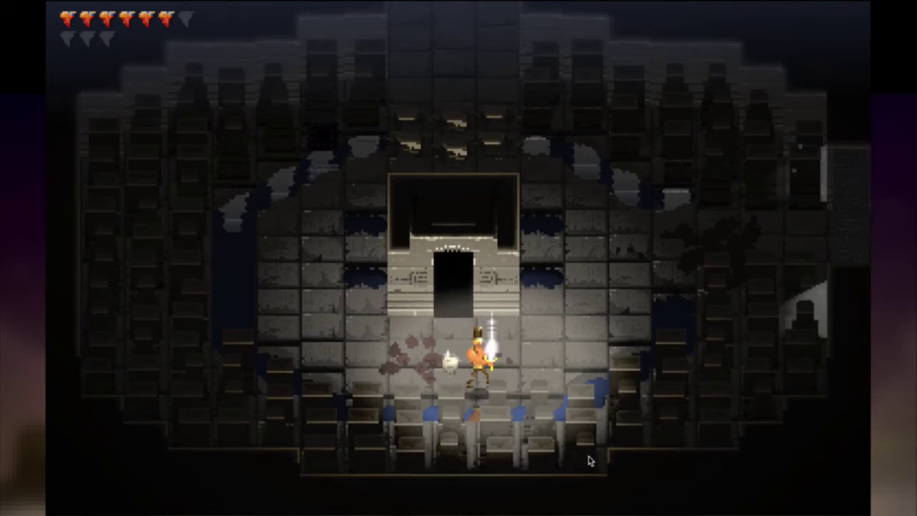
key("Up")
key("Right")
key("space")
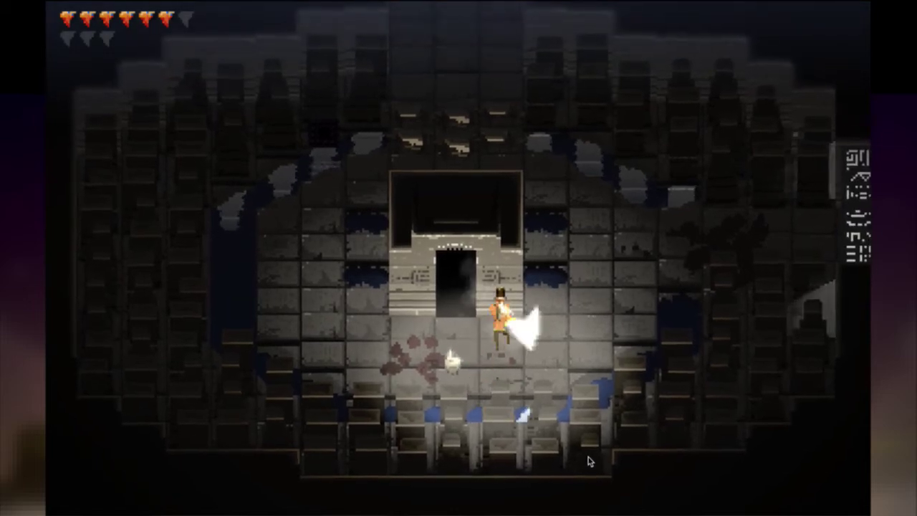
key("Down")
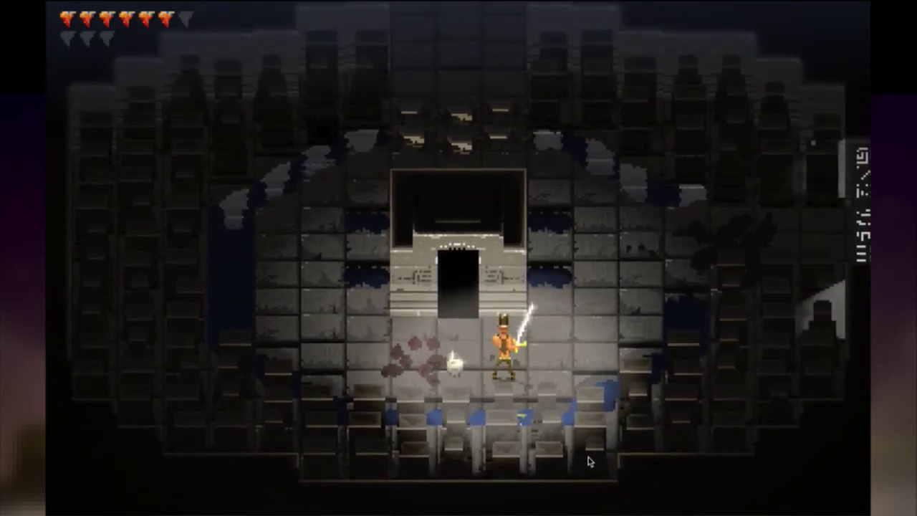
Return to Roq.txt in iTerm2 and set the chargedN-sword format to RoqChargedNHat#.png.
key("super+Tab")
key("j")
key("j")
key("j")
key("j")
key("j")
key("j")
key("j")
key("j")
key("j")
key("j")
key("j")
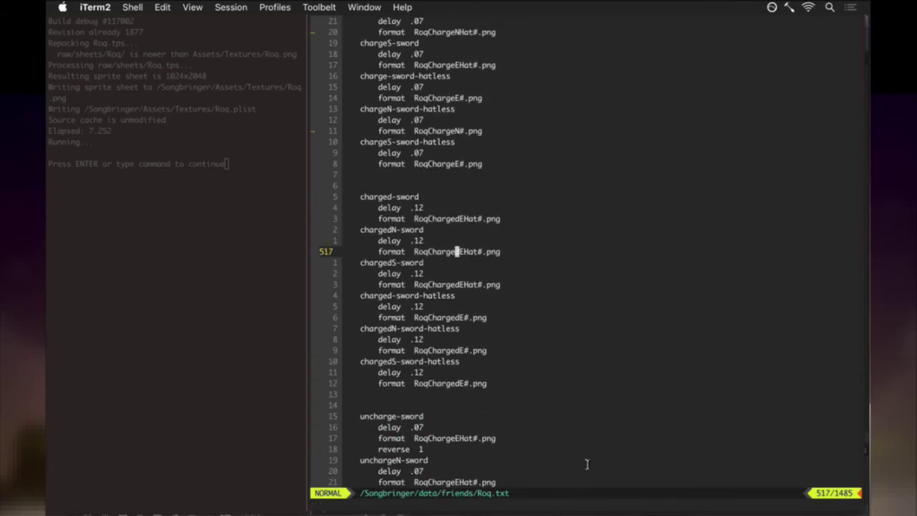
key("l")
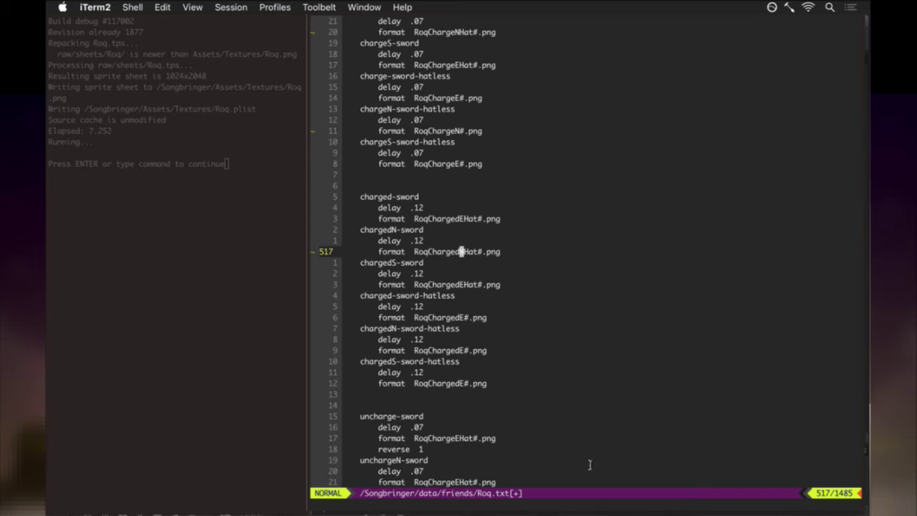
Set the chargedN-sword-hatless format to RoqChargedN#.png and save Roq.txt.
key("j")
key("j")
key("j")
key("j")
key("j")
key("j")
key("j")
key("j")
key("j")
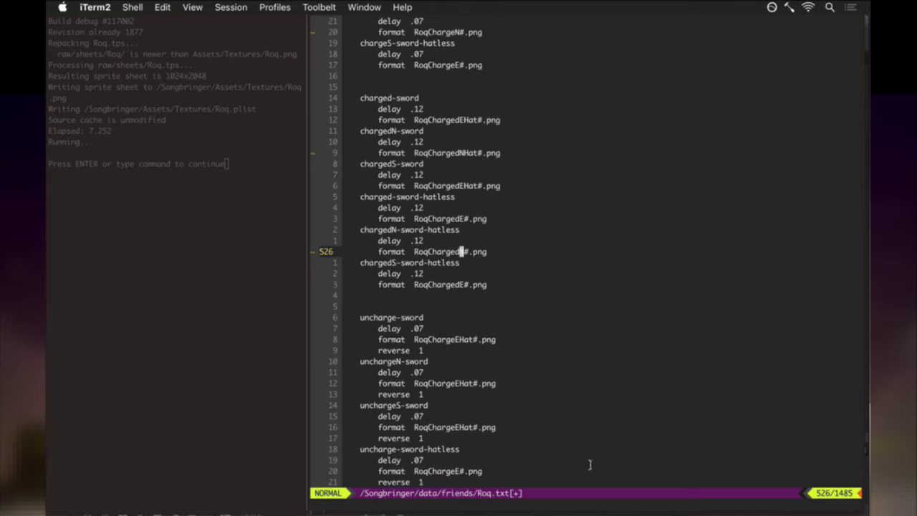
type(":up")
key("Return")
Run the updated game and check the charged-sword animation facing east and north.
key("super+bracketleft")
type(":q")
key("Return")
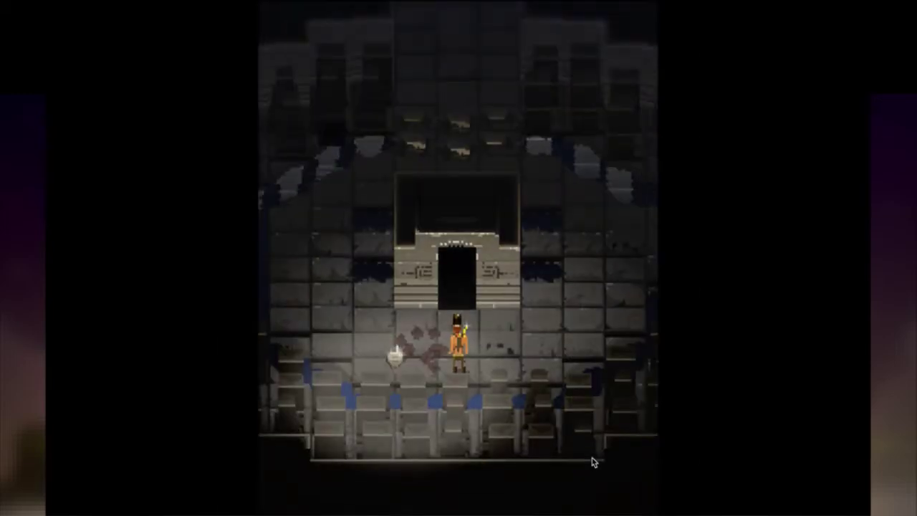
key("Right")
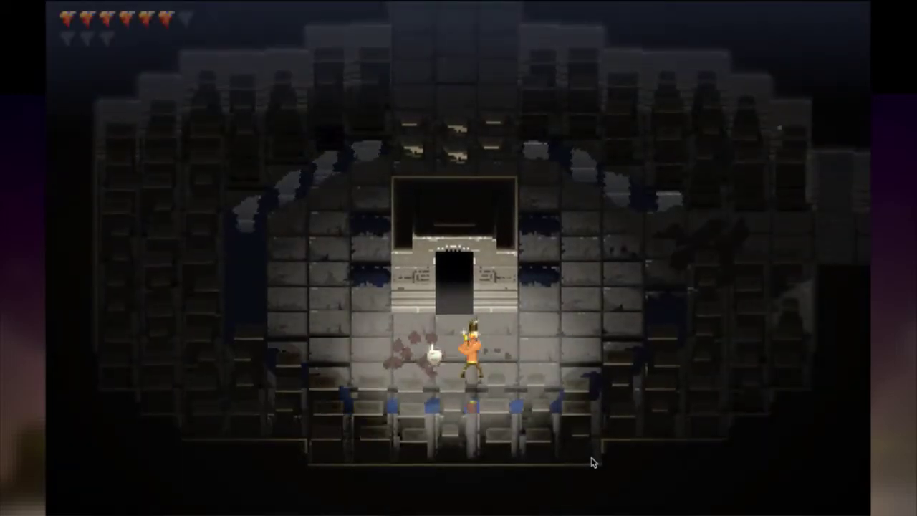
key("x")
key("x")
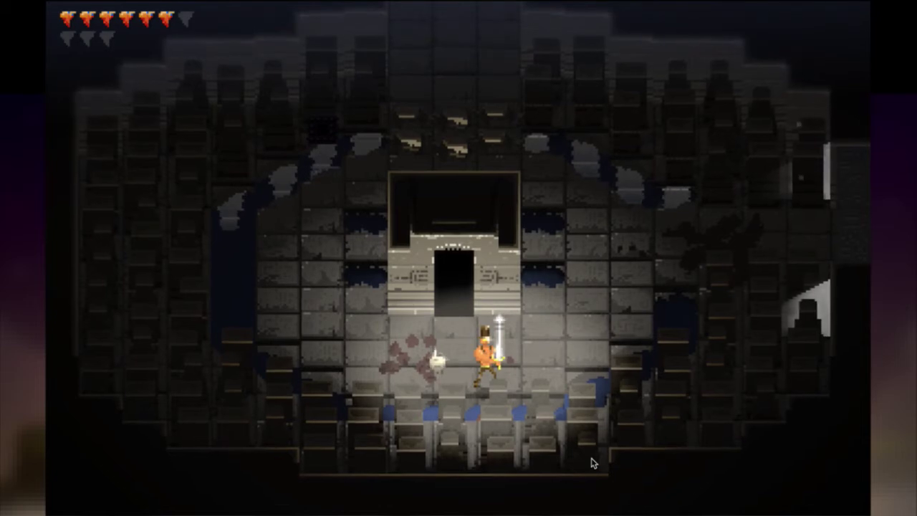
key("x")
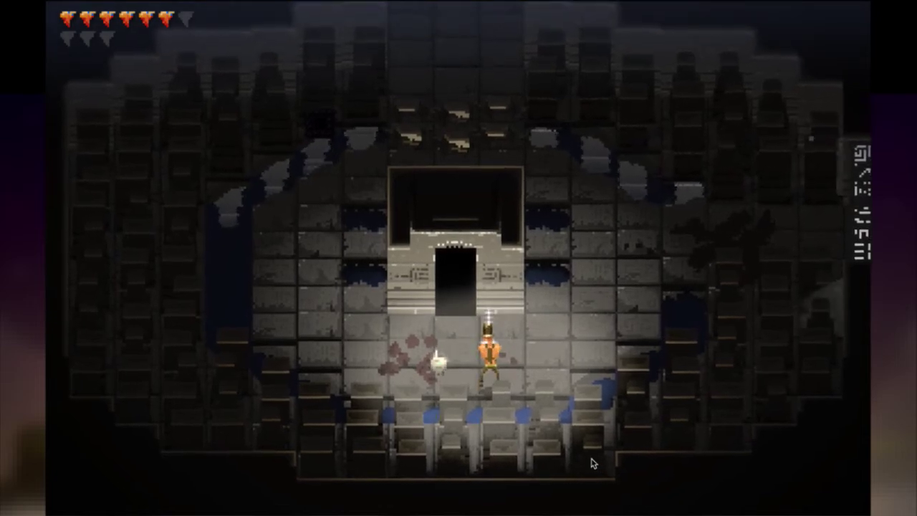
key("x")
key("Right")
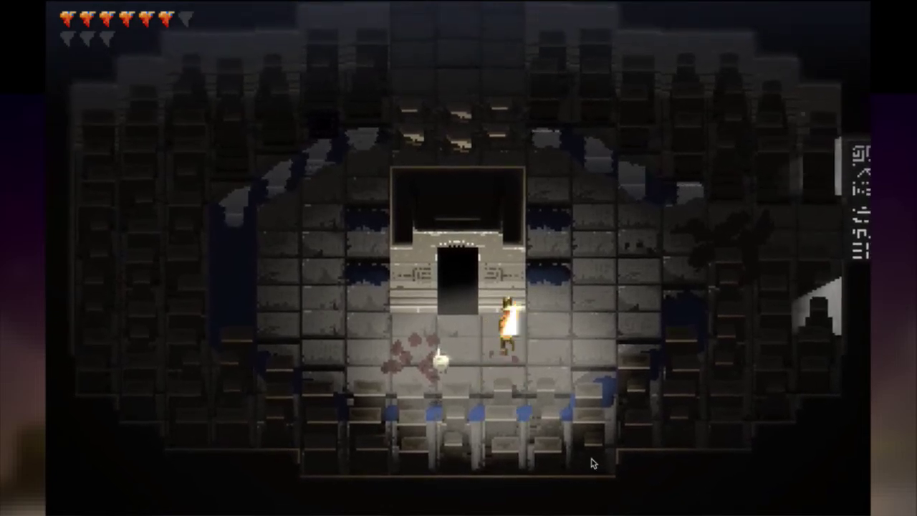
key("x")
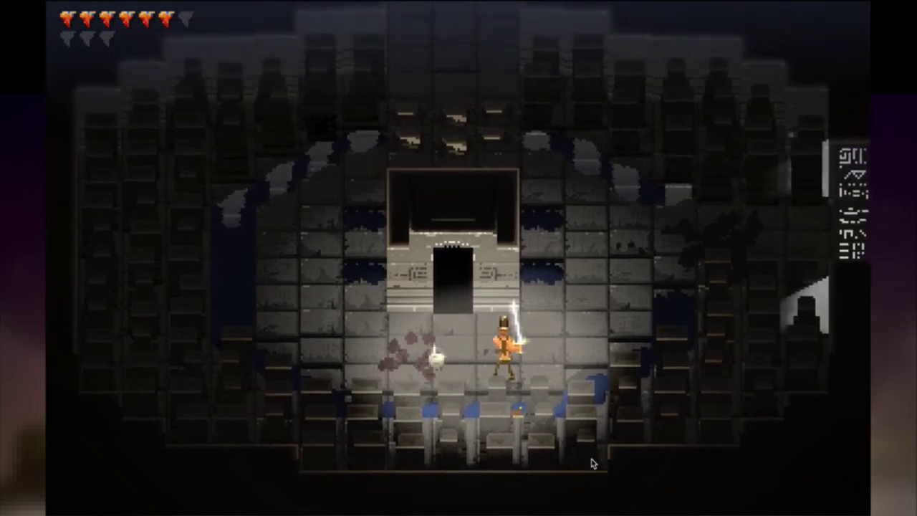
Quit the game and set the unchargeN-sword format in Roq.txt to RoqChargeNHat#.png.
key("super+q")
key("j")
key("j")
key("j")
key("j")
key("j")
key("j")
key("j")
key("j")
key("j")
key("j")
key("j")
key("j")
key("j")
key("k")
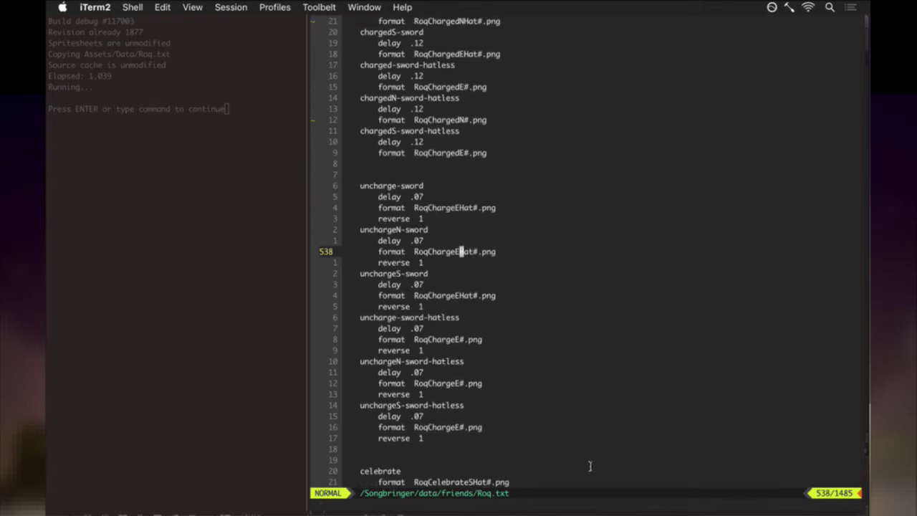
key("r")
key("shift+n")
Set the unchargeN-sword-hatless format to RoqChargeN#.png, then save Roq.txt and rebuild the game.
key("j")
key("j")
key("j")
key("j")
key("j")
key("j")
key("j")
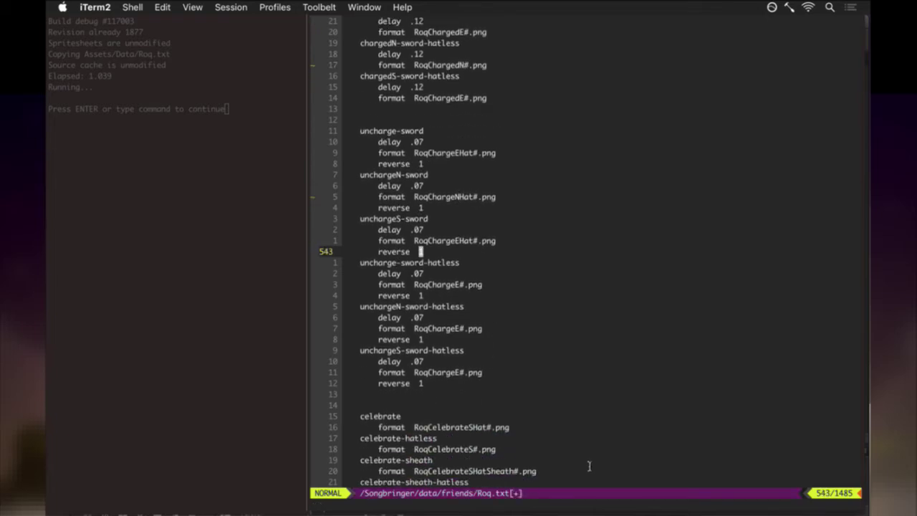
key("j")
key("j")
key("j")
key("j")
key("j")
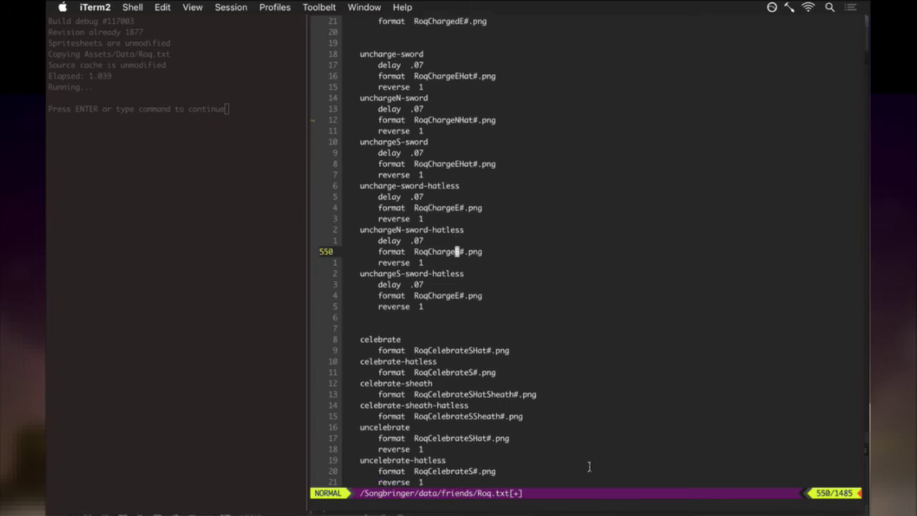
type(":w")
key("Return")
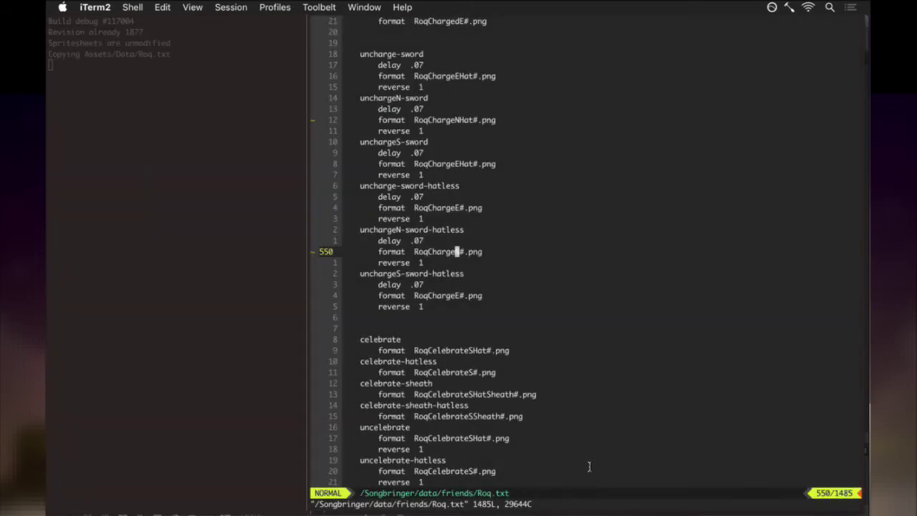
key("r")
key("shift+n")
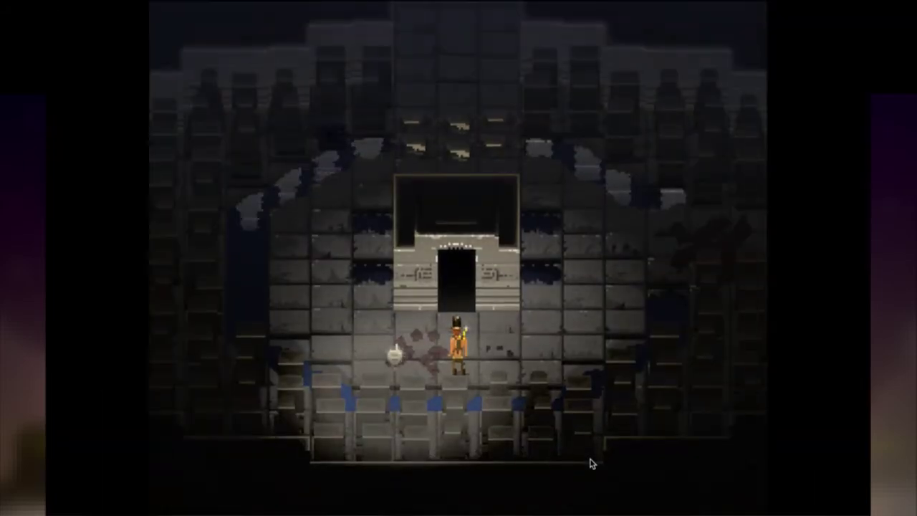
Test charging and uncharging the sword facing north in the running game, moving the character around between attempts.
key("j")
key("w")
key("s")
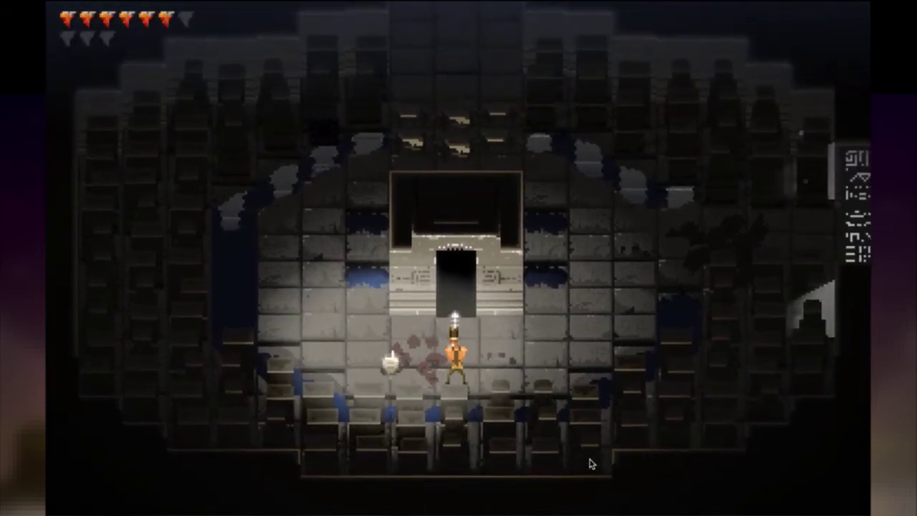
key("s")
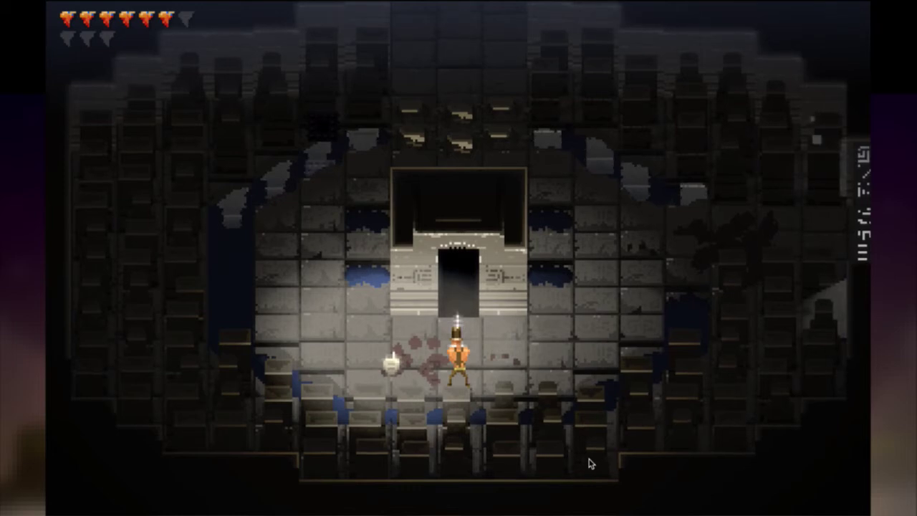
key("w")
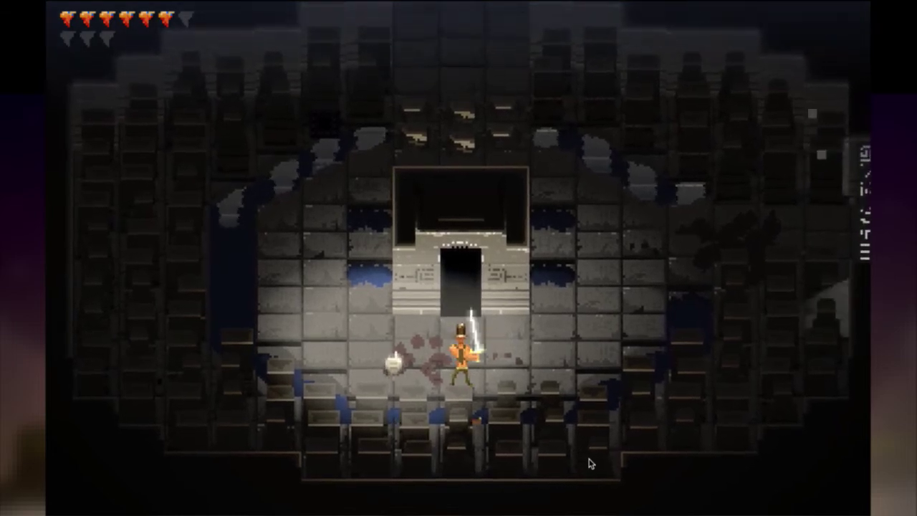
key("d")
key("a")
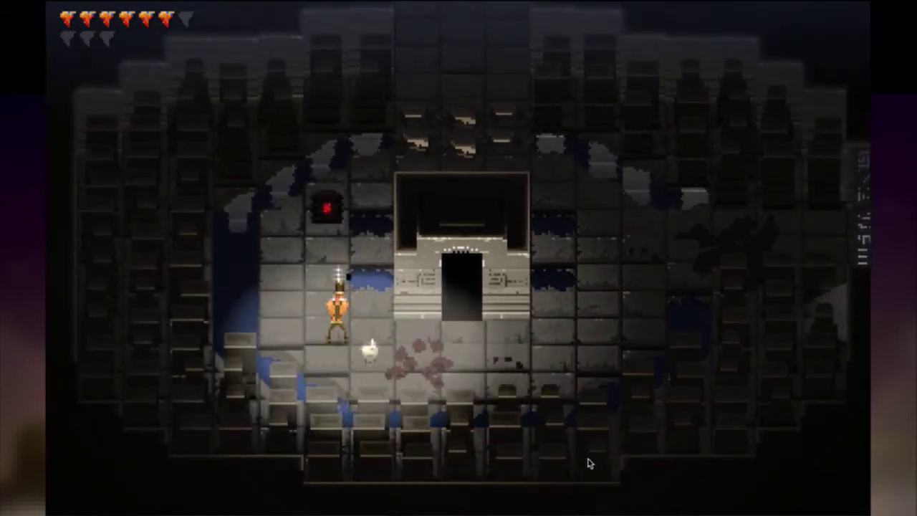
key("d")
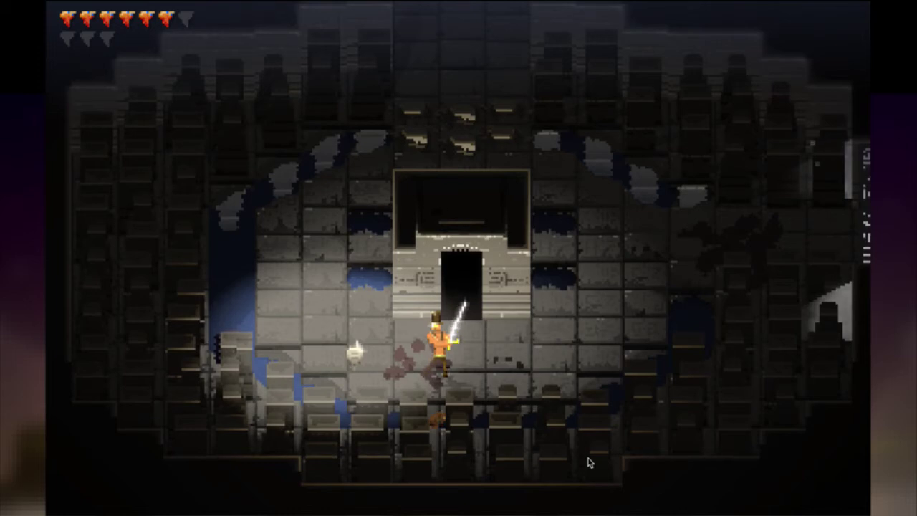
Move the character east and west in the running game, then face north and test the sword charge and uncharge animations.
key("d")
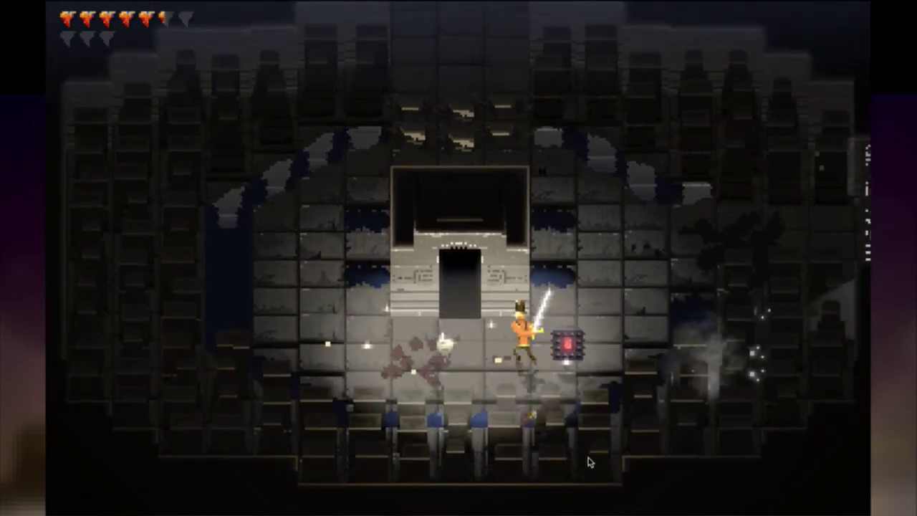
key("a")
key("w")
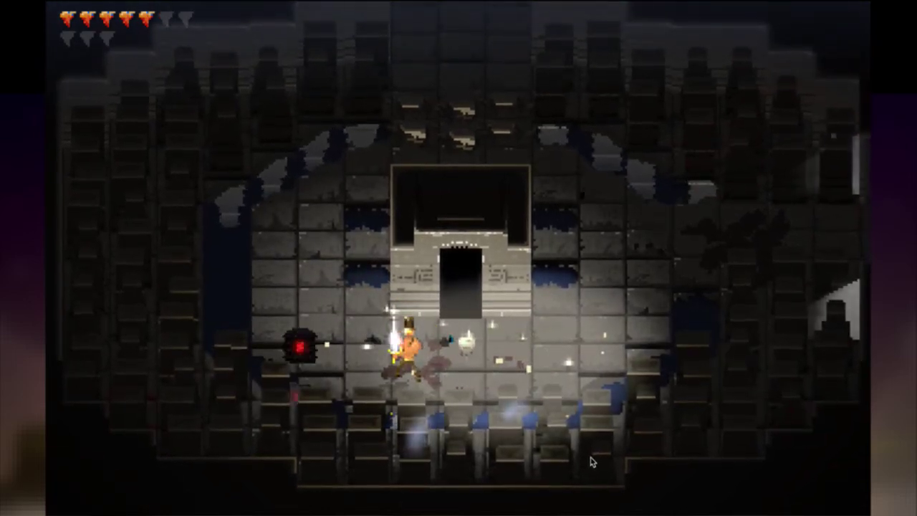
key("j")
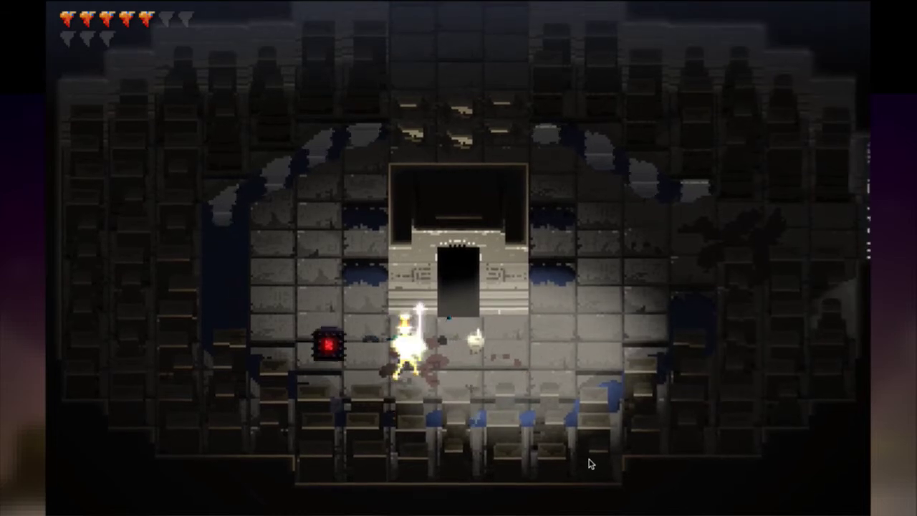
key("j")
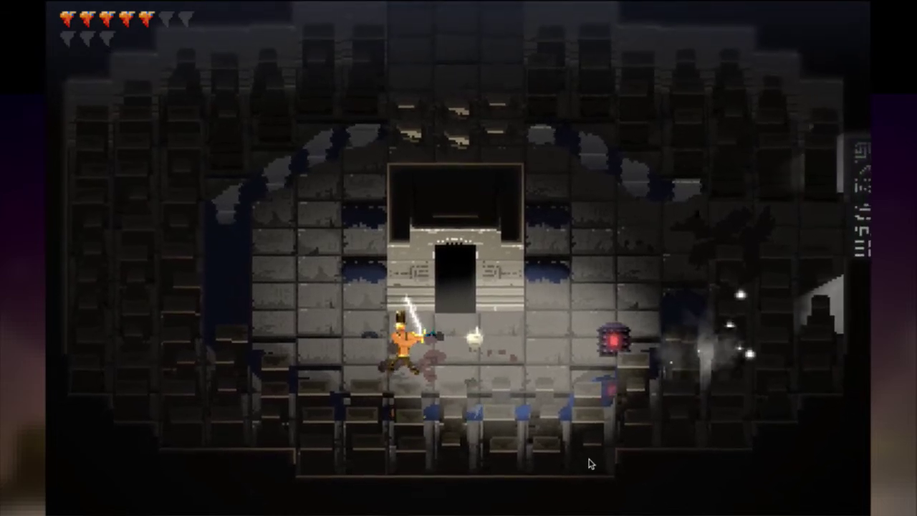
Test the sword animations while moving the character west and east, then leave the game and return to Roq.txt.
key("a")
key("d")
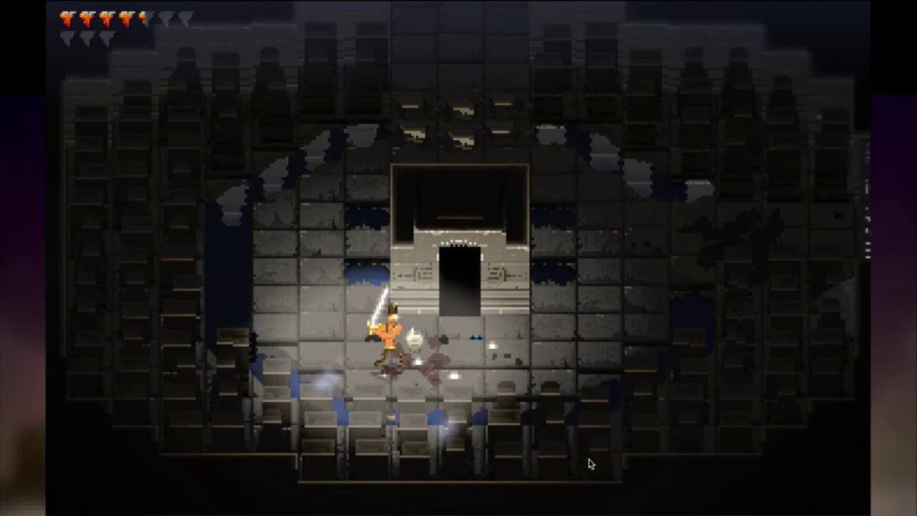
key("j")
key("d")
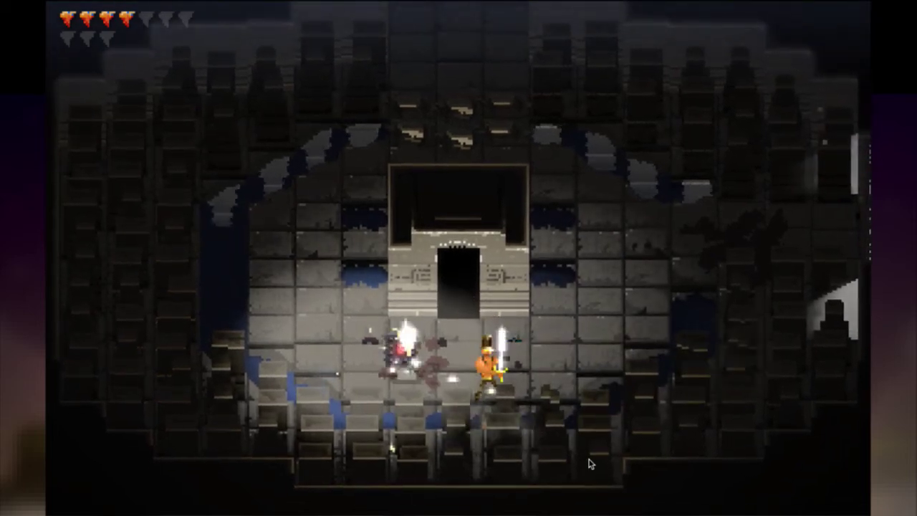
key("a")
key("j")
key("d")
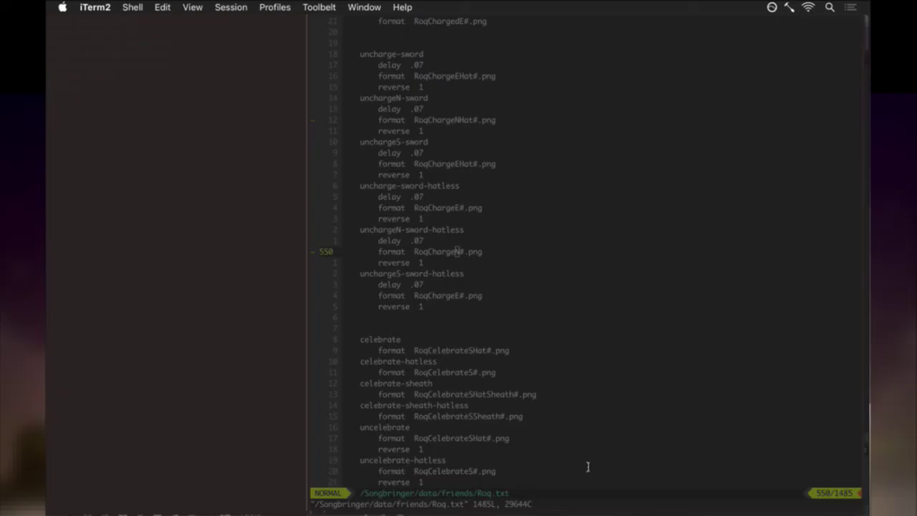
Quit the running debug build and check the project's Git status.
key("super+q")
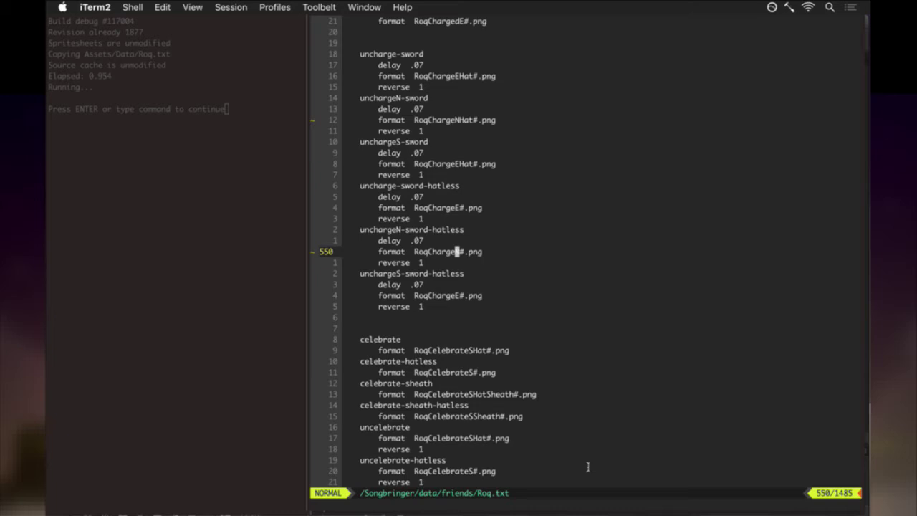
key("F5")
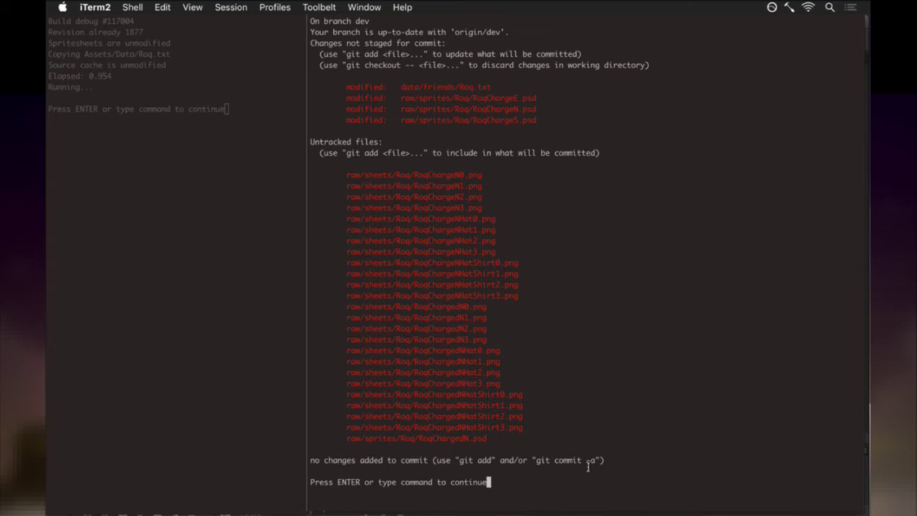
key("Return")
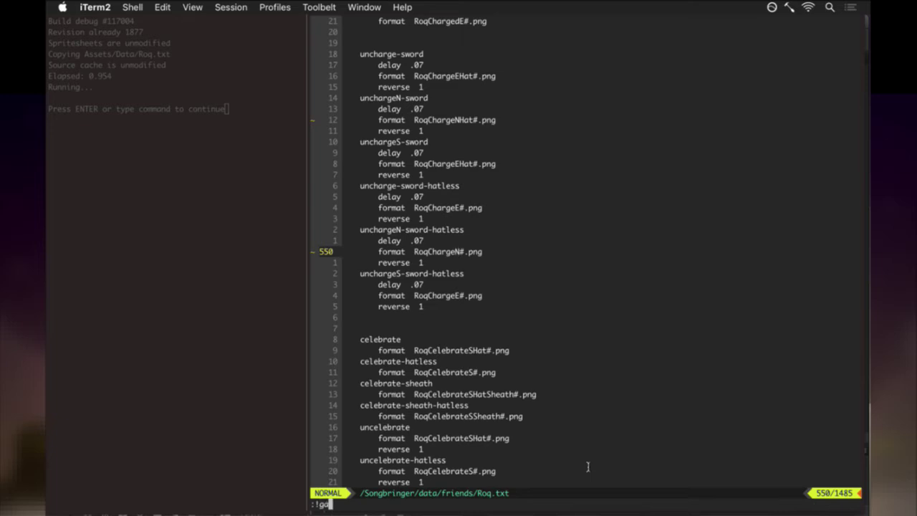
Stage all changed and new Roq files, and review the diff of data/friends/Roq.txt.
key("F5")
key("Return")
key("F6")
key("Return")
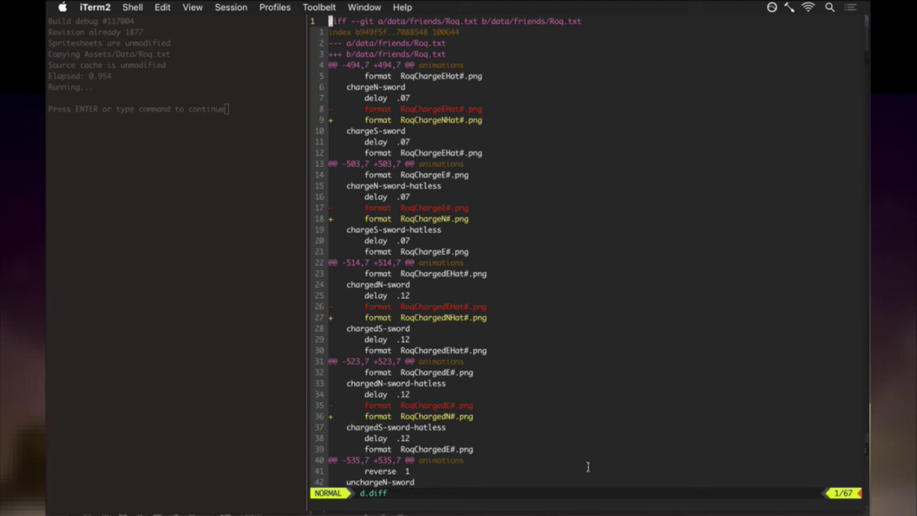
key("G")
key("g")
key("g")
type(":bd")
key("Return")
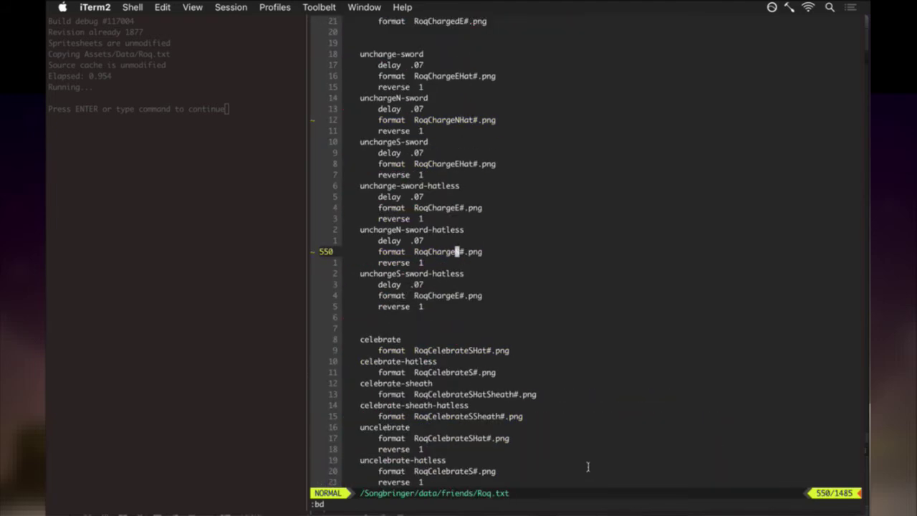
Commit the staged files with the message "Add charge and charged N anims".
key("F5")
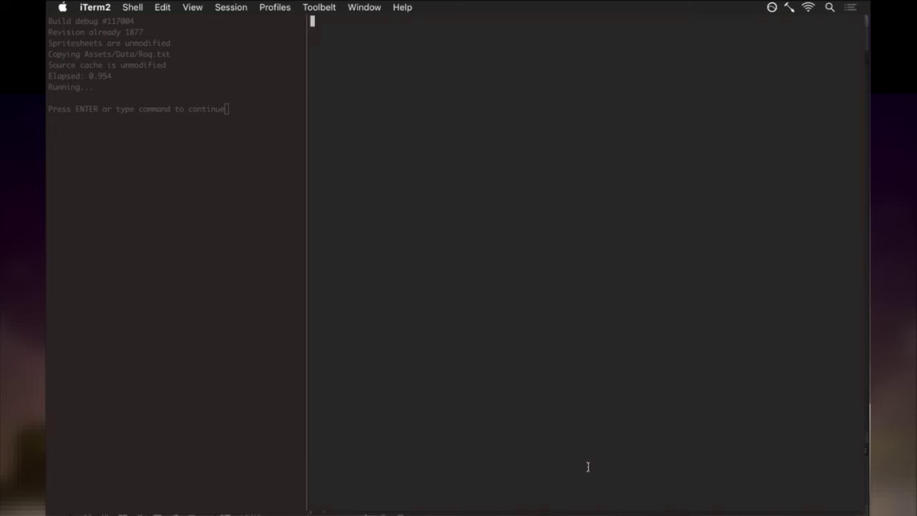
type("i")
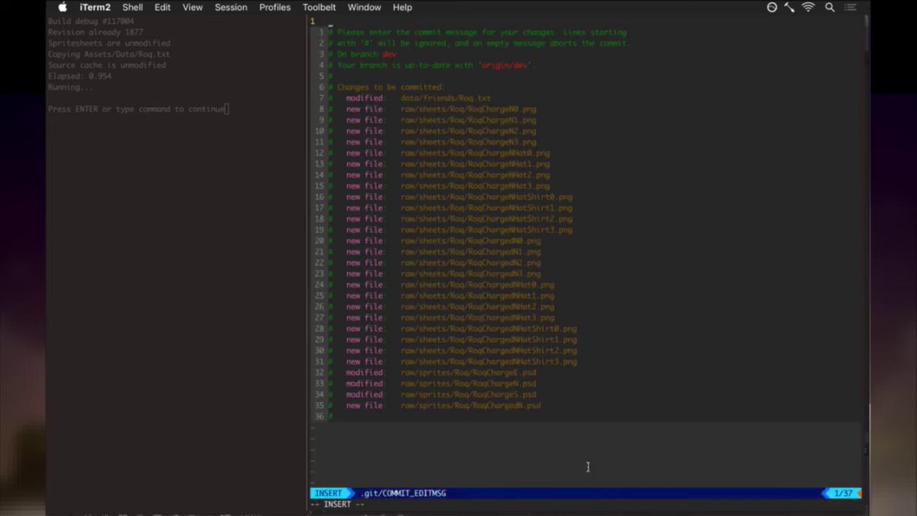
type("Add charge")
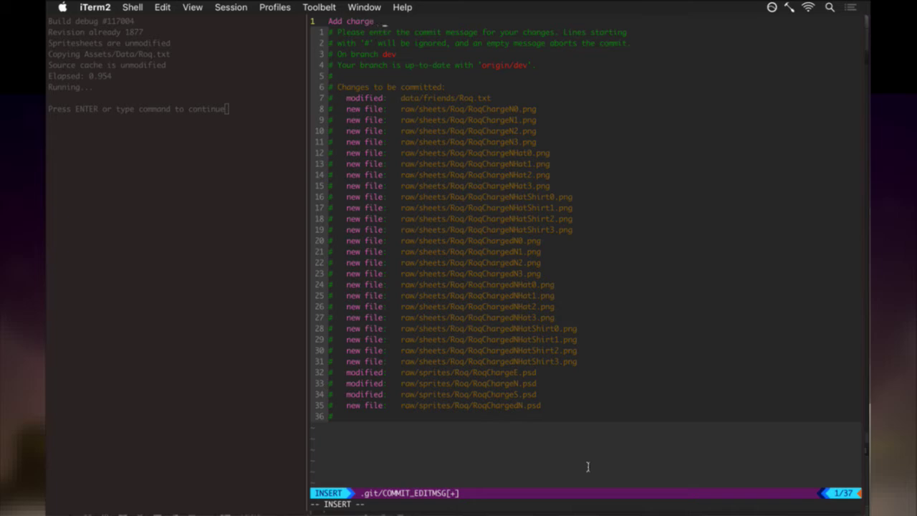
key("BackSpace")
key("BackSpace")
key("BackSpace")
key("BackSpace")
key("BackSpace")
key("BackSpace")
type("and charged N anims")
key("Escape")
type(":wq")
key("Return")
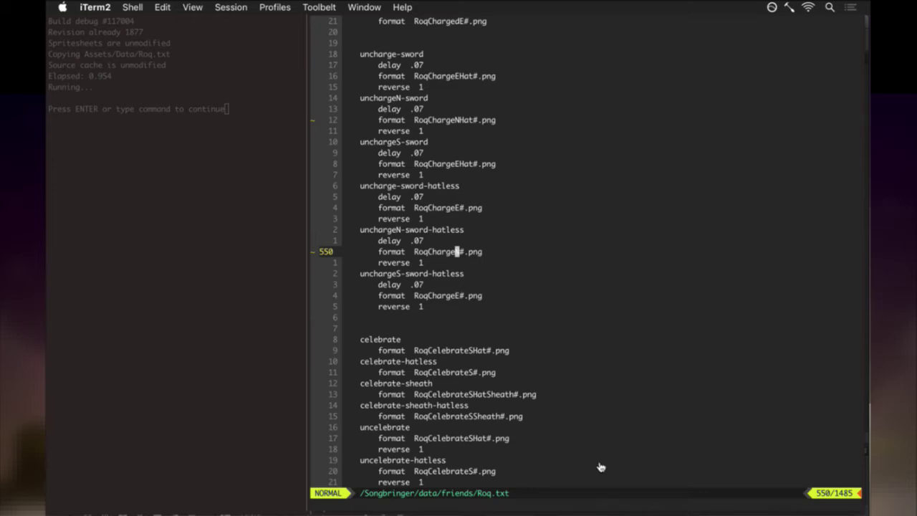
Switch to Photoshop and close RoqChargedN.psd, RoqChargeN.psd and RoqChargedE.psd, discarding the changes to RoqChargedE.psd.
key("super+Tab")
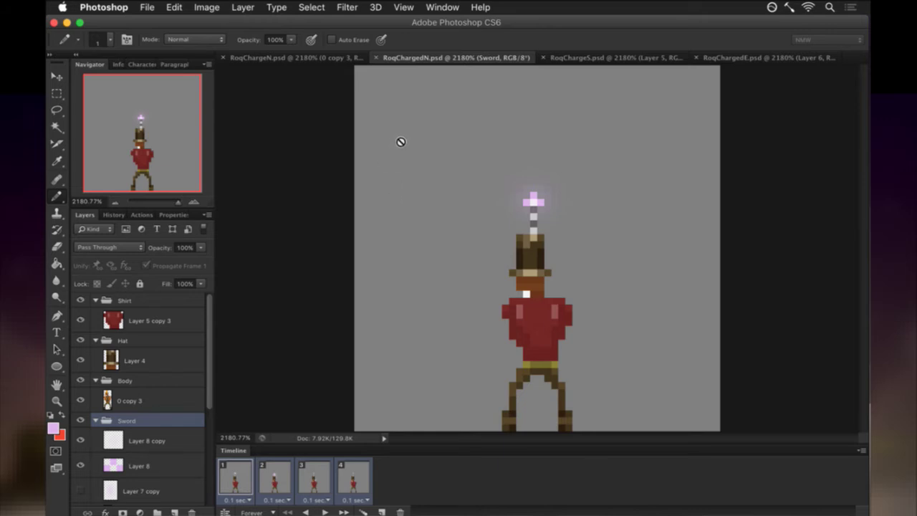
key("super+w")
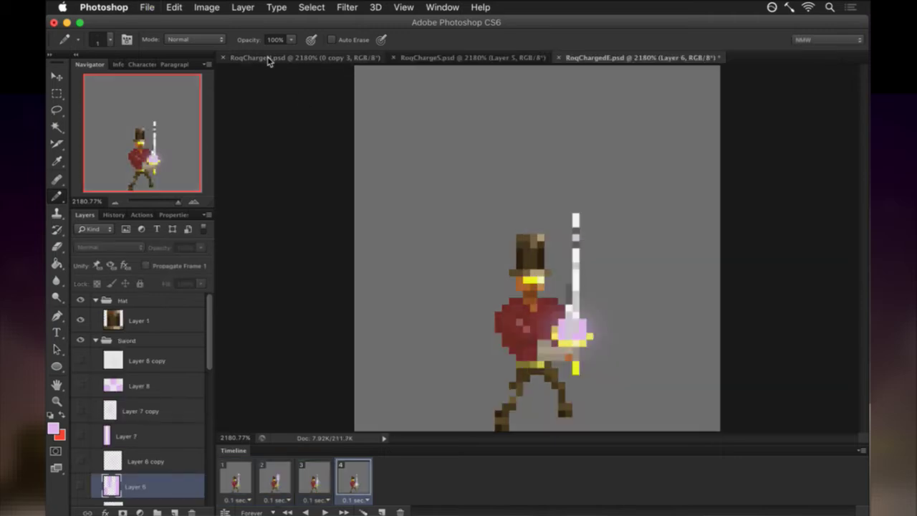
left_click(269, 58)
key("super+w")
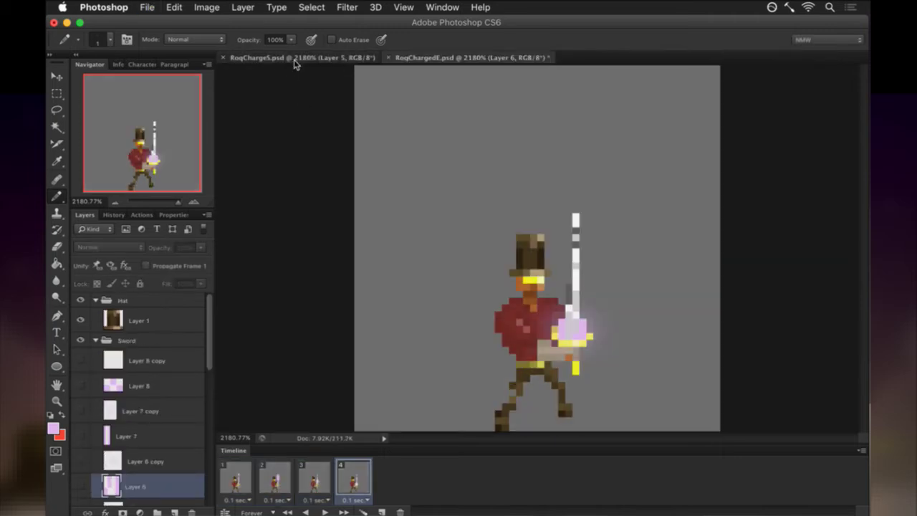
left_click(296, 61)
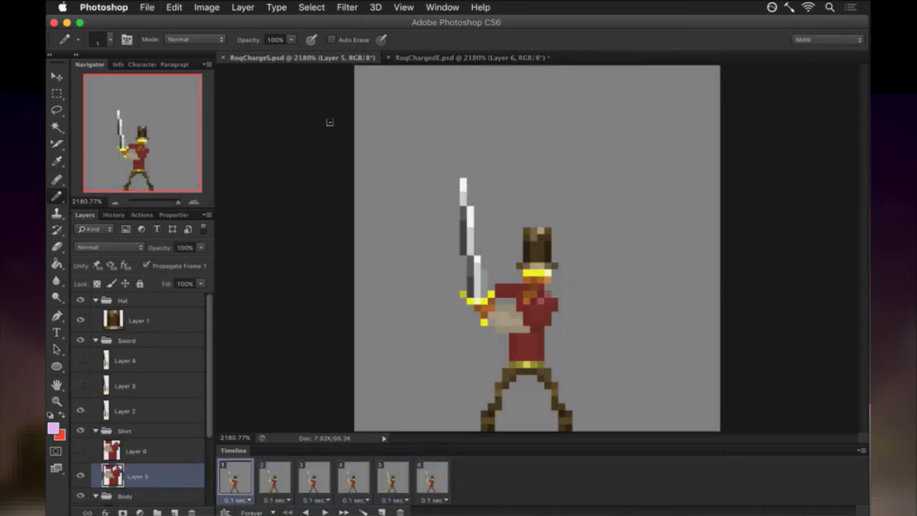
left_click(443, 59)
key("super+w")
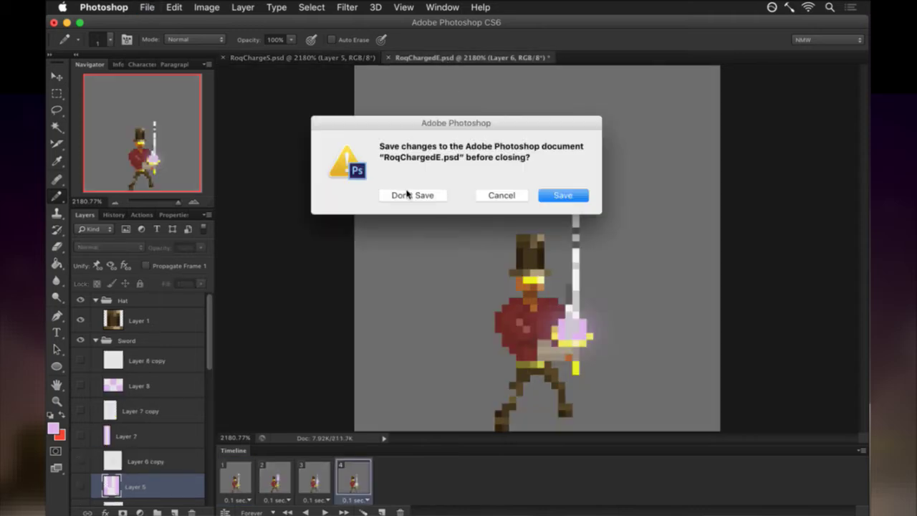
left_click(407, 195)
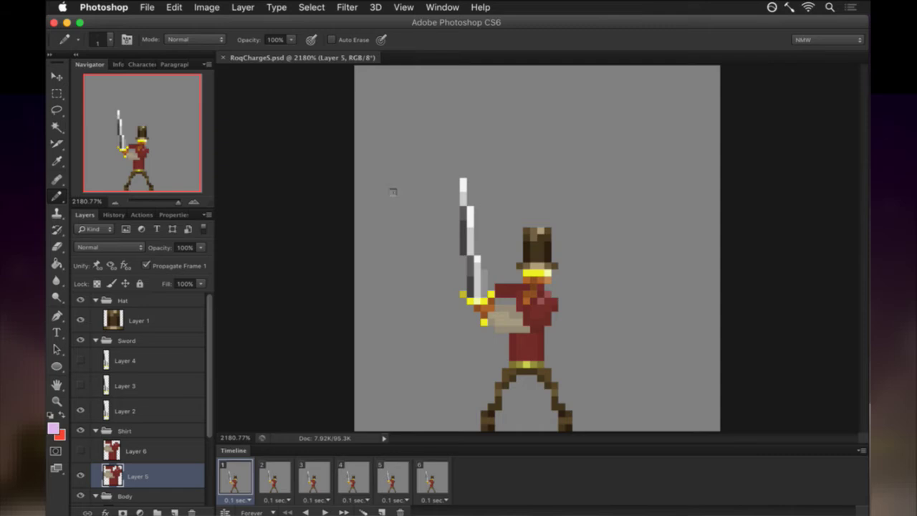
Turn off Propagate Frame 1 for Layer 5 in RoqChargeS.psd and delete animation frames 2 to 6.
left_click(166, 265)
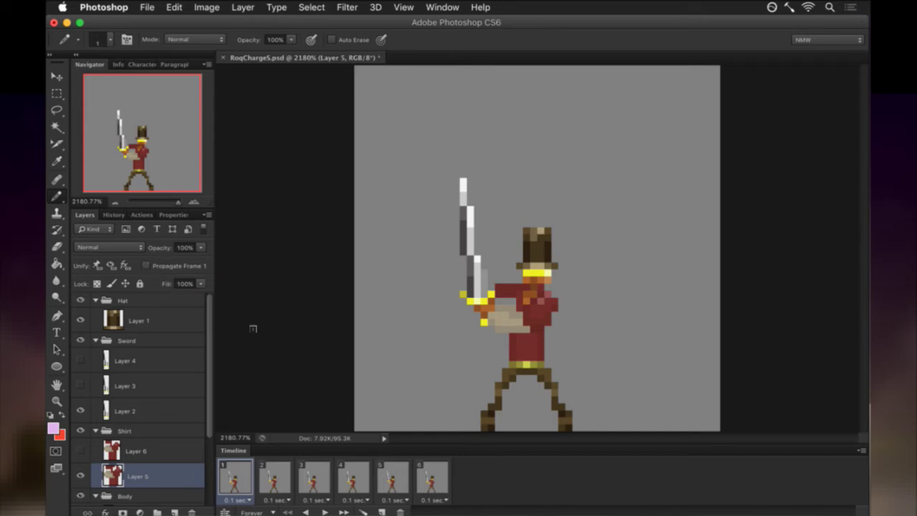
left_click(430, 474)
left_click(278, 474)
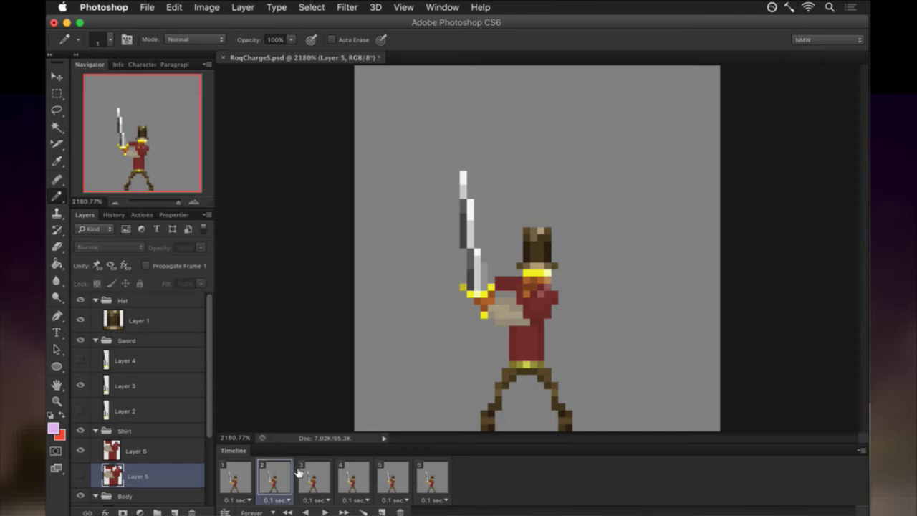
left_click(421, 481, "shift")
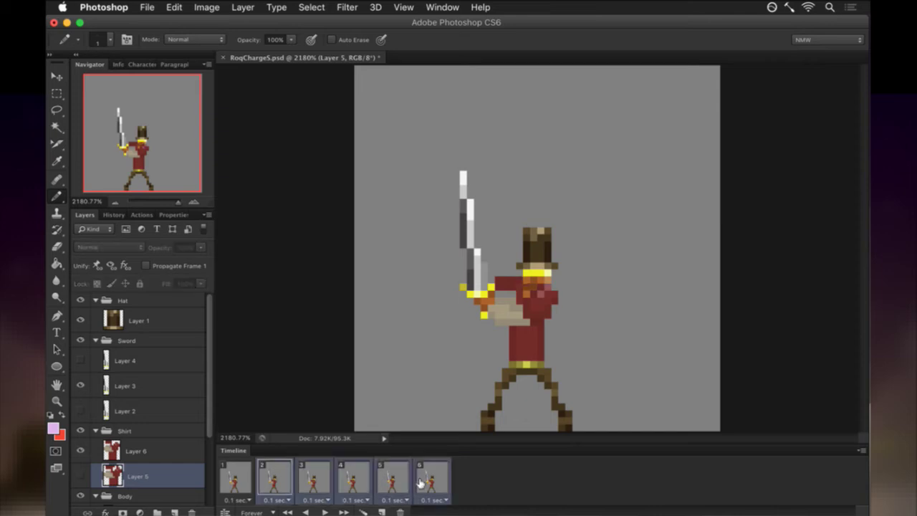
left_click(400, 511)
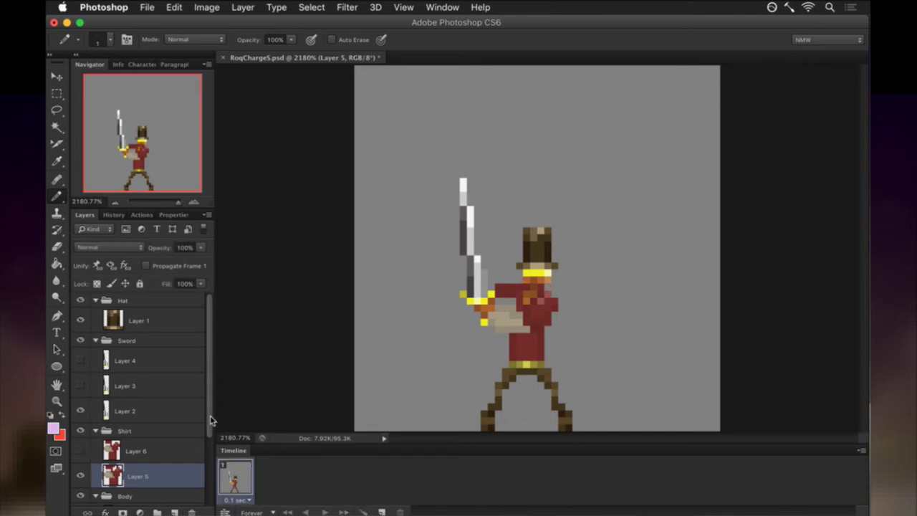
Delete body layers 1 and 2, shirt Layer 6, and sword Layers 3 and 4.
left_click_drag(208, 419, 209, 480)
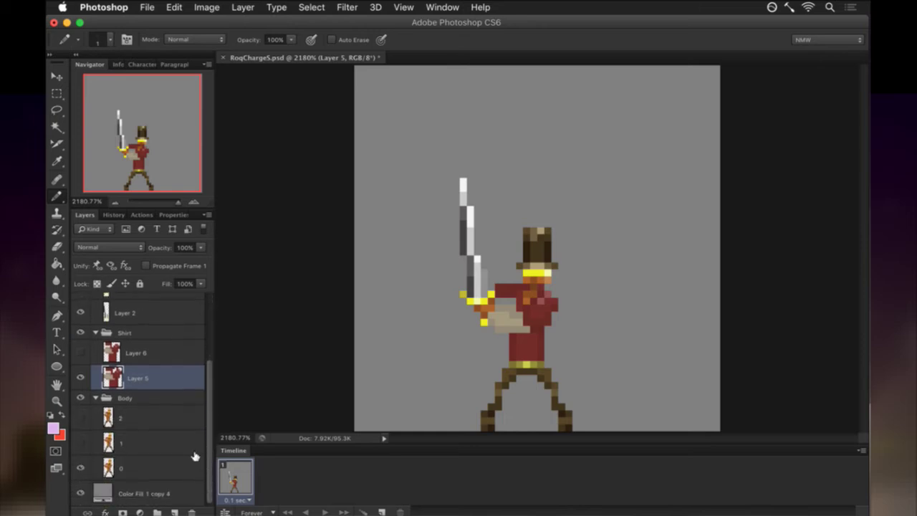
left_click(164, 440)
left_click(164, 423, "shift")
left_click(193, 511)
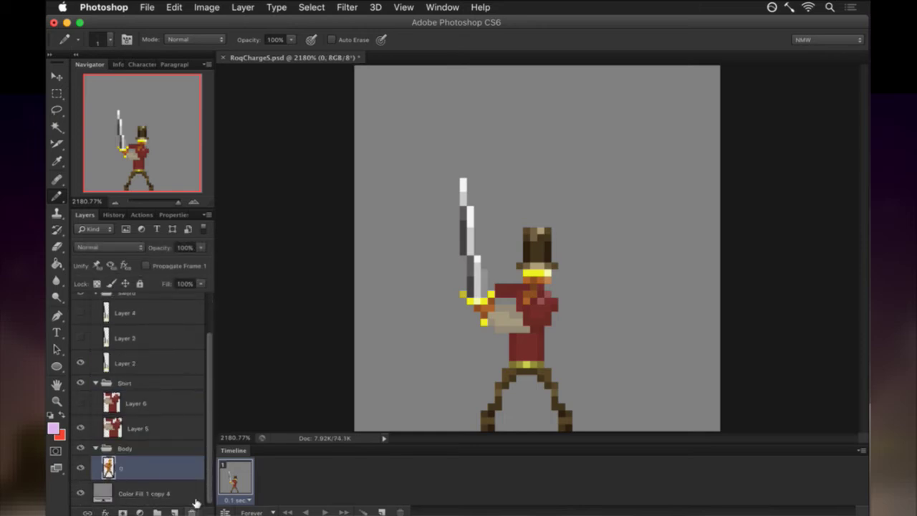
left_click(149, 404)
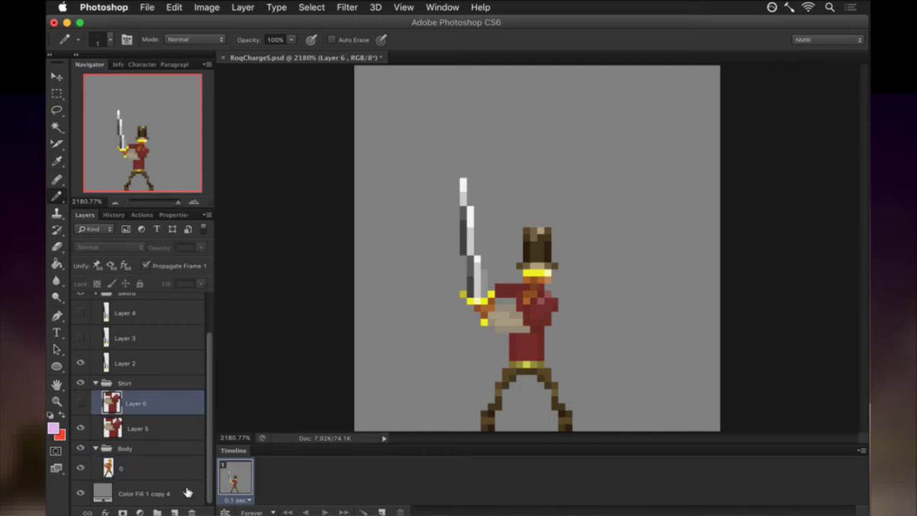
left_click(192, 512)
left_click(152, 363)
left_click(152, 338, "shift")
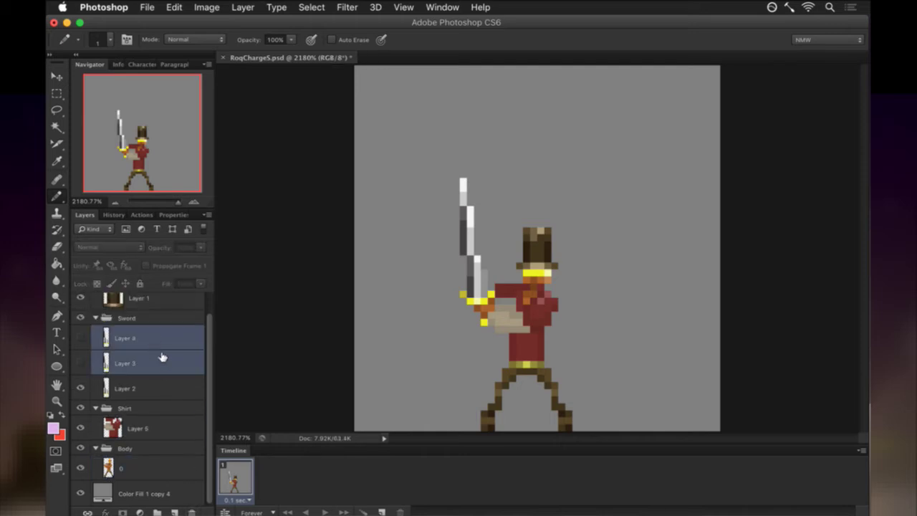
left_click(192, 511)
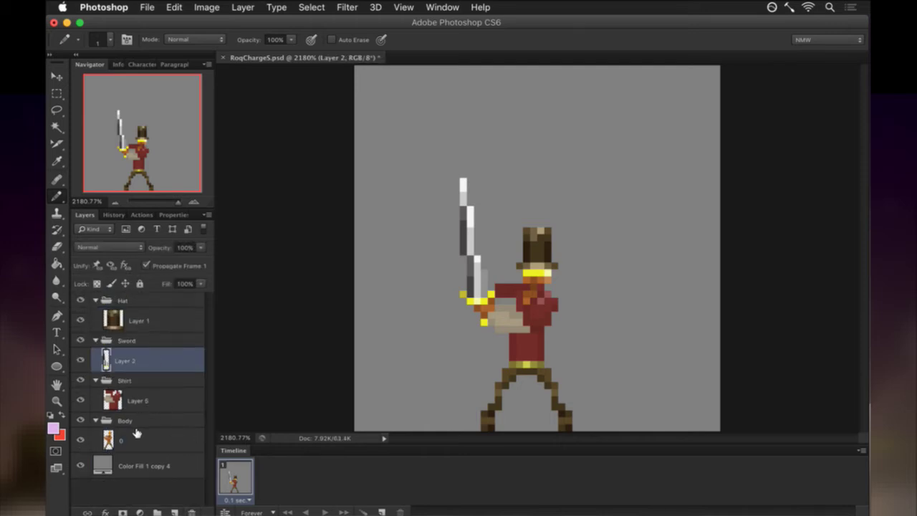
Turn off Propagate Frame 1 for the remaining layers and add a second animation frame.
left_click(135, 434)
left_click(145, 401)
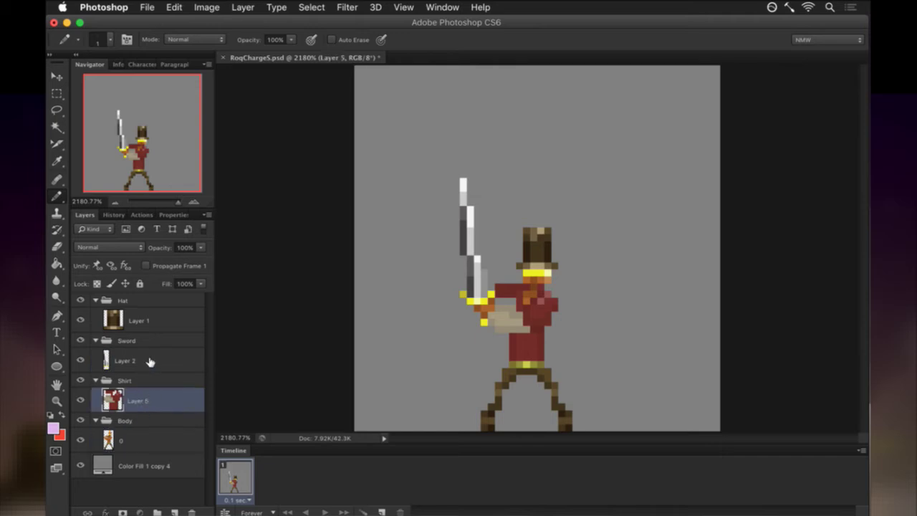
left_click(149, 361)
left_click(148, 318)
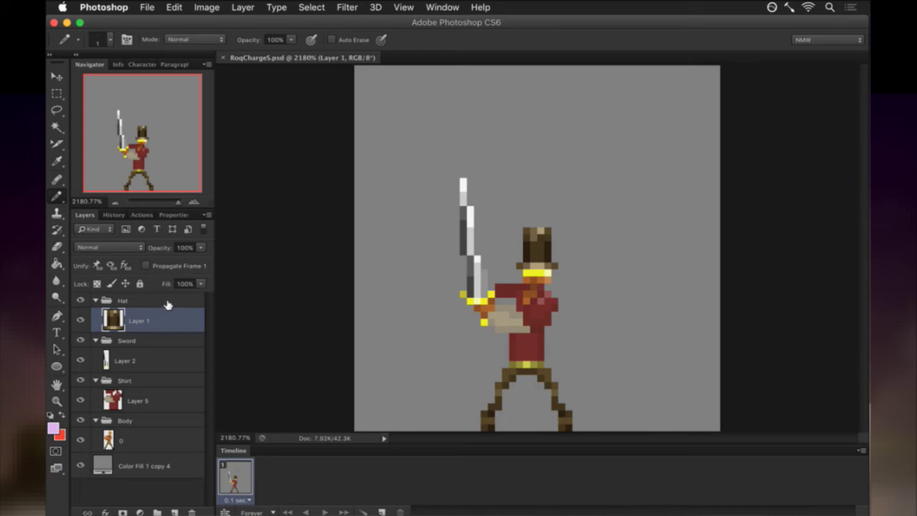
left_click(382, 511)
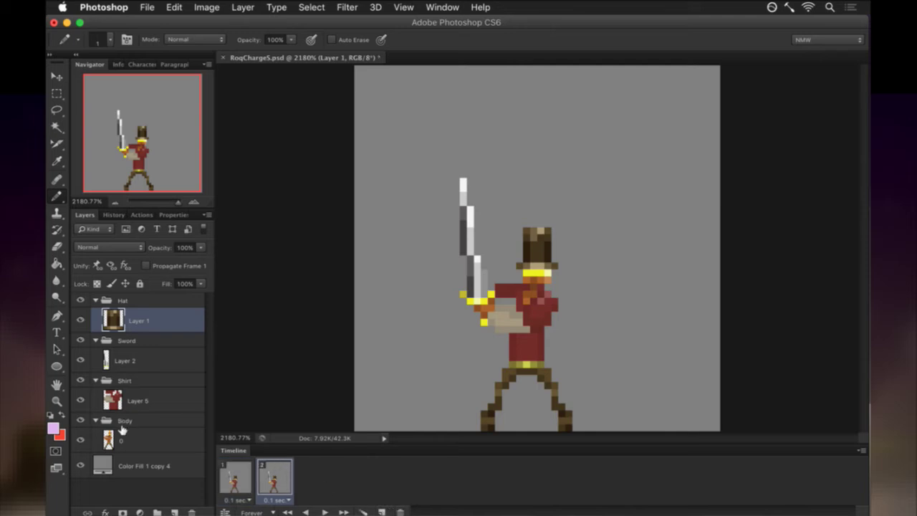
In frame 2, move the sword on Layer 2 four pixels right and one pixel down.
left_click(112, 367)
key("v")
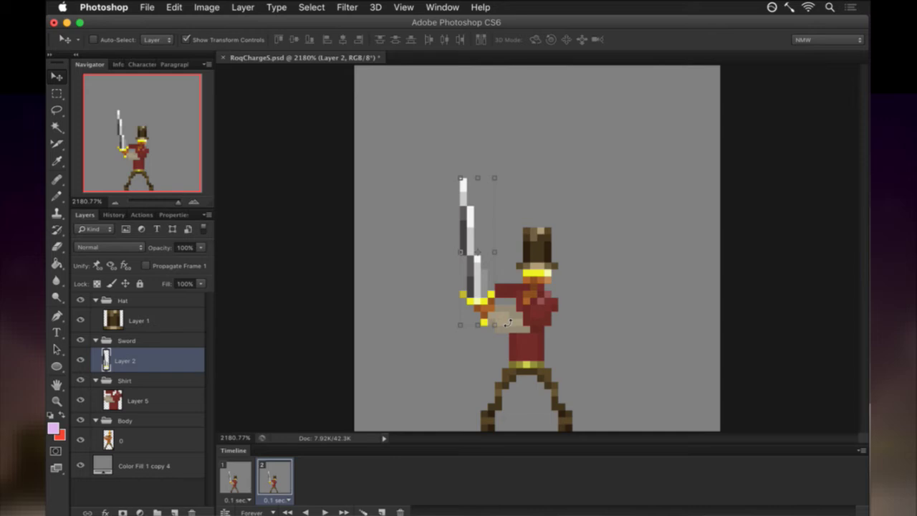
key("Right")
key("Right")
key("Right")
key("Right")
key("Down")
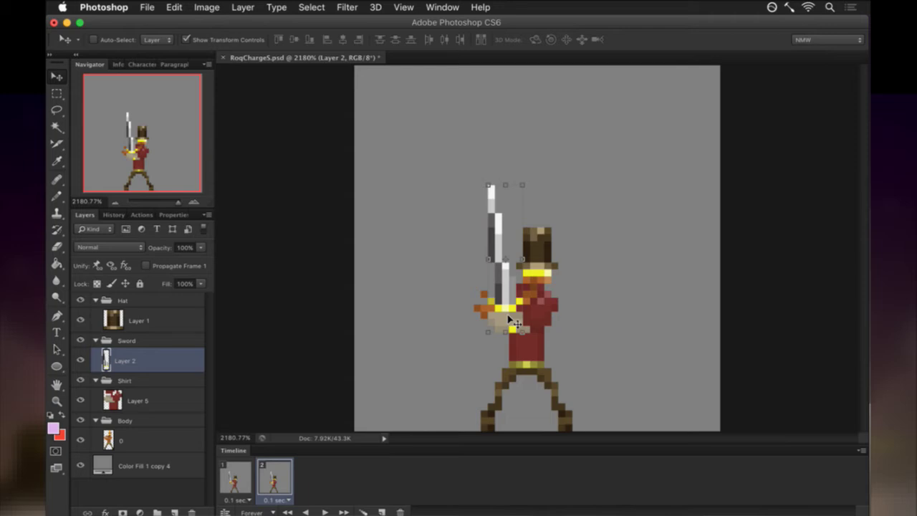
Hide the Shirt and Hat groups in both frames, leaving body layer 0 selected in frame 2.
key("m")
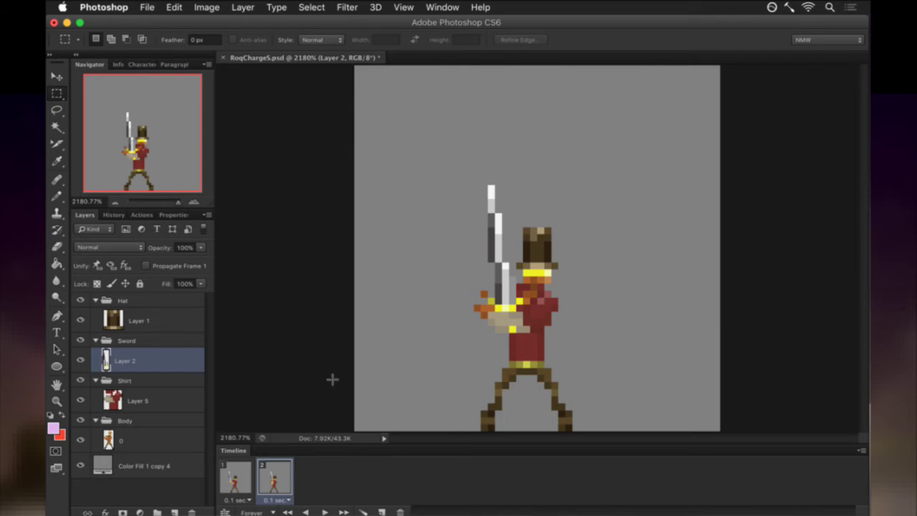
left_click(172, 401)
left_click(80, 380)
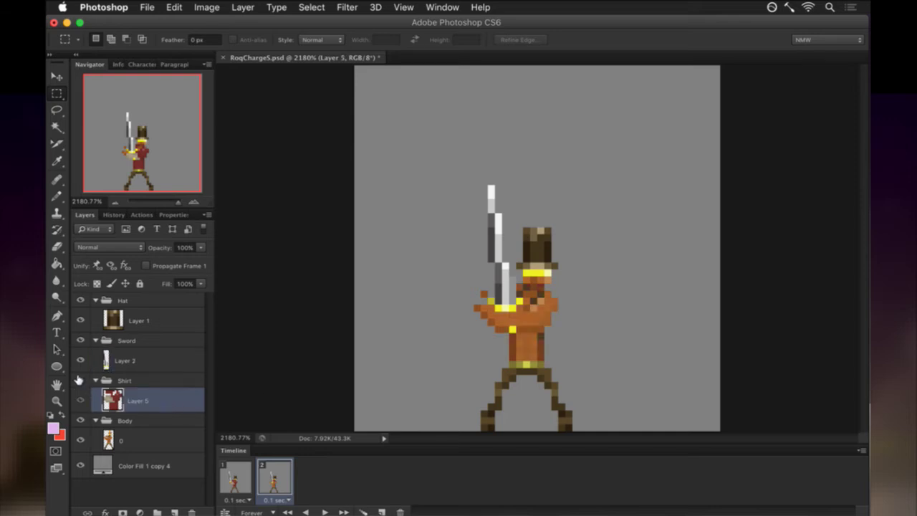
left_click(81, 300)
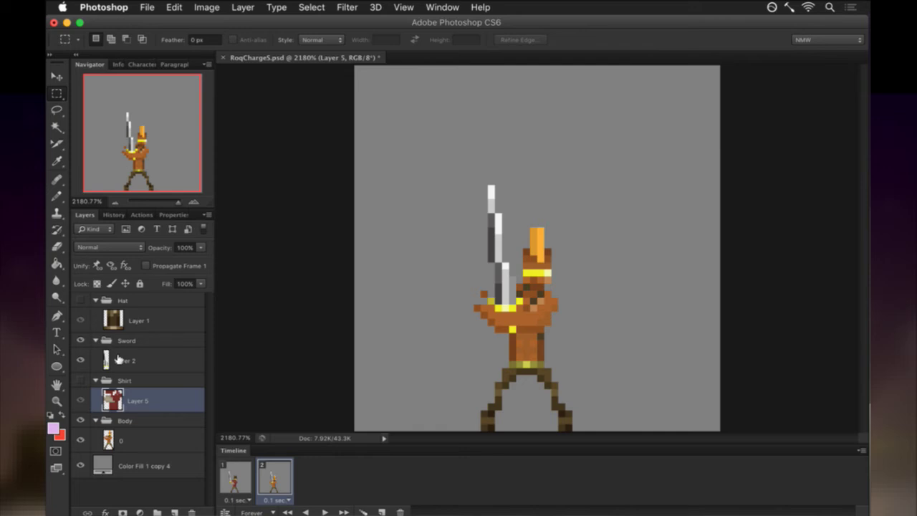
left_click(115, 439)
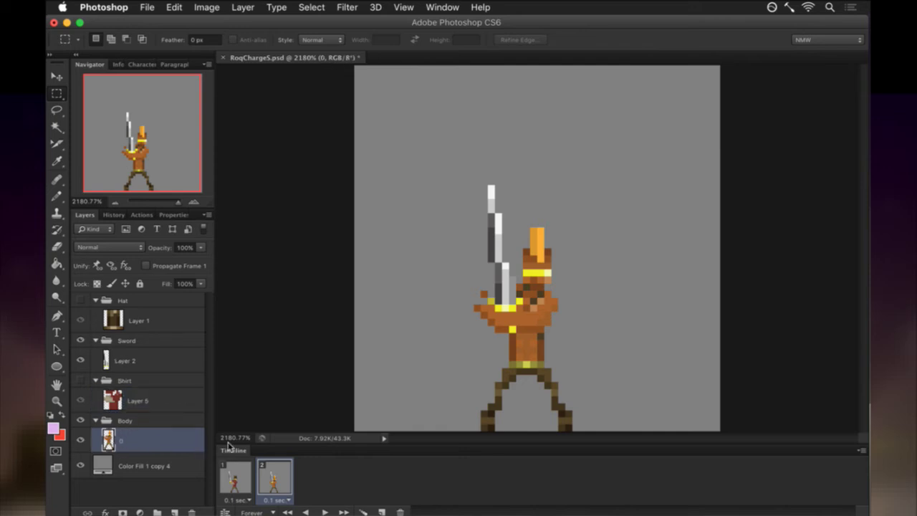
left_click(235, 477)
left_click(80, 380)
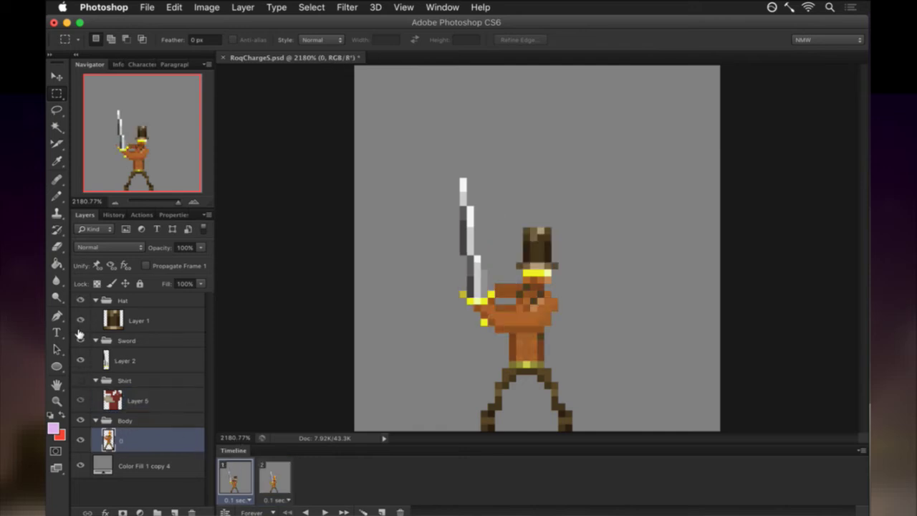
left_click(80, 300)
left_click(275, 478)
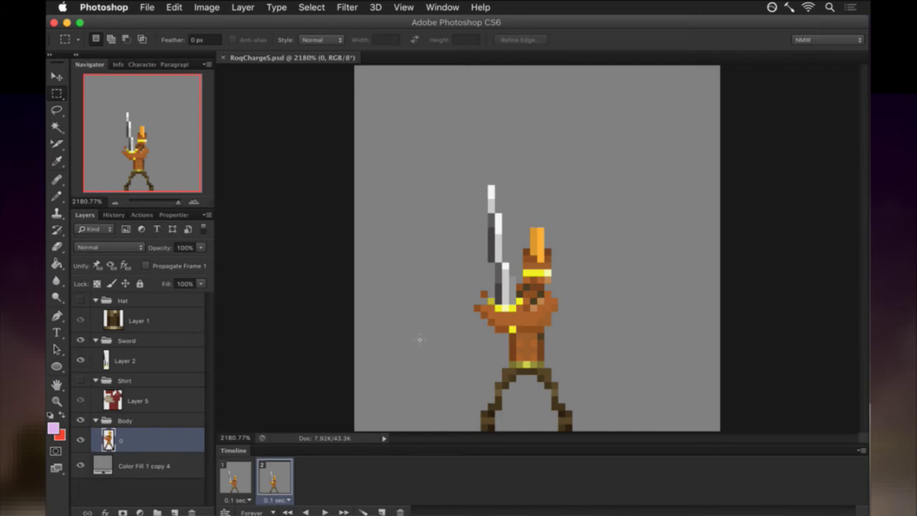
In frame 2, erase the hand pixels beyond the sword hilt and shift the folded forearm block one pixel down and one right.
key("e")
left_click_drag(485, 307, 481, 320)
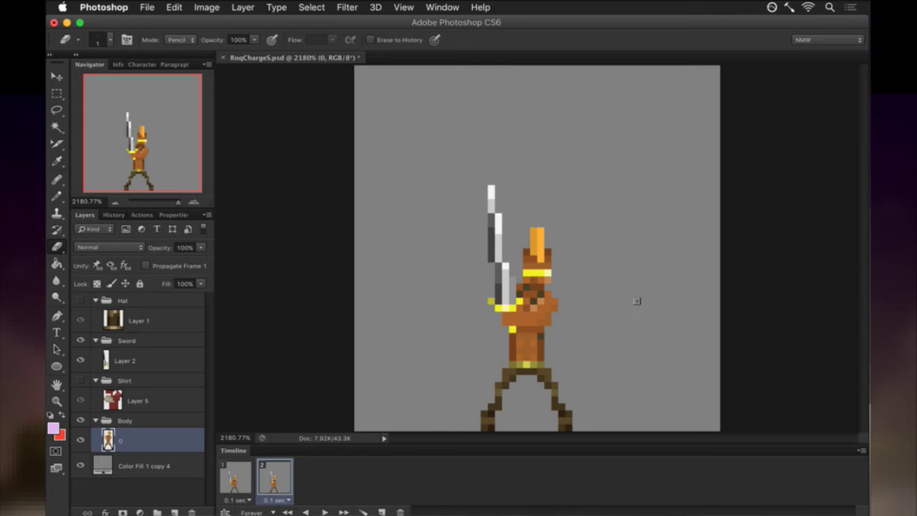
key("m")
left_click_drag(517, 315, 556, 330)
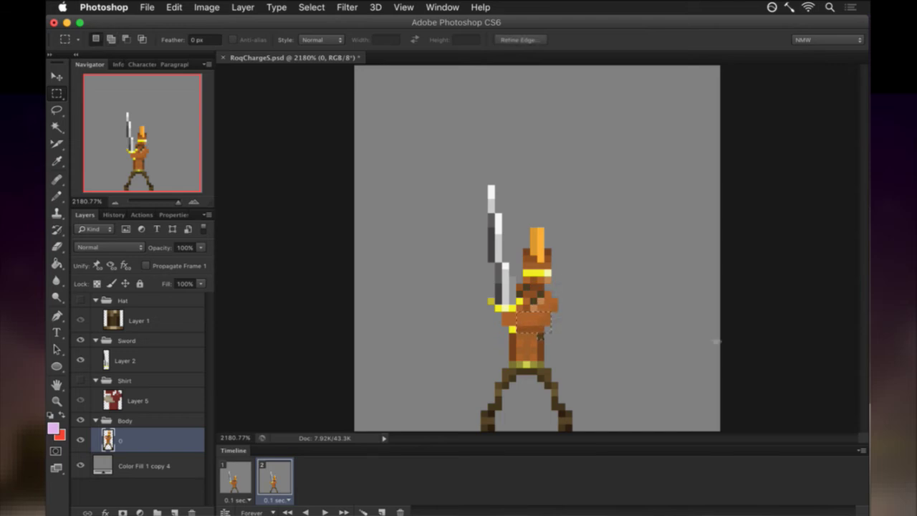
key("v")
key("Down")
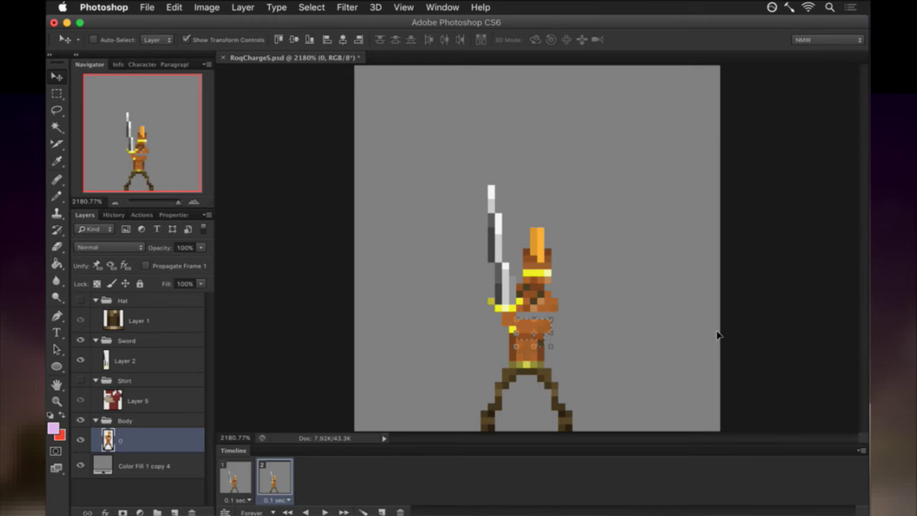
key("Right")
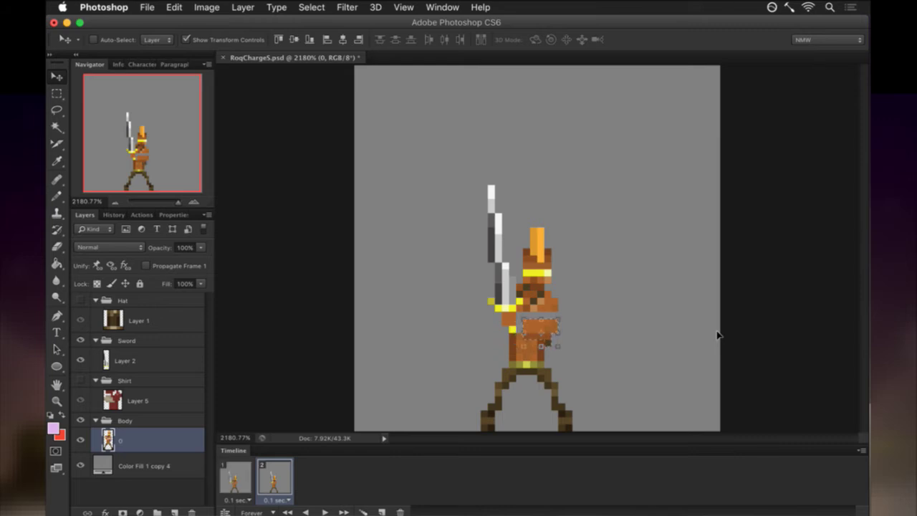
key("m")
key("ctrl+d")
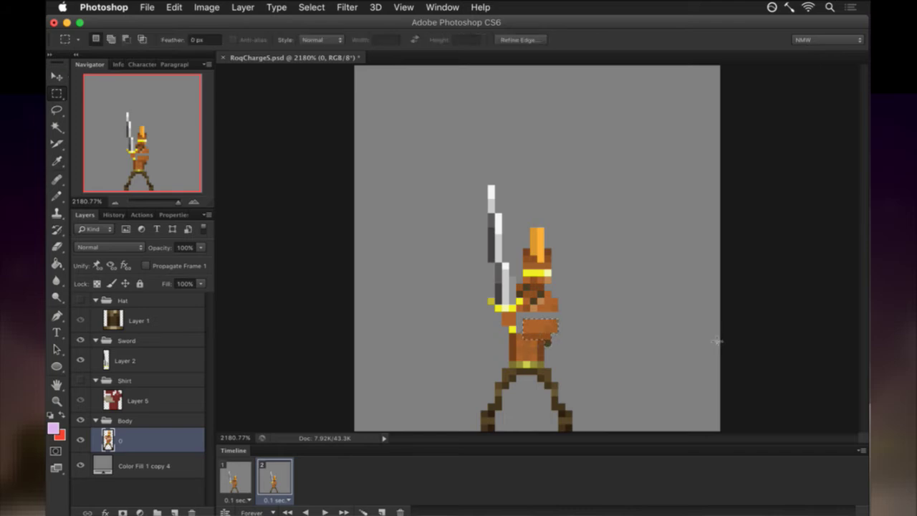
Fill the gap above the shifted forearm and round out the elbow using skin tones sampled from the body.
key("i")
left_click(549, 344)
key("b")
left_click(546, 327)
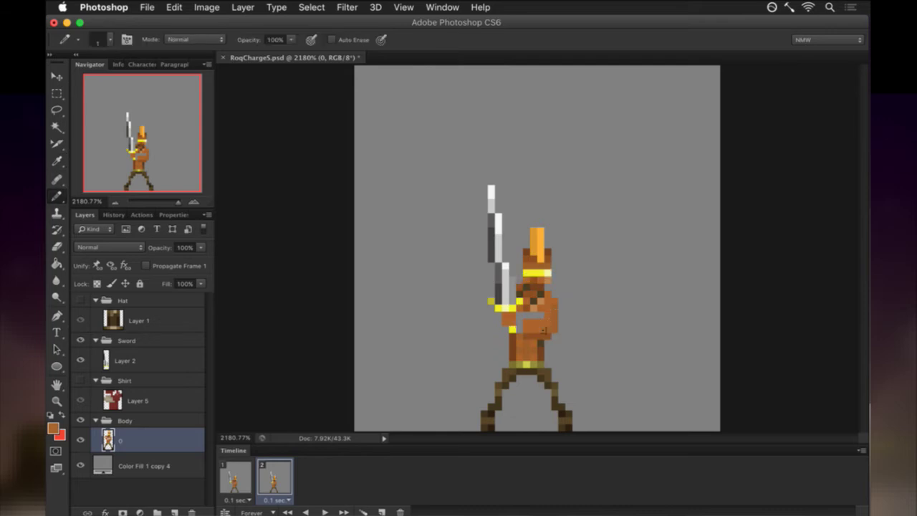
key("i")
left_click(533, 314)
key("b")
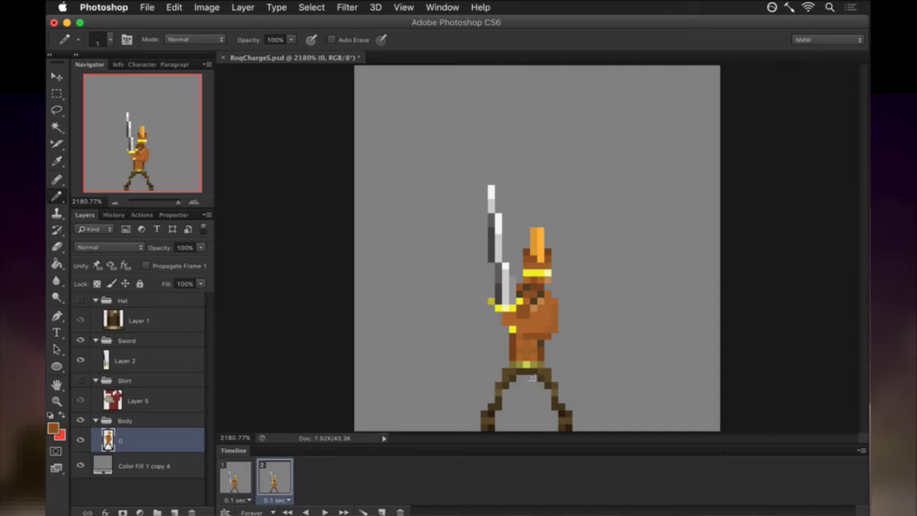
key("i")
left_click(531, 307)
key("b")
key("i")
key("b")
key("i")
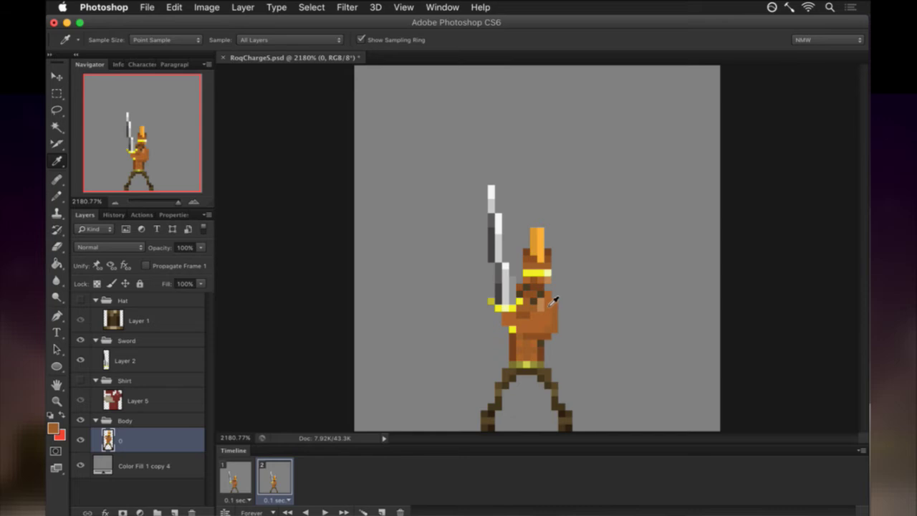
Move the shoulder pixels beside the chest one pixel right and one pixel down, and clear the selection.
key("m")
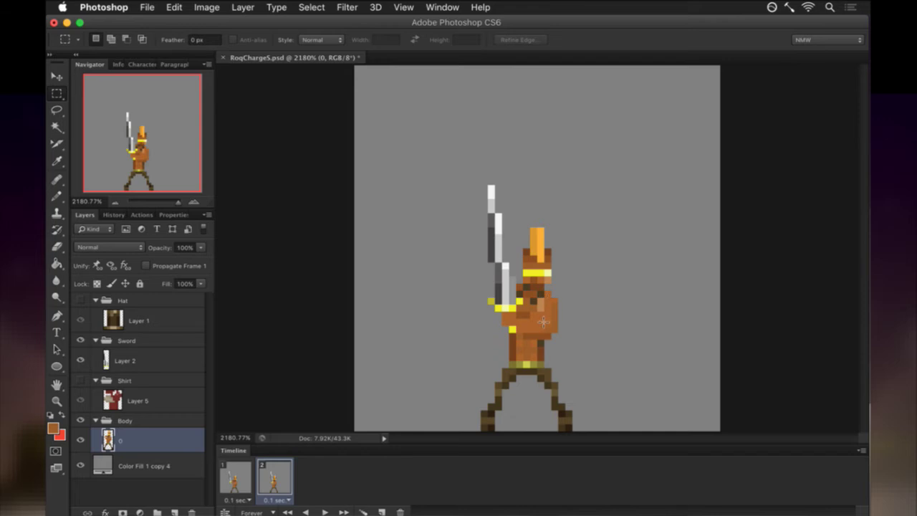
left_click_drag(535, 299, 566, 283)
key("v")
key("Right")
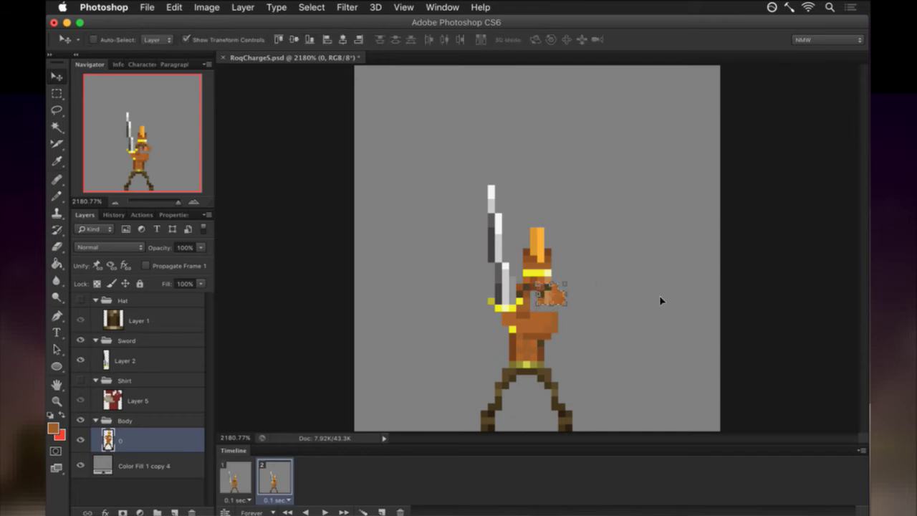
key("Down")
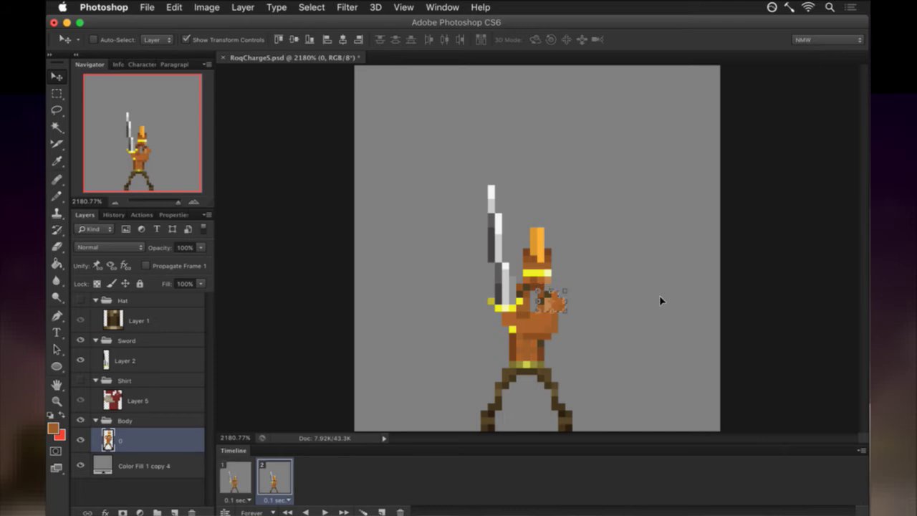
key("m")
key("ctrl+d")
Paint the gap left beside the moved shoulder with skin tones sampled from the body.
key("b")
left_click(546, 301, "alt")
left_click(533, 316, "alt")
left_click(534, 307)
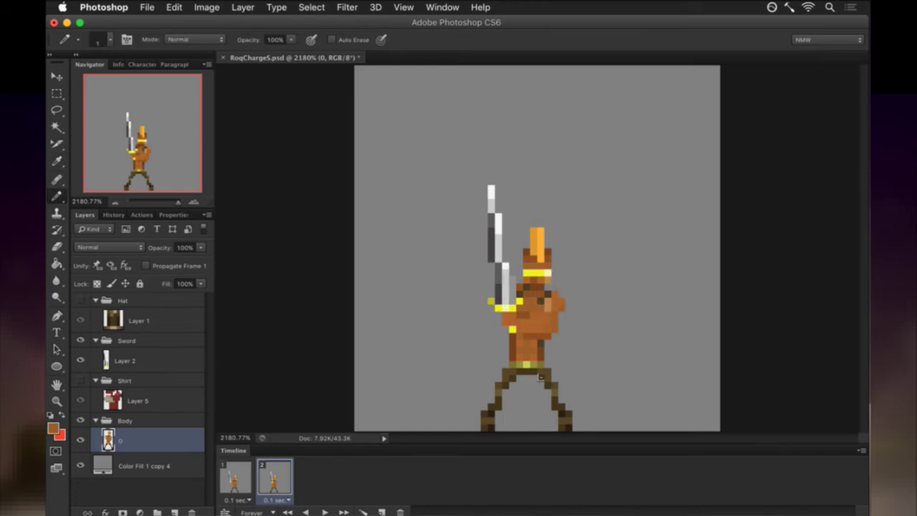
Refine the shading on the chest and folded forearm and extend the hand under the hilt with sampled skin tones.
left_click(530, 321, "alt")
left_click(541, 315)
key("alt")
key("alt")
left_click(563, 326, "alt")
left_click(534, 325, "alt")
left_click(542, 320, "alt")
key("alt")
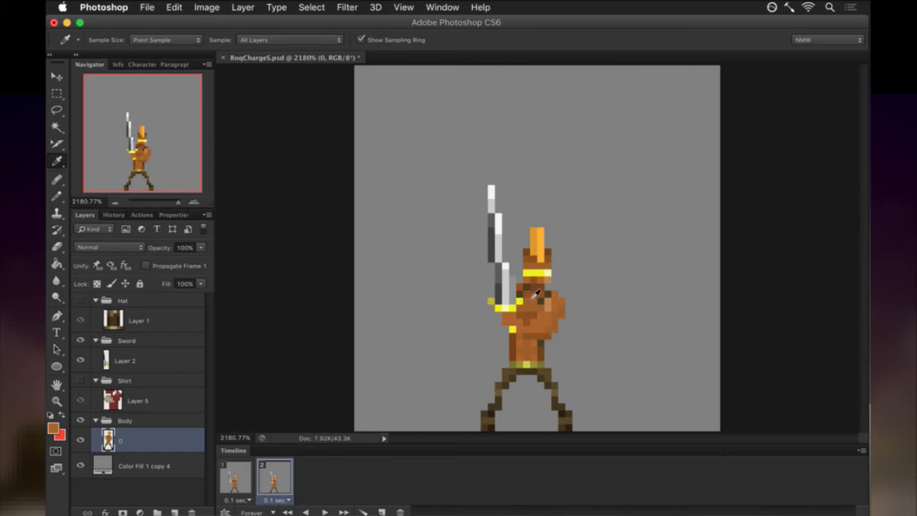
left_click(524, 299, "alt")
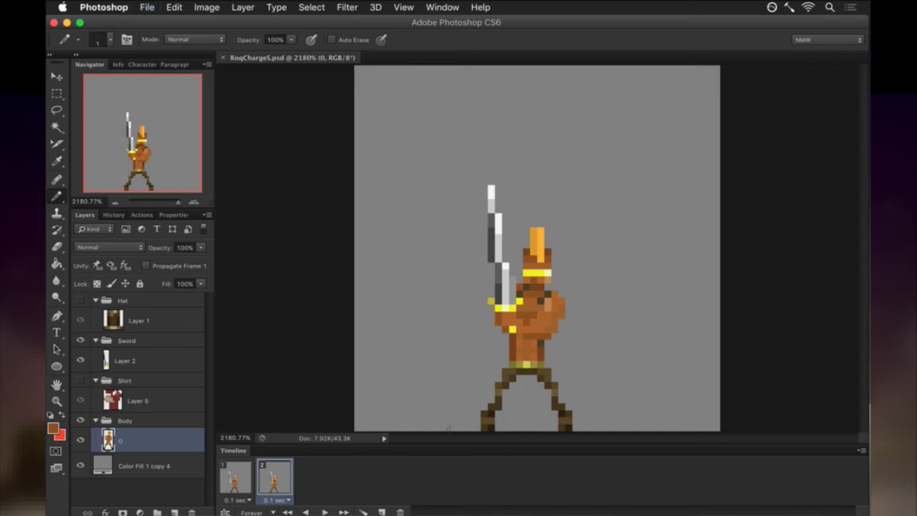
Compare the body pose in animation frames 1 and 2, ending on frame 1.
left_click(243, 477)
left_click(271, 478)
left_click(242, 477)
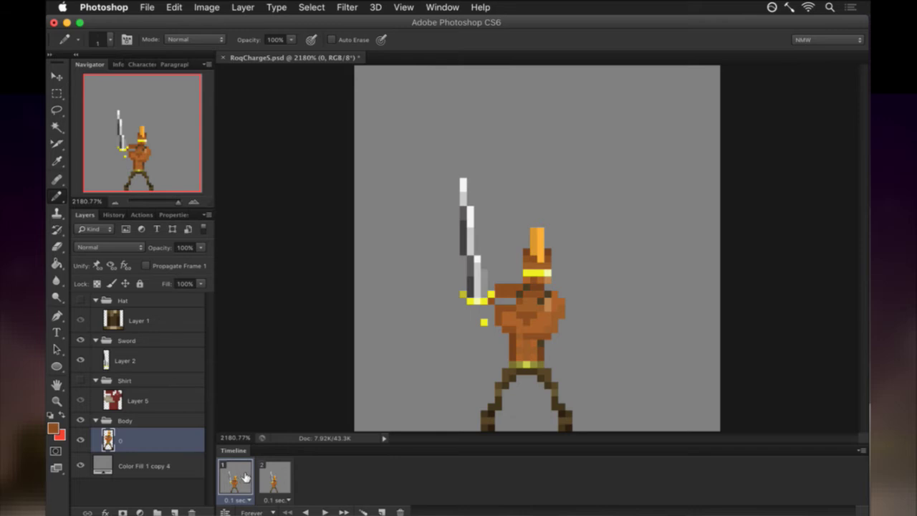
left_click(153, 9)
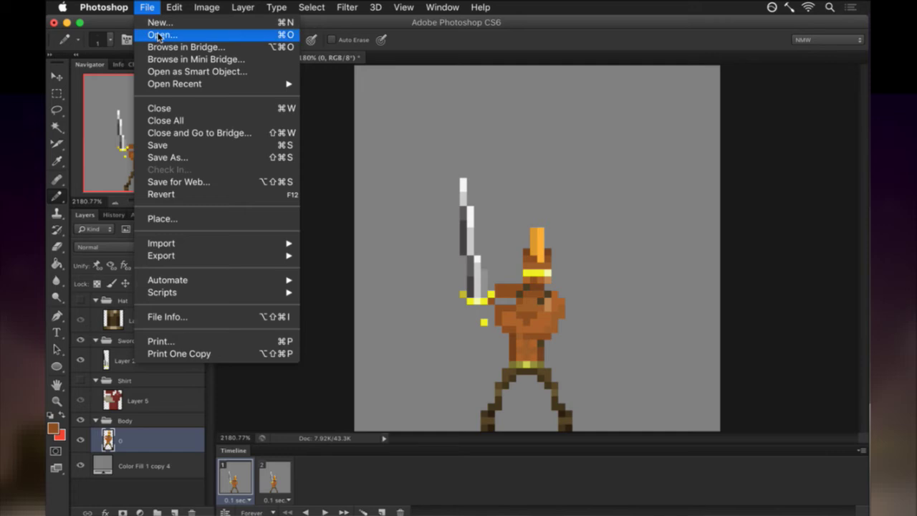
left_click(160, 36)
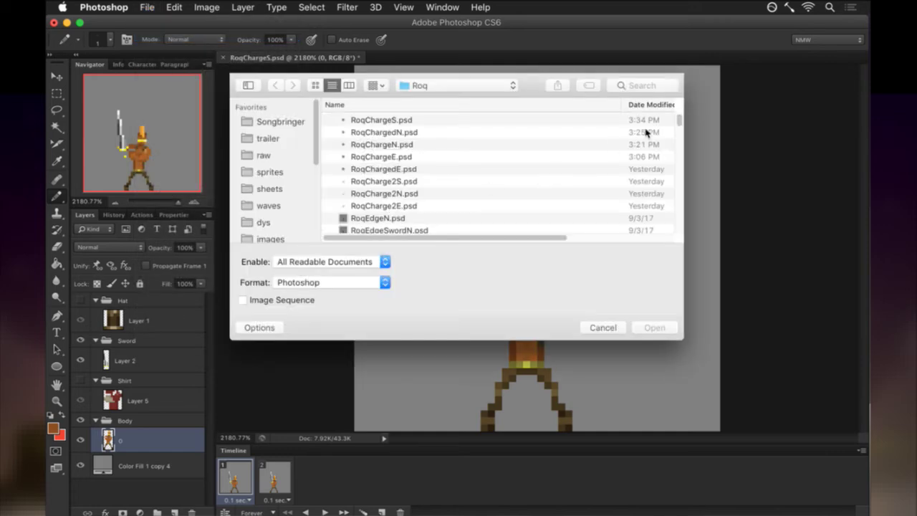
left_click_drag(679, 119, 680, 163)
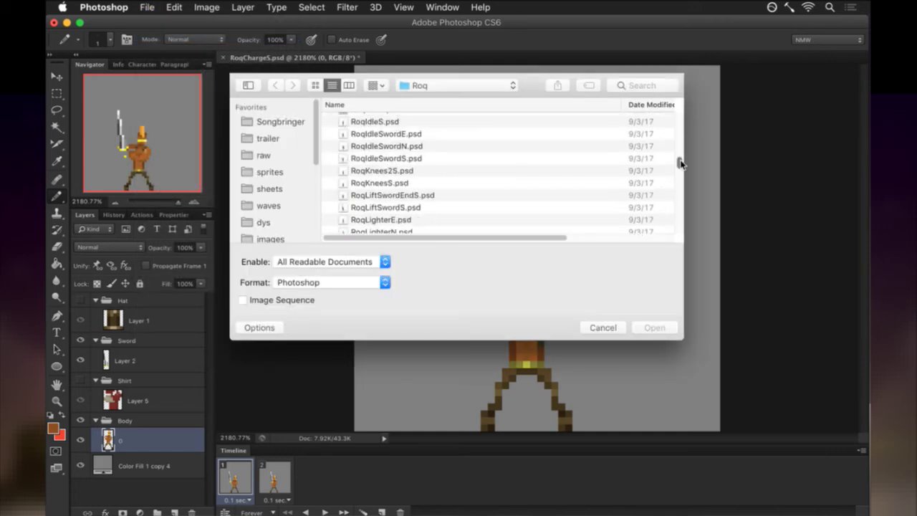
double_click(452, 122)
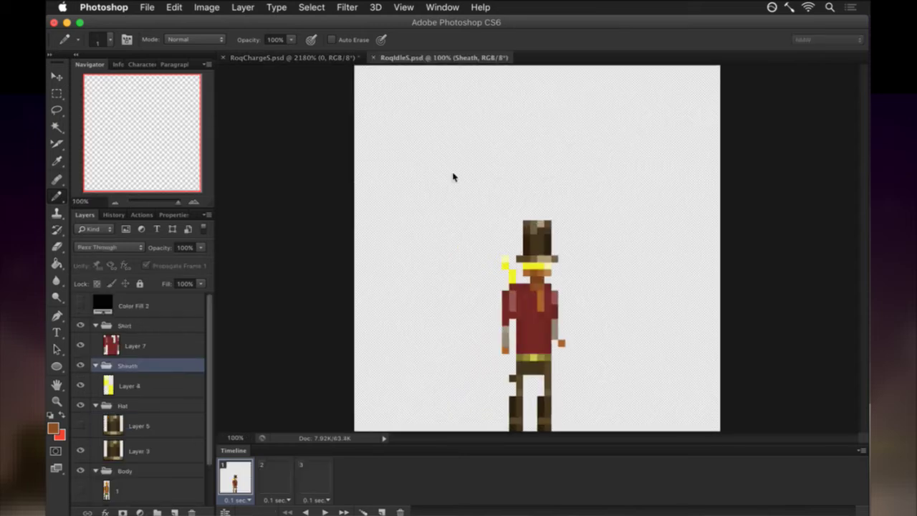
key("super+w")
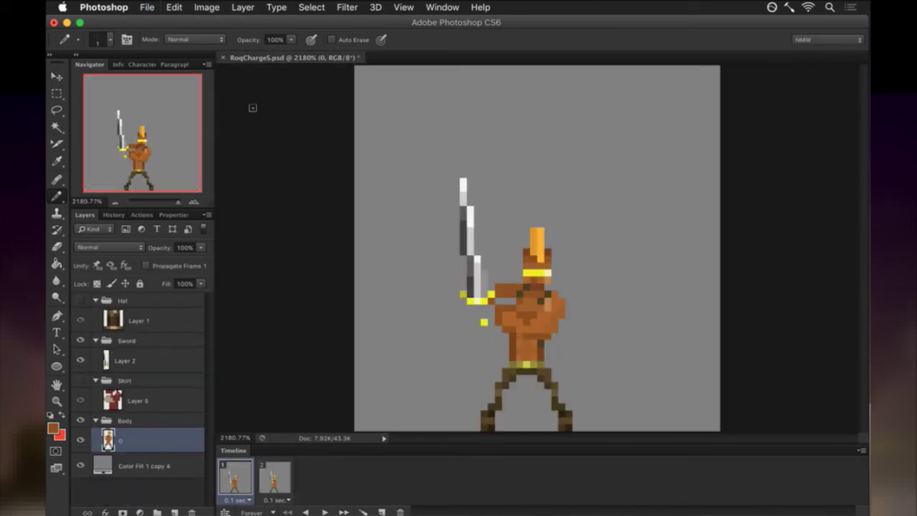
Open RoqIdleSwordS.psd from the Roq folder as the source of the original body.
left_click(146, 7)
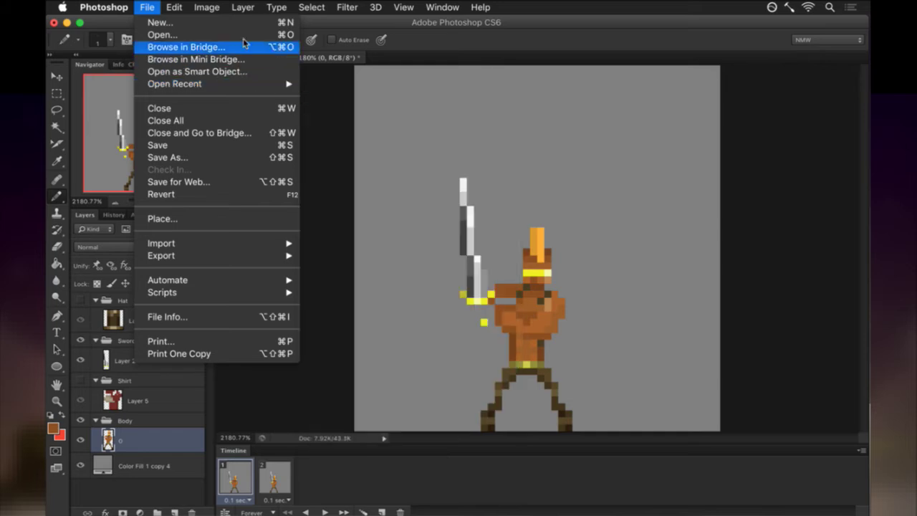
left_click(240, 35)
left_click_drag(678, 126, 674, 162)
scroll(673, 162, "up", 1)
left_click(409, 210)
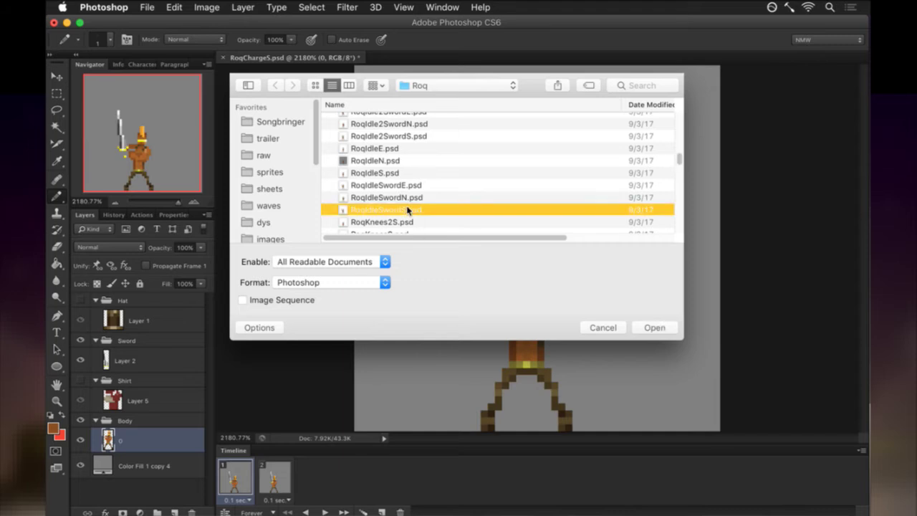
double_click(419, 212)
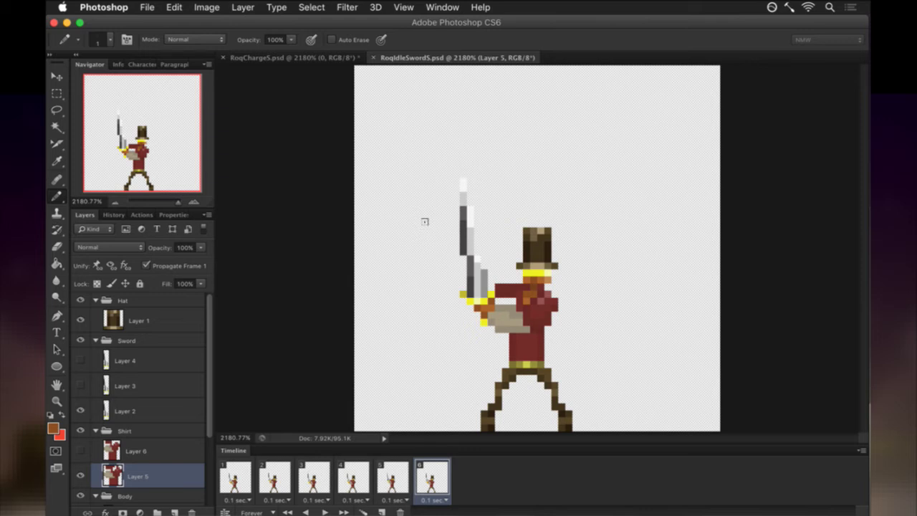
Back in RoqChargeS.psd, check the Shirt group against the reworked body in frame 1, leaving the group hidden.
left_click(321, 58)
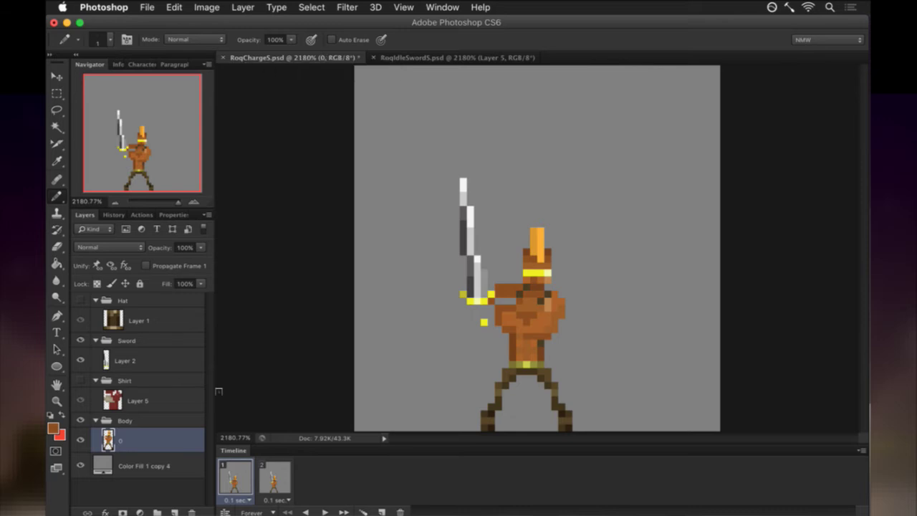
left_click(79, 379)
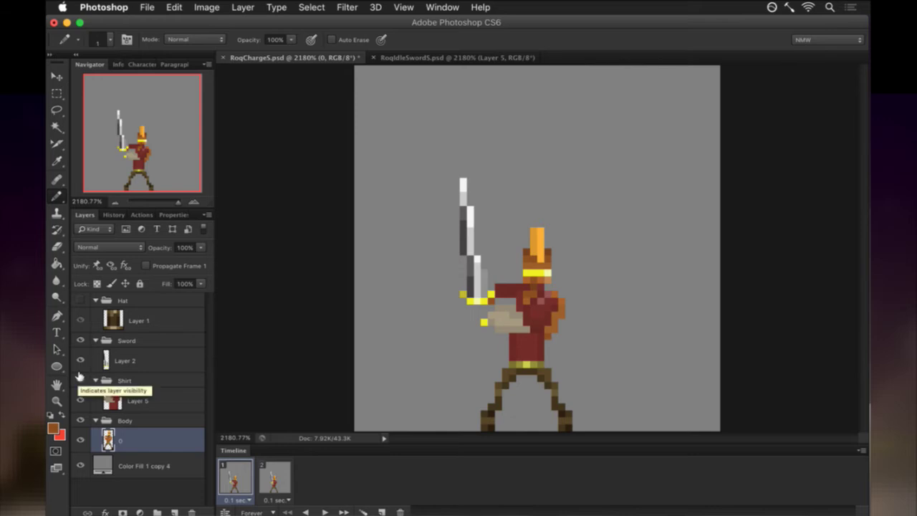
left_click(79, 379)
left_click(79, 379)
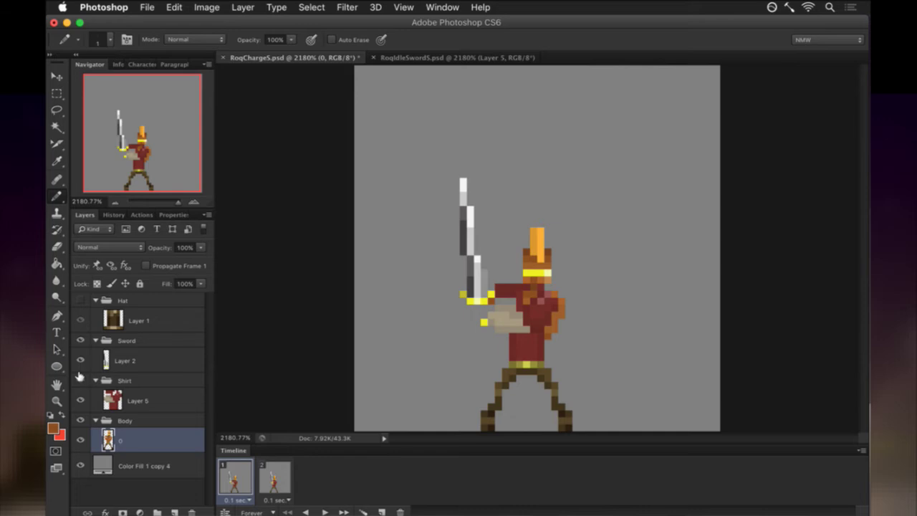
left_click(80, 379)
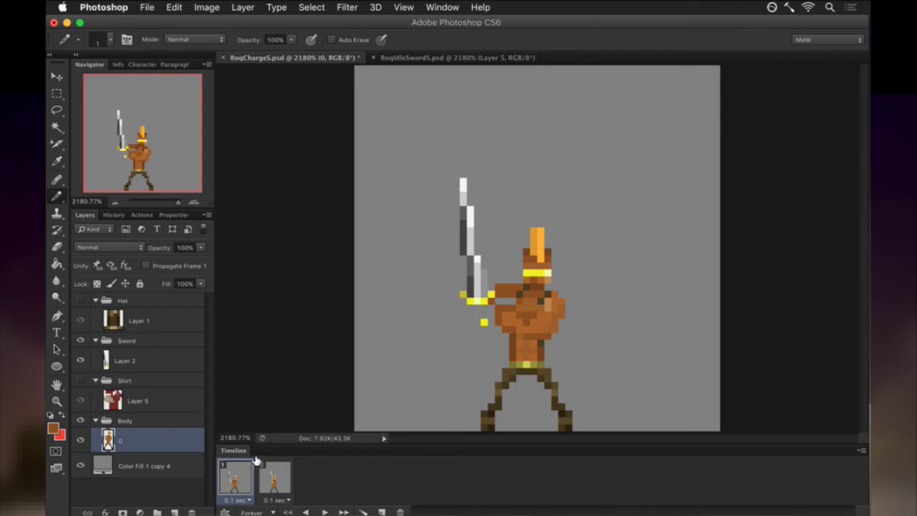
Duplicate body layer 0 and hide the original layer 0 in frame 2.
key("super+j")
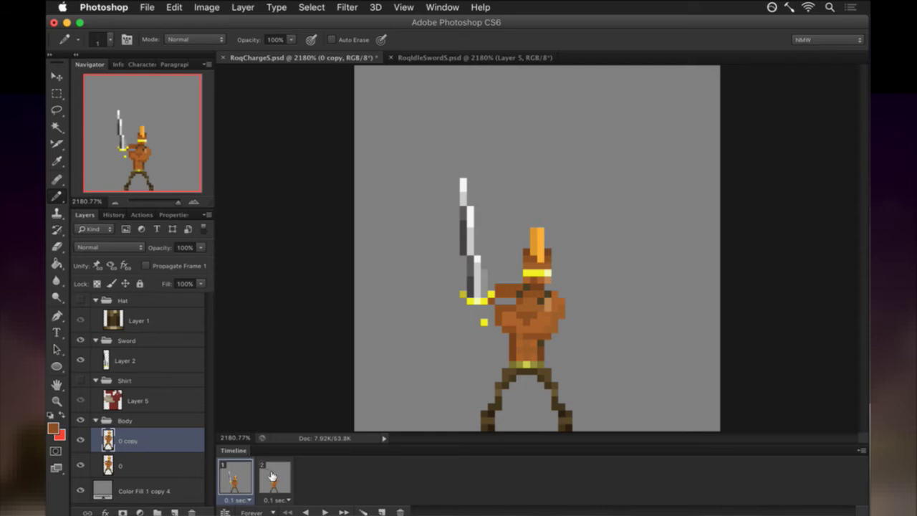
left_click(273, 476)
left_click(80, 465)
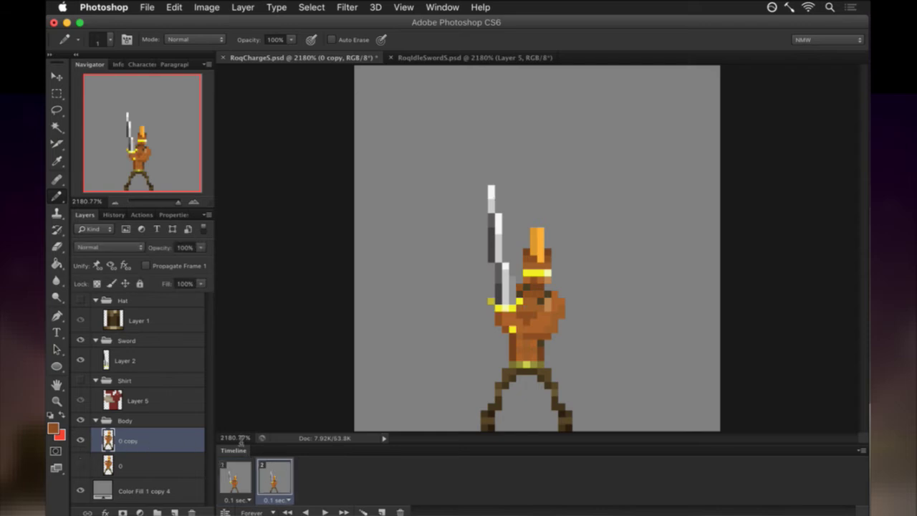
Copy body layer 0 from RoqIdleSwordS.psd into RoqChargeS.psd and align it with the existing body in frame 2.
left_click(428, 59)
scroll(208, 426, "down", 2)
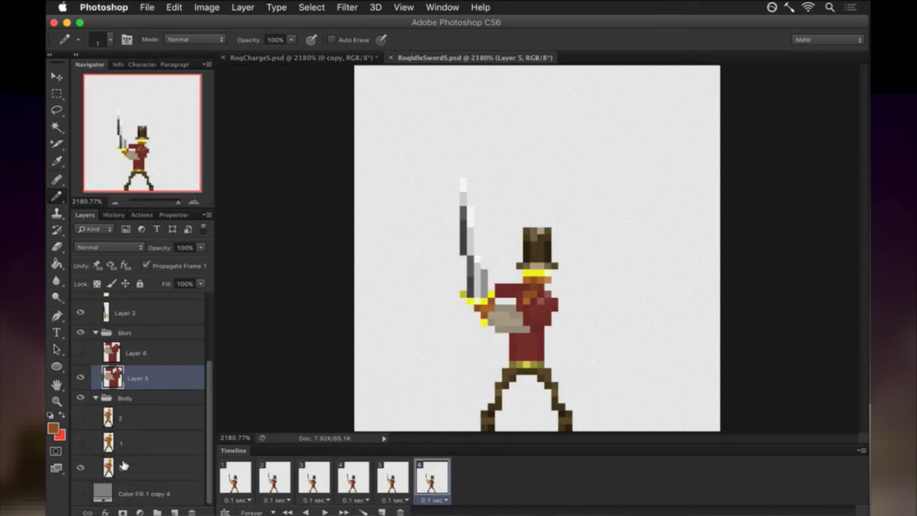
left_click(123, 466)
key("super+a")
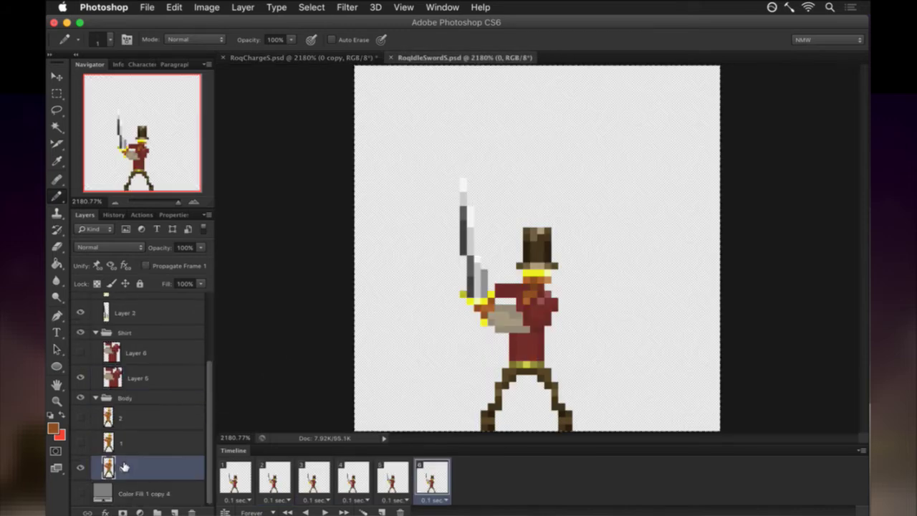
left_click(315, 61)
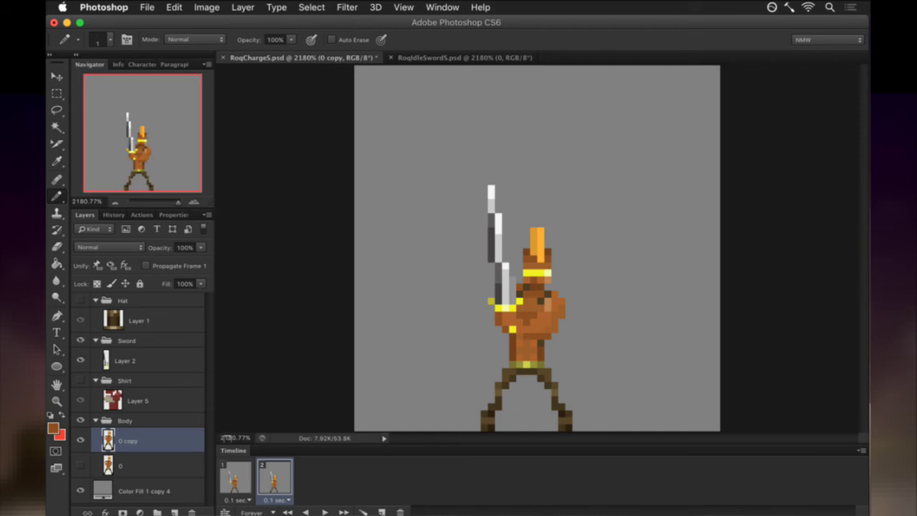
key("super+v")
key("v")
left_click_drag(539, 213, 519, 290)
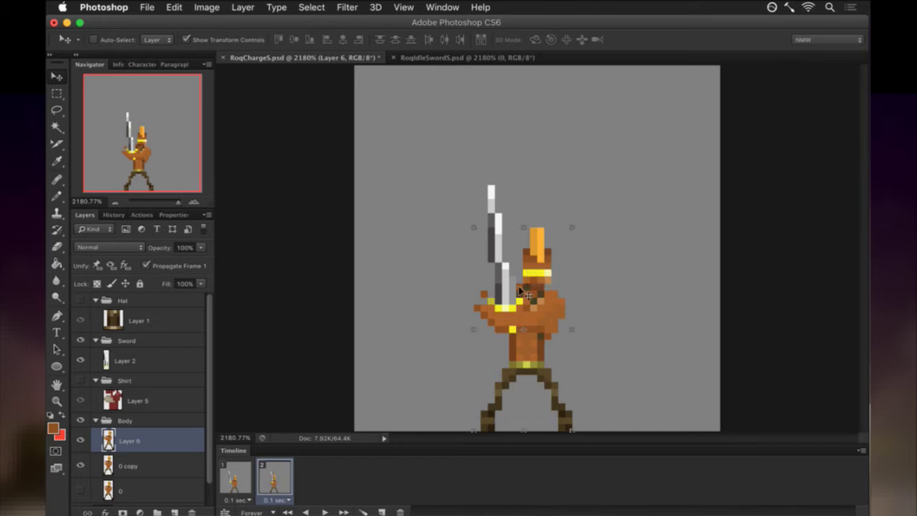
Place the pasted body layer beneath 0 copy and rename it 0.
left_click_drag(108, 491, 109, 476)
double_click(132, 466)
type("0")
key("Return")
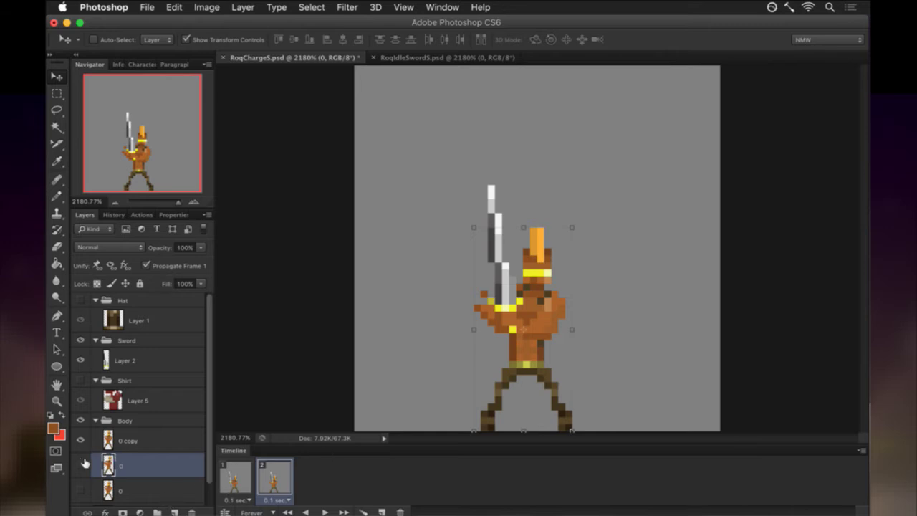
In frame 1, show the new body layer 0 and move it down into alignment with the old body.
left_click(240, 477)
left_click(81, 465)
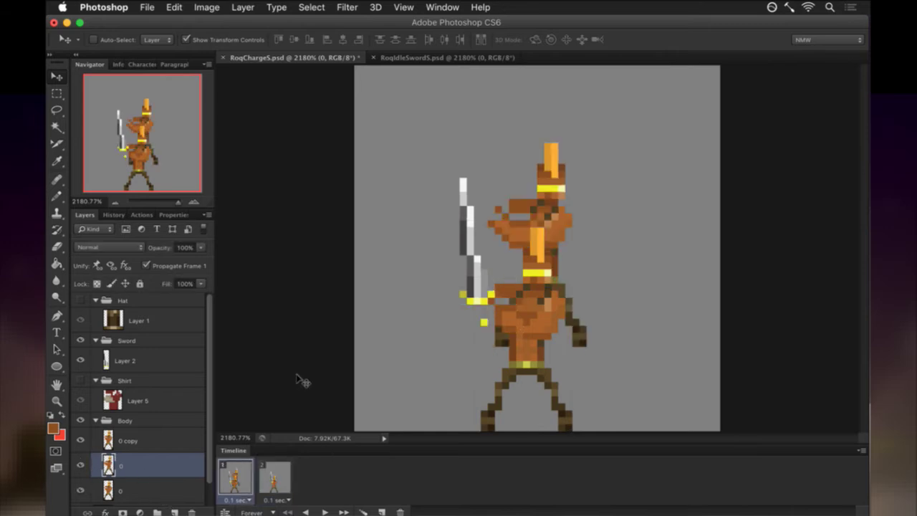
left_click_drag(566, 215, 552, 300)
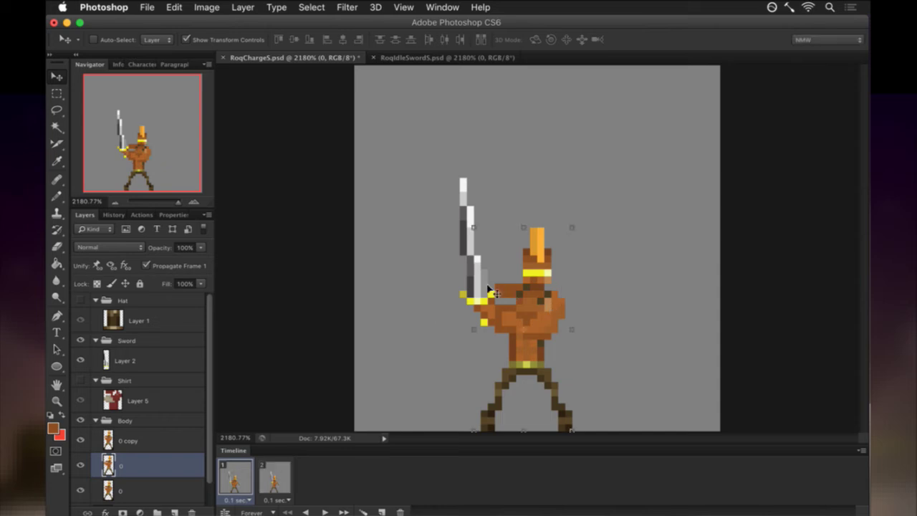
Delete the old layer 0 at the bottom of the Body group and hide 0 copy in frame 1.
left_click_drag(126, 487, 191, 513)
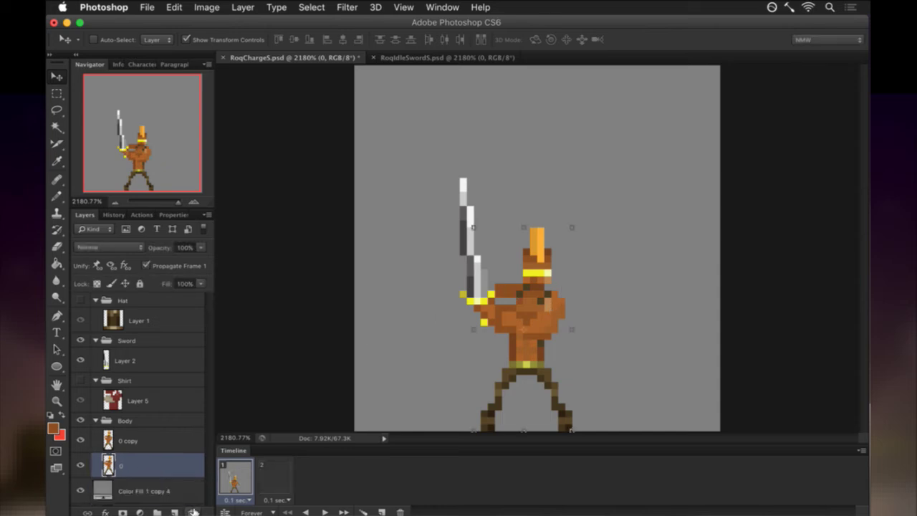
left_click(79, 436)
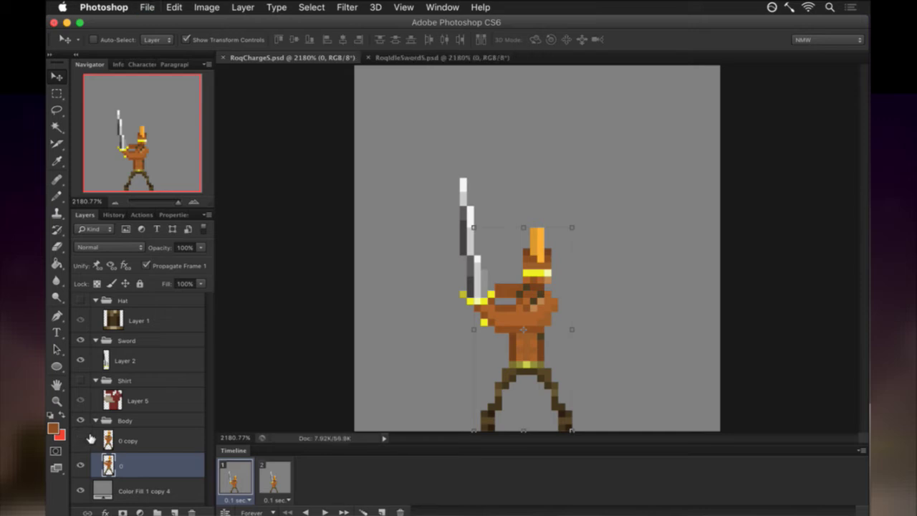
left_click(269, 472)
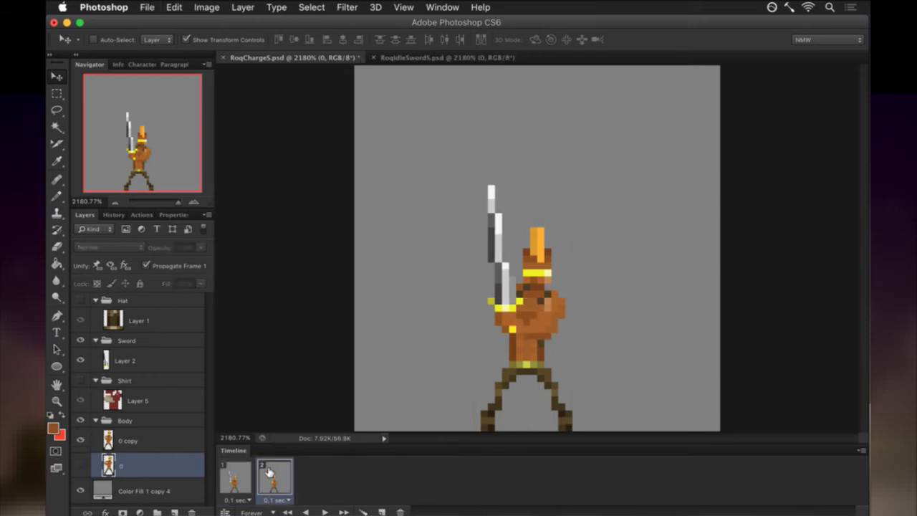
left_click(235, 478)
In frame 2, shift the head on body layer 0 copy one pixel left and compare it with frame 1.
left_click(285, 479)
left_click(117, 440)
key("m")
left_click_drag(516, 213, 566, 283)
key("v")
key("Left")
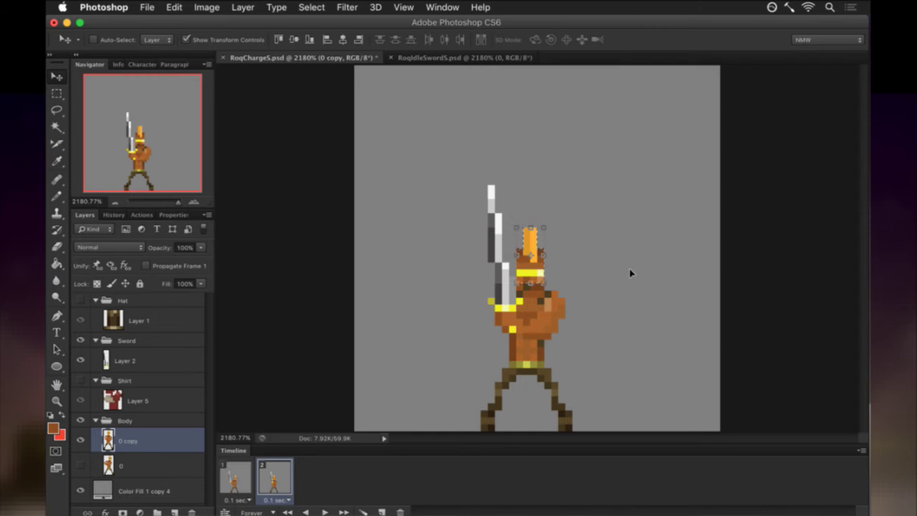
key("m")
left_click(233, 476)
left_click(276, 480)
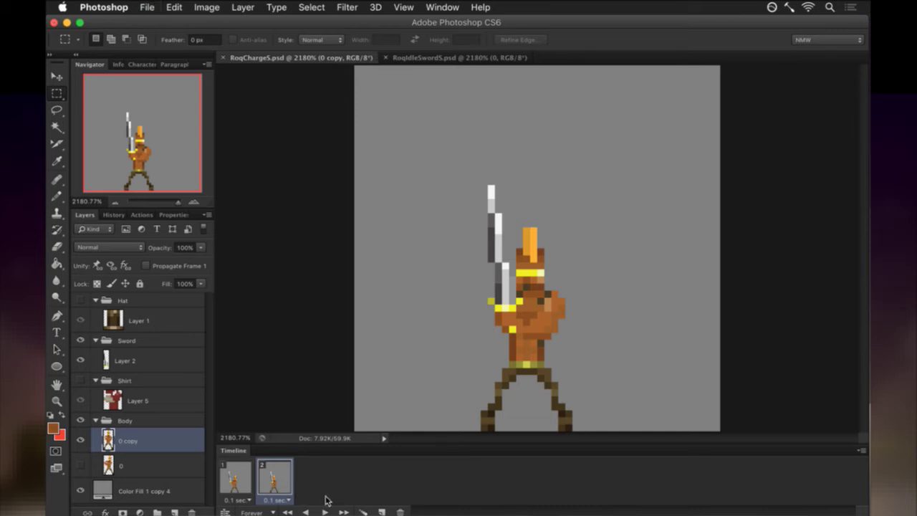
Add a third animation frame and duplicate body layer 0 copy for it, hiding the original 0 copy there.
left_click(379, 512)
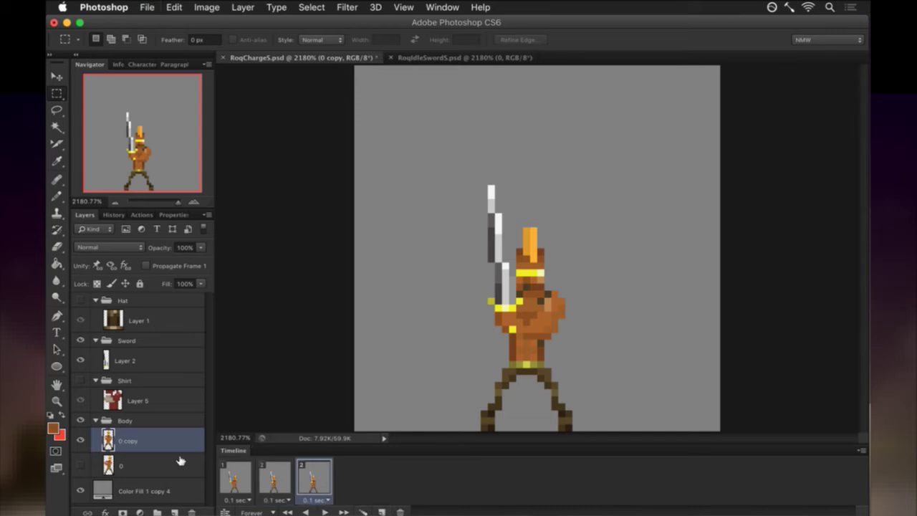
key("super+j")
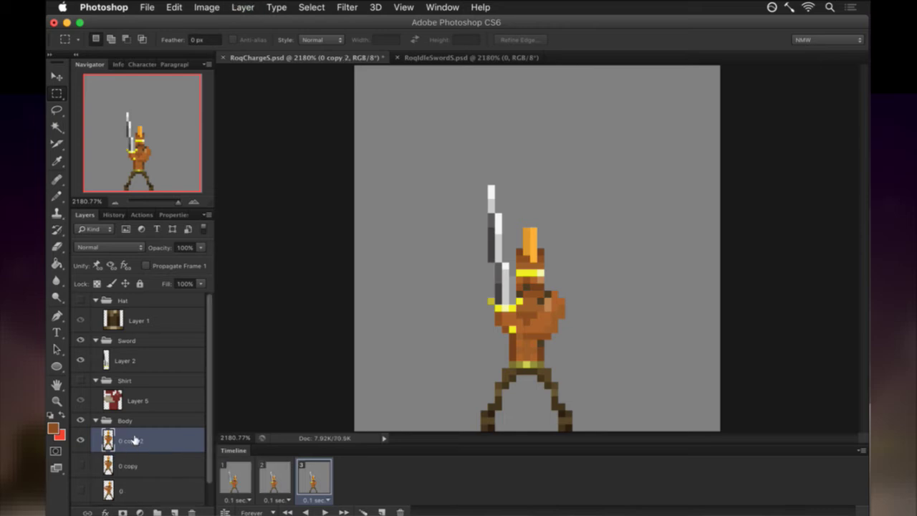
Compare the body poses across frames 1, 2 and 3.
left_click(152, 400)
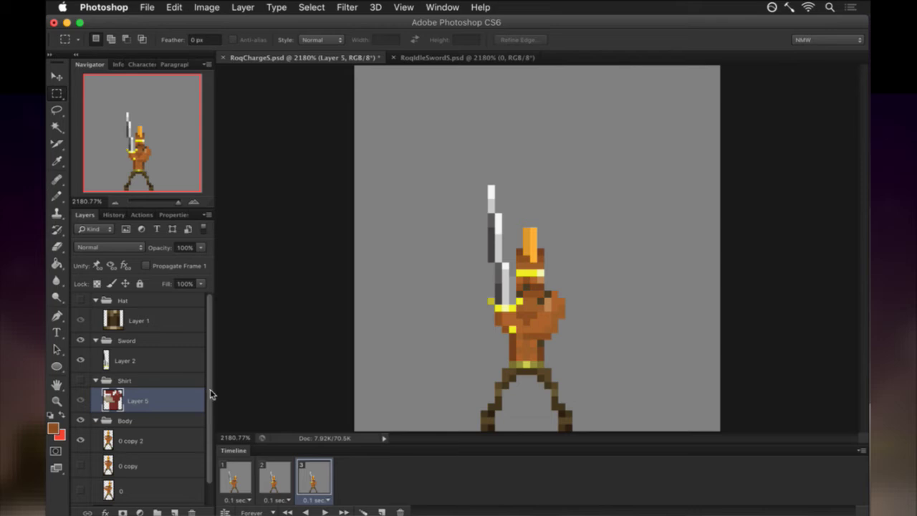
scroll(208, 394, "down", 1)
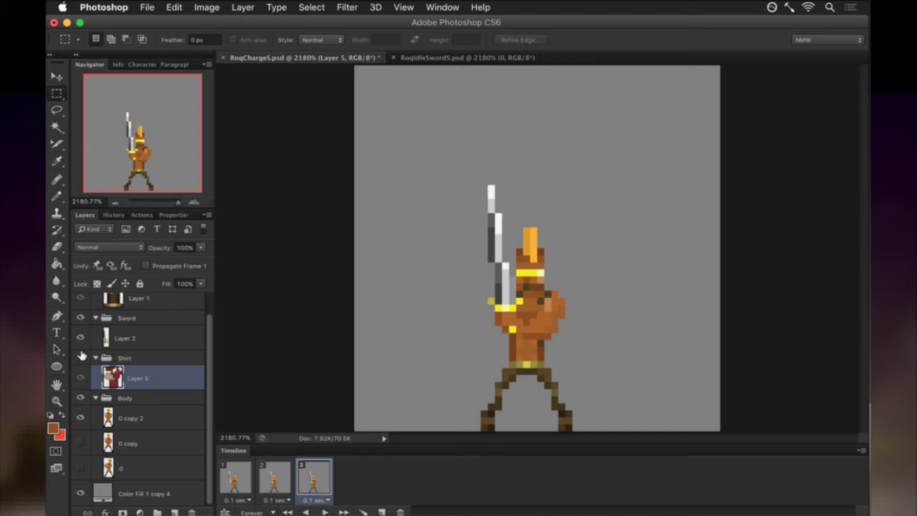
left_click(241, 482)
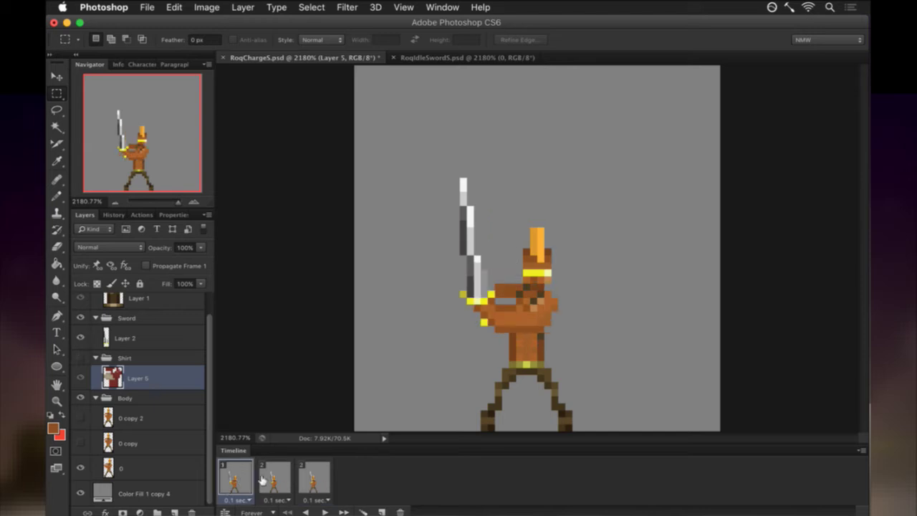
left_click(280, 480)
left_click(314, 480)
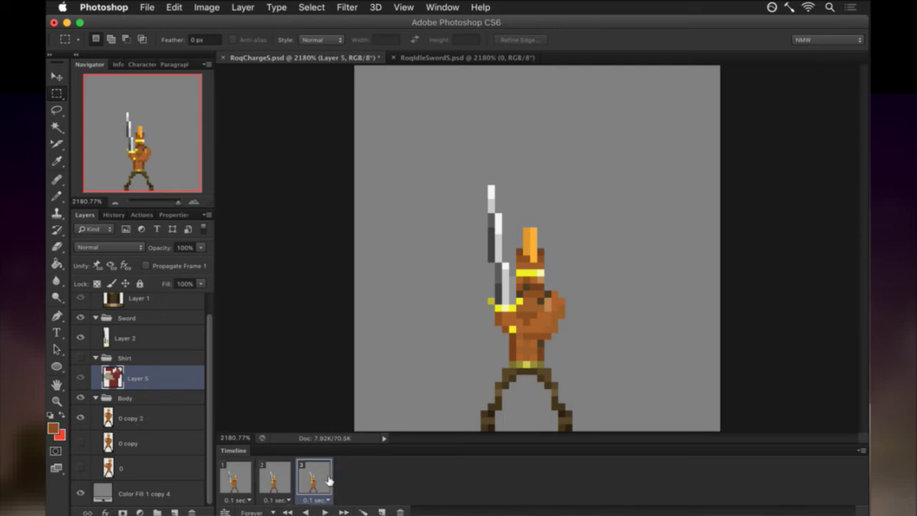
left_click(152, 418)
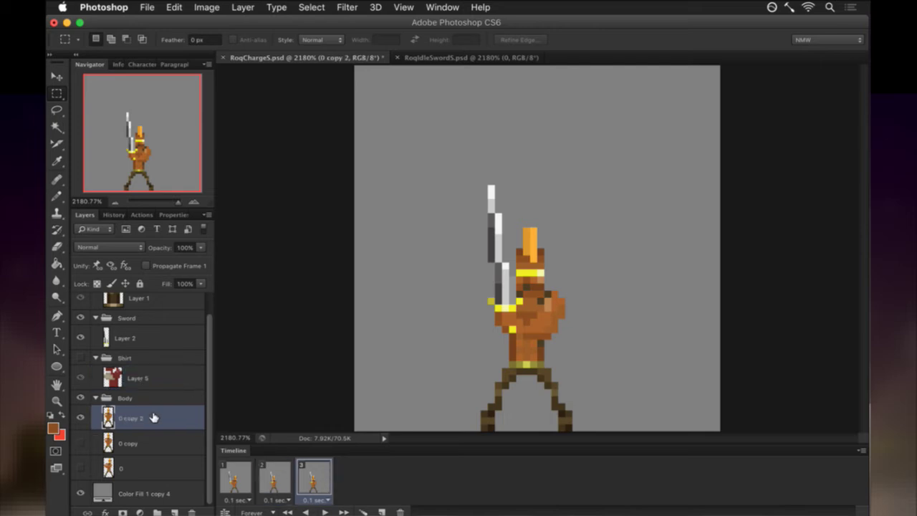
scroll(112, 394, "up", 1)
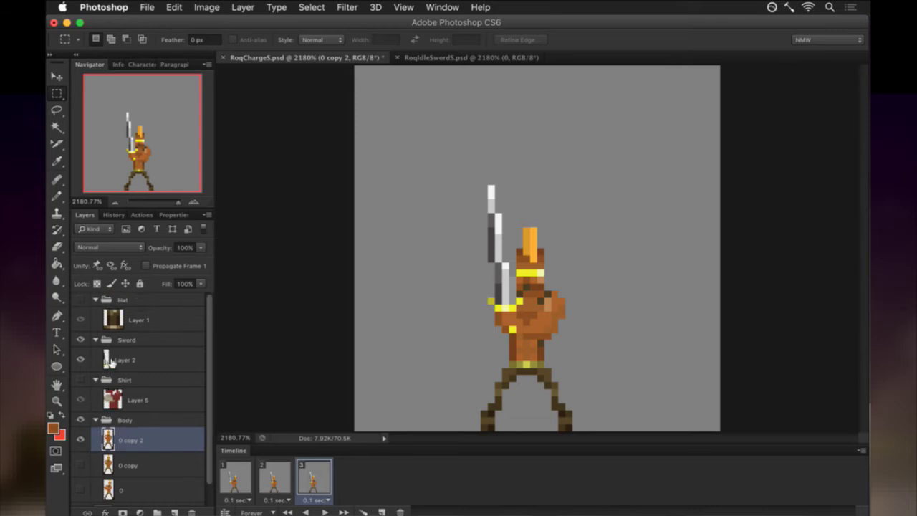
In frame 2, duplicate the sword's Layer 2 and hide the original.
left_click(111, 362)
left_click(236, 478)
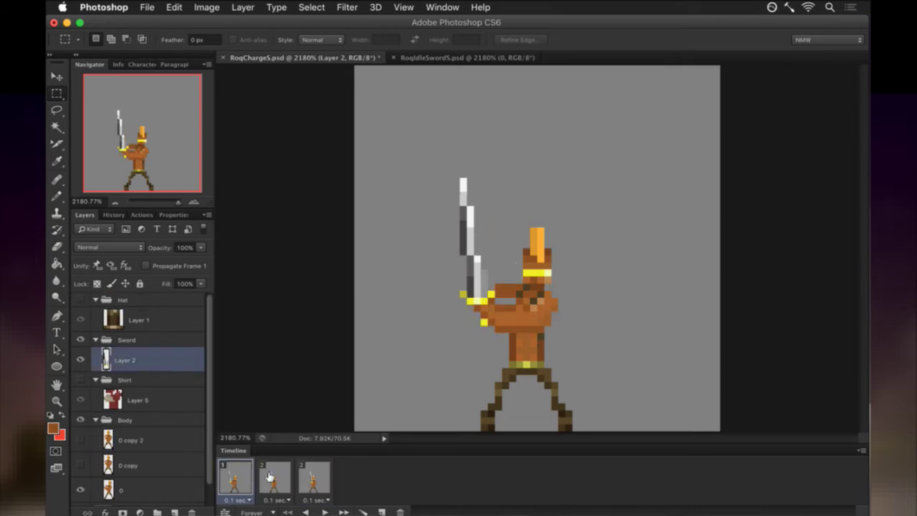
left_click(270, 476)
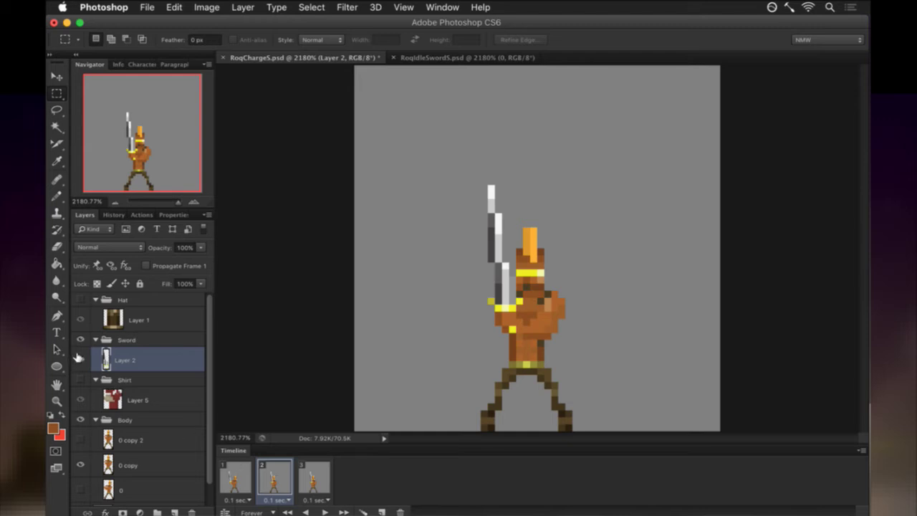
key("super+j")
left_click(80, 385)
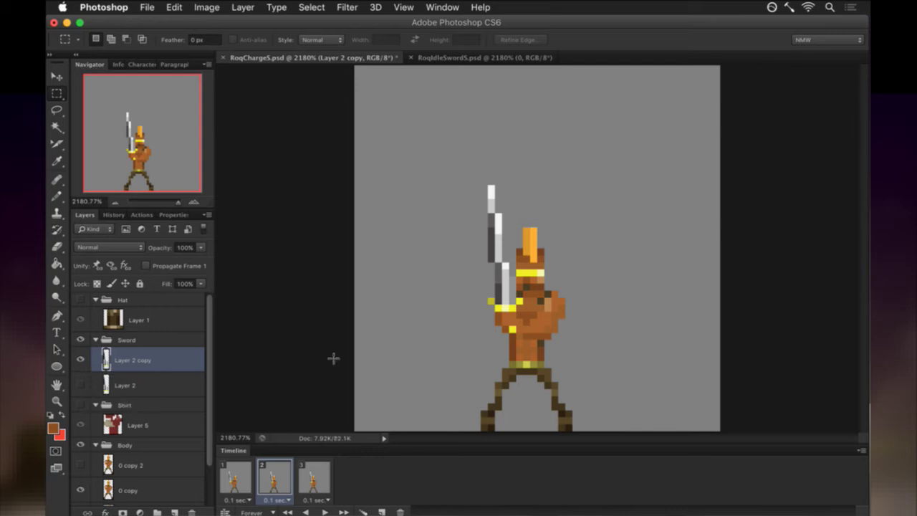
Straighten the blade on Layer 2 copy by shifting its upper section one pixel right, plus the tip one more pixel right.
left_click_drag(466, 184, 510, 261)
key("v")
key("Right")
key("m")
left_click_drag(473, 172, 504, 208)
key("v")
key("Right")
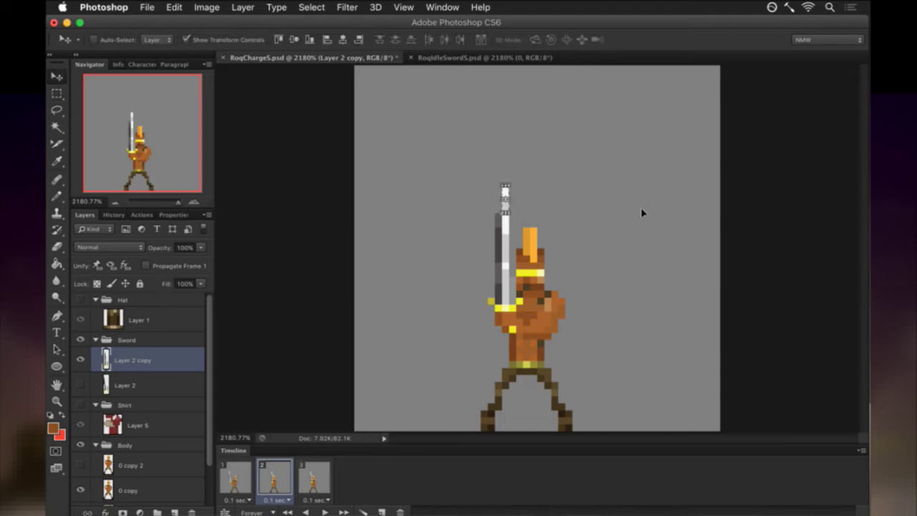
key("ctrl+d")
Move the sword's yellow pommel pixel one pixel left, centring it under the hilt, and save the file.
key("i")
left_click(515, 317)
key("b")
left_click(505, 328)
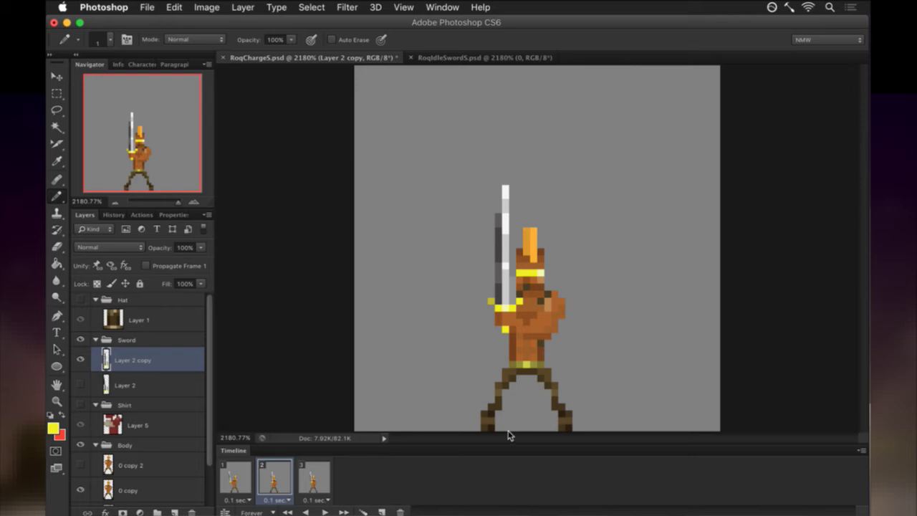
key("cmd+s")
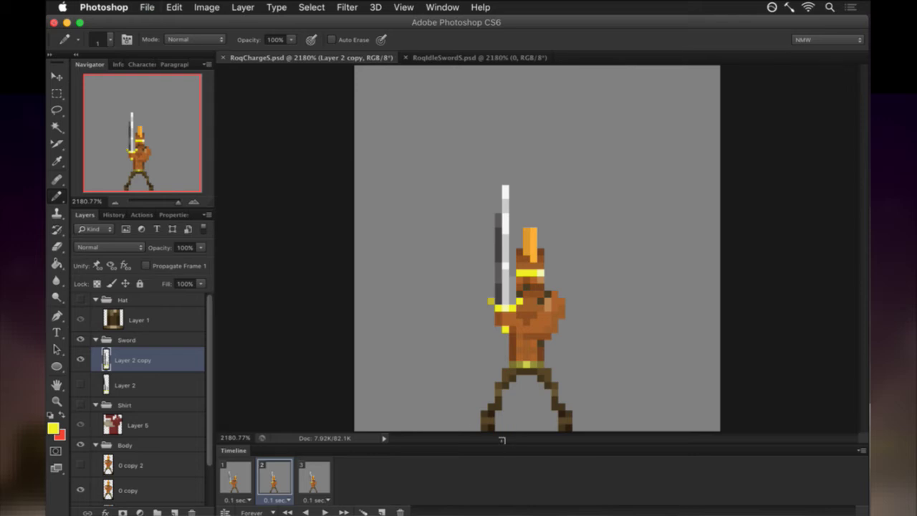
Review the three frames and, in frame 3, show sword Layer 2 copy in place of Layer 2.
left_click(235, 479)
left_click(289, 480)
left_click(310, 478)
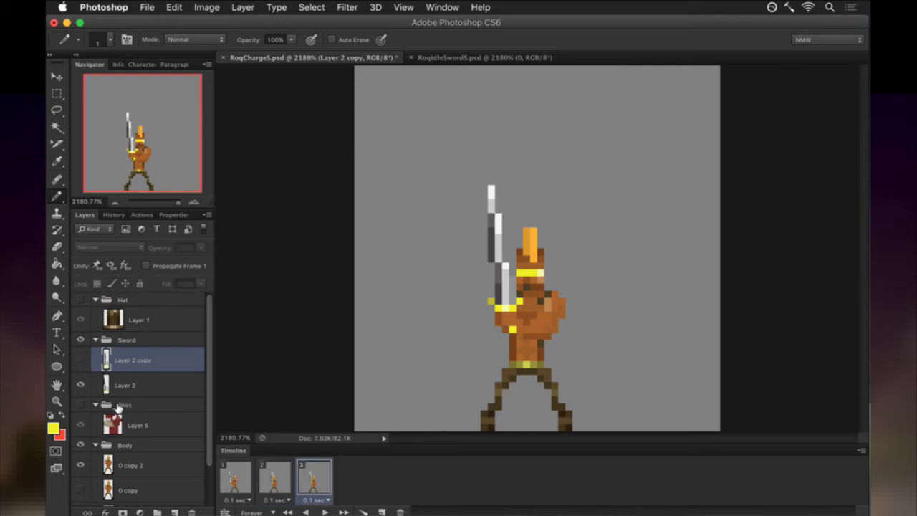
left_click(82, 359)
key("v")
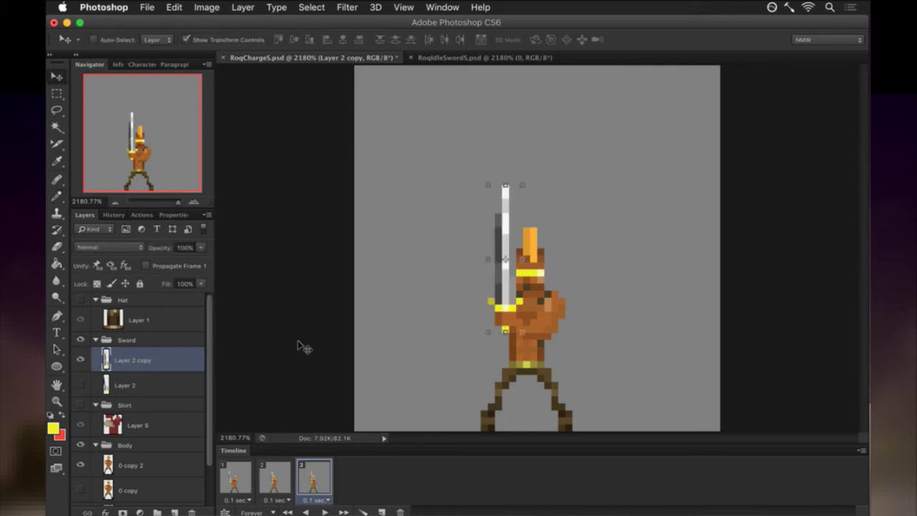
Move the straightened sword three pixels right and two pixels down in frame 3, in front of the body.
key("Right")
key("Right")
key("Right")
key("Down")
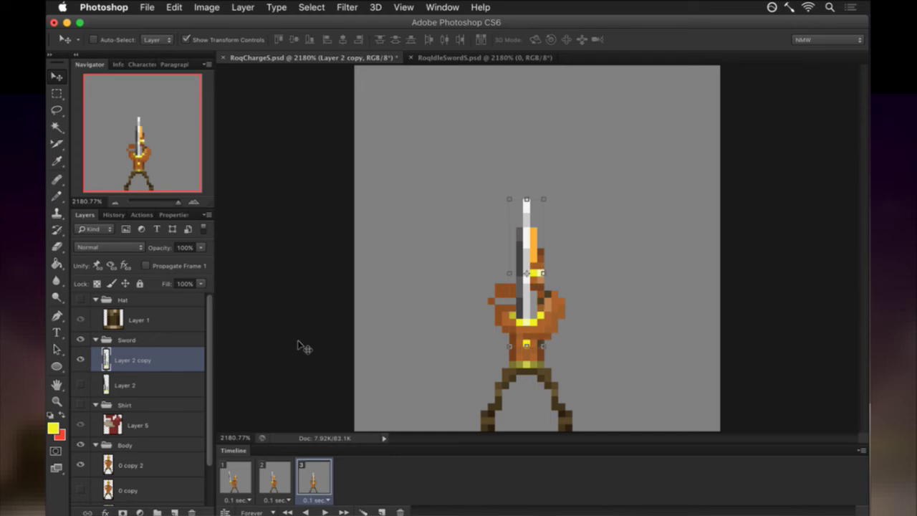
key("m")
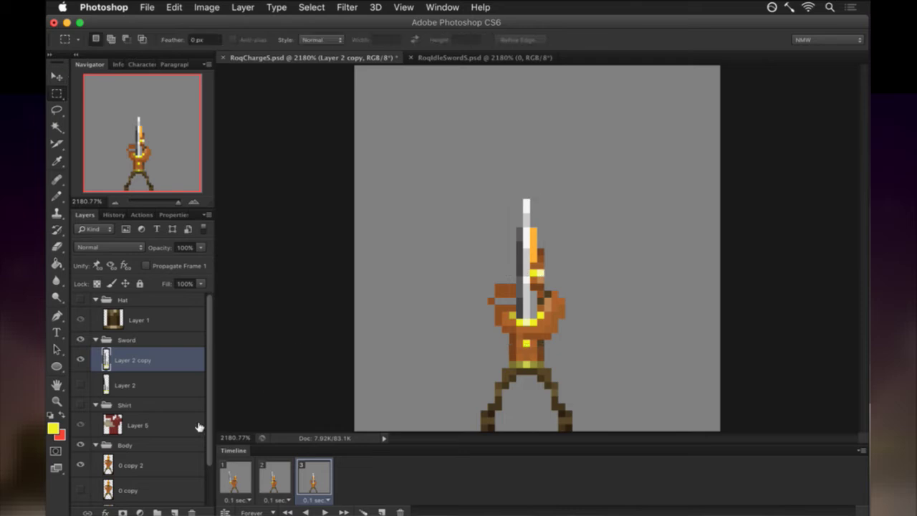
On body layer 0 copy 2, erase the extended far arm and redraw it in brown as a bent arm close to the chest.
scroll(205, 470, "down", 2)
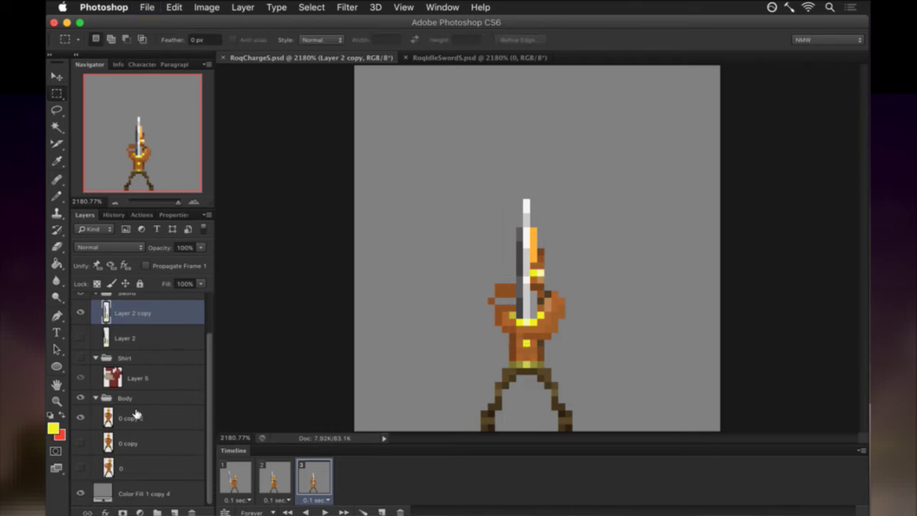
left_click(136, 414)
key("e")
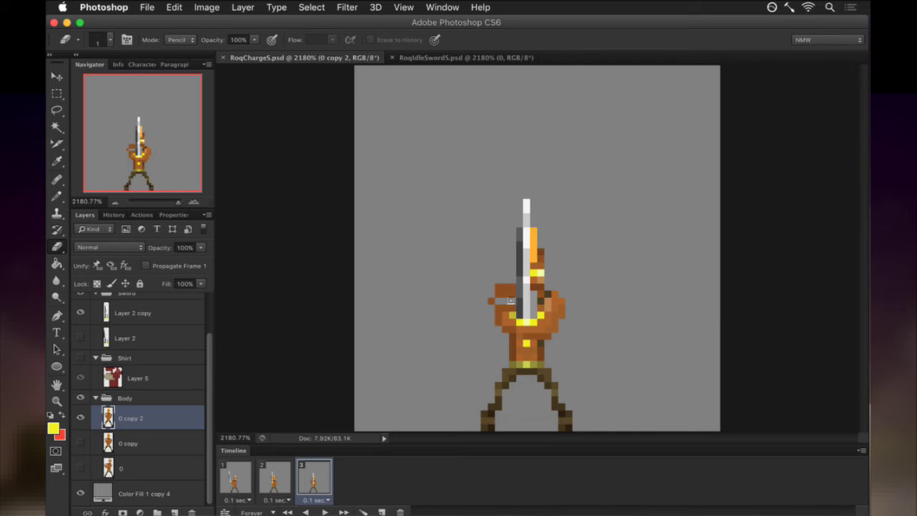
left_click(508, 299)
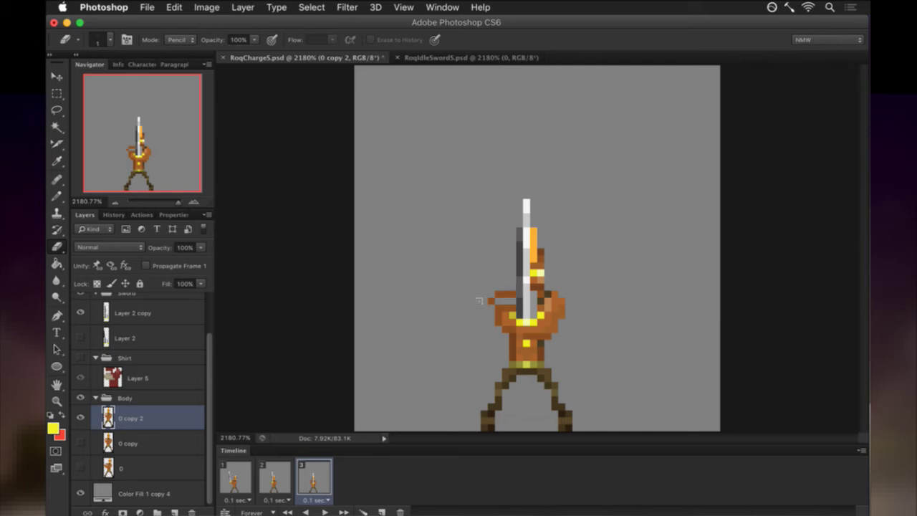
left_click(498, 294)
left_click(492, 301)
key("b")
left_click(518, 288, "alt")
left_click_drag(510, 301, 505, 317)
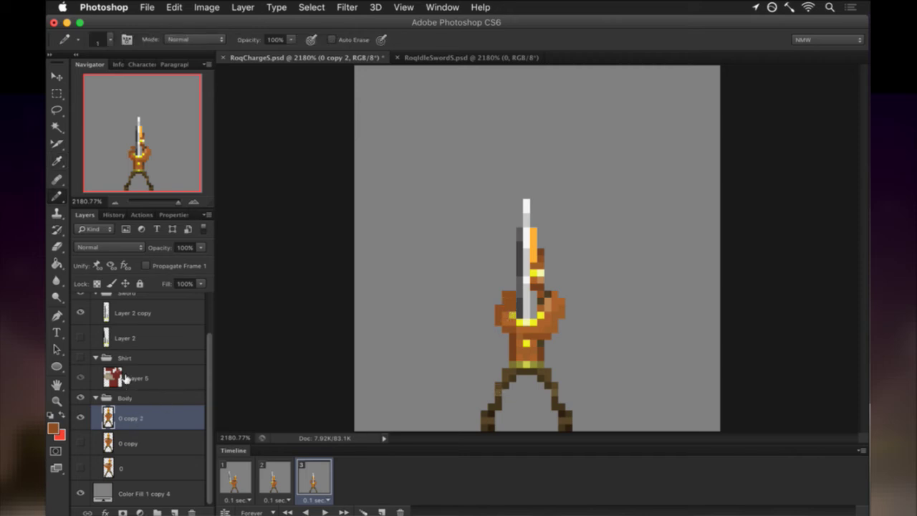
Hide the sword in frame 3 and clean up the neck on 0 copy 2, erasing the stray pixels on both sides.
scroll(125, 378, "up", 1)
left_click(81, 340)
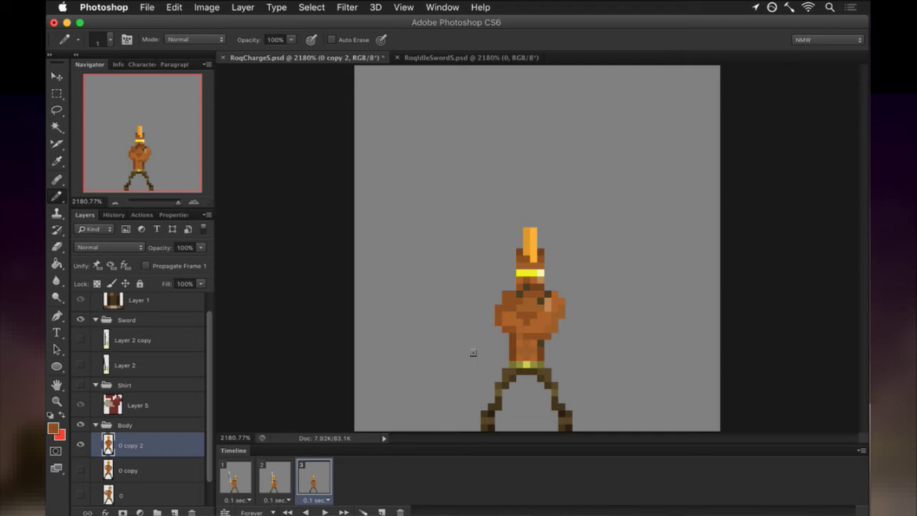
key("e")
left_click(520, 287)
key("b")
left_click(529, 302)
key("e")
left_click(541, 303)
left_click(540, 286)
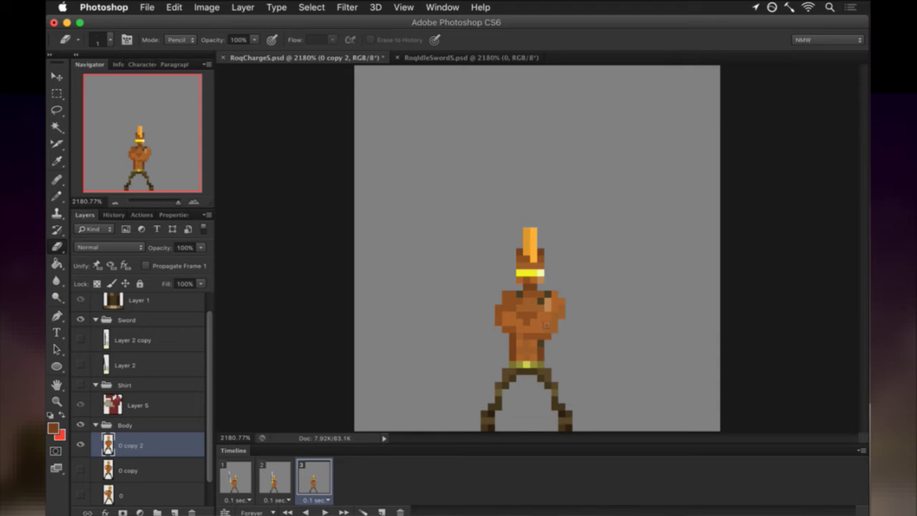
Repaint the upper chest on 0 copy 2 with sampled body colours, adding dark strap pixels that mirror the opposite shoulder.
key("i")
left_click(544, 301)
key("b")
left_click(520, 310)
key("i")
left_click(545, 308)
key("b")
left_click(513, 294)
left_click(519, 302)
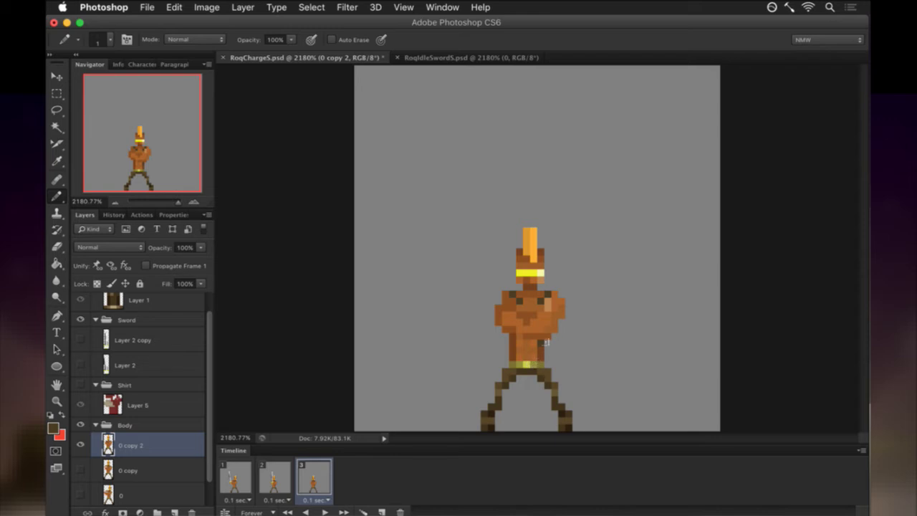
On 0 copy 2, add a dark pixel and a light shoulder highlight using sampled colours to mirror the opposite side of the torso.
key("i")
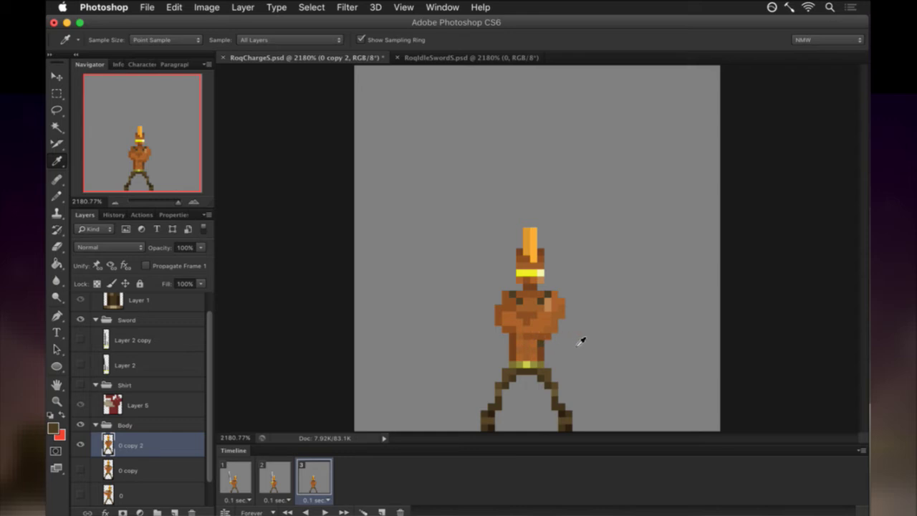
left_click(539, 332)
key("b")
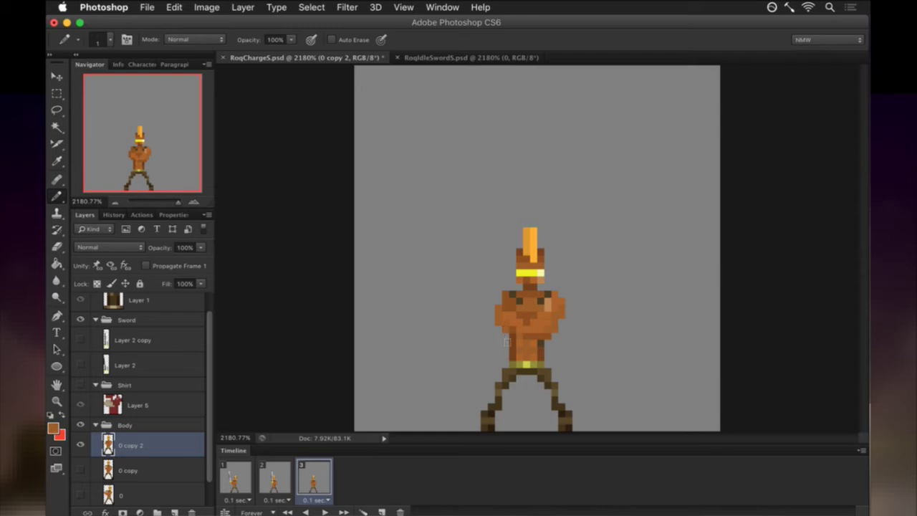
key("i")
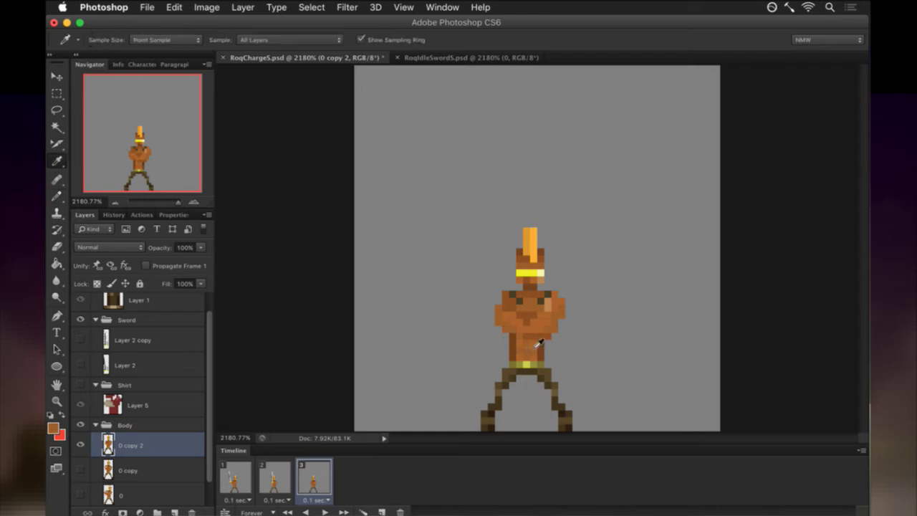
key("b")
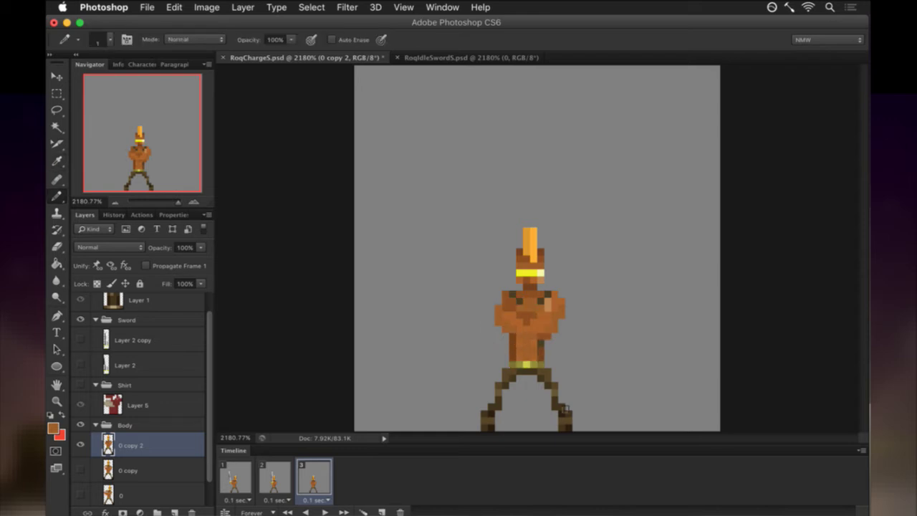
left_click(547, 354, "alt")
left_click(546, 356, "alt")
left_click(517, 323, "alt")
key("alt")
left_click(550, 309, "alt")
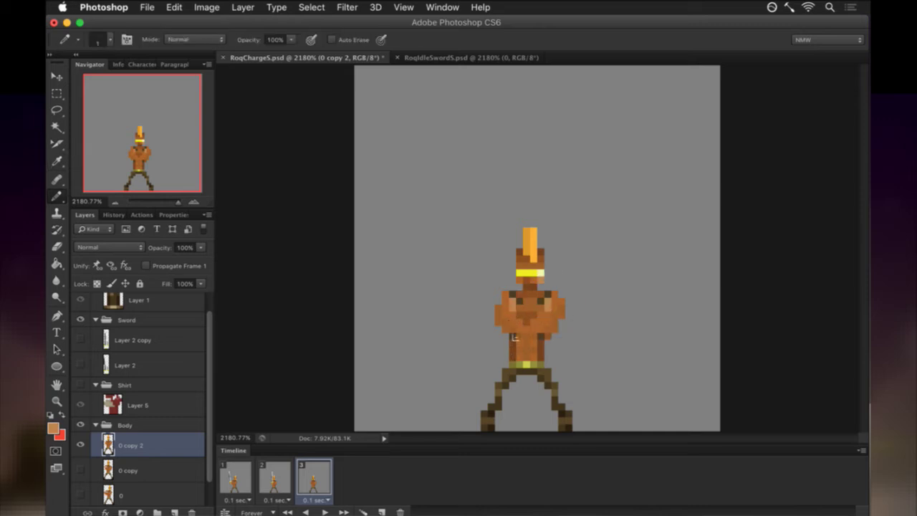
Shade the waist edges and abdomen on 0 copy 2 with browns sampled from the arms and chest.
left_click(497, 315, "alt")
key("alt")
left_click(528, 336, "alt")
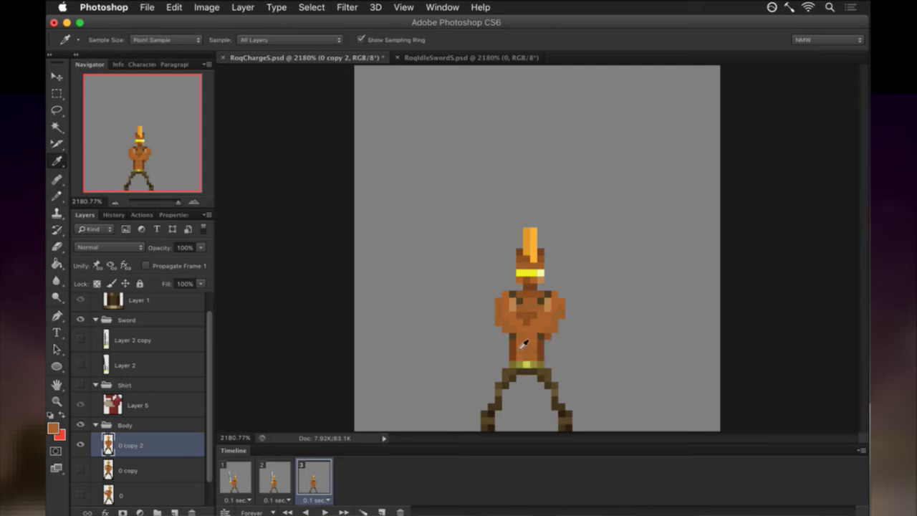
left_click(528, 326, "alt")
left_click(522, 352)
left_click(526, 344)
left_click(535, 355)
left_click(533, 336)
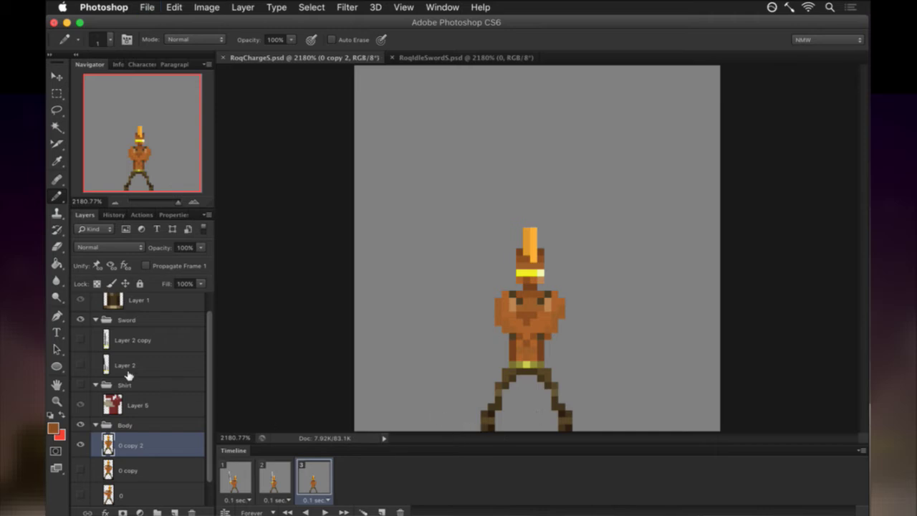
Show the Layer 2 copy sword again in frame 3 and compare the pose with frame 2.
left_click(80, 339)
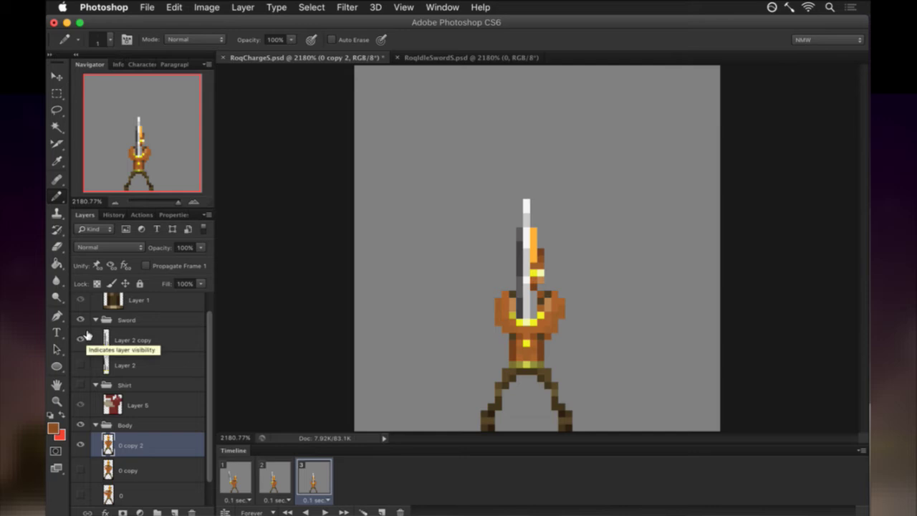
left_click(277, 473)
left_click(312, 473)
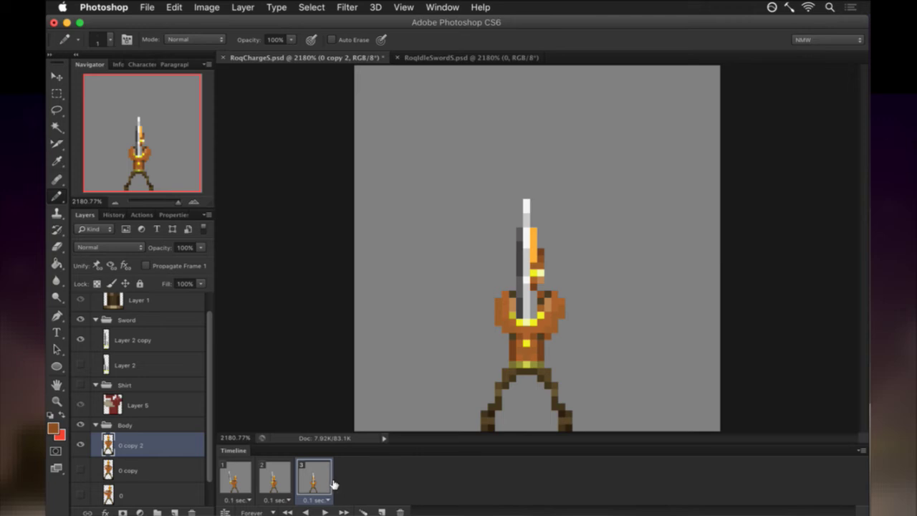
Duplicate frame 3 as frame 4 and move the Layer 2 copy sword one pixel right and one pixel down.
left_click(381, 510)
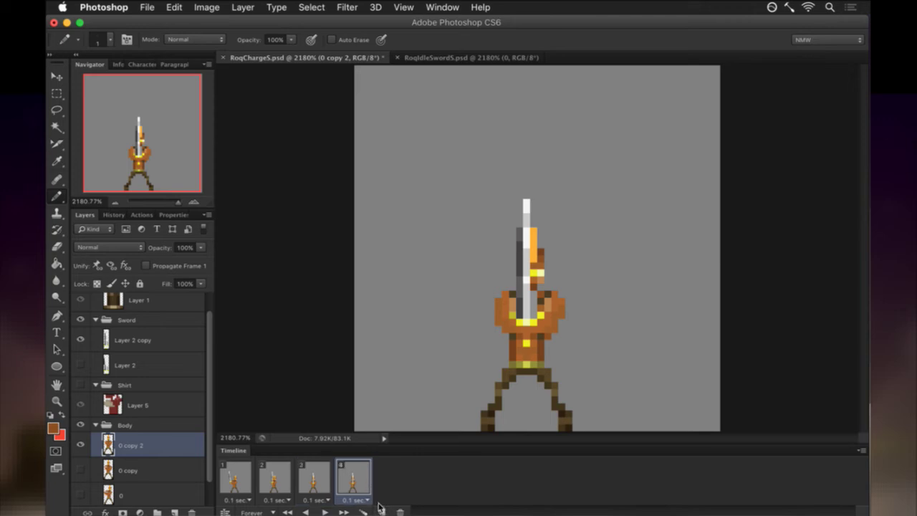
left_click(111, 339)
key("v")
key("Right")
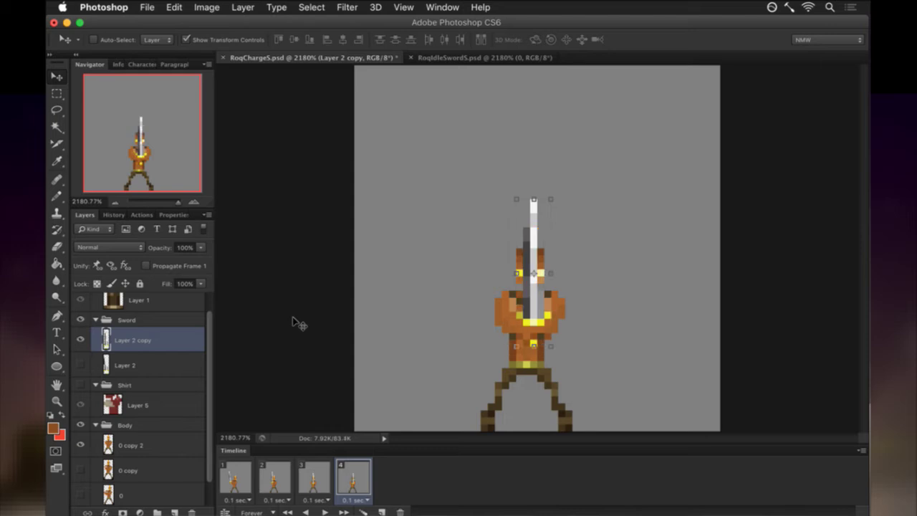
key("Down")
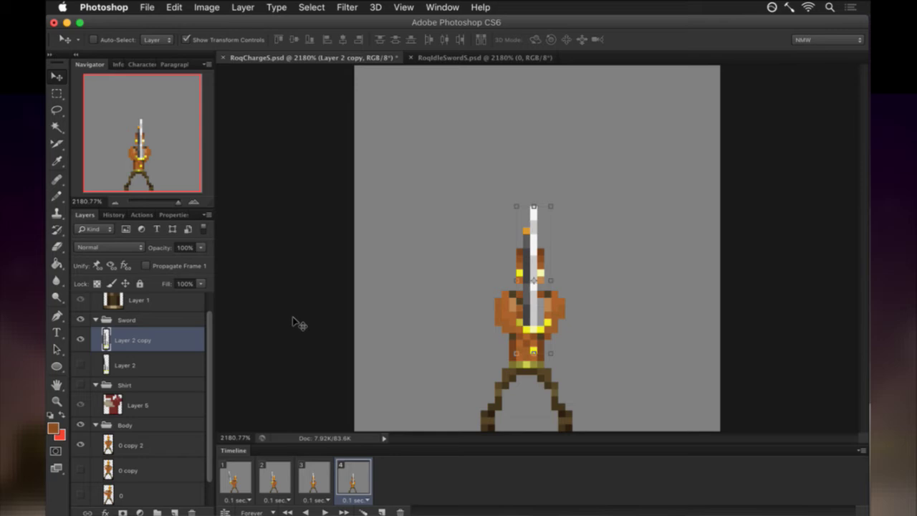
Hide the sword in frame 4, retouch the chest and waist shading on 0 copy 2 with sampled browns, and save the file.
key("m")
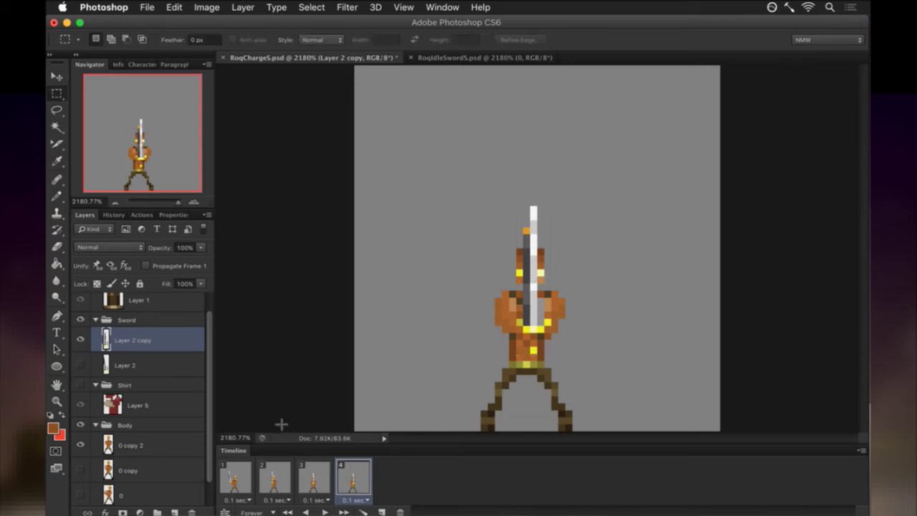
left_click(182, 441)
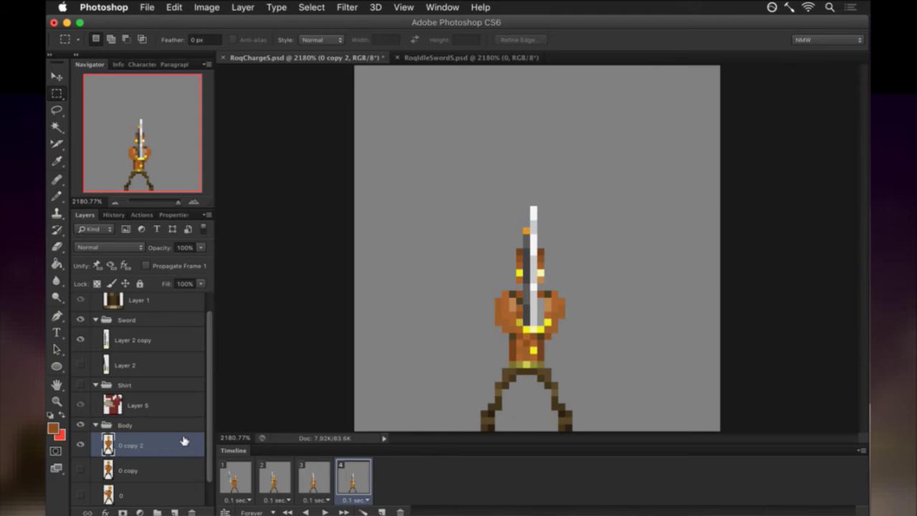
left_click(80, 340)
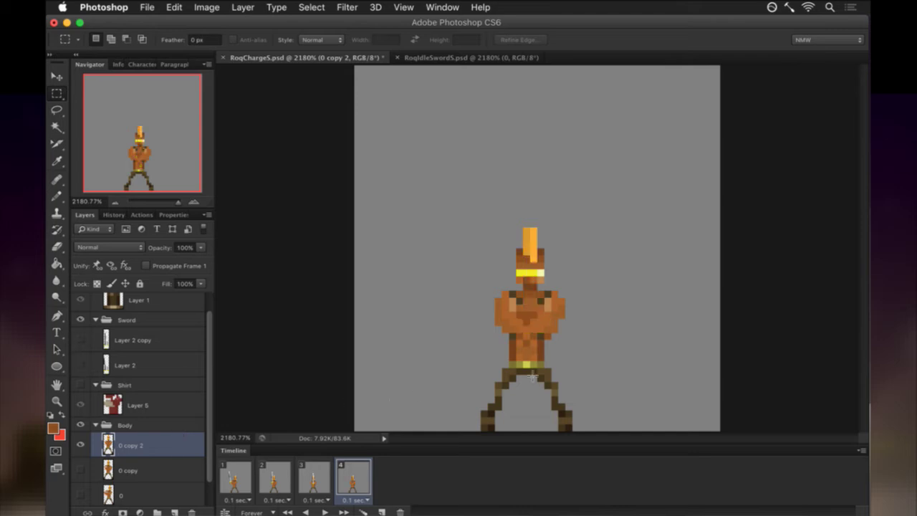
key("i")
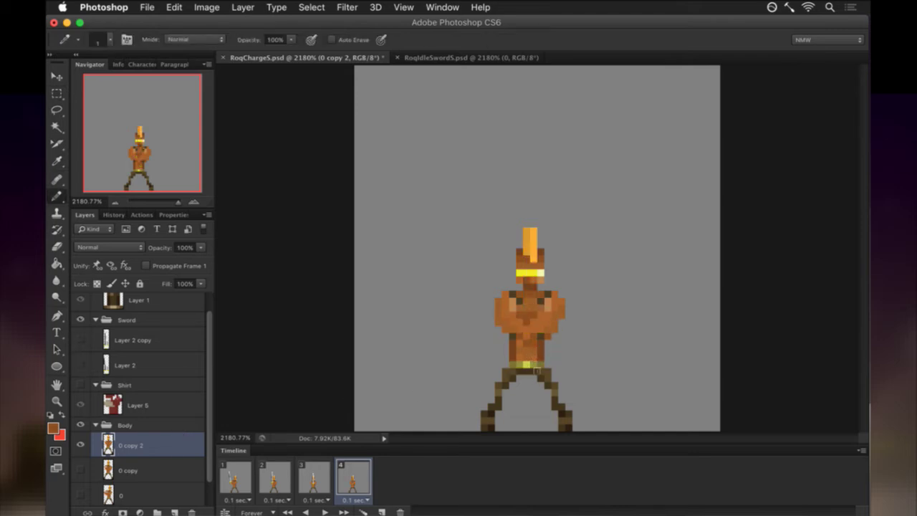
key("b")
left_click(539, 350, "alt")
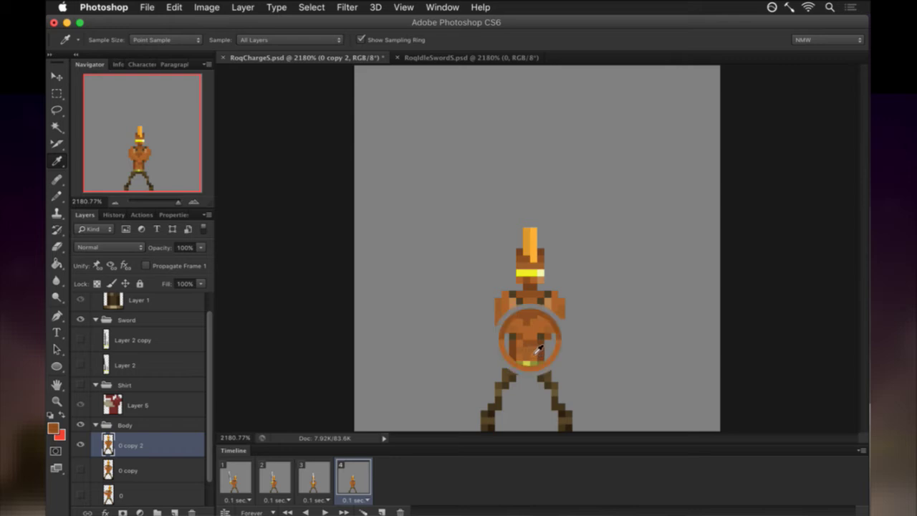
left_click(535, 334, "alt")
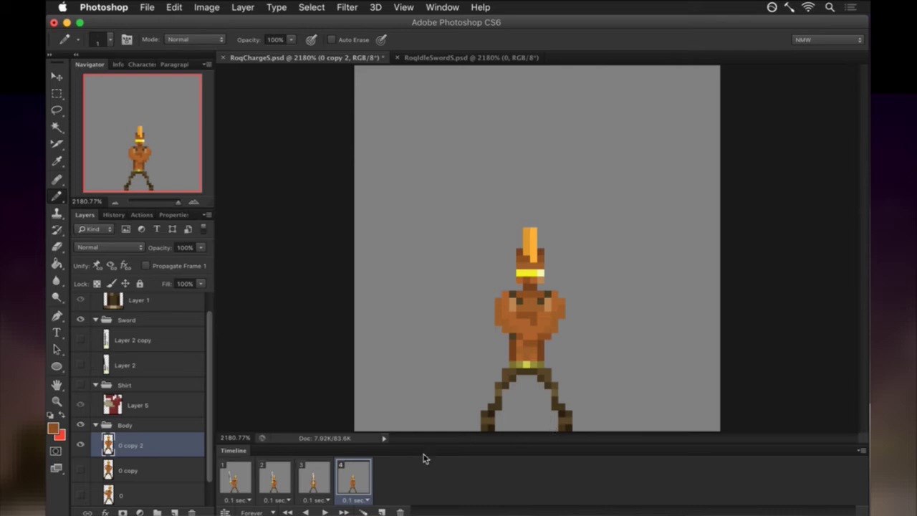
key("super+s")
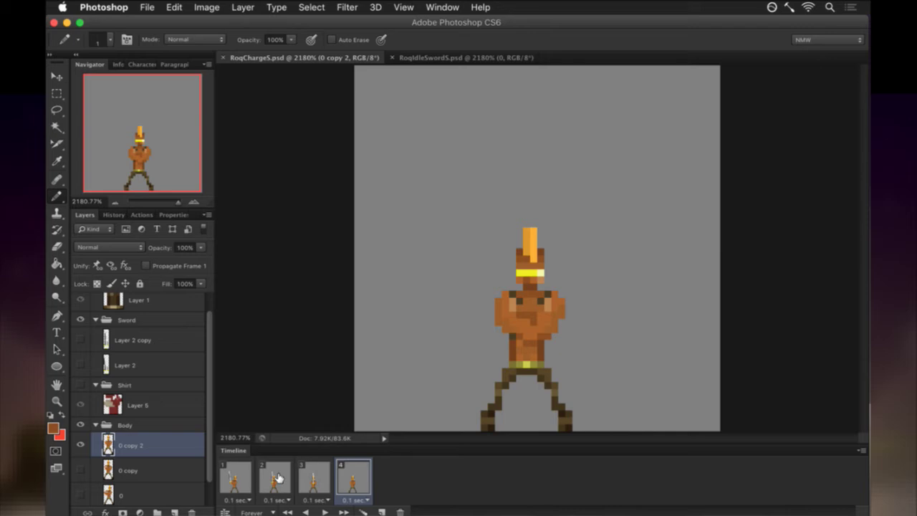
Step through frames 1 to 4 to compare the body and sword poses.
left_click(243, 477)
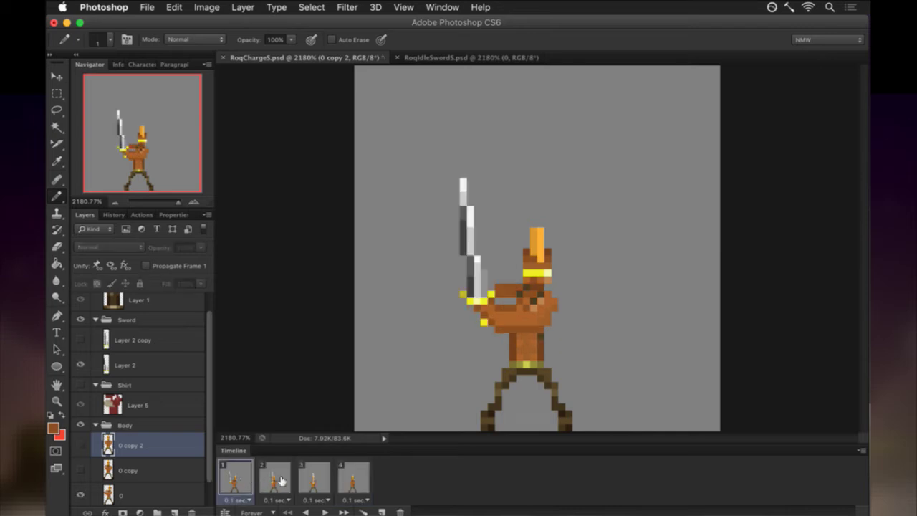
left_click(278, 479)
left_click(313, 478)
left_click(355, 478)
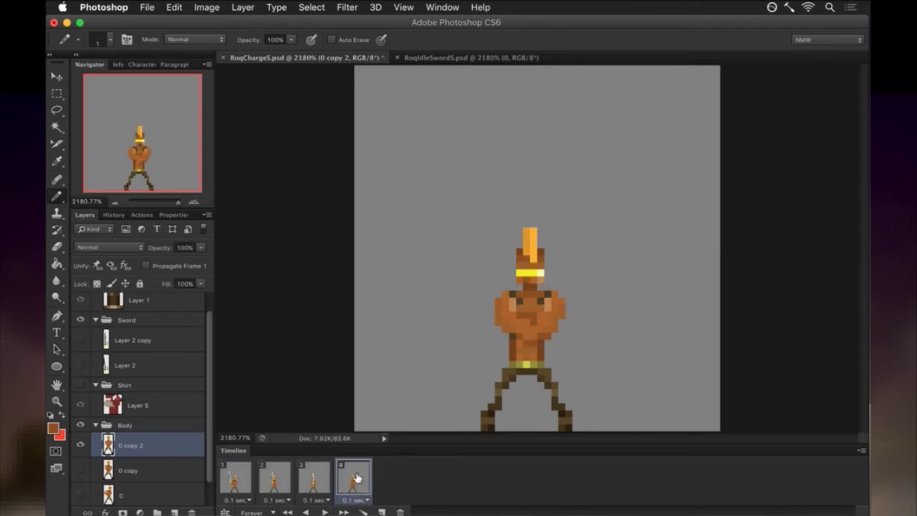
Show the Layer 2 copy sword again in frame 4 and preview the animation from frame 1, finishing on frame 4.
left_click(80, 339)
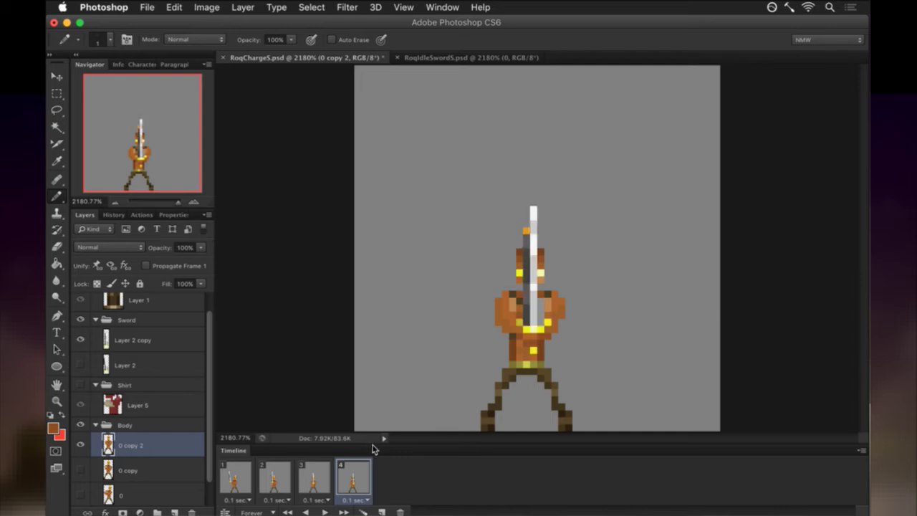
left_click(229, 471)
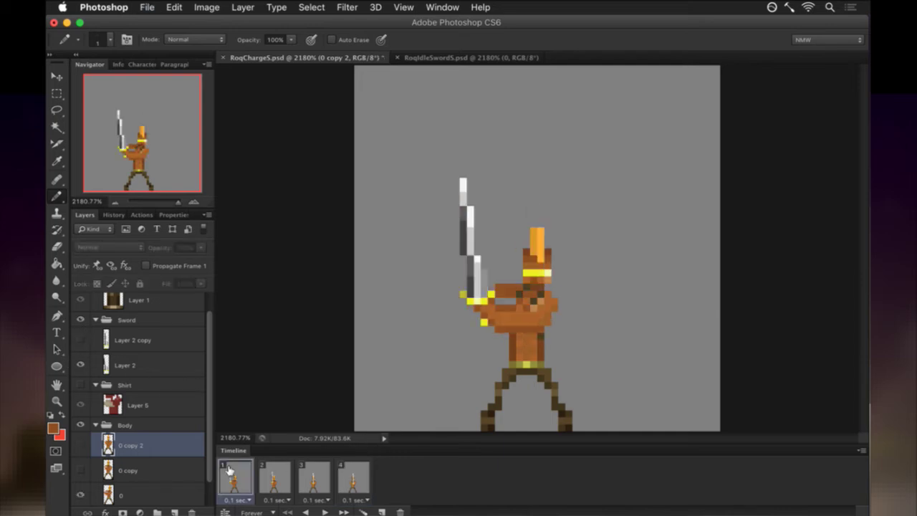
left_click(323, 510)
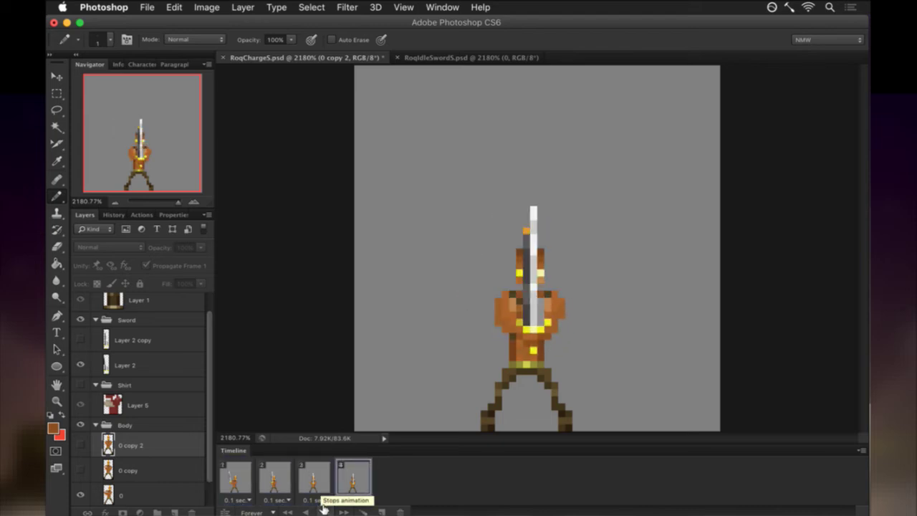
left_click(351, 479)
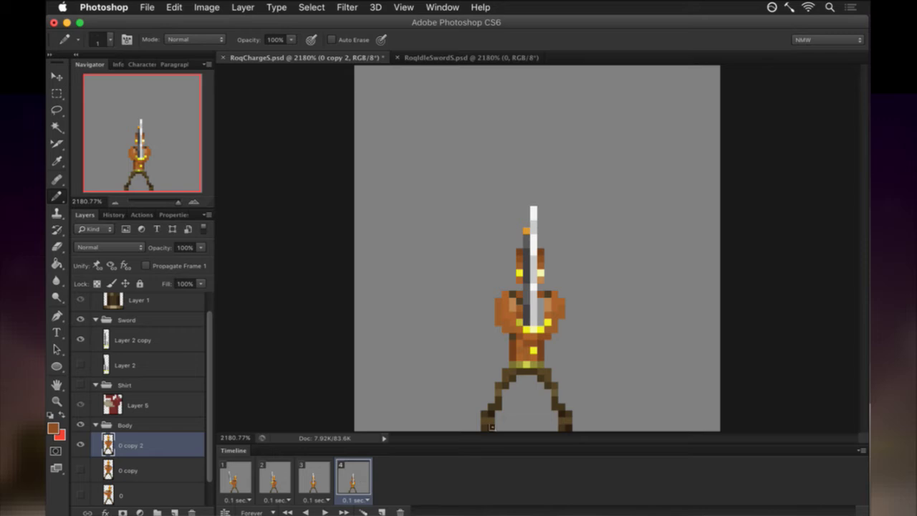
Retouch the torso and waist pixels around the sword on 0 copy 2 in frame 4, sampling body browns and the belt's olive.
key("m")
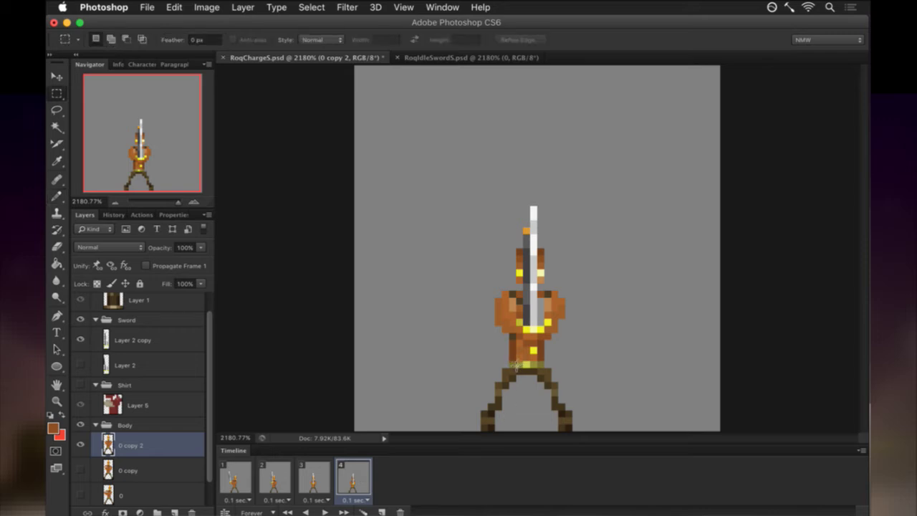
key("i")
left_click(526, 359)
key("b")
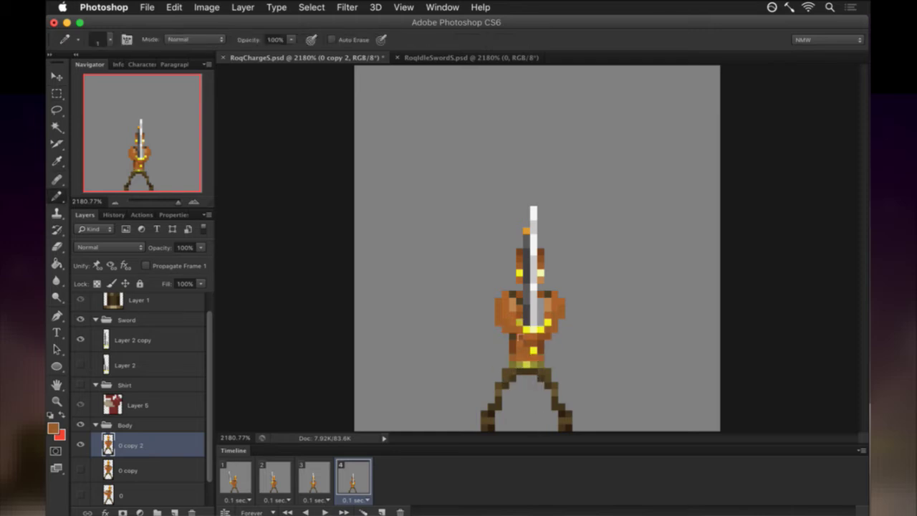
key("i")
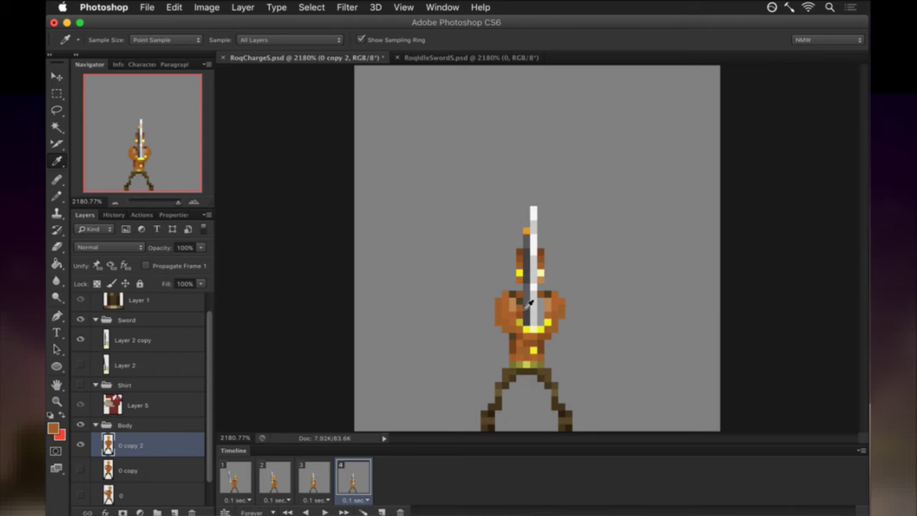
key("b")
key("i")
left_click(523, 266)
key("b")
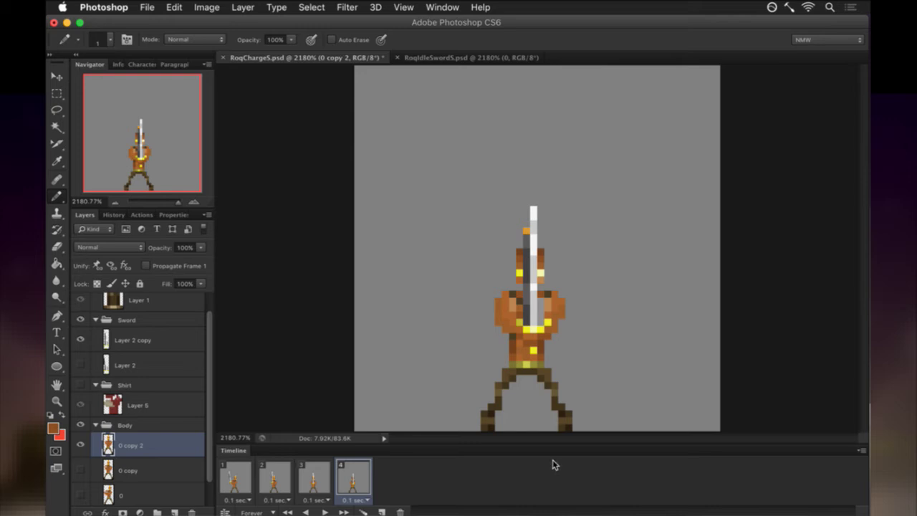
key("i")
left_click(523, 371)
key("b")
Select the belt row on 0 copy 2, brighten it slightly with Brightness/Contrast, and save the file.
key("m")
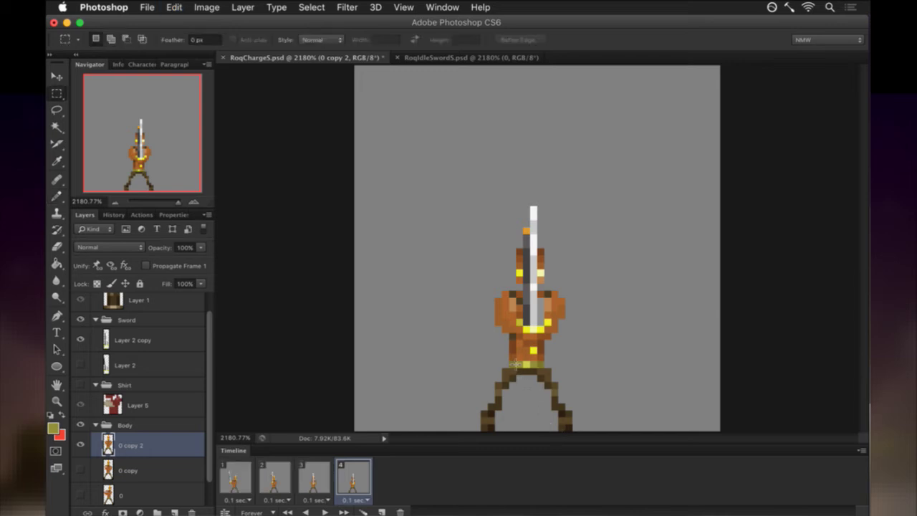
left_click_drag(513, 362, 545, 367)
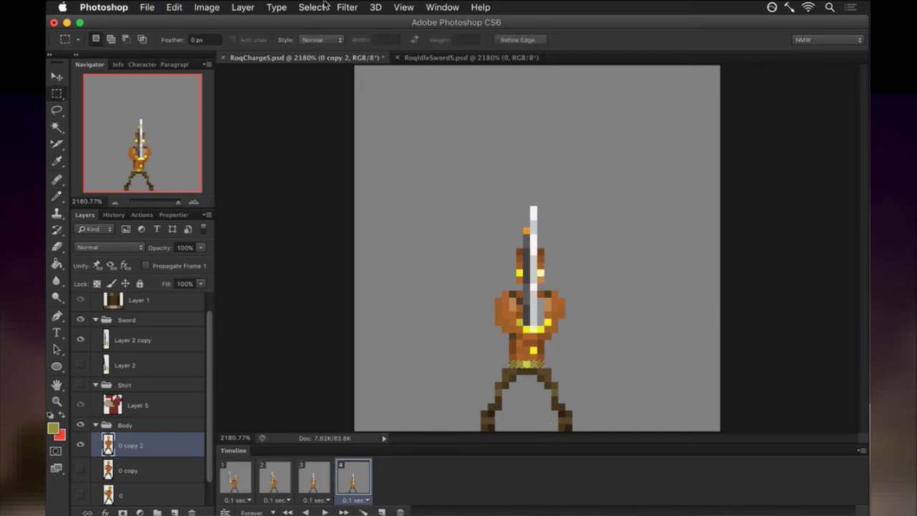
left_click(209, 7)
mouse_move(265, 46)
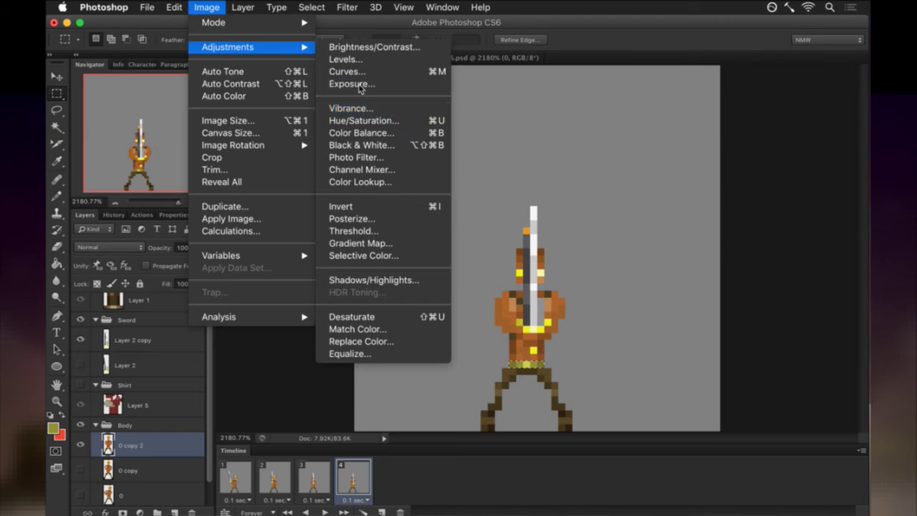
left_click(361, 48)
left_click_drag(649, 156, 657, 155)
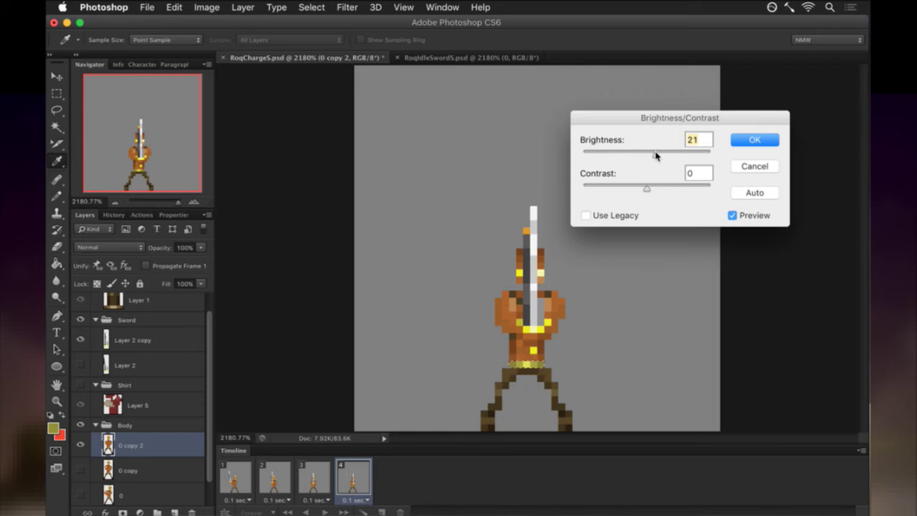
left_click_drag(656, 155, 651, 156)
left_click(752, 140)
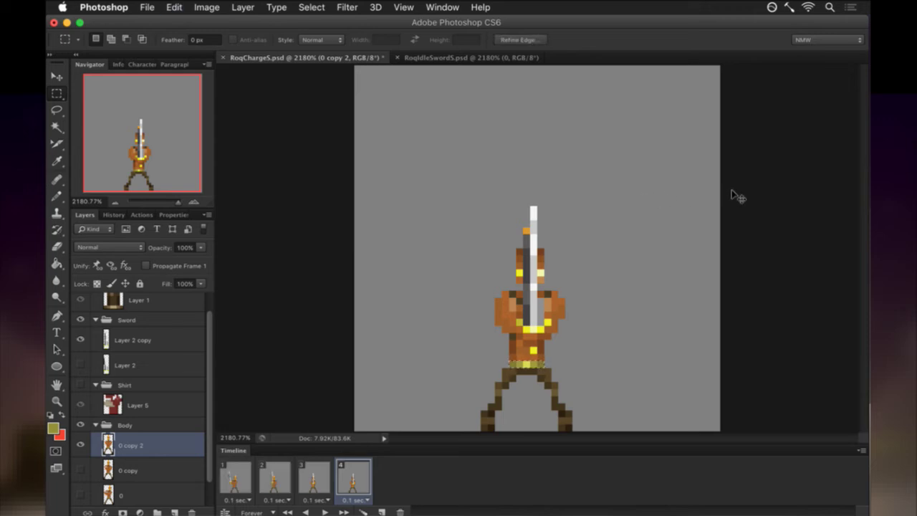
key("super+s")
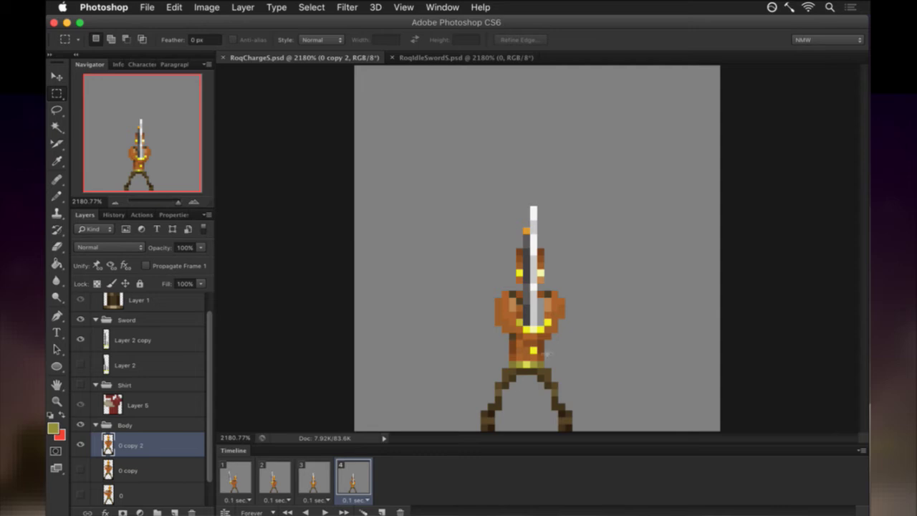
Preview the animation, and take the Pencil with the legs' dark brown to 0 copy in frame 2 and 0 copy 2 in frame 3.
left_click(323, 512)
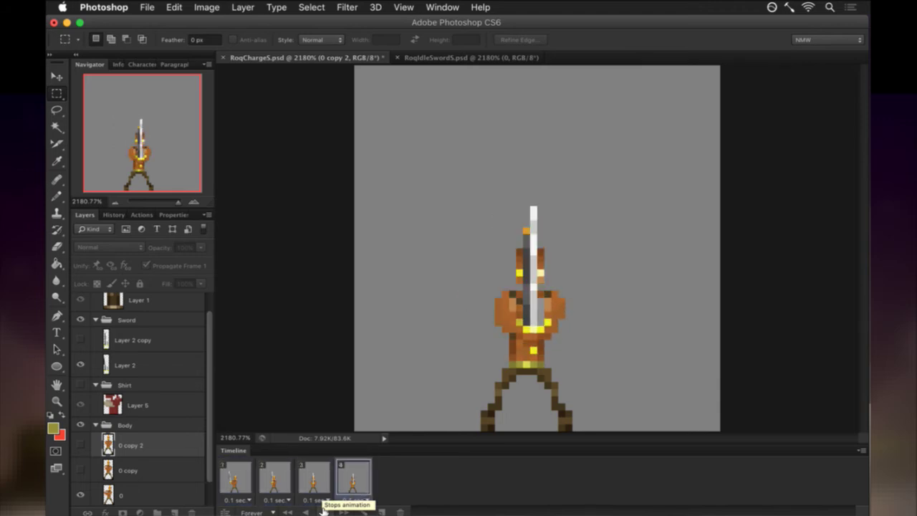
left_click(323, 510)
left_click(287, 478)
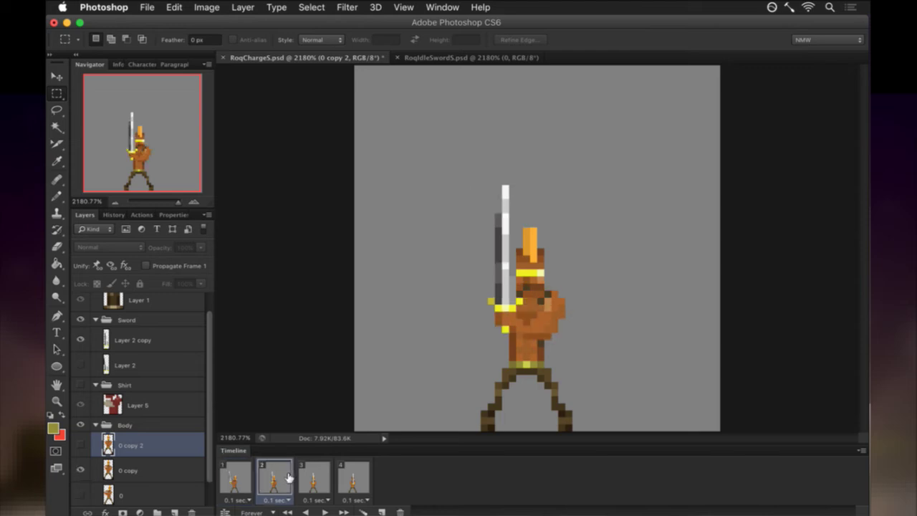
left_click(146, 467)
key("b")
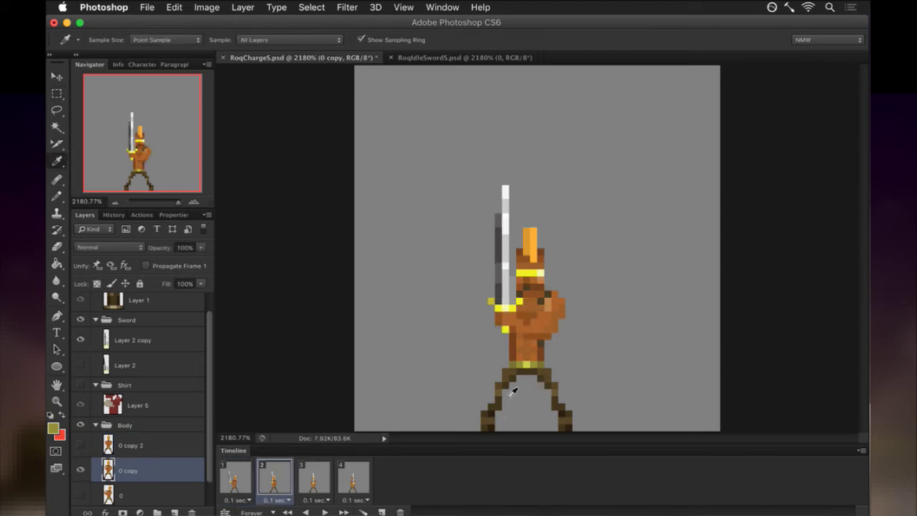
key("shift+b")
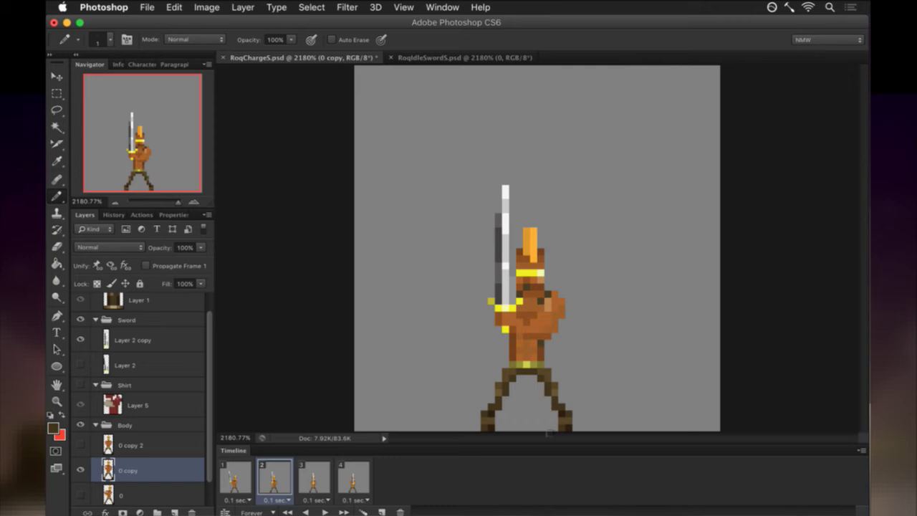
left_click(312, 473)
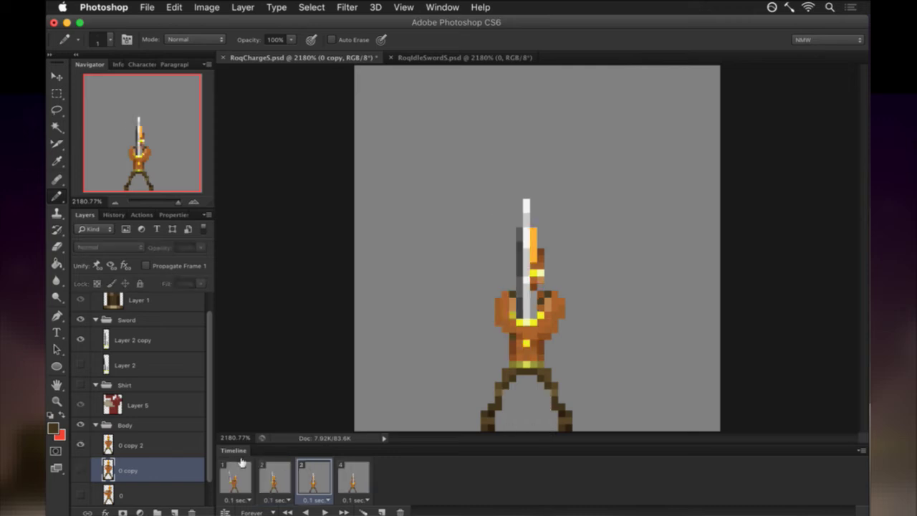
left_click(175, 445)
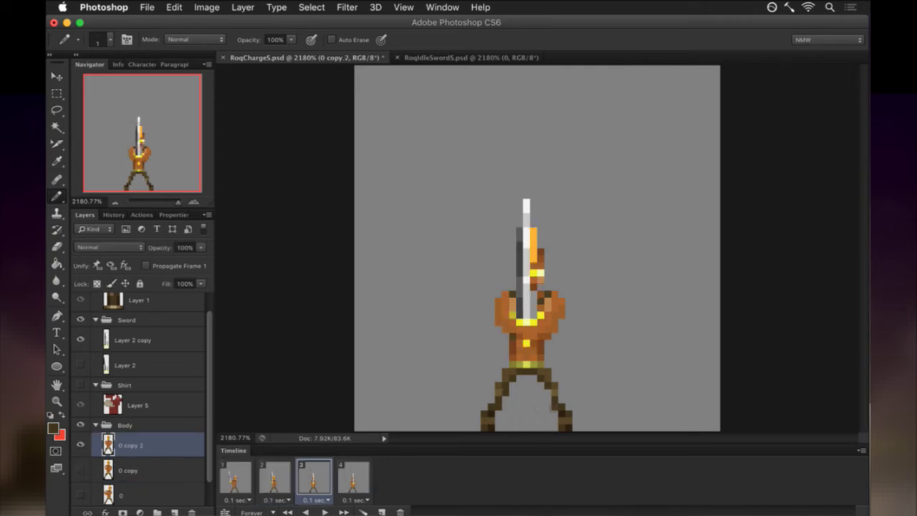
Play the animation from frame 1 to check the poses, then stop it.
left_click(228, 466)
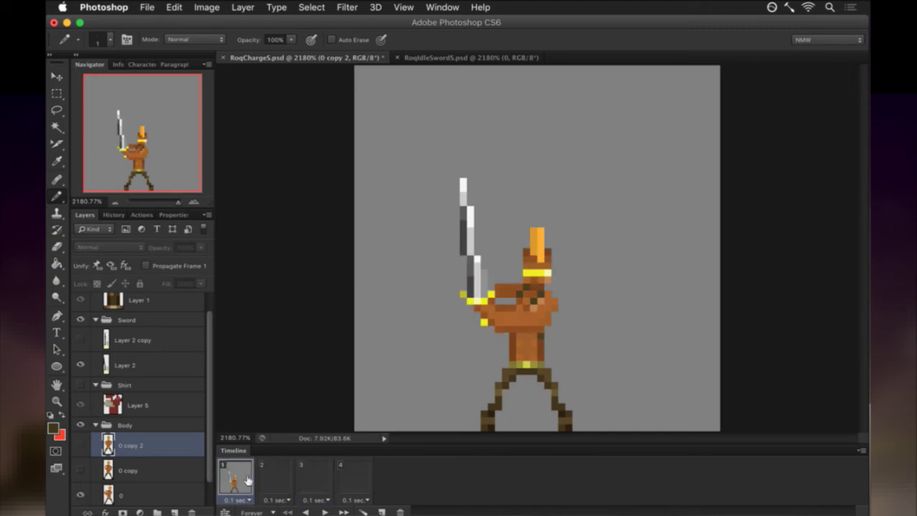
left_click(323, 510)
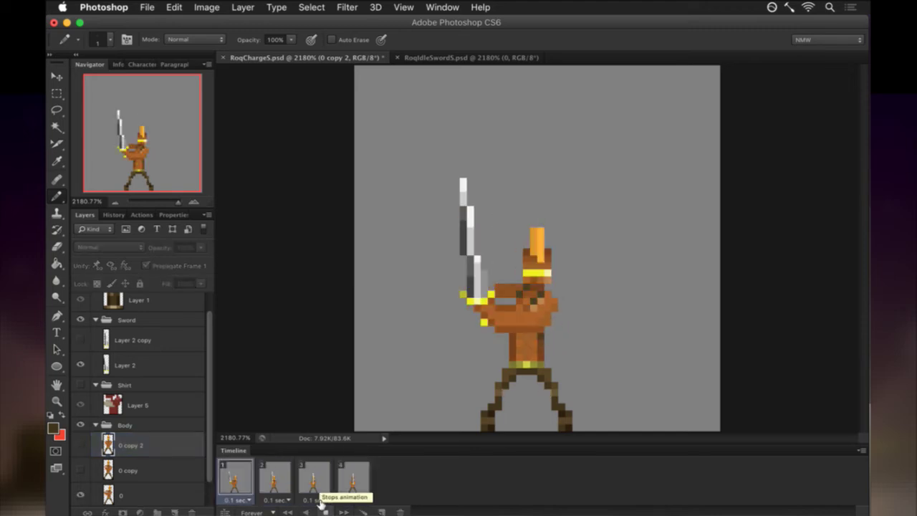
left_click(324, 510)
Take the Eraser to the area around the legs on 0 copy in frame 2 and 0 copy 2 in frame 3.
left_click(276, 479)
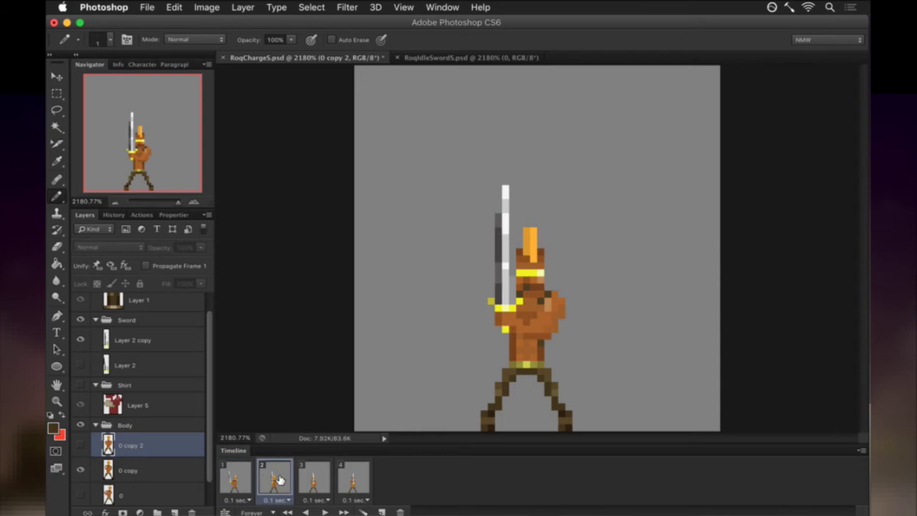
left_click(145, 465)
key("e")
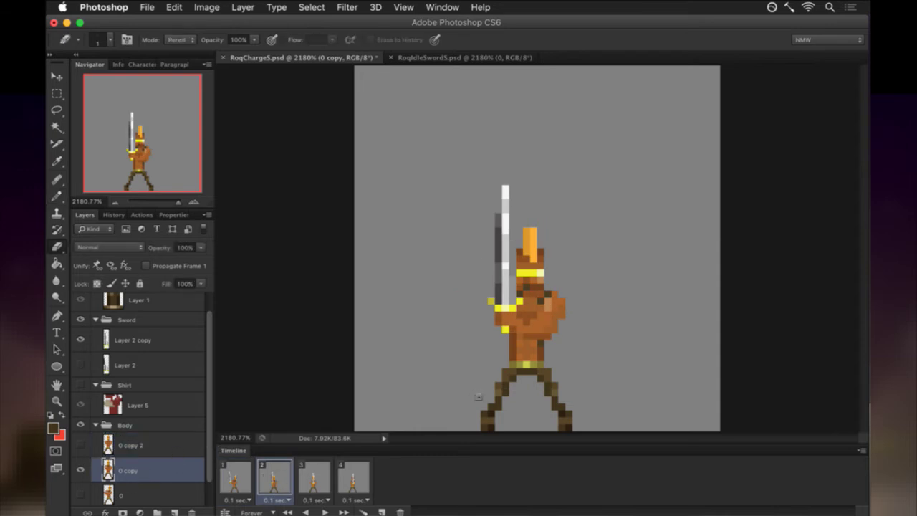
left_click(313, 478)
left_click(114, 442)
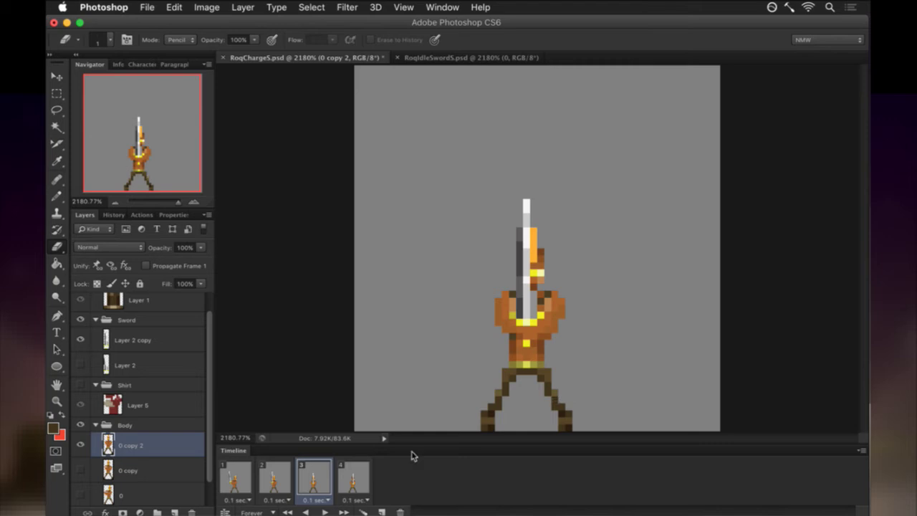
Play the animation from frame 1 and step through frames 1 to 4 to check how the body and sword poses flow.
left_click(245, 474)
left_click(322, 512)
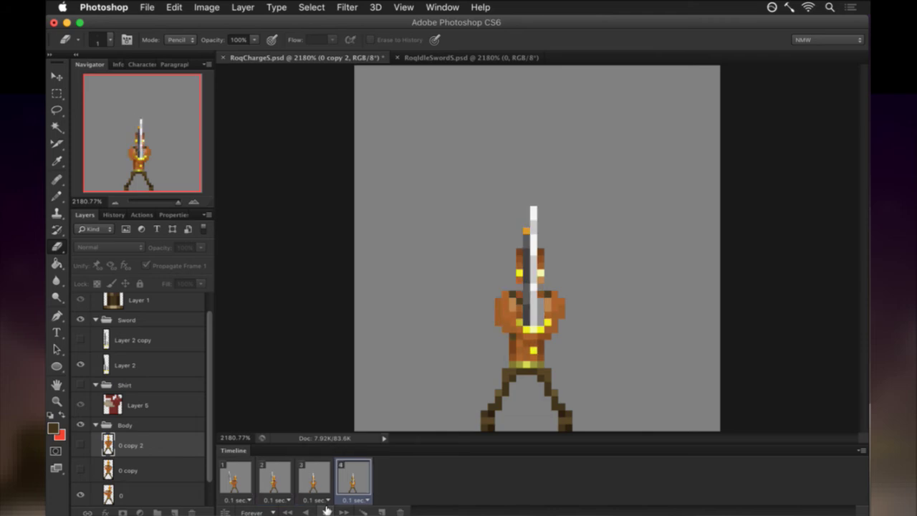
left_click(242, 475)
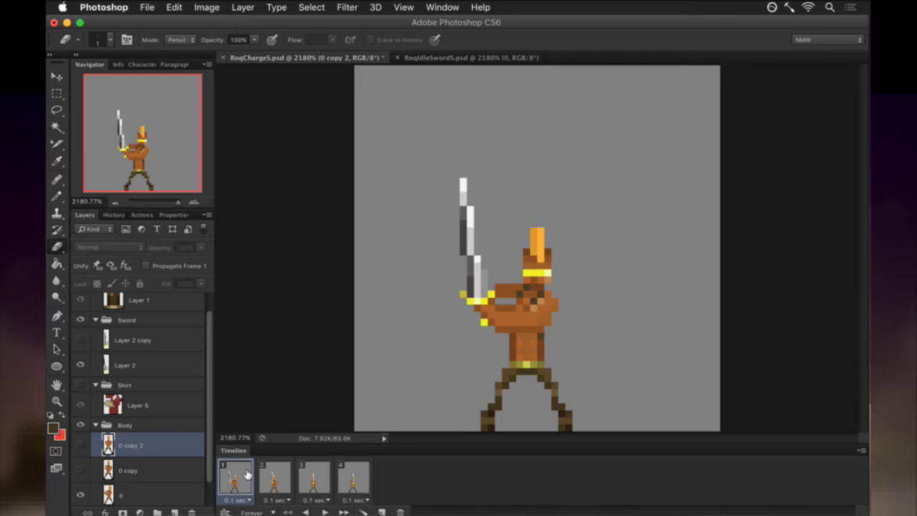
left_click(276, 477)
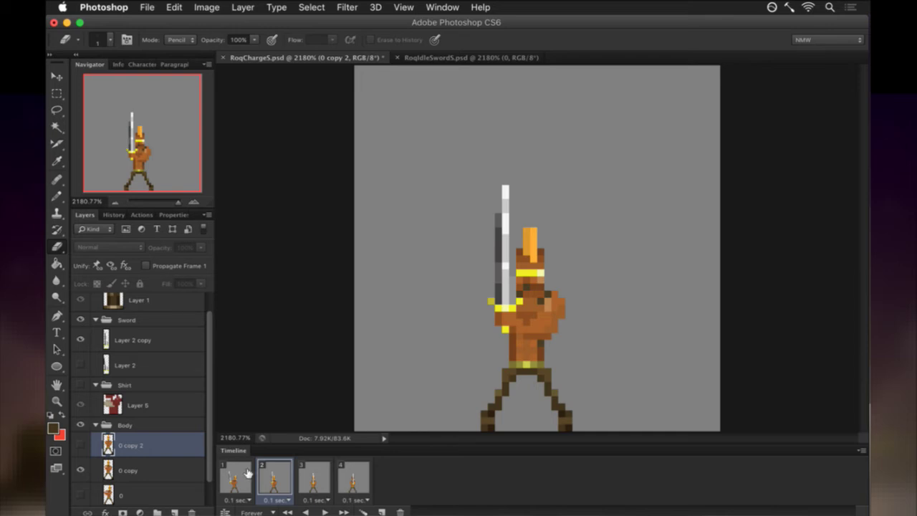
key("space")
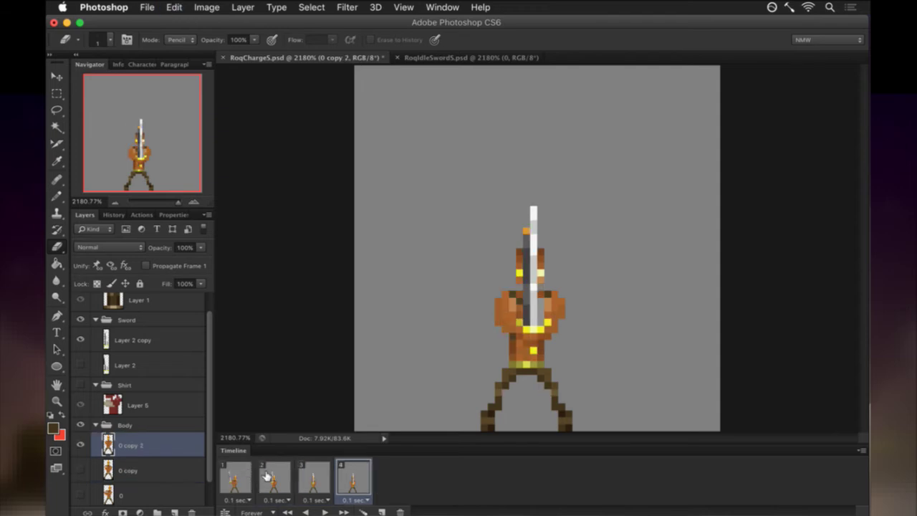
left_click(270, 474)
left_click(313, 474)
left_click(348, 475)
left_click(233, 477)
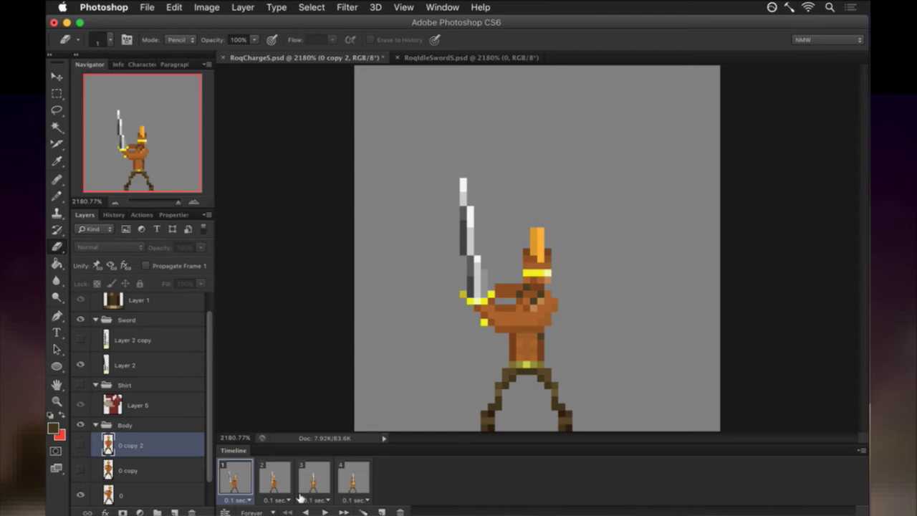
left_click(323, 510)
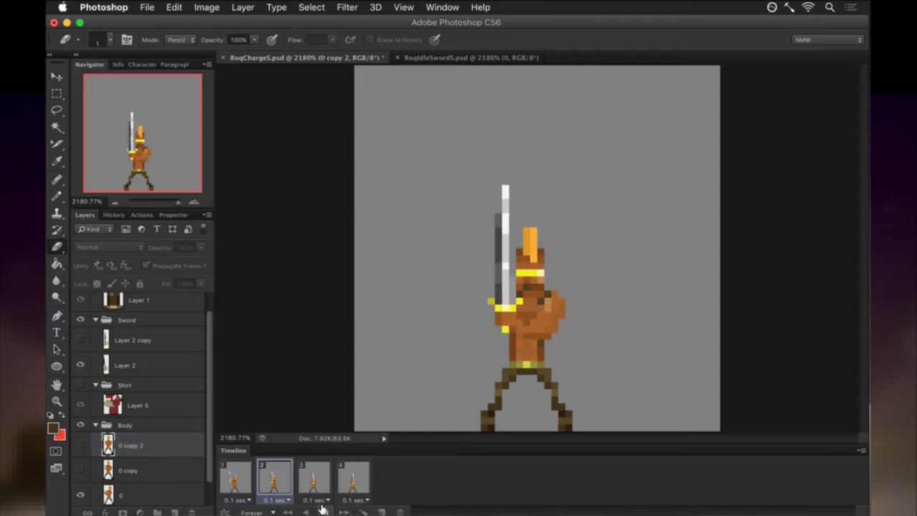
left_click(323, 510)
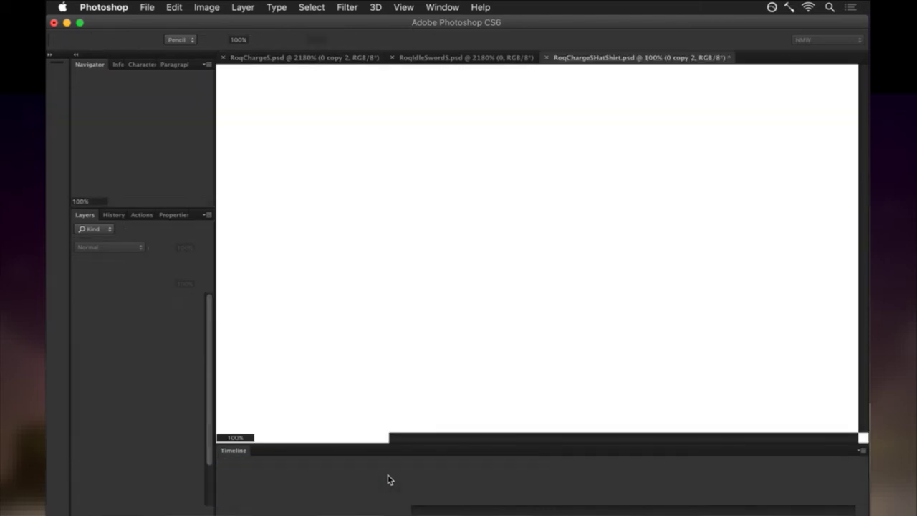
Switch to iTerm and set the unchargeS-sword-hatless format in Roq.txt to RoqChargeS#.png.
key("super+Tab")
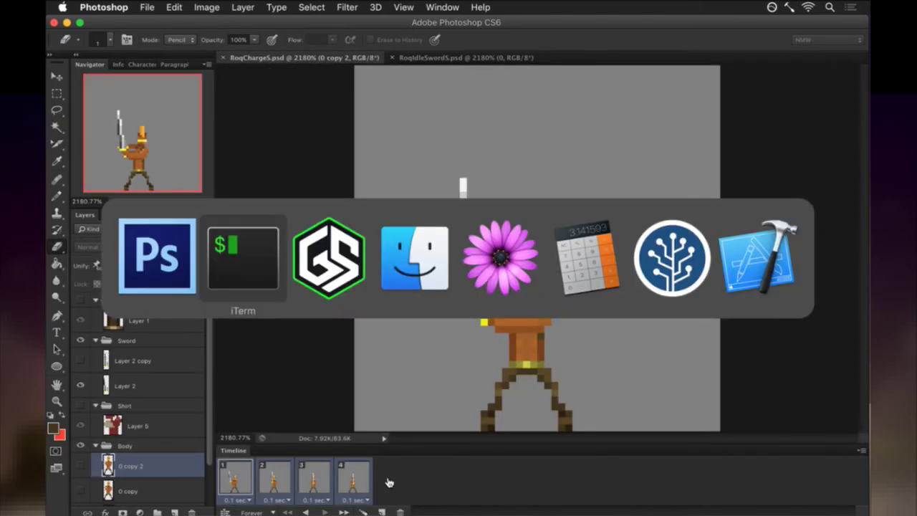
key("j")
key("j")
key("j")
key("j")
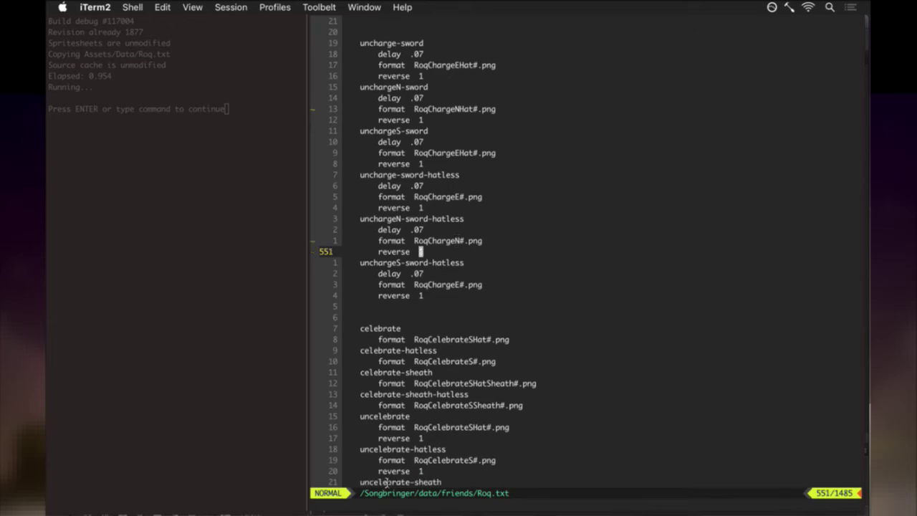
key("r")
key("S")
Set the unchargeS-sword format to RoqChargeSHat#.png.
key("k")
key("k")
key("k")
key("k")
key("k")
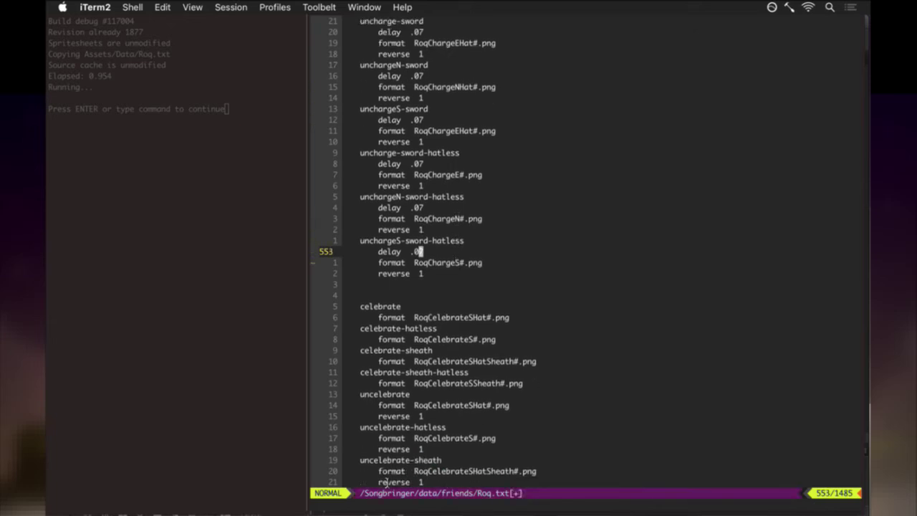
key("k")
key("k")
key("k")
key("k")
key("k")
key("k")
key("k")
key("f")
key("E")
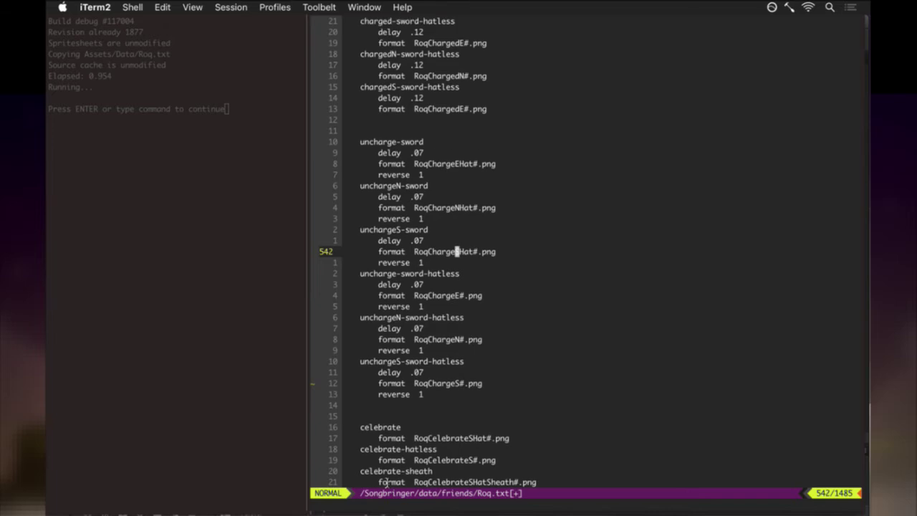
key("r")
key("S")
Set the chargedS-sword-hatless format to RoqChargedS#.png.
key("k")
key("k")
key("k")
key("k")
key("k")
key("k")
key("k")
key("k")
key("k")
key("k")
key("k")
key("k")
key("k")
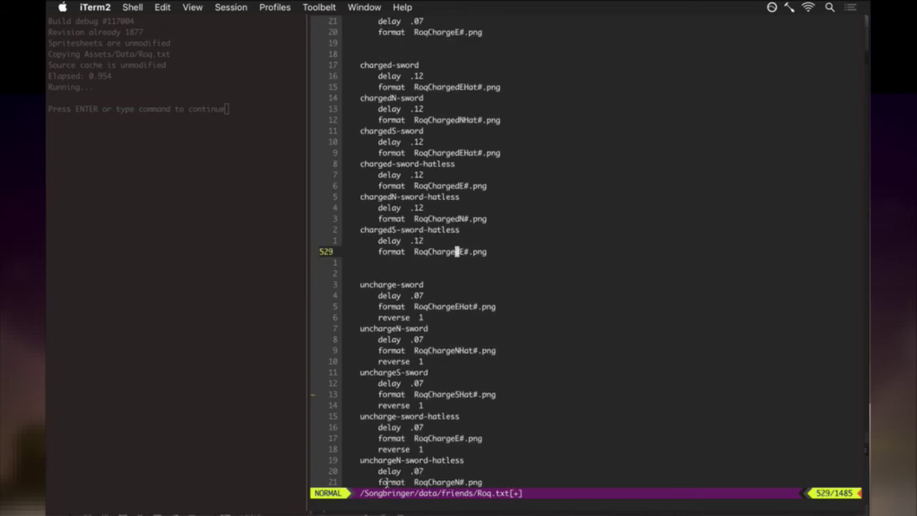
key("r")
key("S")
Set the chargedS-sword format to RoqChargedSHat#.png.
key("k")
key("k")
key("k")
key("k")
key("k")
key("k")
key("k")
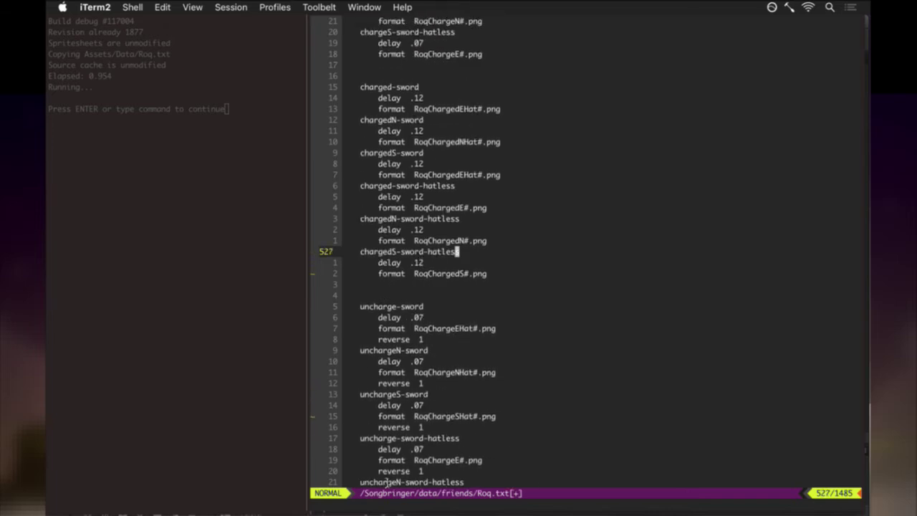
key("k")
key("k")
key("f")
key("E")
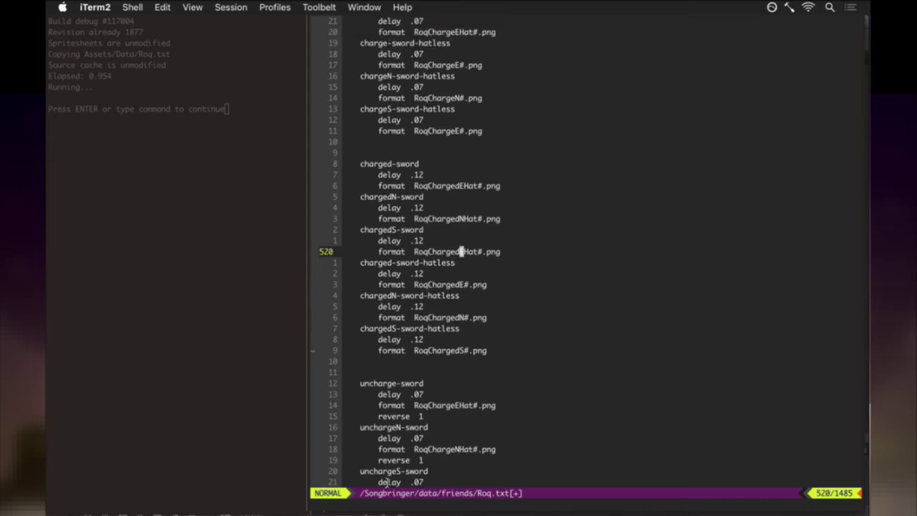
key("r")
key("S")
Set the chargeS-sword-hatless format to RoqChargeS#.png.
key("k")
key("k")
key("k")
key("k")
key("k")
key("k")
key("k")
key("k")
key("k")
key("k")
key("k")
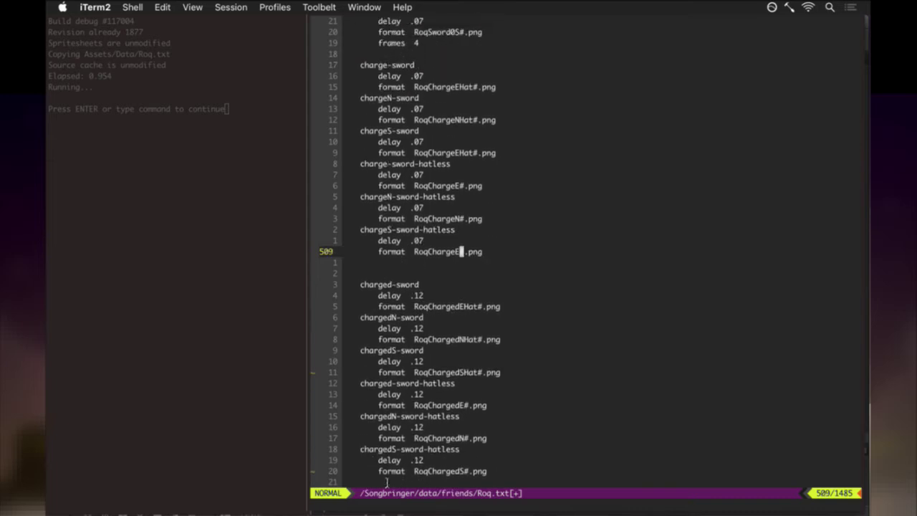
key("r")
key("S")
Set the chargeS-sword format to RoqChargeSHat#.png and save Roq.txt.
key("k")
key("k")
key("k")
key("k")
key("k")
key("k")
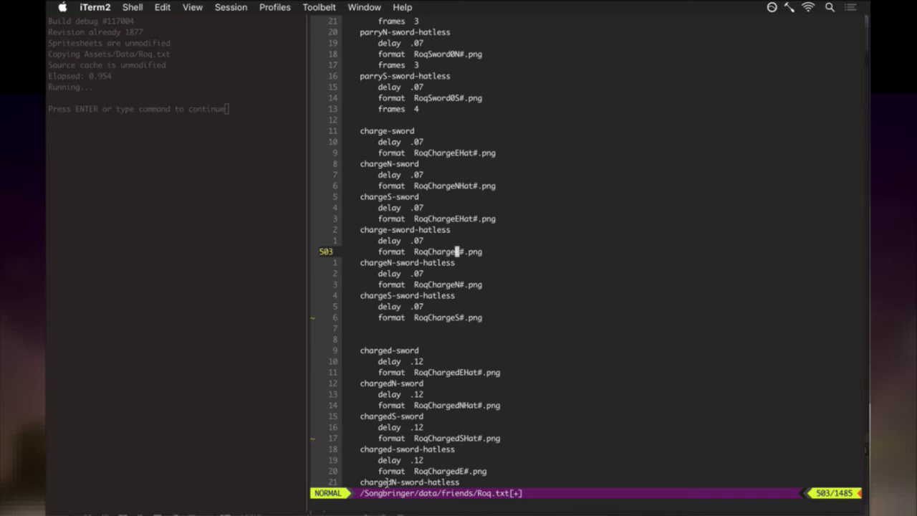
key("k")
key("k")
key("k")
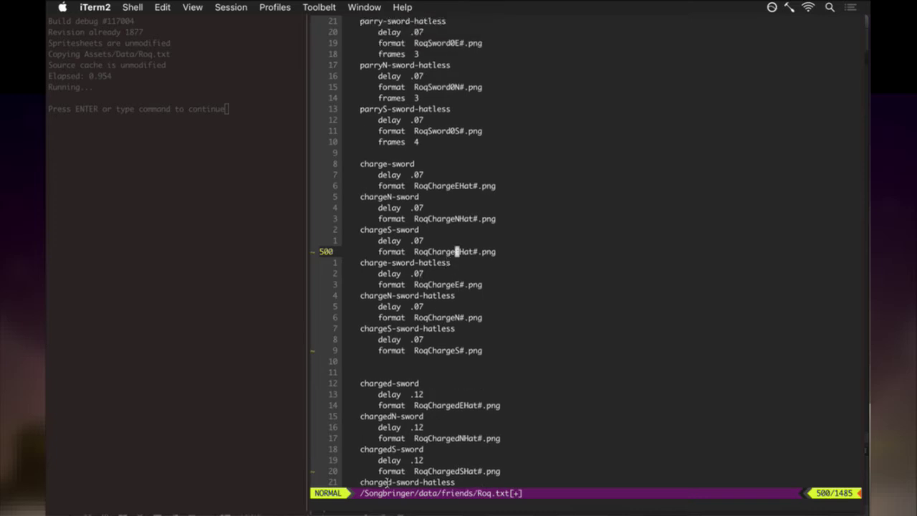
type("rS:w")
key("Return")
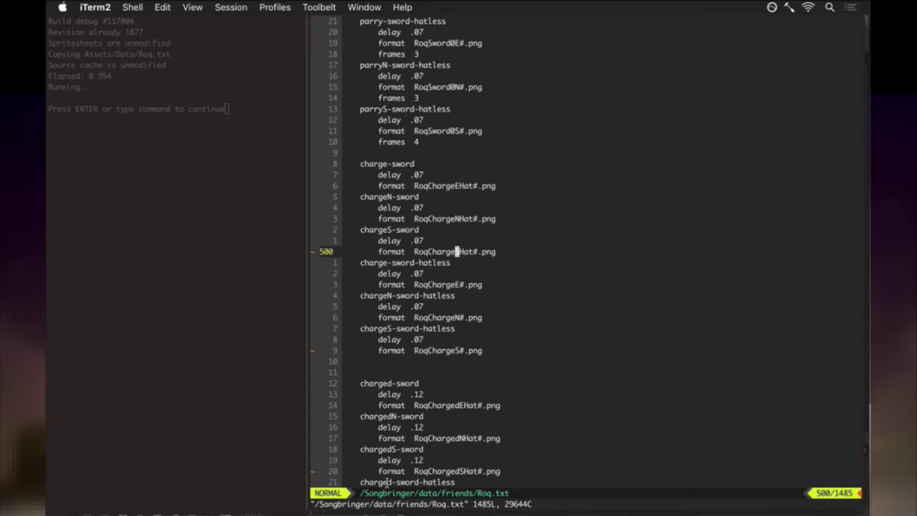
type(":up")
key("Return")
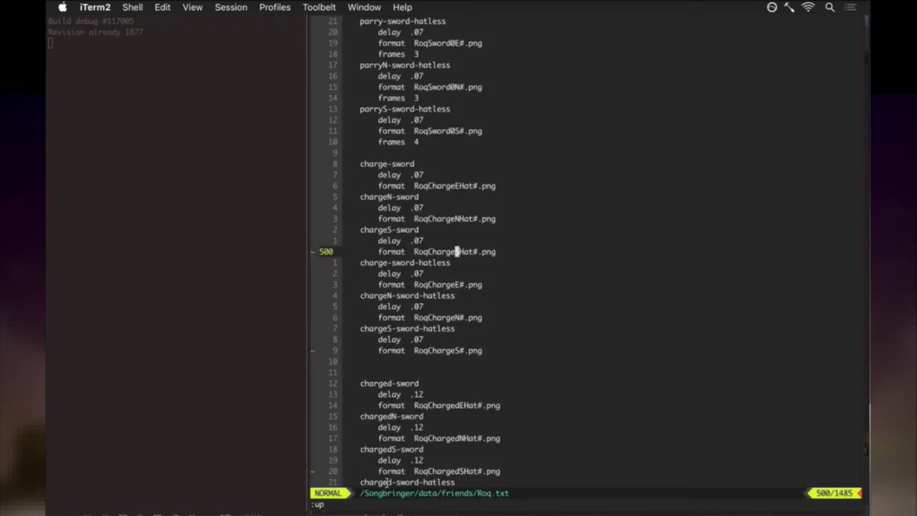
Switch back to Photoshop and close RoqIdleSwordS.psd.
key("super+Tab")
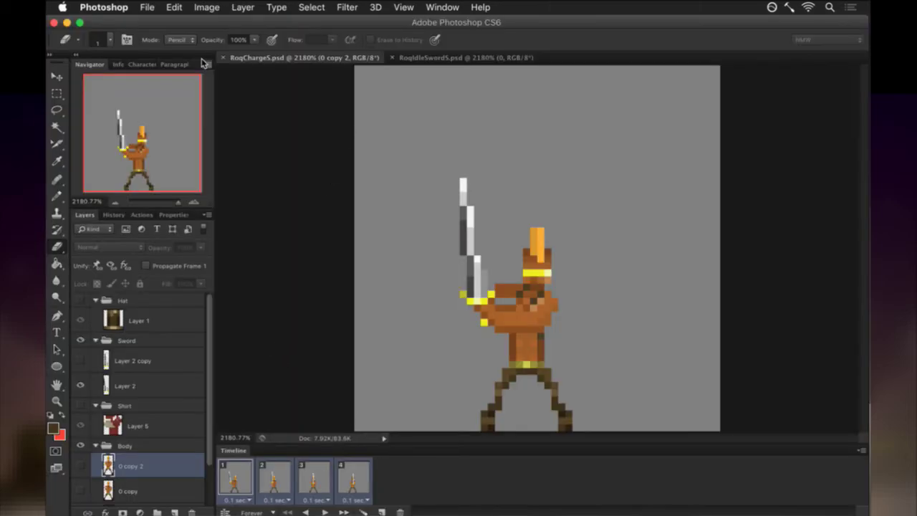
left_click(406, 59)
key("super+w")
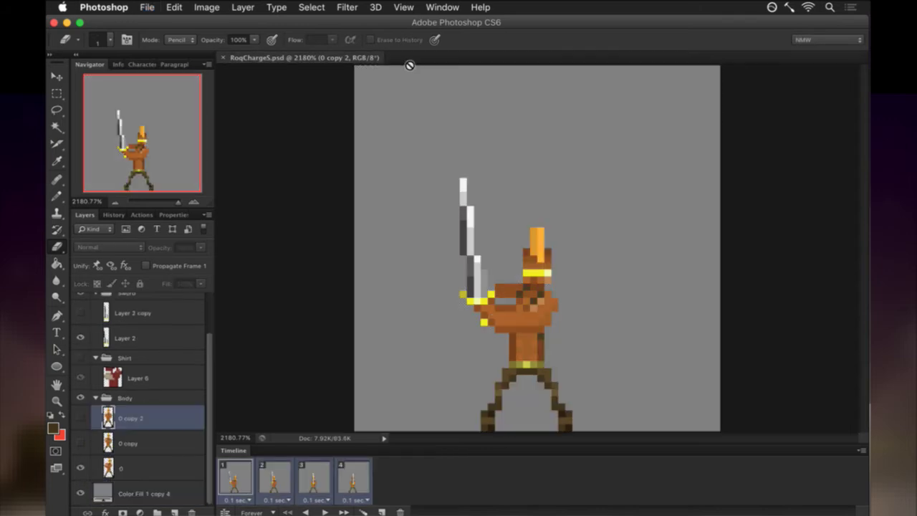
Save a new version of RoqChargeS.psd as RoqChargedS.psd in the Roq folder.
left_click(148, 7)
left_click(199, 161)
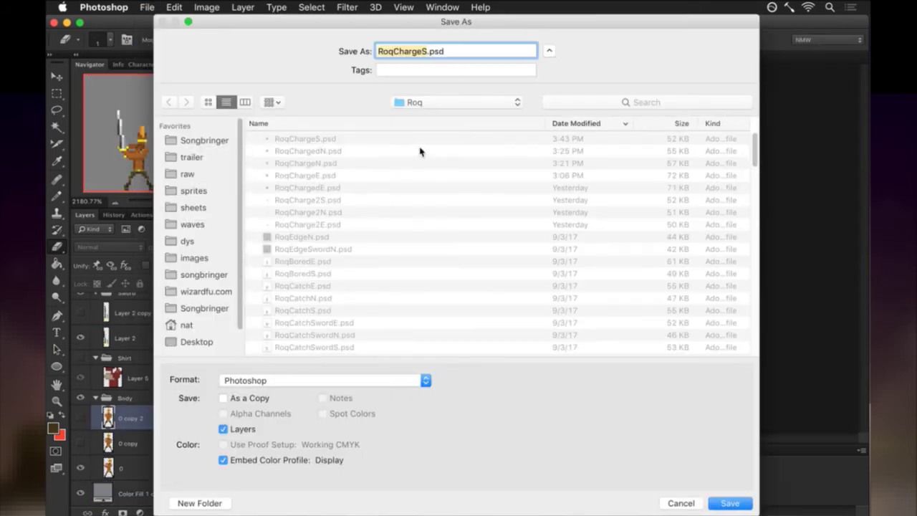
key("Right")
key("Left")
type("d")
key("Return")
left_click(146, 7)
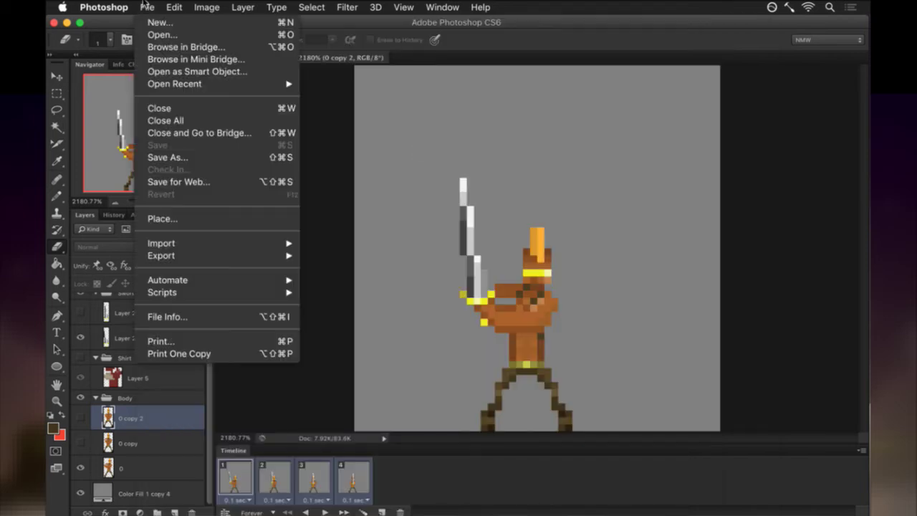
mouse_move(193, 84)
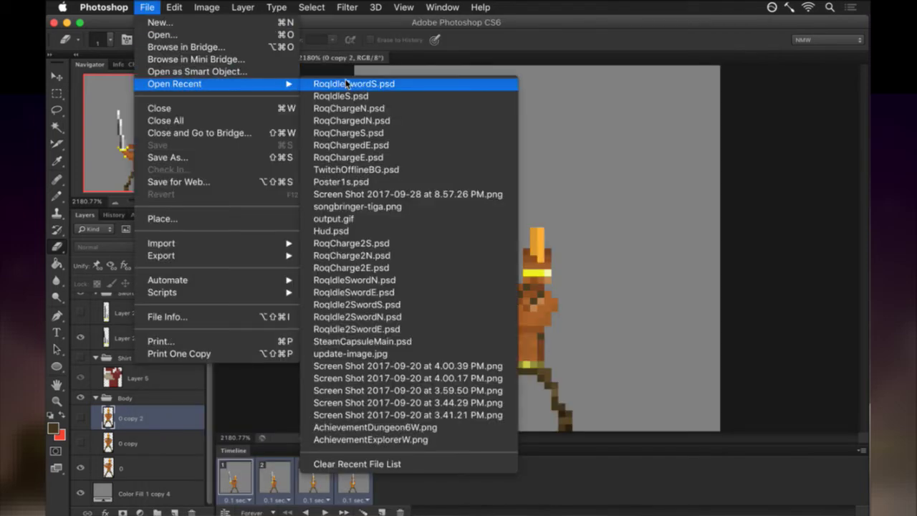
left_click(347, 120)
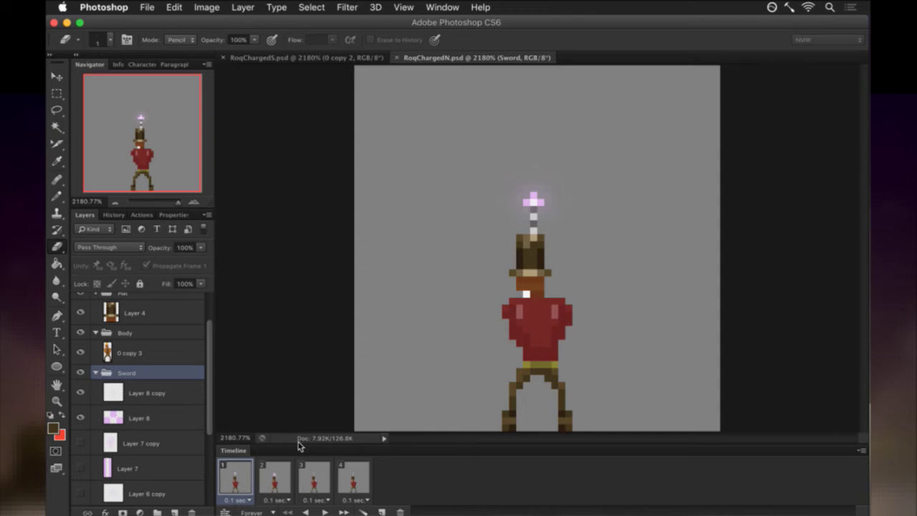
key("super+w")
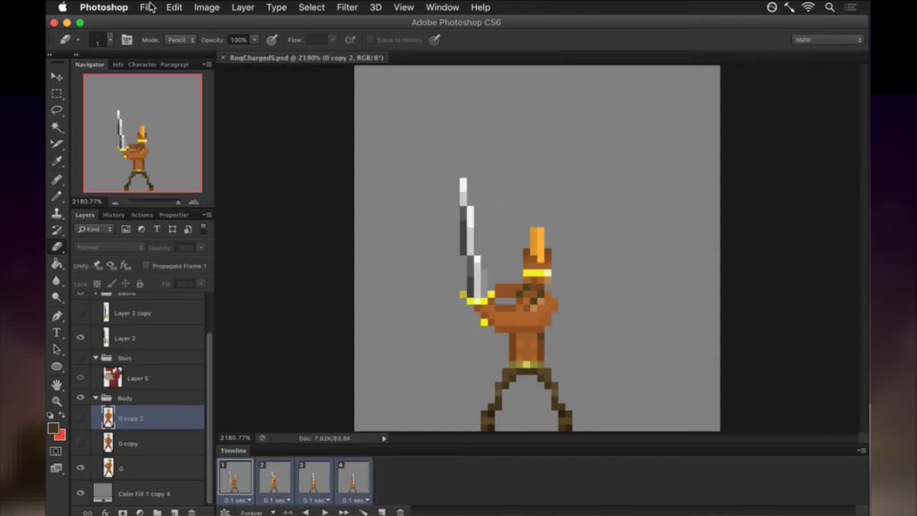
left_click(147, 7)
mouse_move(267, 84)
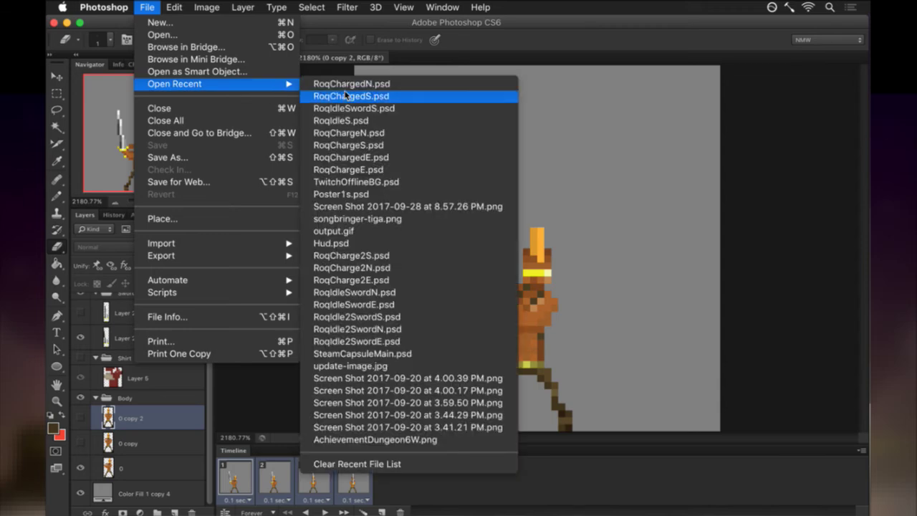
left_click(348, 96)
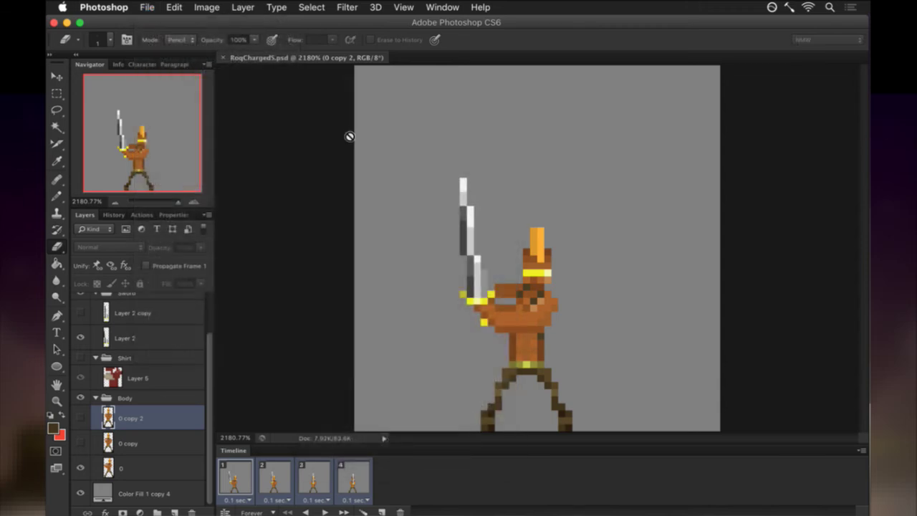
Open the recent file RoqChargeS.psd alongside and return to RoqChargedS.psd.
left_click(146, 7)
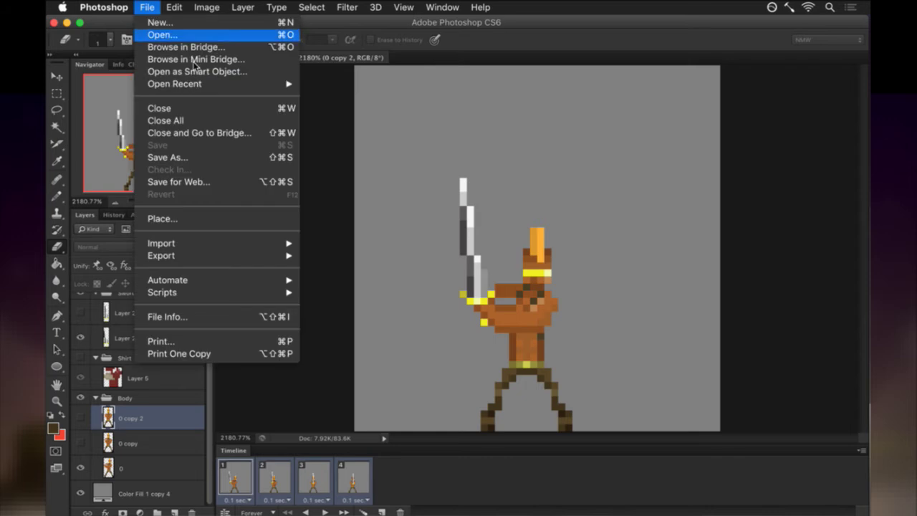
mouse_move(212, 84)
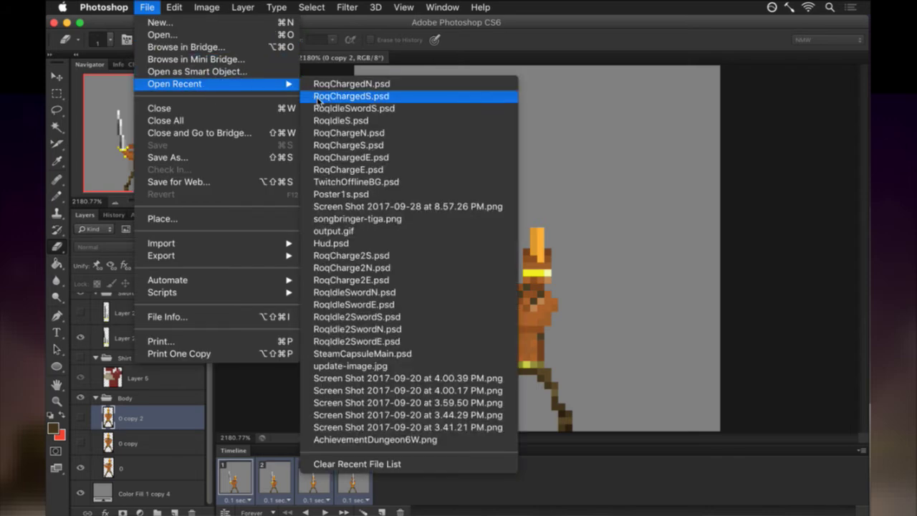
left_click(322, 147)
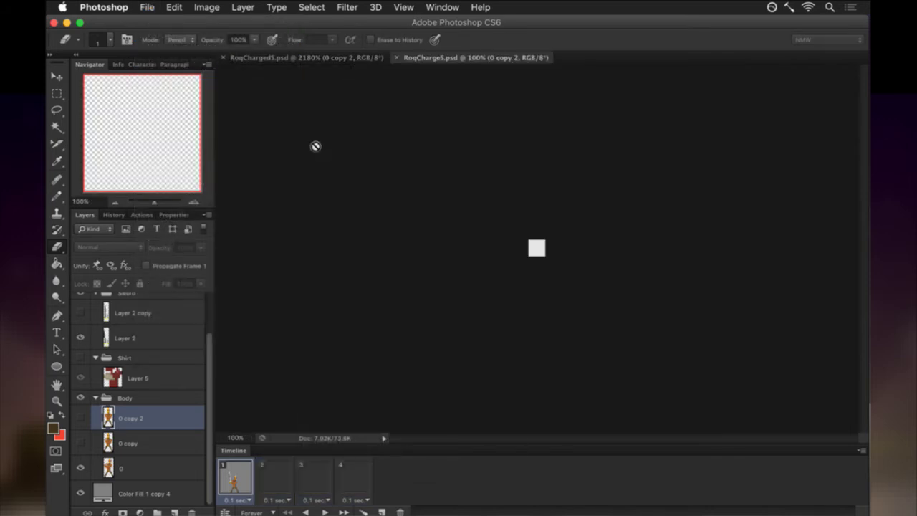
left_click(287, 59)
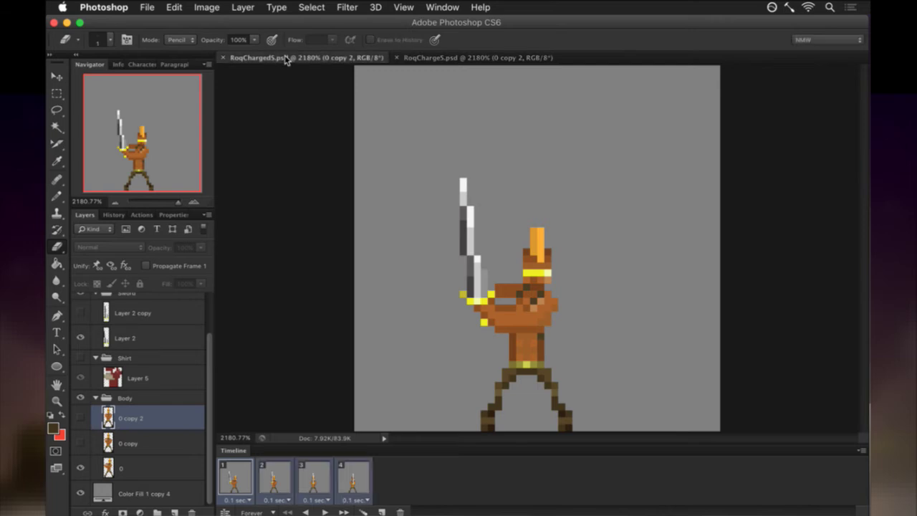
Delete the first three animation frames of RoqChargedS.psd, keeping only the final pose.
left_click(315, 477)
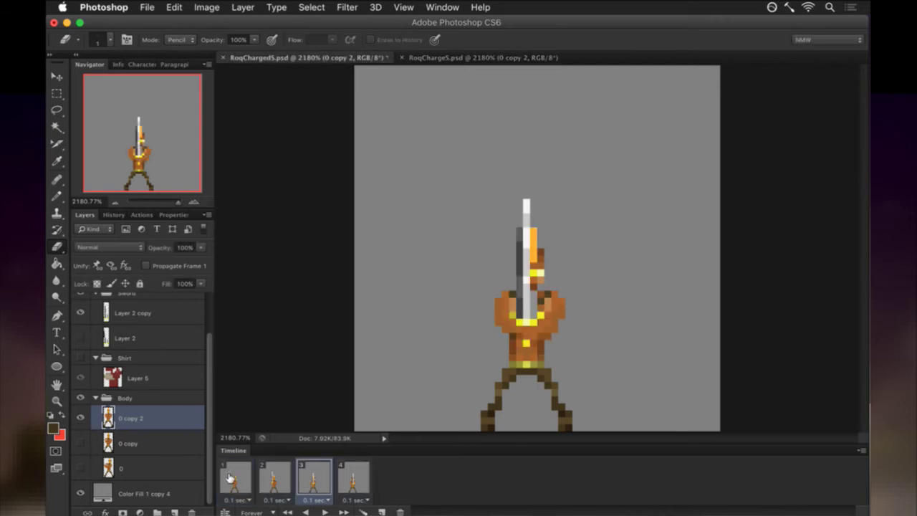
left_click(229, 478, "shift")
left_click(400, 512)
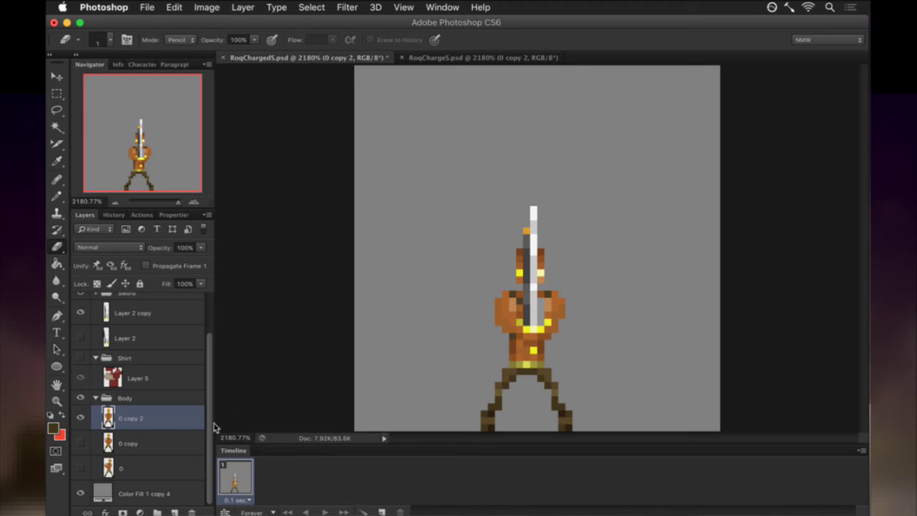
Delete the unused body layers "0 copy" and "0" and the sword's Layer 2, and select the hat's Layer 1.
left_click(162, 443)
left_click(162, 462, "shift")
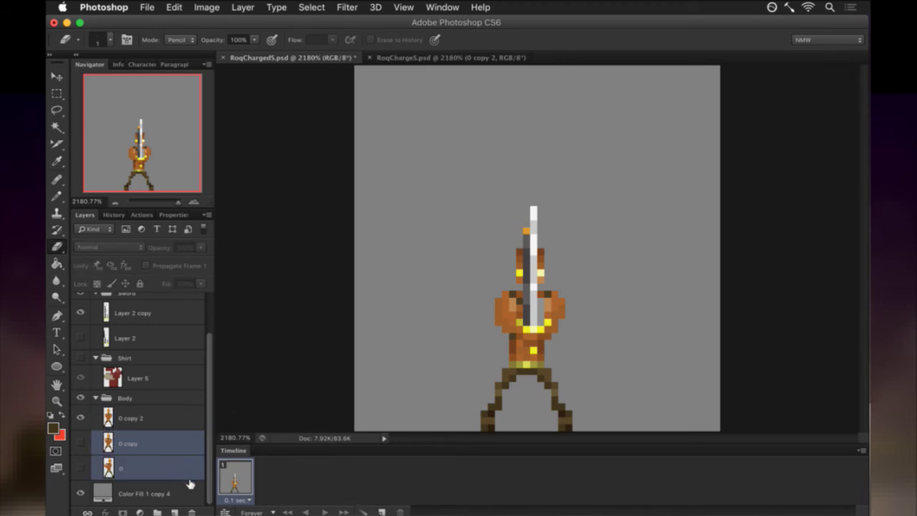
left_click(191, 512)
left_click(137, 387)
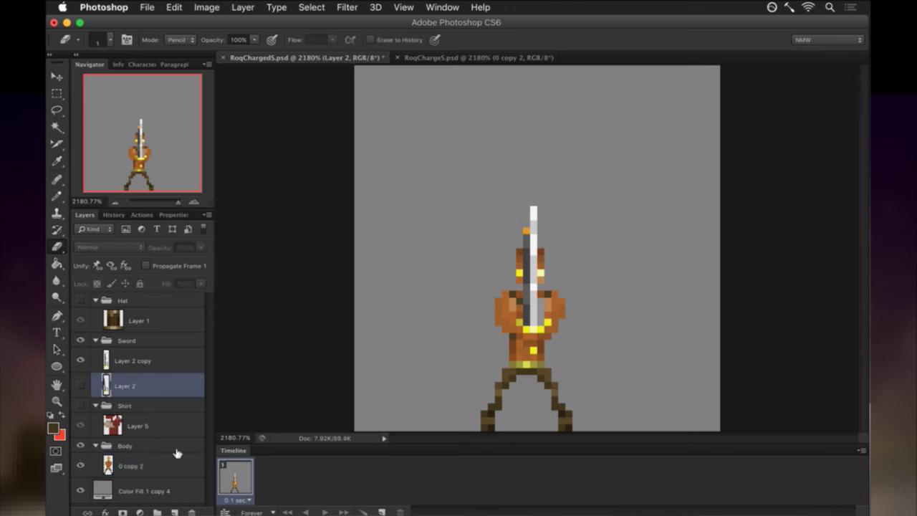
left_click(192, 512)
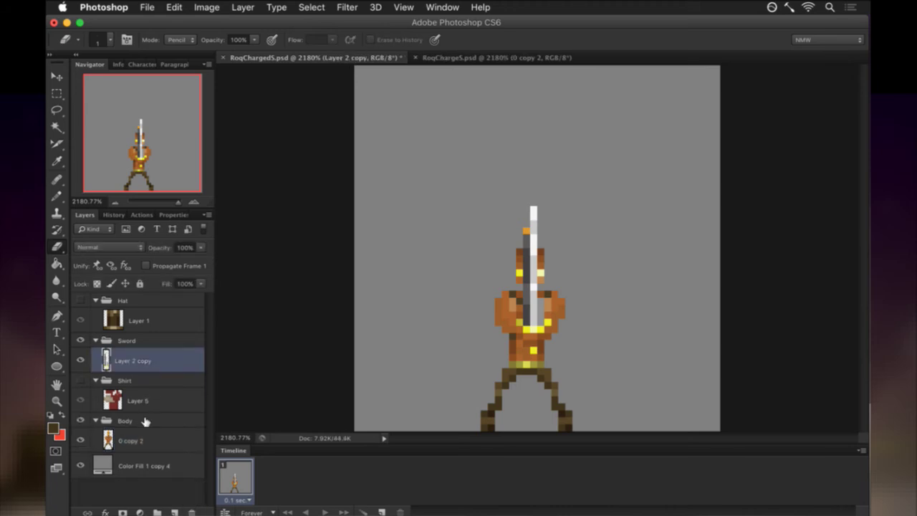
left_click(120, 318)
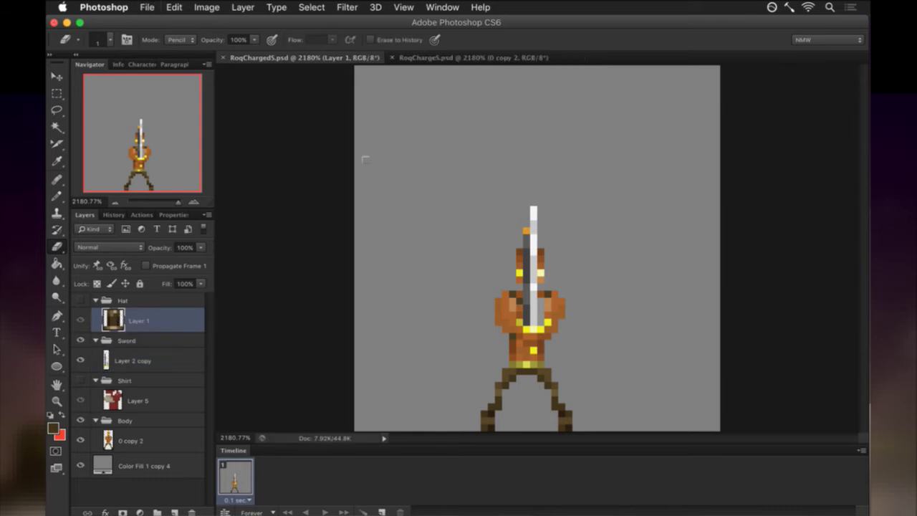
In RoqChargeS.psd, show the Shirt and Hat groups with all four animation frames selected.
left_click(435, 57)
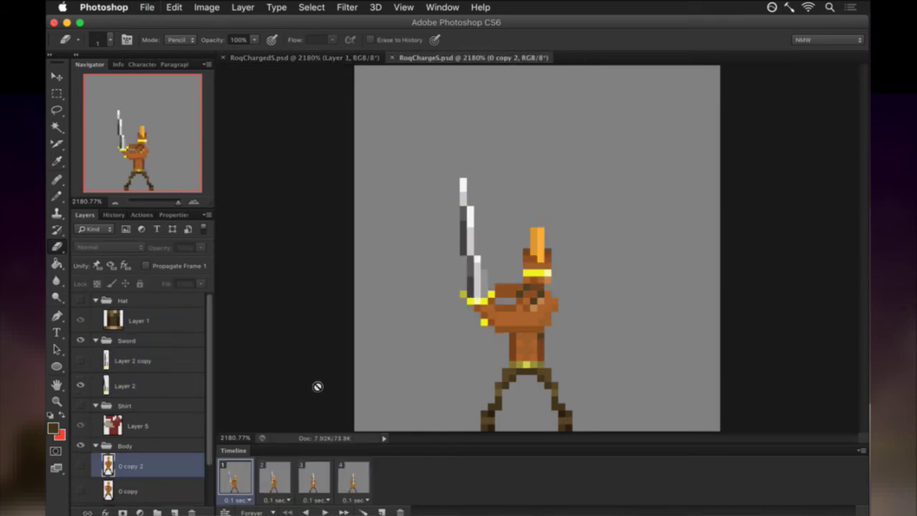
left_click(343, 474, "shift")
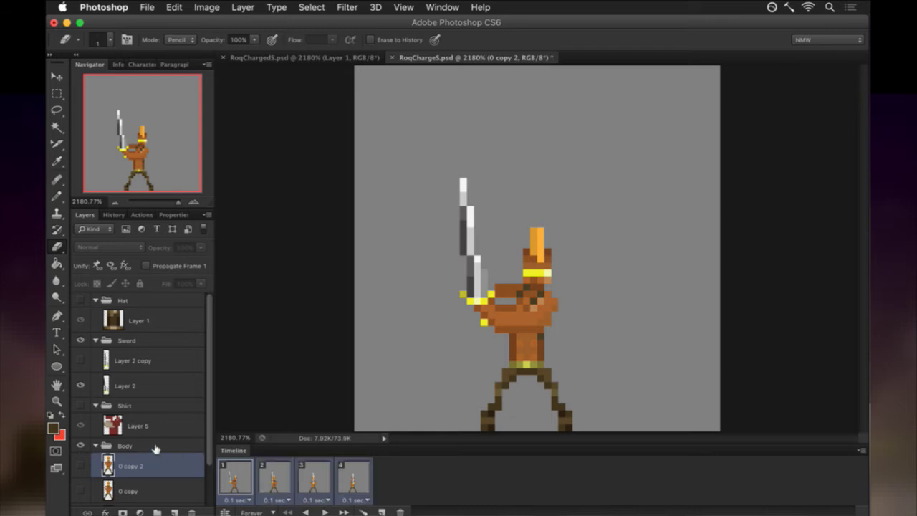
left_click(80, 405)
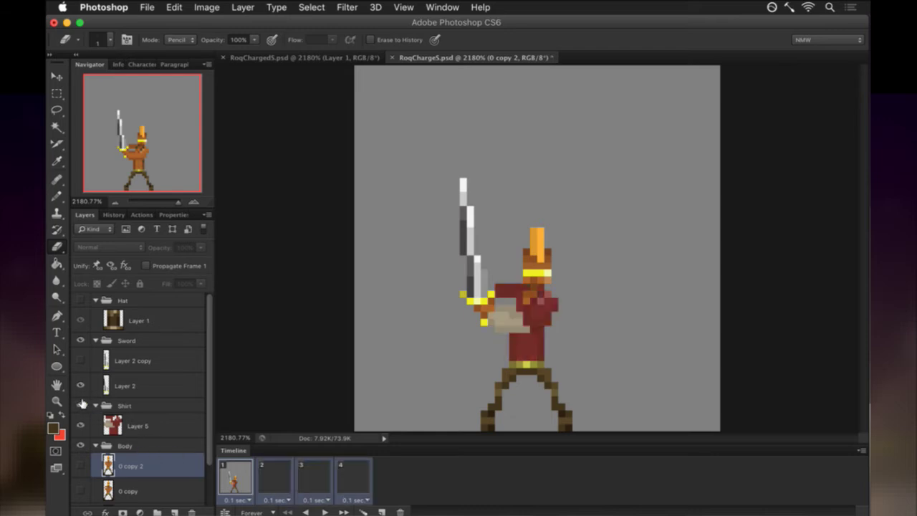
left_click(81, 300)
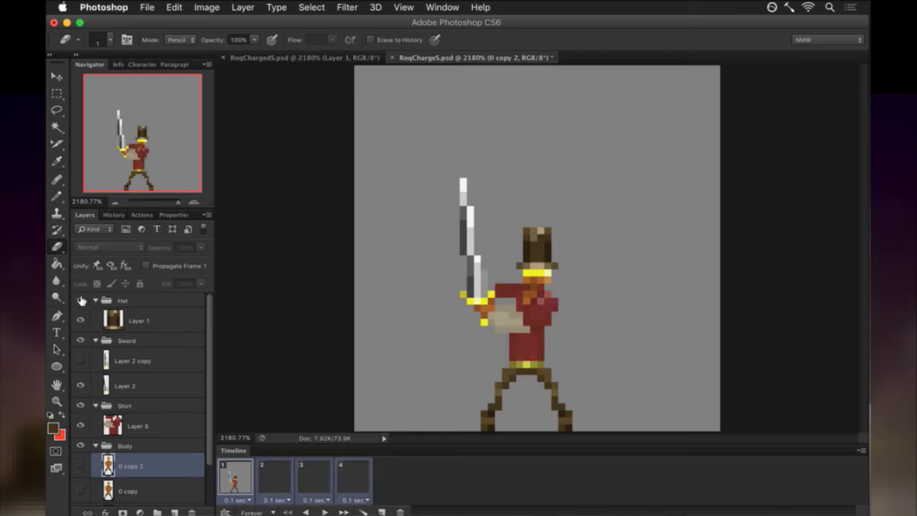
Nudge the hat's Layer 1 one pixel to the left in frames 2, 3 and 4.
left_click(237, 478)
left_click(271, 477)
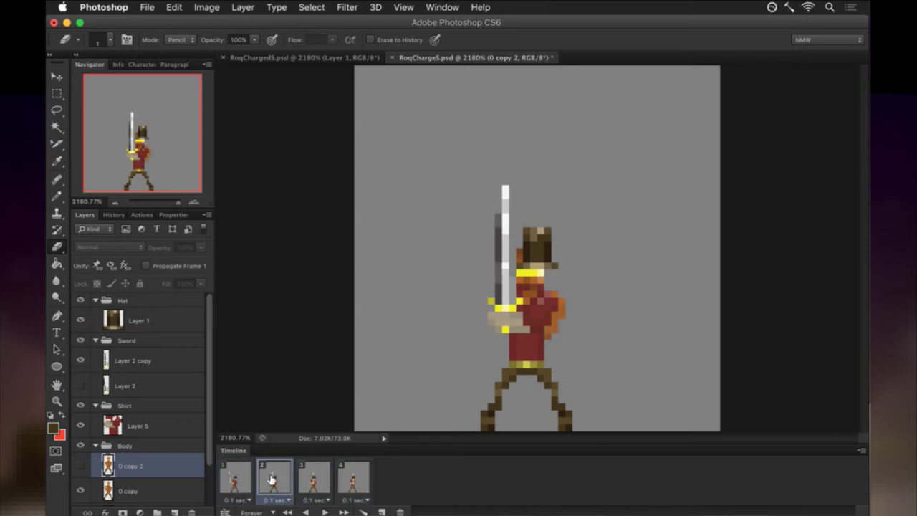
left_click(126, 300)
left_click(147, 323)
key("v")
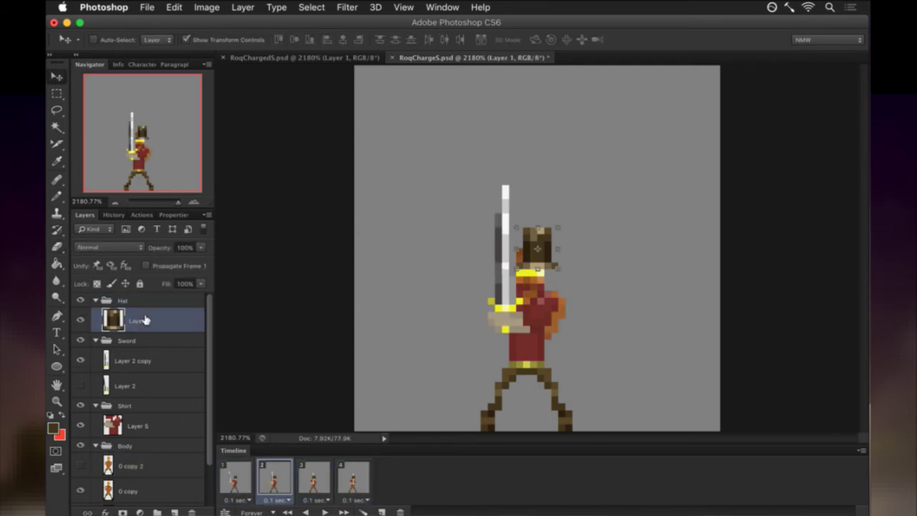
left_click(316, 476)
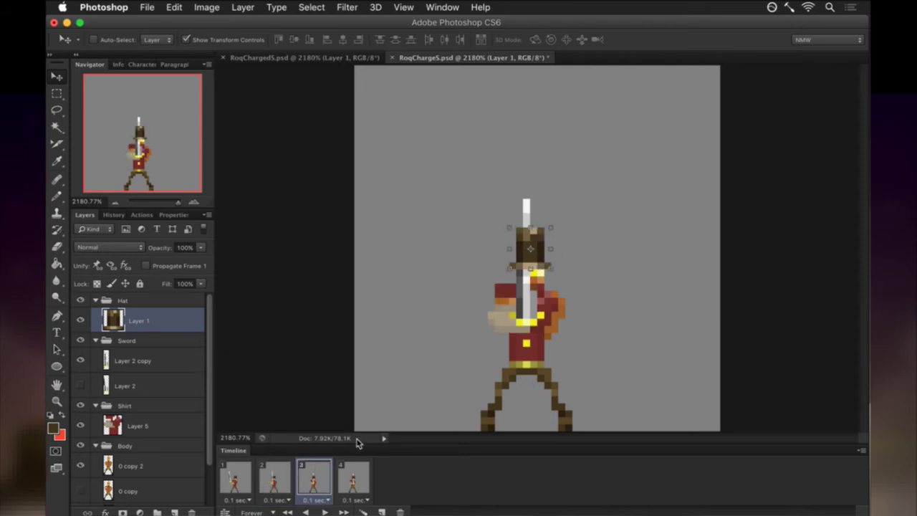
left_click(353, 476)
key("Left")
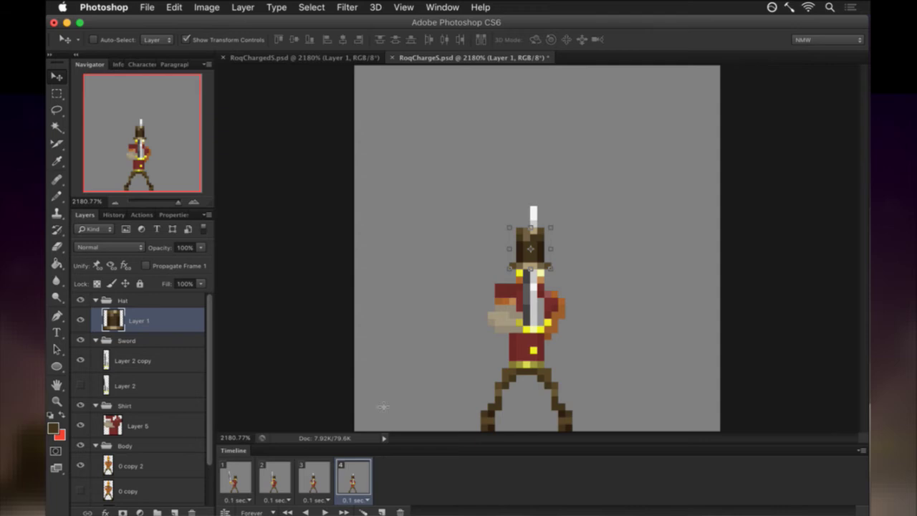
Move the Hat group below the Sword group so the sword is drawn in front of the hat.
key("m")
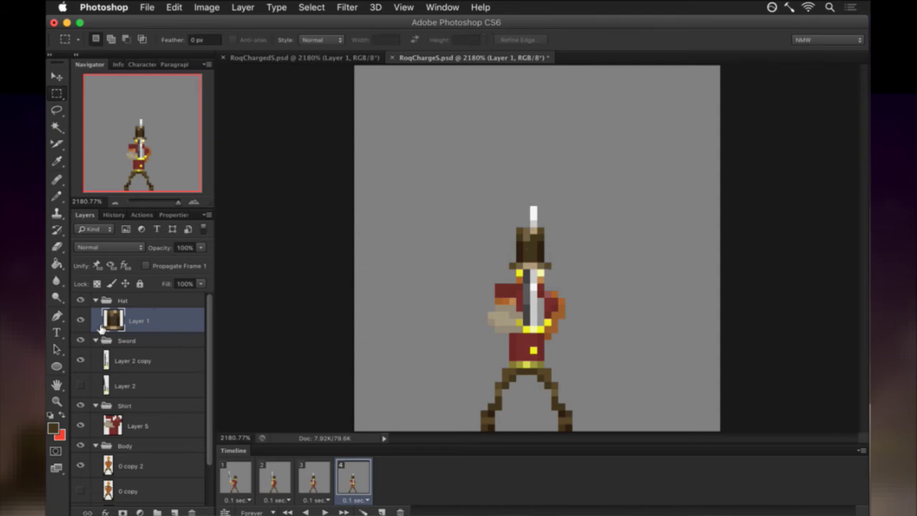
left_click(95, 300)
left_click_drag(104, 301, 107, 321)
left_click(96, 315)
left_click(95, 300)
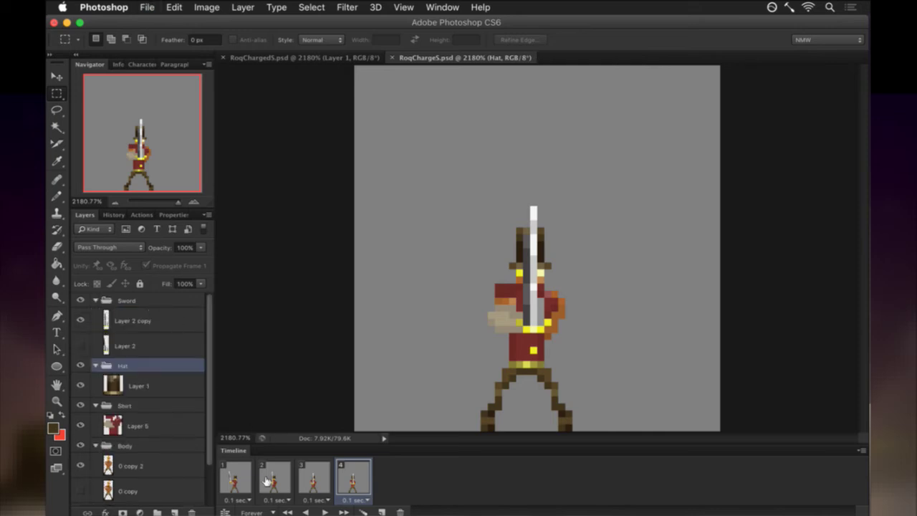
Duplicate the shirt's Layer 5 for frame 2 and hide the original shirt layer in that frame.
left_click(233, 474)
left_click(273, 473)
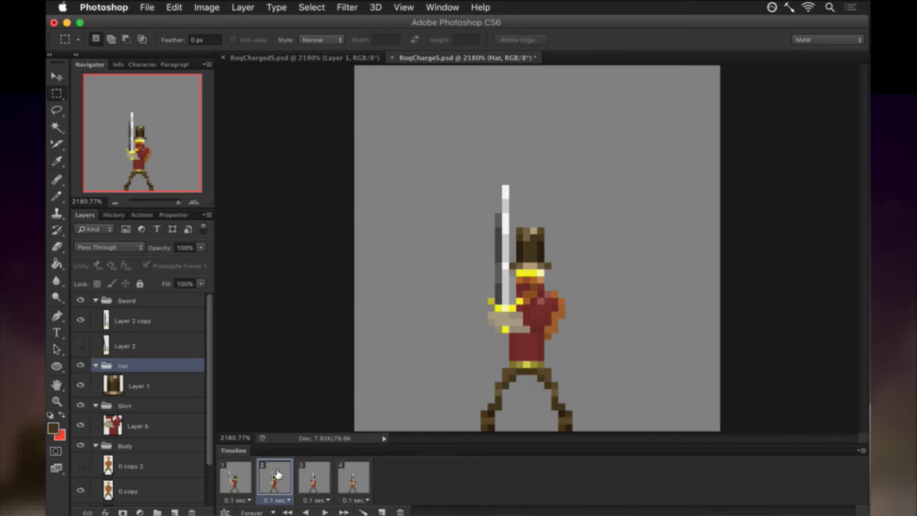
left_click(114, 425)
key("super+j")
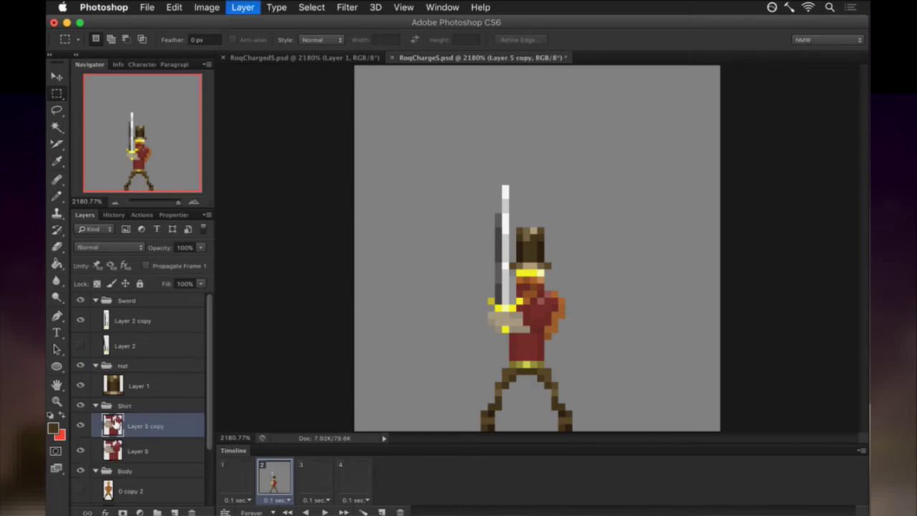
left_click(81, 450)
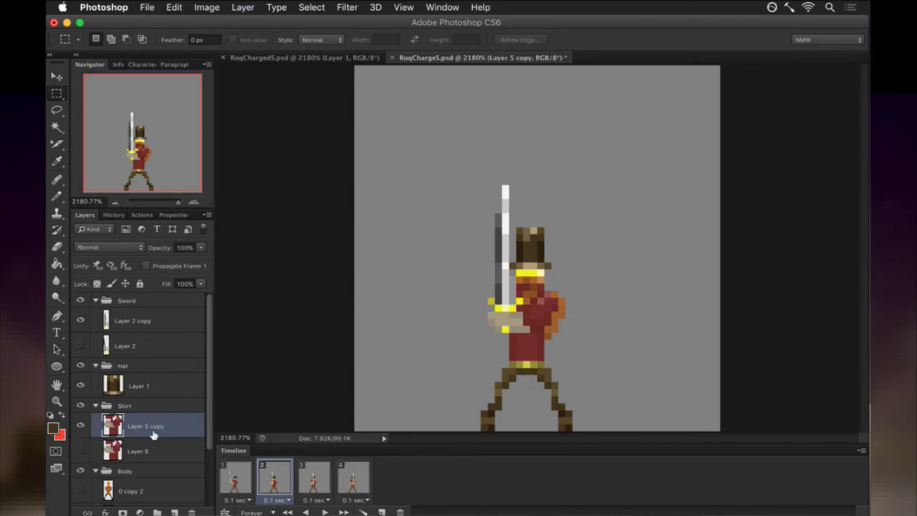
Select the area outside the "0 copy" body and erase the shirt copy's pixels that stick out past the hands.
left_click_drag(210, 422, 206, 453)
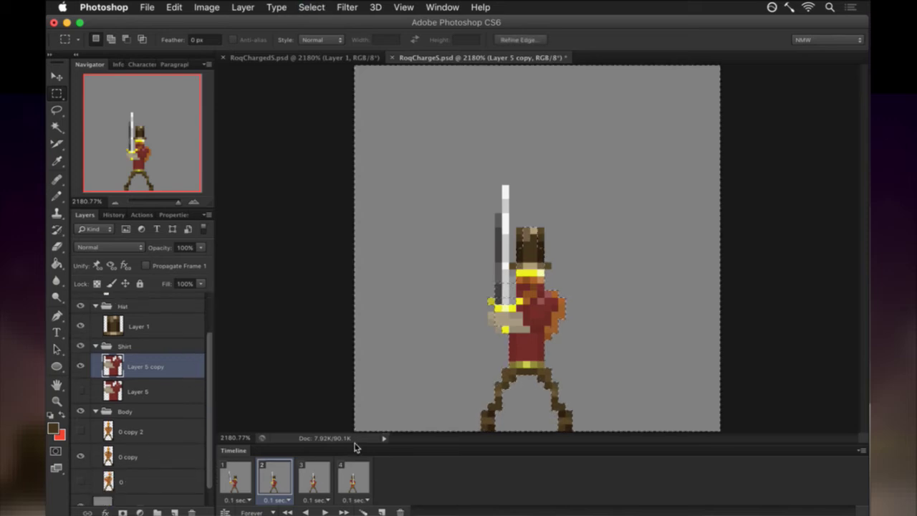
key("e")
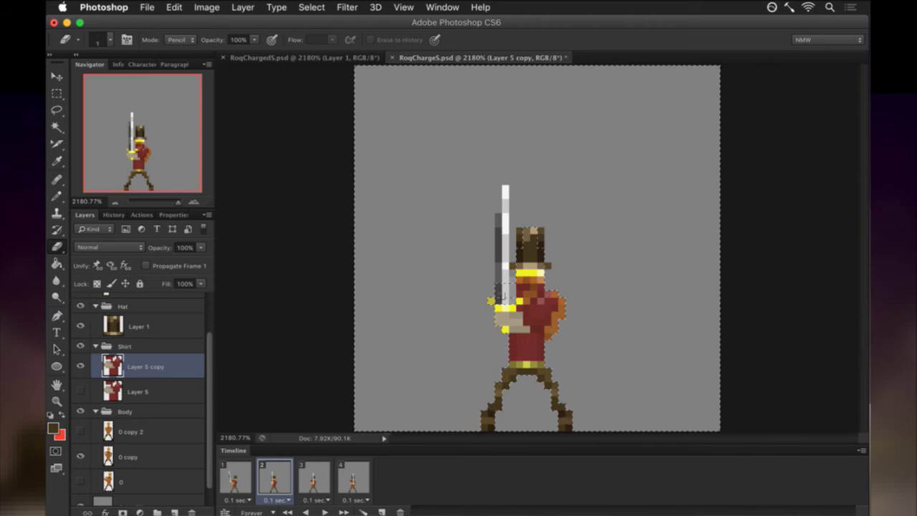
left_click(505, 331)
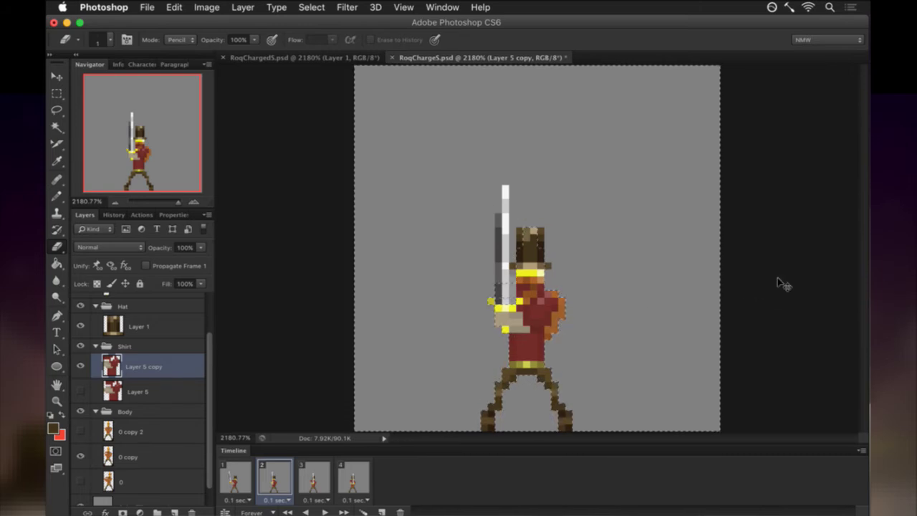
Sample the shirt's dark red and paint it over the bare shoulder and arm on Layer 5 copy in frame 2.
key("i")
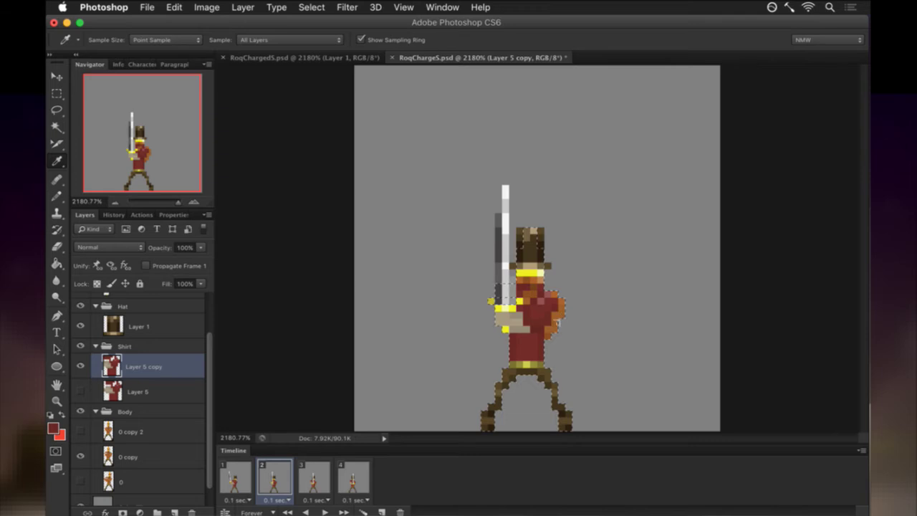
key("b")
left_click_drag(554, 294, 556, 310)
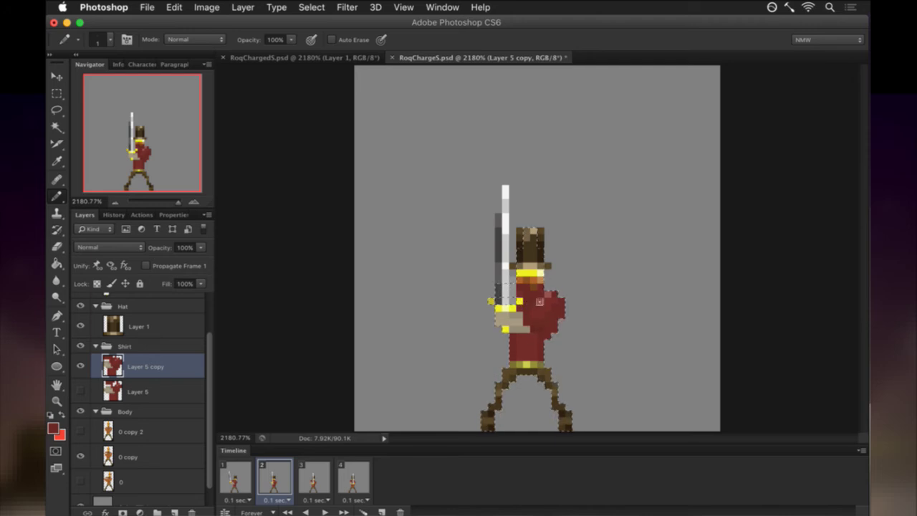
key("m")
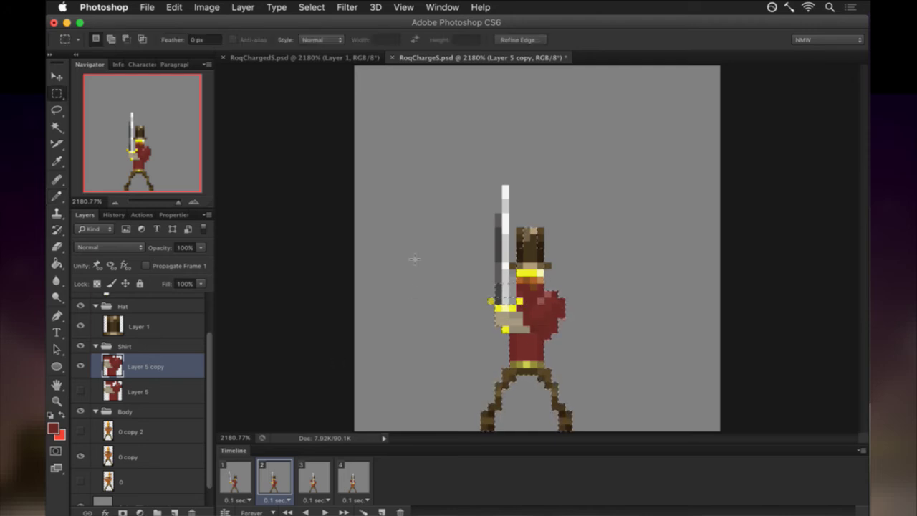
Compare the shirt copy with the bare body in frame 2 and erase the beige cuff pixels covering the hand on the sword grip.
left_click(78, 366)
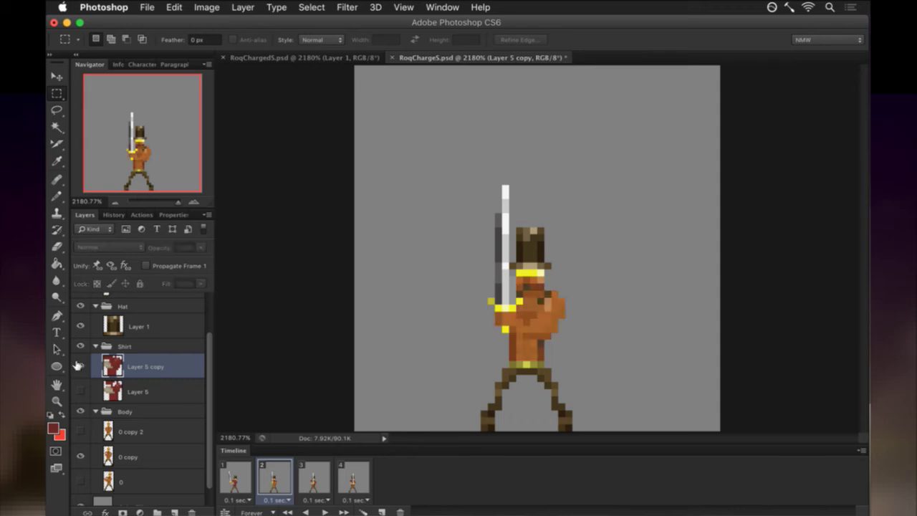
left_click(80, 366)
key("b")
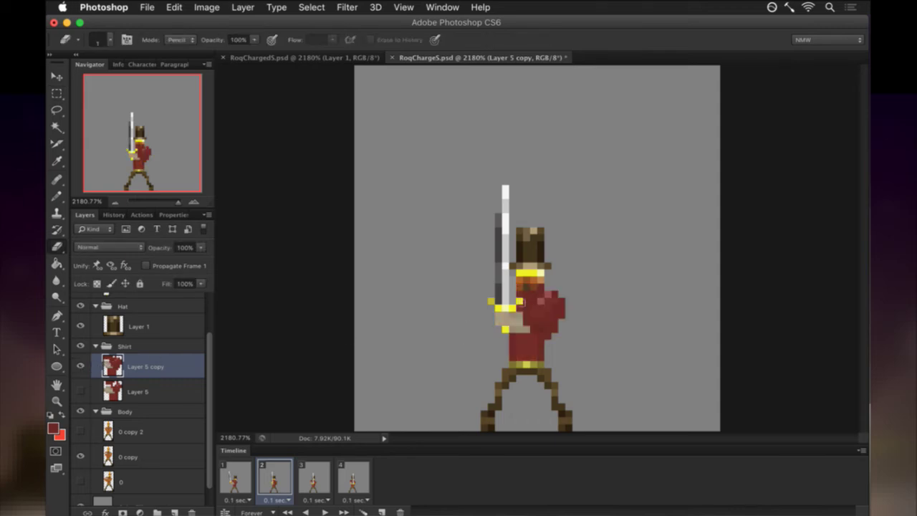
key("b")
key("shift+b")
key("e")
left_click(78, 366)
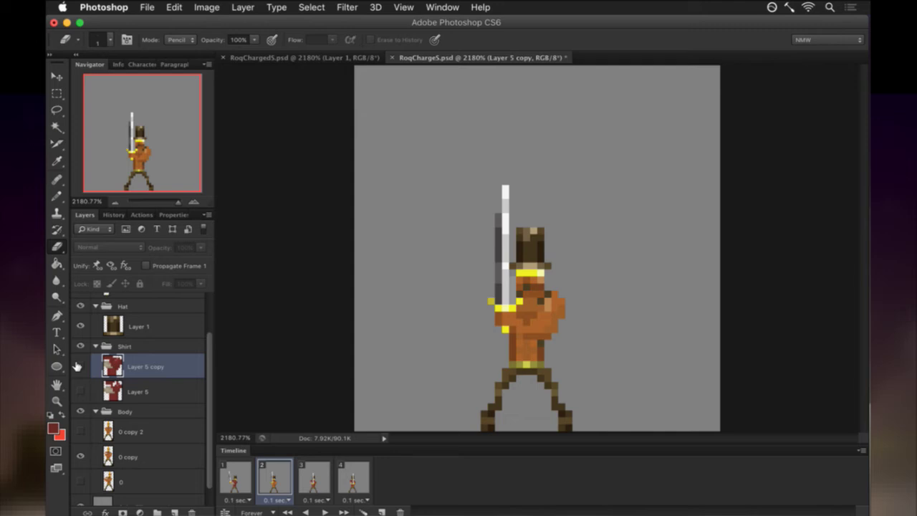
left_click(80, 366)
left_click(78, 366)
left_click(77, 367)
mouse_move(510, 329)
left_mouse_down()
mouse_move(504, 316)
mouse_move(500, 335)
left_mouse_up()
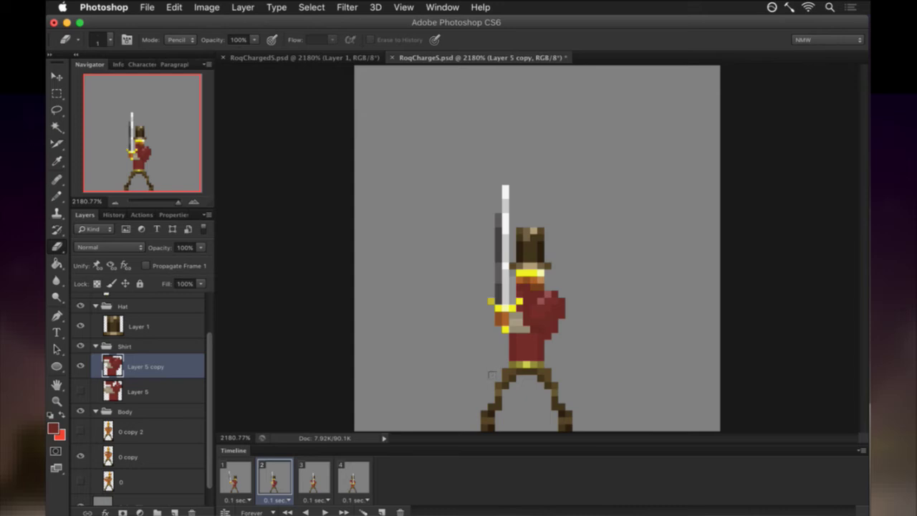
Sample the cuff's beige tones and extend the cuff across the forearm on Layer 5 copy in frame 2.
key("b")
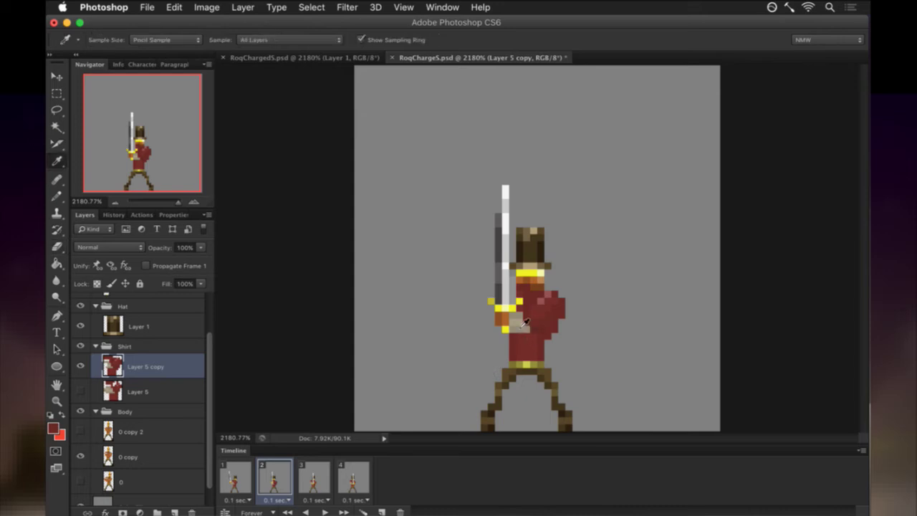
left_click(525, 326, "alt")
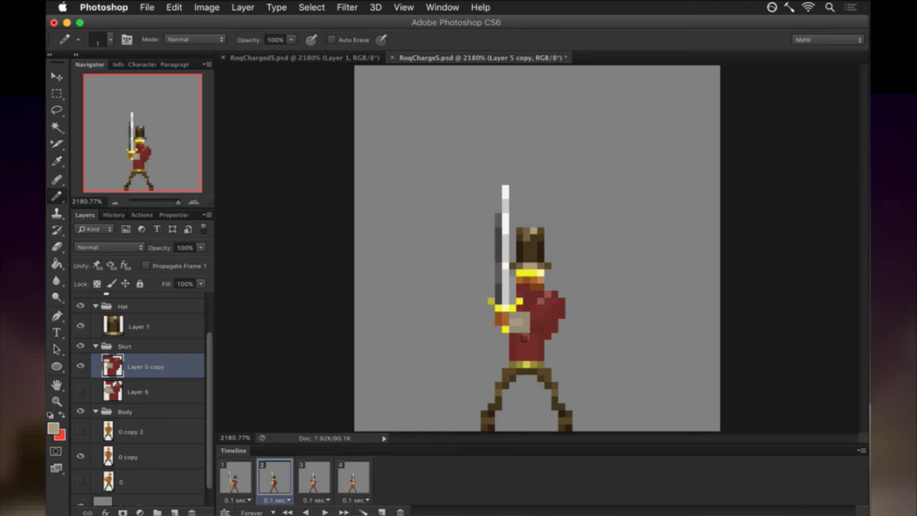
left_click(535, 336, "alt")
left_click(546, 324, "alt")
left_click(518, 315, "alt")
left_click(535, 331, "alt")
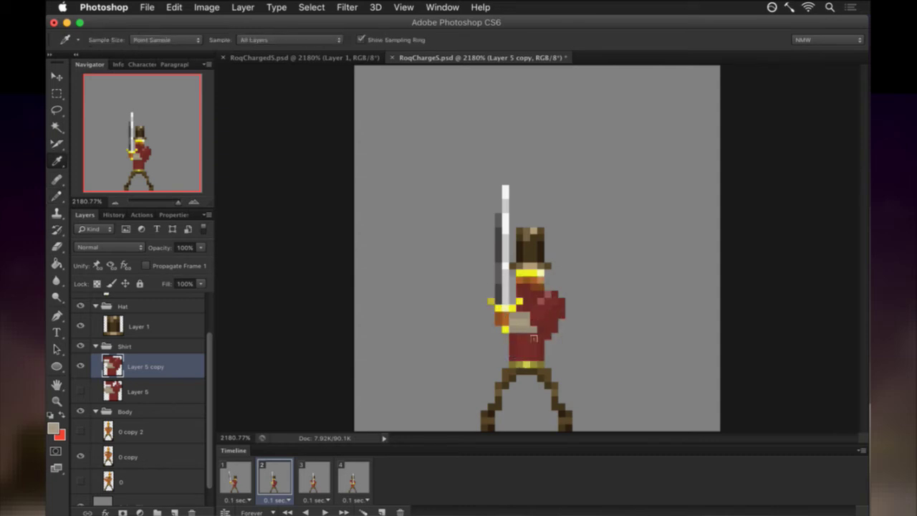
left_click(540, 336, "alt")
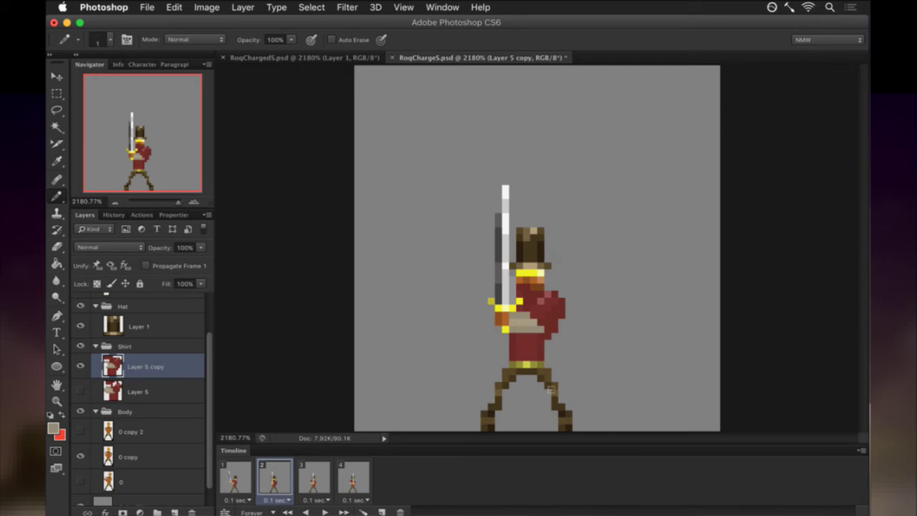
left_click(546, 332, "alt")
left_click(531, 334, "alt")
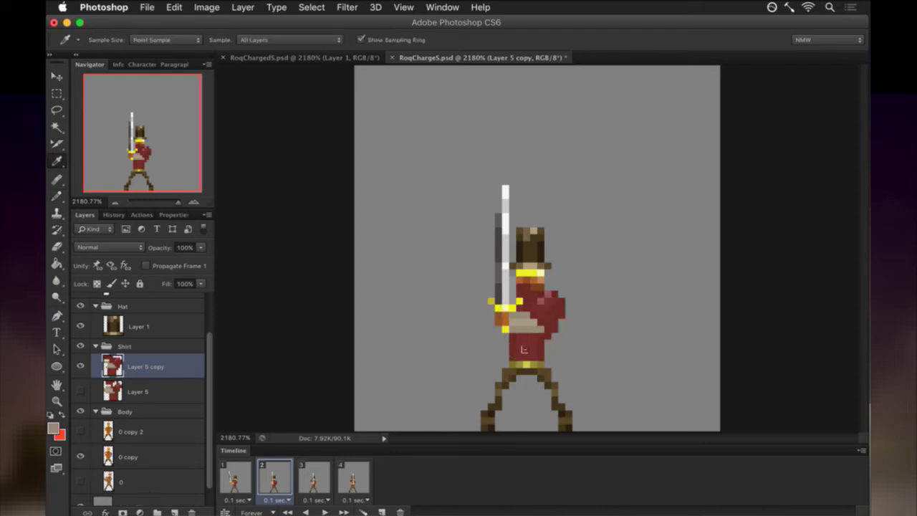
left_click(528, 321, "alt")
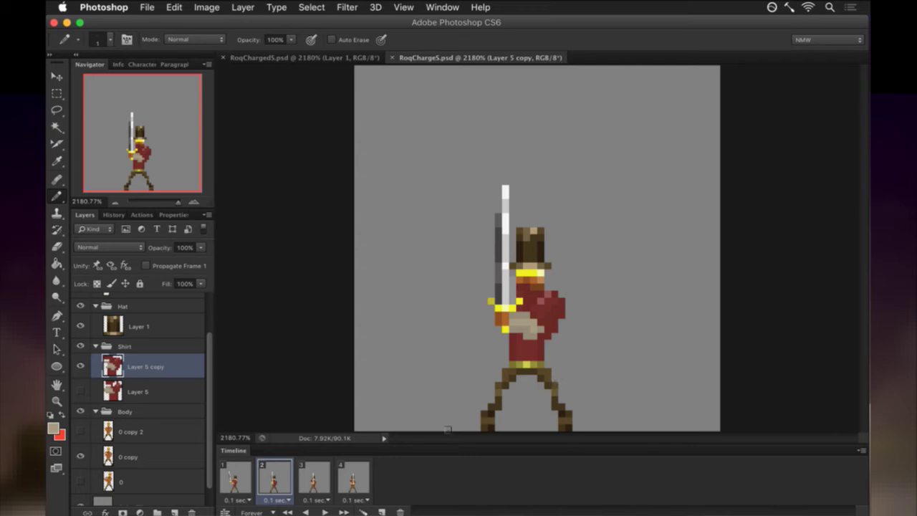
In frame 3, hide the shirt's Layer 5, duplicate Layer 5 copy and show the duplicate.
left_click(312, 470)
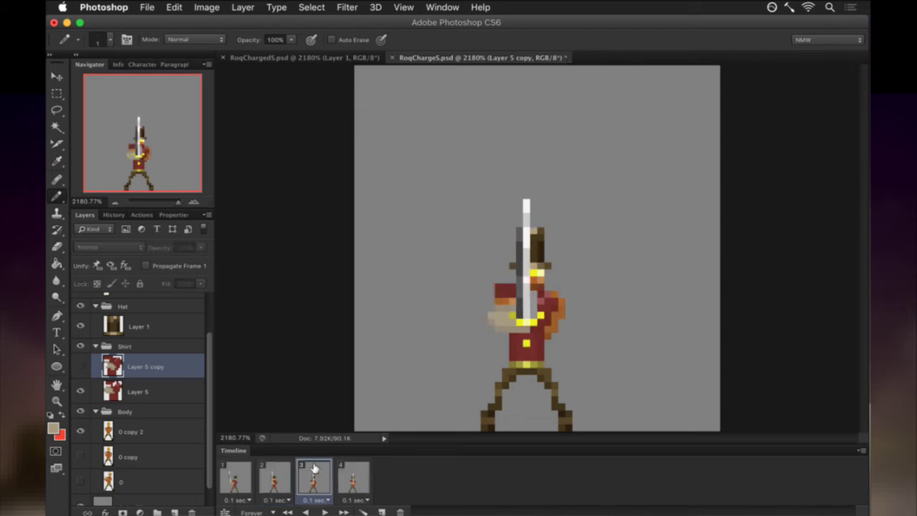
left_click(272, 476)
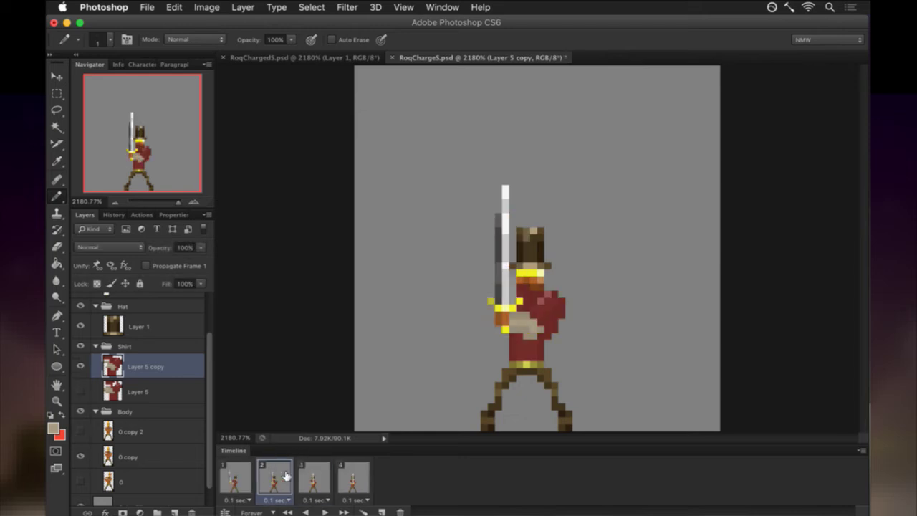
left_click(312, 476)
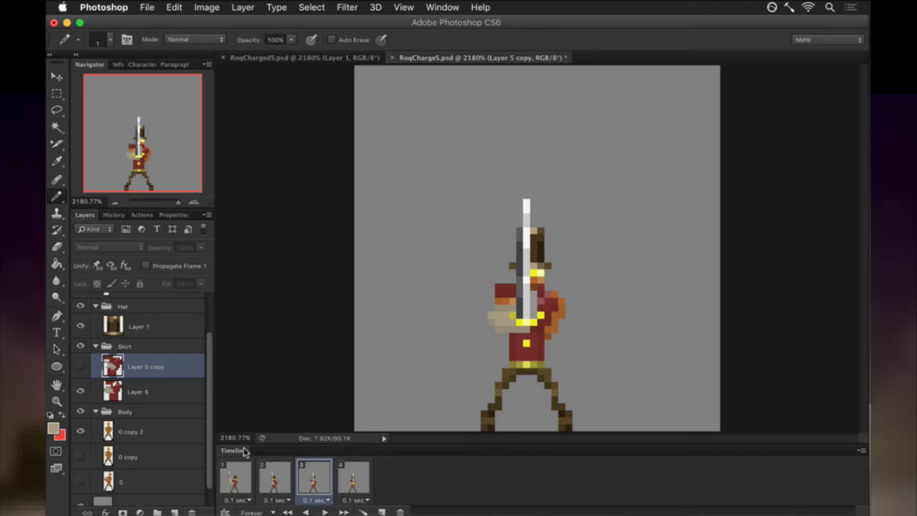
left_click(80, 392)
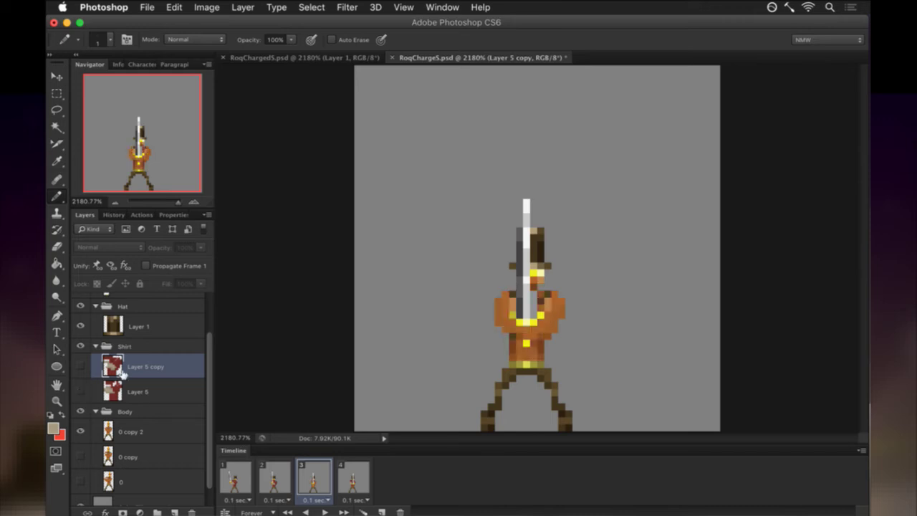
left_click_drag(119, 367, 122, 379)
left_click(81, 366)
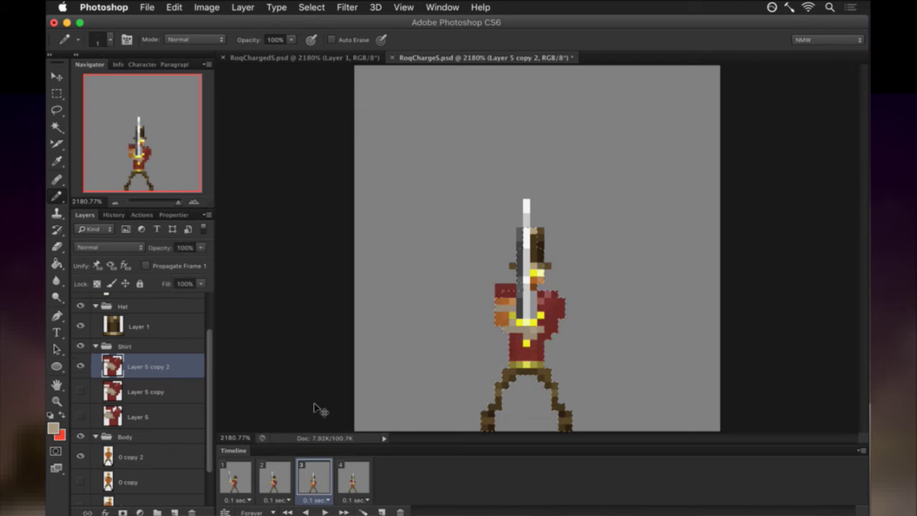
Erase the new shirt duplicate's pixels outside the "0 copy 2" body outline in frame 3, and clear the selection.
key("e")
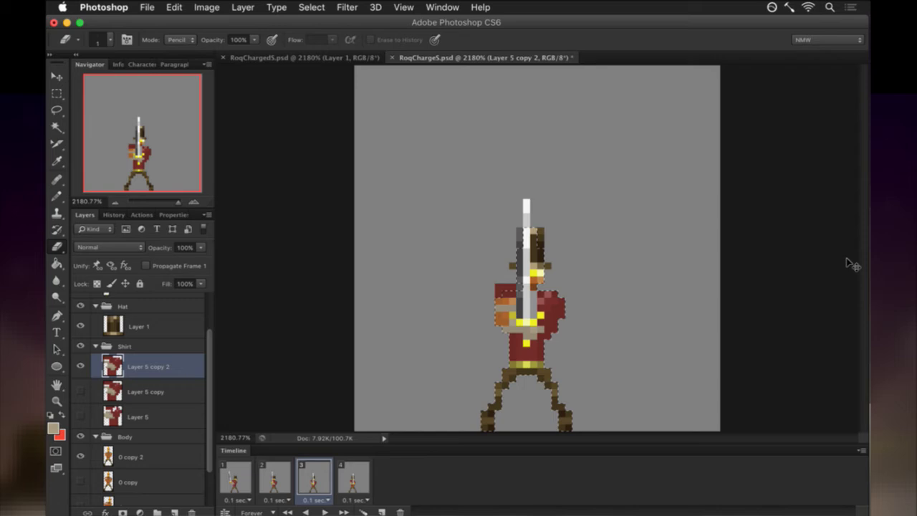
key("super+a")
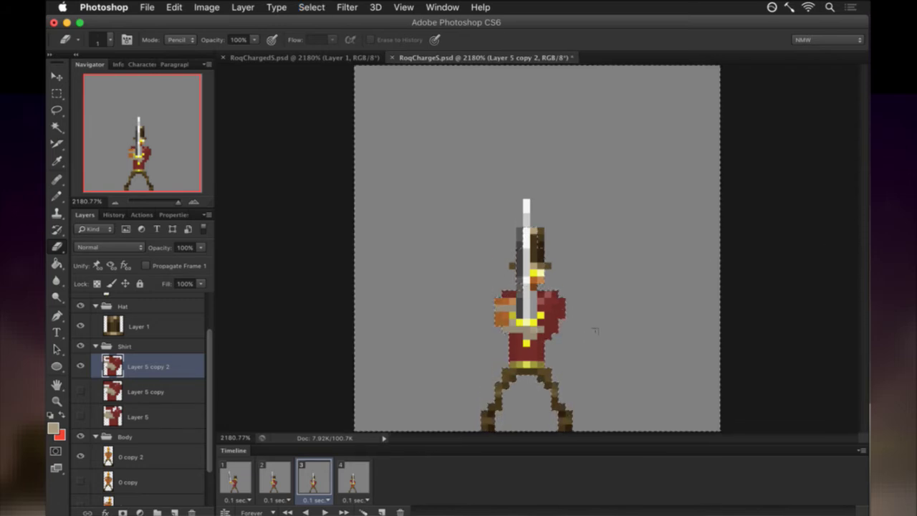
key("super+d")
key("m")
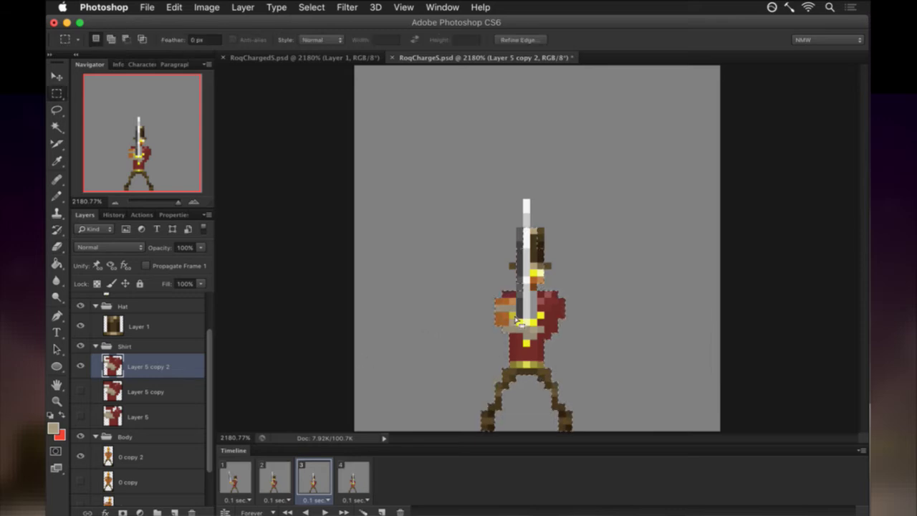
key("super+d")
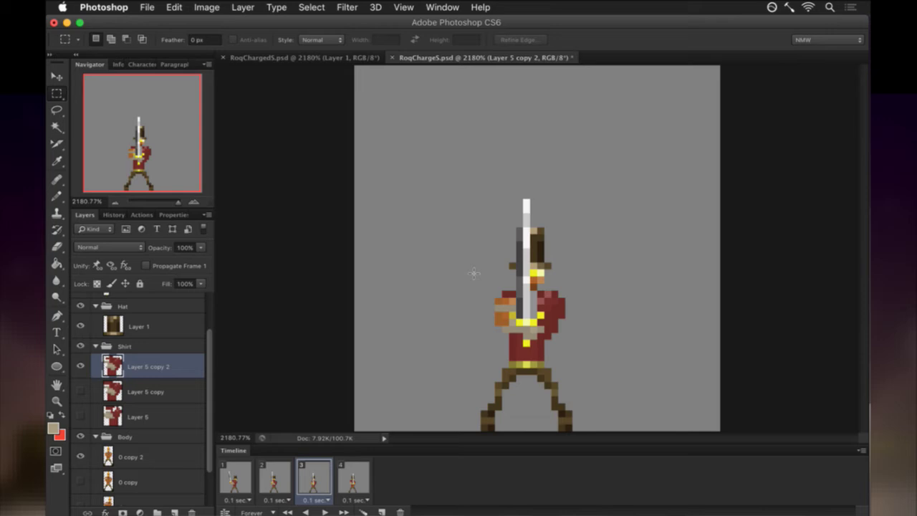
Sample the shirt's dark red and paint it over the bare shoulder and upper arm in frame 3.
key("b")
left_click(513, 298, "alt")
mouse_move(512, 322)
left_mouse_down()
mouse_move(512, 307)
mouse_move(497, 301)
mouse_move(500, 336)
left_mouse_up()
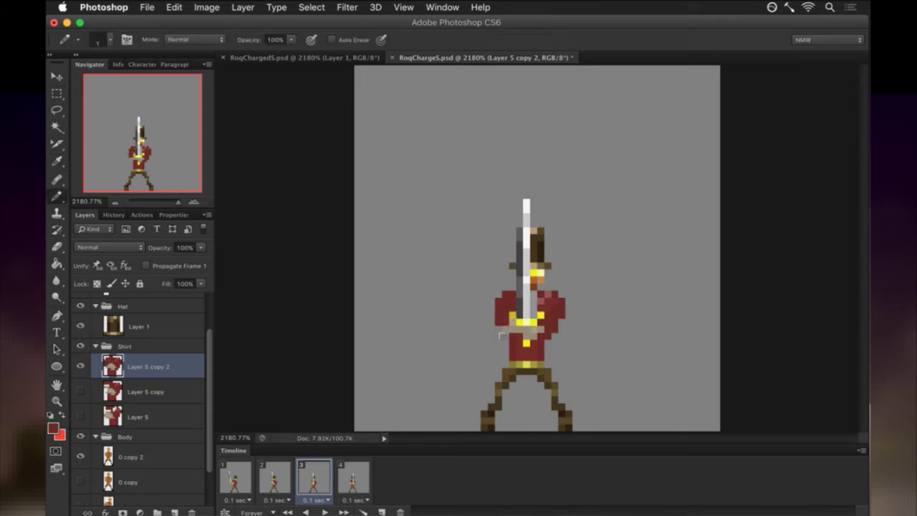
Hide the sword's Layer 2 copy in frame 3 and erase the shirt pixels covering the neck to open the collar.
scroll(208, 337, "up", 4)
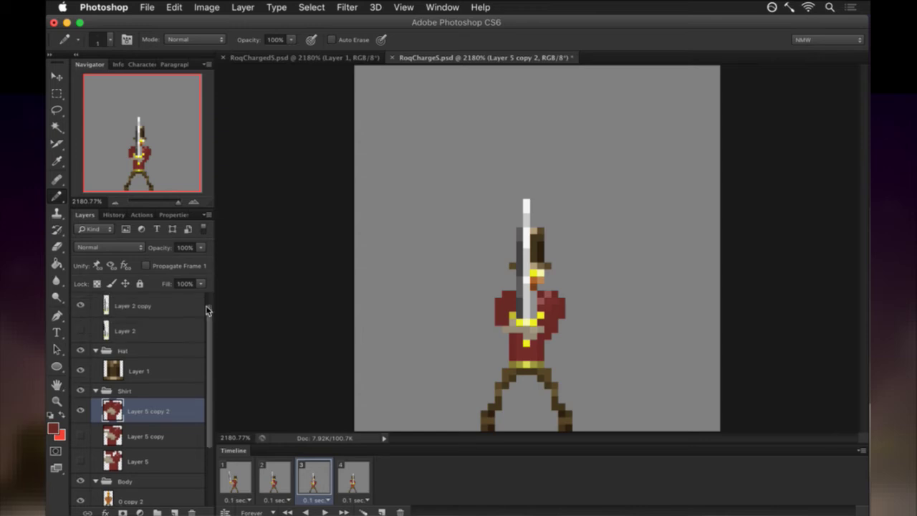
left_click(81, 320)
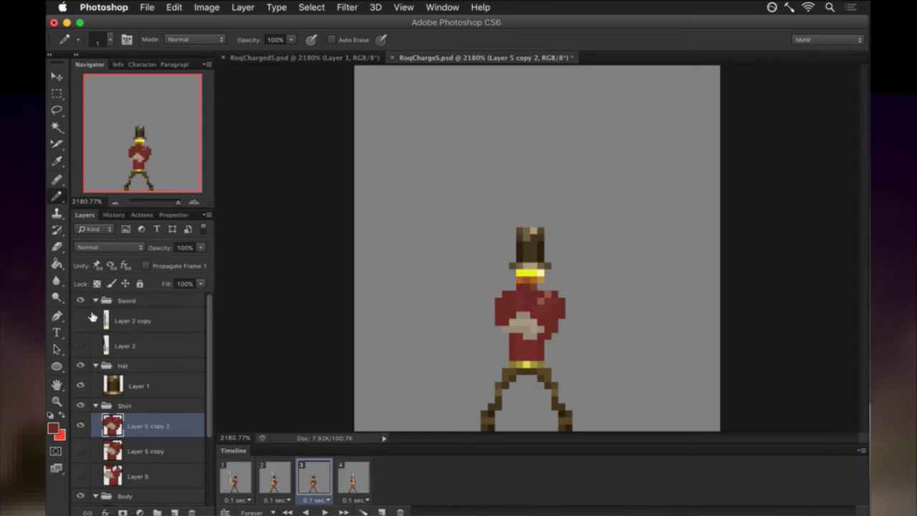
key("e")
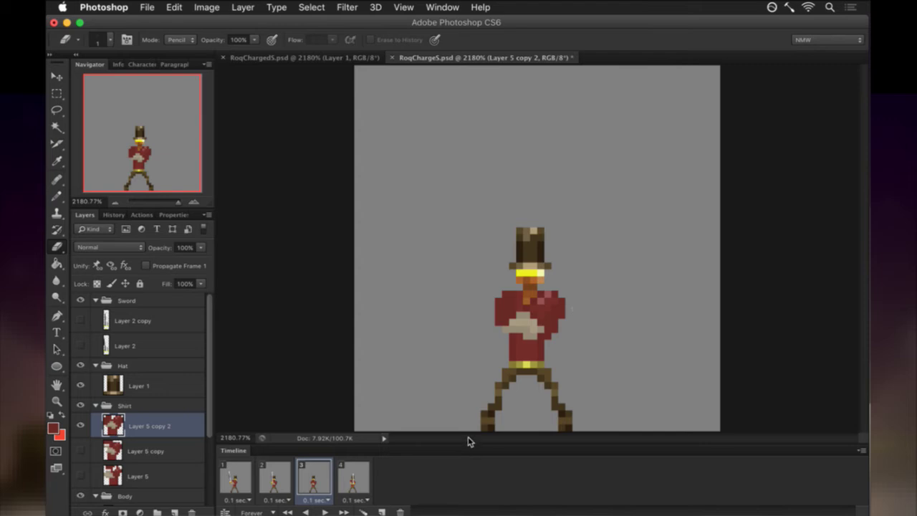
Sample the shirt's lighter red and add mirrored highlight pixels beside the collar on the other shoulder in frame 3.
key("i")
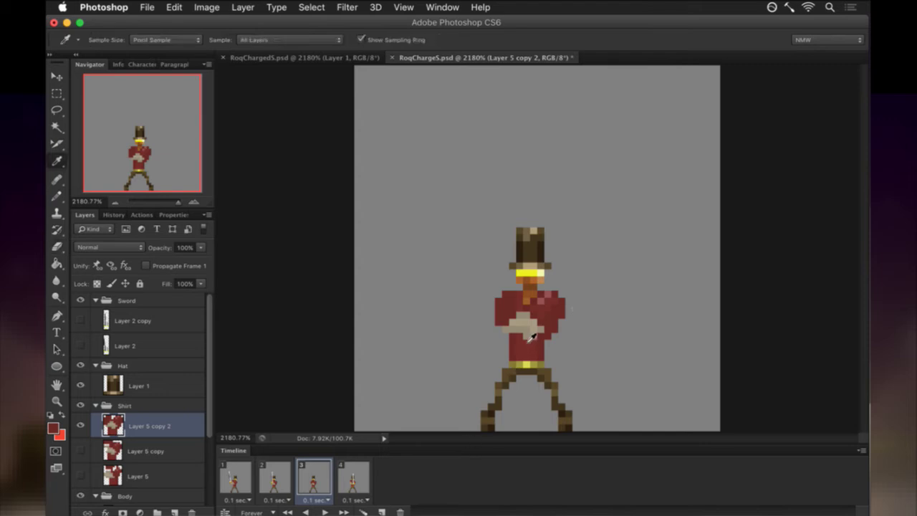
left_click(542, 317)
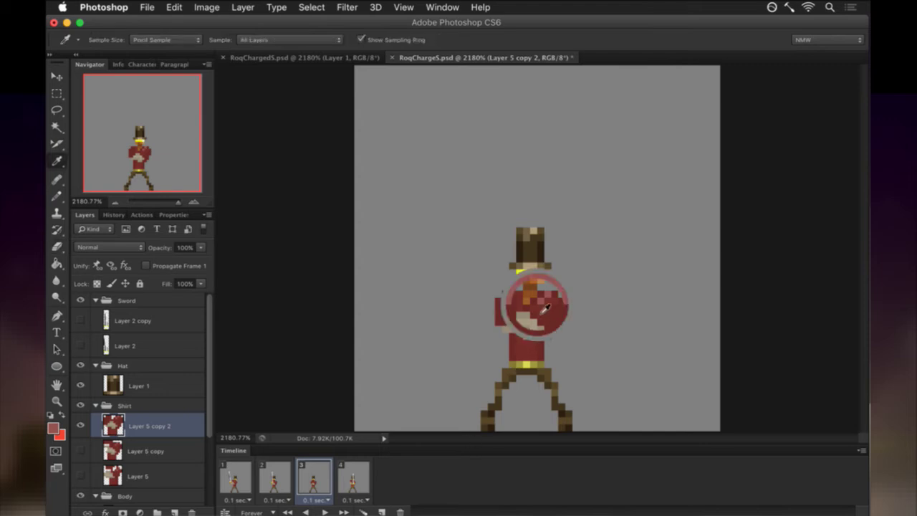
key("b")
left_click_drag(517, 315, 513, 295)
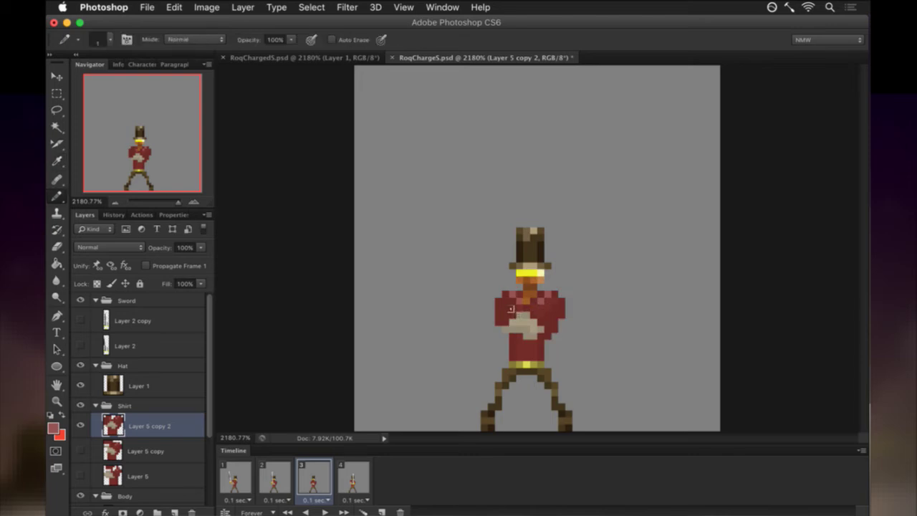
Sample the shirt's red and paint over the upper part of the beige cuff across the chest in frame 3.
key("i")
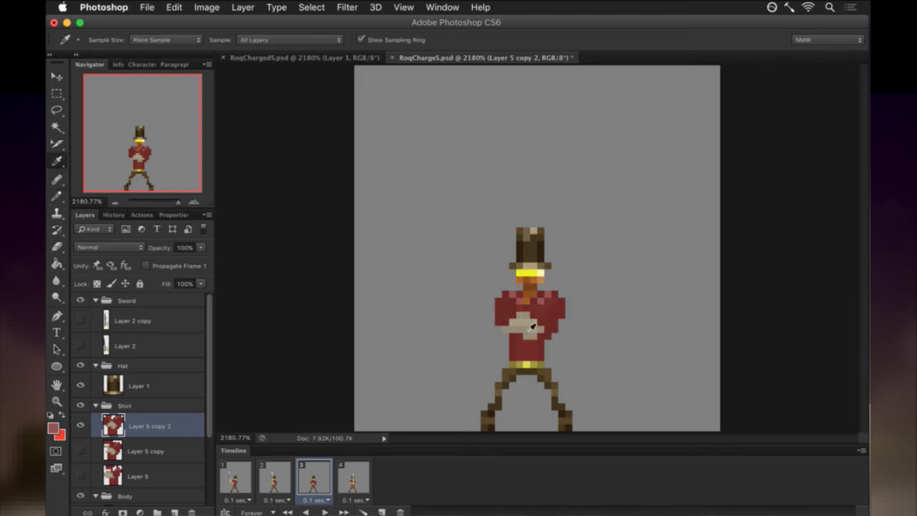
left_click(542, 319)
key("b")
left_click_drag(521, 315, 527, 334)
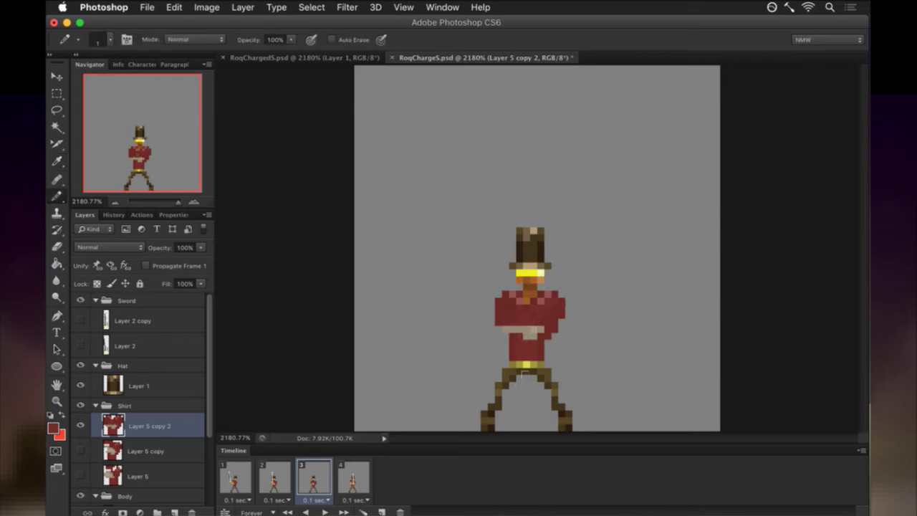
Paint matching beige cuffs on both forearms in frame 3, divide them with the shirt's red in the middle, and save.
key("i")
left_click(544, 337)
key("b")
left_click(513, 338)
left_click(540, 339)
left_click(547, 342)
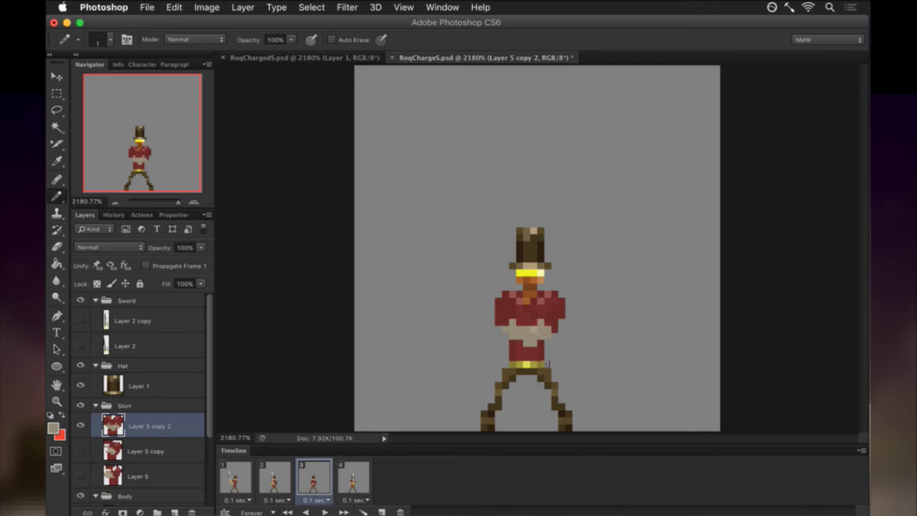
key("alt")
left_click(533, 330, "alt")
key("super+s")
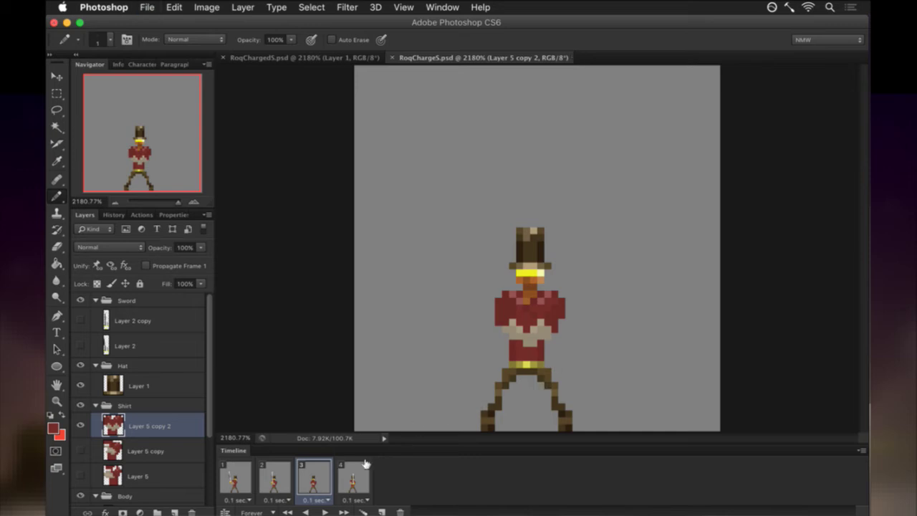
Show the sword's Layer 2 copy again in frame 3, erase the shirt pixels over the hands at the hilt, and save.
left_click(80, 319)
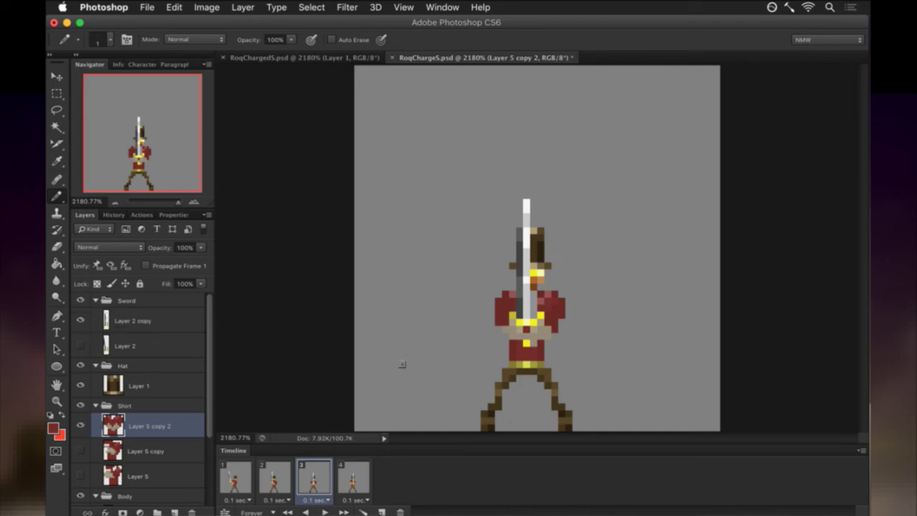
key("e")
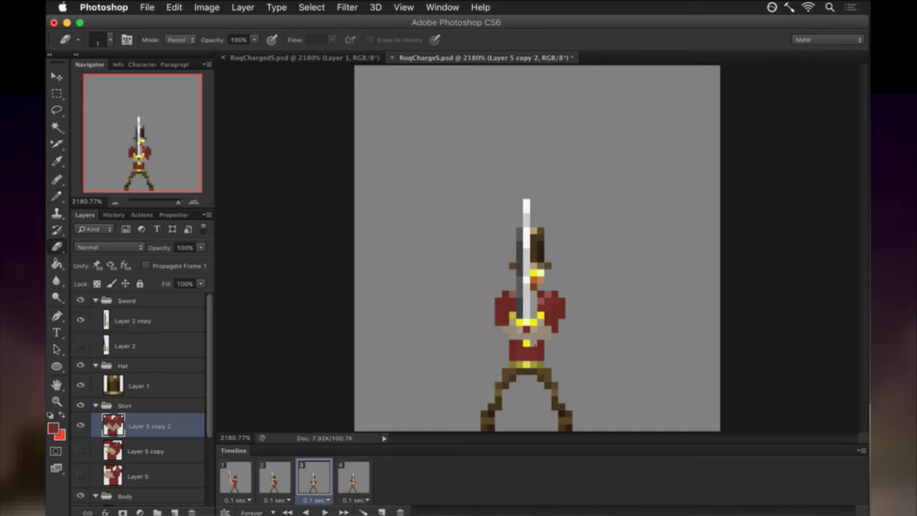
left_click_drag(527, 349, 526, 330)
key("super+s")
In frame 4, hide the shirt's Layer 5, duplicate Layer 5 copy 2 and show the duplicate.
left_click(280, 482)
left_click(321, 479)
left_click(357, 480)
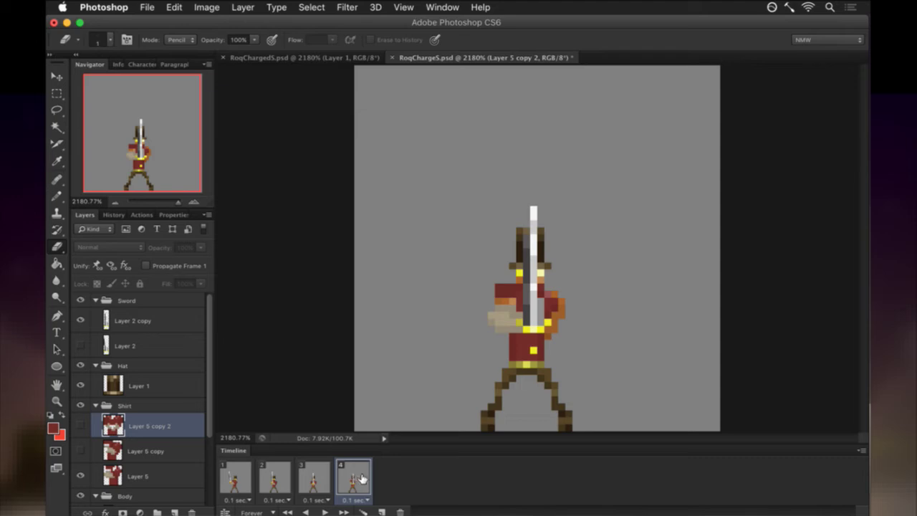
left_click(80, 475)
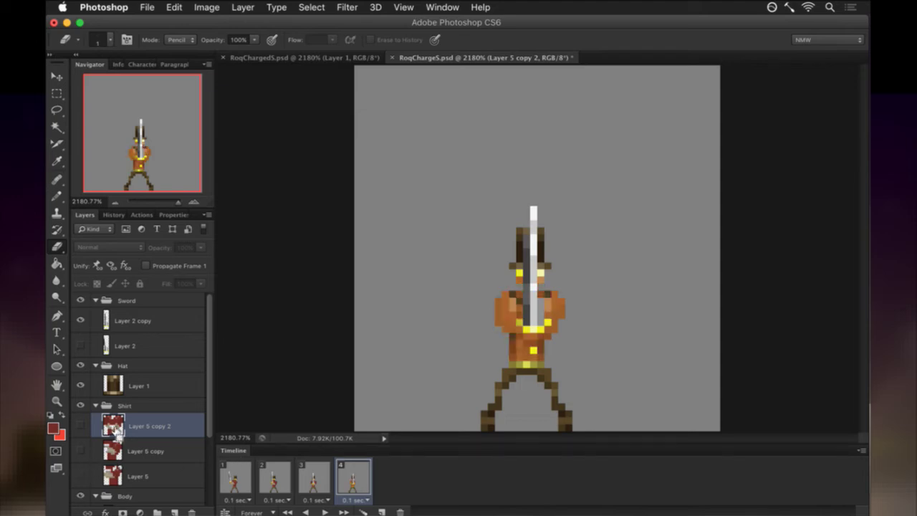
key("super+j")
left_click(80, 425)
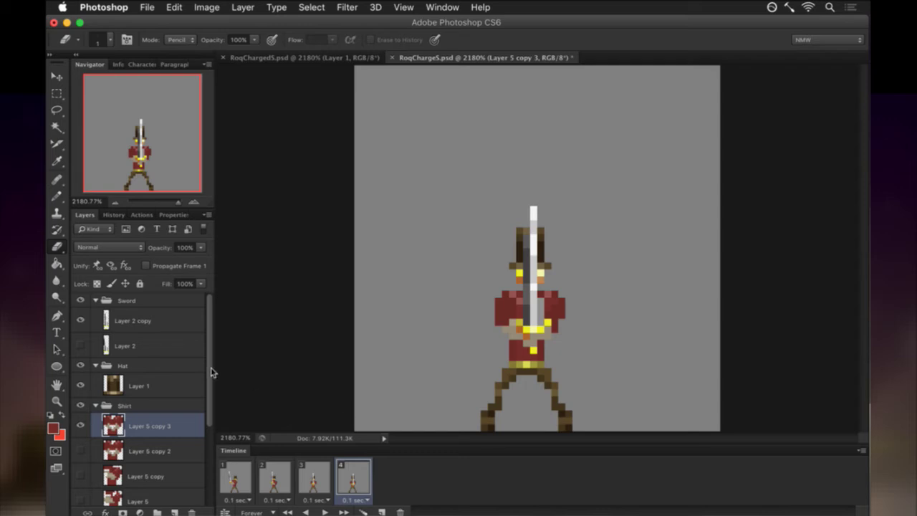
In frame 4, hide the sword, extend the beige cuff with its sampled colour, erase shirt pixels over the hands, and show the sword again.
left_click(80, 320)
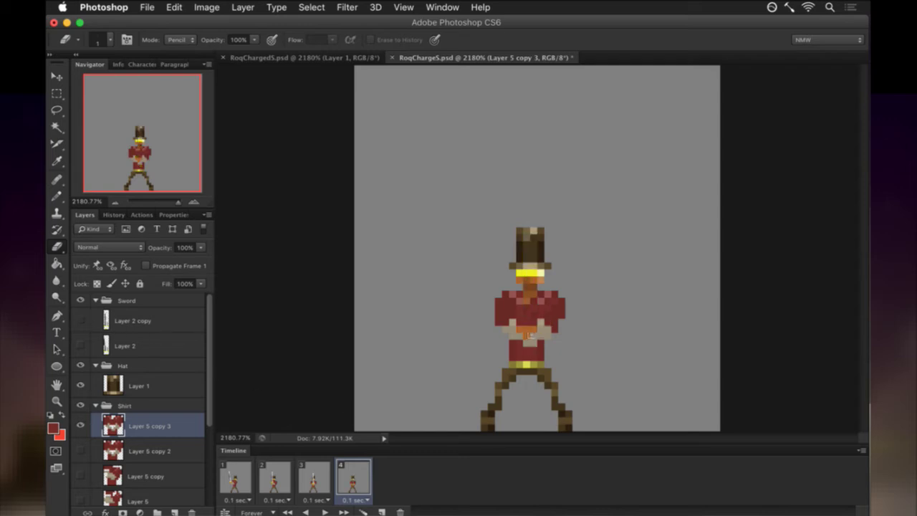
key("i")
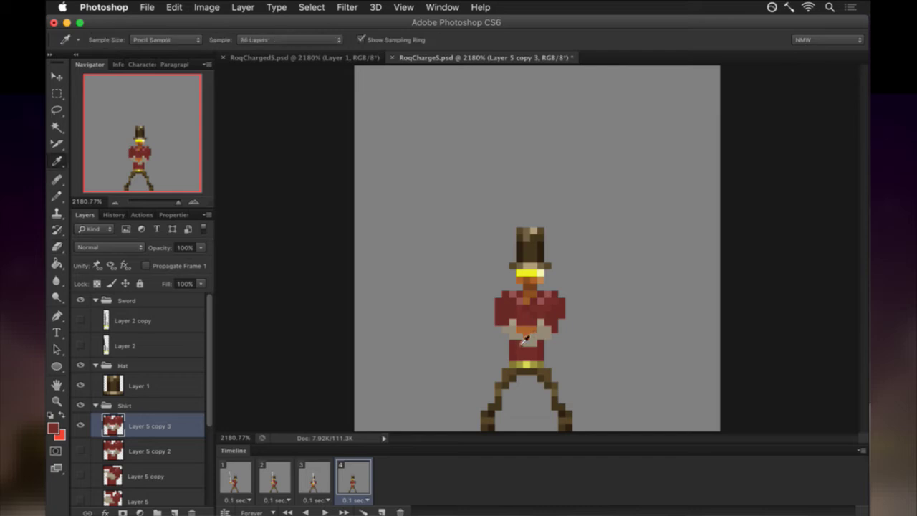
left_click(520, 330)
left_click(527, 336)
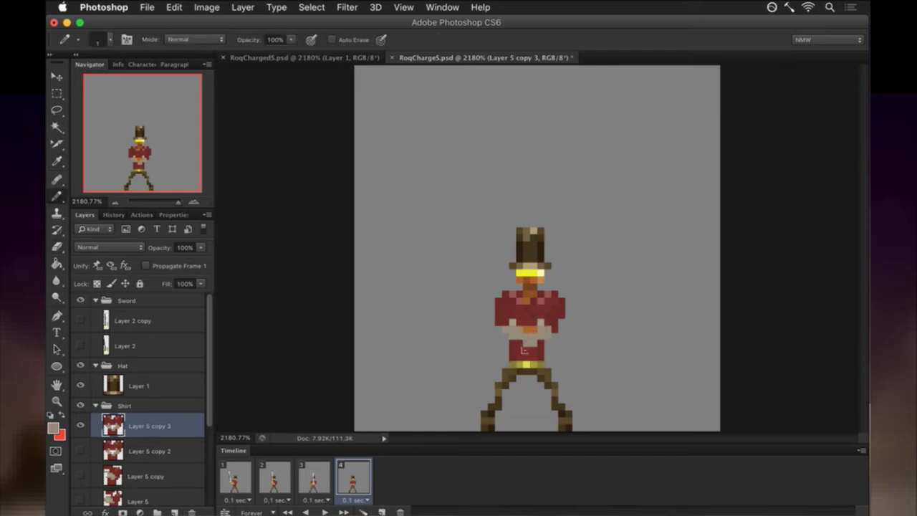
key("e")
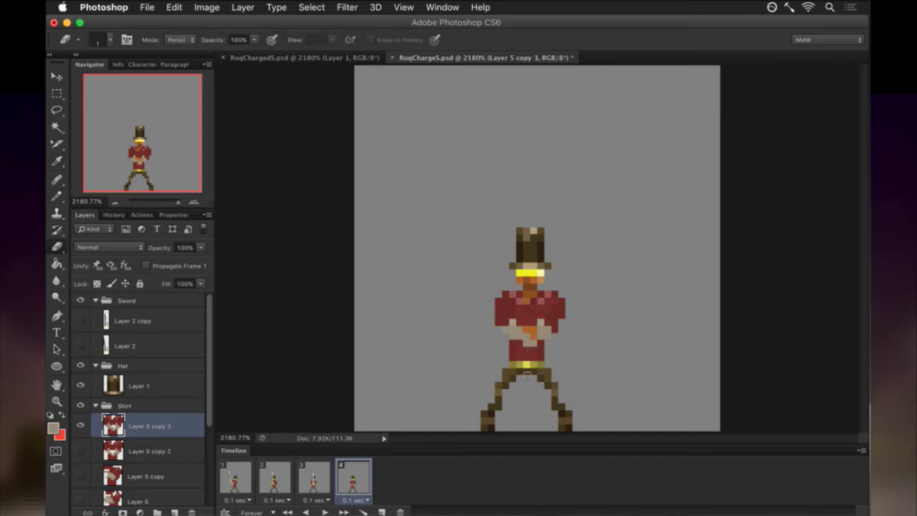
left_click(80, 313)
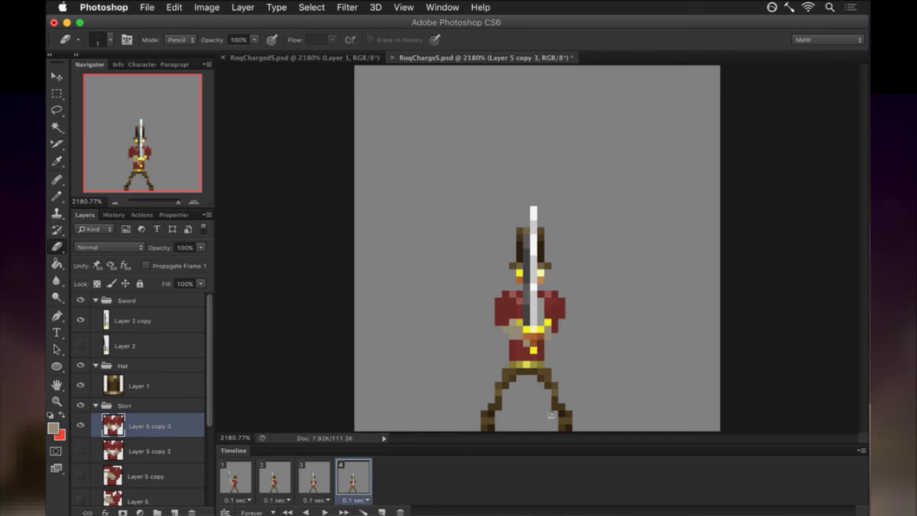
Hide the sword's Layer 2 copy in frame 4, touch up the beige cuff pixels beside the hands, and show the sword again.
left_click(80, 321)
key("i")
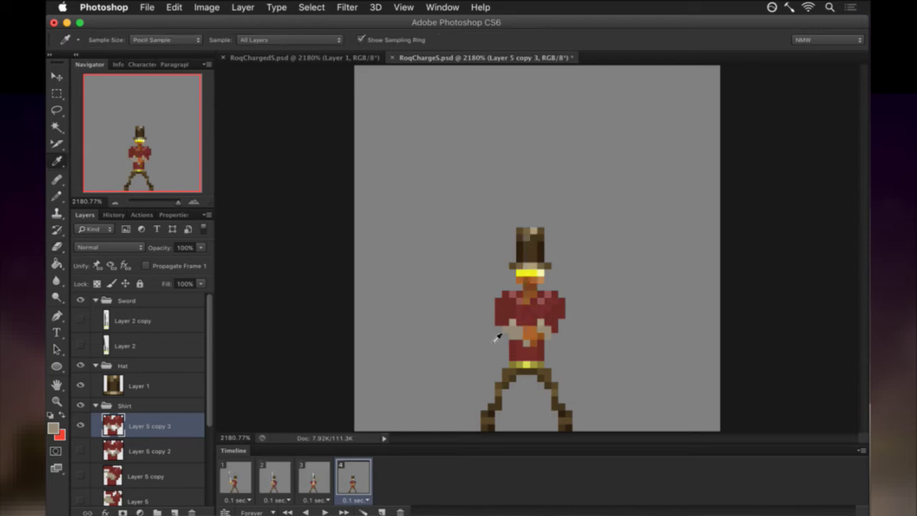
key("b")
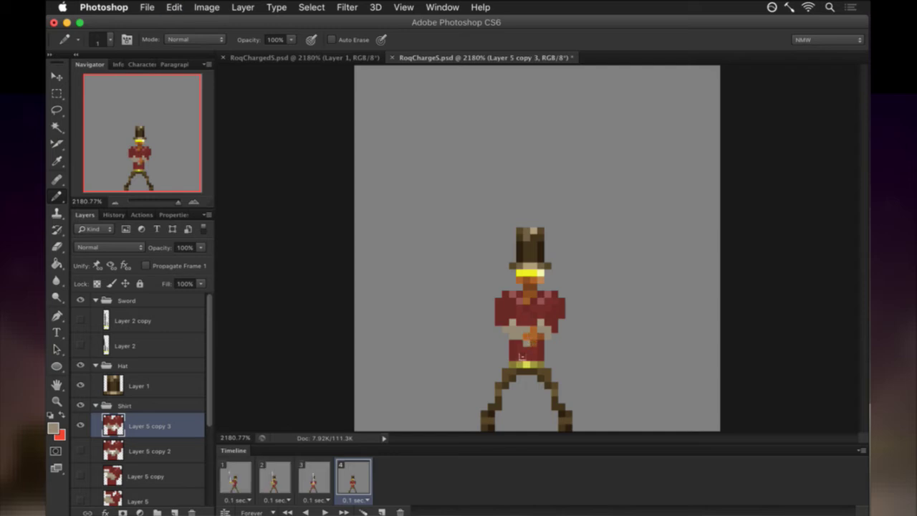
left_click(528, 339, "alt")
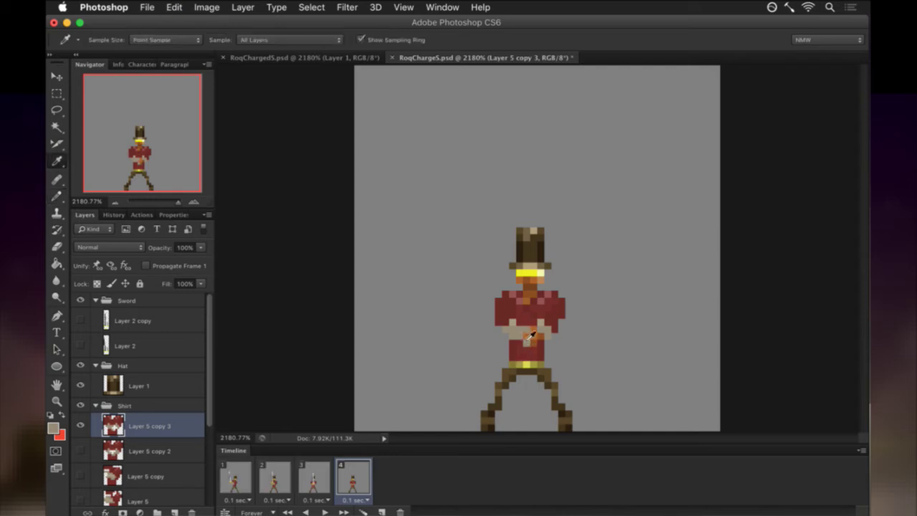
left_click(81, 321)
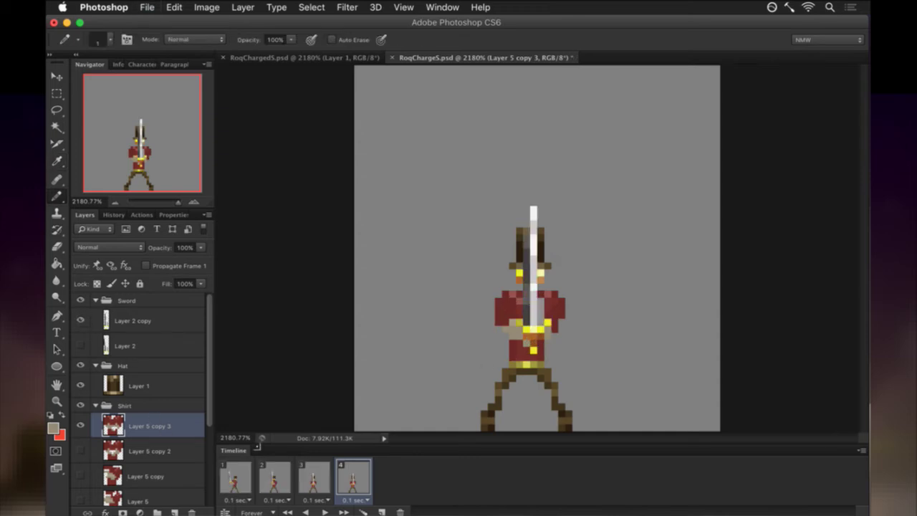
Compare the four frames of the charge animation and play it through to check the shirt and sword.
mouse_move(236, 479)
left_mouse_down()
mouse_move(266, 490)
mouse_move(364, 491)
mouse_move(236, 485)
left_mouse_up()
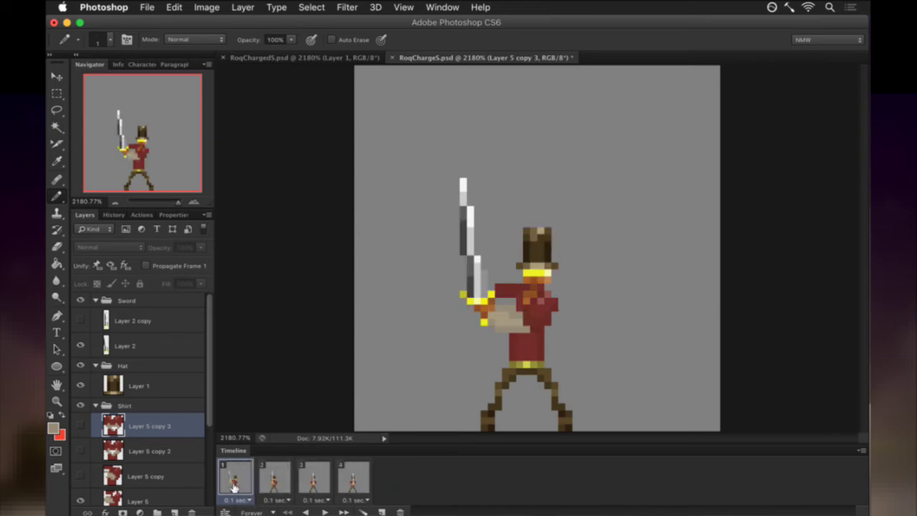
left_click(281, 479)
left_click(313, 478)
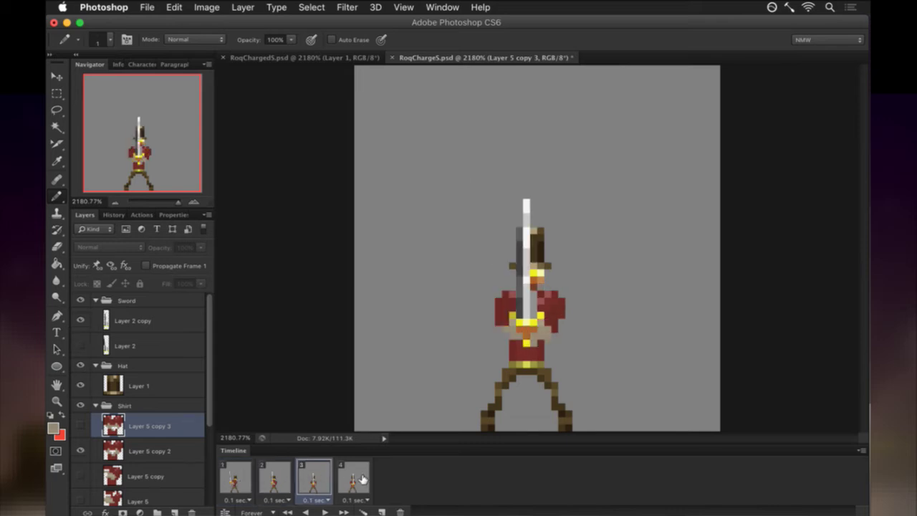
left_click(367, 478)
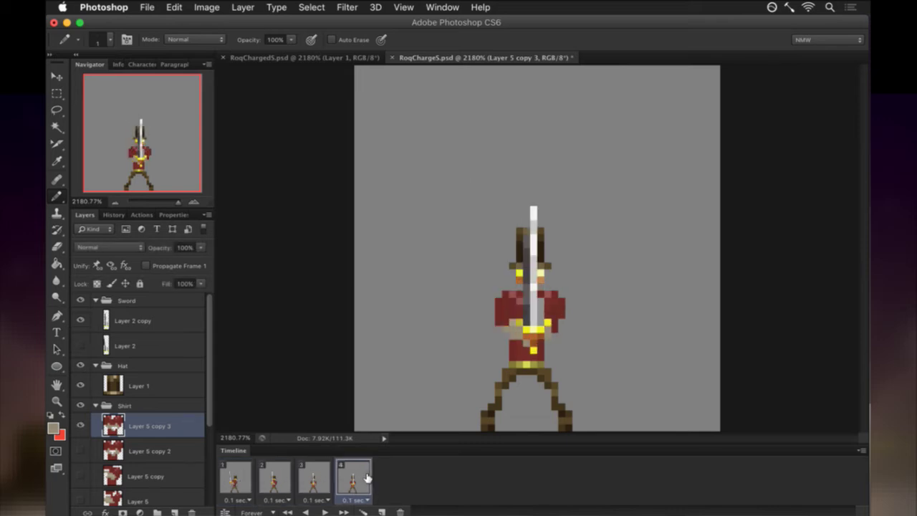
left_click(254, 476)
left_click(326, 512)
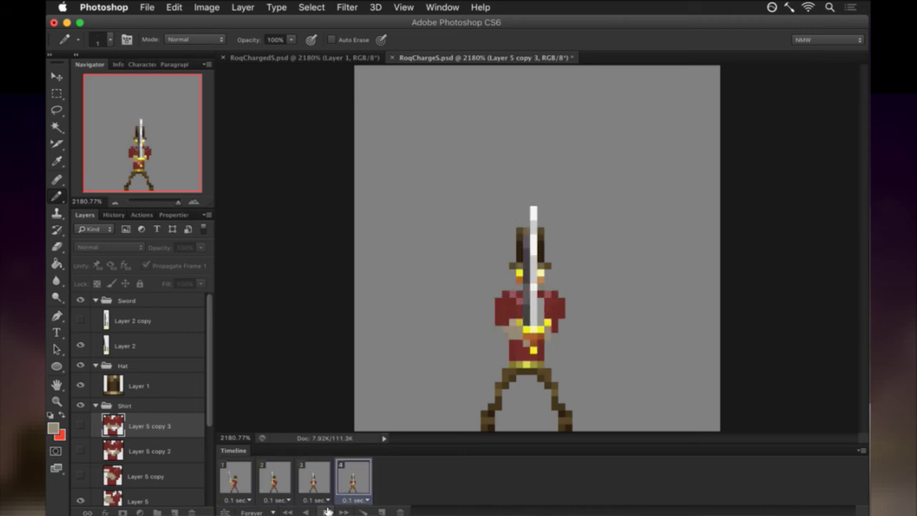
left_click(326, 512)
left_click(236, 477)
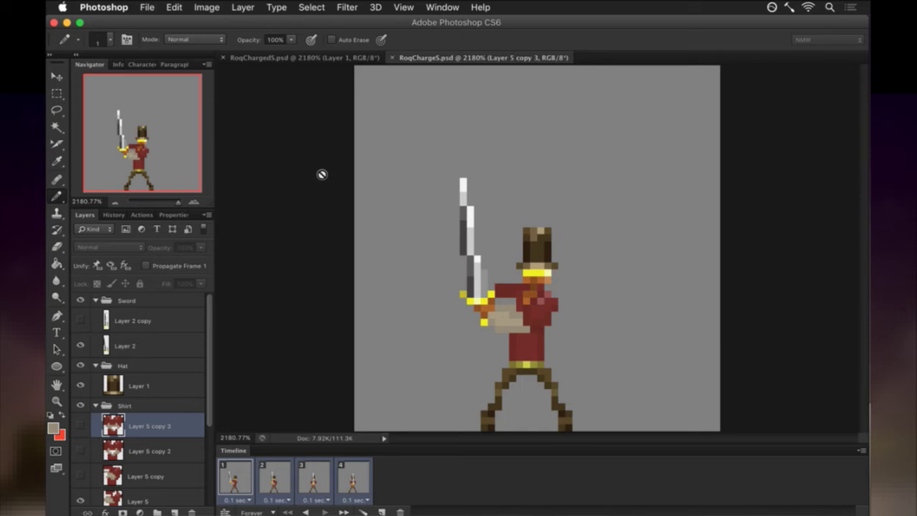
Duplicate frame 4's shirt layer, Layer 5 copy 3, into the RoqChargedS.psd document.
left_click(358, 482)
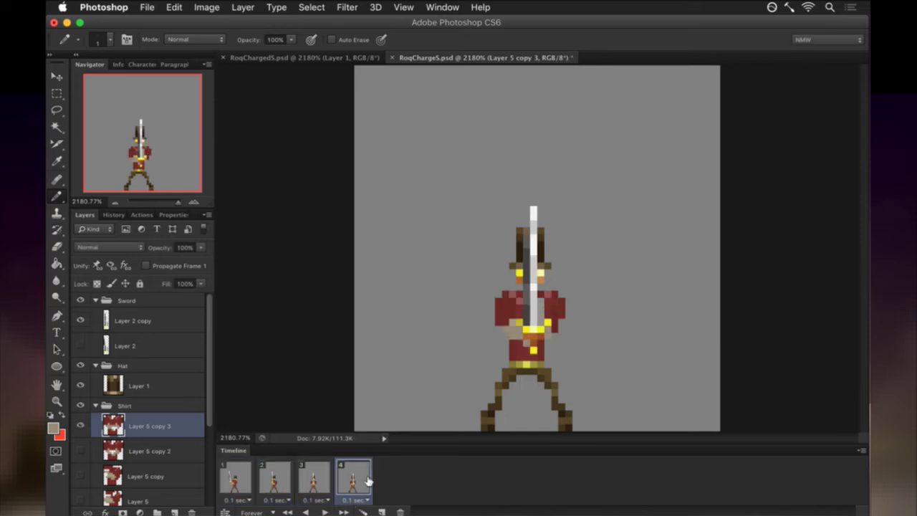
right_click(159, 425)
left_click(202, 110)
left_click(428, 264)
left_click(428, 262)
left_click(420, 265)
left_click(420, 252)
left_click(584, 212)
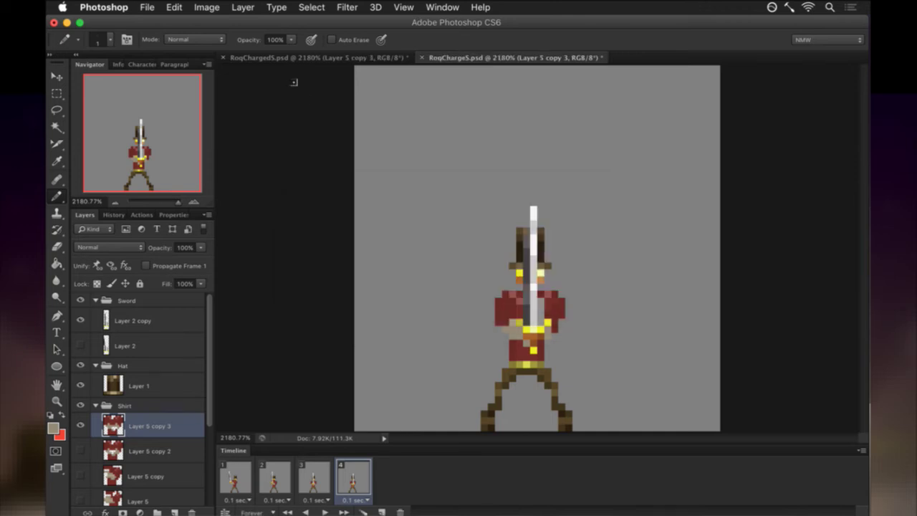
In RoqChargedS.psd, place Layer 5 copy 3 in the Shirt group, show the group, and hide the old Layer 5.
left_click_drag(132, 323, 149, 411)
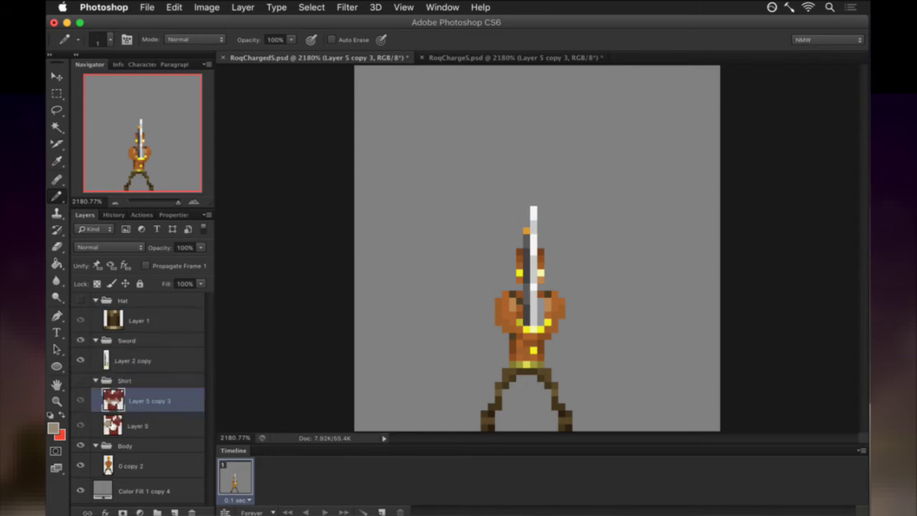
left_click(81, 378)
left_click(81, 425)
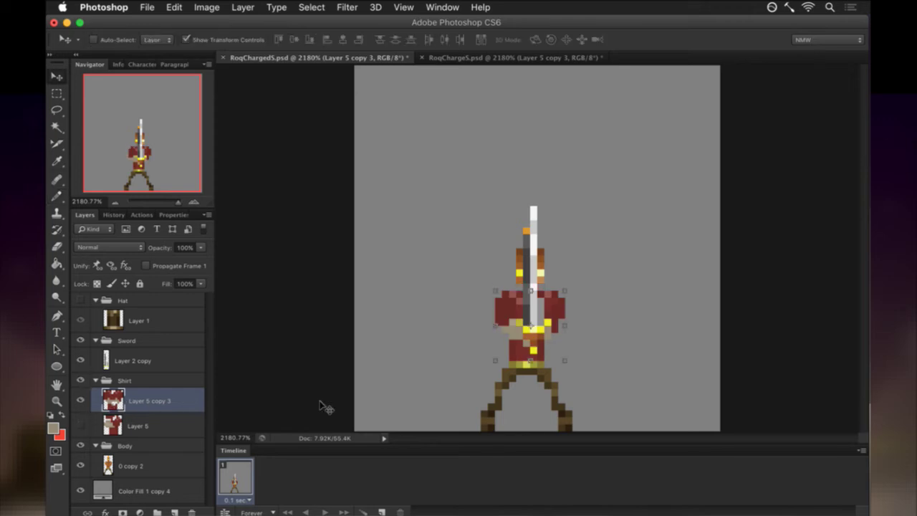
key("m")
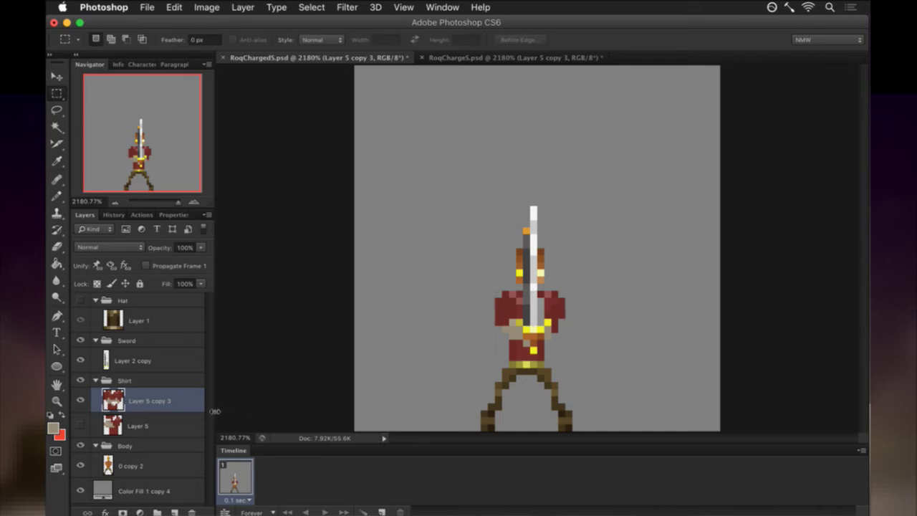
Show the Hat group and shift the hat's Layer 1 one pixel left so it sits centred on the head.
left_click(80, 300)
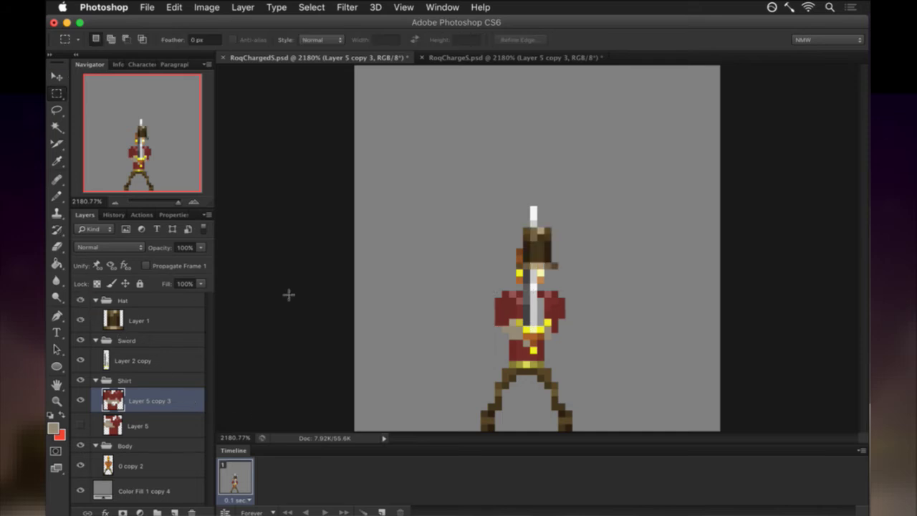
left_click(179, 320)
key("v")
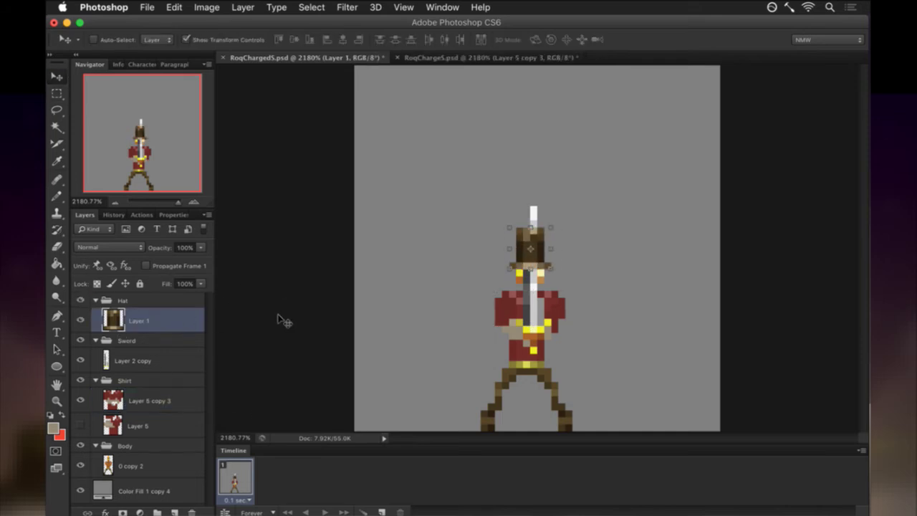
key("m")
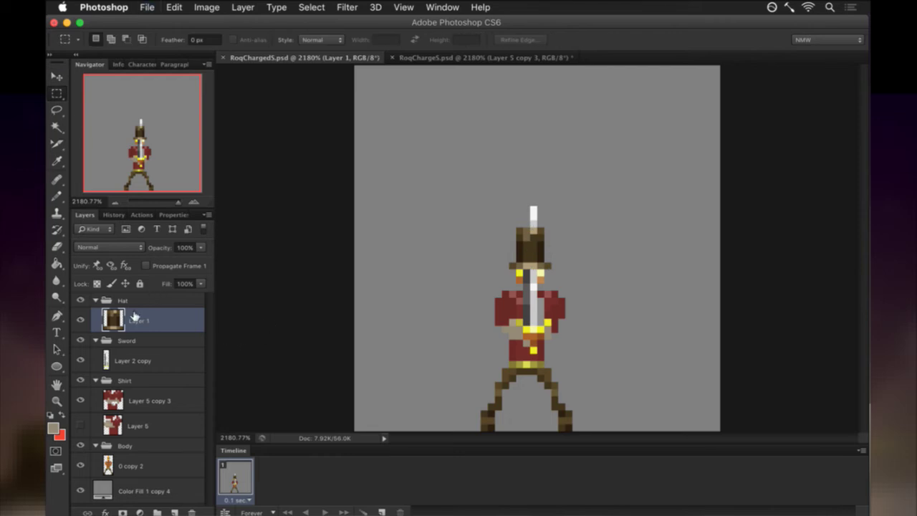
Reorder the groups so that Sword lies above Hat, then expand both groups again.
left_click(96, 300)
left_click(95, 316)
left_click(102, 320, "shift")
left_click_drag(104, 320, 100, 297)
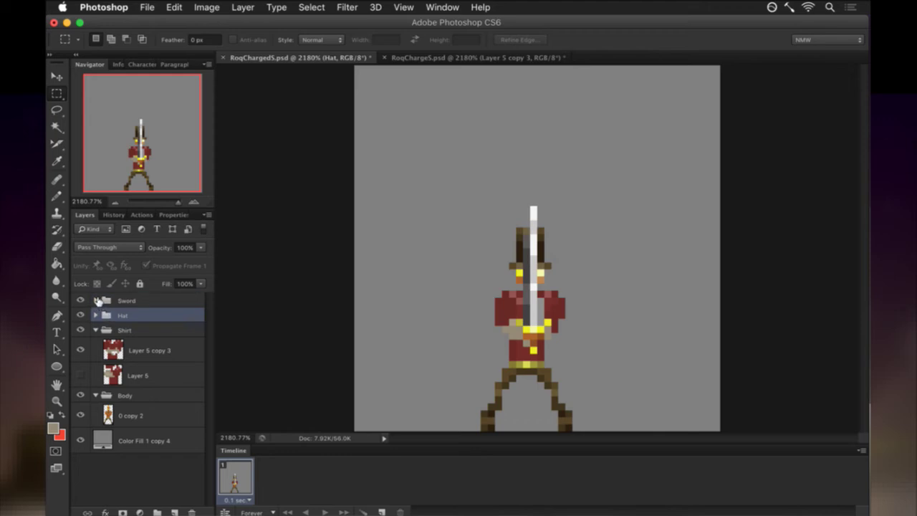
left_click(95, 315)
left_click(95, 300)
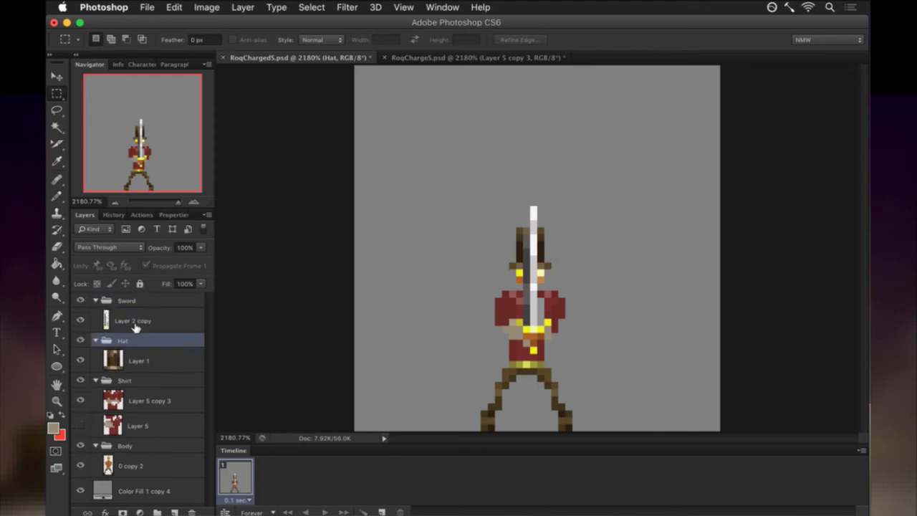
Add a new empty layer above Layer 2 copy in the Sword group.
left_click(158, 403)
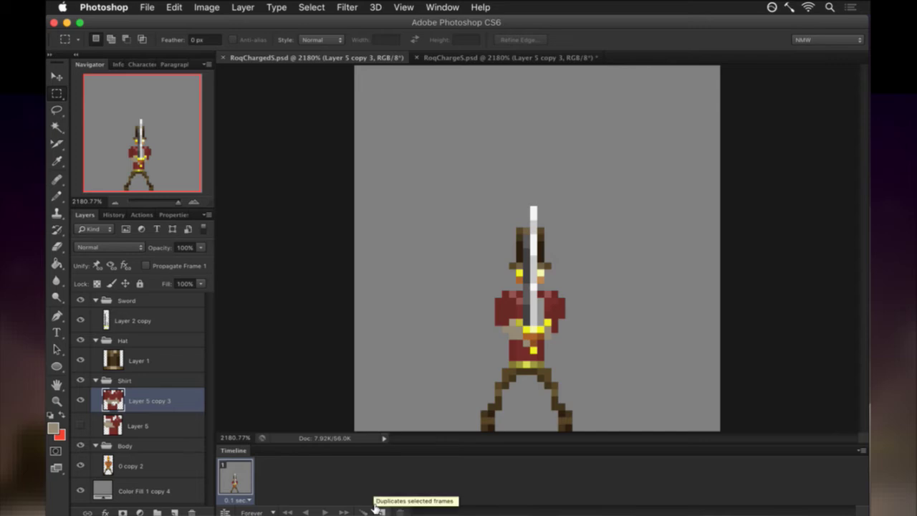
left_click(135, 316)
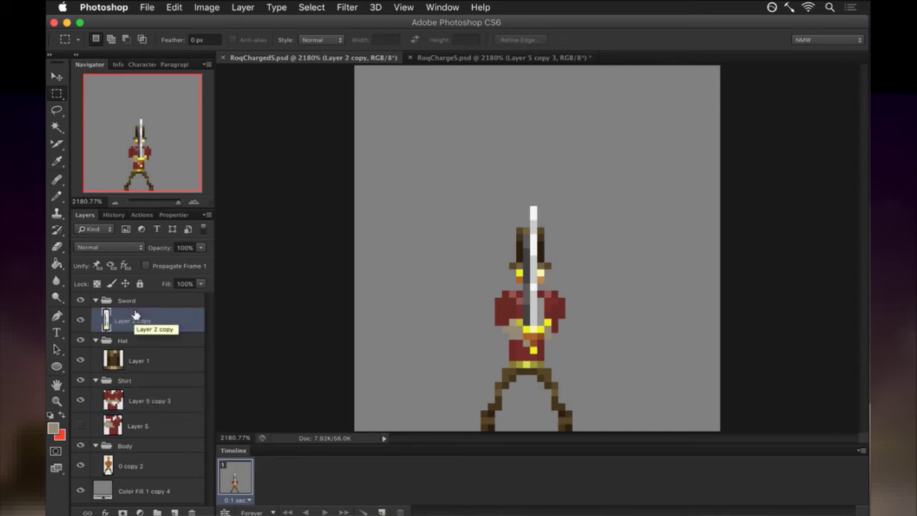
left_click(176, 507)
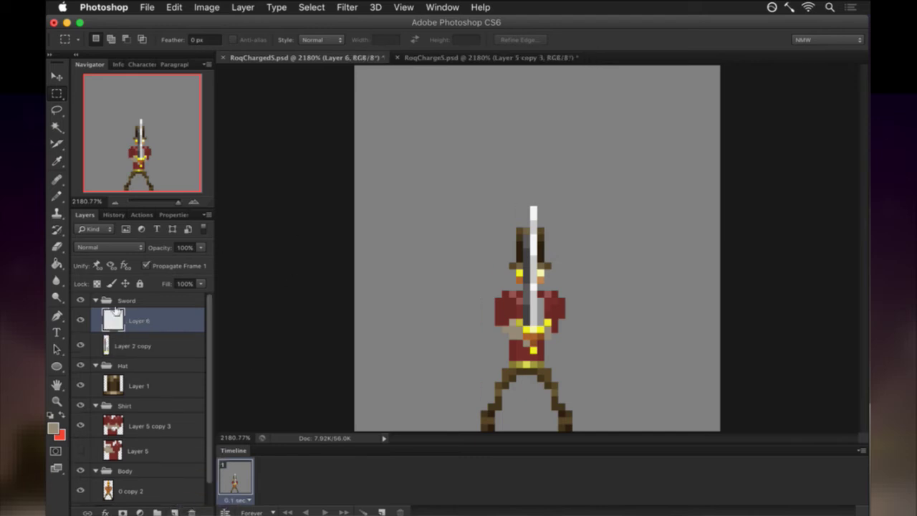
Open the recent file RoqChargedN.psd, sample the light purple of its sword-tip sparkle from Layer 8, and close the file.
left_click(147, 7)
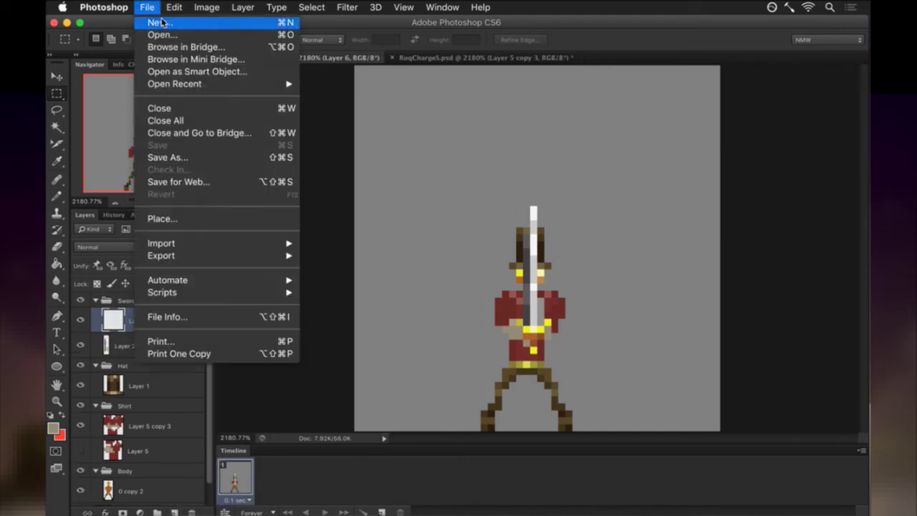
mouse_move(272, 85)
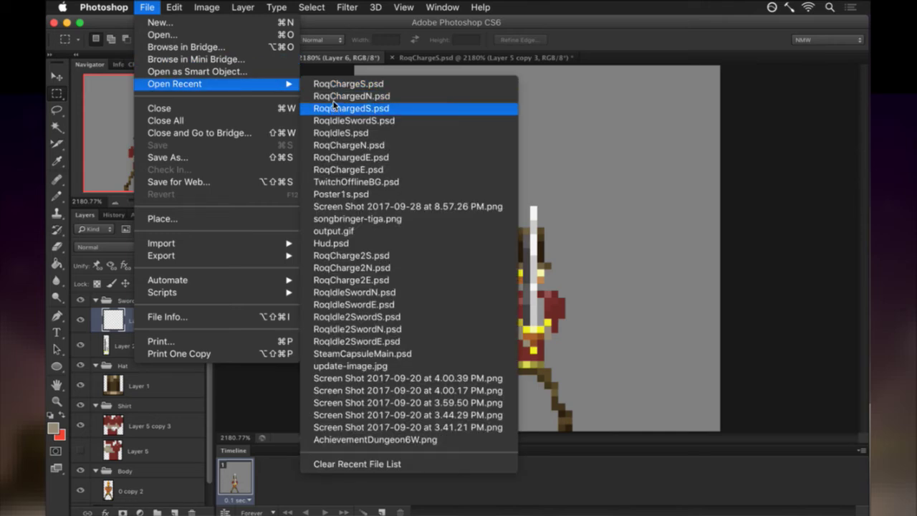
left_click(334, 96)
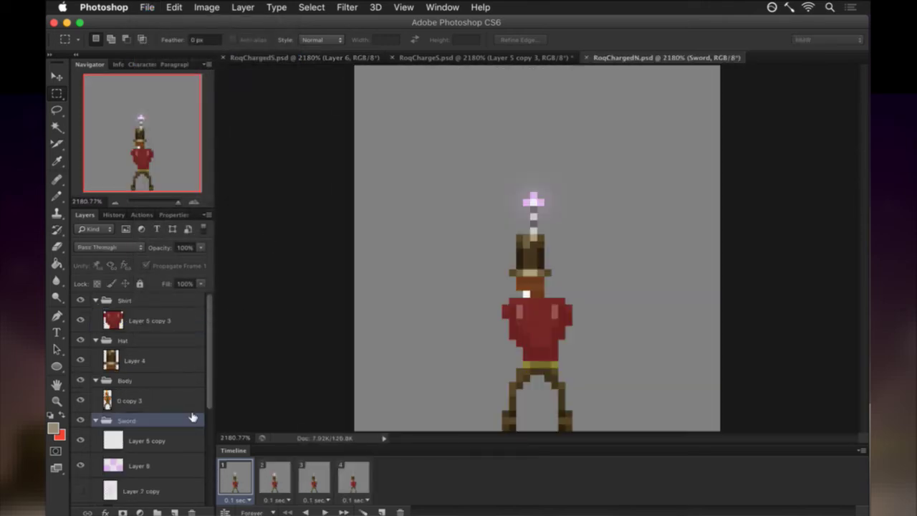
left_click(120, 464)
key("i")
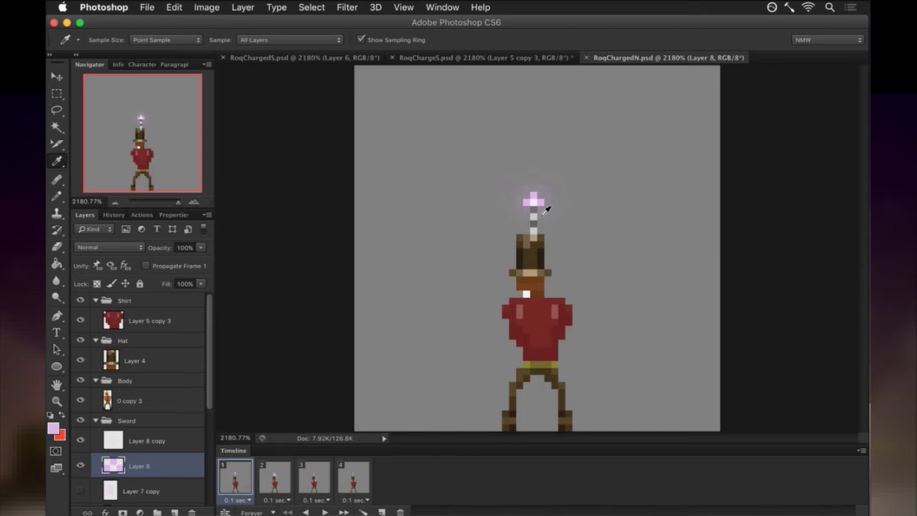
key("super+w")
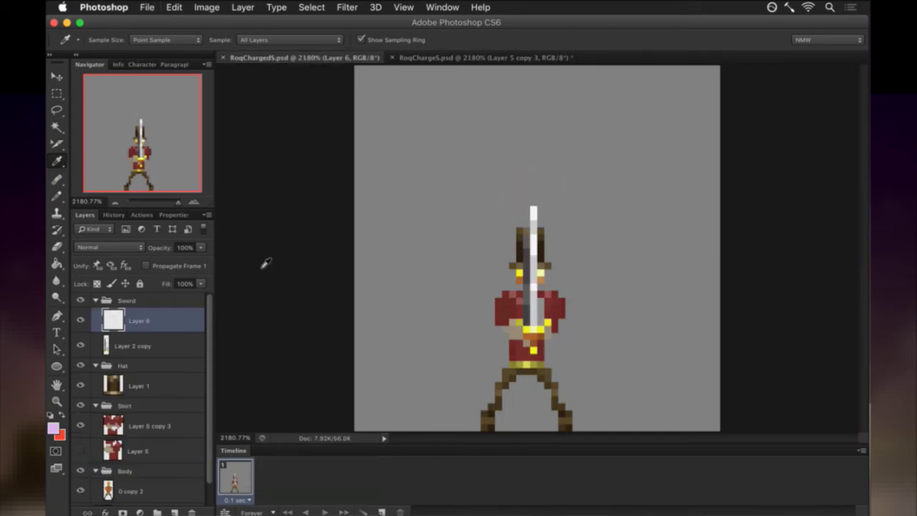
Paint a light purple sparkle around the sword tip on Layer 6, duplicate the layer, and reapply the last filter to the copy as a glow.
key("b")
left_click(533, 204)
left_click_drag(528, 210, 538, 210)
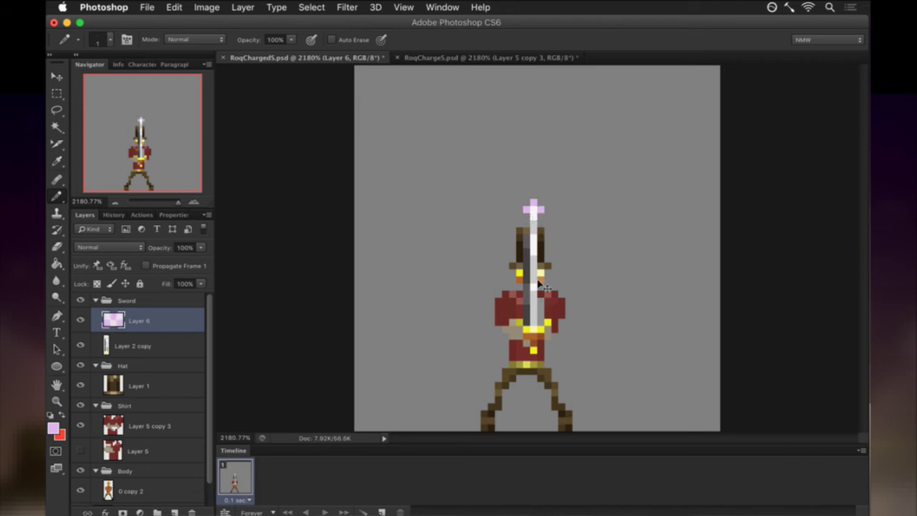
key("super+j")
key("super+f")
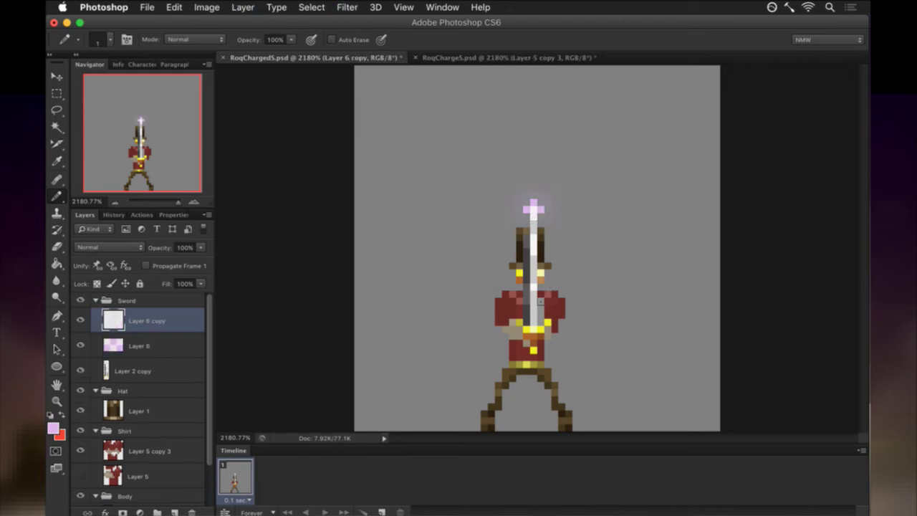
Duplicate the animation frame and hide Layer 6 and Layer 6 copy in frame 2.
left_click(379, 512)
left_click(80, 345)
left_click(80, 320)
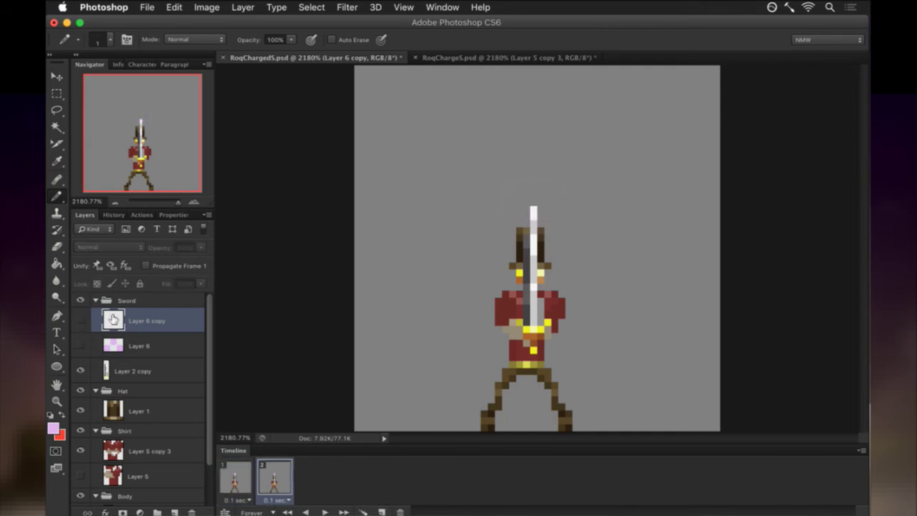
On a new layer with frame 1 propagation off, paint light purple beside the lower blade, duplicate the layer, and reapply the last filter as a glow.
left_click(174, 511)
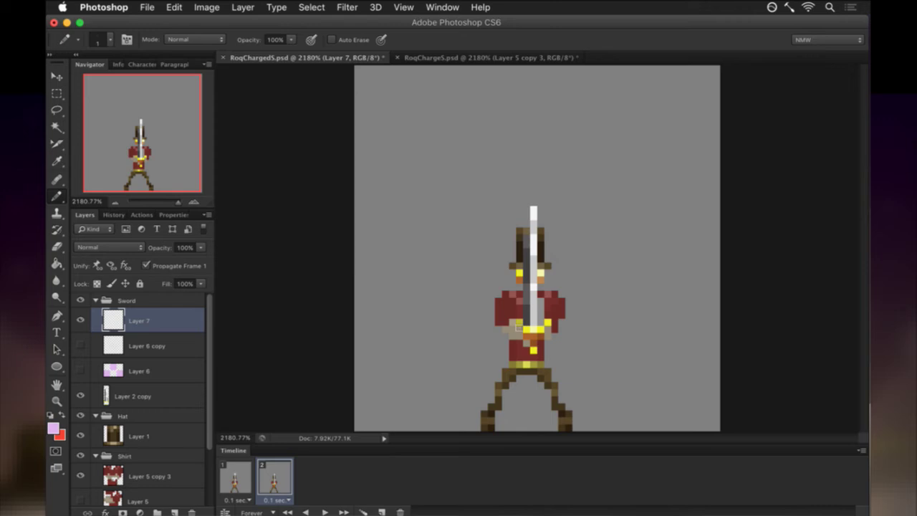
left_click(179, 266)
left_click(520, 301)
left_click_drag(548, 313, 548, 302)
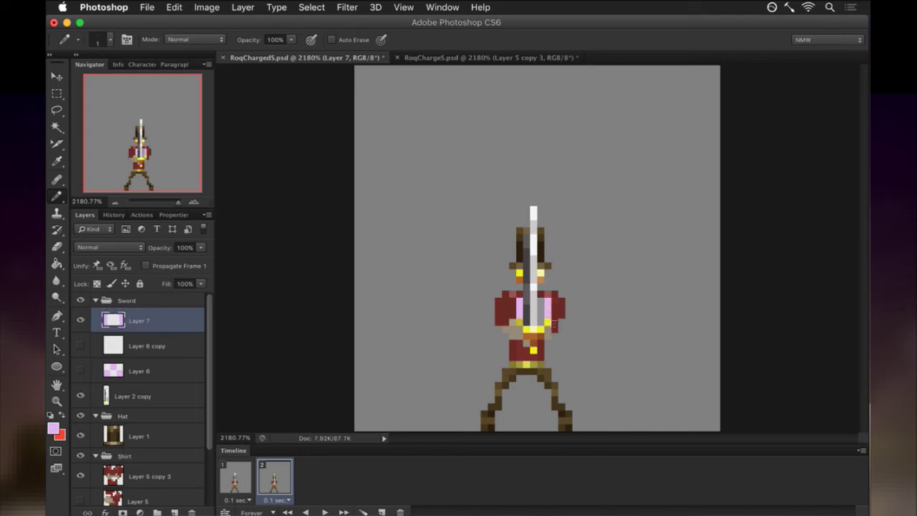
key("super+j")
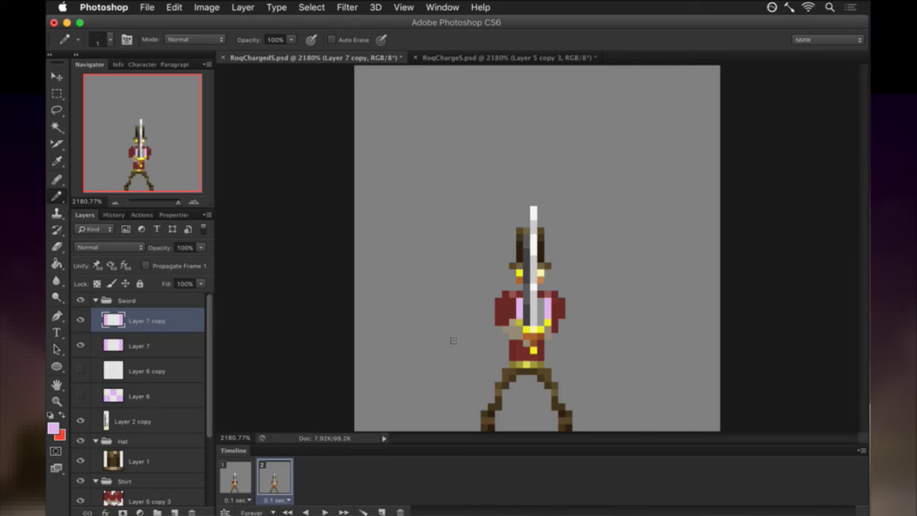
key("Delete")
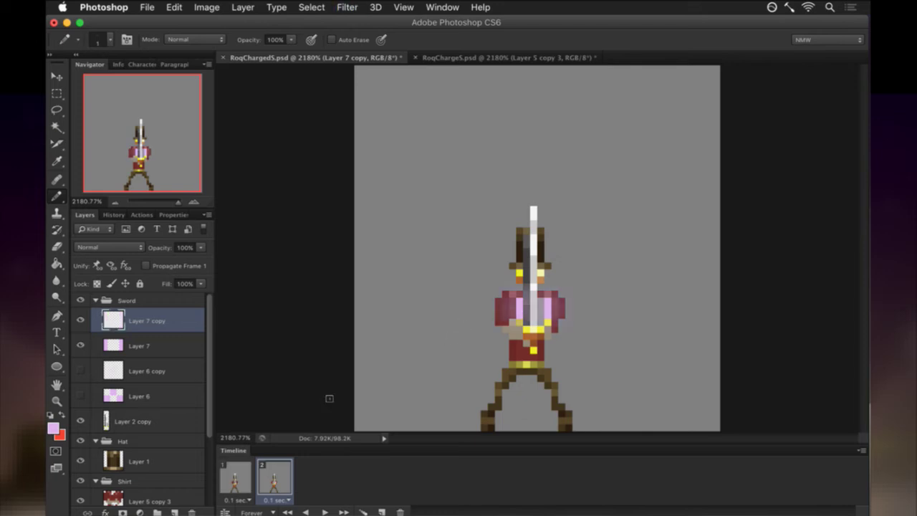
Duplicate the animation frame and hide Layer 7 and Layer 7 copy in frame 3.
left_click(381, 511)
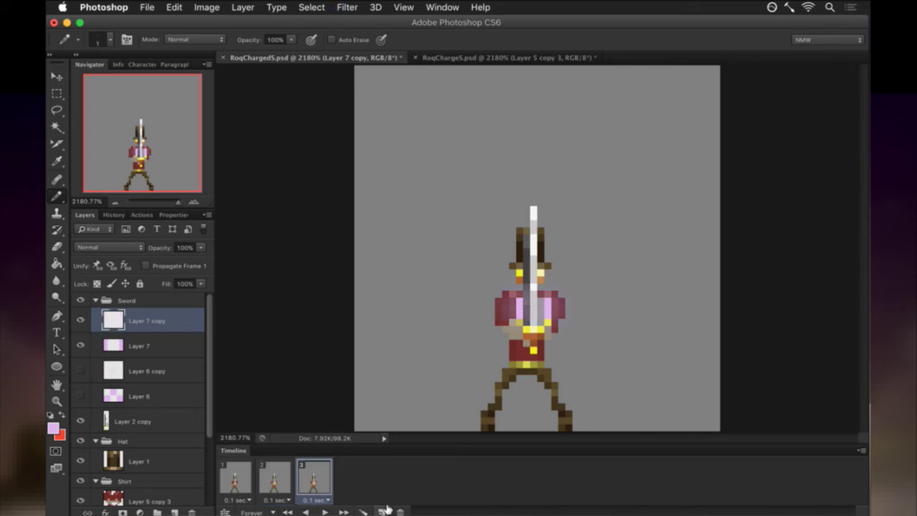
left_click_drag(81, 344, 81, 321)
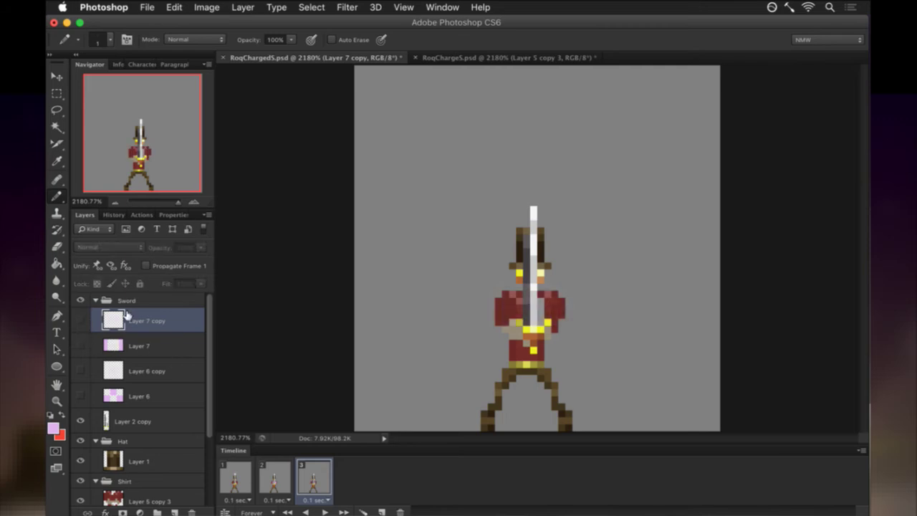
On a new layer, paint light purple along both sides of the middle blade, duplicate the layer, and reapply the last filter as a glow.
key("super+n")
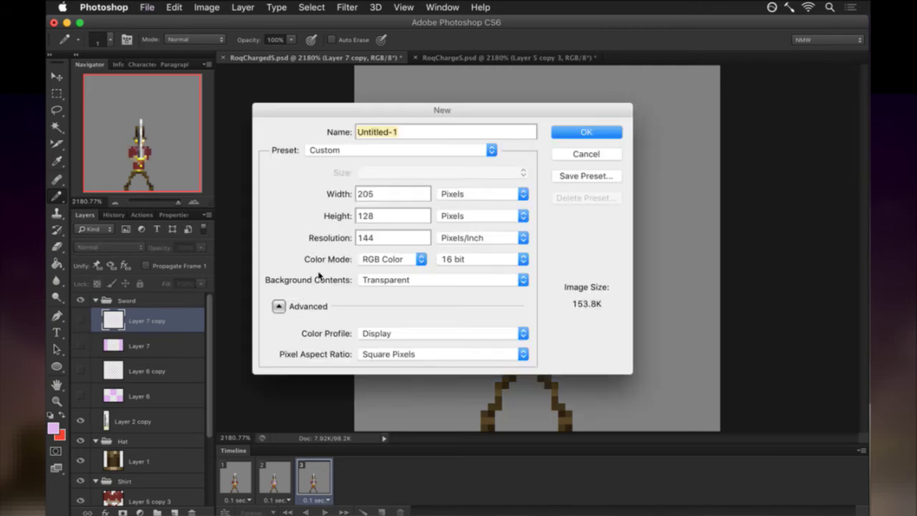
key("Escape")
left_click(174, 513)
left_click(147, 266)
left_click(147, 267)
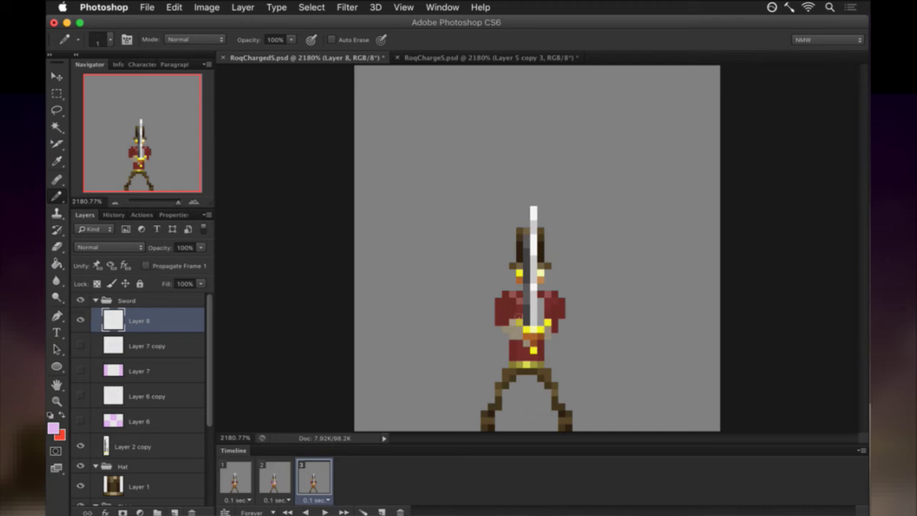
mouse_move(520, 309)
left_mouse_down()
mouse_move(520, 278)
mouse_move(542, 299)
left_mouse_up()
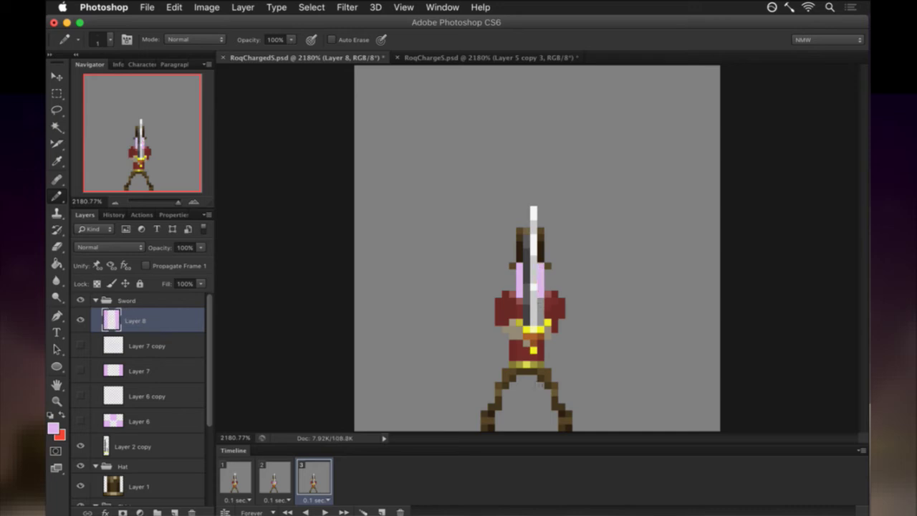
key("e")
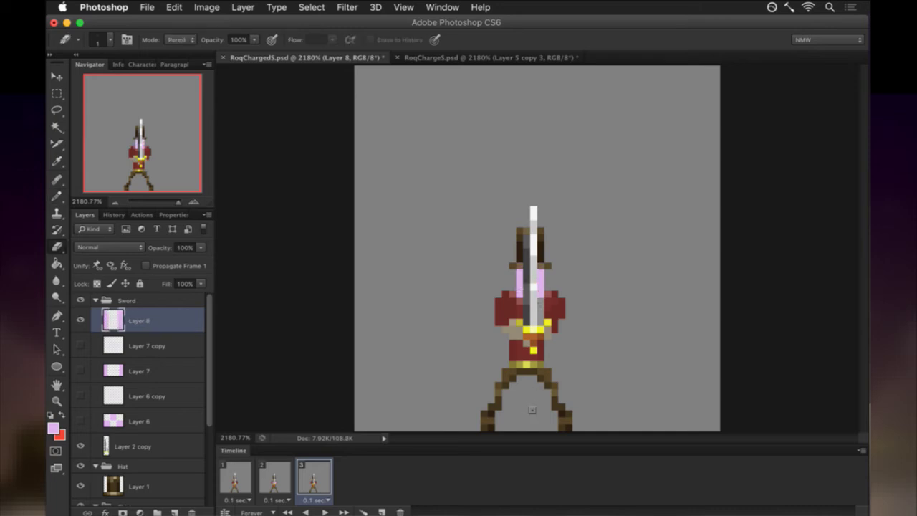
key("super+j")
key("super+f")
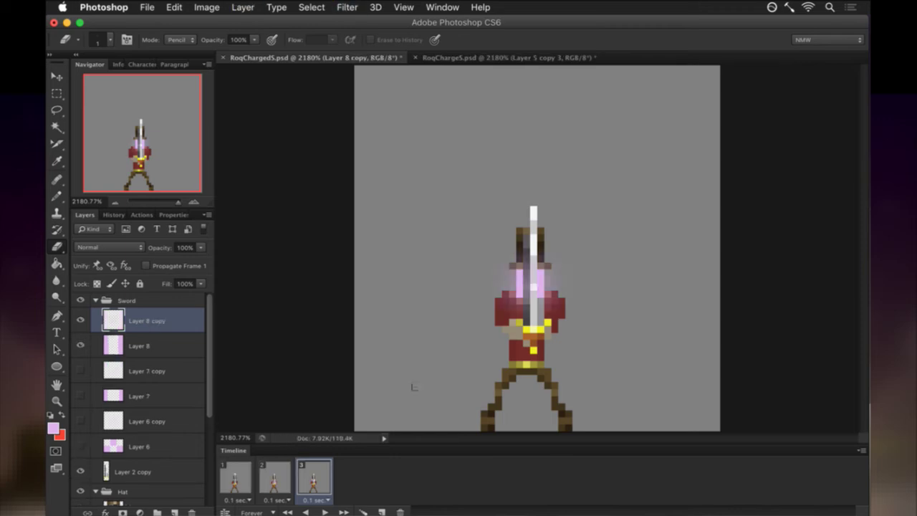
Duplicate the animation frame and hide Layer 8 copy in frame 4.
left_click(381, 513)
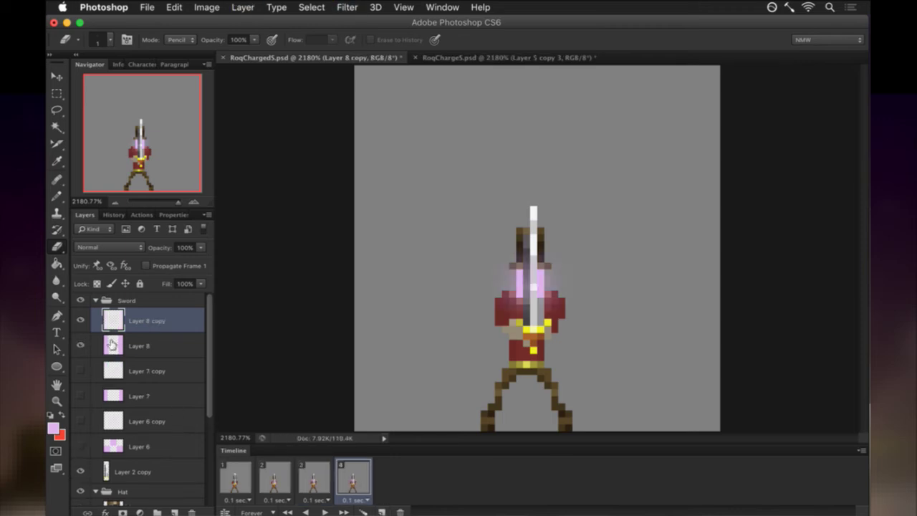
left_click(80, 321)
left_click(80, 346)
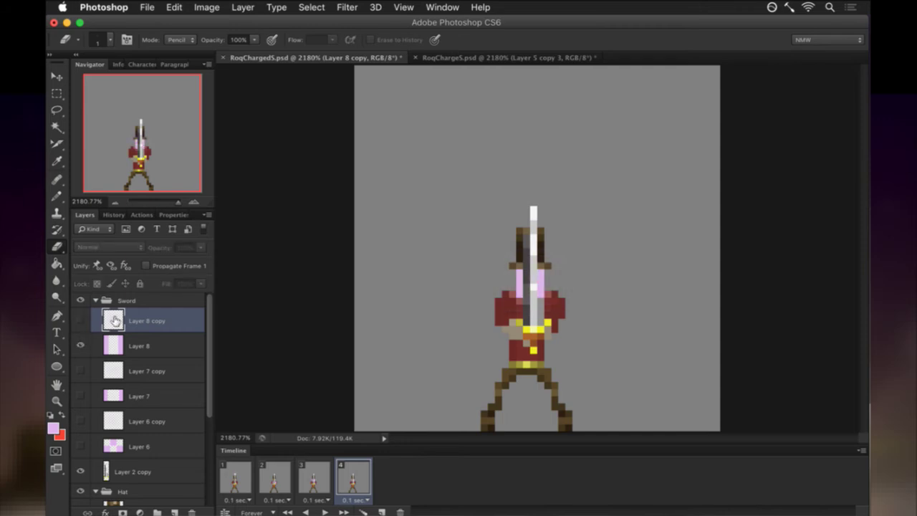
Add a new layer with frame 1 propagation off, paint light purple along both sides of the upper blade, and hide Layer 8.
key("super+n")
key("Escape")
left_click(174, 513)
left_click(158, 265)
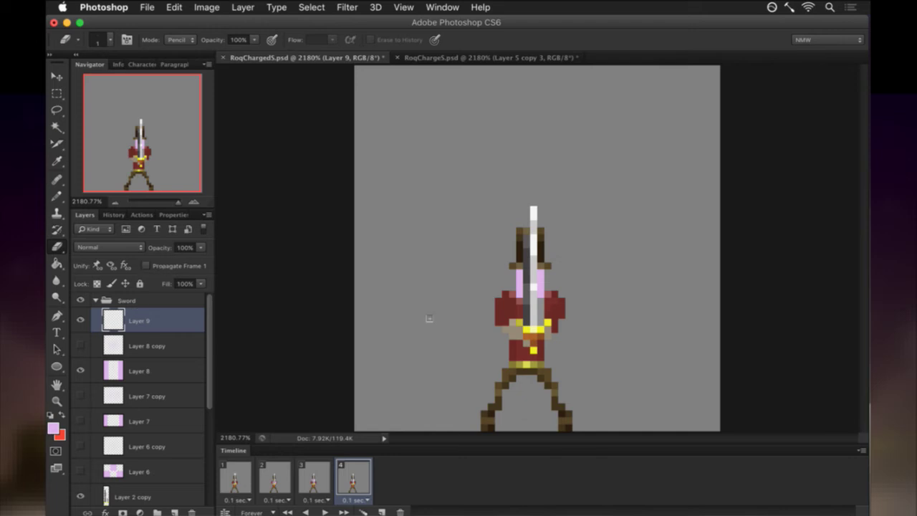
key("b")
left_click_drag(519, 268, 520, 235)
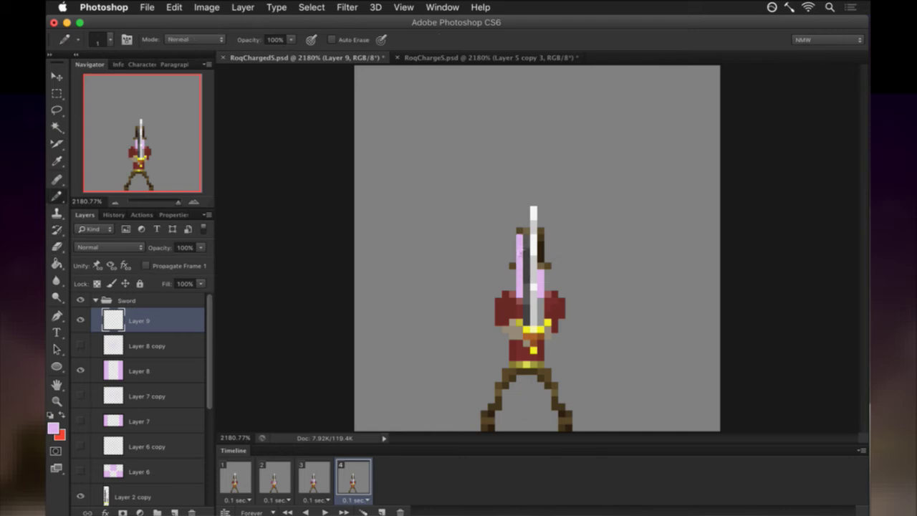
left_click(527, 227)
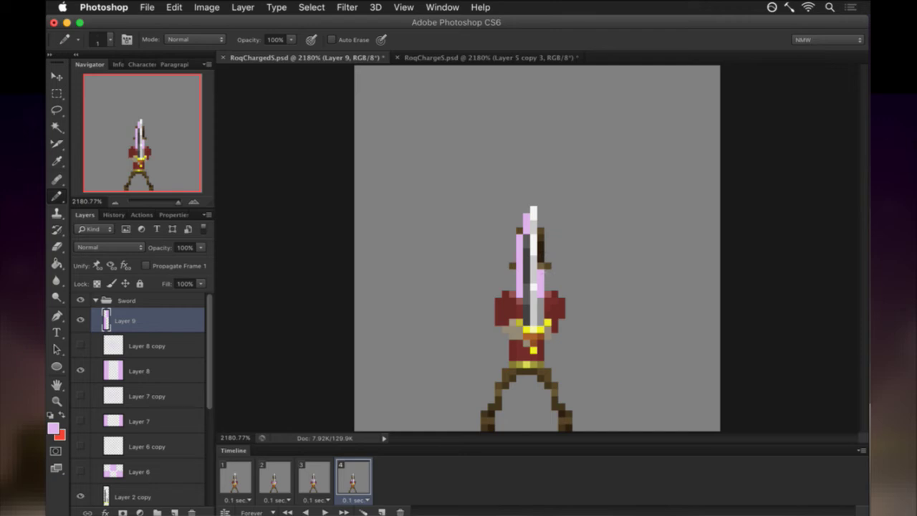
left_click_drag(541, 269, 539, 213)
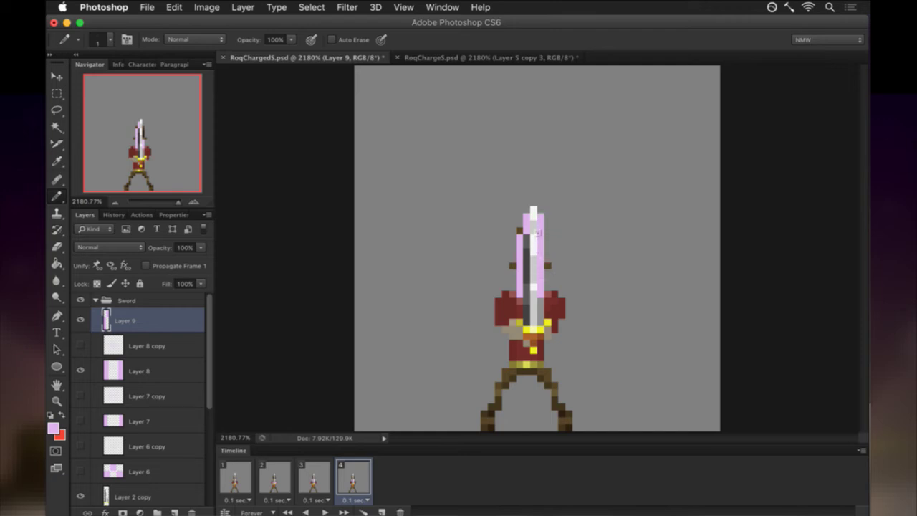
key("ctrl+z")
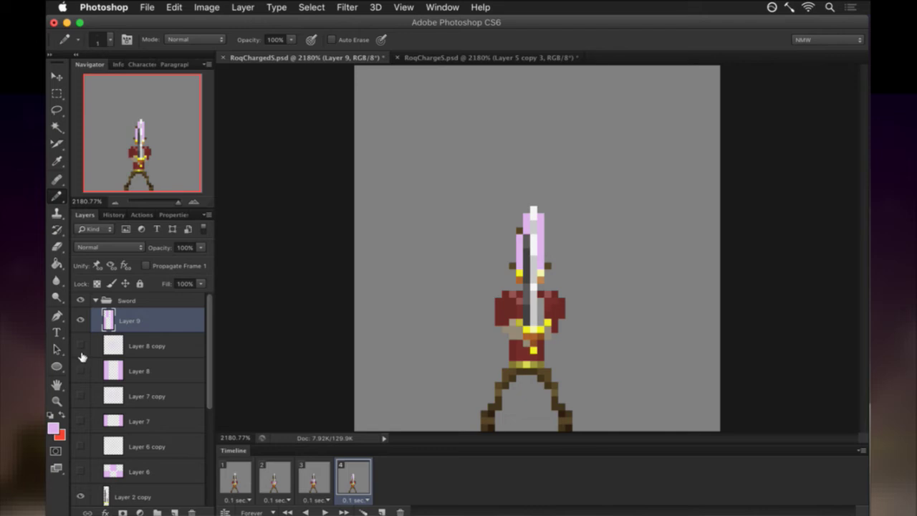
Duplicate Layer 9, reapply the last filter to the copy as a glow, and save the document.
key("ctrl+j")
key("ctrl+f")
key("ctrl+s")
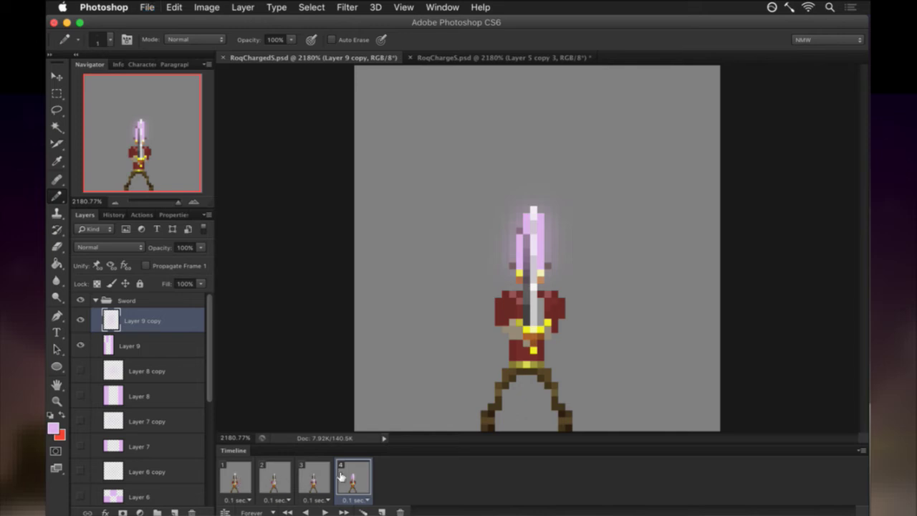
Reorder the frames so the upper-blade glow is second, the middle glow third and the lower glow fourth, and play the animation.
left_click(262, 486)
left_click_drag(300, 487, 383, 480)
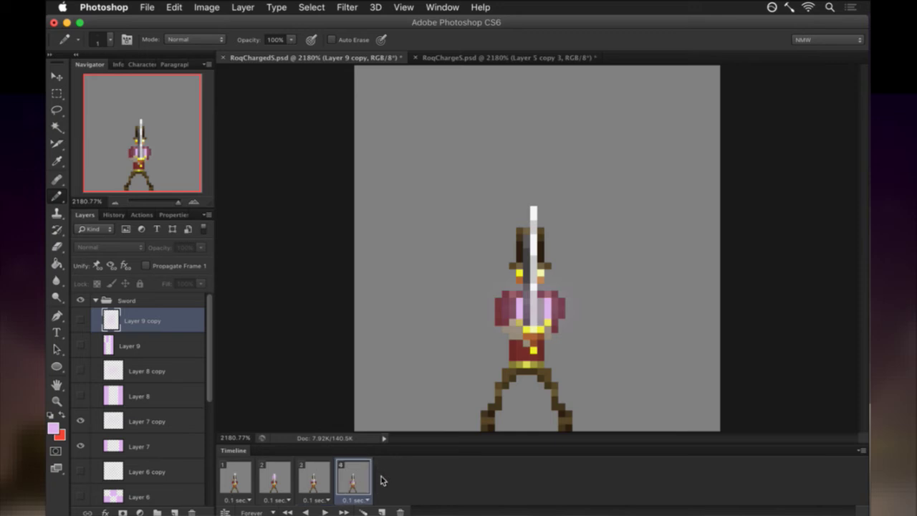
left_click(240, 479)
left_click(325, 512)
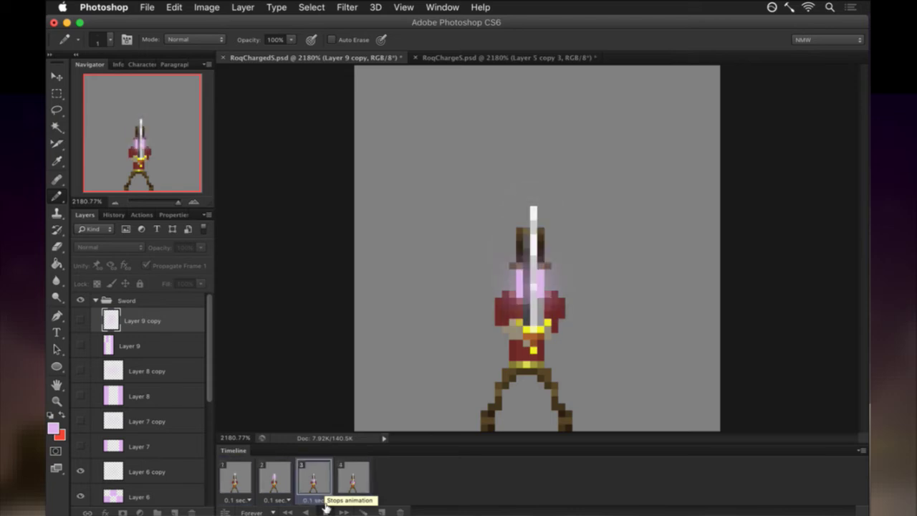
left_click(316, 477)
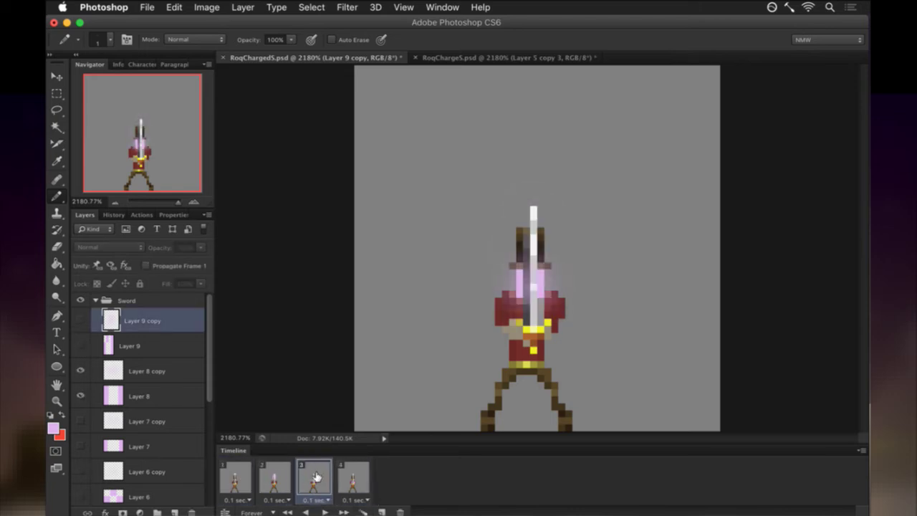
left_click(352, 479)
In frame 1, hide the Shirt and Hat groups and move the upper body on layer 0 copy 2 down one pixel.
left_click(238, 476)
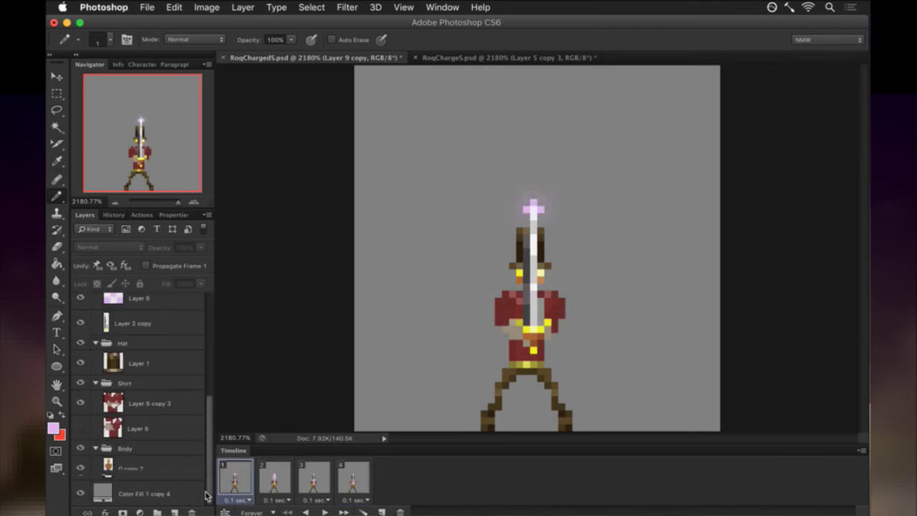
left_click(149, 469)
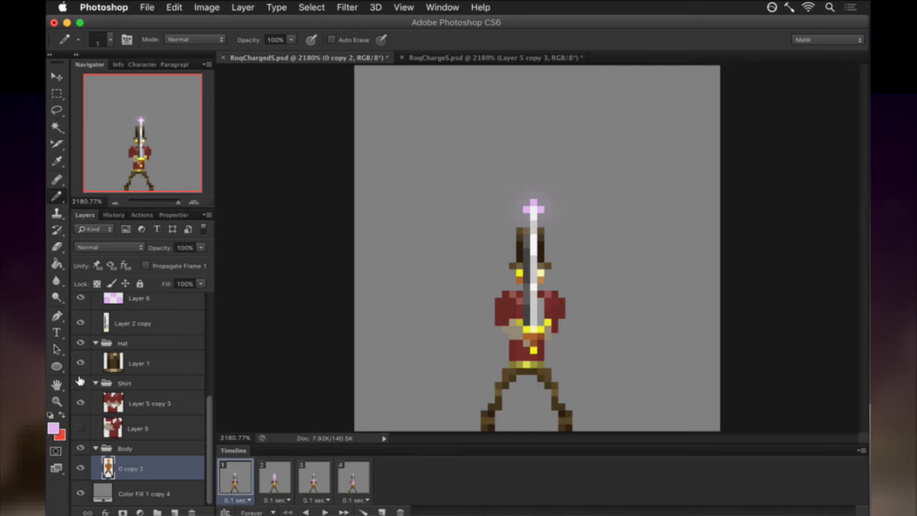
left_click_drag(81, 384, 77, 338)
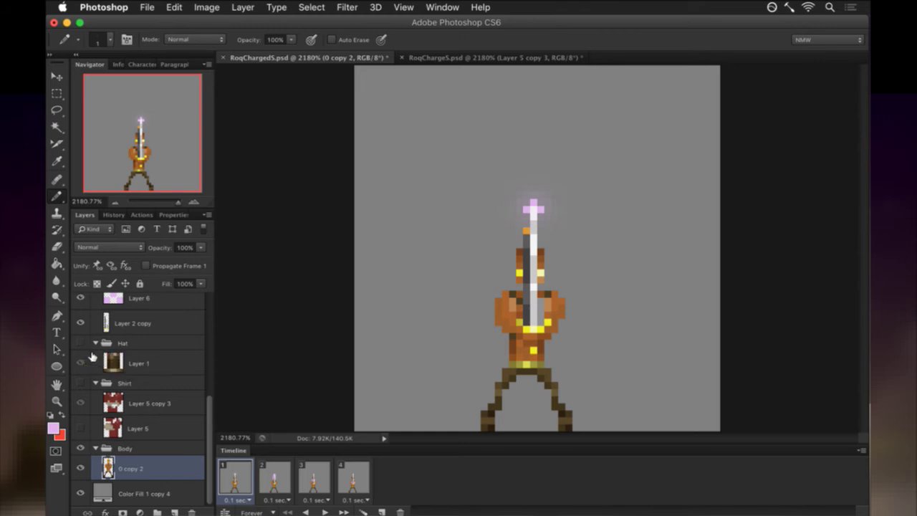
key("m")
mouse_move(438, 185)
left_mouse_down()
mouse_move(577, 324)
mouse_move(586, 351)
mouse_move(588, 339)
left_mouse_up()
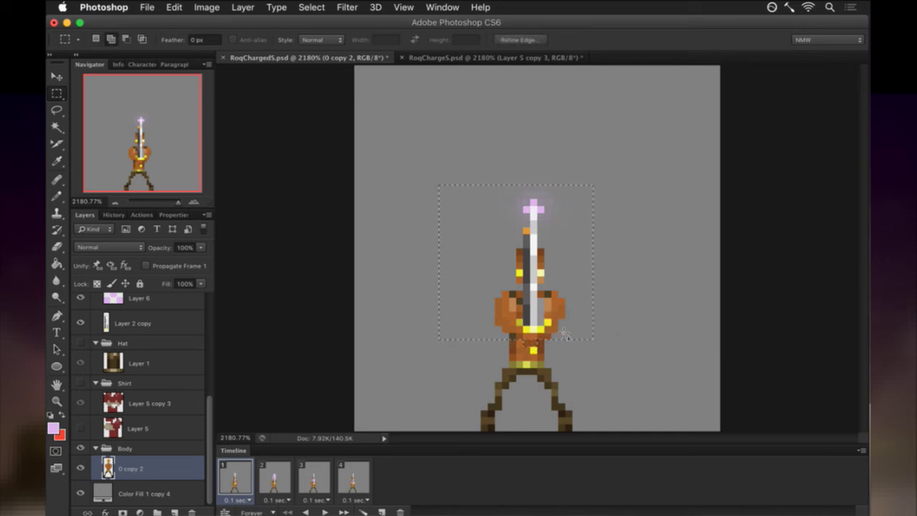
key("v")
left_click(641, 328)
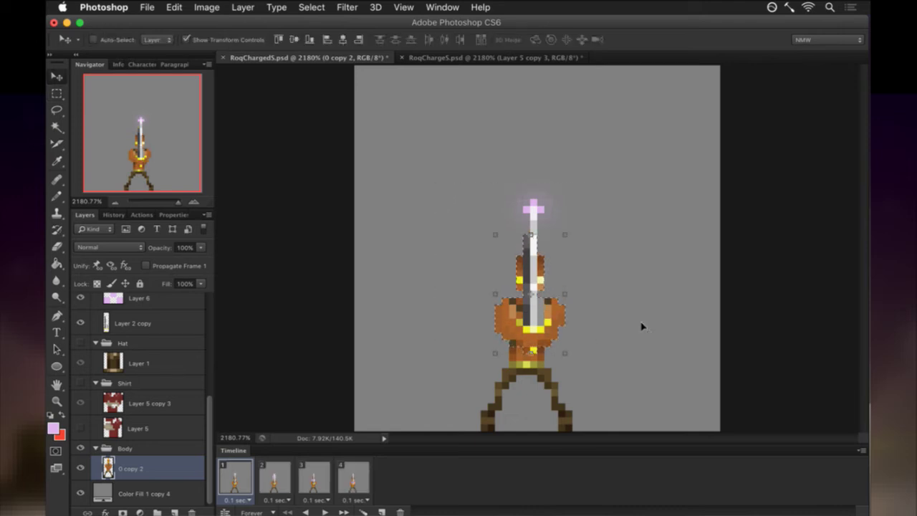
key("m")
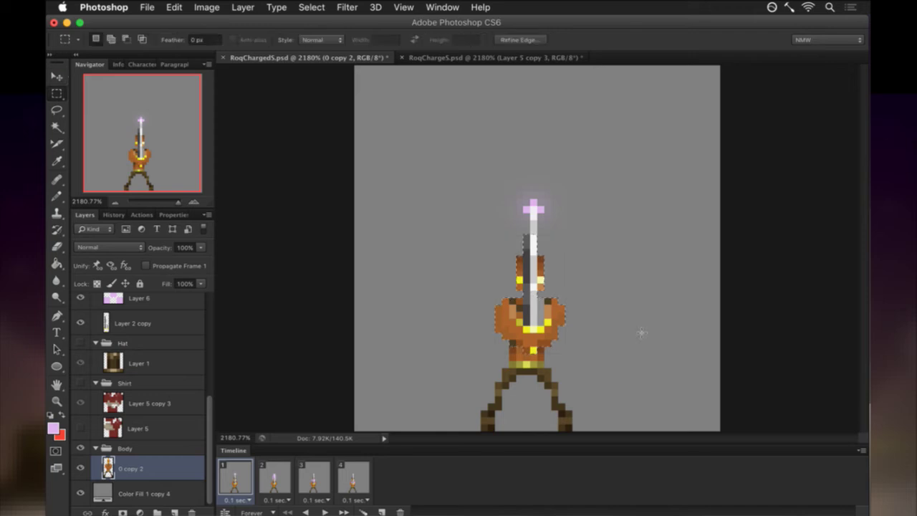
left_click(616, 308)
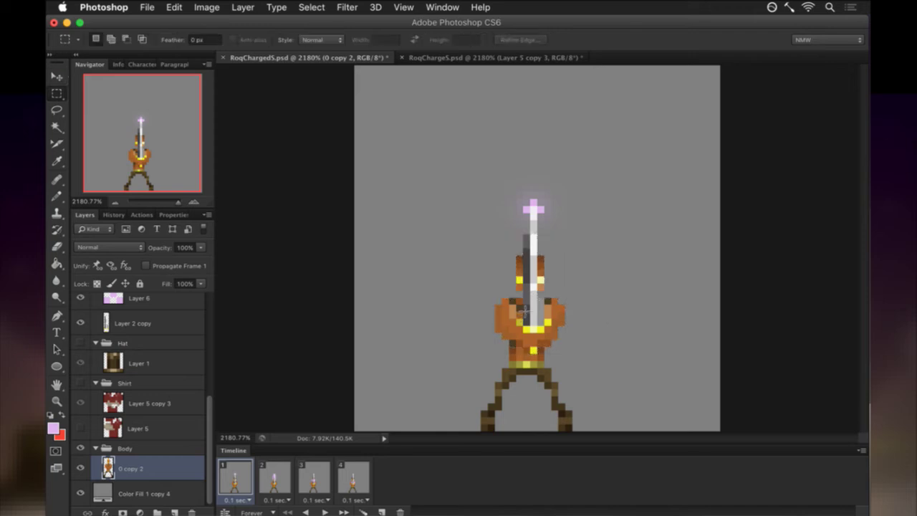
Show the Shirt group and move the upper shirt and sleeves on Layer 5 copy 3 down one pixel.
left_click(82, 383)
left_click(116, 406)
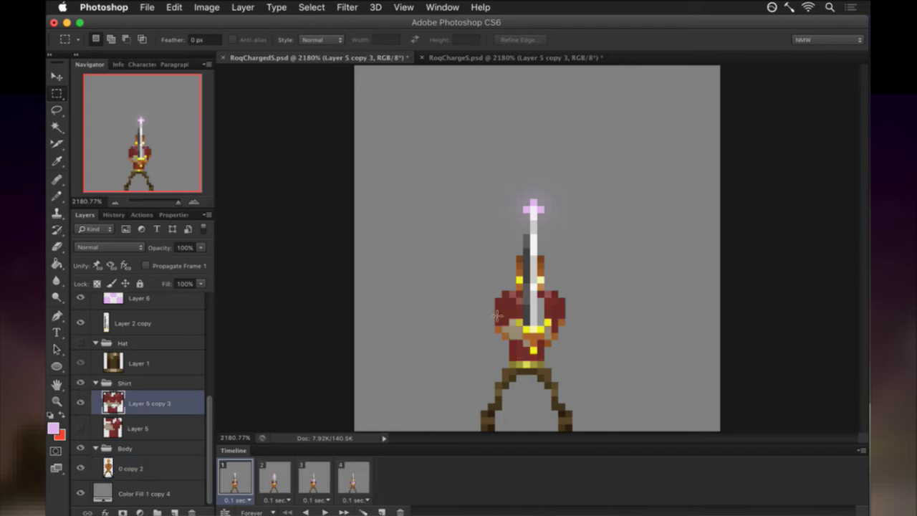
left_click_drag(465, 284, 603, 338)
key("v")
key("Down")
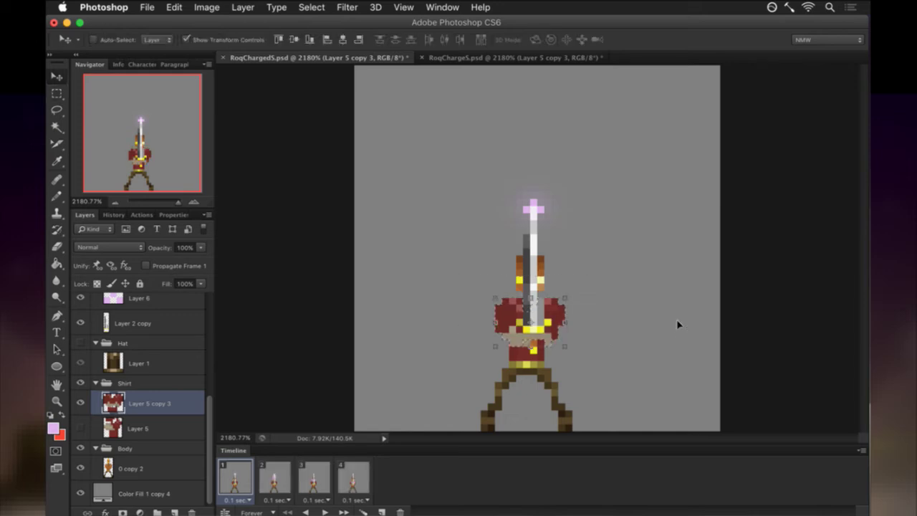
key("m")
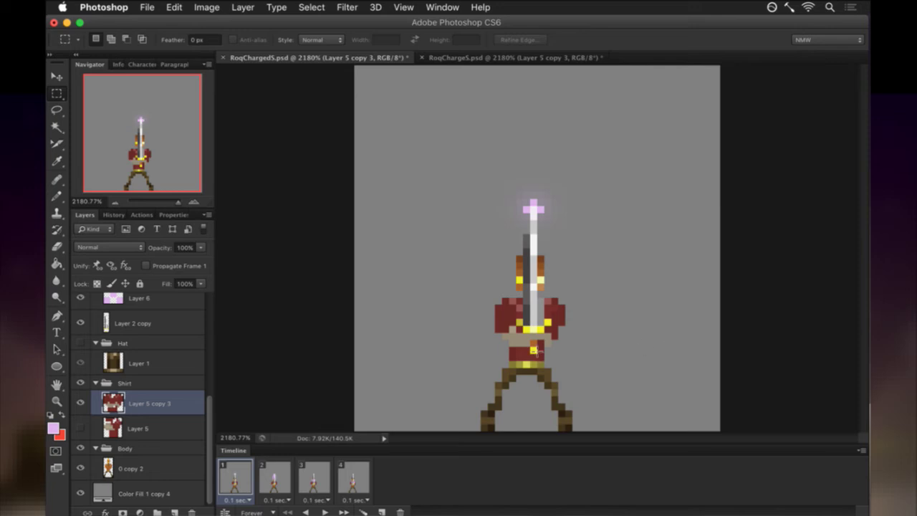
Erase the shirt pixels covering the hands just below the sword hilt on Layer 5 copy 3.
key("e")
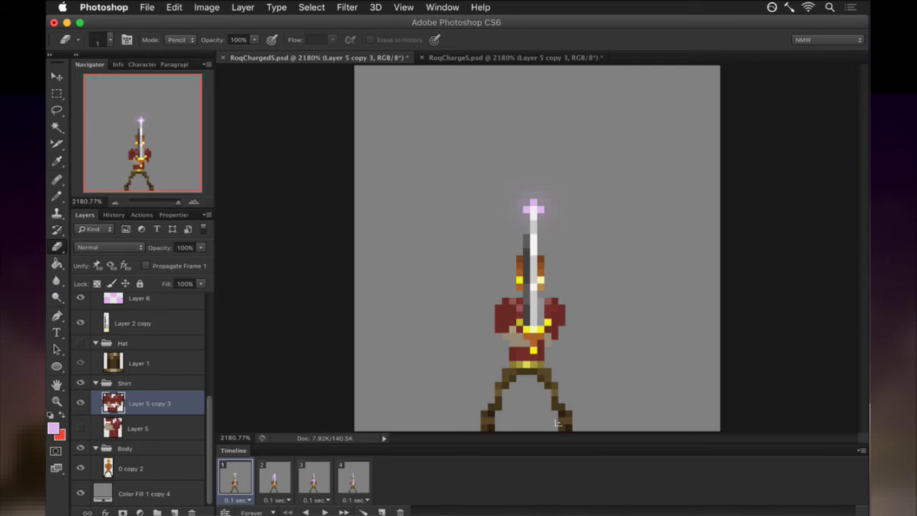
left_click(80, 322)
left_click(80, 323)
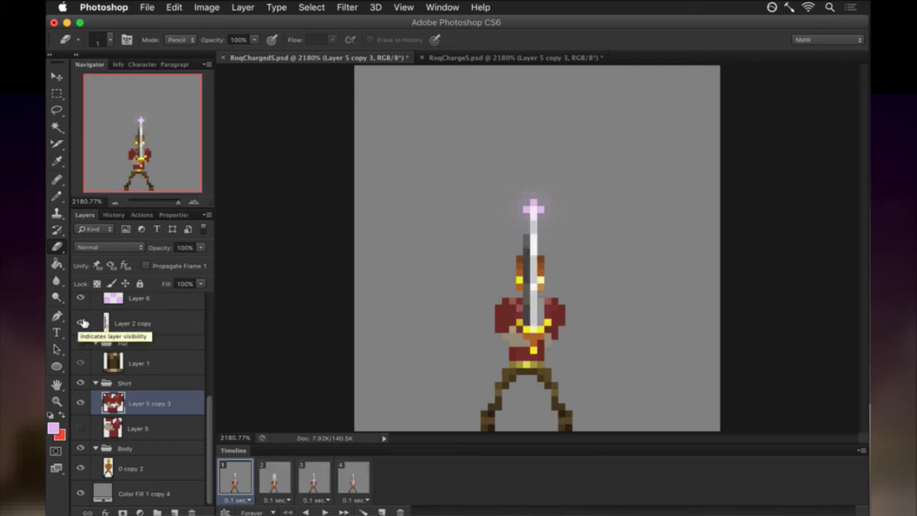
Show the Hat group in frame 1 and move the hat on Layer 1 down one pixel.
left_click(277, 477)
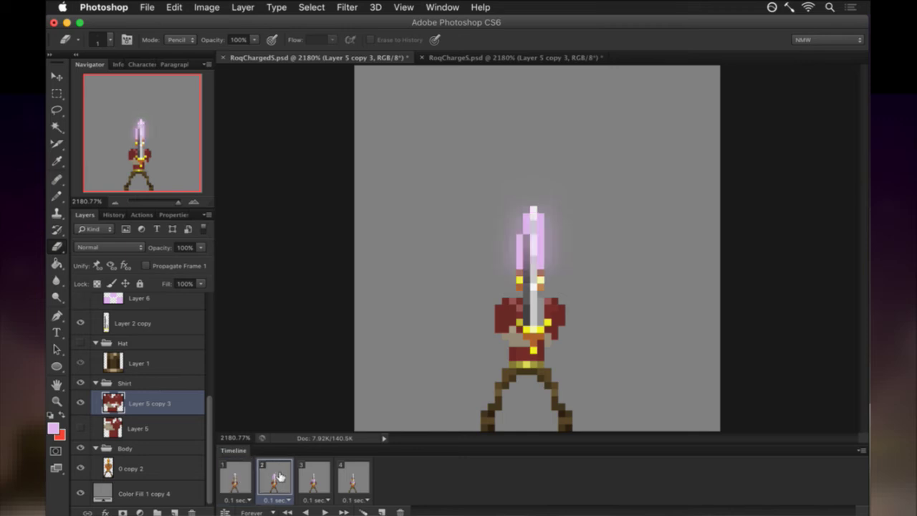
left_click(238, 475)
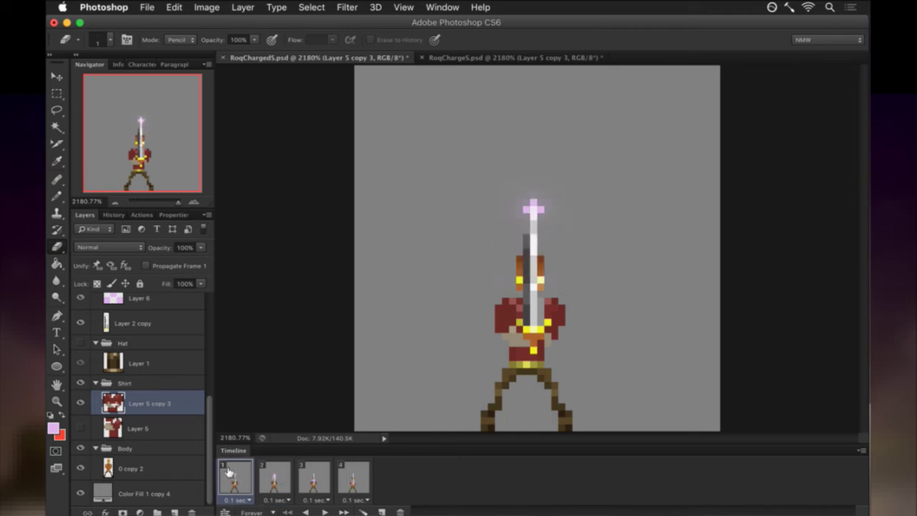
left_click(79, 343)
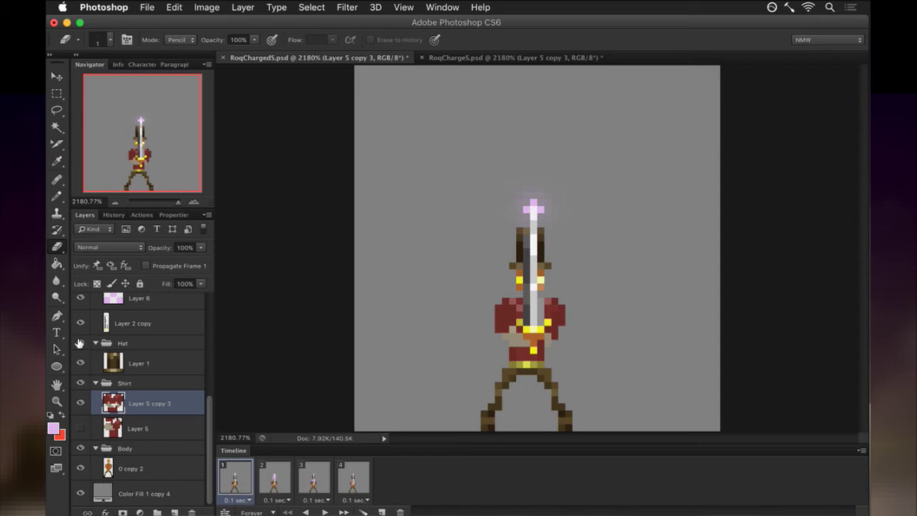
left_click(110, 361)
key("m")
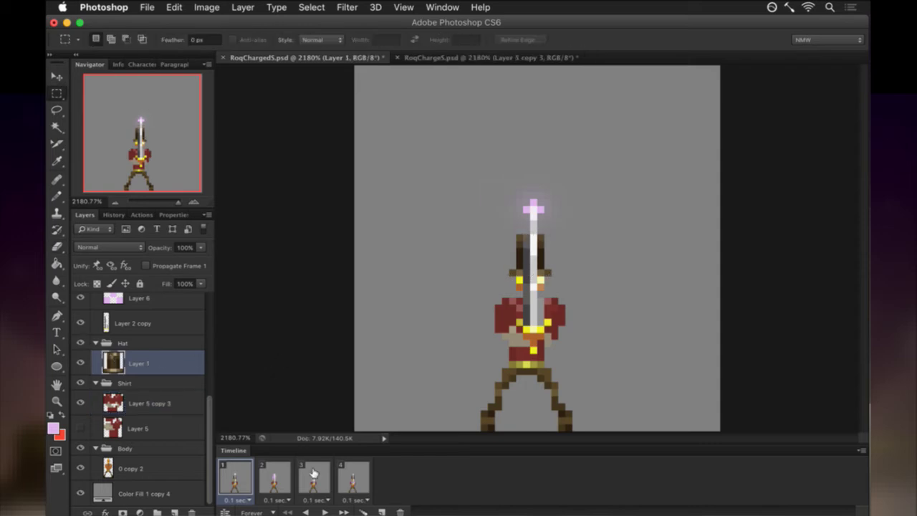
Select frames 2 to 4 for moving the hat on Layer 1.
left_click(281, 480)
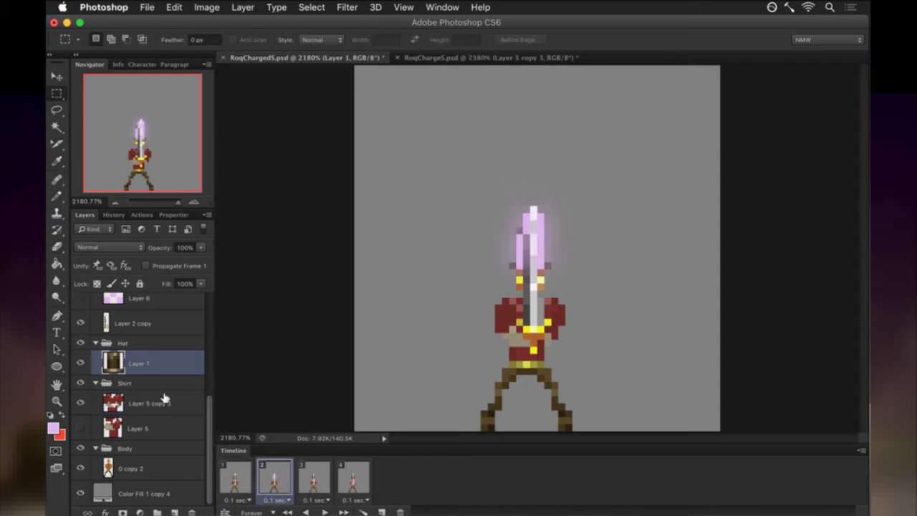
left_click(356, 475, "shift")
key("v")
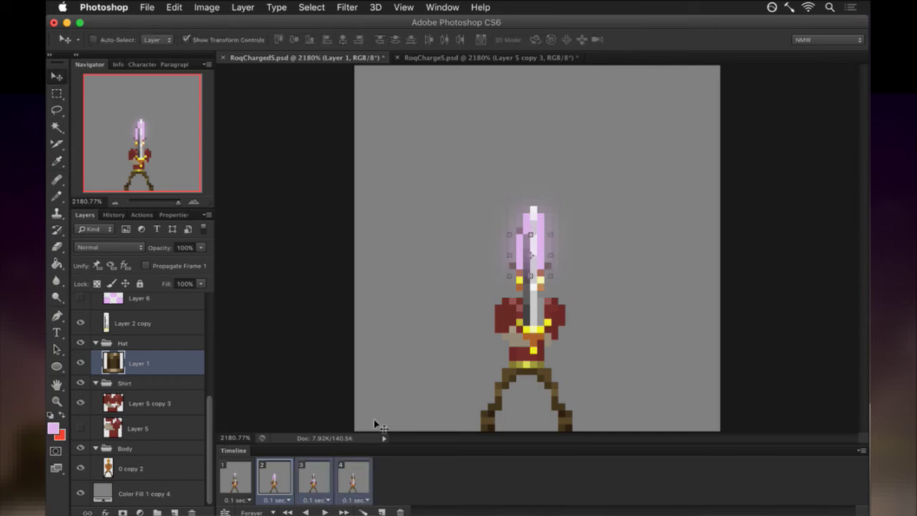
Review the four RoqChargedS.psd frames individually, play the animation through, and return to frame 1.
key("m")
left_click(315, 477)
left_click(283, 475)
left_click(321, 476)
left_click(351, 475)
left_click(234, 473)
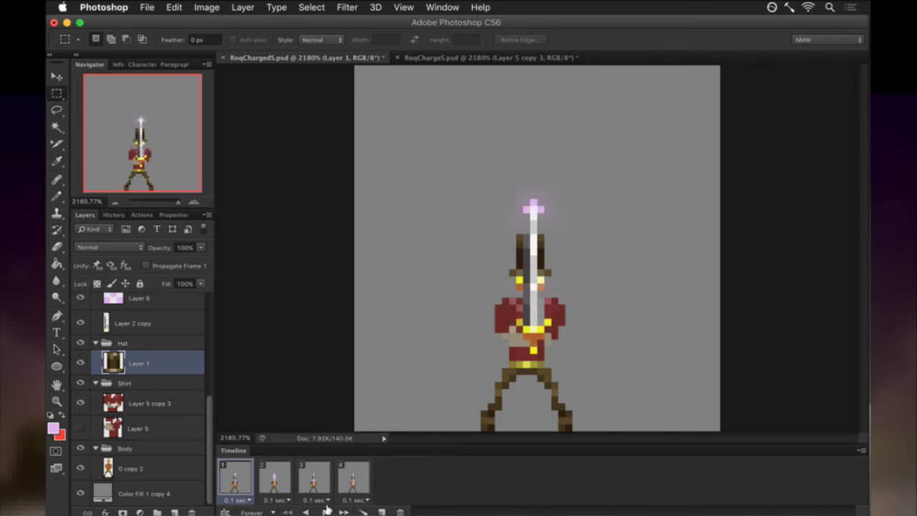
left_click(326, 510)
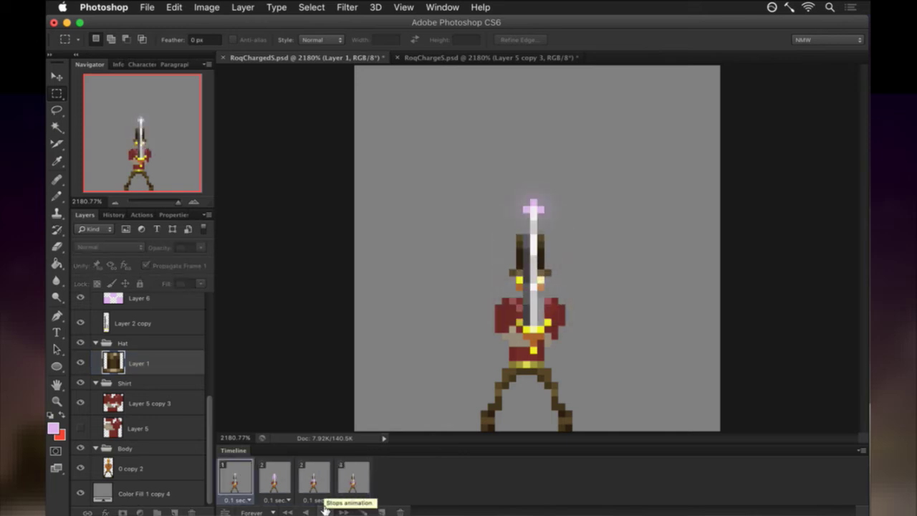
left_click(326, 510)
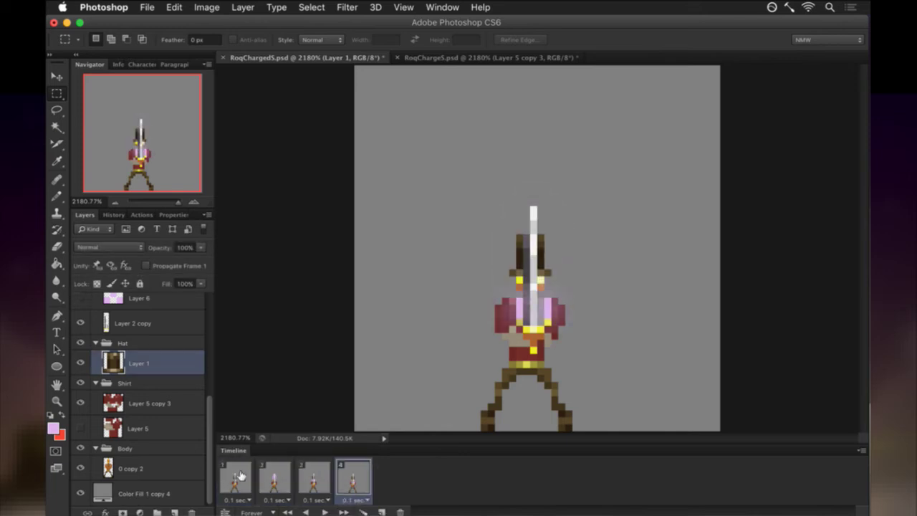
left_click(241, 475)
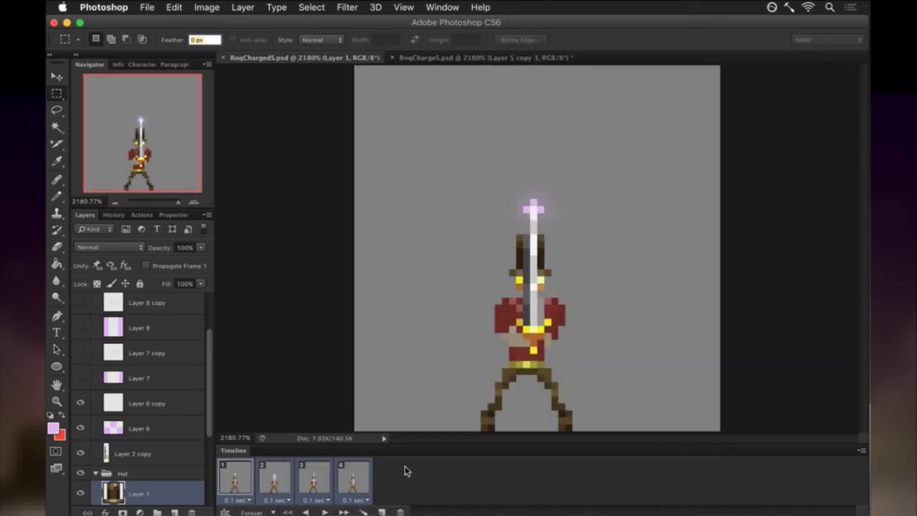
Switch to iTerm2, save Roq.txt and rebuild the Roq sprite sheets.
key("super+Tab")
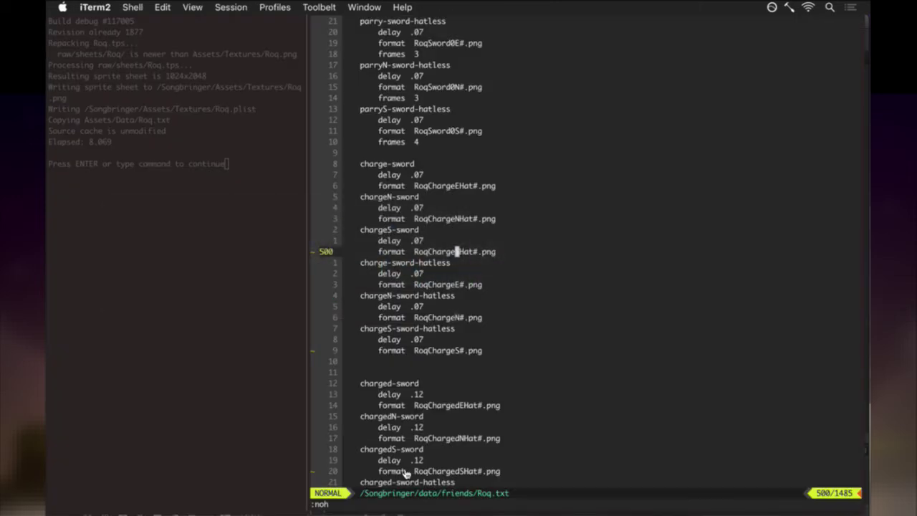
type(":up")
key("Return")
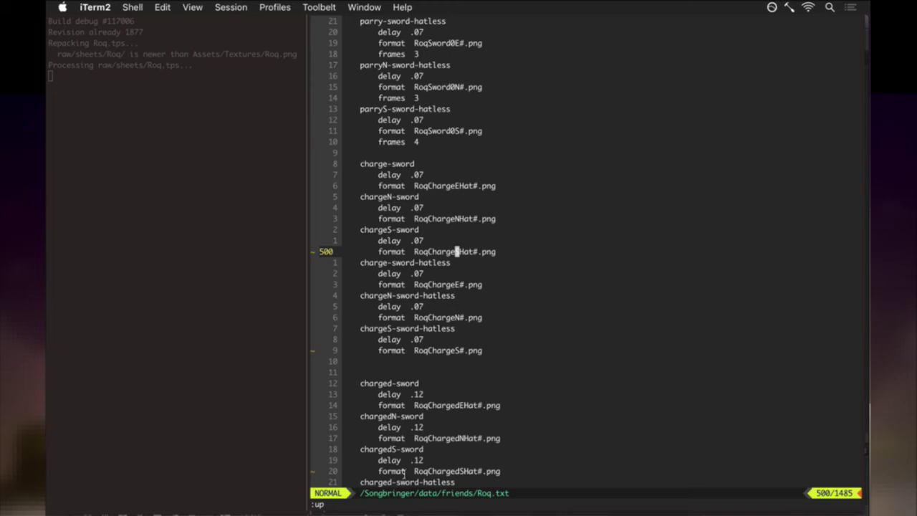
Examine the charged-sword and uncharge-sword animation entries in Roq.txt, down to the uncharge south-facing block.
key("j")
key("j")
key("j")
key("j")
key("j")
key("j")
key("j")
key("j")
key("j")
key("j")
key("j")
key("j")
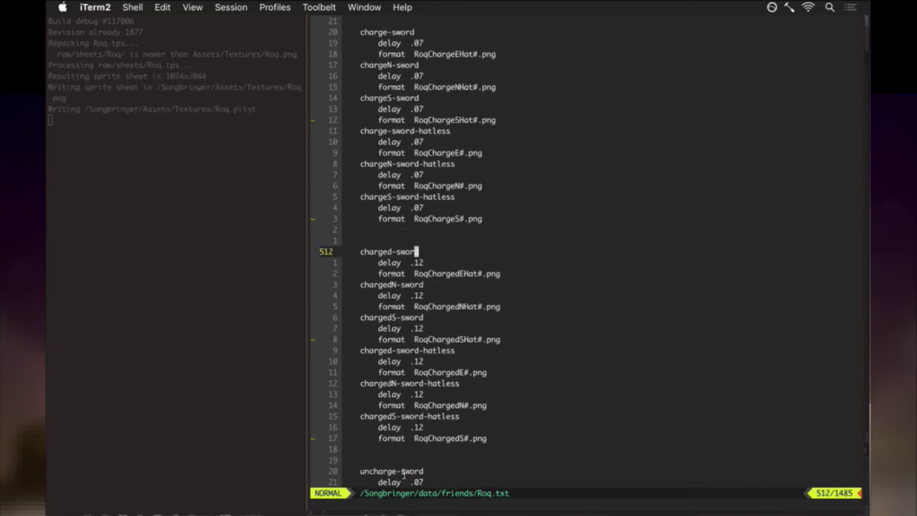
key("j")
key("j")
key("j")
key("j")
key("j")
key("j")
key("j")
key("j")
key("j")
key("j")
key("j")
key("j")
key("j")
key("j")
key("j")
key("j")
key("j")
key("j")
key("j")
key("j")
key("j")
key("j")
key("j")
key("j")
key("j")
key("j")
key("j")
key("j")
key("j")
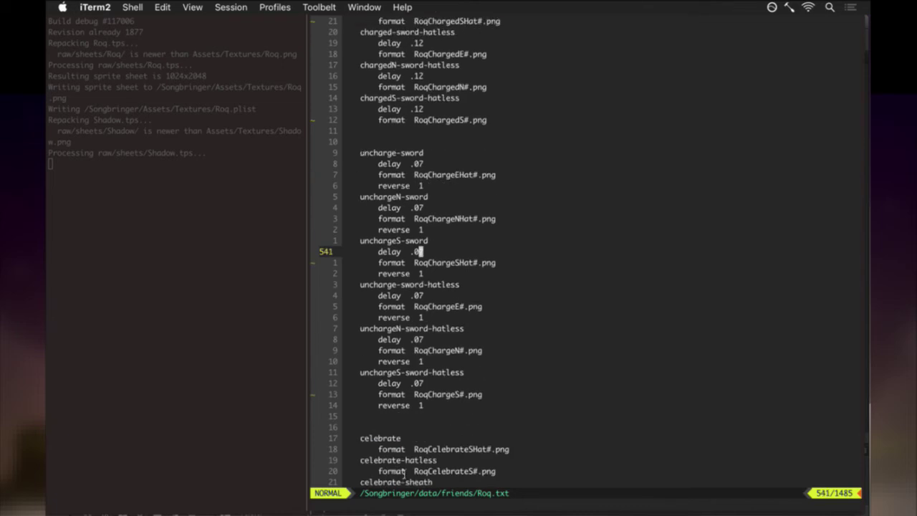
Save Roq.txt again, then build and run the Songbringer game.
type("k:up")
key("Return")
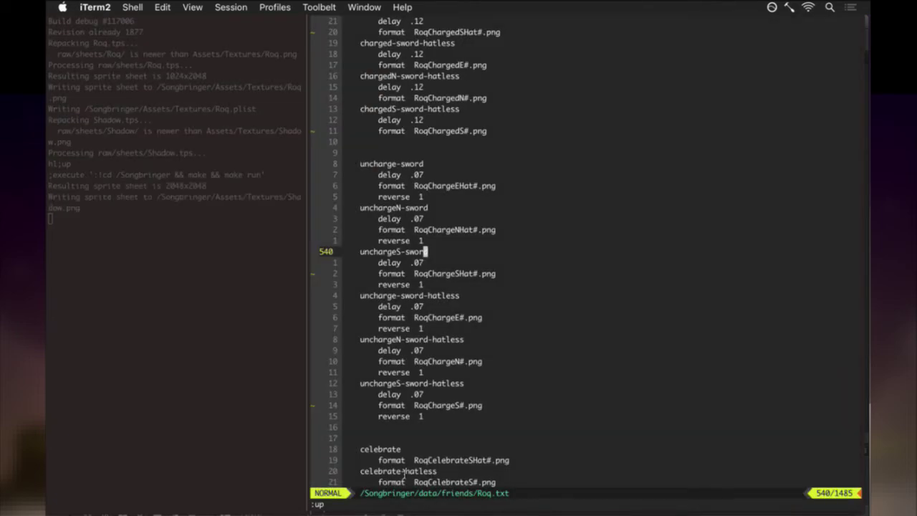
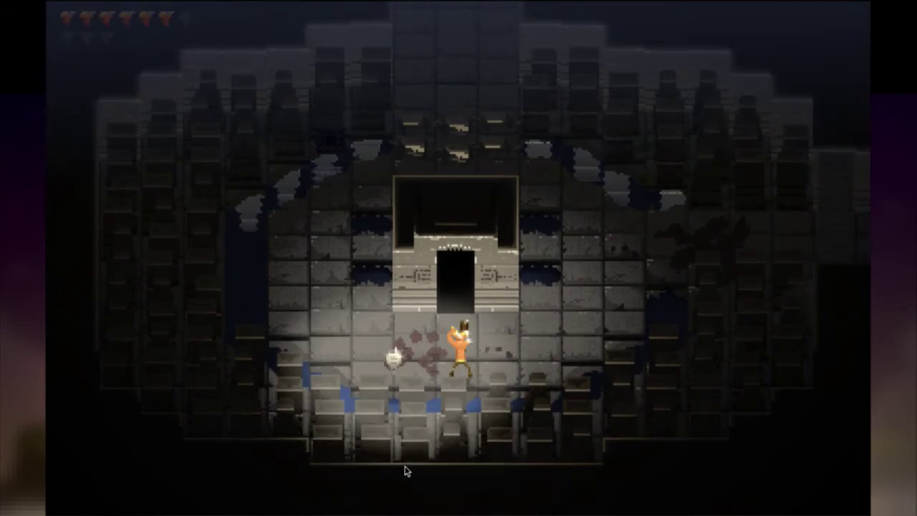
Playtest the character's sword charge and charged animations in the game while moving and attacking in different directions.
key("j")
key("d")
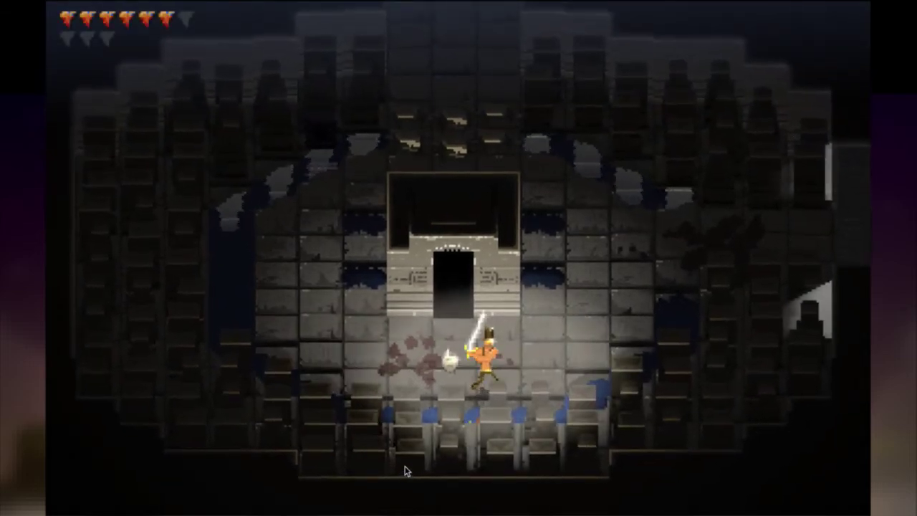
key("w")
key("j")
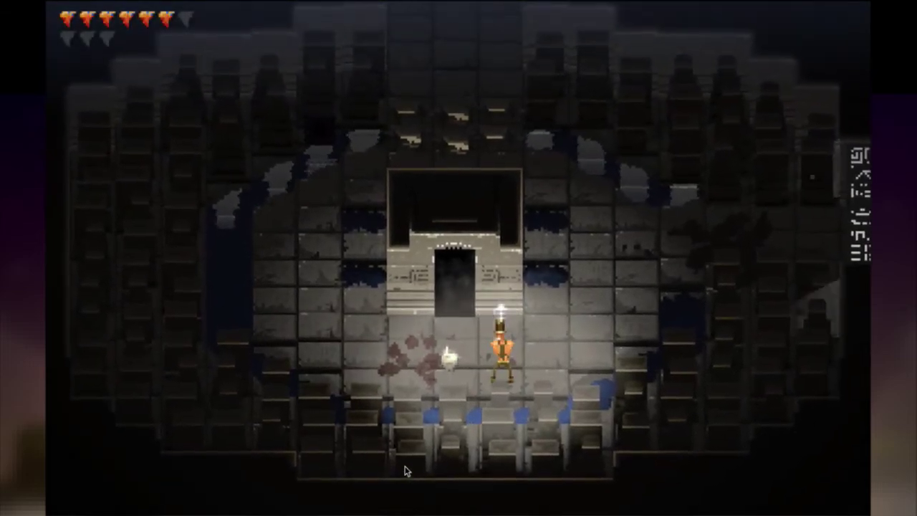
key("j")
key("s")
key("j")
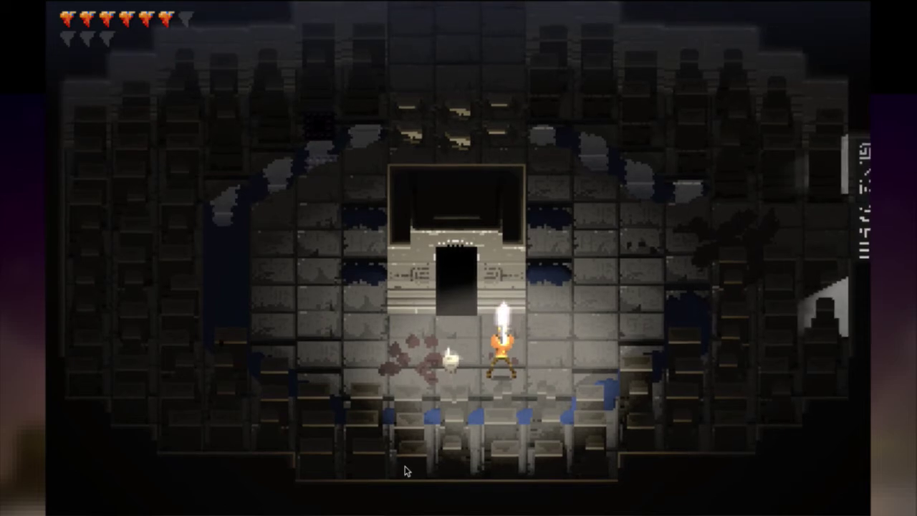
key("w")
key("s")
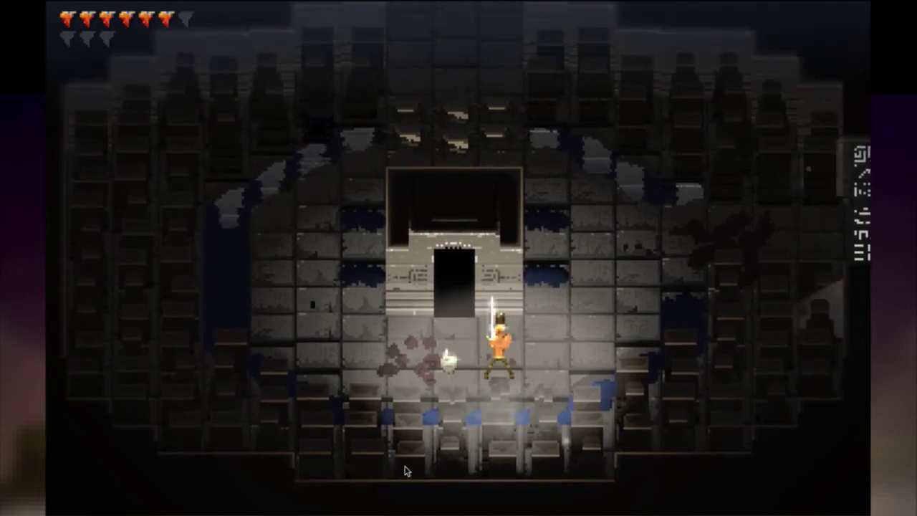
key("j")
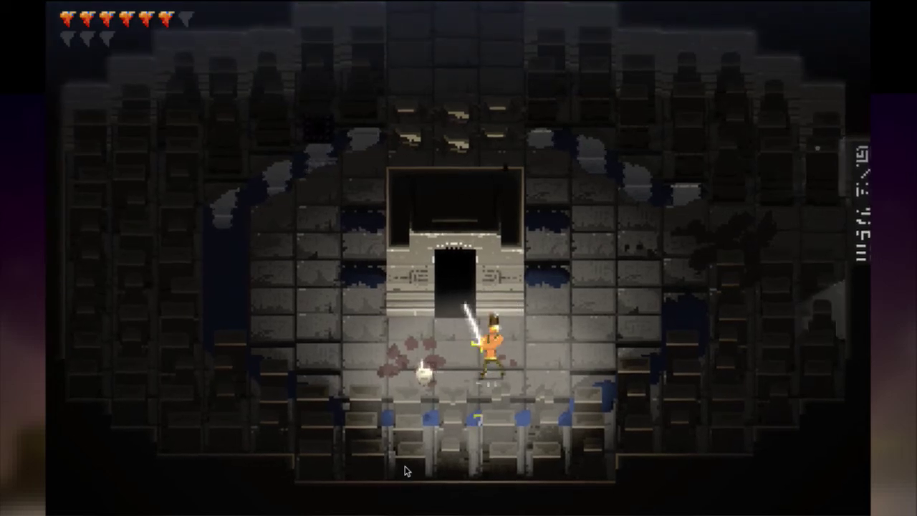
key("d")
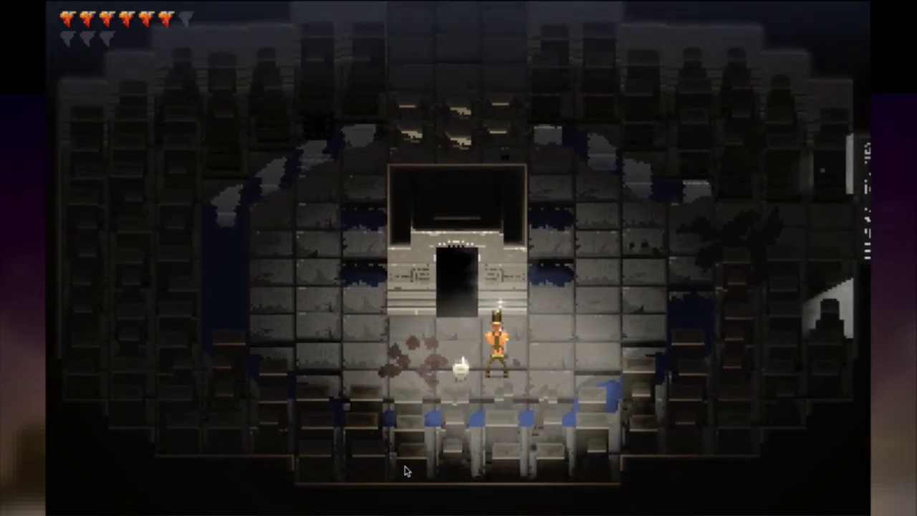
key("j")
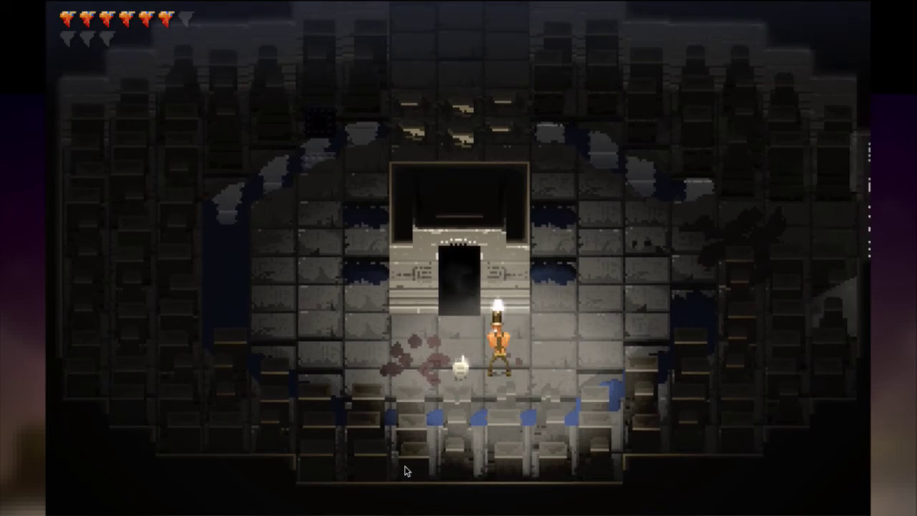
key("w")
key("a")
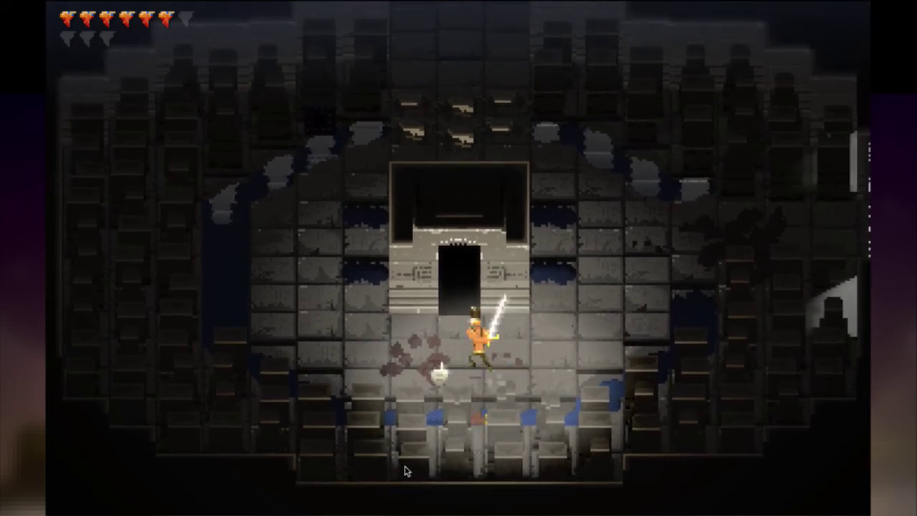
key("a")
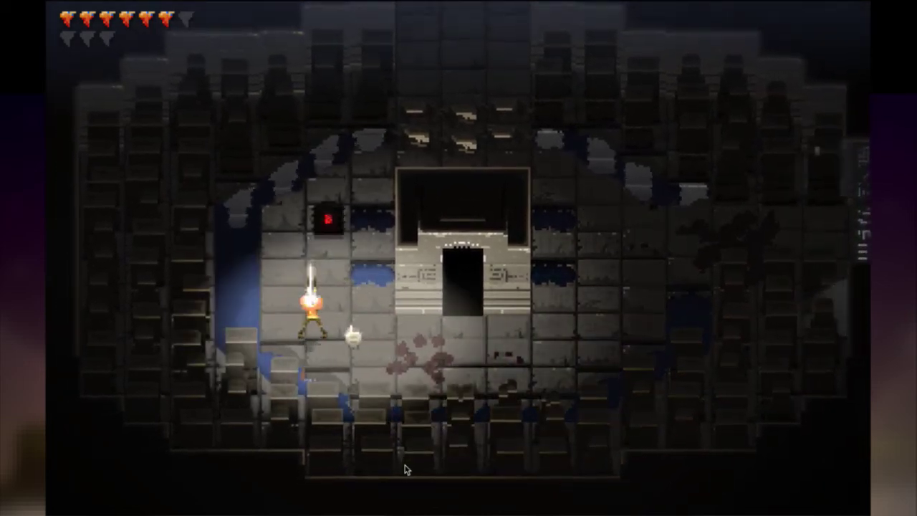
key("a")
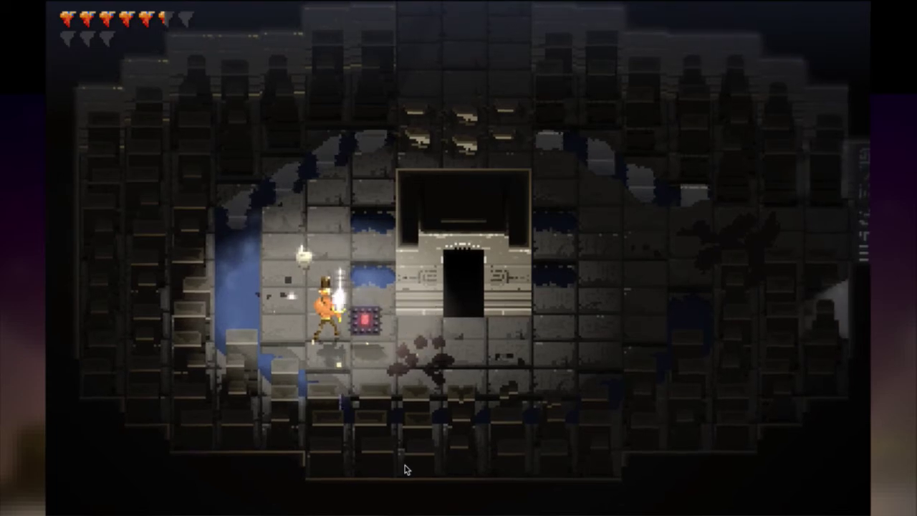
key("d")
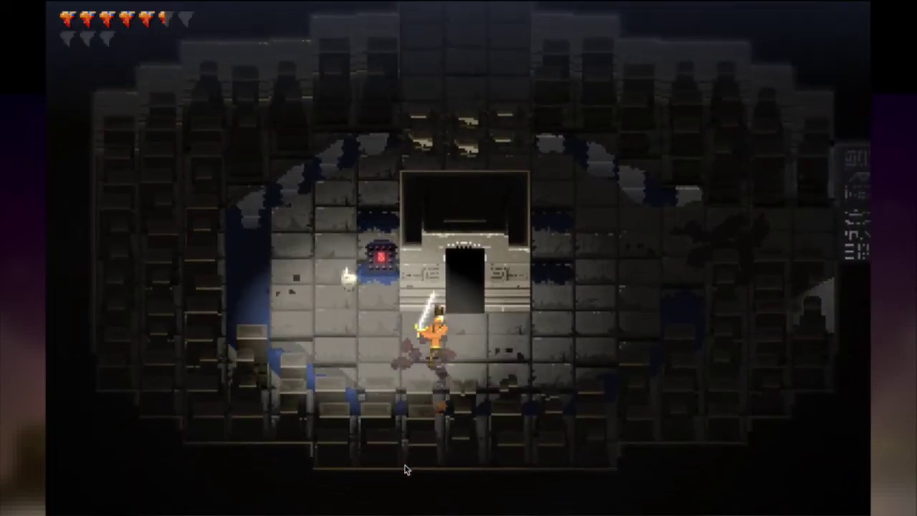
Switch back to iTerm2 and check the repository's git status for modified and untracked files.
key("super+Tab")
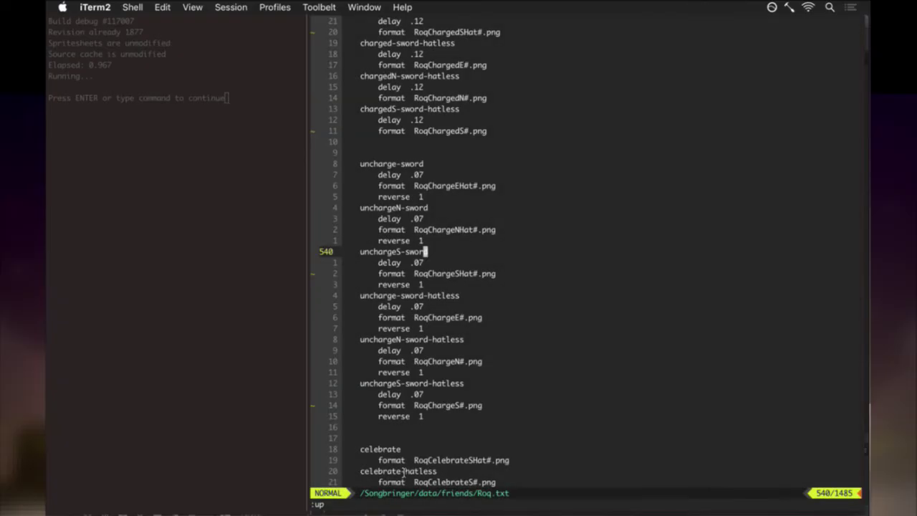
key("j")
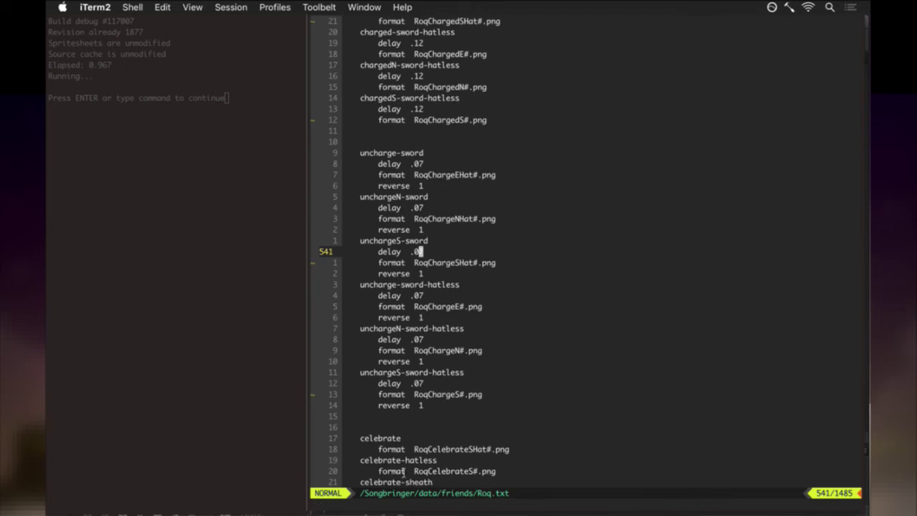
key("F3")
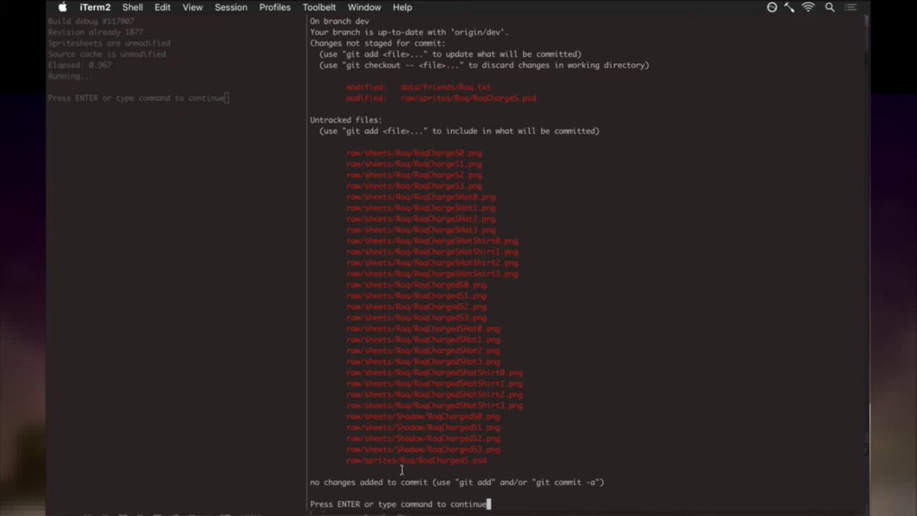
key("Return")
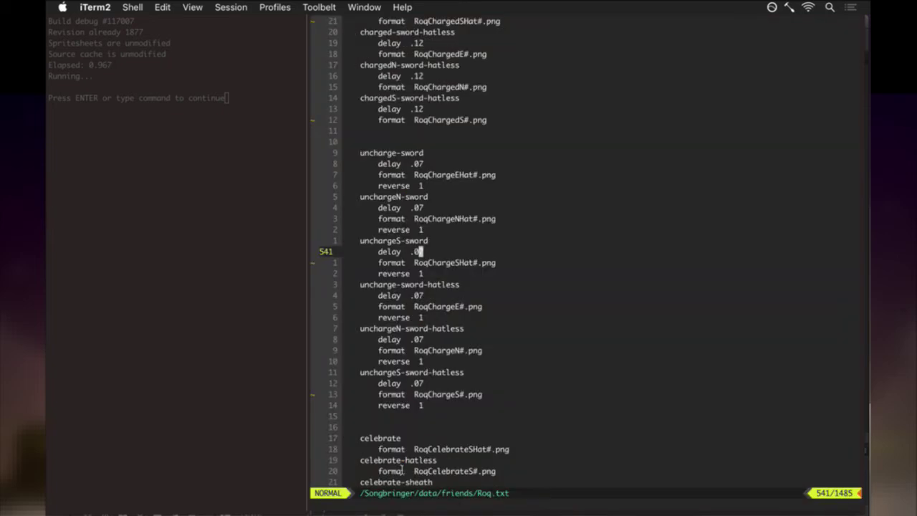
Review the git diff of Roq.txt and RoqChargeS.psd through to its end, and close it.
key("F4")
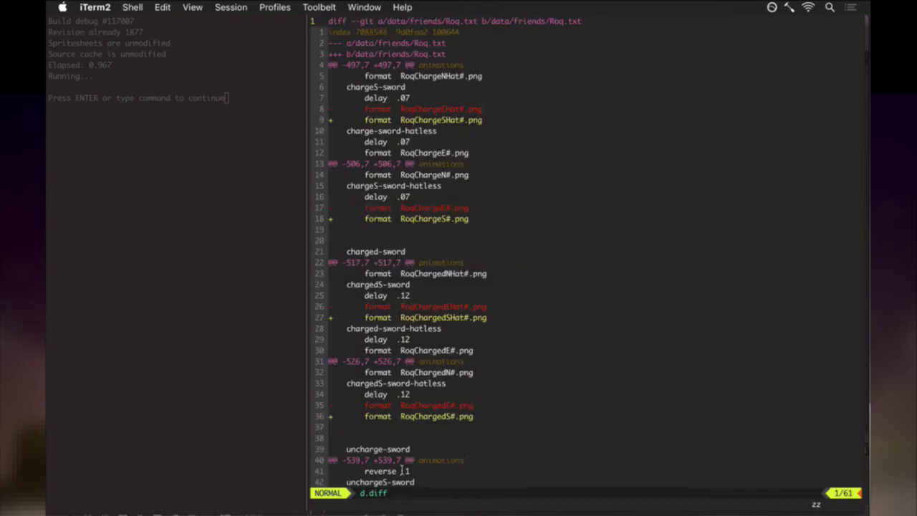
type(":bd")
key("Return")
key("F5")
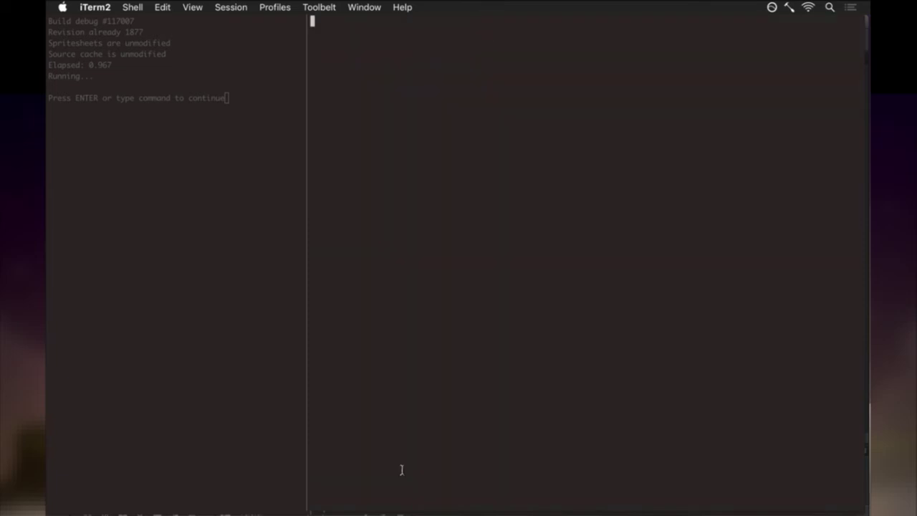
key("Return")
key("shift+g")
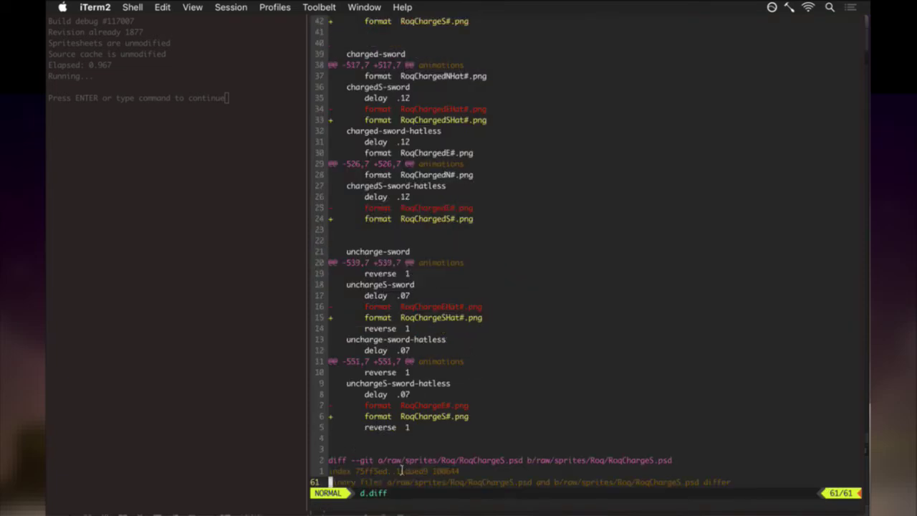
key("g")
key("Return")
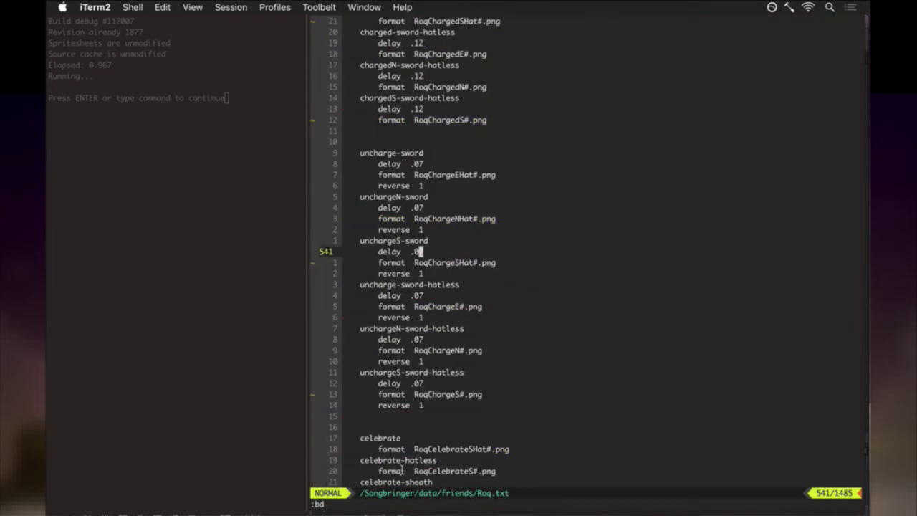
Commit the animation changes on the dev branch with the message "Add charge and charged S anims".
type("Add charge and charge")
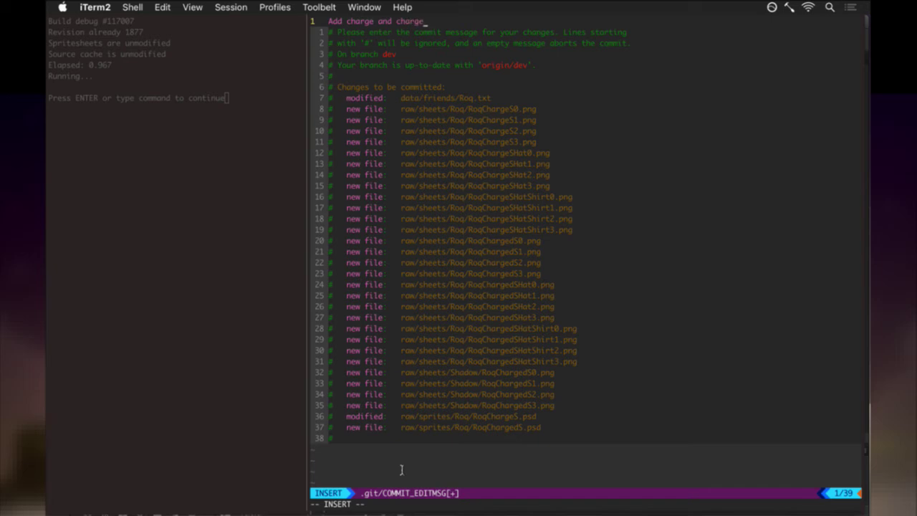
type("d 5 anims")
key("Escape")
type(":wq")
key("Return")
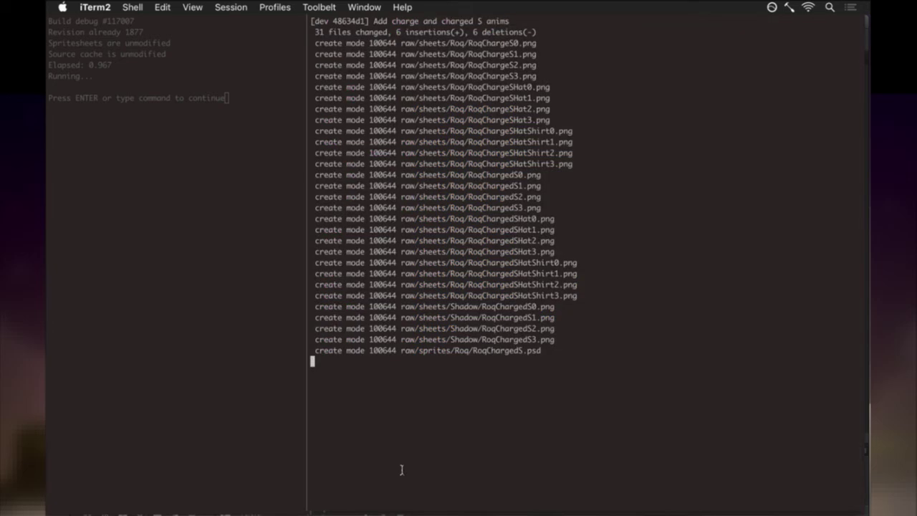
key("Return")
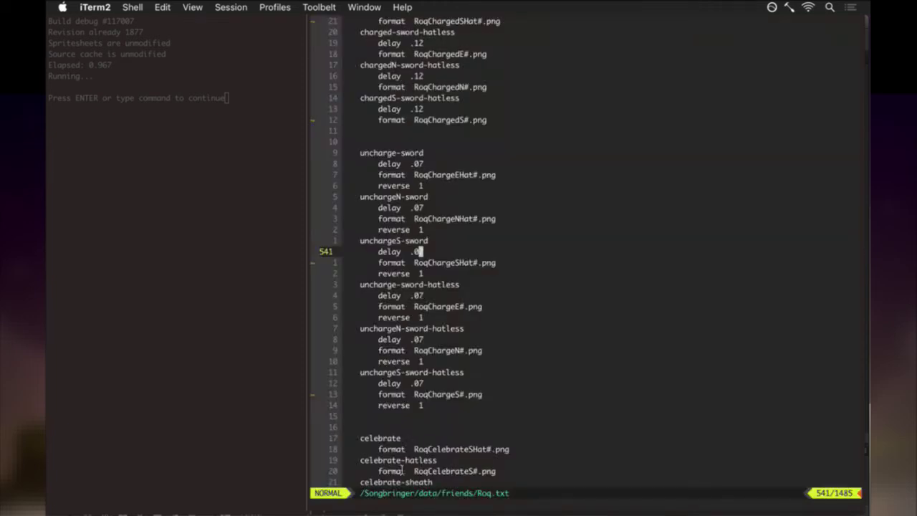
Switch to Photoshop, bring up RoqChargeS.psd and select its first animation frame.
key("super+Tab")
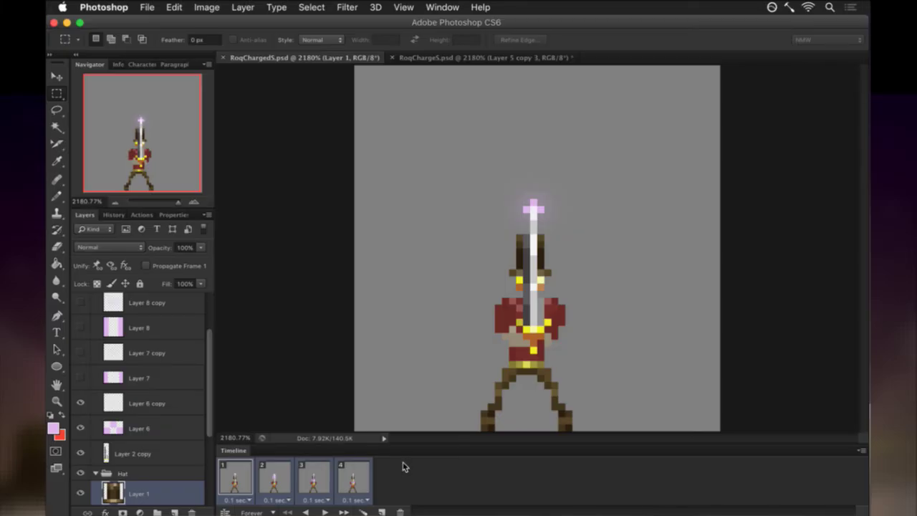
left_click(415, 59)
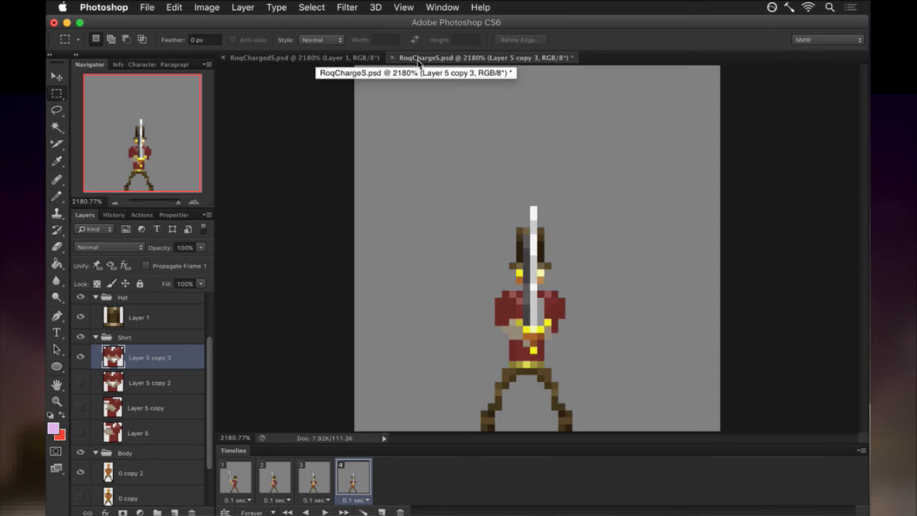
left_click(240, 479)
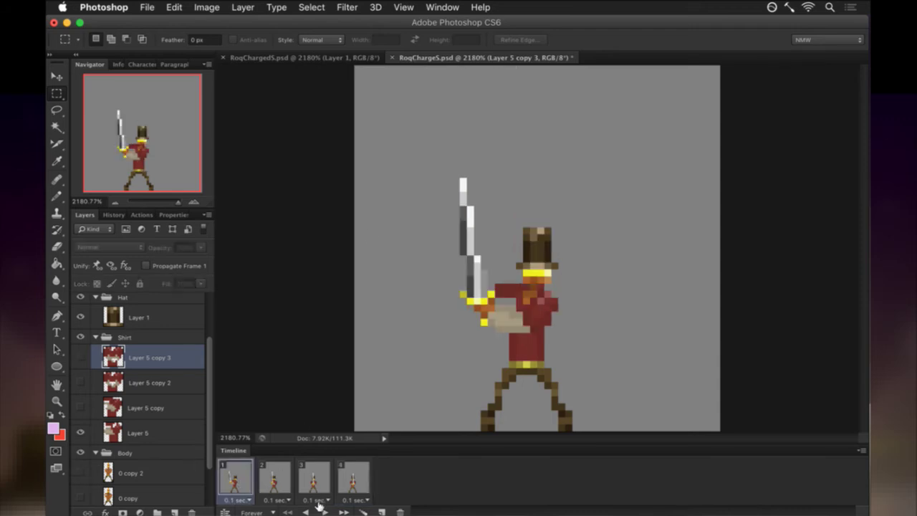
Play the RoqChargeS.psd animation and compare the character's pose across its first three frames.
left_click(323, 510)
left_click(323, 511)
left_click(271, 480)
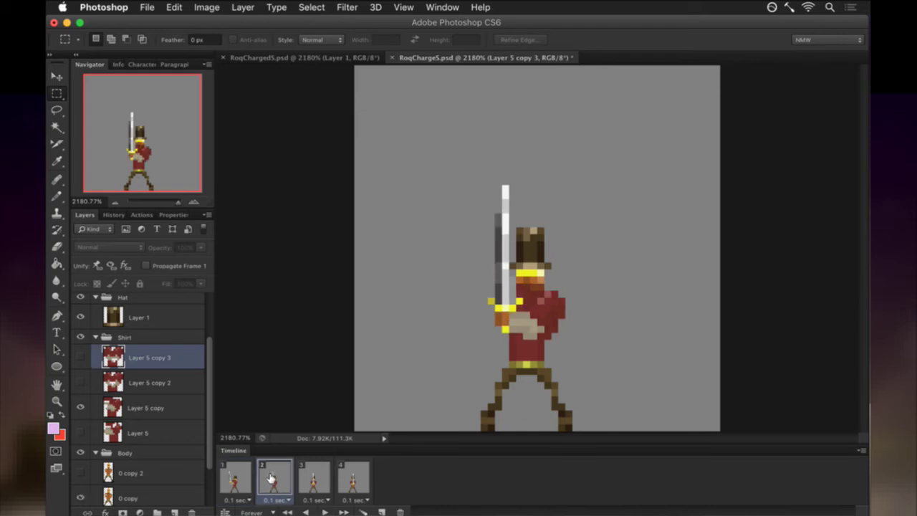
left_click(316, 476)
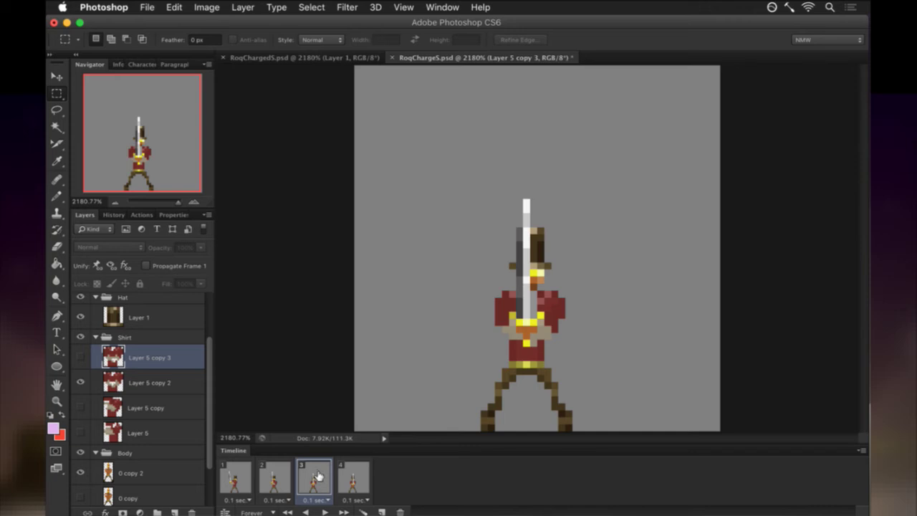
left_click(286, 477)
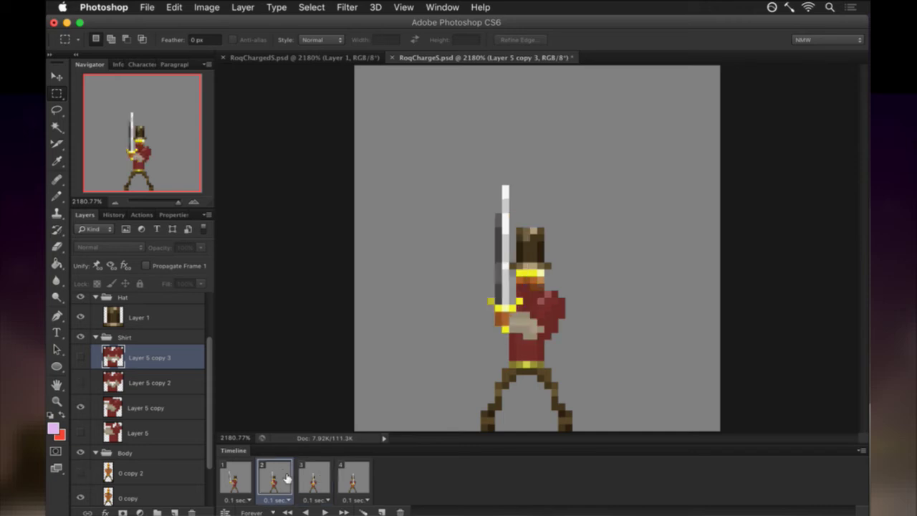
left_click(240, 476)
left_click(270, 474)
On frame 2, sample the brown from body layer "0 copy" and touch up shirt layer "Layer 5 copy" with the one-pixel Eraser.
scroll(207, 489, "down", 3)
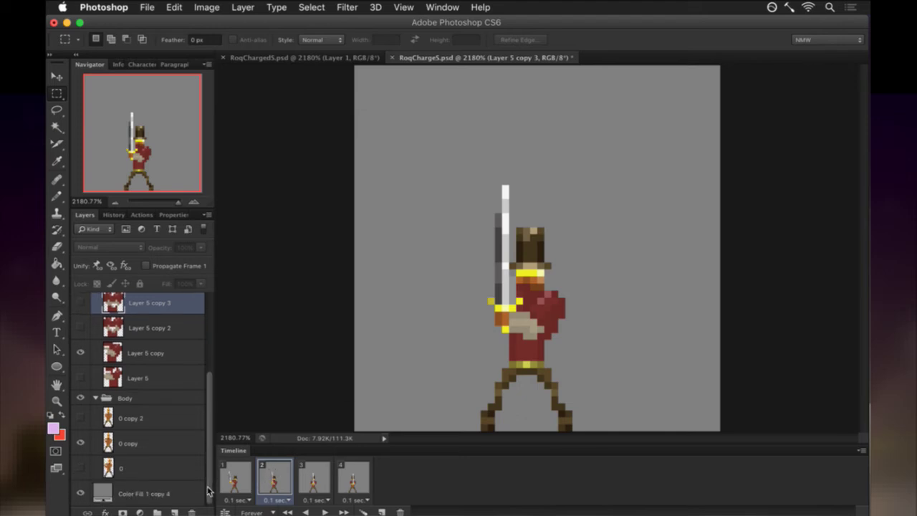
left_click(158, 444)
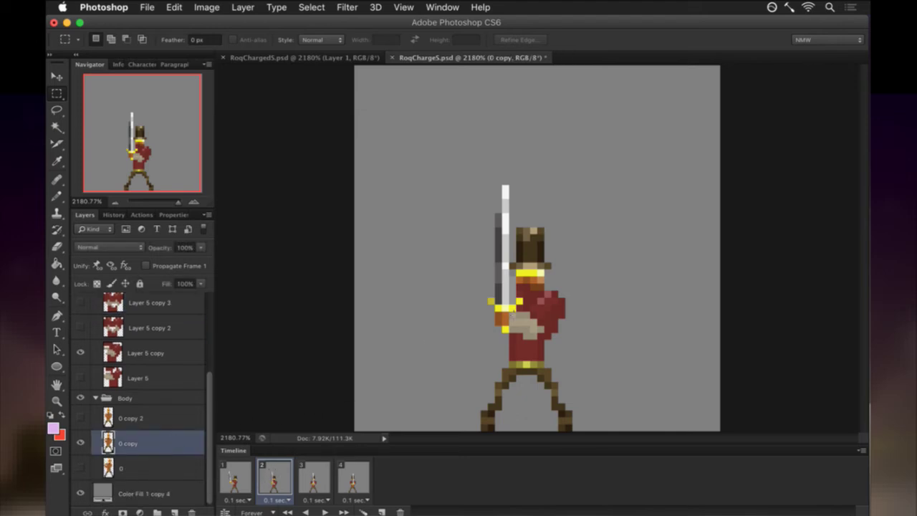
key("e")
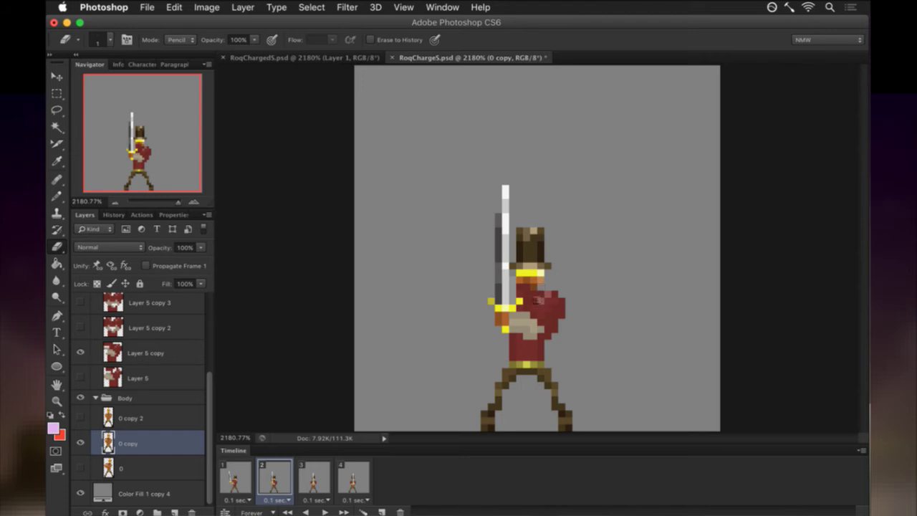
key("b")
left_click(536, 298, "alt")
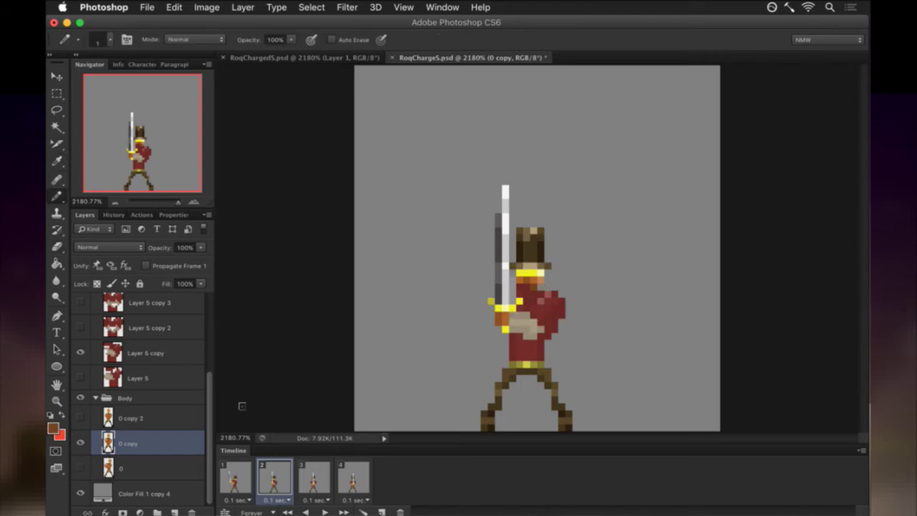
left_click(169, 355)
key("e")
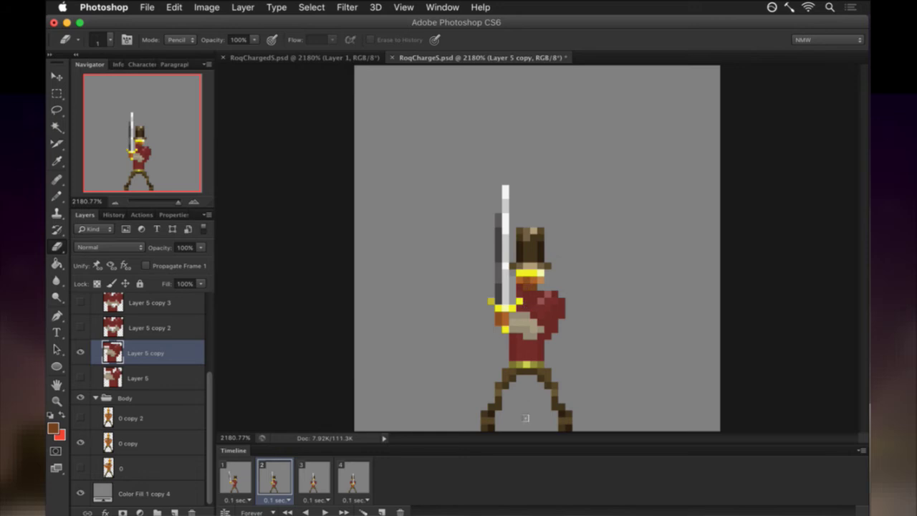
Step through the four charge animation frames to check the retouched frame 2 against its neighbours.
left_click(229, 478)
left_click(271, 478)
left_click(236, 477)
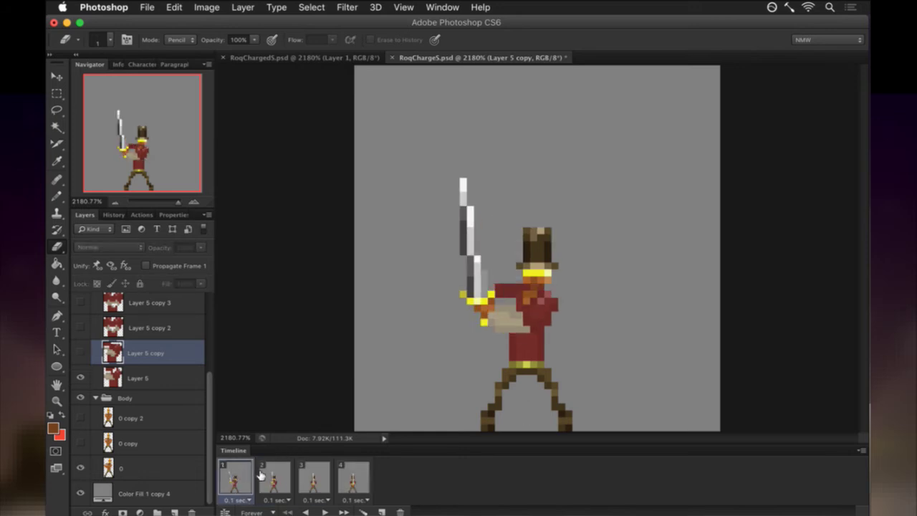
left_click(260, 476)
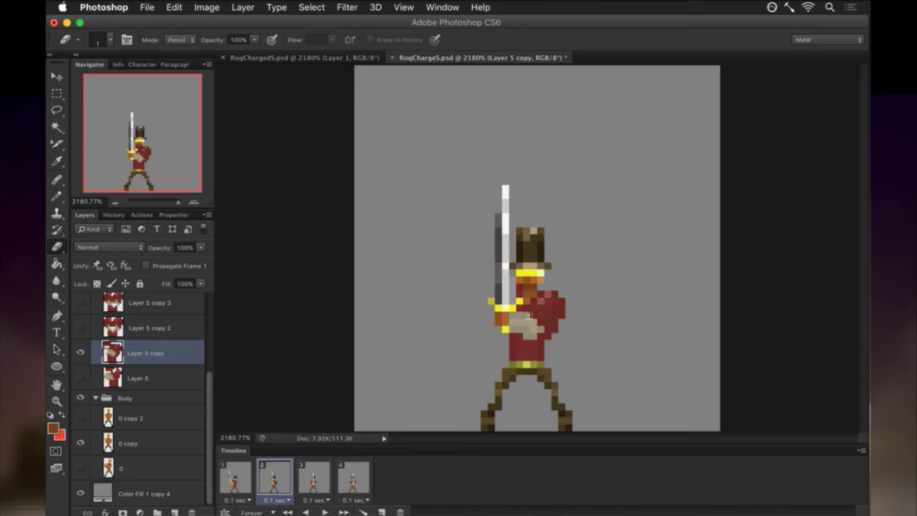
left_click(227, 484)
left_click(263, 474)
left_click(310, 476)
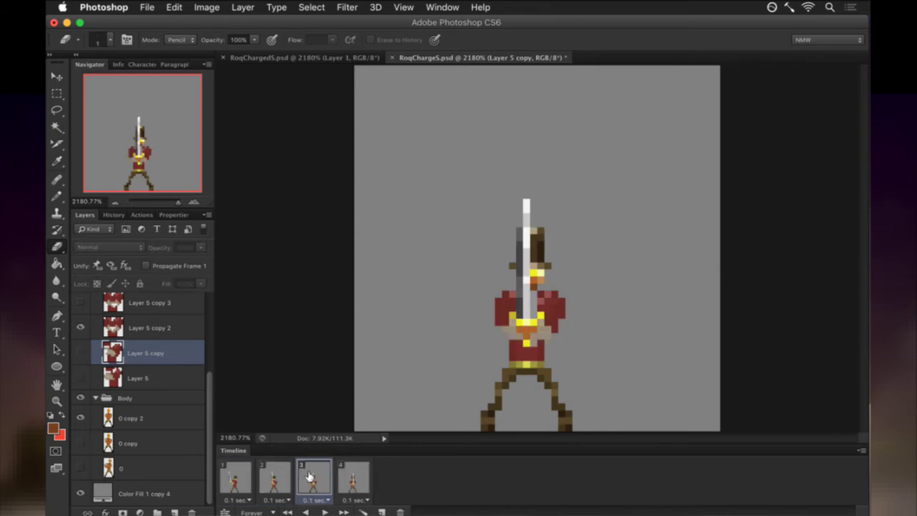
left_click(349, 476)
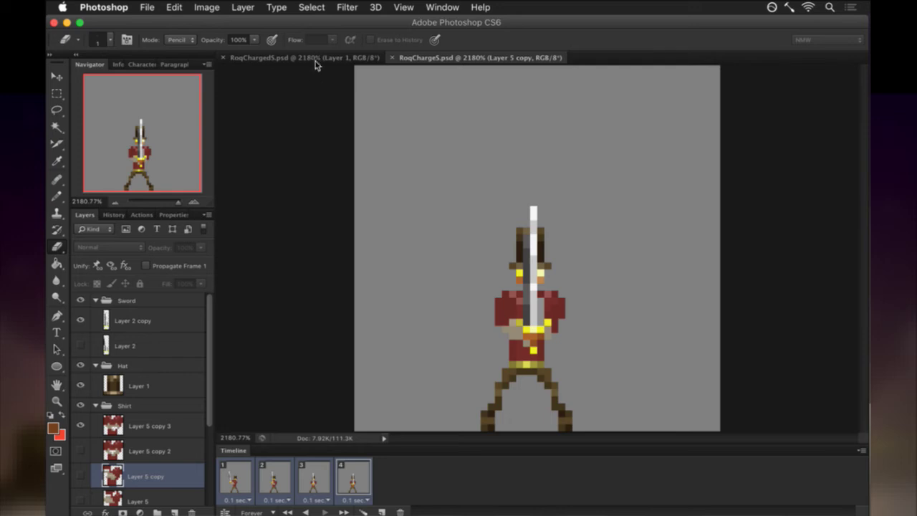
Bring up RoqChargedS.psd, look over its layers with all four frames selected, and revert the document to its saved version.
left_click(314, 58)
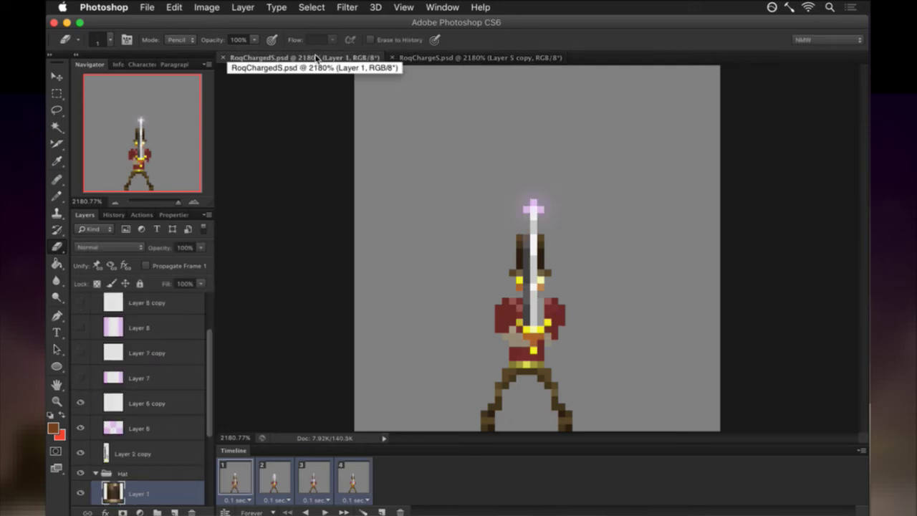
left_click(244, 485)
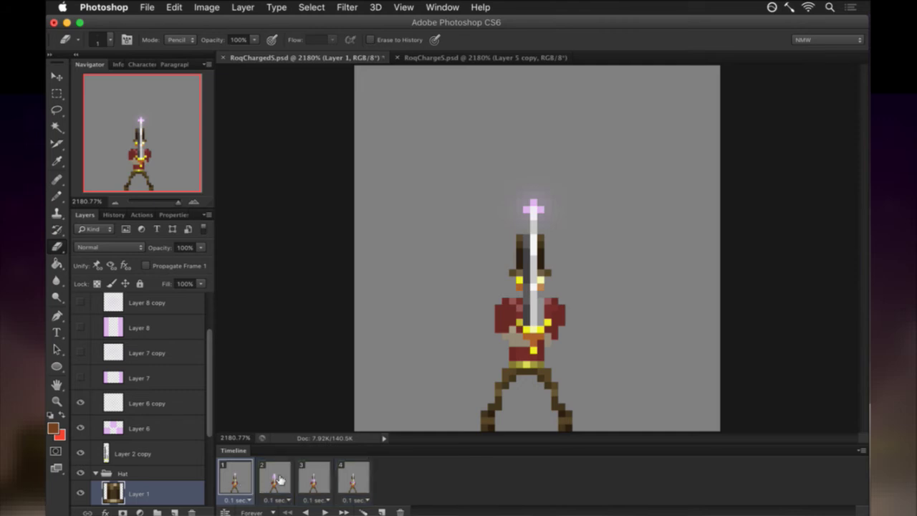
left_click(350, 473, "shift")
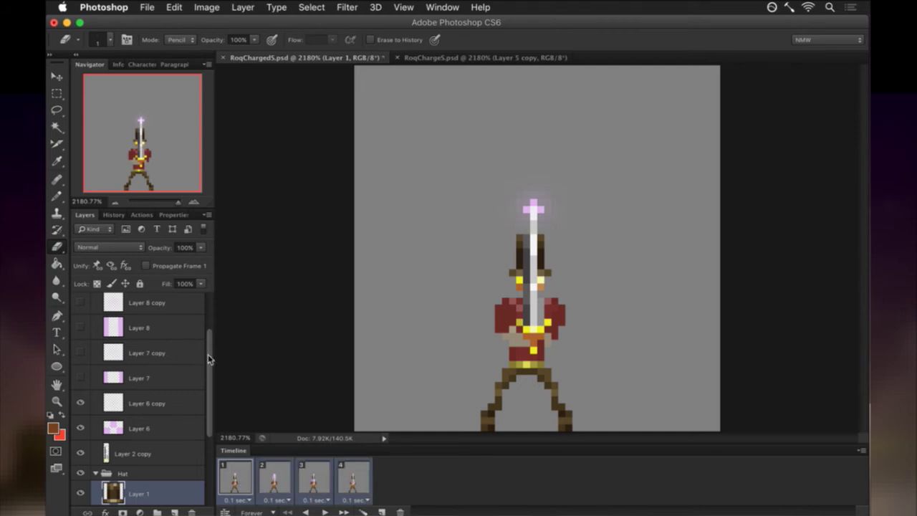
left_click_drag(209, 358, 212, 422)
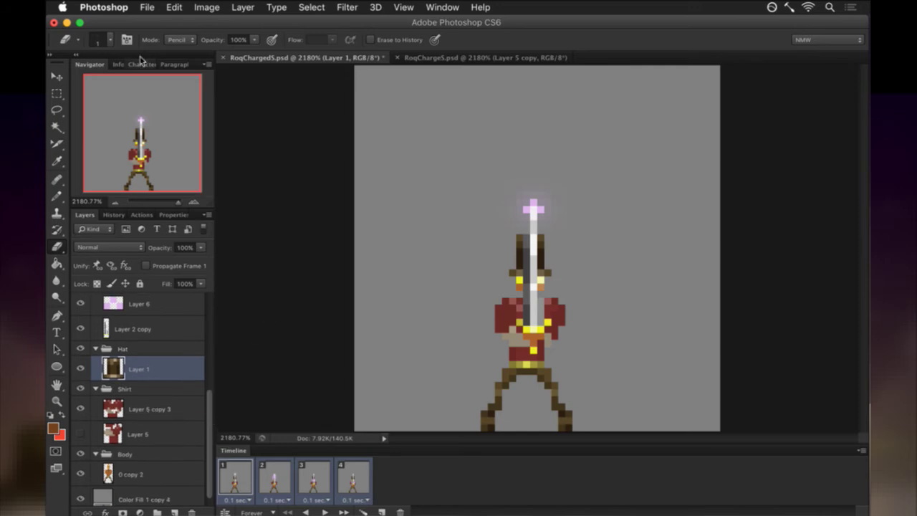
left_click(149, 7)
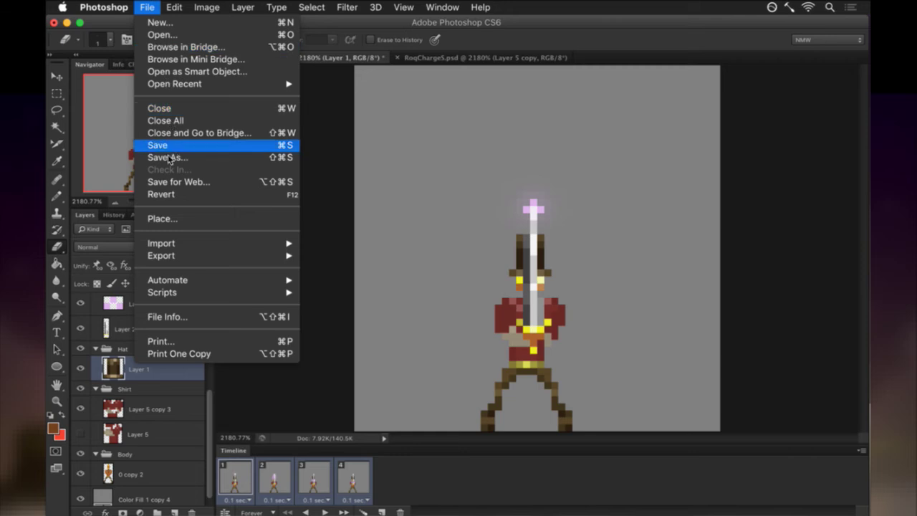
left_click(166, 194)
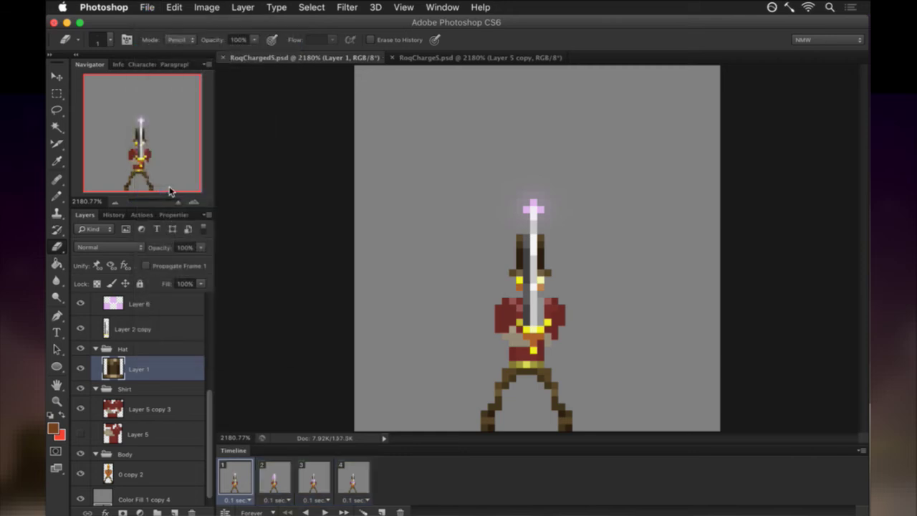
Switch to iTerm2, update the build and commit the modified RoqChargeS sprite files on dev with the message ".".
key("super+Tab")
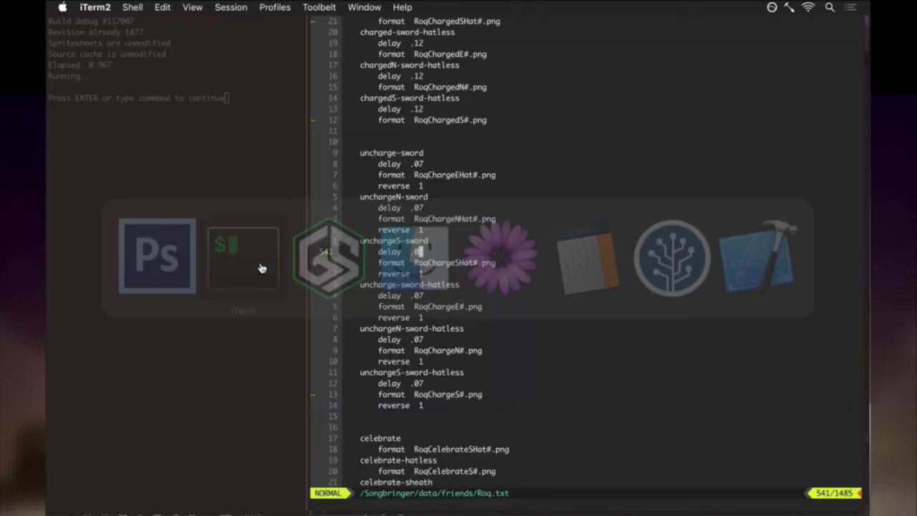
type(":up")
key("Return")
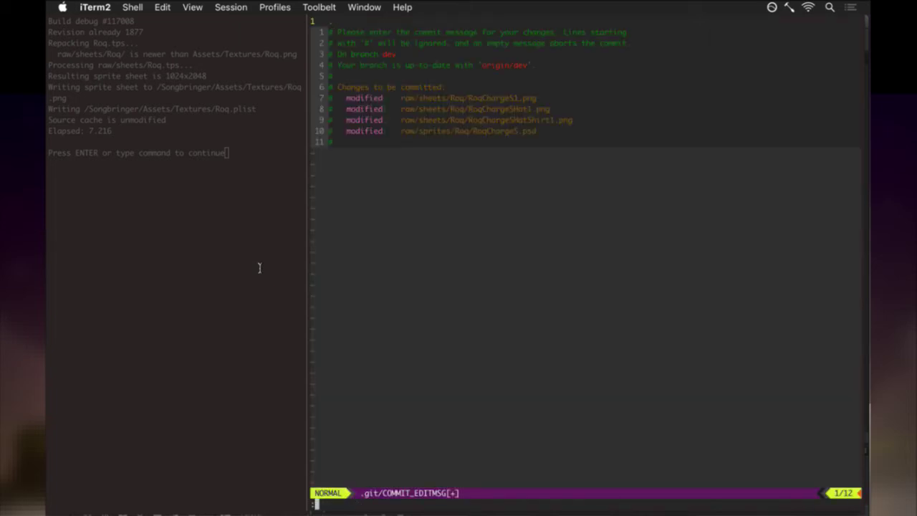
type(":wq")
key("Return")
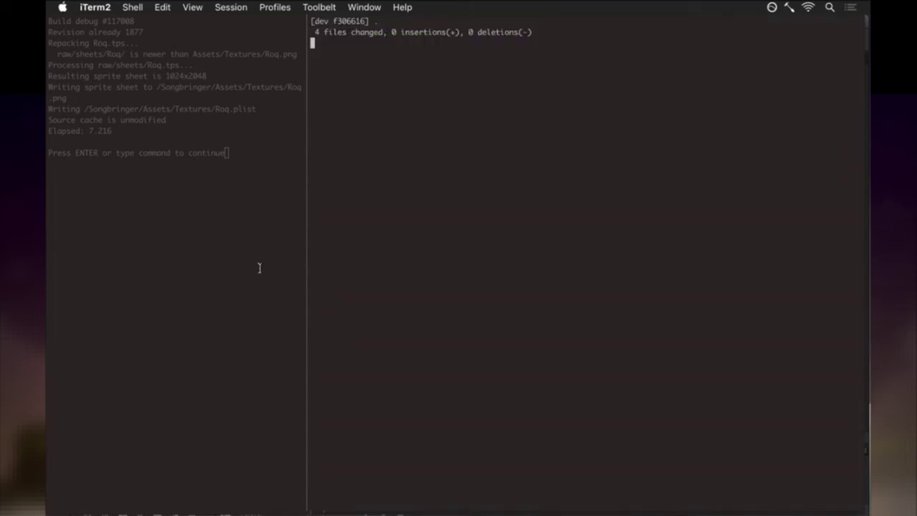
Switch back to Photoshop and close both RoqChargedS.psd and RoqChargeS.psd.
key("super+Tab")
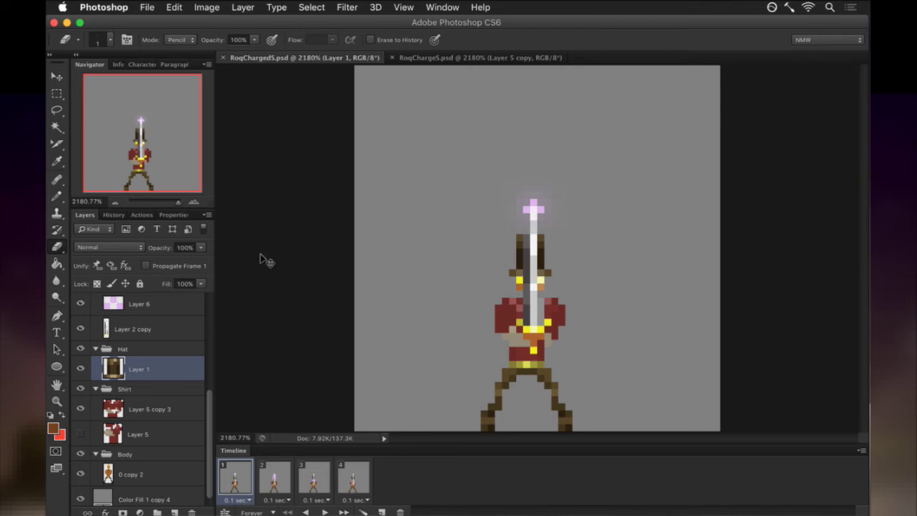
key("super+w")
key("super+w")
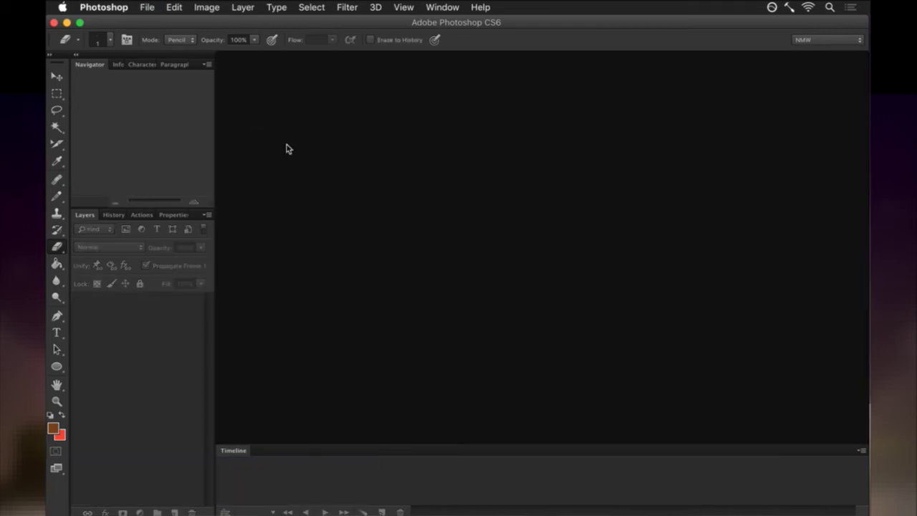
Switch to Finder, browse the Shadow folder inside sprites, and return to the Roq folder.
key("super+Tab")
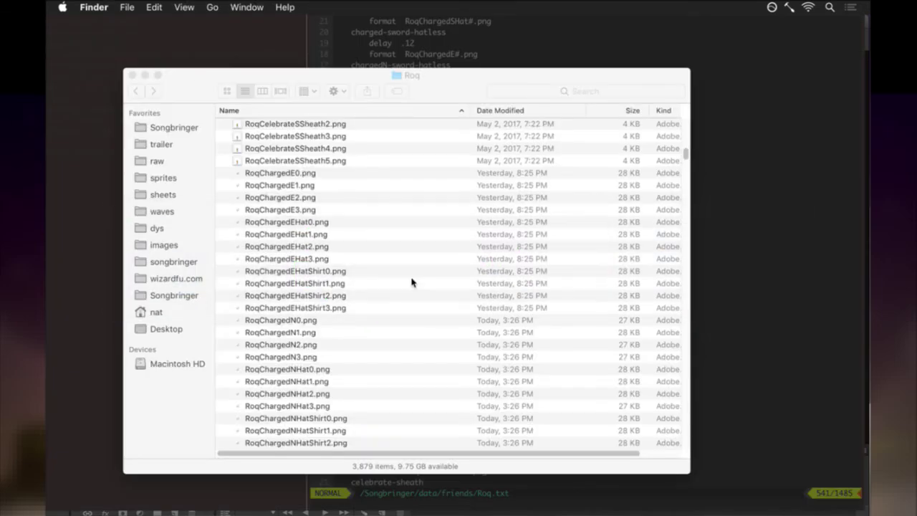
left_click_drag(453, 97, 488, 99)
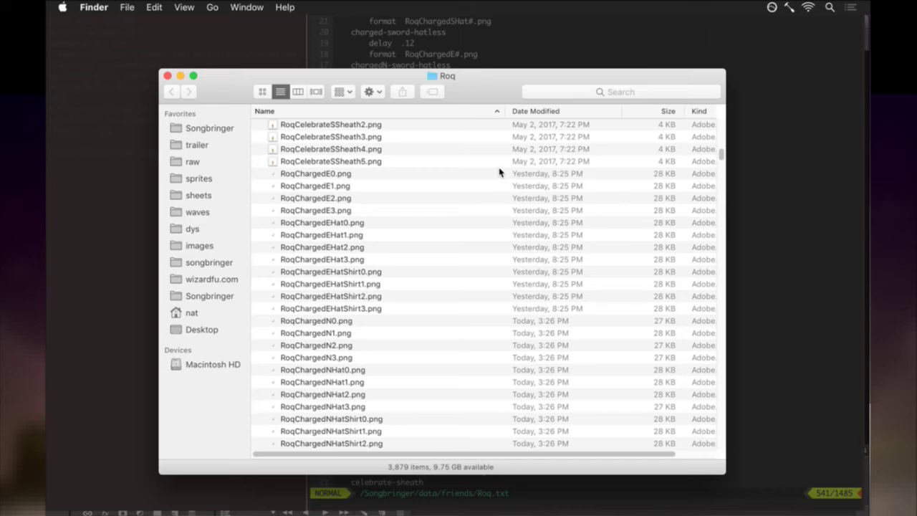
left_click(191, 182)
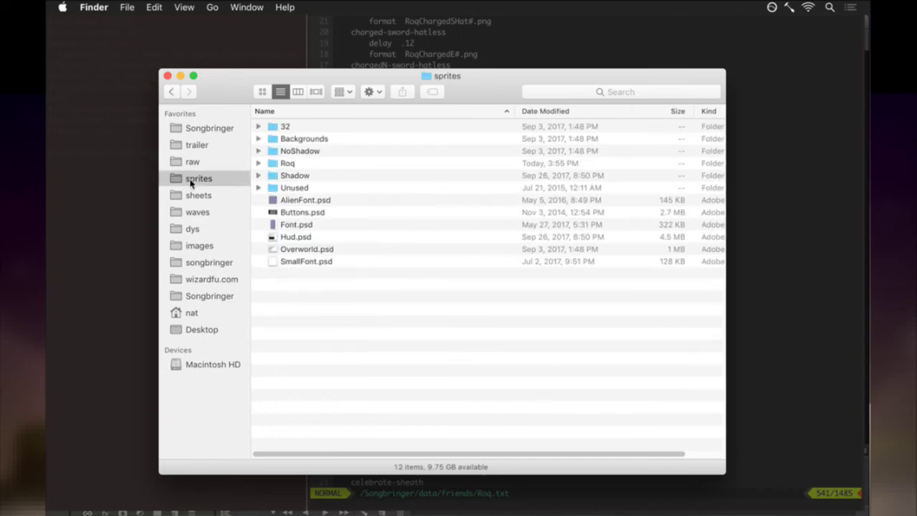
double_click(294, 176)
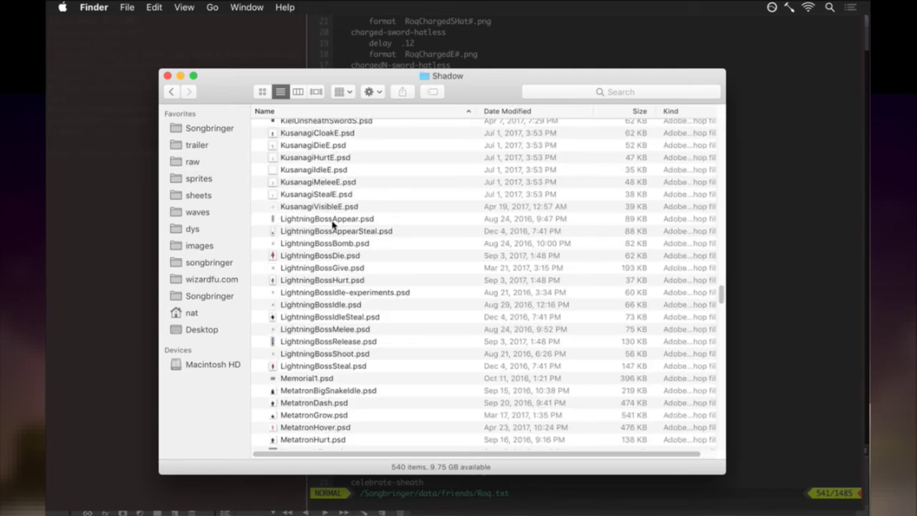
key("super+Tab")
key("Escape")
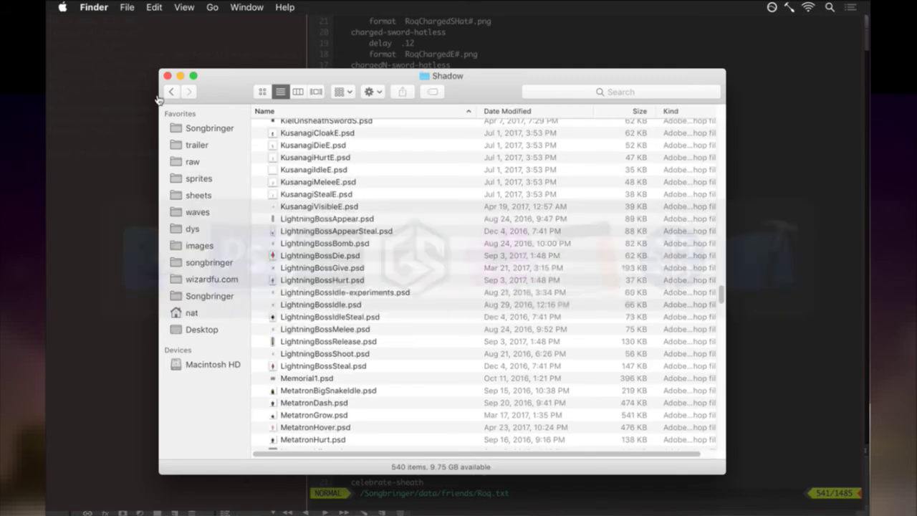
left_click(170, 92)
left_click(170, 92)
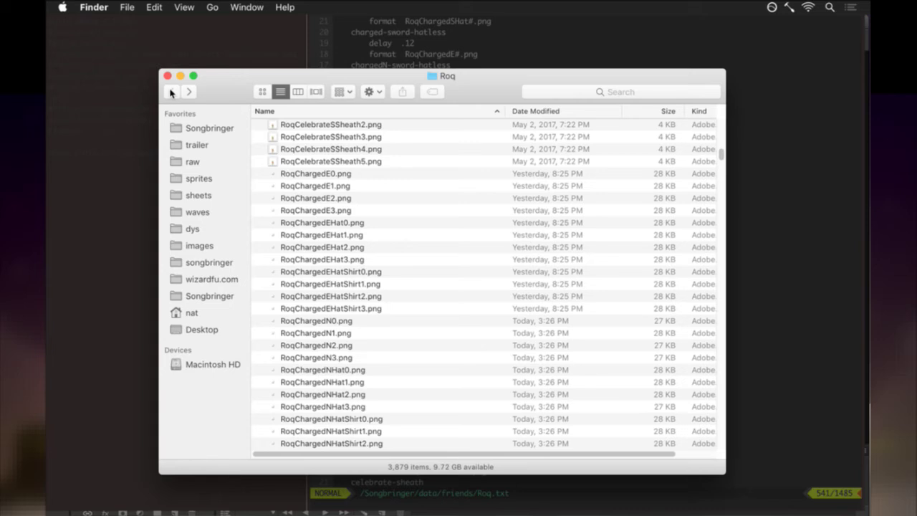
Switch to Photoshop and open RoqRunningSwordE.psd, RoqRunningSwordN.psd and RoqRunningSwordS.psd from the Roq folder.
key("super+Tab")
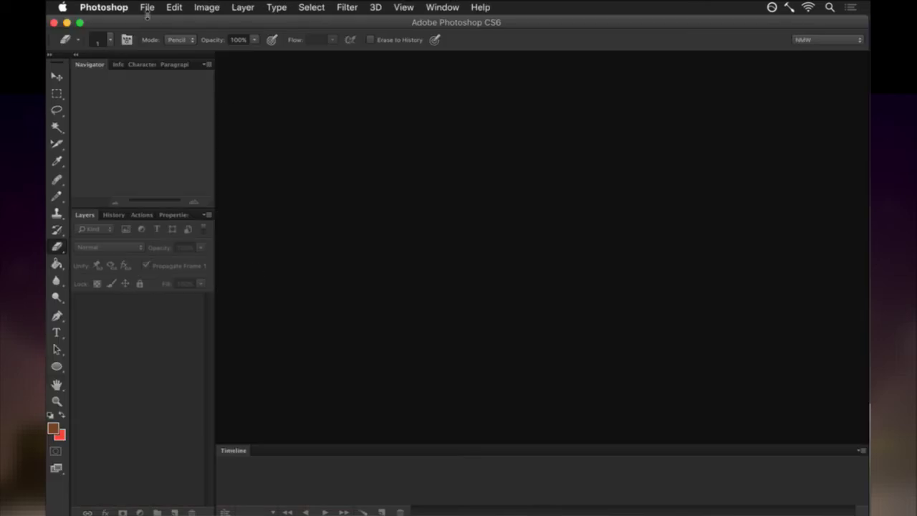
left_click(147, 8)
left_click(154, 33)
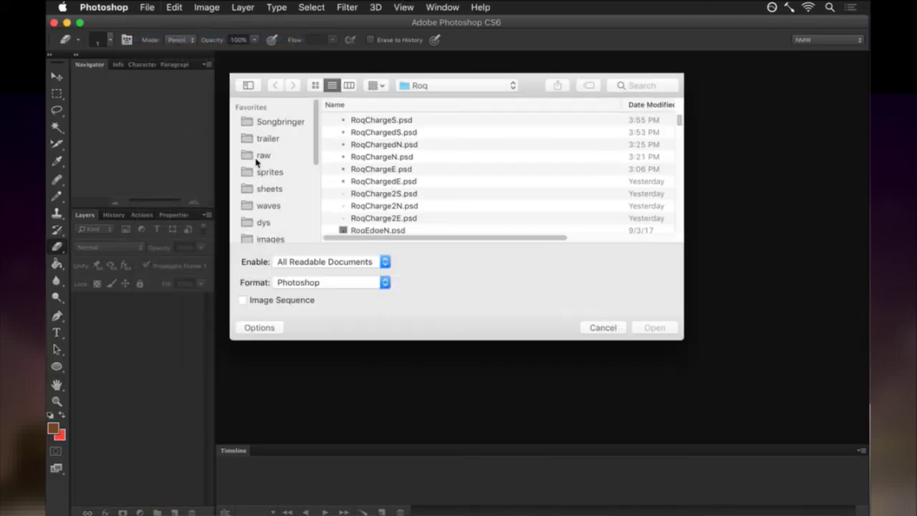
left_click_drag(682, 346, 718, 486)
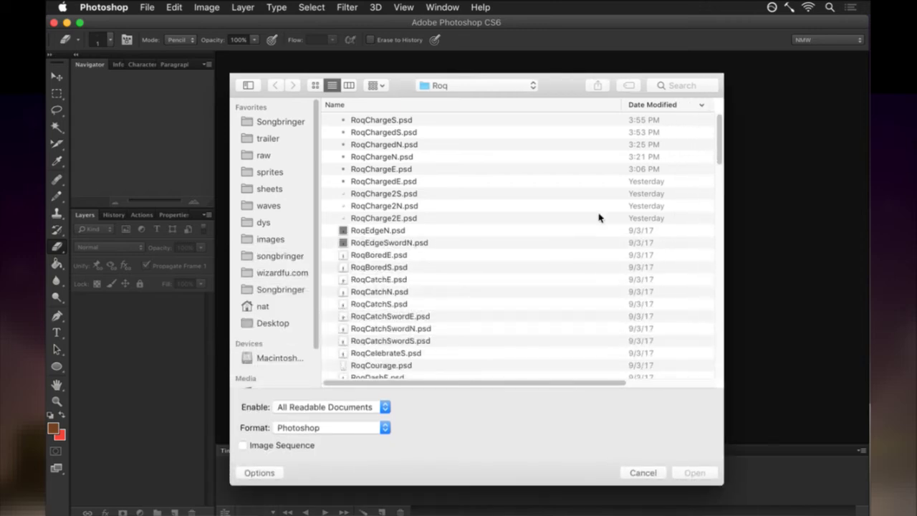
left_click_drag(620, 114, 559, 116)
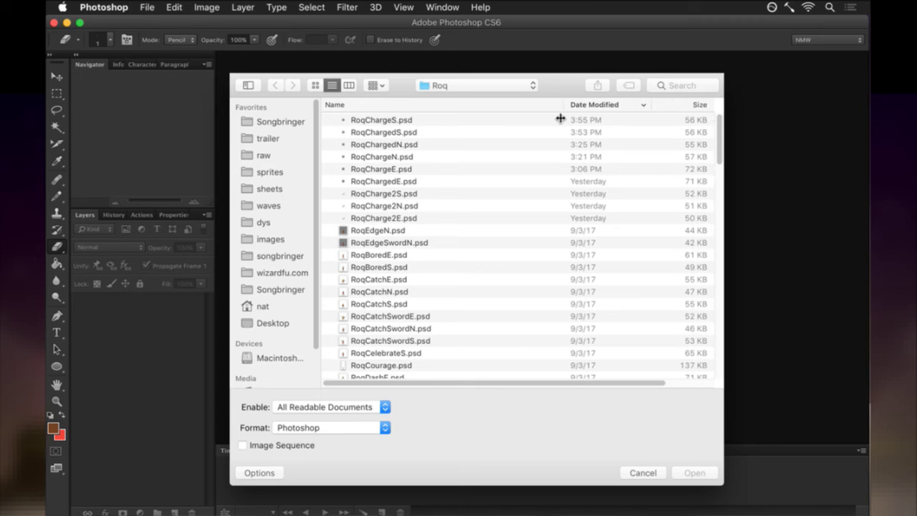
left_click_drag(721, 137, 710, 265)
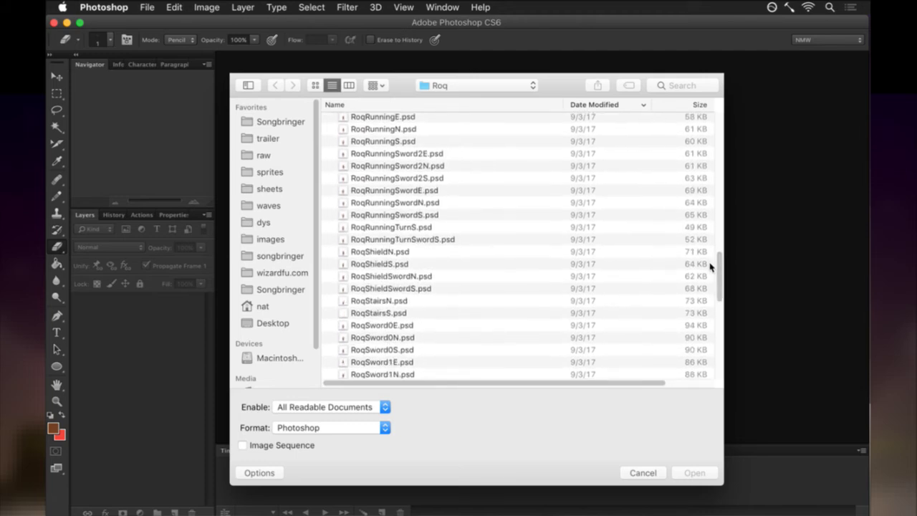
scroll(719, 270, "up", 3)
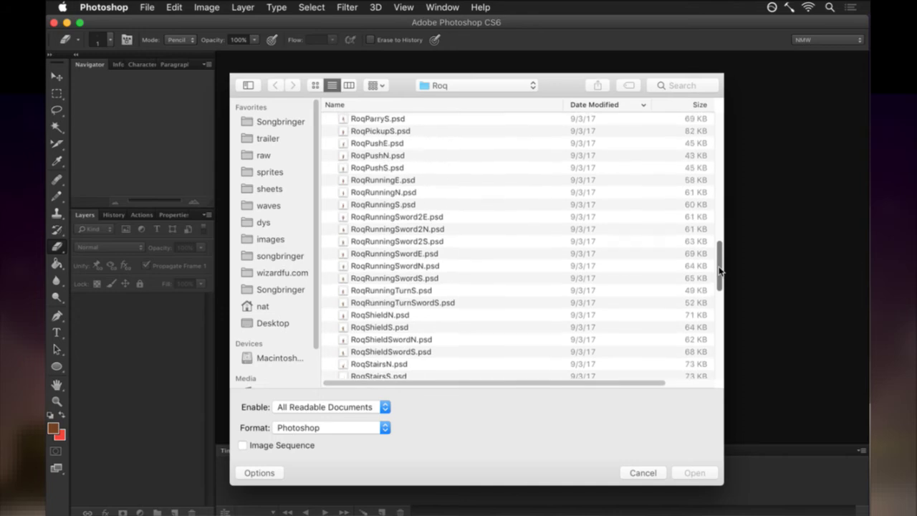
left_click(440, 256)
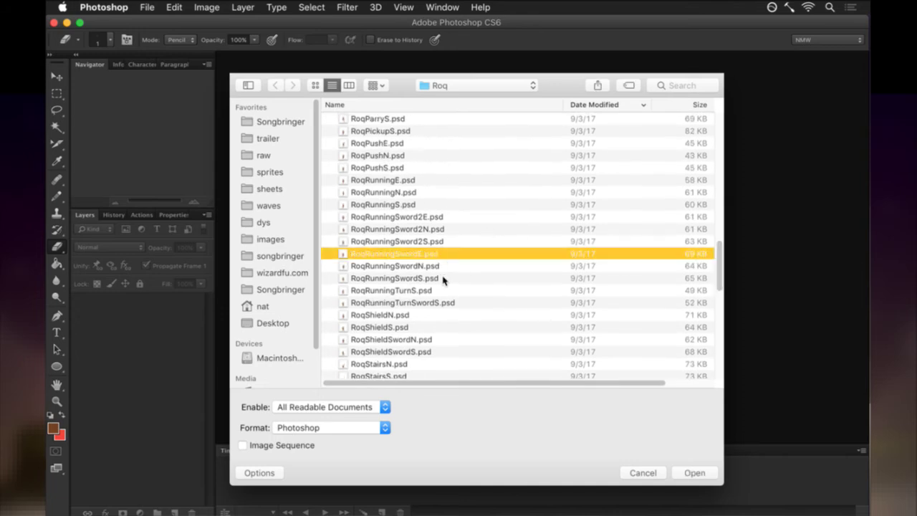
left_click(443, 278, "shift")
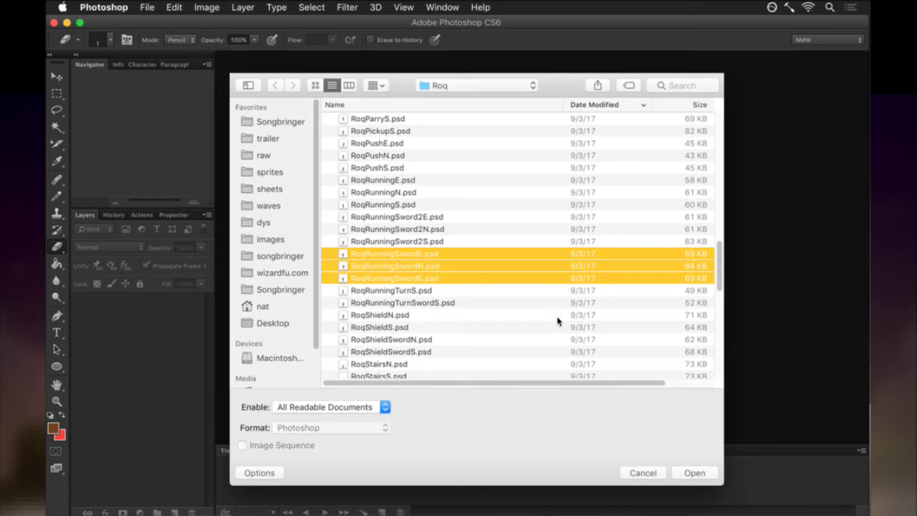
left_click(691, 473)
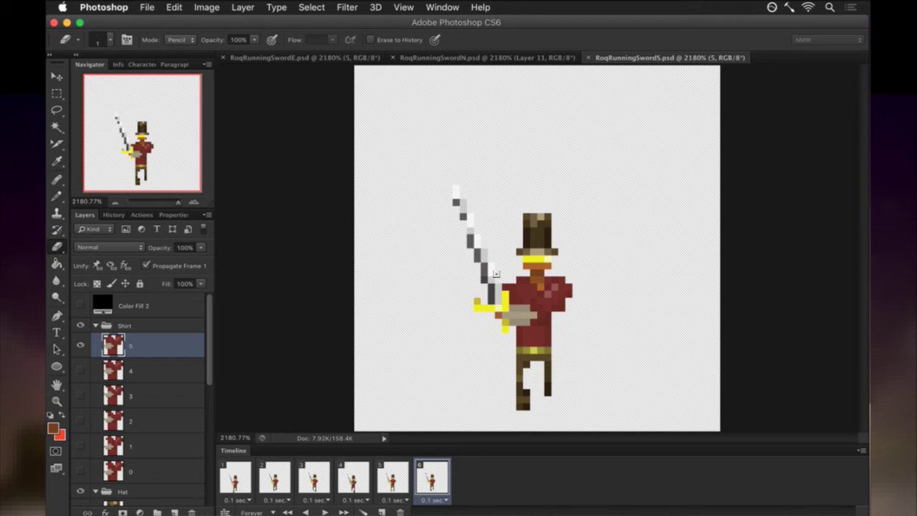
Sort the Roq folder's files by name and open RoqRunningSword2E.psd, RoqRunningSword2N.psd and RoqRunningSword2S.psd together.
left_click(148, 7)
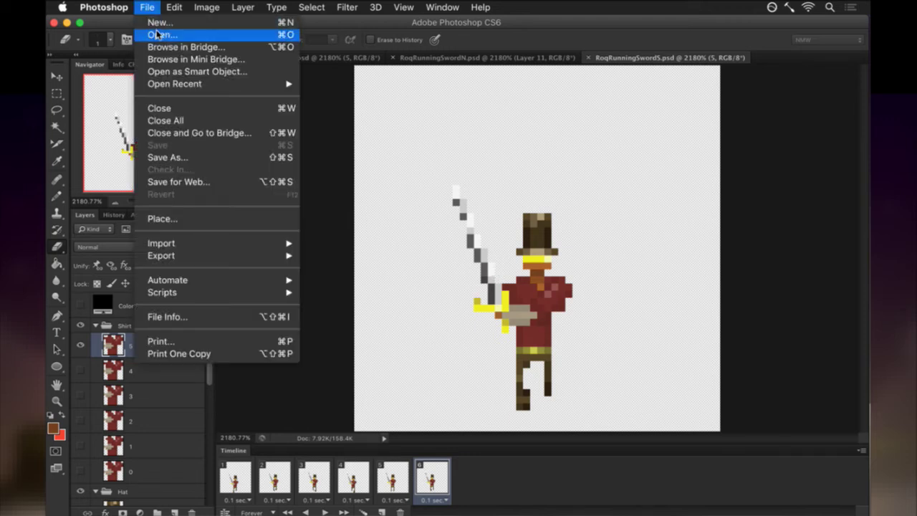
left_click(159, 34)
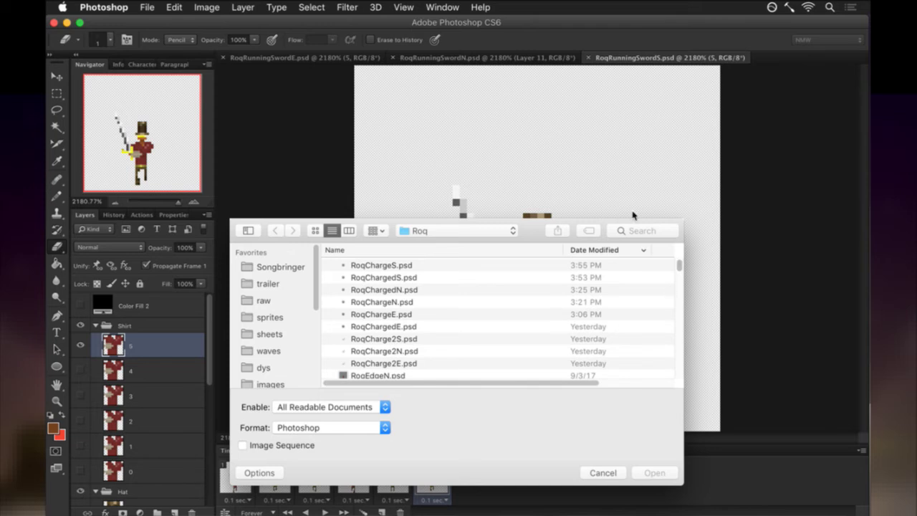
left_click_drag(621, 217, 640, 72)
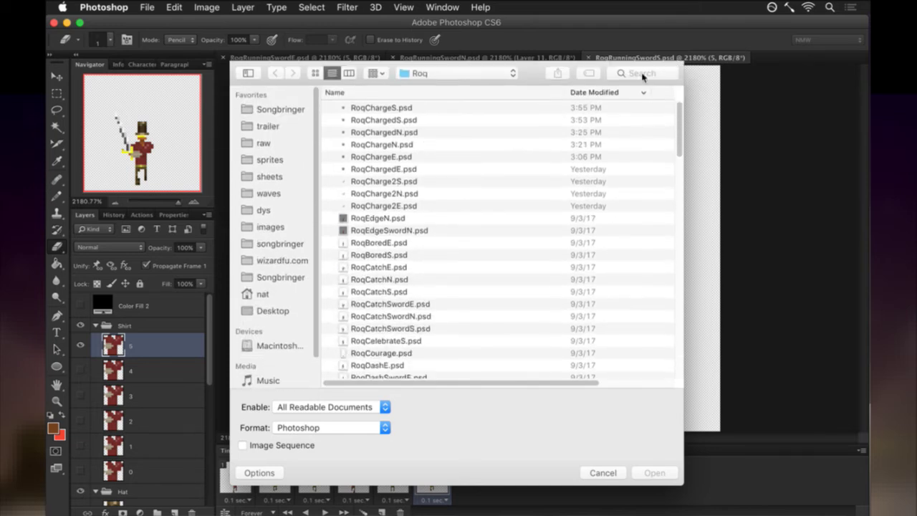
left_click_drag(677, 129, 678, 285)
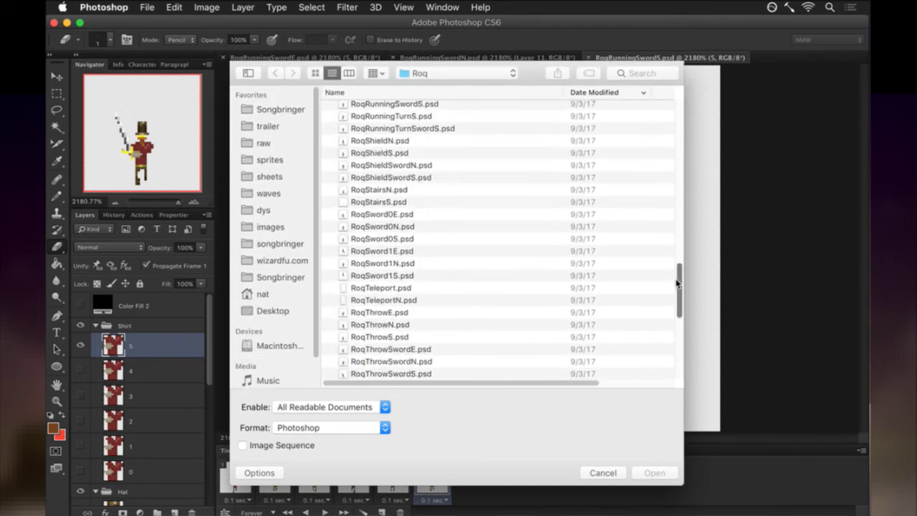
left_click(451, 92)
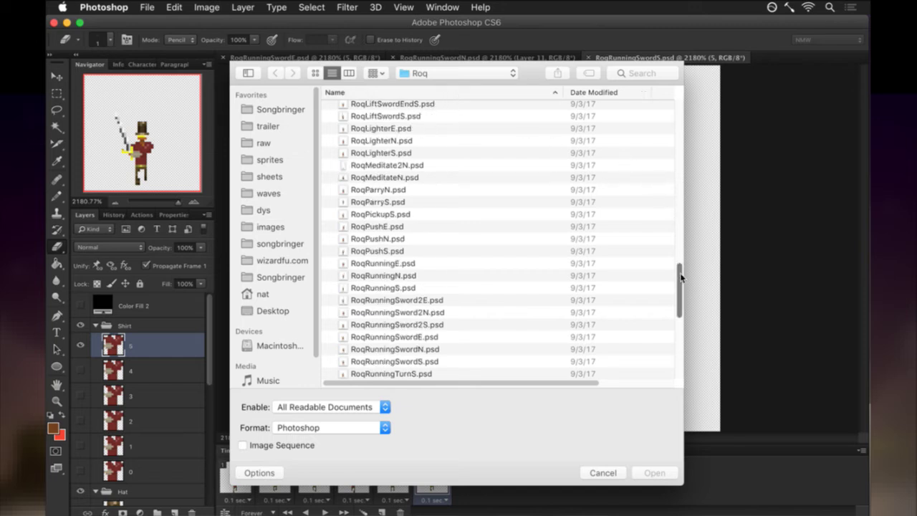
left_click_drag(680, 284, 678, 293)
left_click(453, 273)
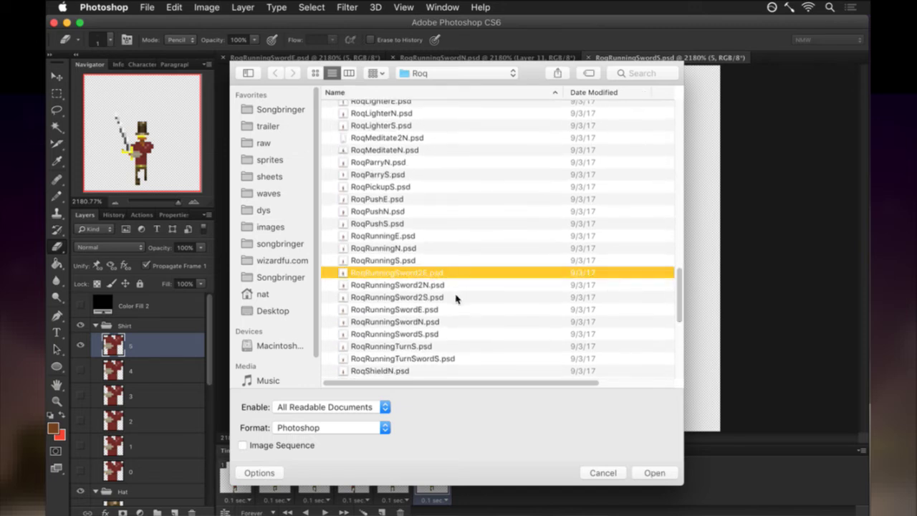
left_click(457, 298, "shift")
left_click(646, 473)
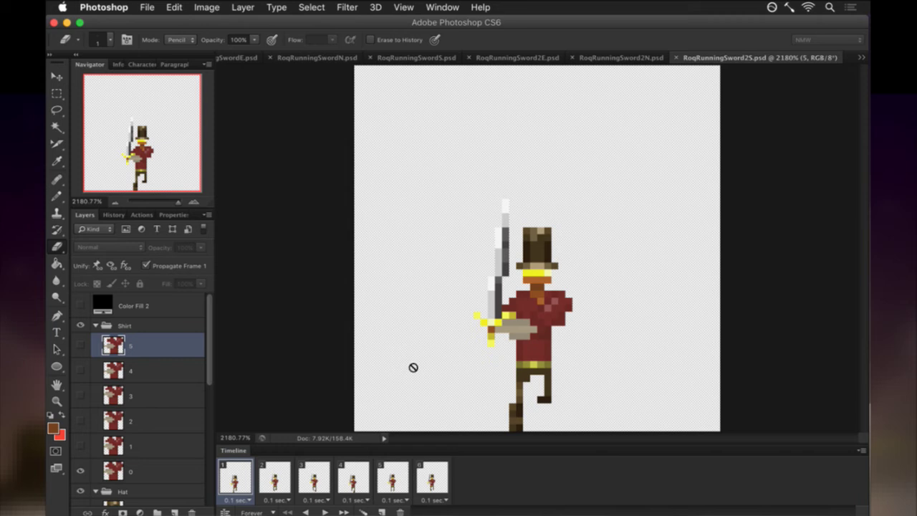
Close RoqRunningSwordE.psd, RoqRunningSwordN.psd and RoqRunningSwordS.psd, and bring up RoqRunningSword2E.psd.
left_click(242, 64)
key("super+w")
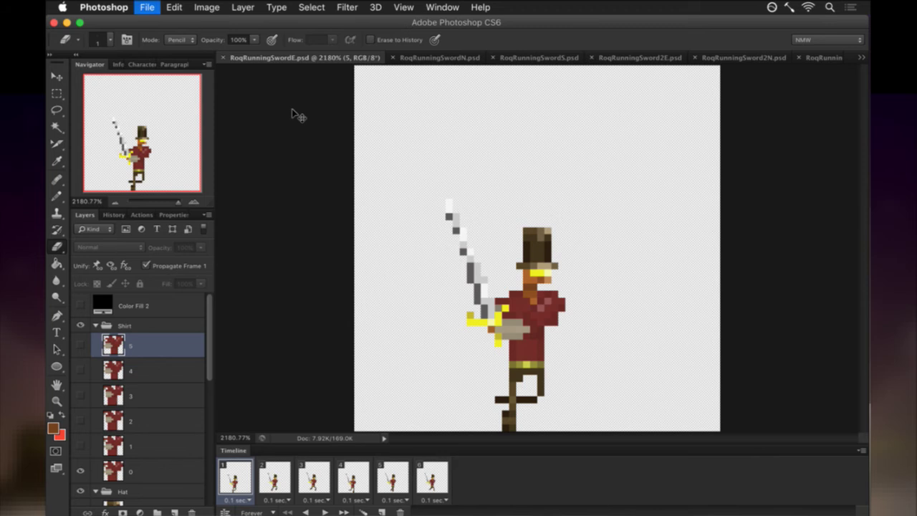
left_click(266, 58)
key("super+w")
left_click(266, 57)
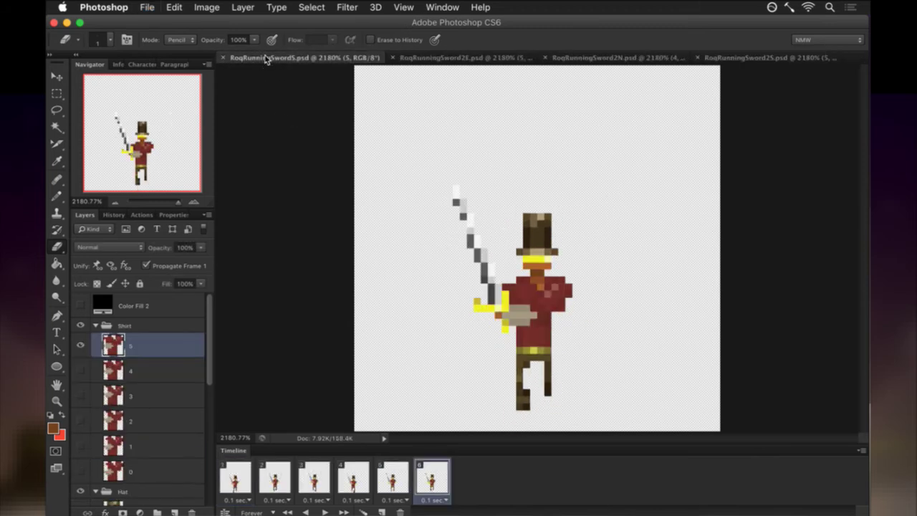
key("super+w")
left_click(266, 58)
Save a copy of RoqRunningSword2E.psd in the Roq folder under the new name RoqRunningChargedE.psd.
left_click(154, 7)
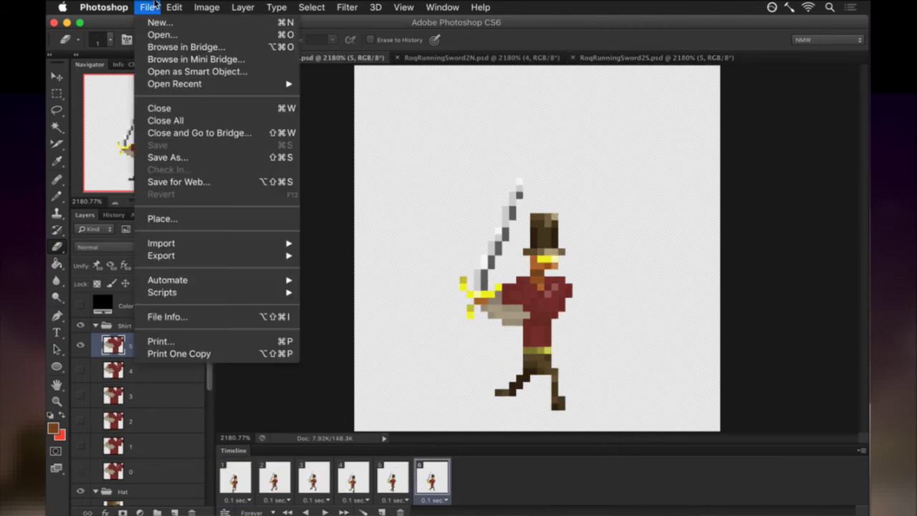
left_click(180, 157)
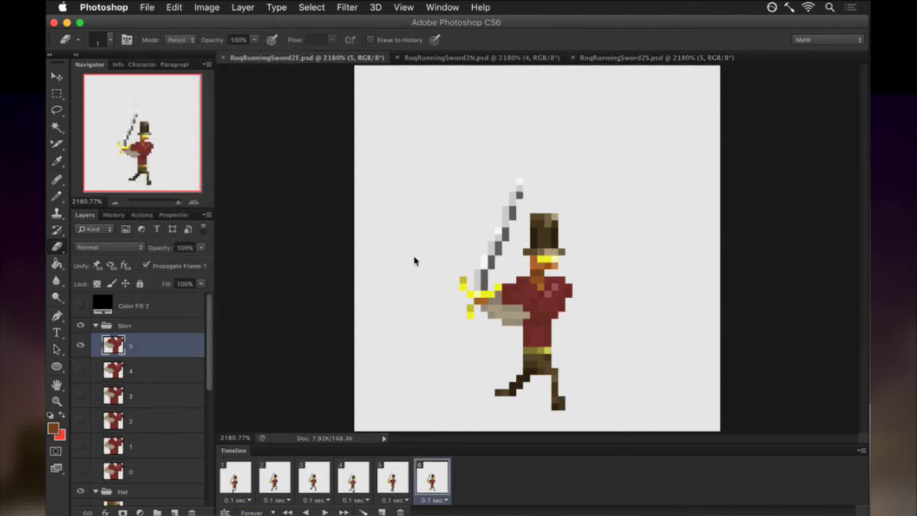
left_click(393, 52)
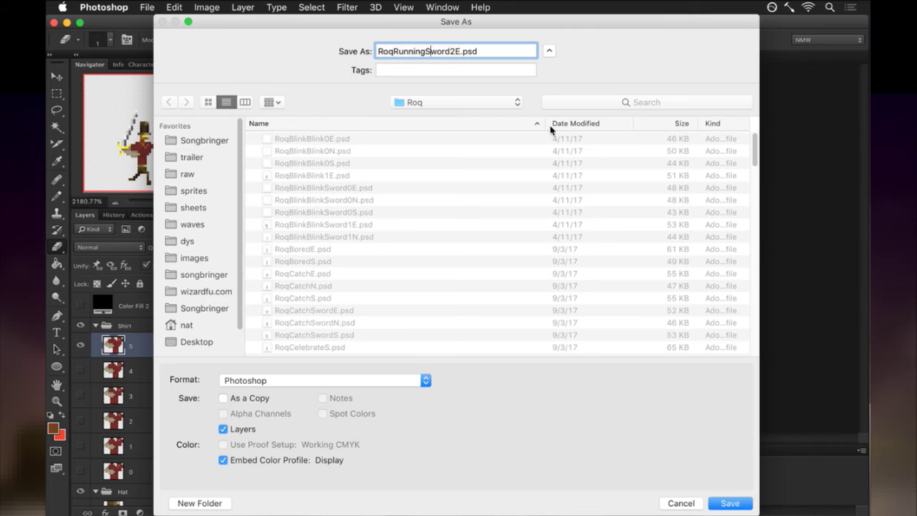
key("Delete")
key("Delete")
key("Delete")
key("Delete")
key("Delete")
key("Delete")
type("Charged")
key("Return")
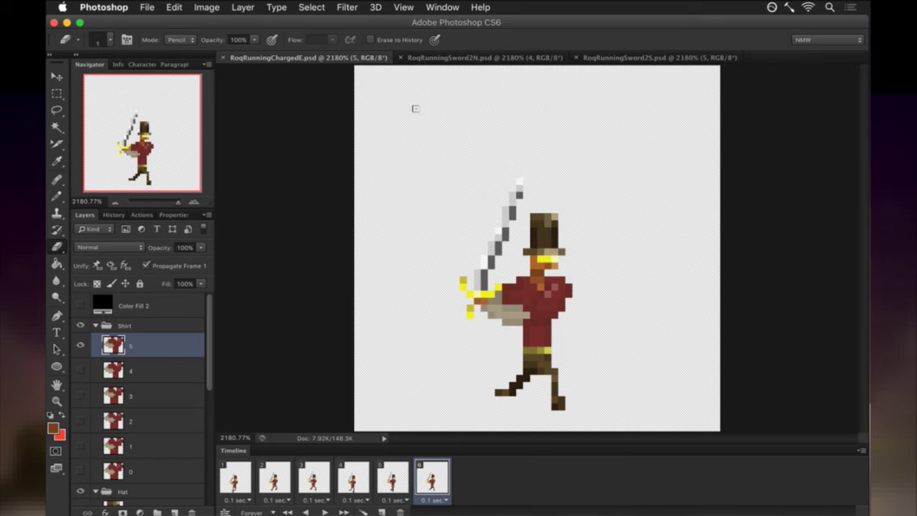
Bring up RoqRunningSword2N.psd and save it in the Roq folder under the new name RoqRunningChargeN.psd.
left_click(451, 57)
left_click(147, 7)
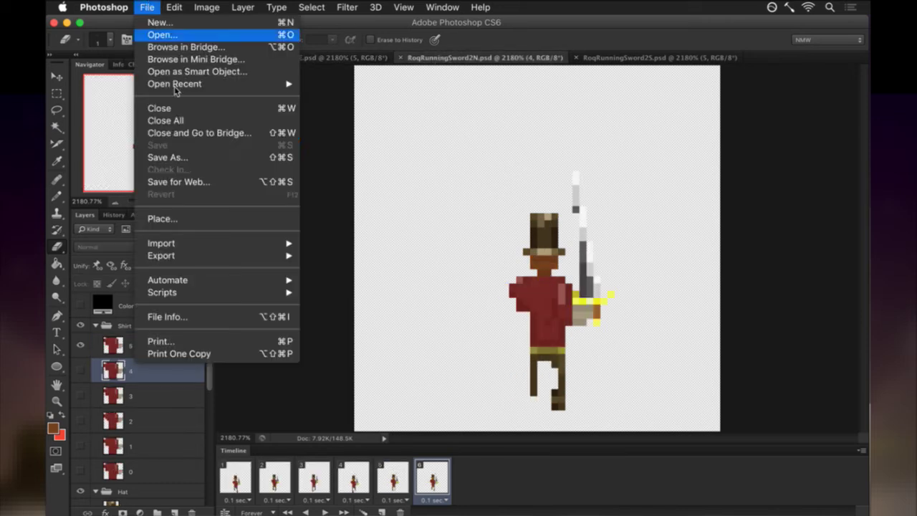
left_click(179, 158)
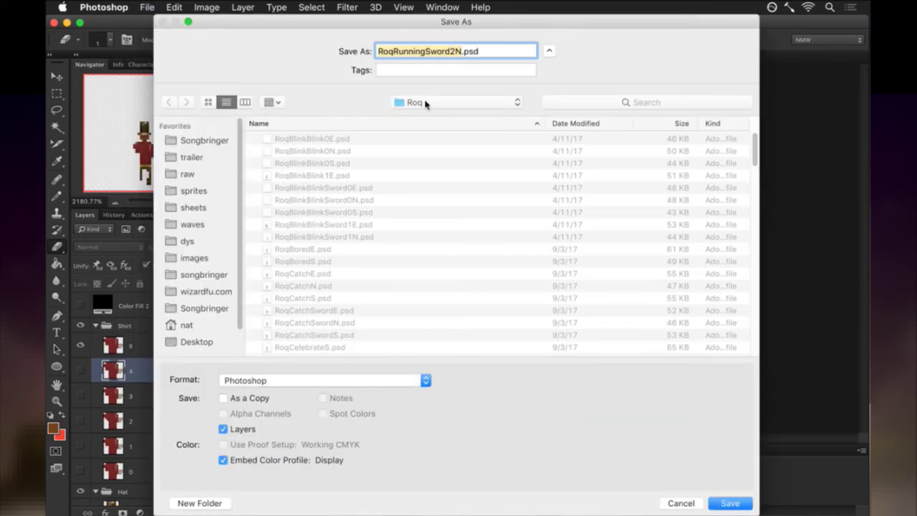
left_click(425, 52)
key("Delete")
key("Delete")
key("Delete")
key("Delete")
key("Delete")
key("Delete")
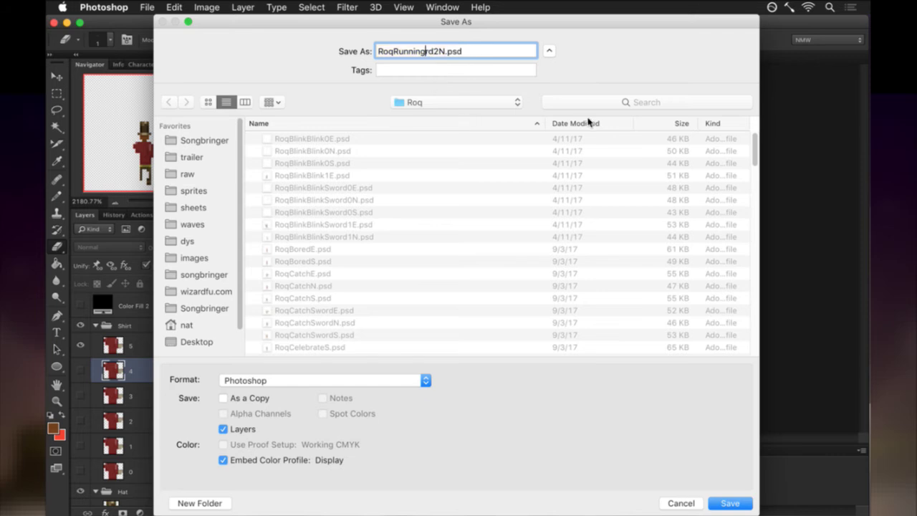
type("Charge")
key("Return")
Bring up RoqRunningSword2S.psd and save it in the Roq folder under the new name RoqRunningChargeS.psd.
left_click(584, 58)
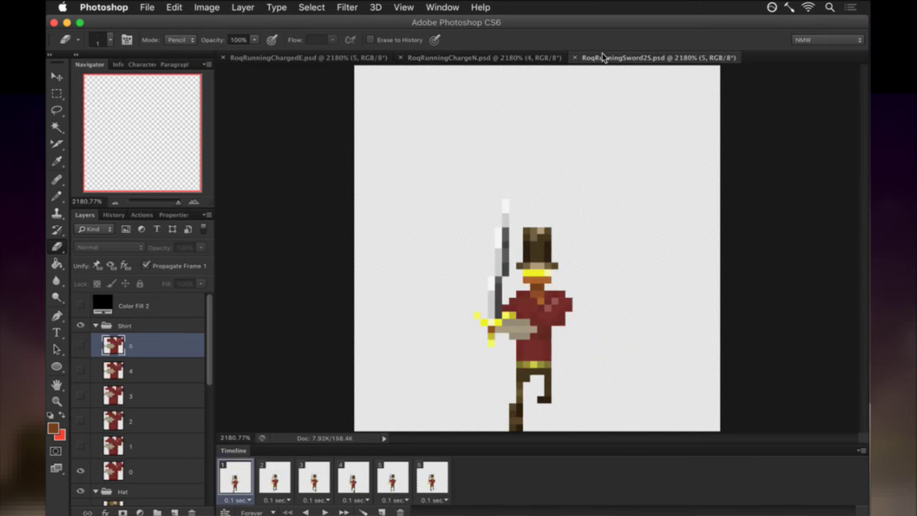
left_click(143, 8)
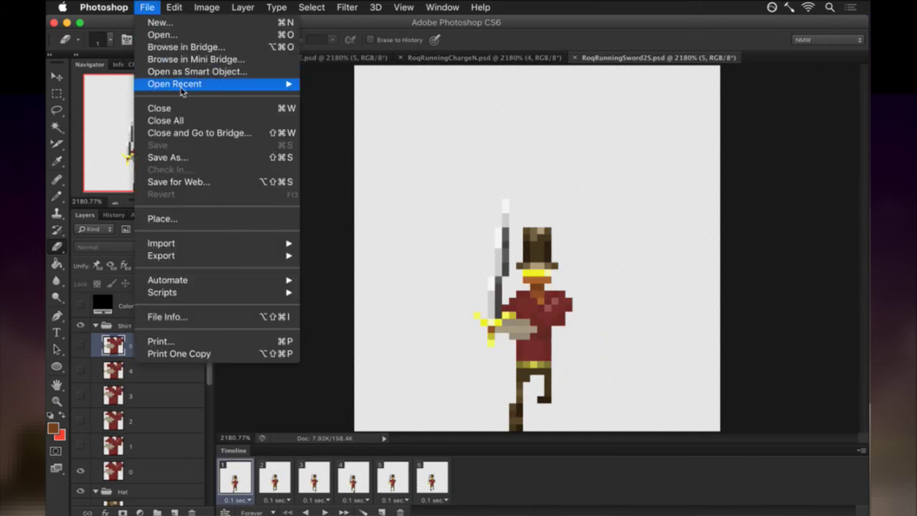
mouse_move(205, 86)
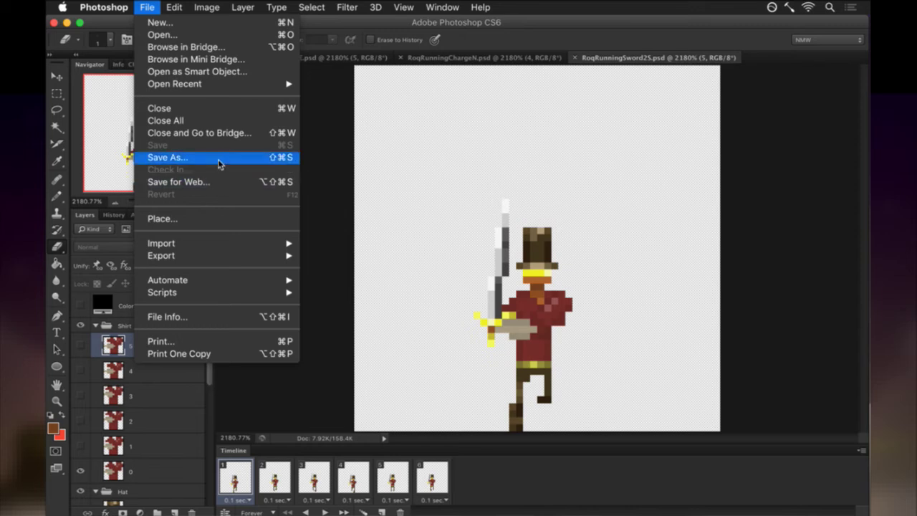
left_click(218, 160)
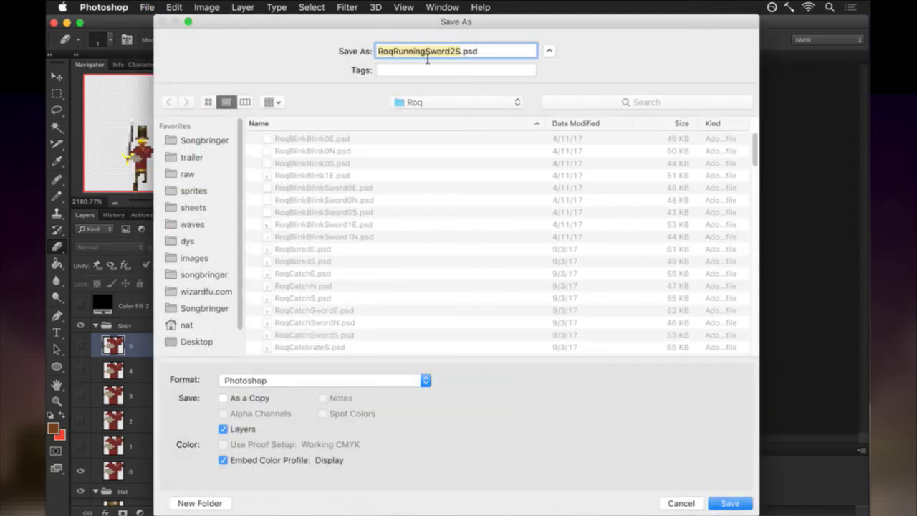
left_click(426, 52)
key("Delete")
key("Delete")
key("Delete")
key("Delete")
key("Delete")
key("Delete")
type("ChargeS.psd")
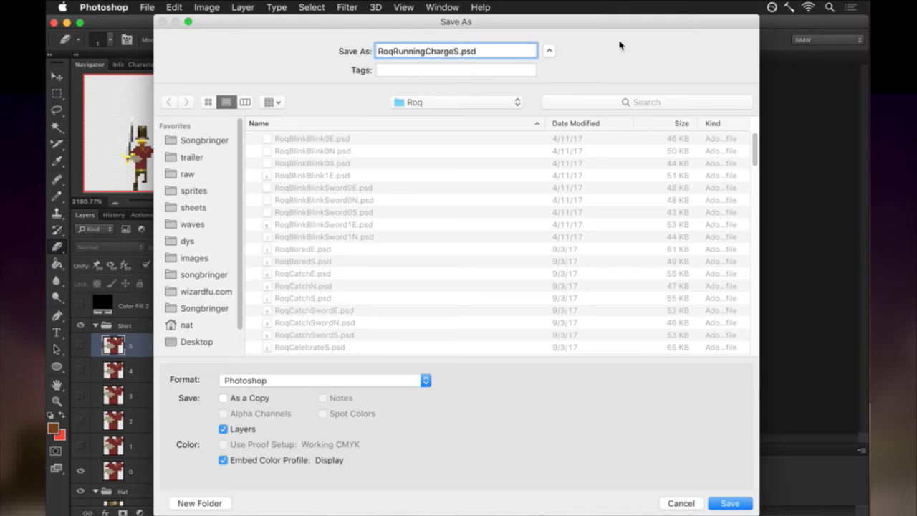
key("Return")
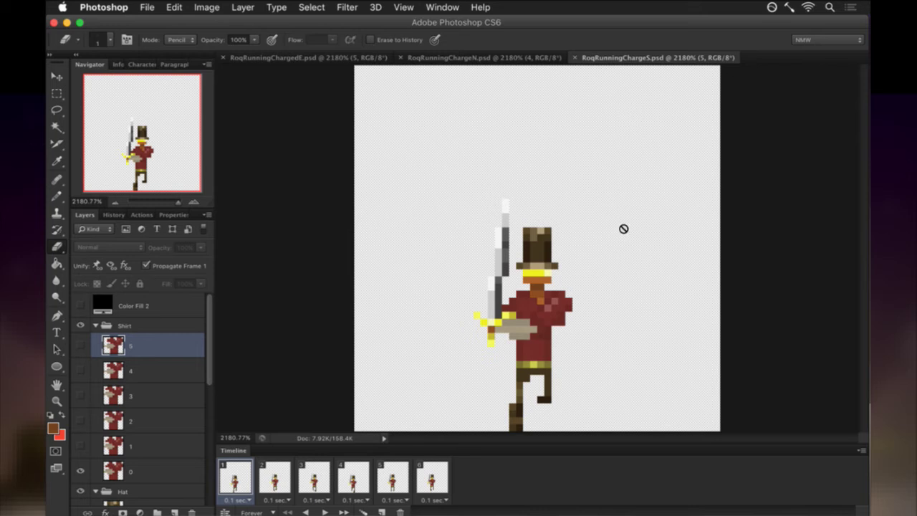
View frames 2 and 6 of RoqRunningChargeS.psd, save it with frame 6 active, and bring up RoqRunningChargedE.psd.
left_click(273, 485)
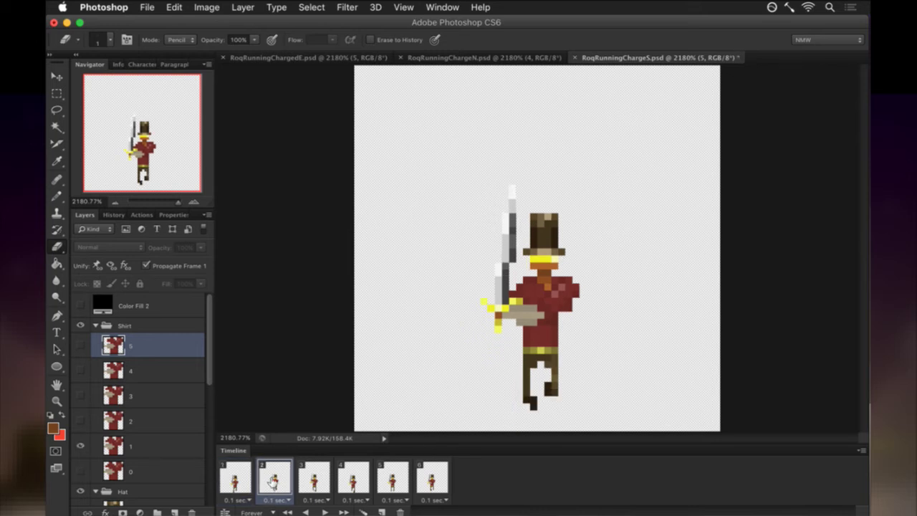
left_click(429, 480)
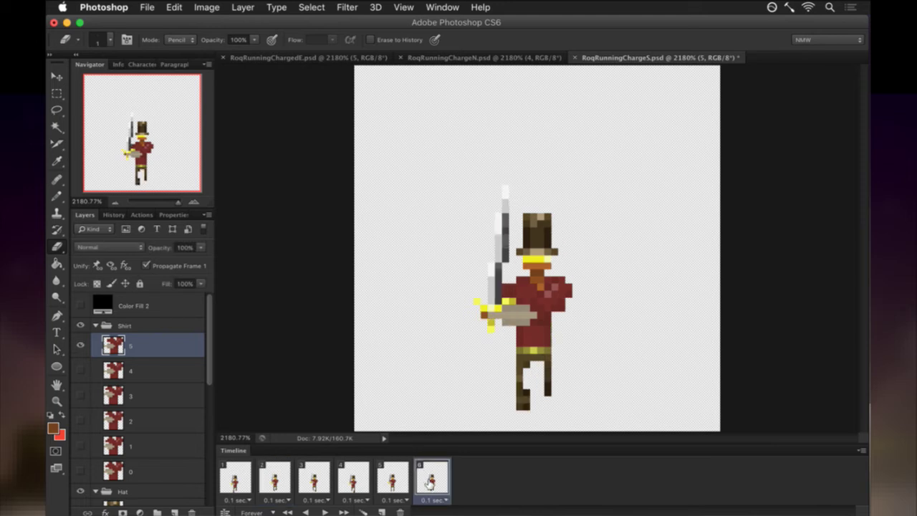
key("super+s")
left_click(463, 58)
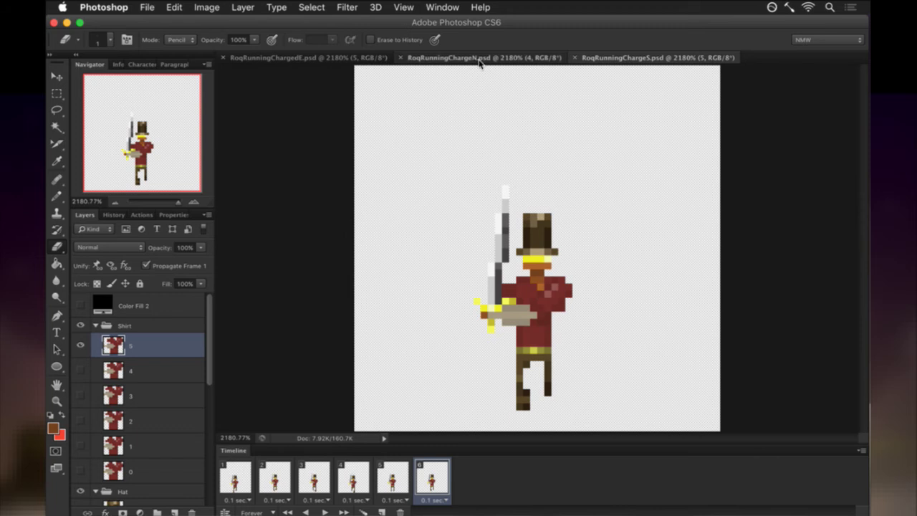
left_click(319, 55)
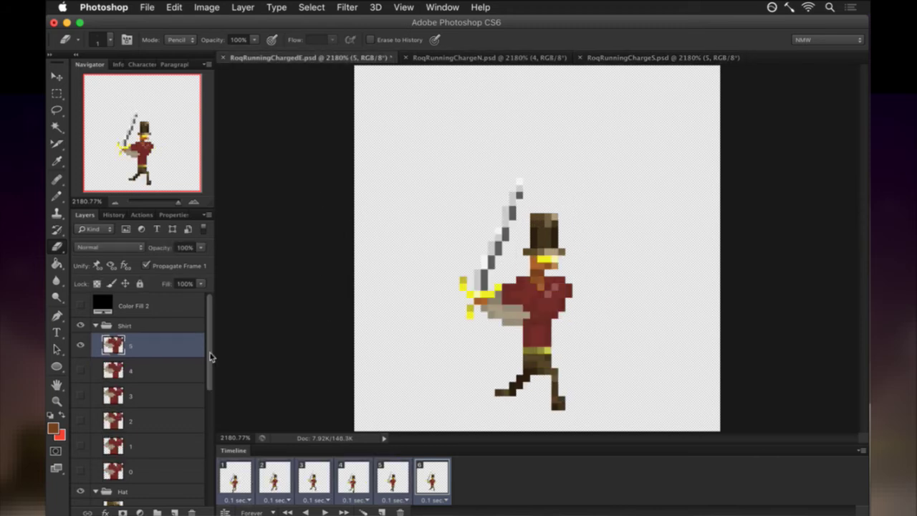
Show the gray Color Fill 1 copy 4 layer across all six frames of RoqRunningChargedE.psd and of RoqRunningChargeN.psd.
scroll(210, 356, "down", 10)
left_click(80, 492)
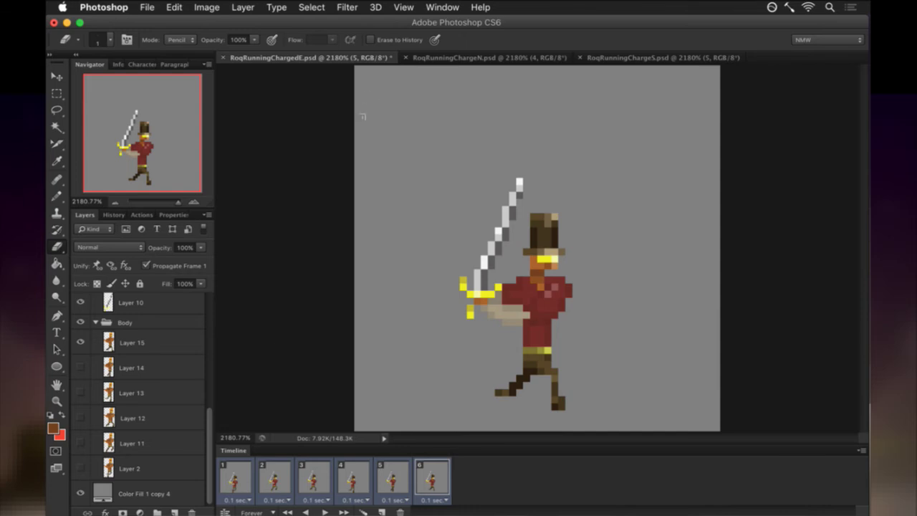
left_click(441, 57)
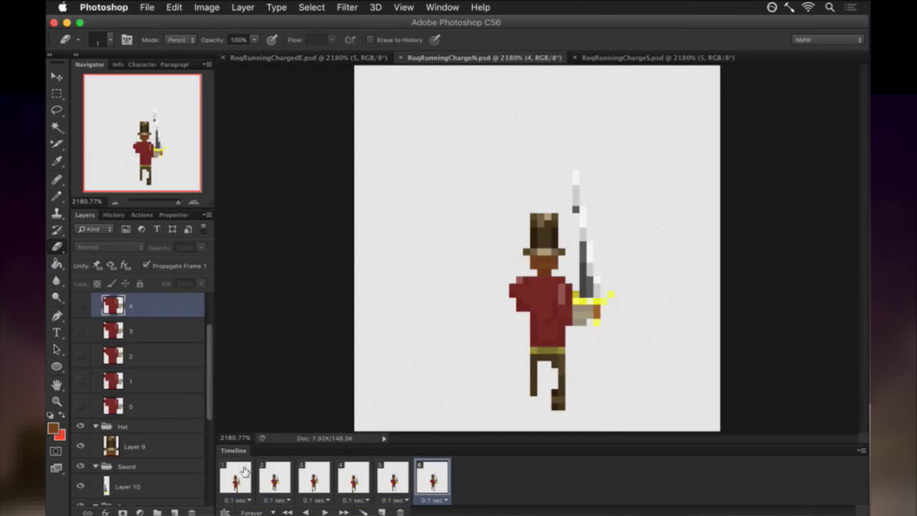
left_click(236, 476, "shift")
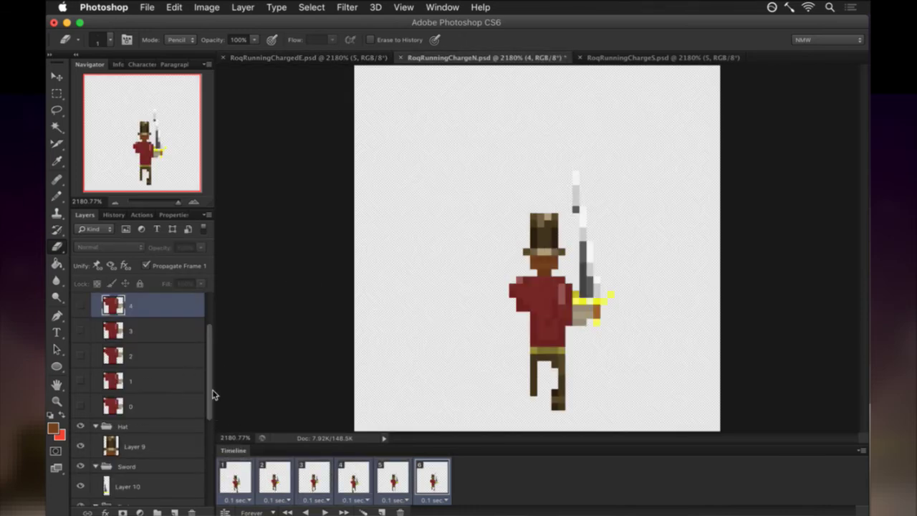
scroll(212, 394, "down", 5)
left_click(80, 492)
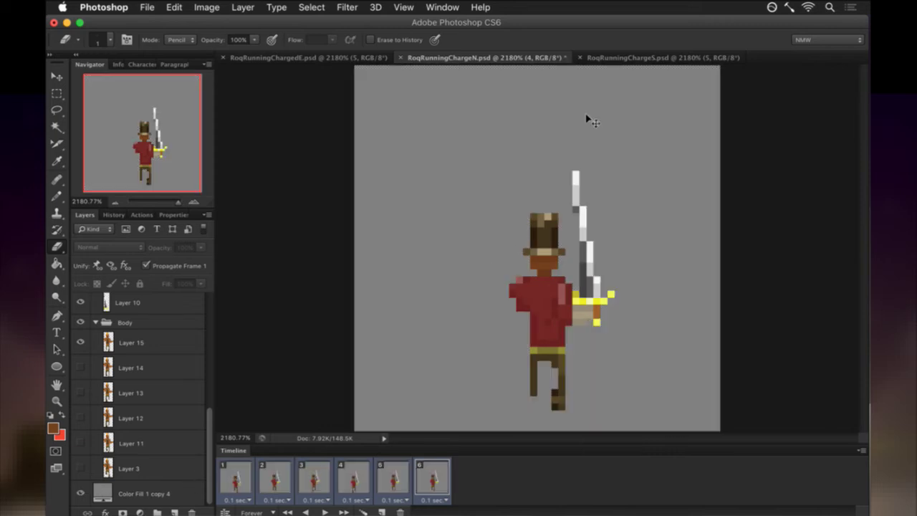
Show the gray Color Fill 1 copy 4 layer across all six frames of RoqRunningChargeS.psd and save the file.
left_click(598, 57)
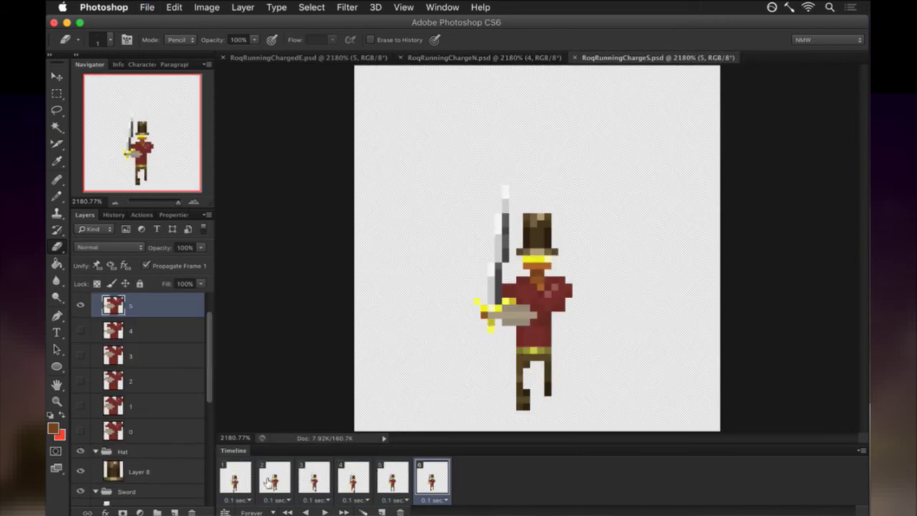
left_click(240, 478, "shift")
left_click_drag(214, 383, 213, 493)
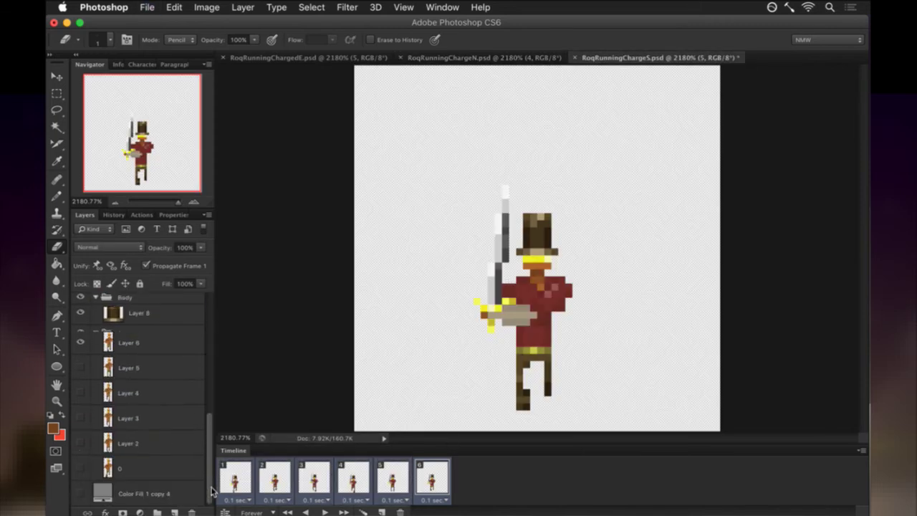
left_click(80, 495)
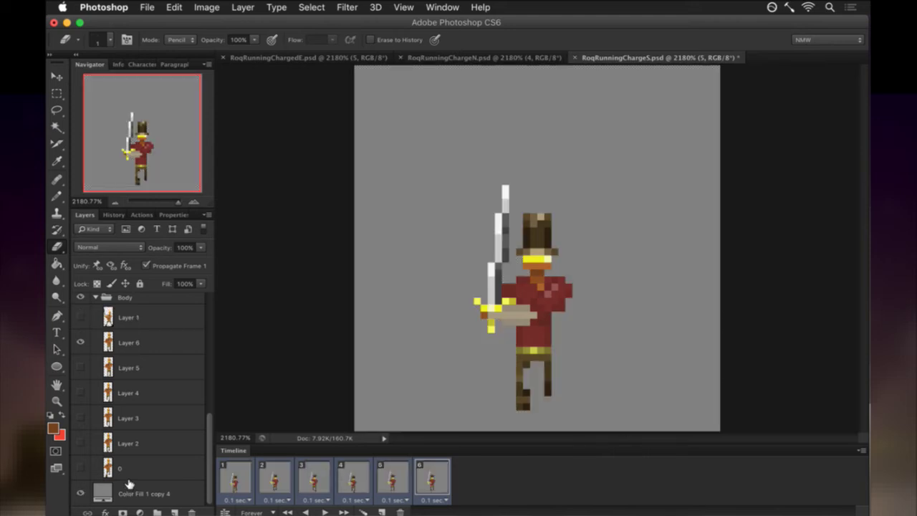
key("super+s")
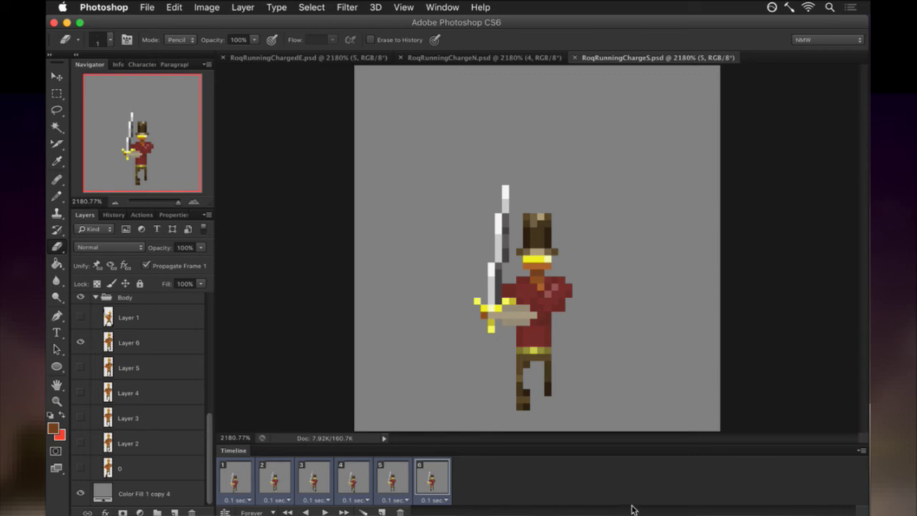
Switch to Roq.txt in iTerm2 and search from the start of the file for "running".
key("super+Tab")
key("super+Tab")
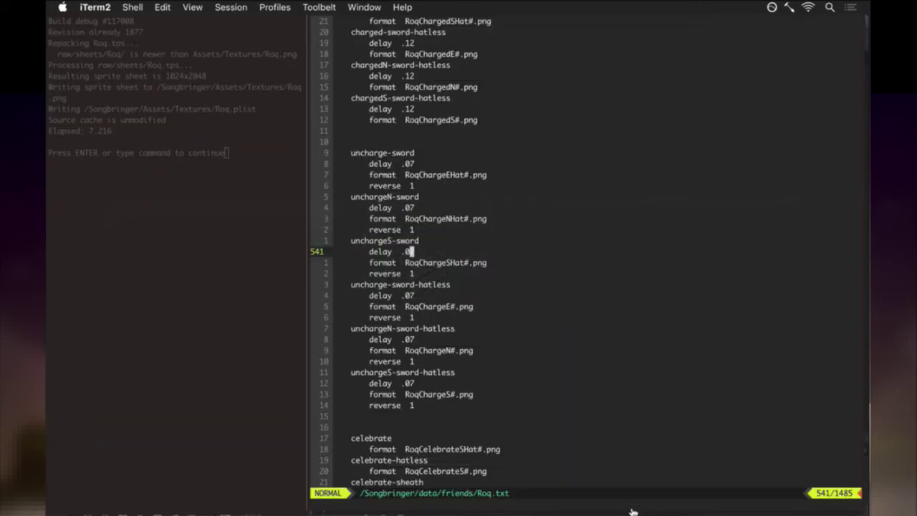
key("k")
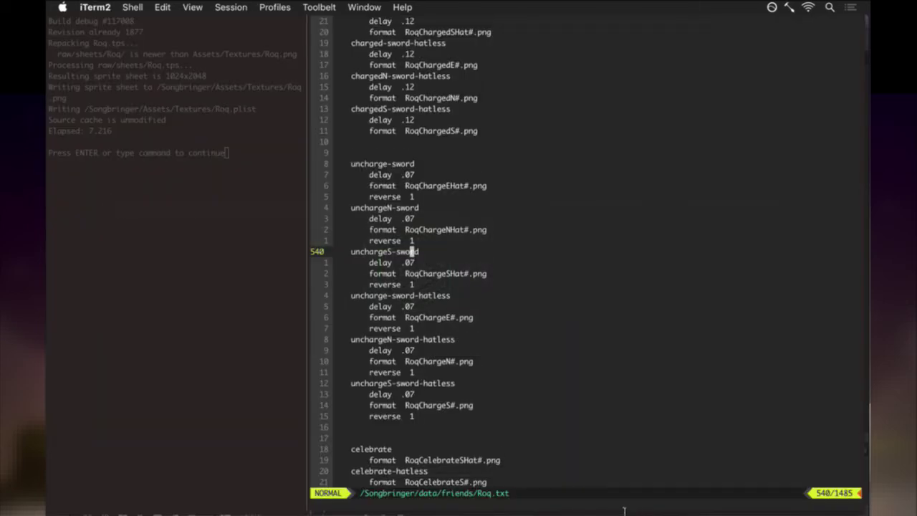
key("g")
key("g")
type("/running")
key("Return")
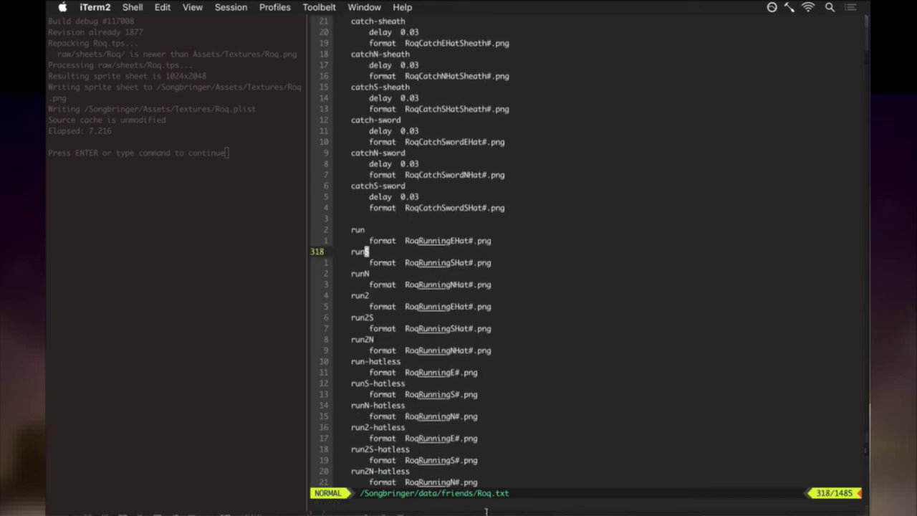
Copy the block of running animation entries from run-sword through runN-shirt in Roq.txt.
key("j")
key("j")
key("j")
key("j")
key("j")
key("j")
key("j")
key("j")
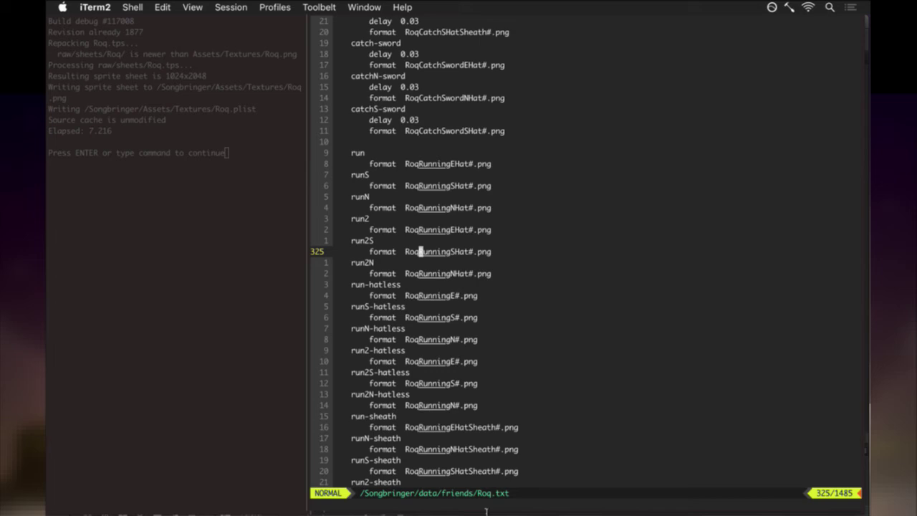
key("j")
key("j")
key("j")
key("j")
key("j")
key("j")
key("j")
key("j")
key("j")
key("j")
key("j")
key("j")
key("j")
key("j")
key("j")
key("j")
key("j")
key("j")
key("j")
key("j")
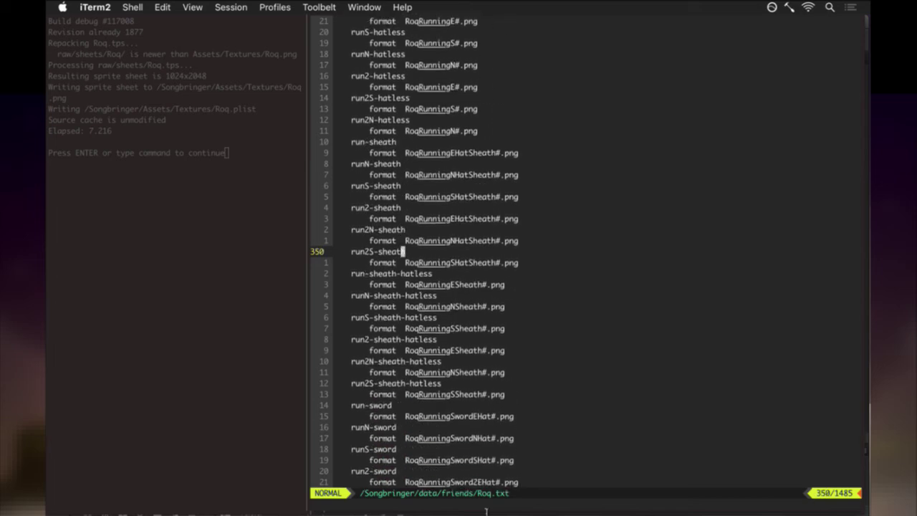
key("j")
key("j")
key("j")
key("j")
key("j")
key("j")
key("j")
key("j")
key("j")
key("j")
key("j")
key("j")
key("j")
key("j")
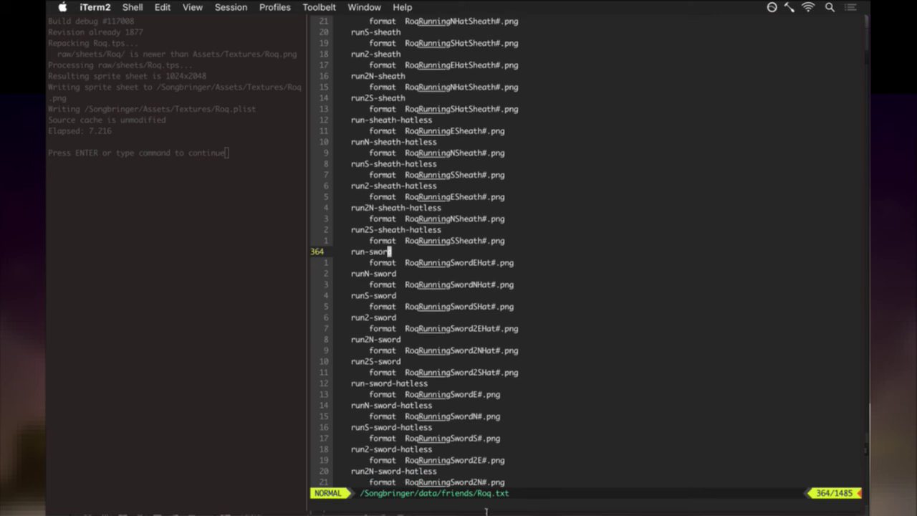
key("shift+v")
key("j")
key("j")
key("j")
key("j")
key("j")
key("j")
key("j")
key("j")
key("j")
key("j")
key("j")
key("j")
key("j")
key("j")
key("j")
key("j")
key("j")
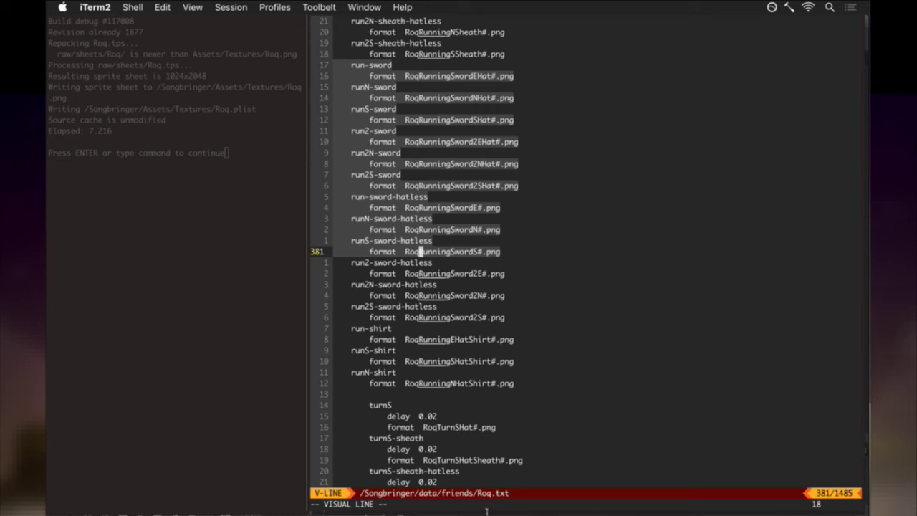
key("j")
key("j")
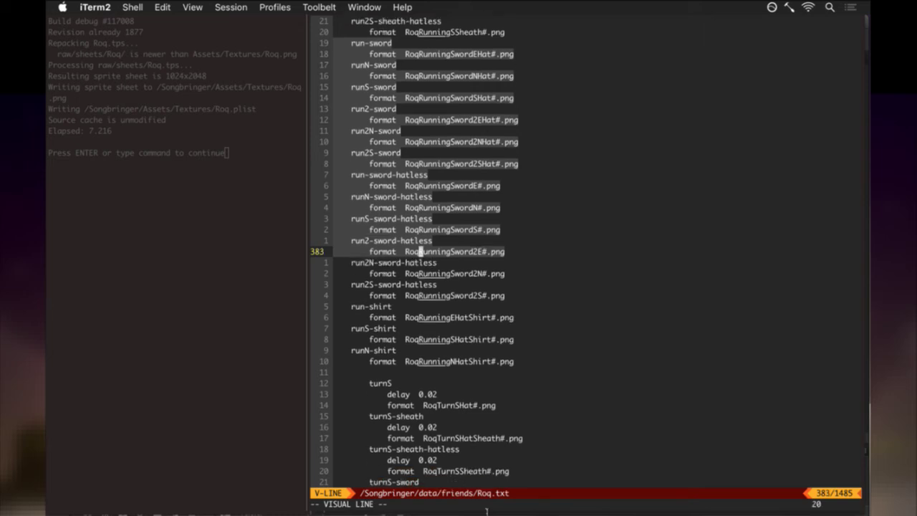
key("k")
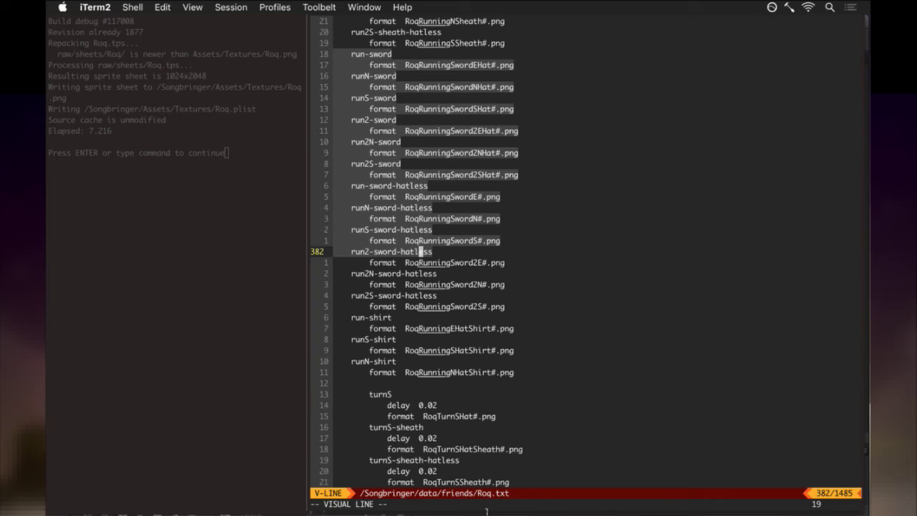
key("k")
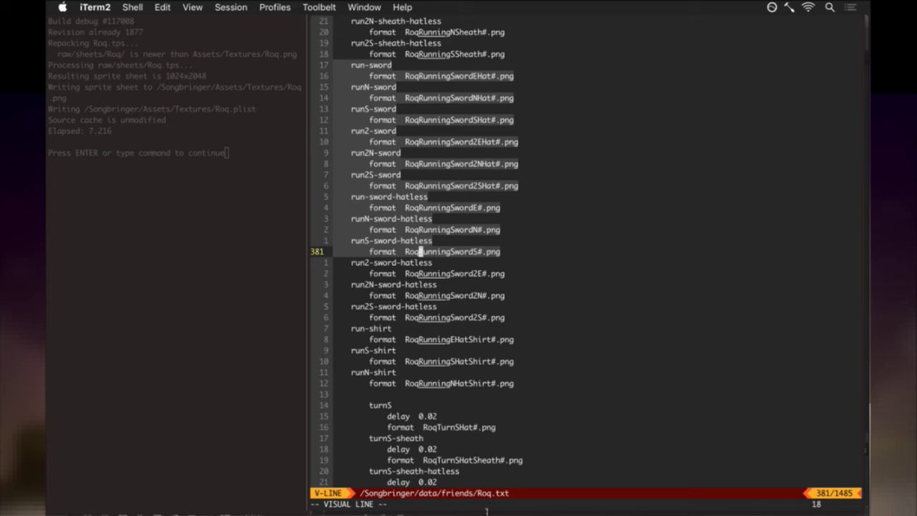
key("j")
key("j")
key("j")
key("j")
key("j")
key("j")
key("j")
key("j")
key("j")
key("j")
key("j")
key("j")
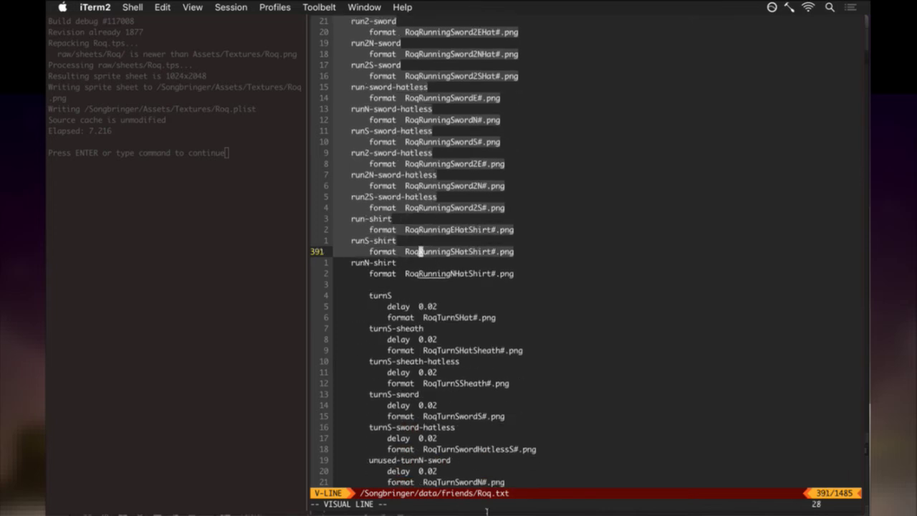
key("y")
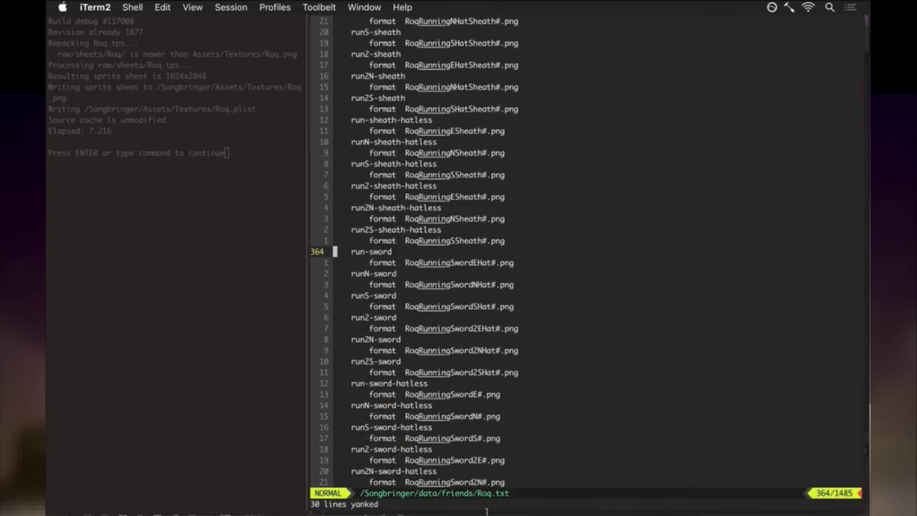
Search for "charge", paste the copied running entries below unchargeS-sword-hatless and above celebrate, and clear the search highlighting.
type("/charge")
key("Return")
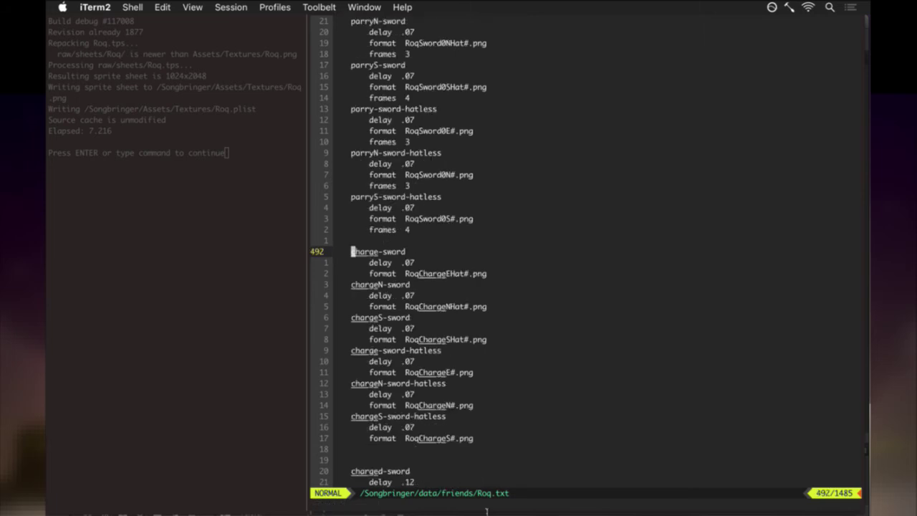
key("j")
key("j")
key("j")
key("j")
key("j")
key("j")
key("j")
key("j")
key("j")
key("j")
key("j")
key("j")
key("j")
key("j")
key("j")
key("j")
key("j")
key("j")
key("j")
key("j")
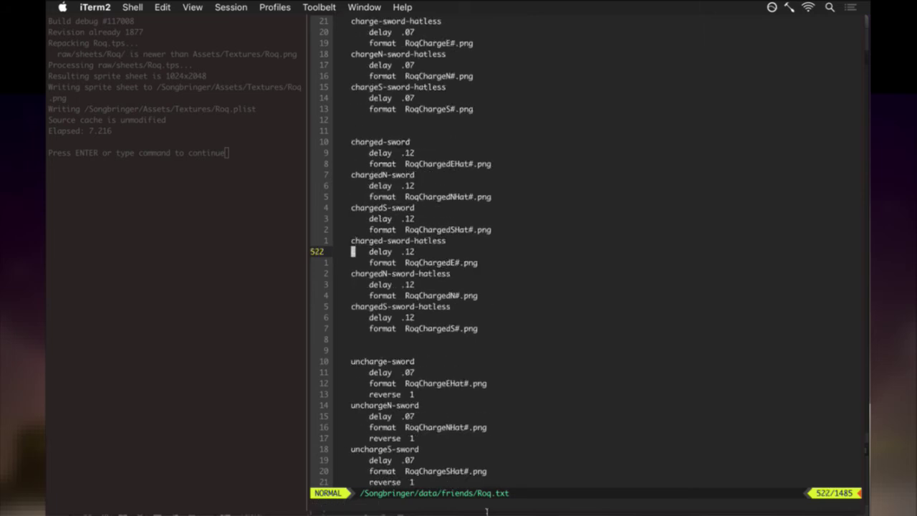
key("j")
key("j")
key("j")
key("j")
key("j")
key("j")
key("j")
key("j")
key("j")
key("j")
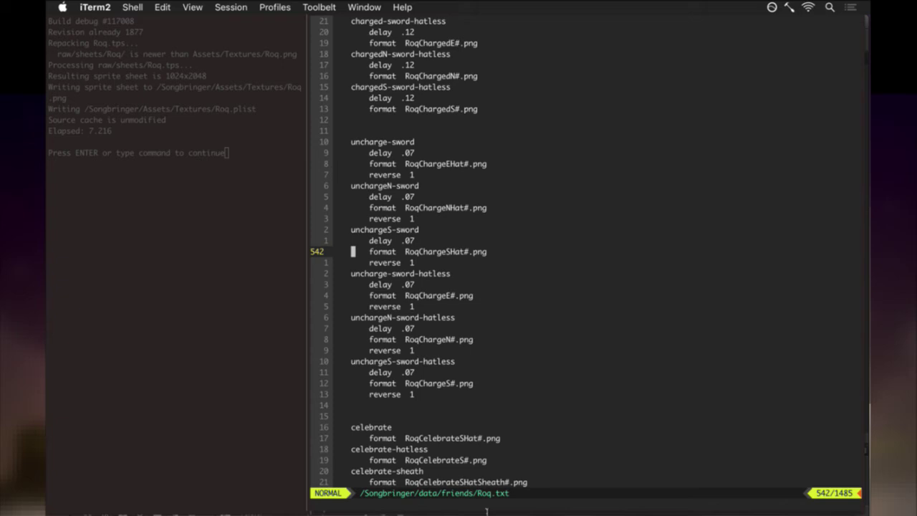
key("j")
key("j")
key("j")
key("j")
key("j")
key("j")
key("j")
key("j")
key("j")
key("j")
key("j")
key("j")
key("j")
key("j")
key("j")
type("p:noh")
key("Return")
Insert three blank lines between the pasted runN-shirt entry and the celebrate entry.
key("j")
key("j")
key("j")
key("j")
key("j")
key("j")
key("j")
key("j")
key("j")
key("j")
key("j")
key("j")
key("j")
key("j")
key("j")
key("j")
key("j")
key("j")
key("j")
key("j")
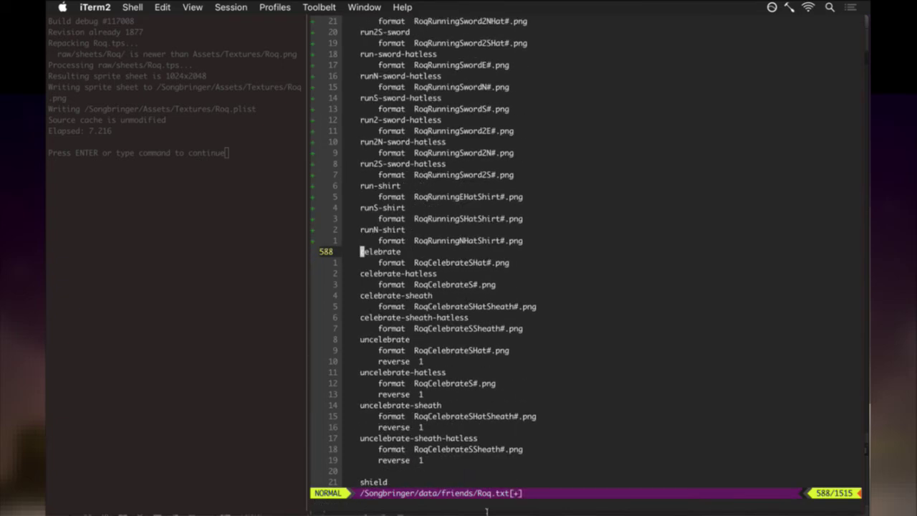
key("shift+o")
key("Escape")
key("shift+o")
key("Escape")
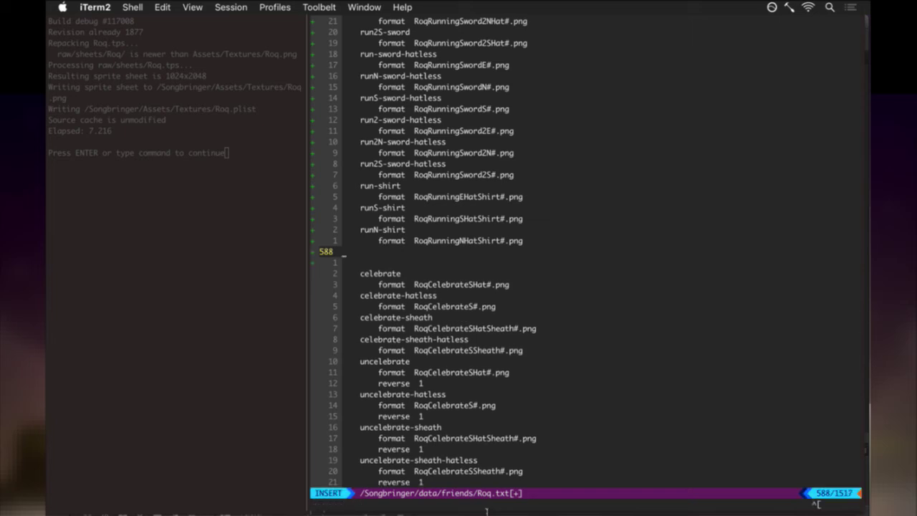
key("shift+o")
key("Escape")
Delete the run2N-sword-hatless and run2S-sword-hatless entries from the pasted block.
key("k")
key("k")
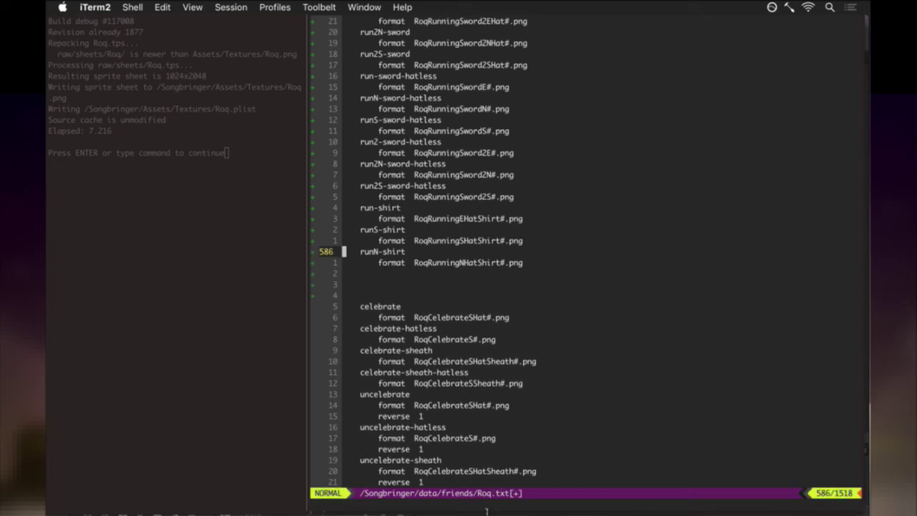
key("k")
key("k")
key("k")
key("k")
key("k")
key("k")
key("k")
key("k")
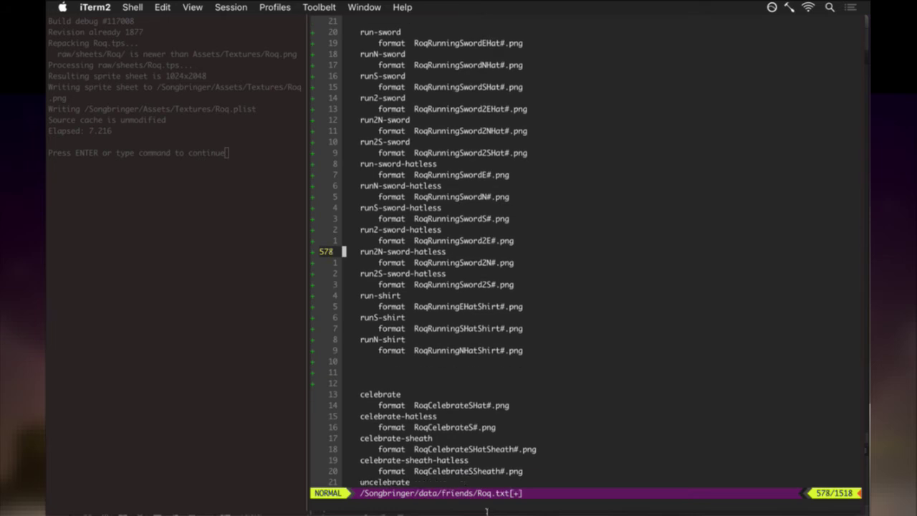
key("shift+v")
key("j")
key("j")
key("j")
key("d")
Try to delete four lines ending at the run2N-sword name in the pasted block, and undo the deletion.
key("k")
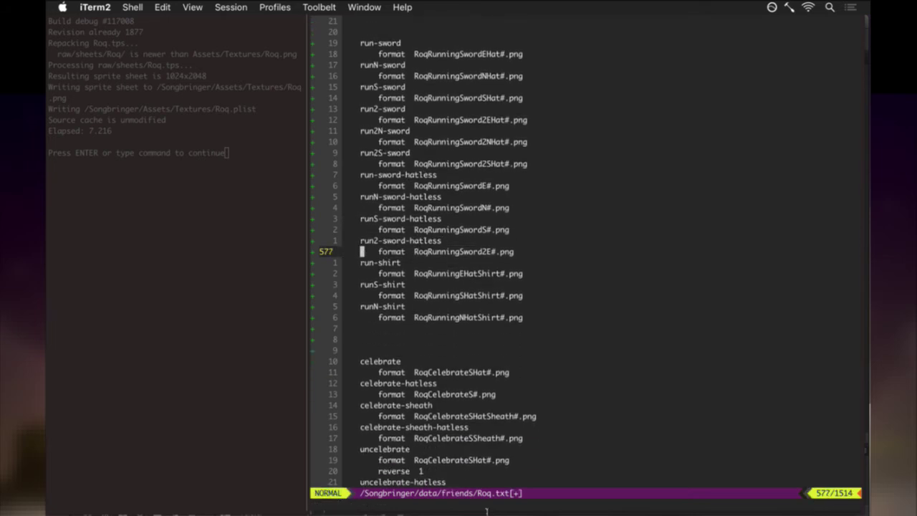
key("k")
key("k")
key("k")
key("k")
key("k")
key("k")
key("k")
key("k")
key("k")
key("k")
key("k")
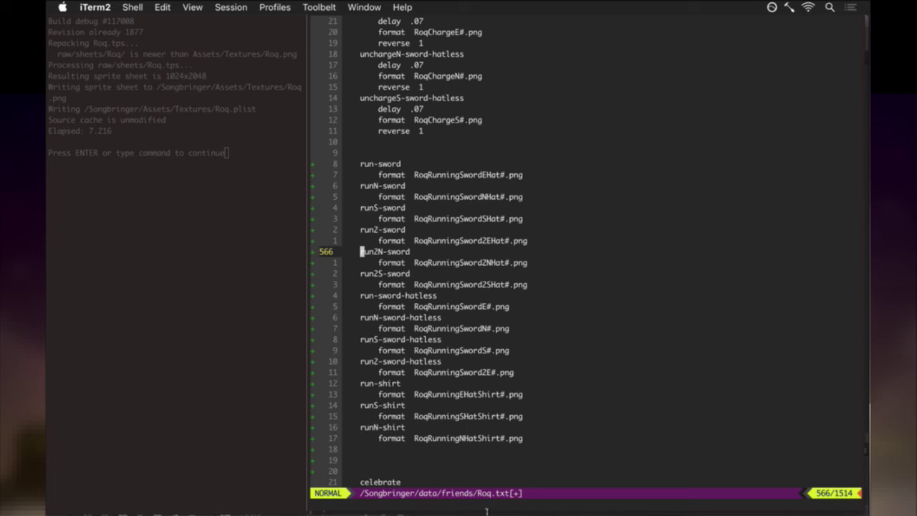
key("shift+v")
key("k")
key("k")
key("k")
key("d")
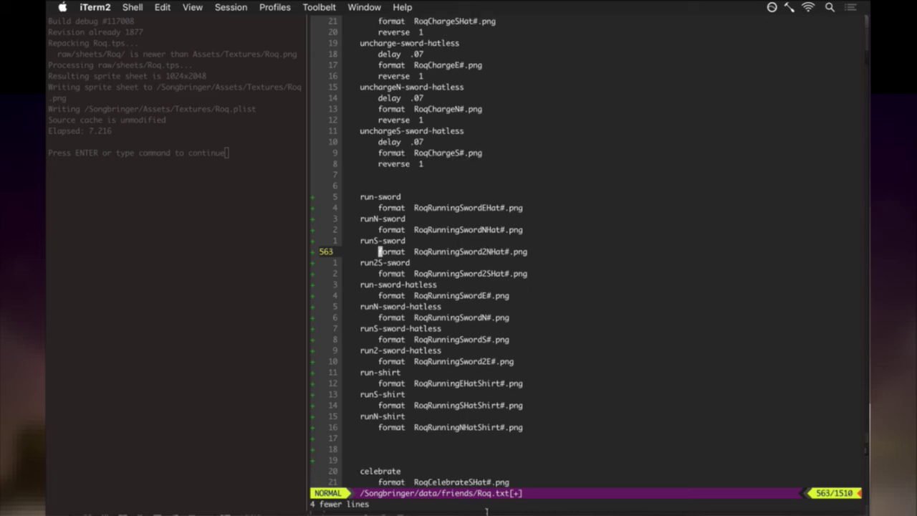
key("u")
Delete the run2-sword, run2N-sword and run2S-sword entries from the pasted block.
key("d")
key("Escape")
key("j")
key("d")
key("3")
key("j")
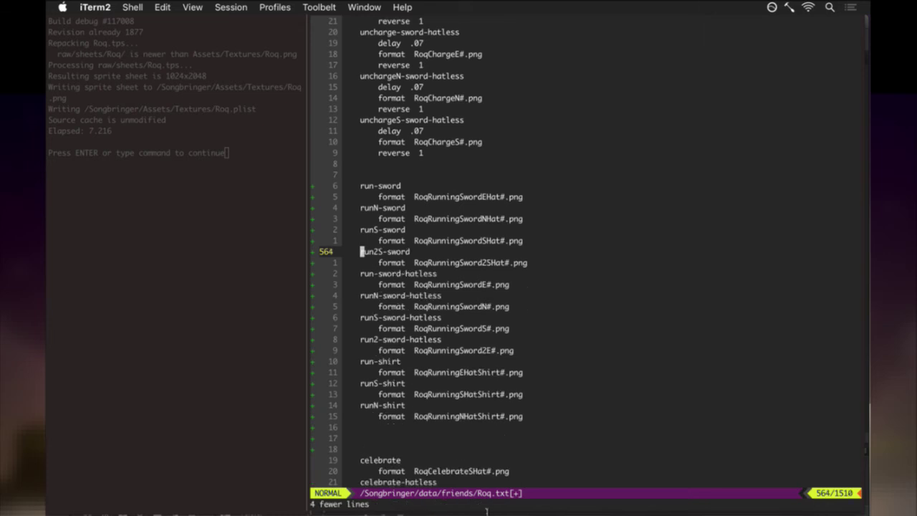
key("j")
key("d")
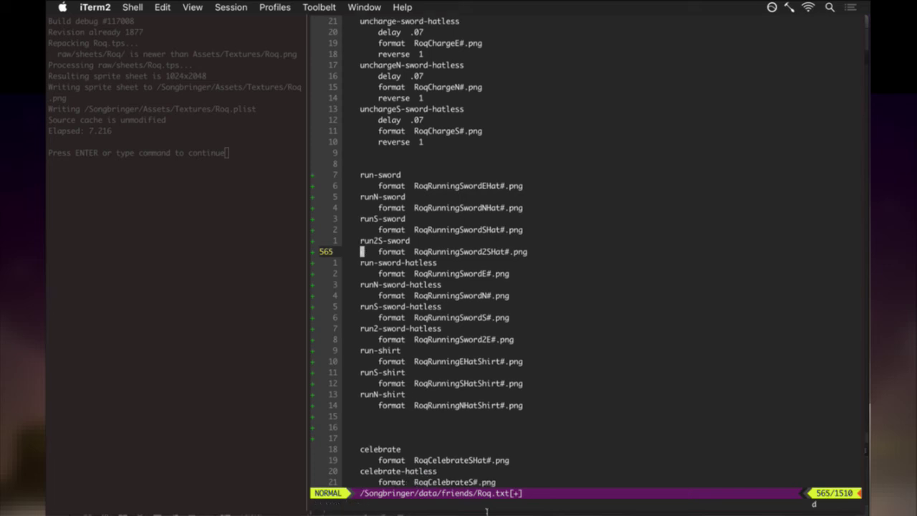
key("k")
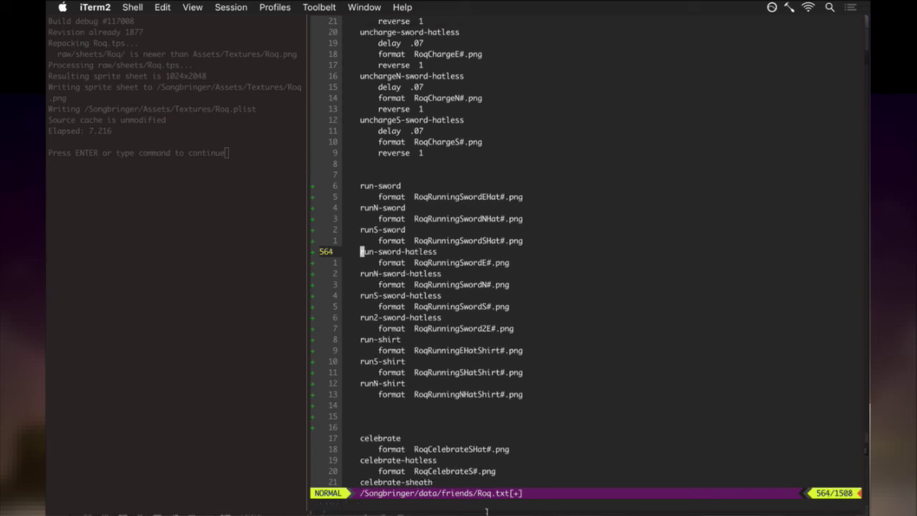
Undo the deletions of the run2 entries in the pasted block.
type(":w")
key("Escape")
key("u")
key("u")
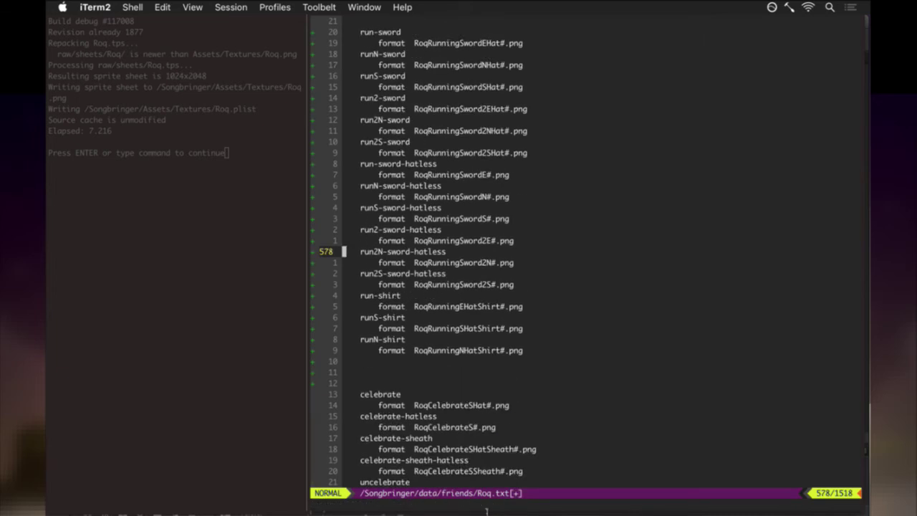
Delete the six lines of the run2-sword-hatless, run2N-sword-hatless and run2S-sword-hatless entries from the pasted block.
key("k")
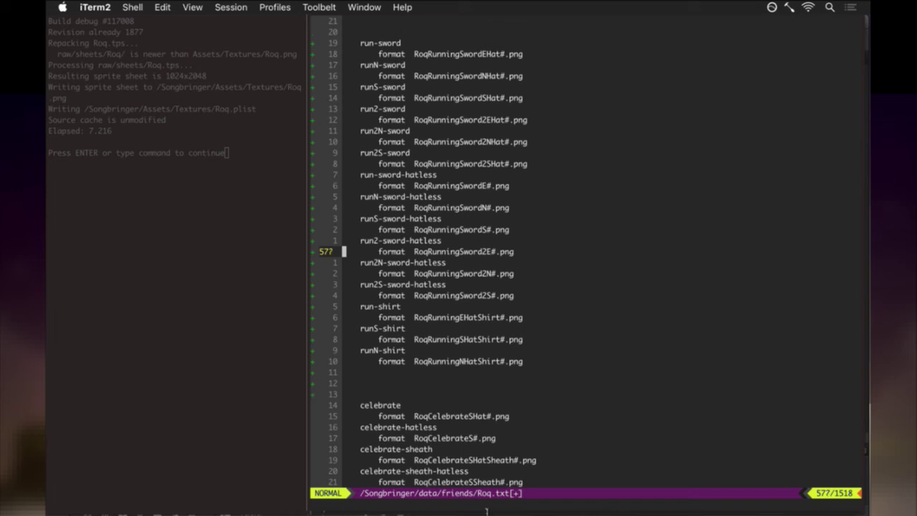
key("k")
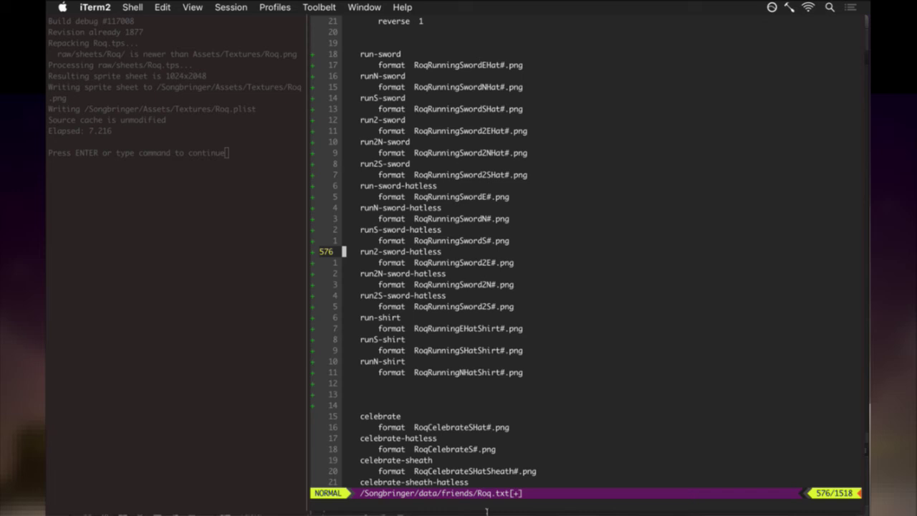
key("6")
key("d")
key("d")
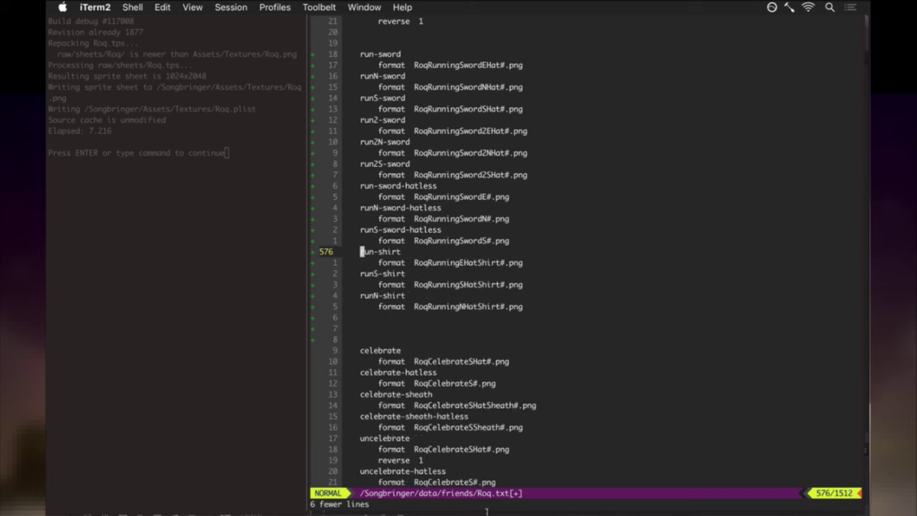
Delete the six lines of the run2-sword, run2N-sword and run2S-sword entries from the pasted block.
key("k")
key("k")
key("k")
key("k")
key("k")
key("k")
key("k")
key("k")
key("k")
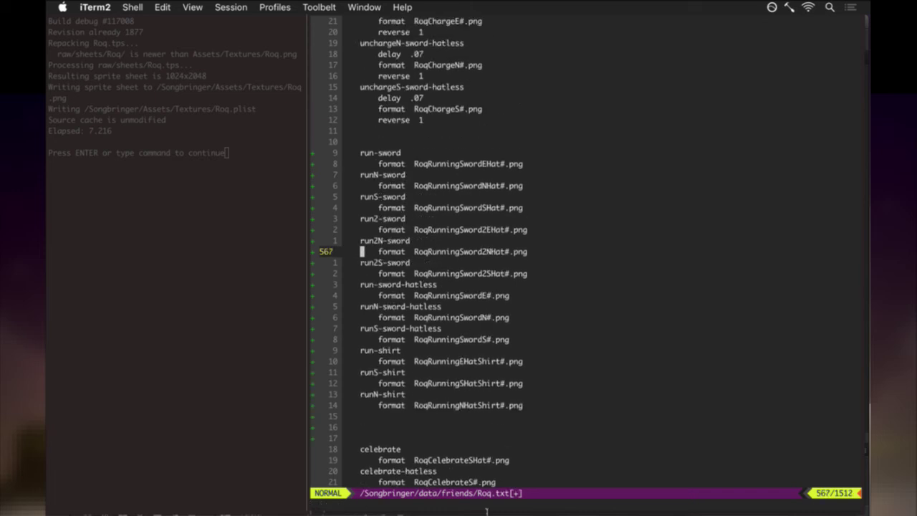
key("k")
key("k")
key("k")
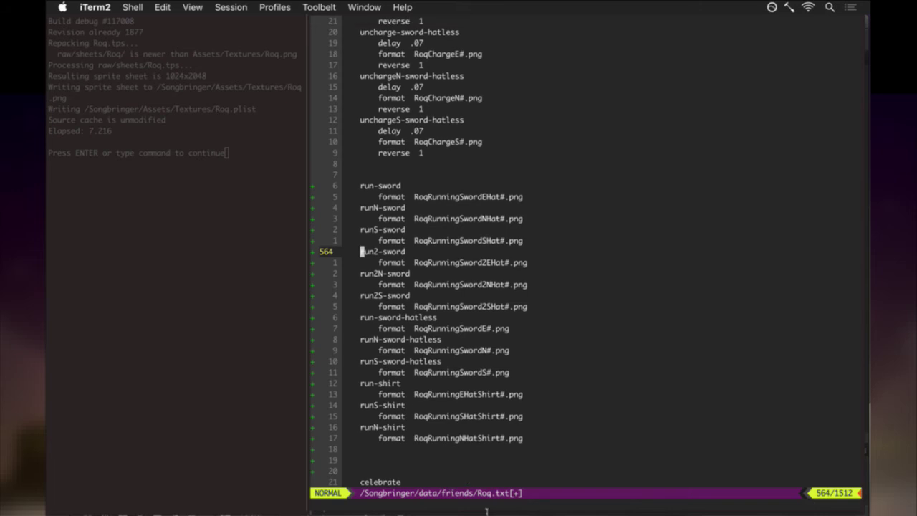
key("6")
key("d")
key("d")
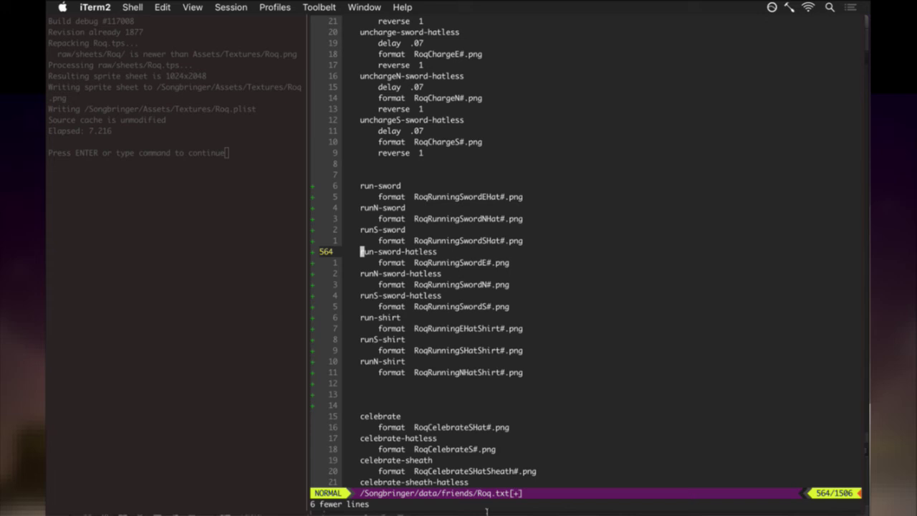
Delete the six lines of the run-shirt, runS-shirt and runN-shirt entries from the pasted block.
key("j")
key("j")
key("j")
key("j")
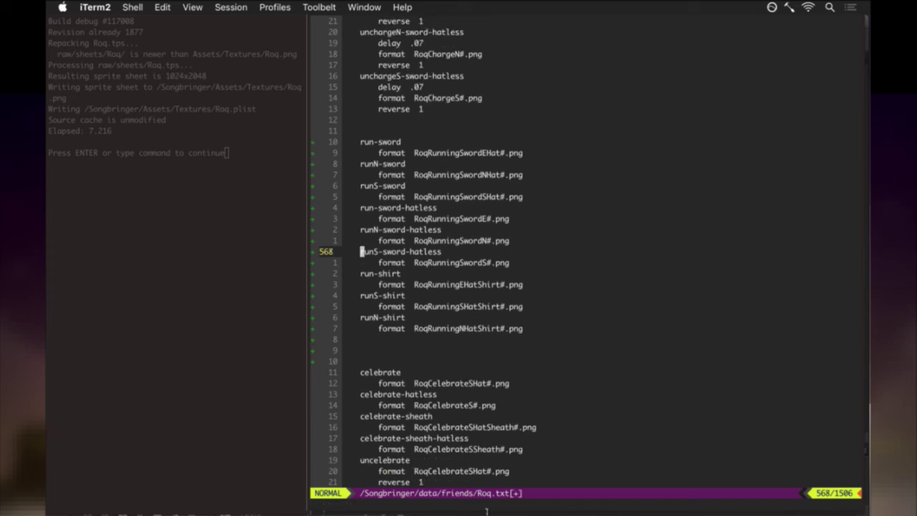
key("j")
key("j")
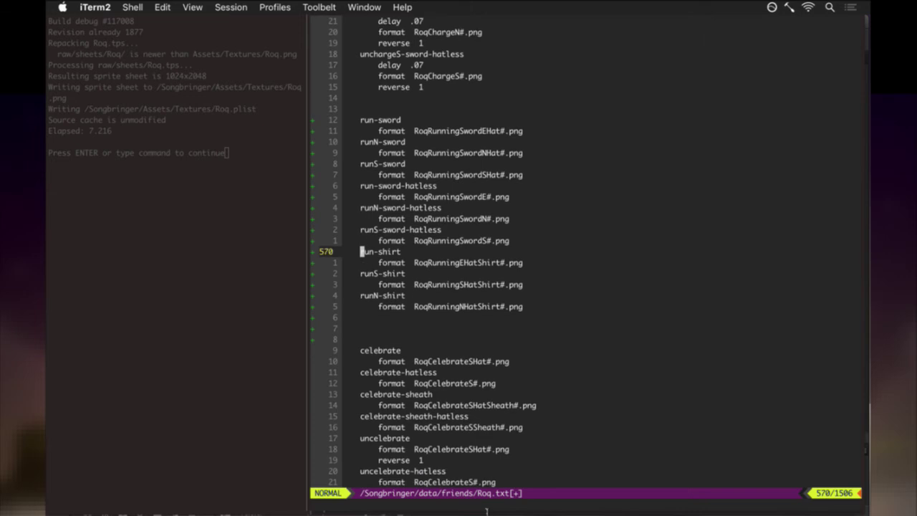
key("shift+v")
key("j")
key("j")
key("j")
key("j")
key("j")
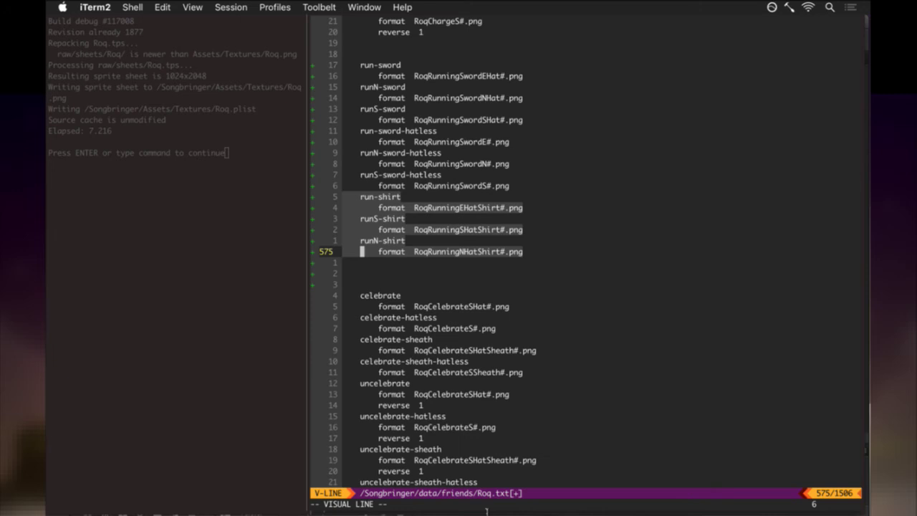
key("d")
key("k")
key("k")
key("k")
key("k")
key("k")
key("k")
key("k")
key("k")
key("k")
key("k")
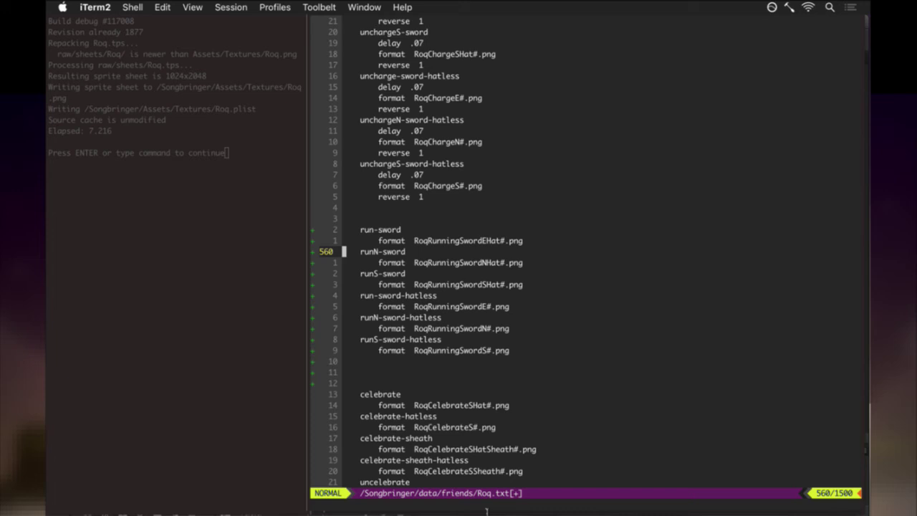
key("k")
key("f")
key("R")
key(";")
key("f")
key("S")
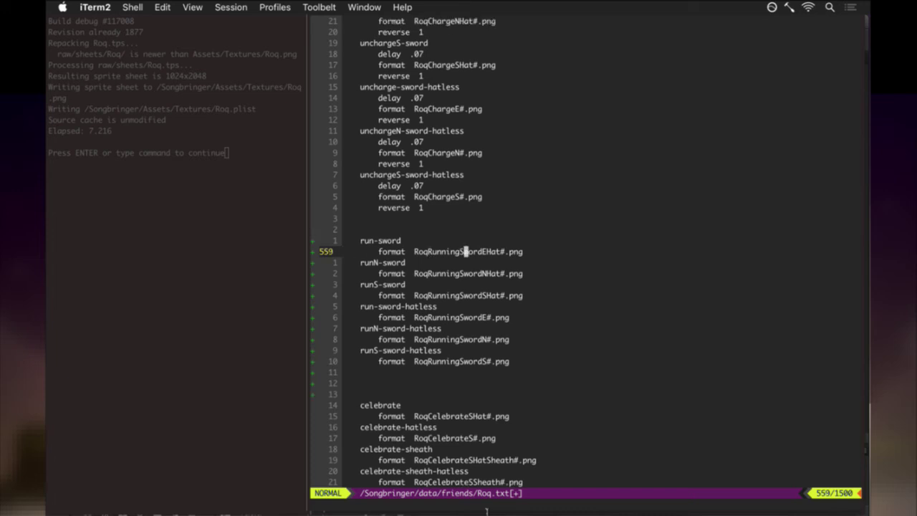
key("v")
key("l")
key("l")
key("l")
key("l")
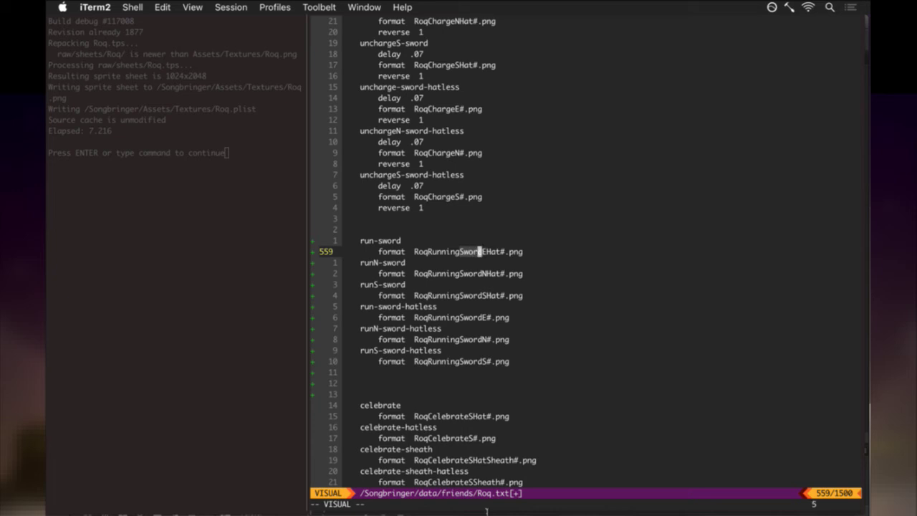
Switch to Photoshop and save the north-facing document RoqRunningChargeN.psd under the name RoqRunningChargedN.psd.
key("super+Tab")
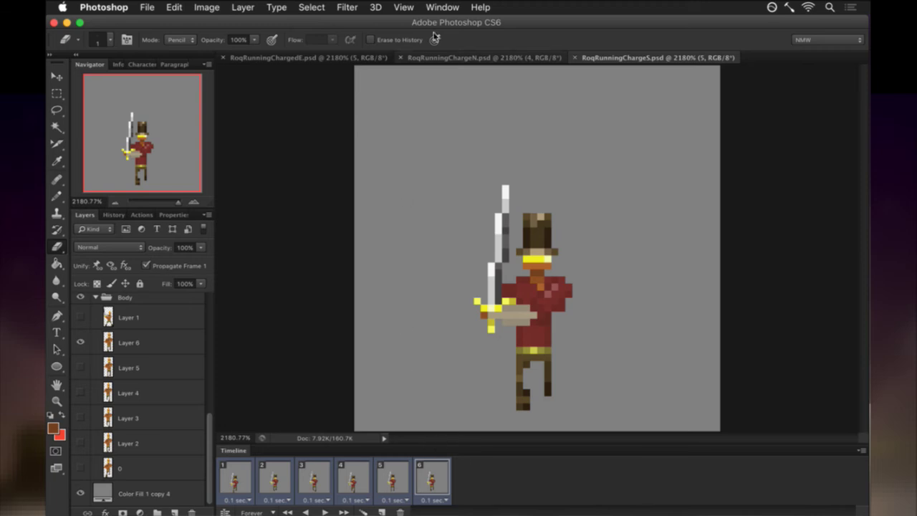
left_click(351, 58)
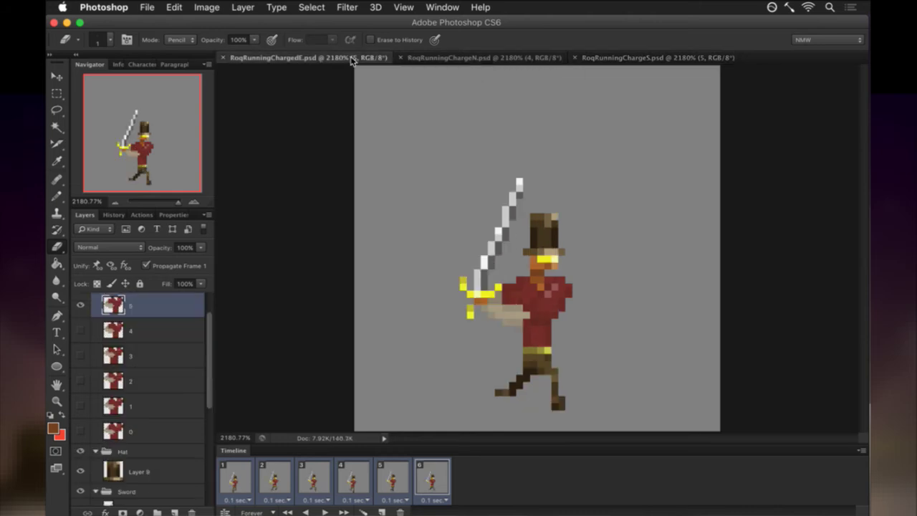
left_click(445, 57)
left_click(148, 7)
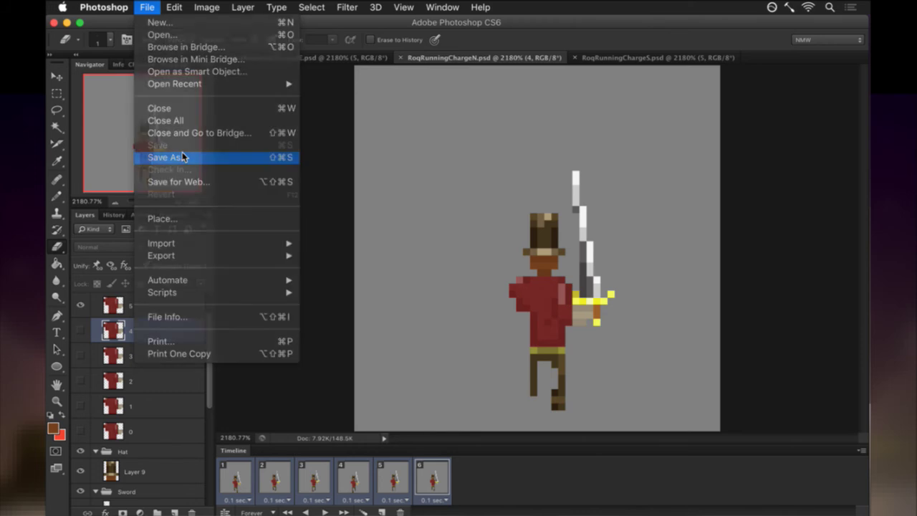
left_click(182, 151)
key("Right")
key("Left")
type("d")
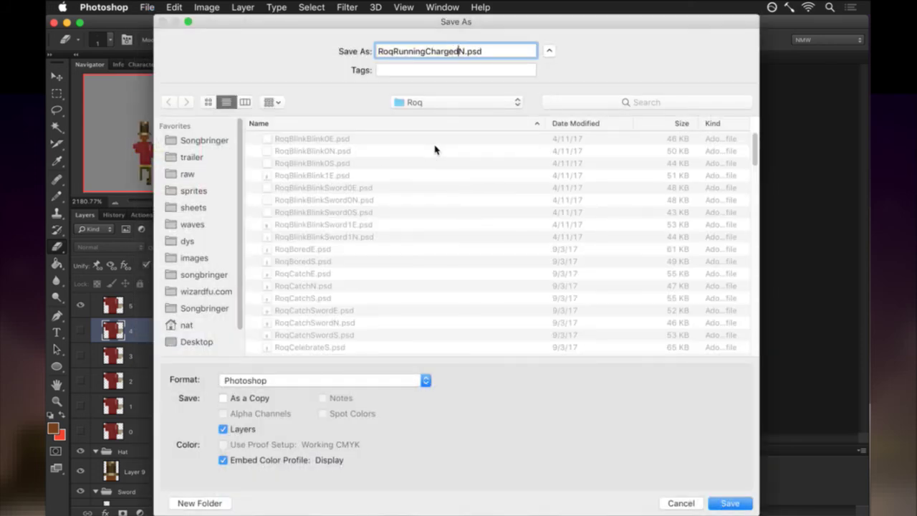
key("Return")
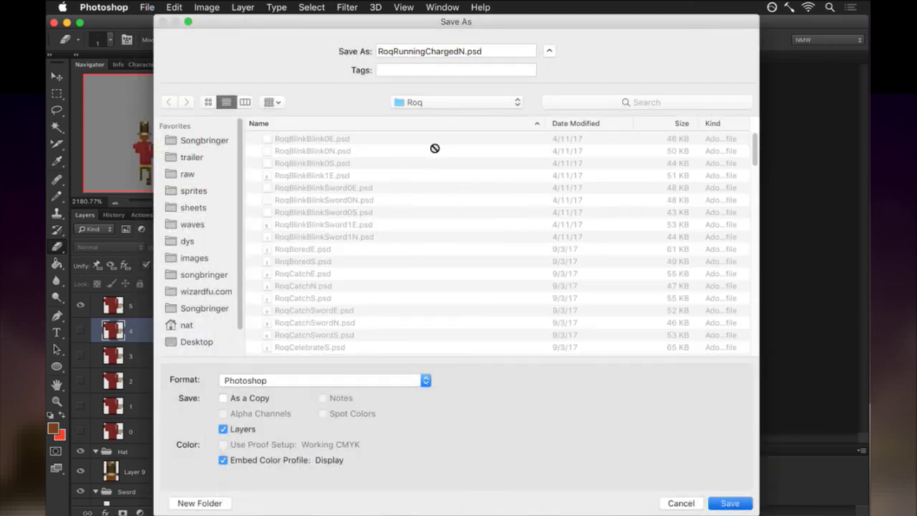
Save the south-facing document RoqRunningChargeS.psd under the name RoqRunningChargedS.psd.
left_click(147, 7)
left_click(183, 159)
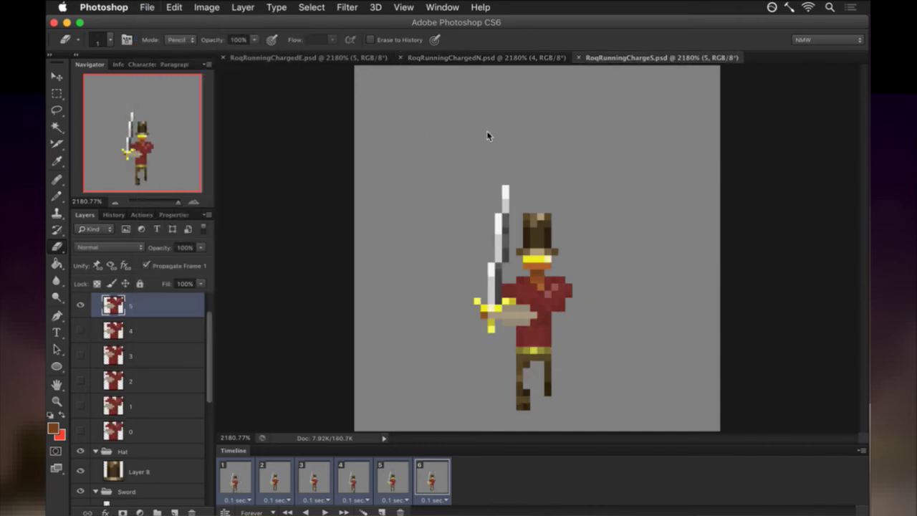
key("Right")
key("Left")
type("d")
key("Return")
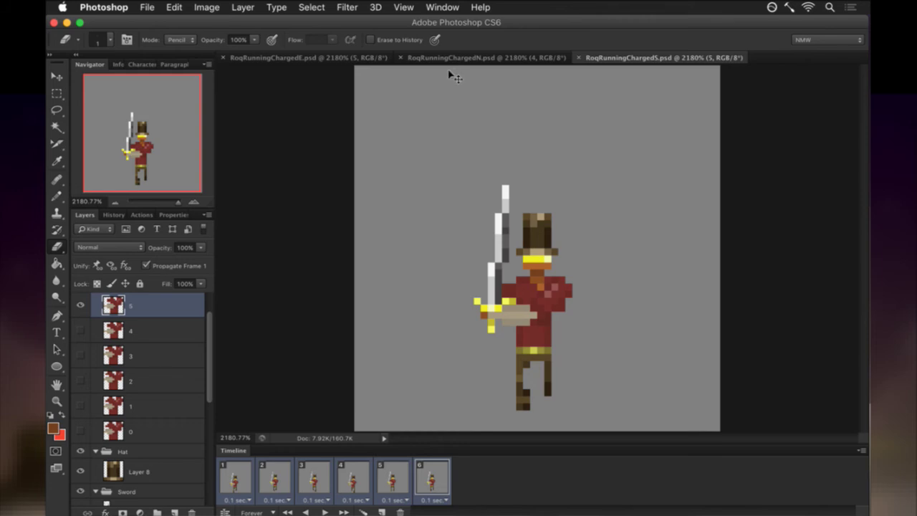
Switch to iTerm2, save Roq.txt and suspend the editor to show the repository status with gs.
key("super+Tab")
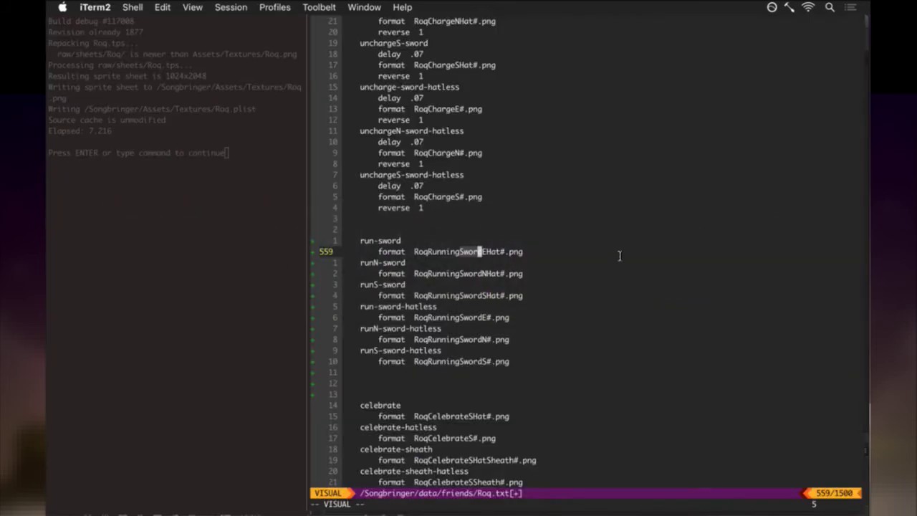
key("Escape")
type(":w")
key("Return")
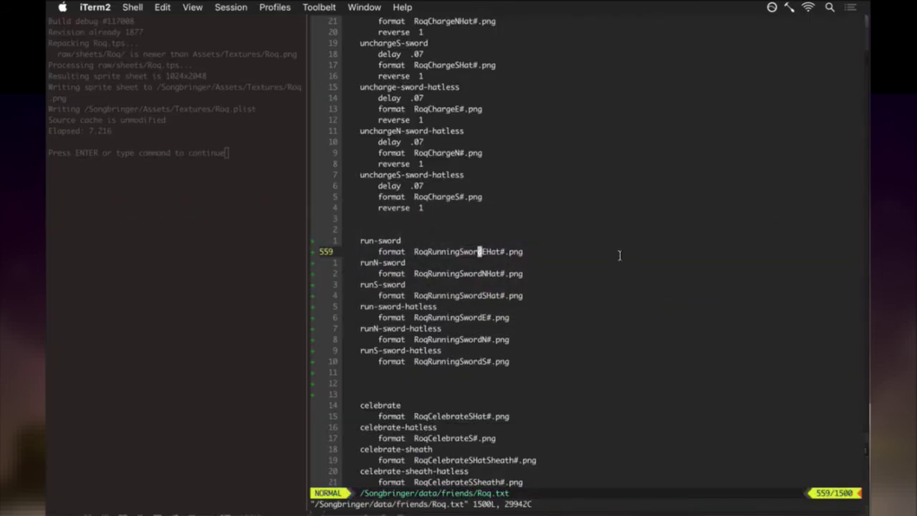
key("ctrl+z")
type("gs")
key("Return")
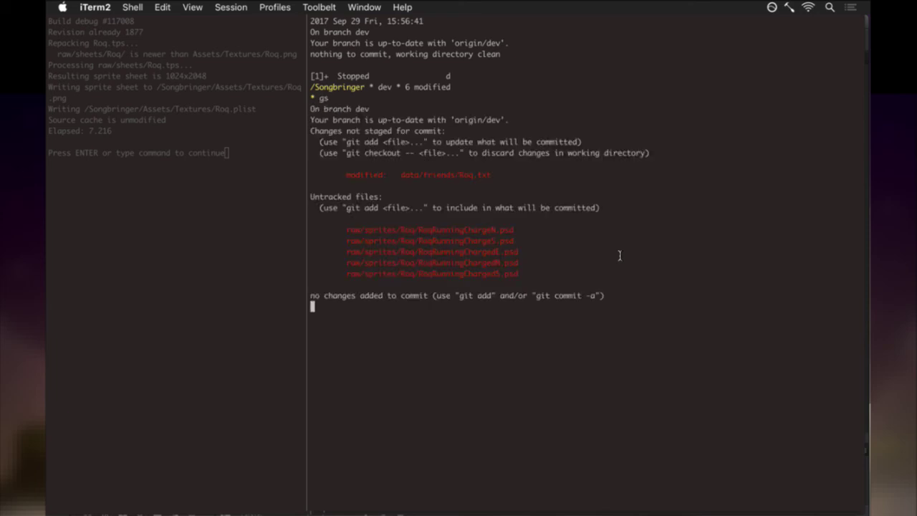
Remove RoqRunningChargeN.psd and RoqRunningChargeS.psd from raw/sprites/Roq and recheck the repository status with gs.
type("rm")
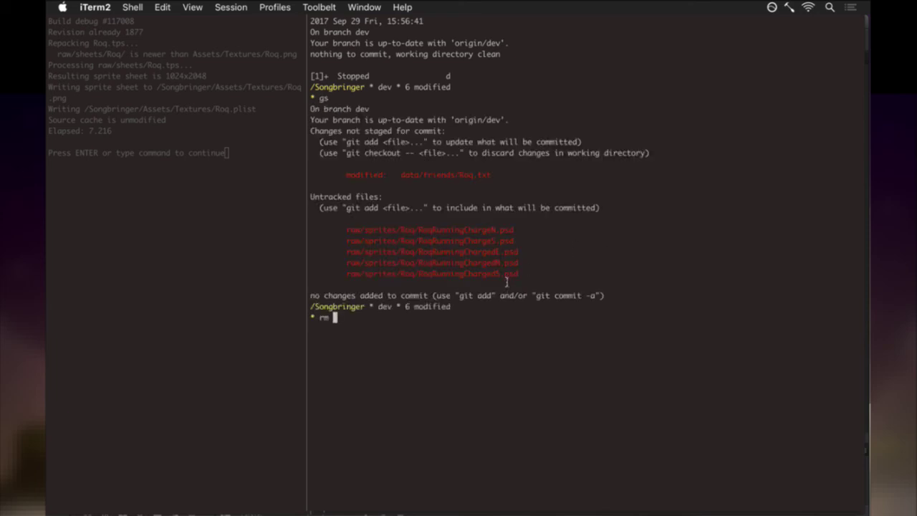
left_click_drag(510, 230, 346, 230)
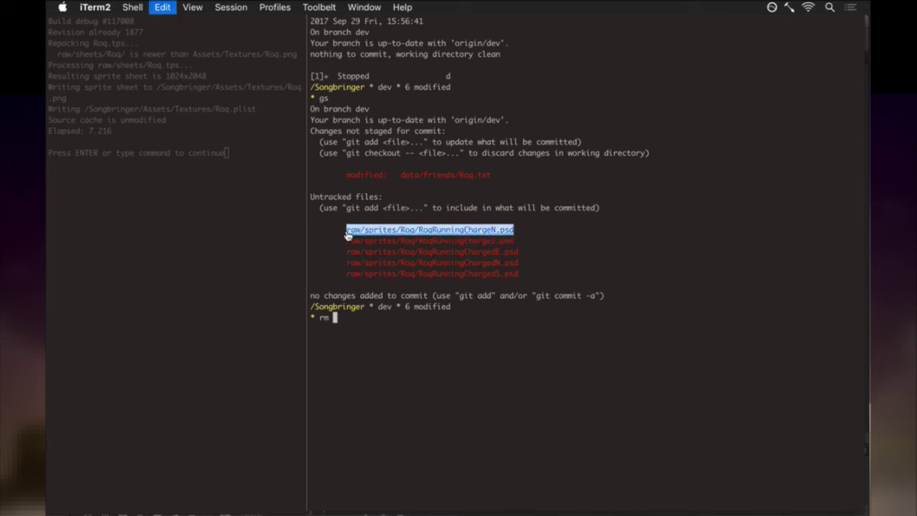
type("raw/sprites/Roq/RoqRunningChargeN.psd")
key("Return")
key("Up")
key("Left")
key("Left")
key("Left")
key("Left")
key("BackSpace")
type("S")
key("Return")
type("gs")
key("Return")
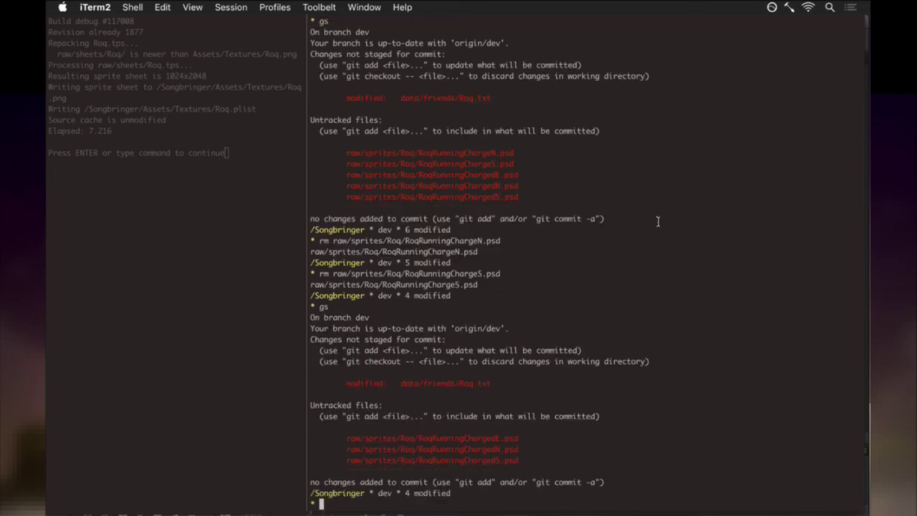
Resume the suspended editor with fg and switch to Photoshop to view the RoqRunningChargedE.psd document.
type("fg")
key("Return")
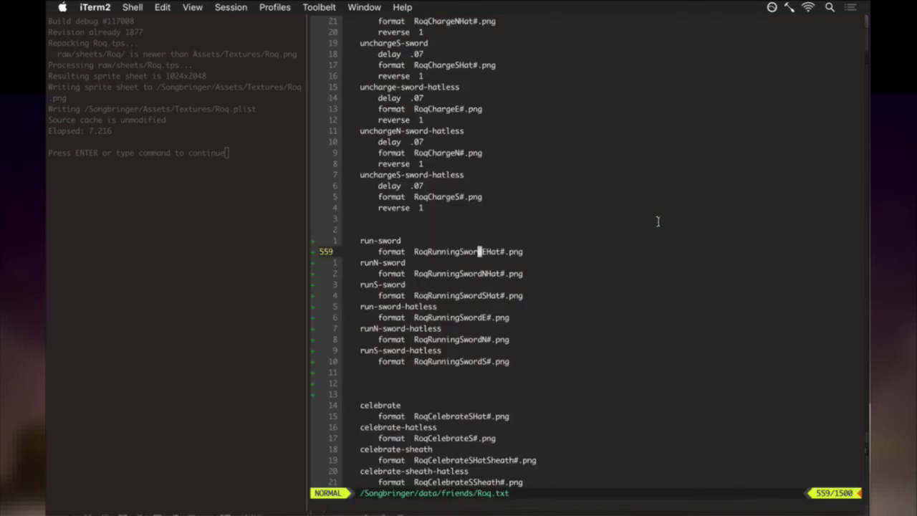
key("super+Tab")
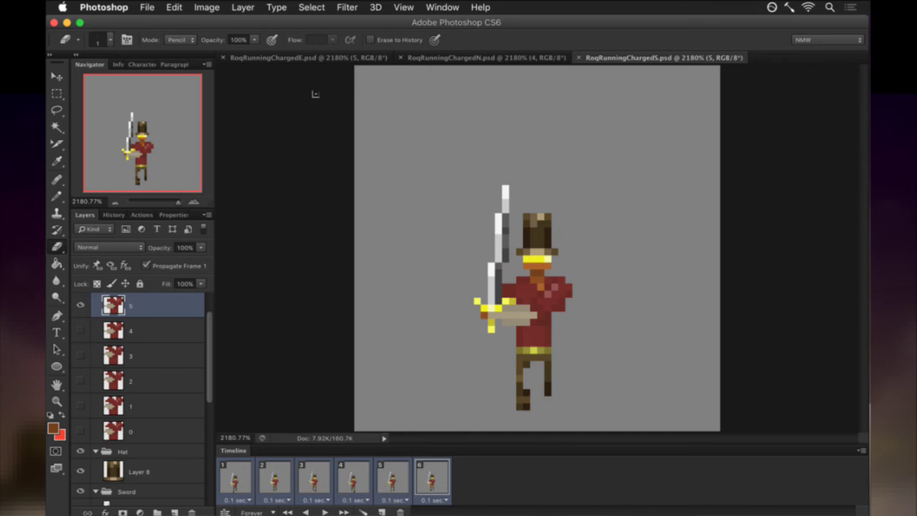
key("ctrl+Tab")
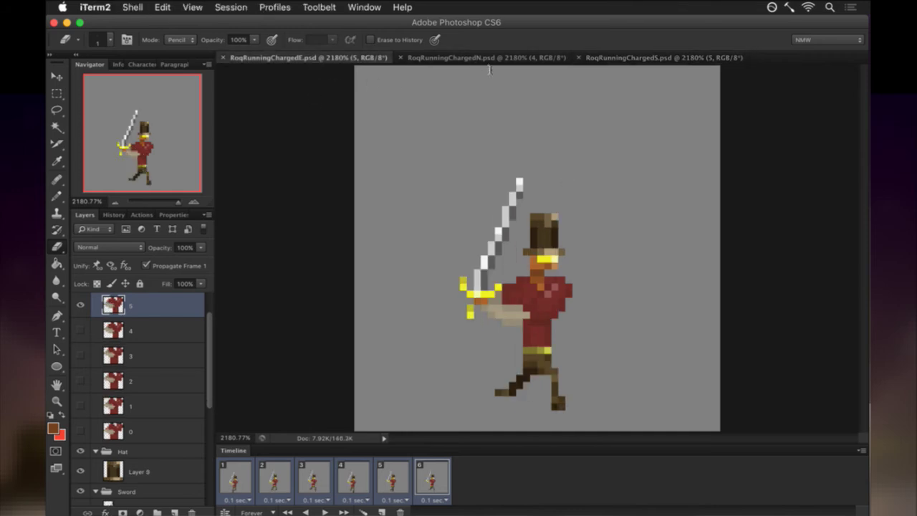
Switch to iTerm2 and replace Sword with Charged in the run-sword entry's format file name.
key("super+Tab")
key("h")
key("h")
key("h")
key("h")
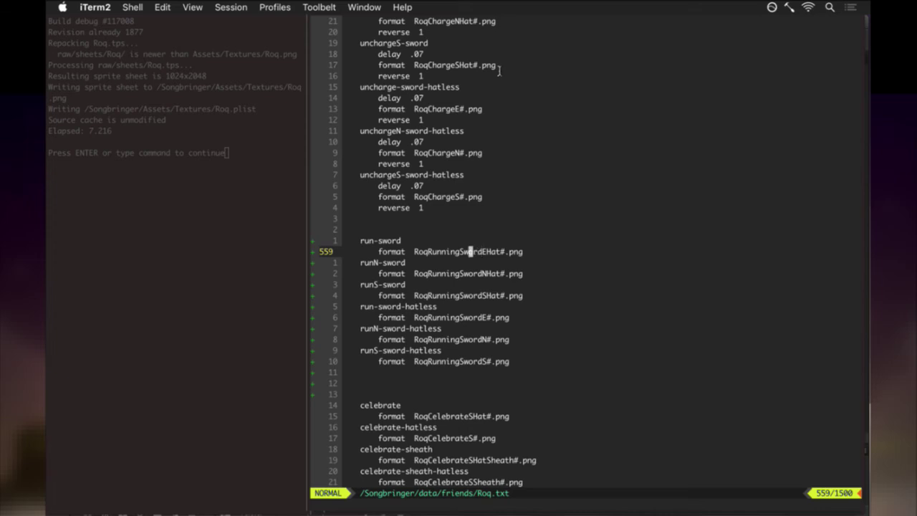
key("c")
key("t")
key("E")
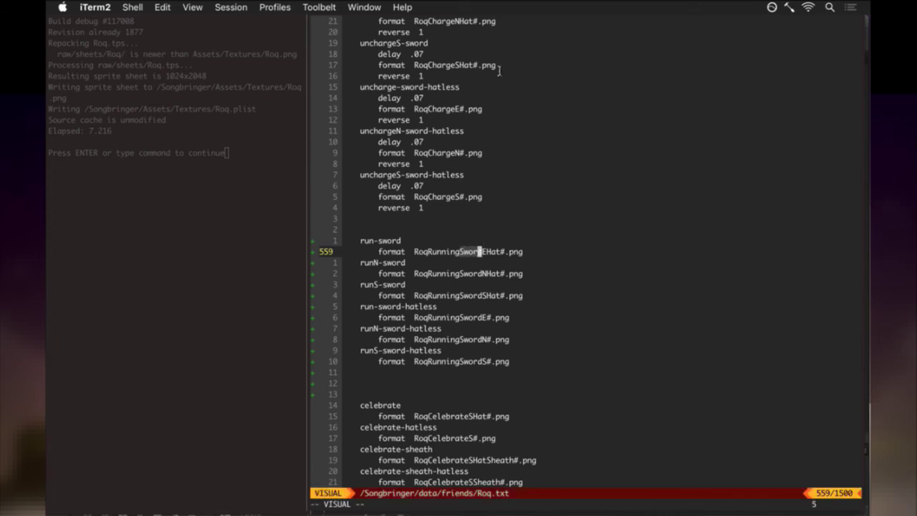
type("Charged")
key("Escape")
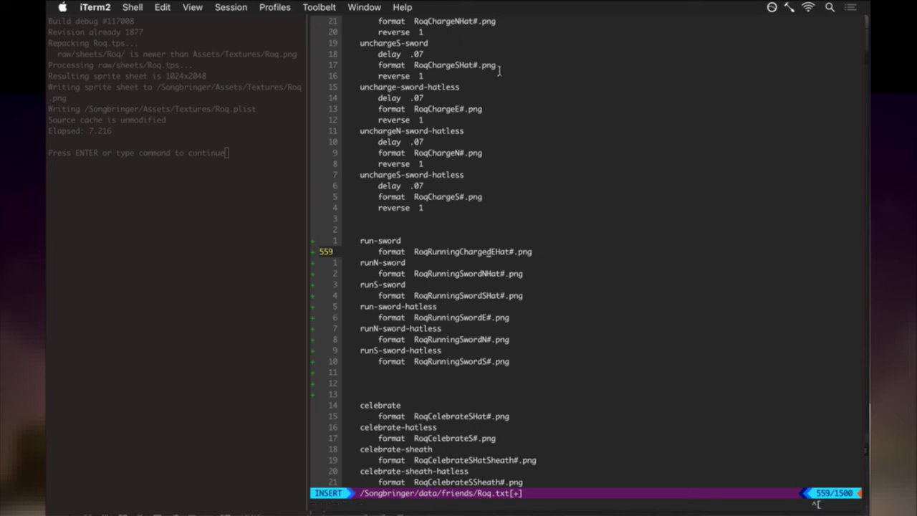
Search for the capitalised Sword, try repeating the Charged replacement at the match and undo it.
type("/sword")
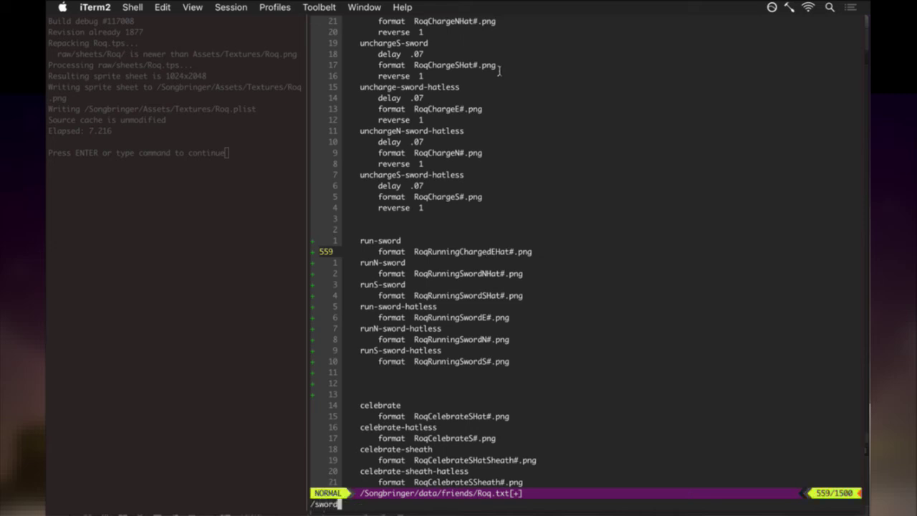
key("BackSpace")
key("BackSpace")
key("BackSpace")
key("BackSpace")
key("BackSpace")
type("Sword")
key("Return")
key("period")
key("u")
key("k")
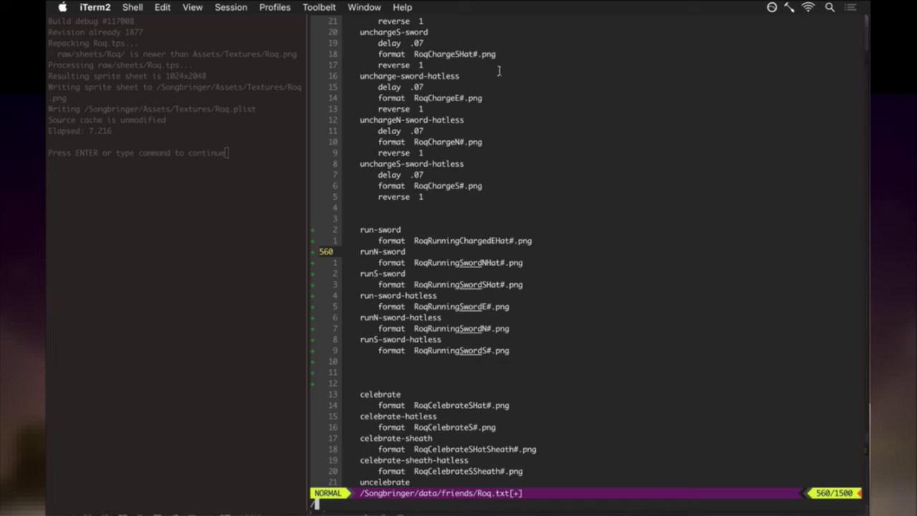
Replace Sword with Charged in the runN-sword entry's format file name.
type("ng/e")
key("Return")
key("v")
key("l")
key("l")
key("l")
key("l")
key("l")
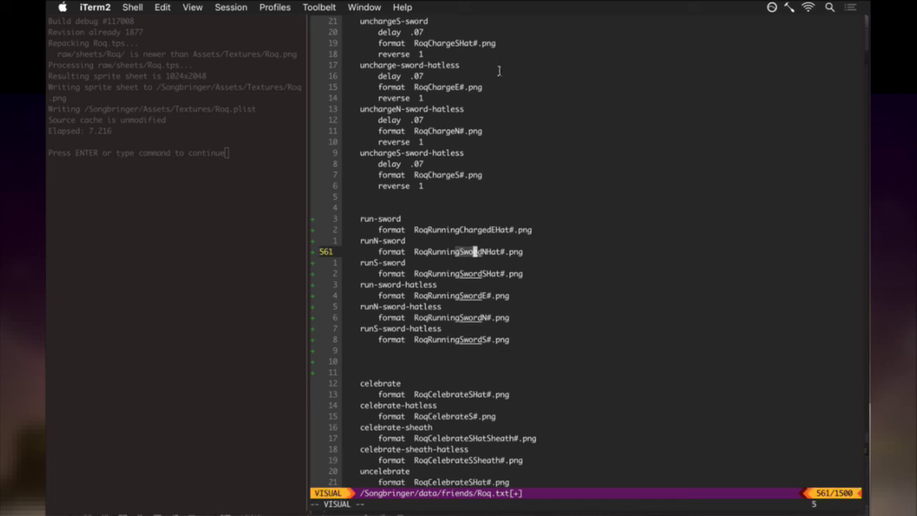
type("cChar")
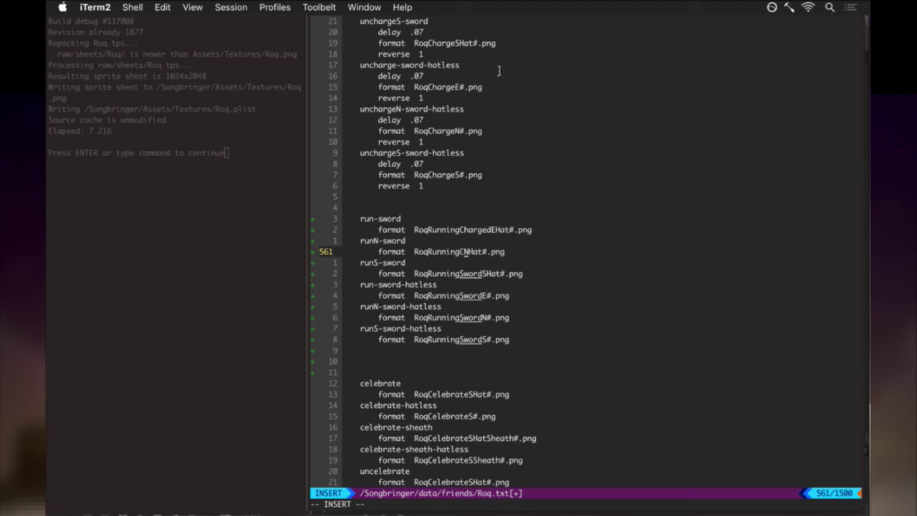
type("gedn")
key("Escape")
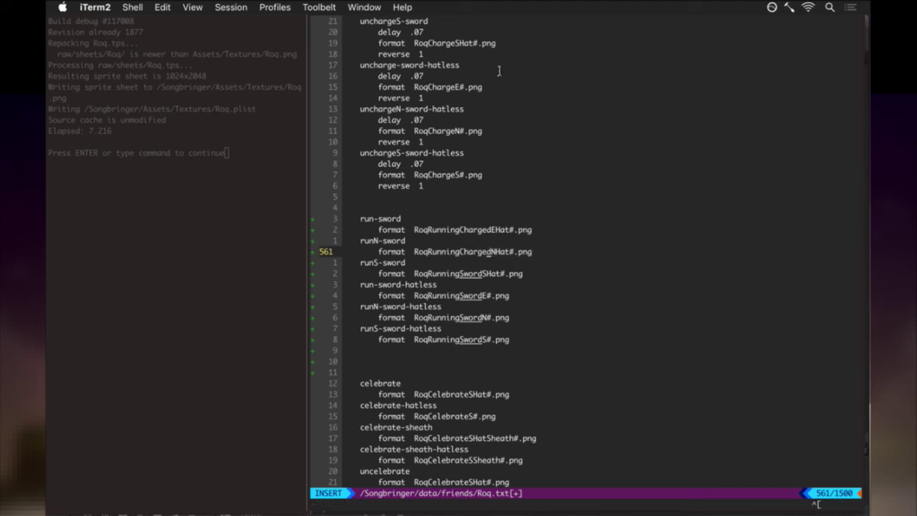
Repeat the Charged replacement in the format file names of runS-sword and the three hatless entries, and save Roq.txt.
key("n")
key("period")
key("n")
key("period")
key("n")
key("period")
key("n")
key("period")
key("colon")
type("w")
key("Return")
Change the direction letter to E in the format file names of the runN-sword and runS-sword entries.
key("k")
key("k")
key("k")
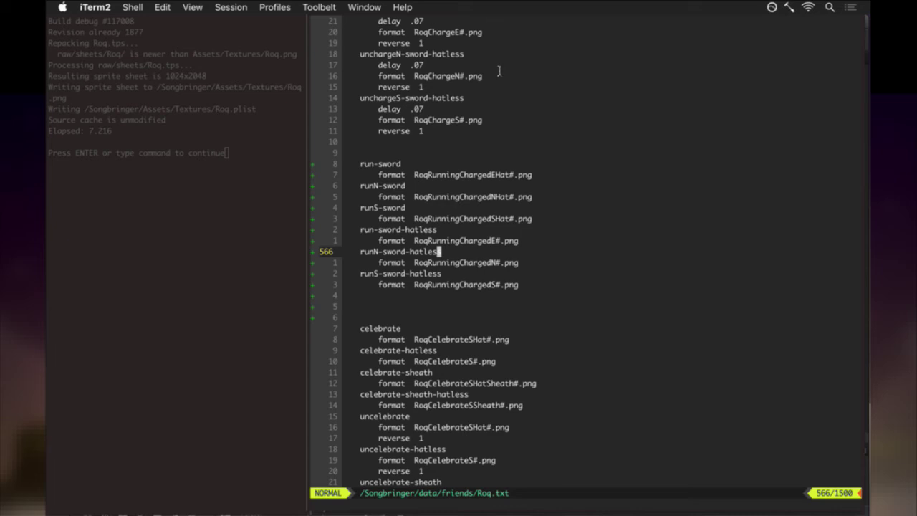
key("k")
key("k")
key("k")
key("k")
key("k")
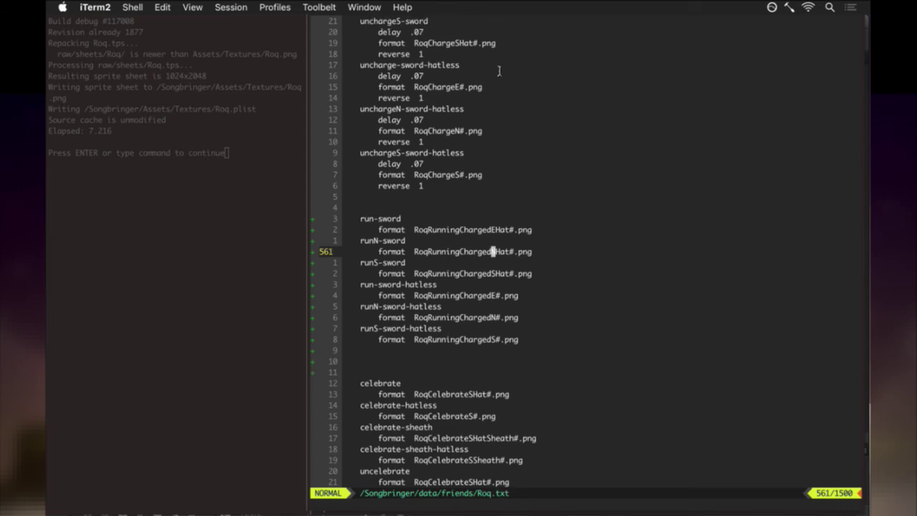
key("r")
key("E")
key("j")
key("j")
key(".")
Change the direction letter to E in the runN-sword-hatless and runS-sword-hatless format file names and save Roq.txt.
key("j")
key("j")
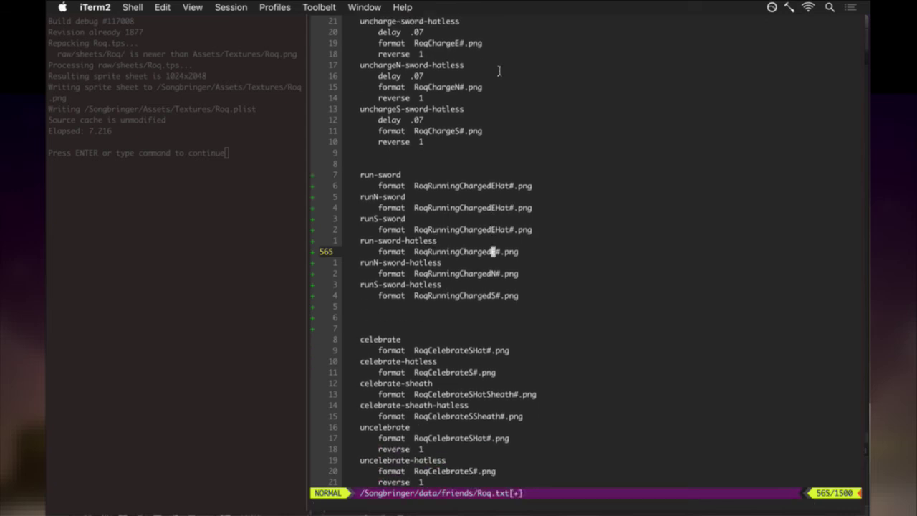
key("j")
key("j")
key(".")
key("j")
key("j")
type(".")
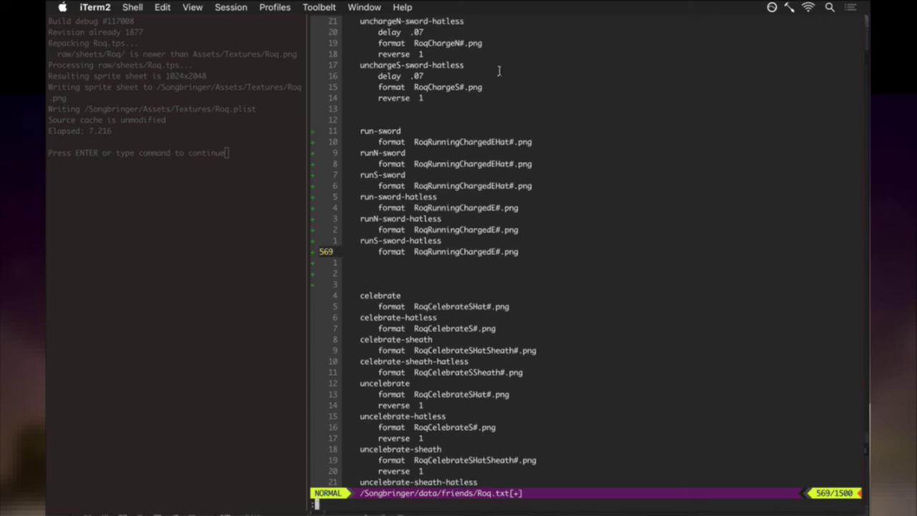
type(":w")
key("Return")
key("k")
Rename the run-sword entry in Roq.txt to runCharged-sword.
key("super+Tab")
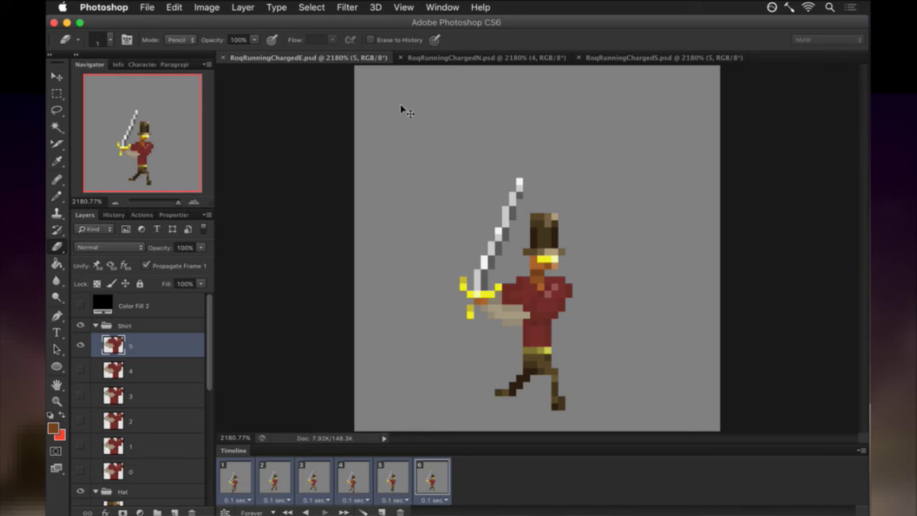
key("super+Tab")
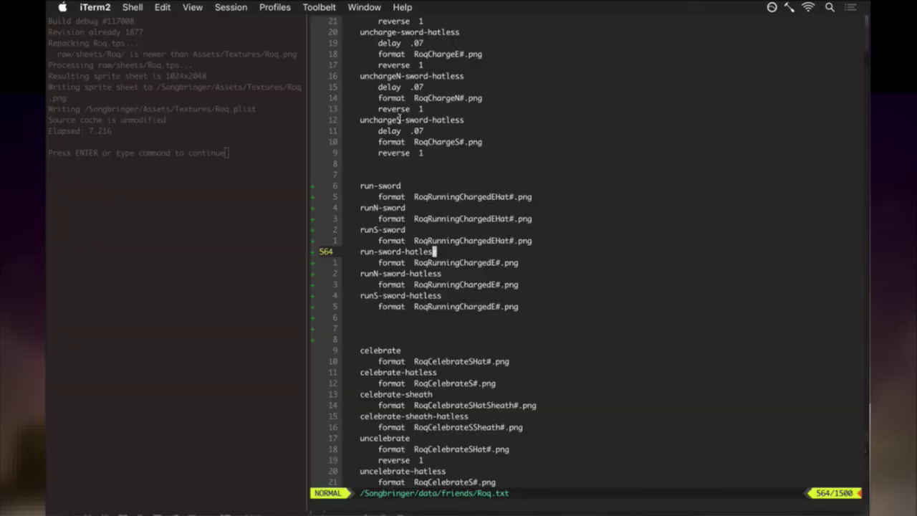
key("k")
key("k")
key("k")
key("k")
key("k")
key("k")
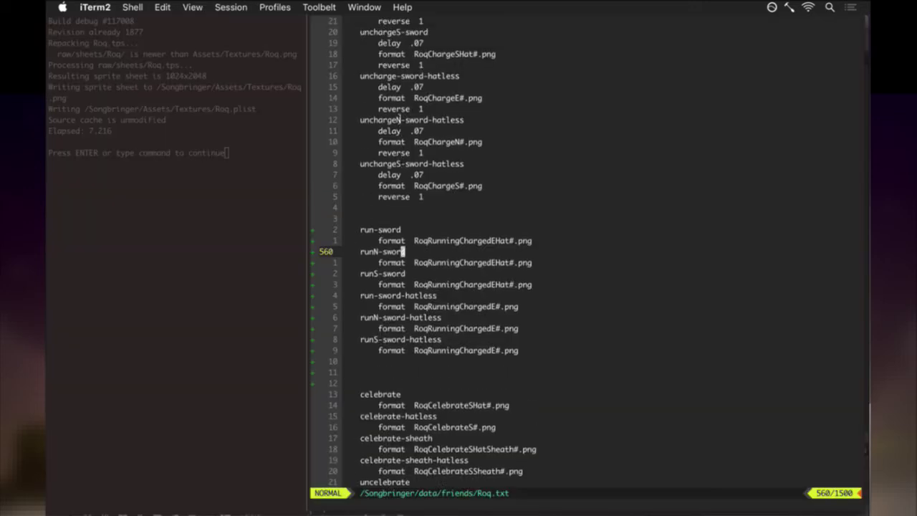
key("b")
key("b")
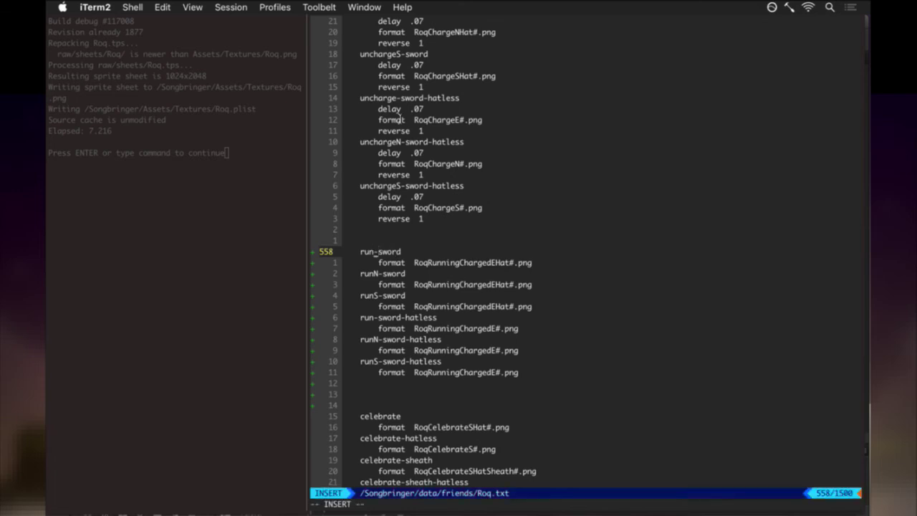
type("ingChar")
type("ged")
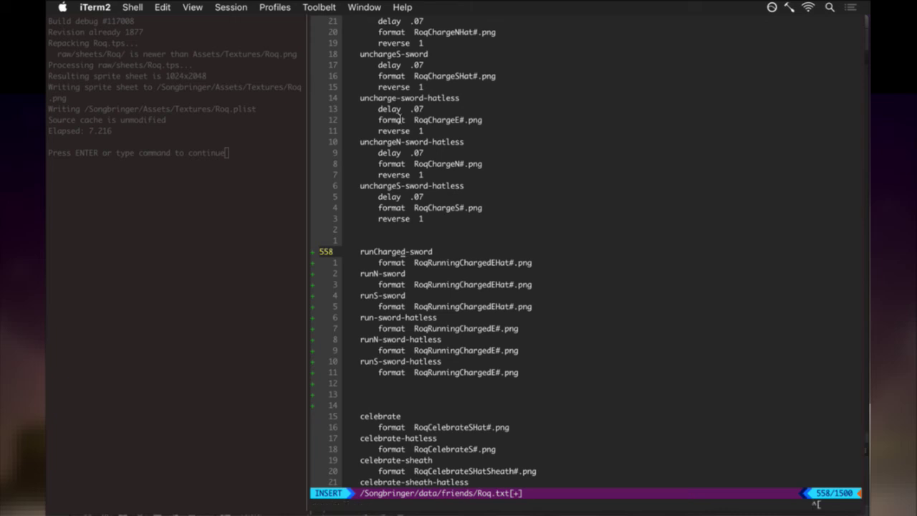
key("Escape")
Rename the runN-sword and runS-sword entries to runChargedN-sword and runChargedS-sword.
key("j")
key("j")
key("b")
key("b")
key("h")
key(".")
key("j")
key("j")
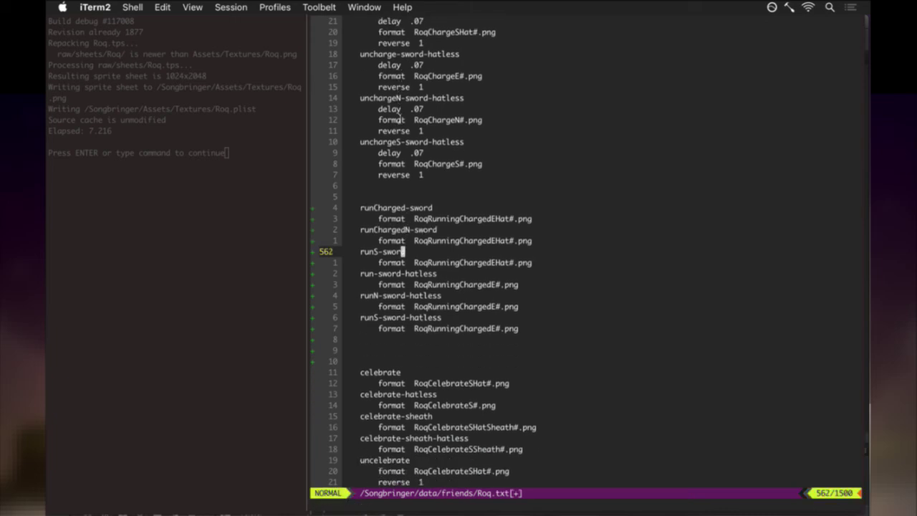
key("b")
key("b")
key("h")
type(".j")
type("/run")
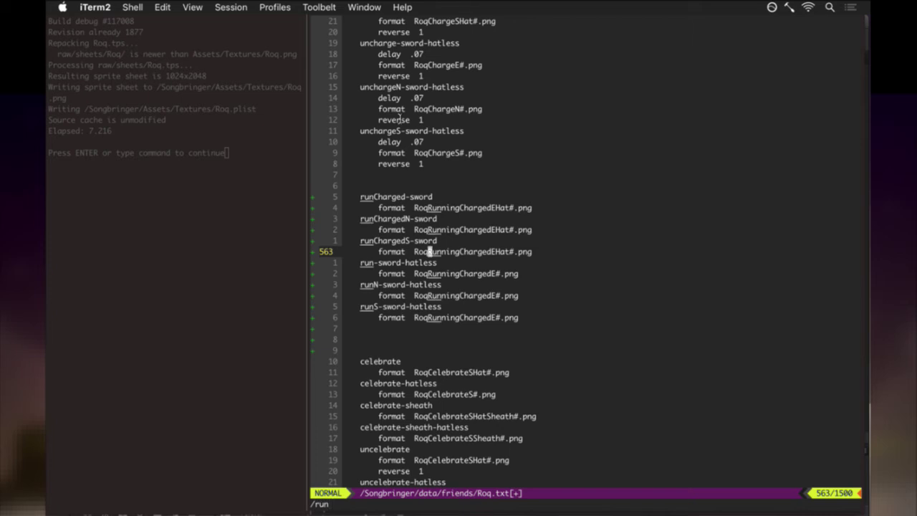
key("Return")
key(".")
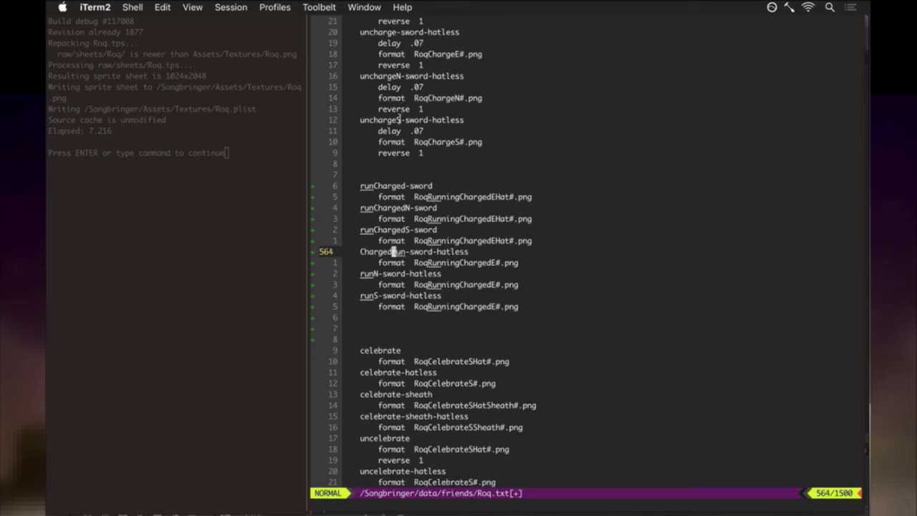
key("u")
Rename the run-sword-hatless entry to runCharged-sword-hatless.
key("l")
key("l")
key("l")
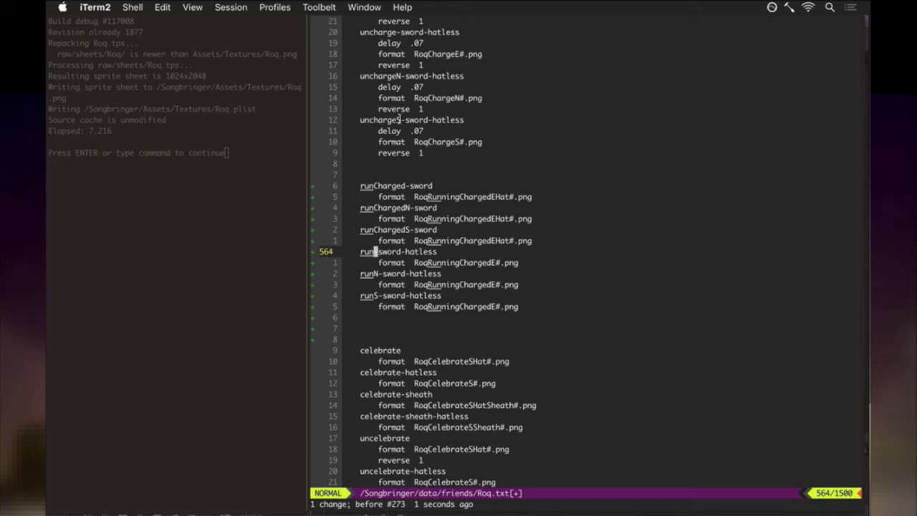
key("k")
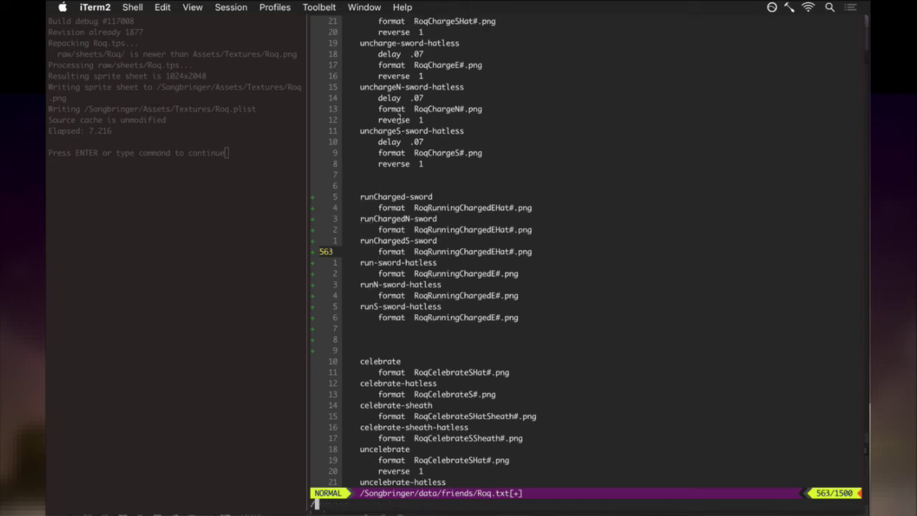
key("n")
key(".")
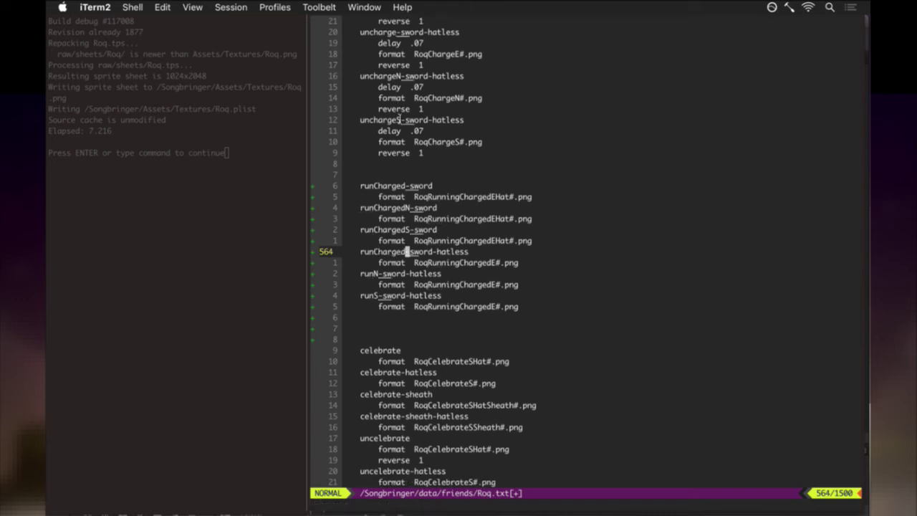
Rename the runN-sword-hatless and runS-sword-hatless entries to runChargedN-sword-hatless and runChargedS-sword-hatless.
key("n")
key(".")
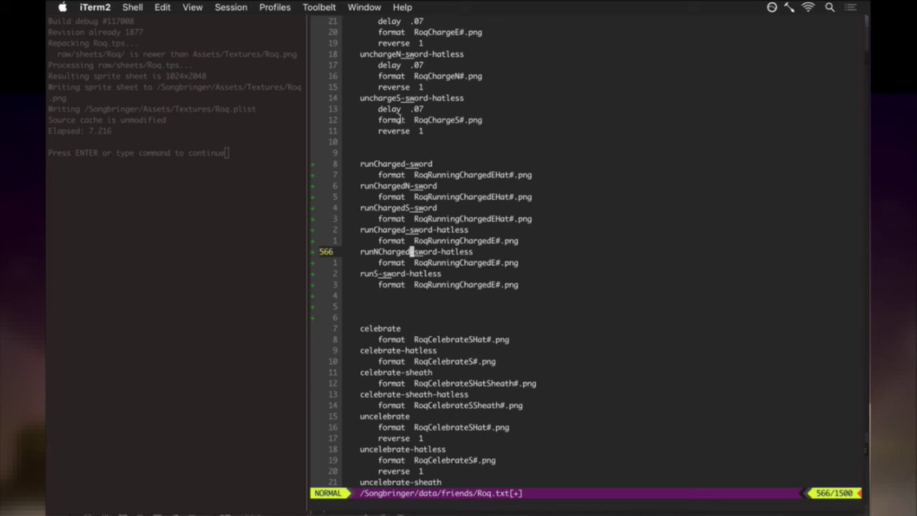
key("u")
key("h")
key(".")
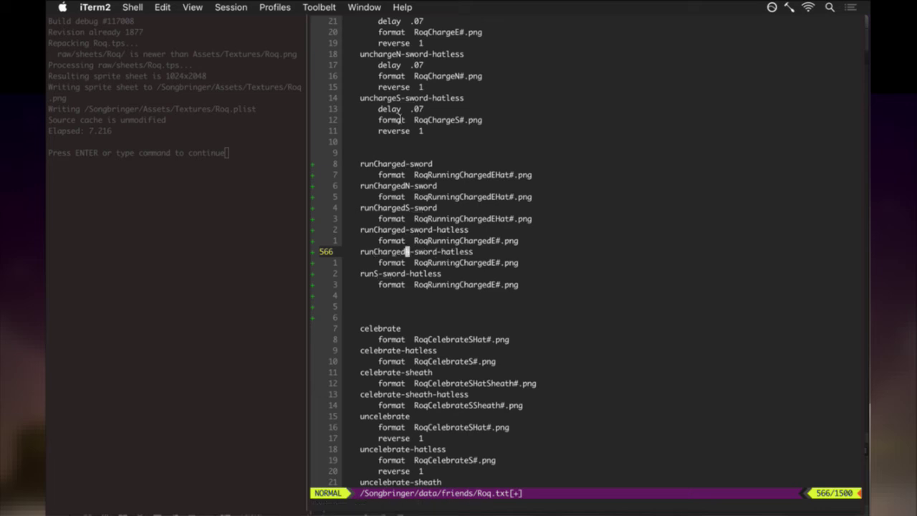
key("n")
key("h")
key("h")
key("h")
key("l")
key("l")
key(".")
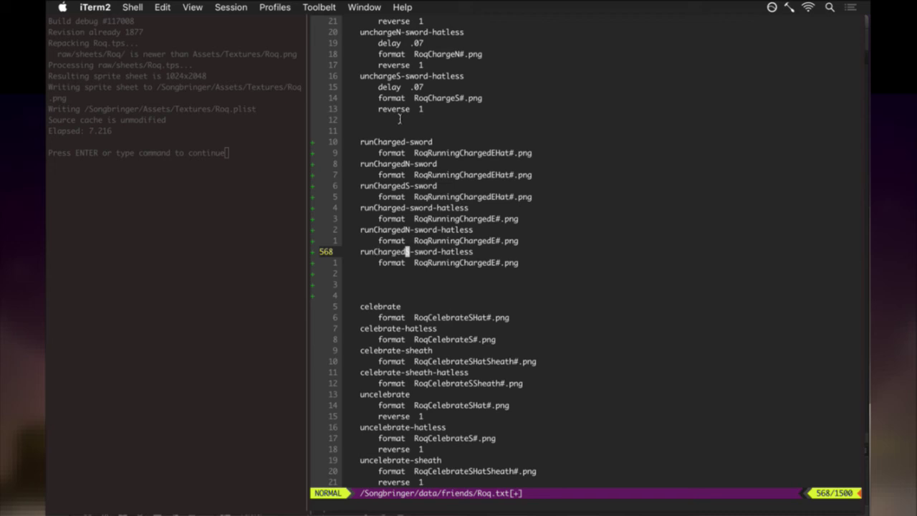
Save Roq.txt with the renamed charged running entries.
key("k")
key("k")
key("k")
key("k")
key("k")
key("k")
key("k")
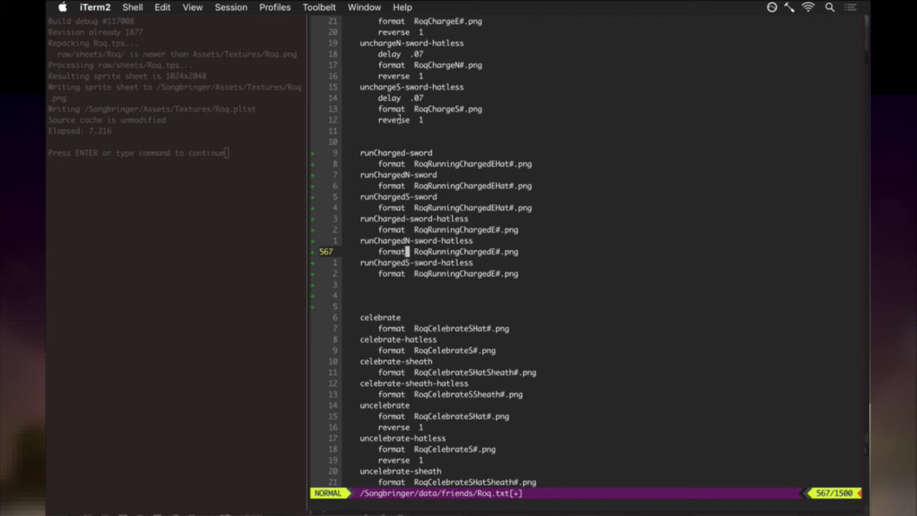
type(":w")
key("Return")
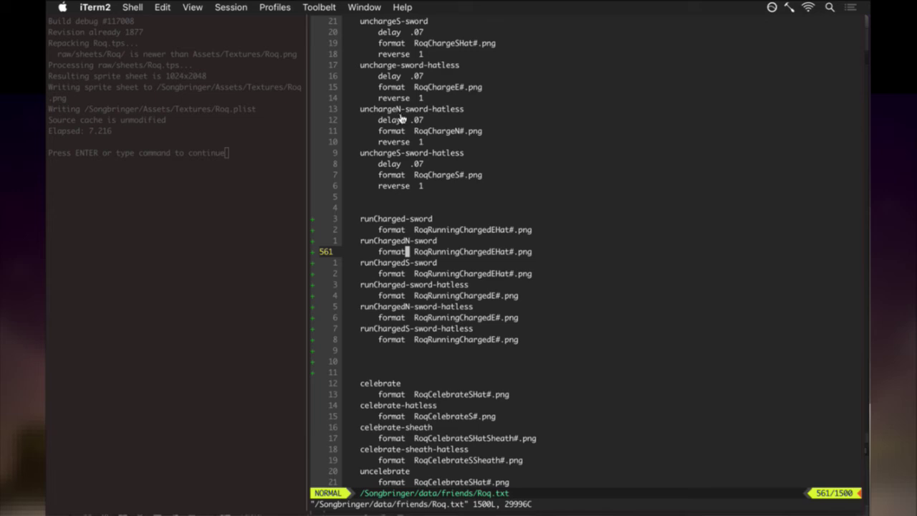
key("super+Tab")
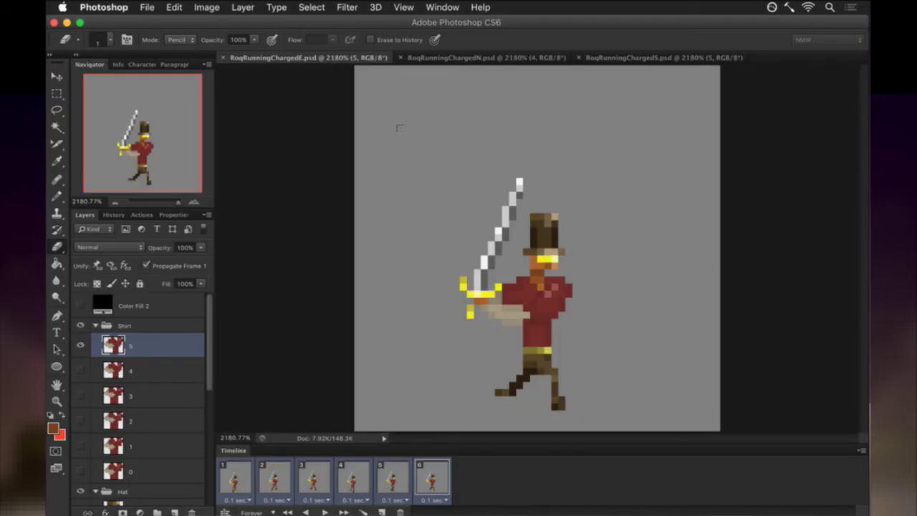
key("super+Tab")
type(":up")
key("Return")
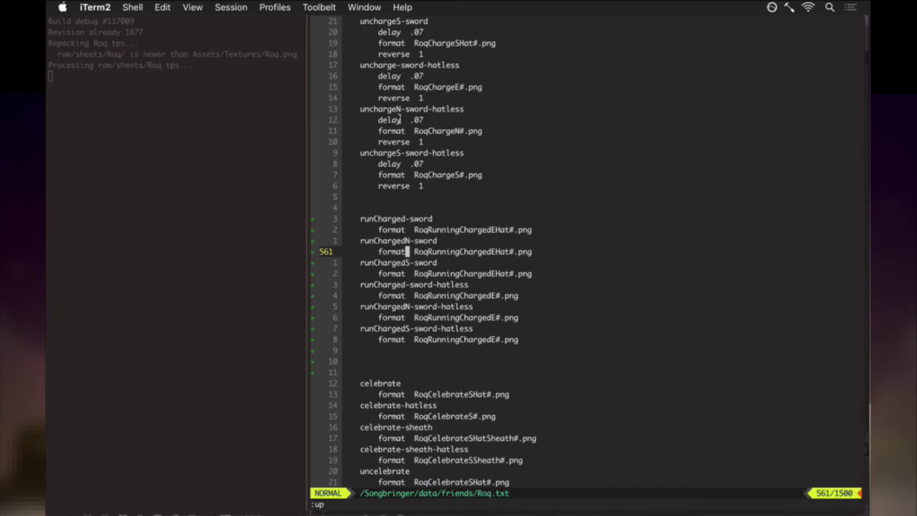
Clear the search highlighting, open MoveSystem.cpp through the tag search, and look through the start of the file.
type(":noh")
key("Return")
key("backslash")
key("t")
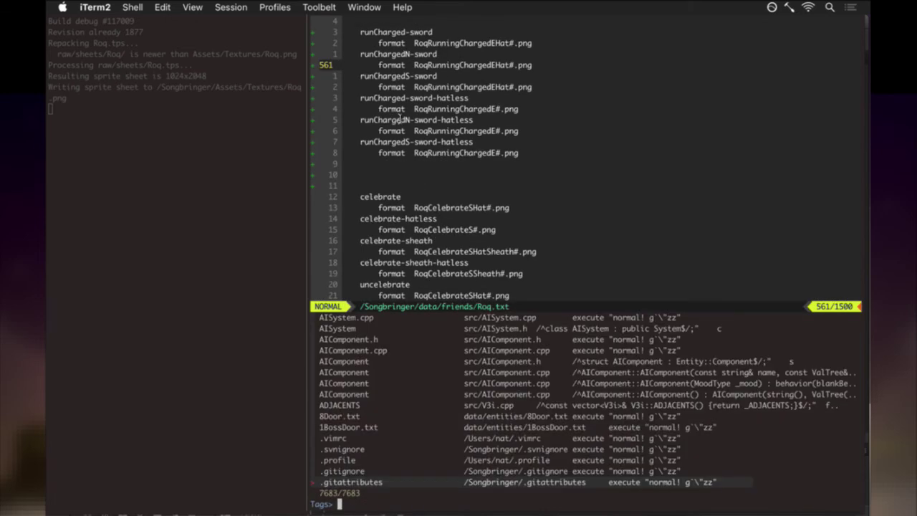
type("movesy")
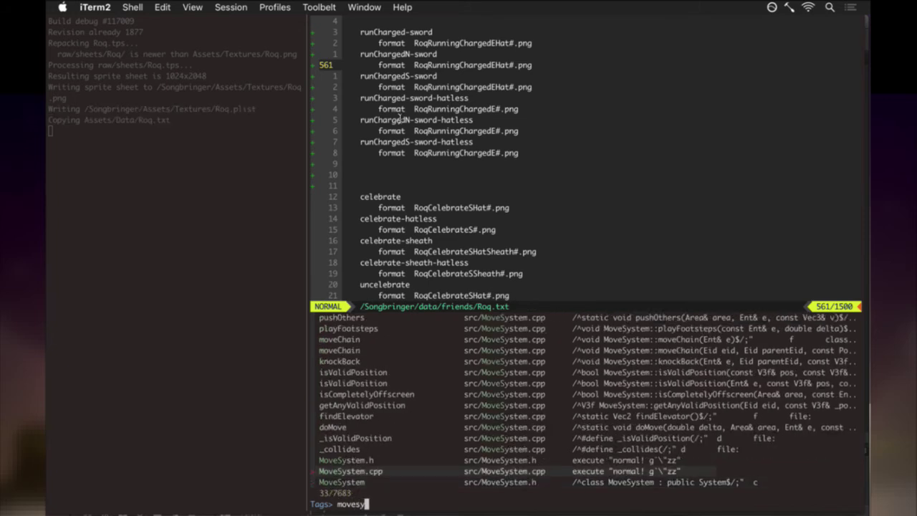
key("Return")
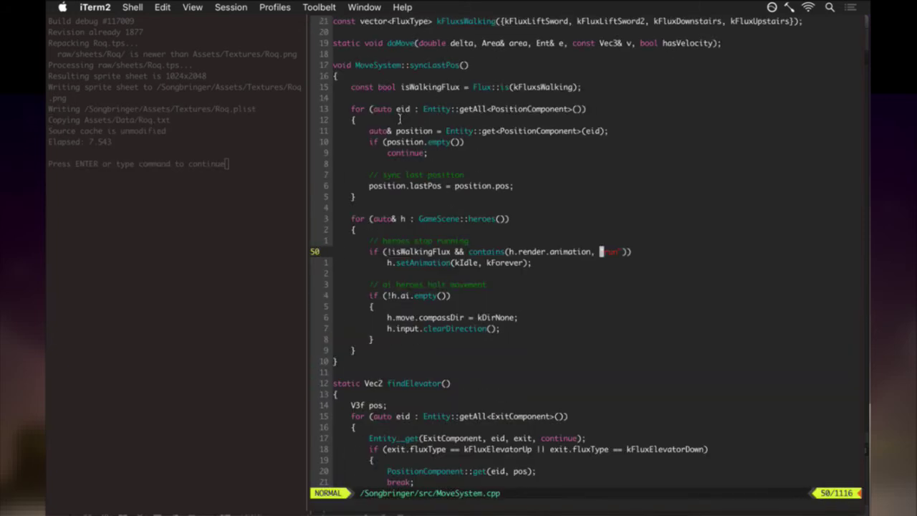
key("ctrl+u")
key("ctrl+u")
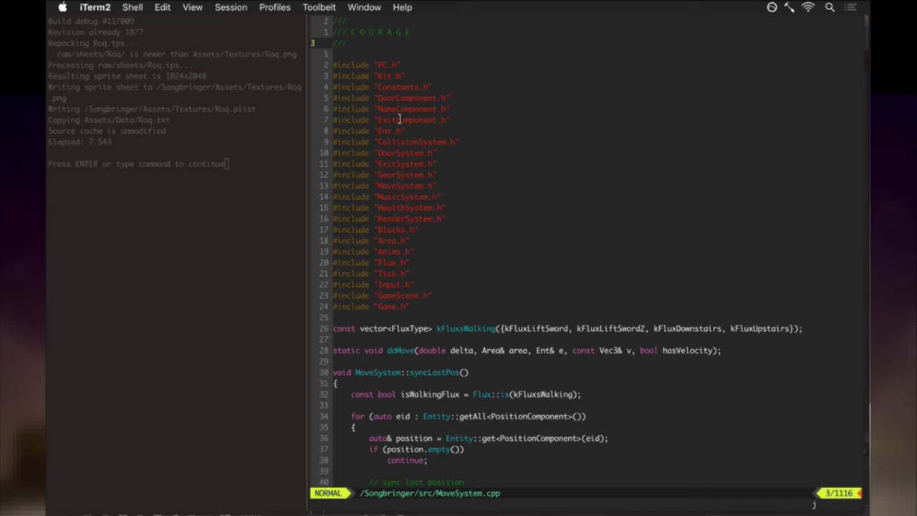
scroll(399, 120, "down", 5)
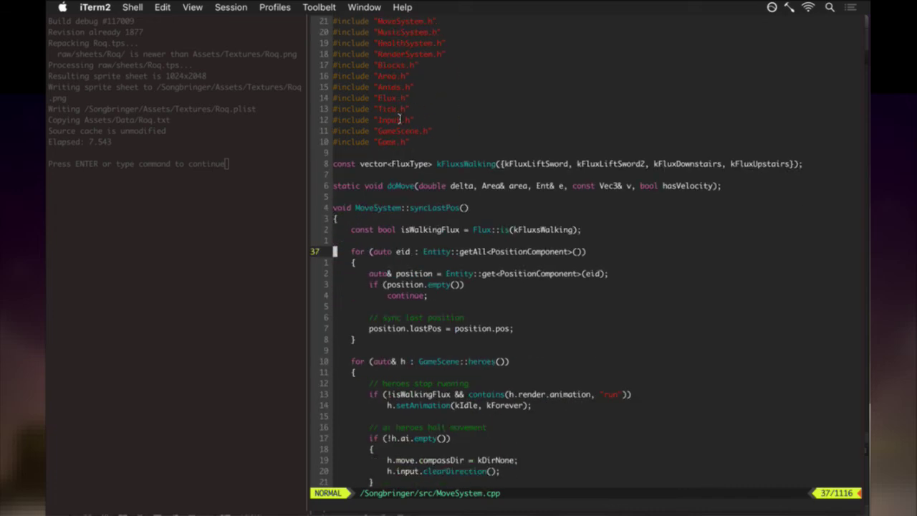
Open RenderSystem.cpp through the tag search and locate the kStringRun constant defined as "run".
key("ctrl+6")
key("ctrl+t")
type("rensys")
key("Return")
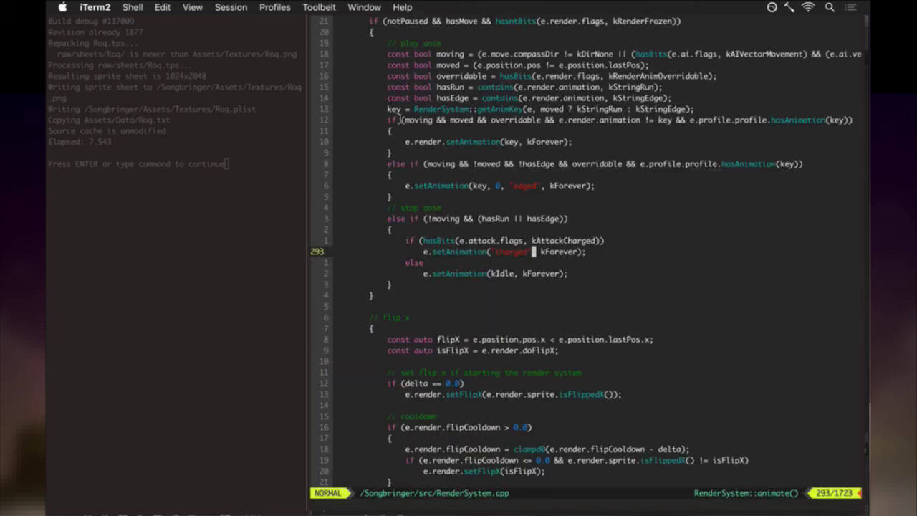
key("g")
key("g")
type("/\"run")
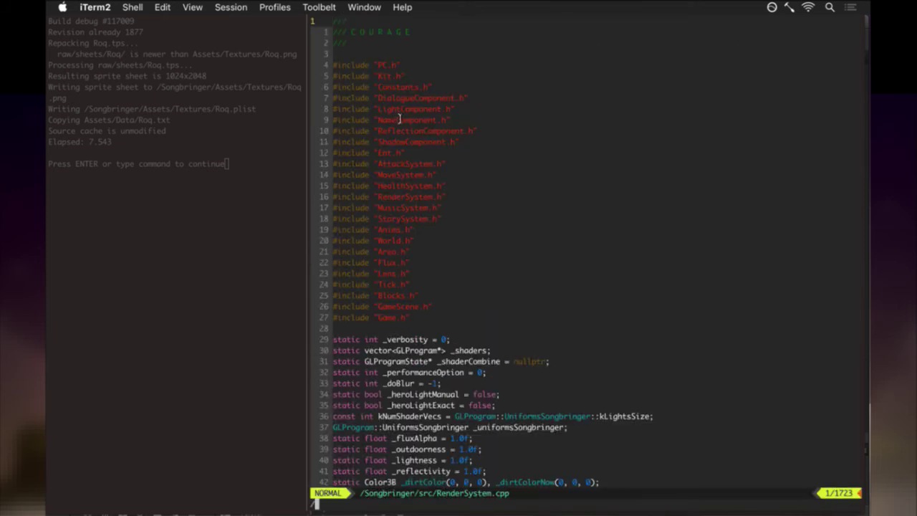
key("Return")
type(":noh")
key("Return")
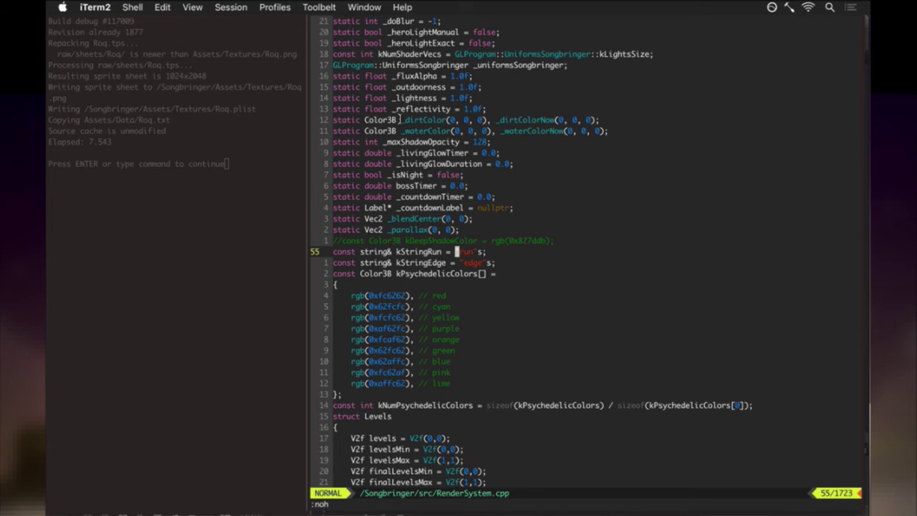
Duplicate the kStringRun constant line and name the copy kStringRunCharged.
key("y")
key("y")
key("p")
key("f")
key("R")
type("eaCharged")
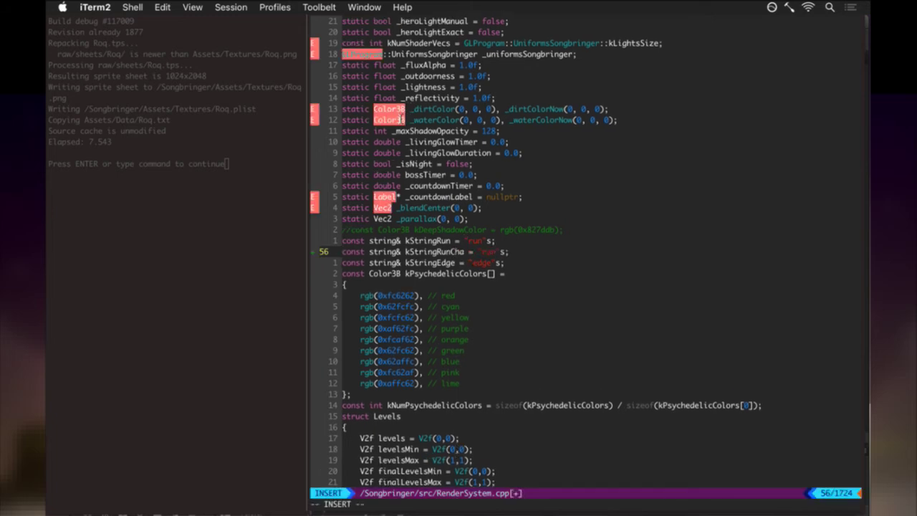
key("Escape")
Set the kStringRunCharged constant's string to "runCharged" and save RenderSystem.cpp.
key("f")
key("quotedbl")
type("eaCharged")
key("Escape")
key("r")
type("d:w")
key("Return")
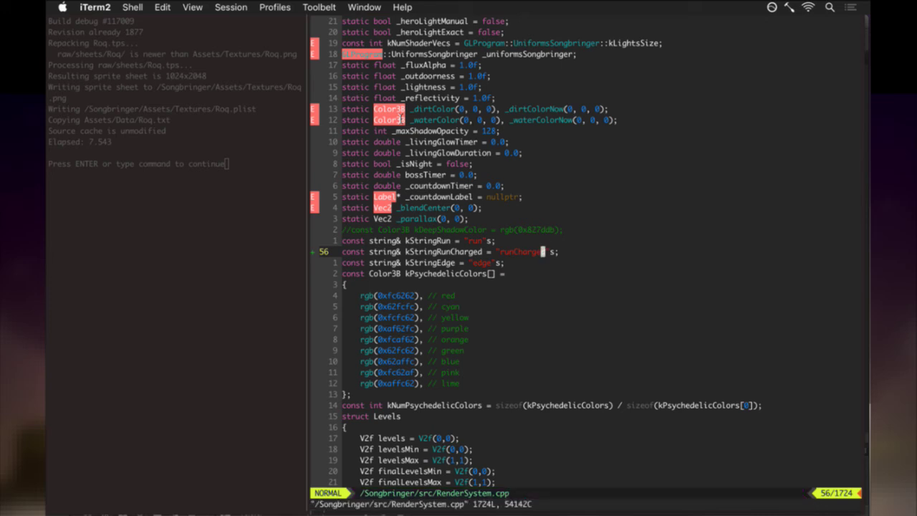
Find the uses of kStringRun in RenderSystem::animate() and examine how the run animation key is chosen.
type("/kStringRun")
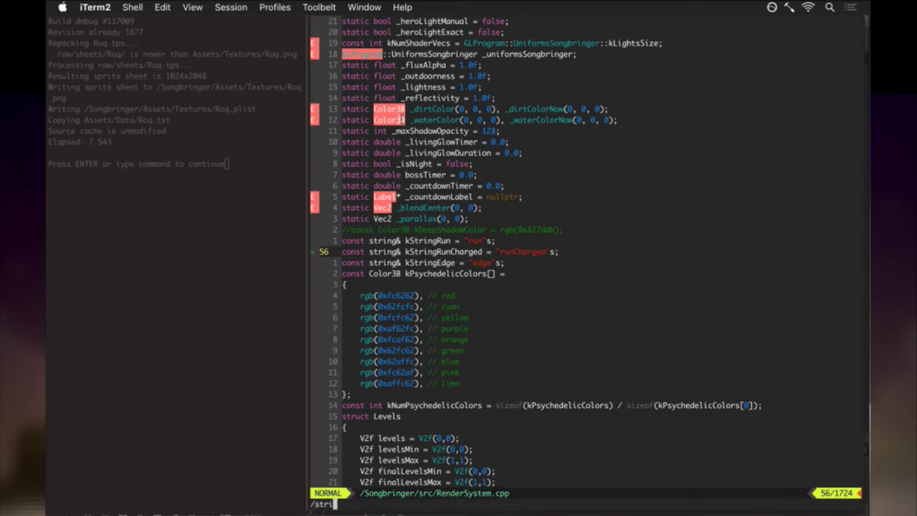
key("Return")
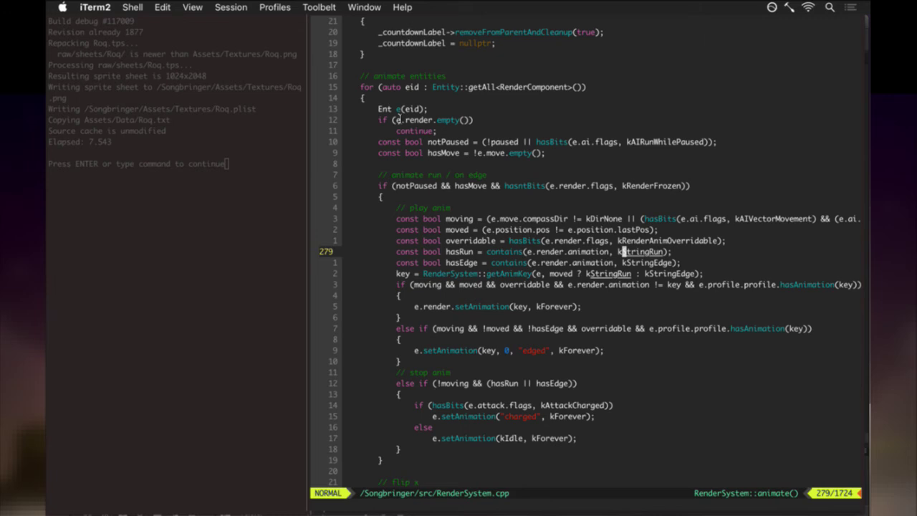
key("j")
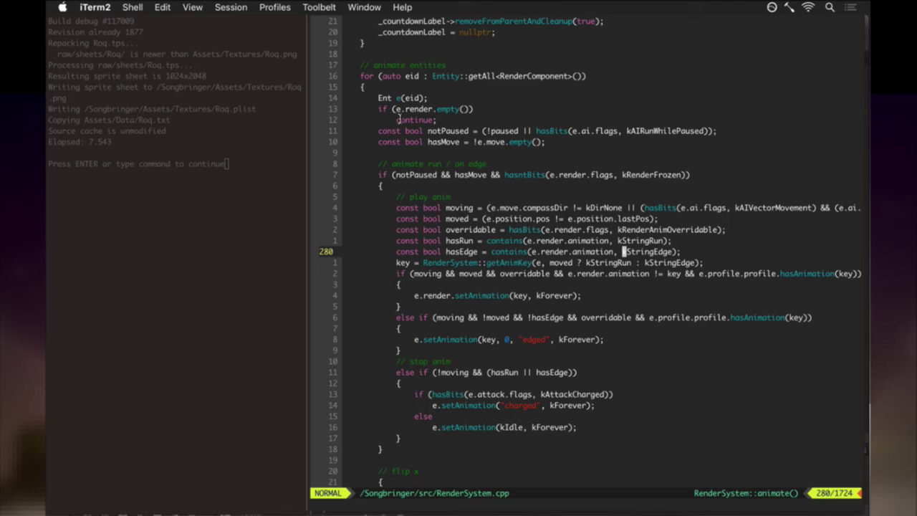
key("j")
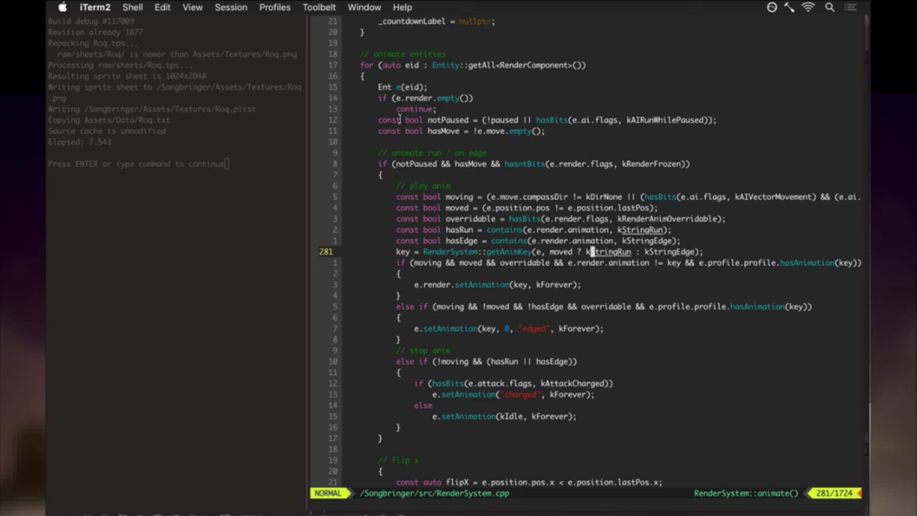
In the stop anim branch of RenderSystem::animate(), replace the kAttackCharged hasBits condition with if (isCharged).
key("j")
key("j")
key("j")
key("j")
key("j")
key("j")
key("j")
key("j")
key("j")
key("j")
key("j")
key("j")
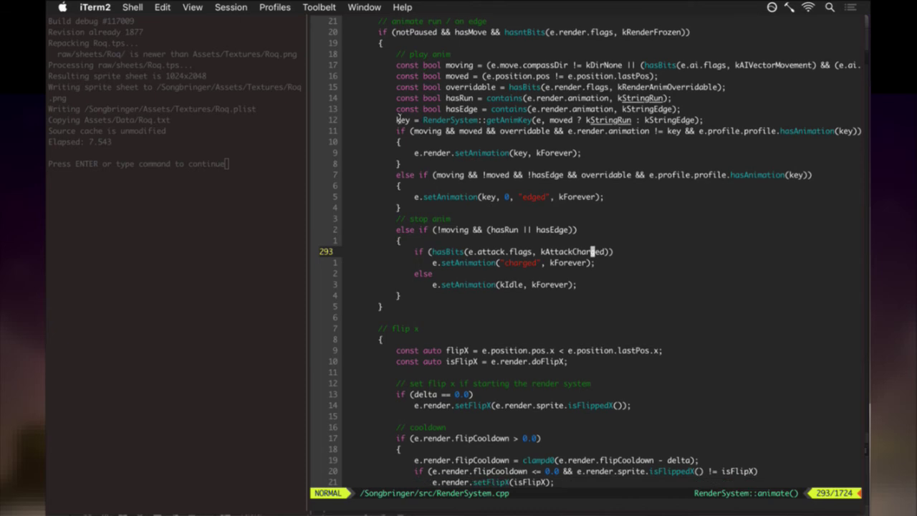
key("c")
key("c")
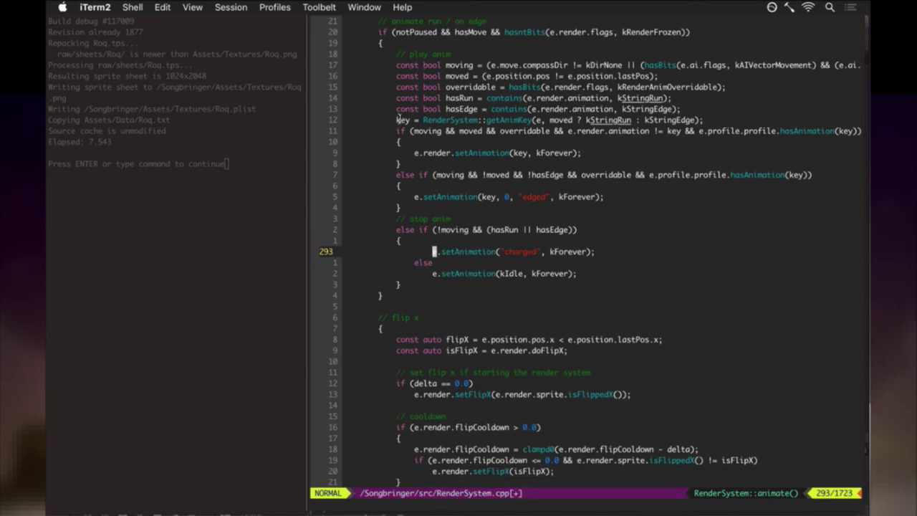
type("if ")
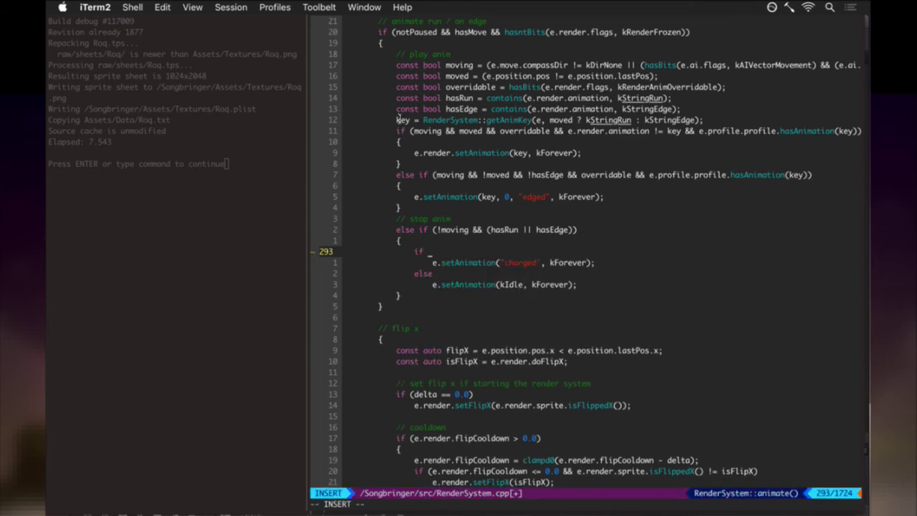
type("(isCharge")
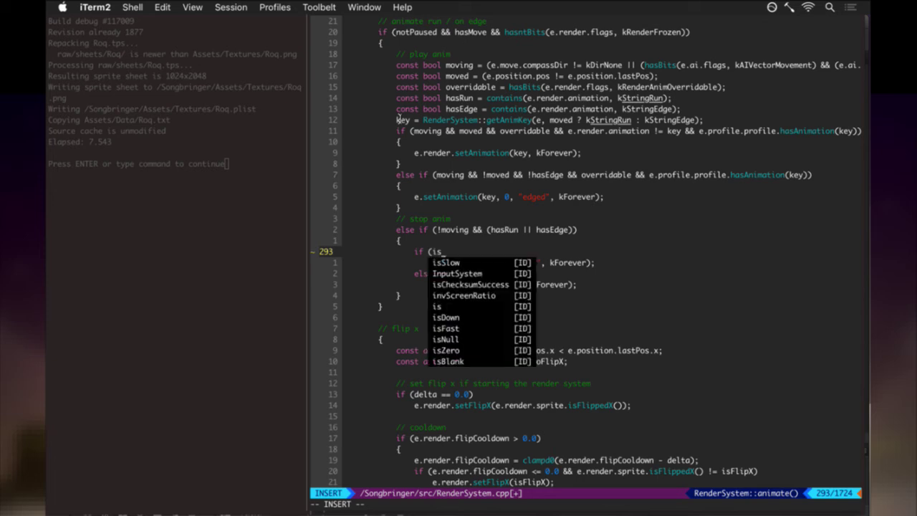
type("d")
key("Escape")
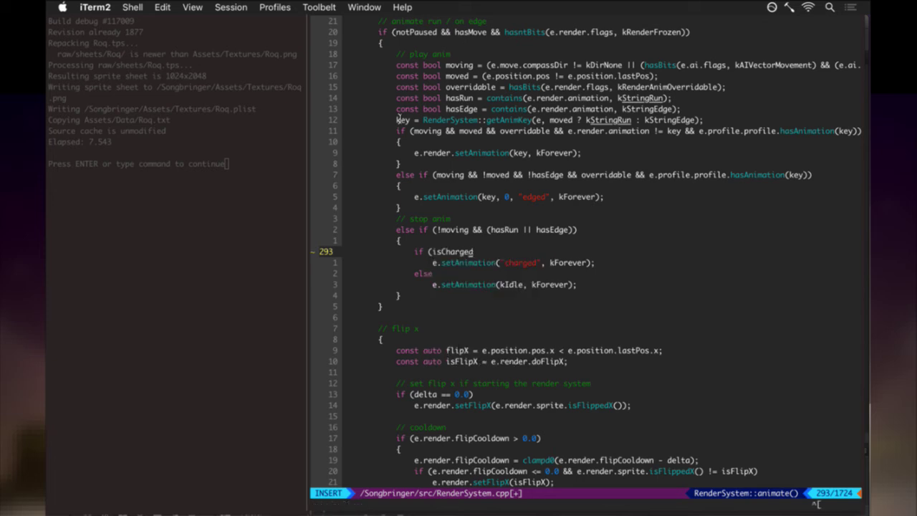
type(")")
key("Escape")
Declare const bool isCharged = hasBits(e.attack.flags, kAttackCharged); below the hasEdge declaration and save RenderSystem.cpp.
key("k")
key("k")
key("k")
key("k")
key("k")
key("k")
key("k")
key("k")
key("k")
key("k")
key("k")
key("k")
key("k")
key("p")
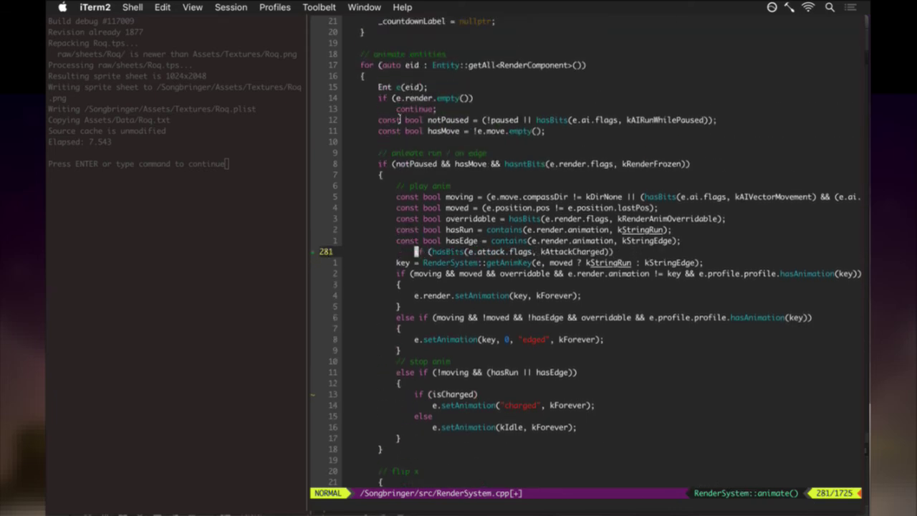
type("Oconst bo")
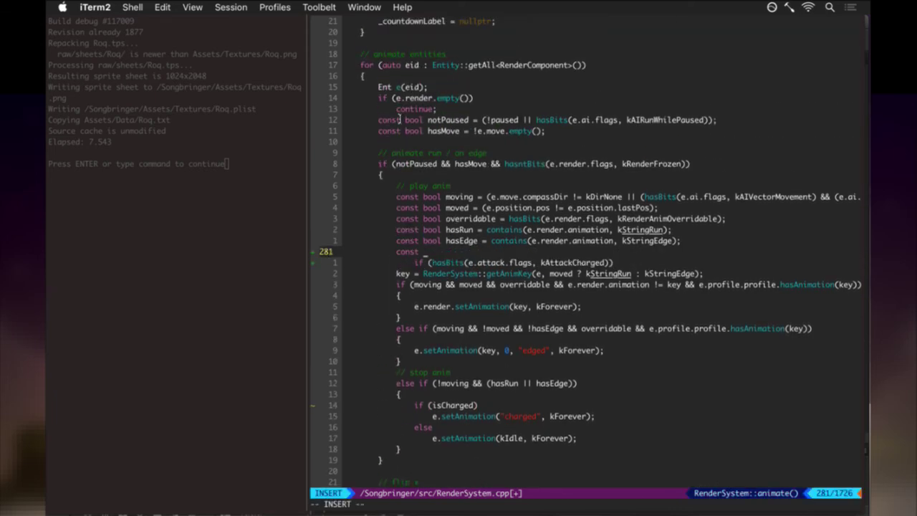
type("ol isCharged")
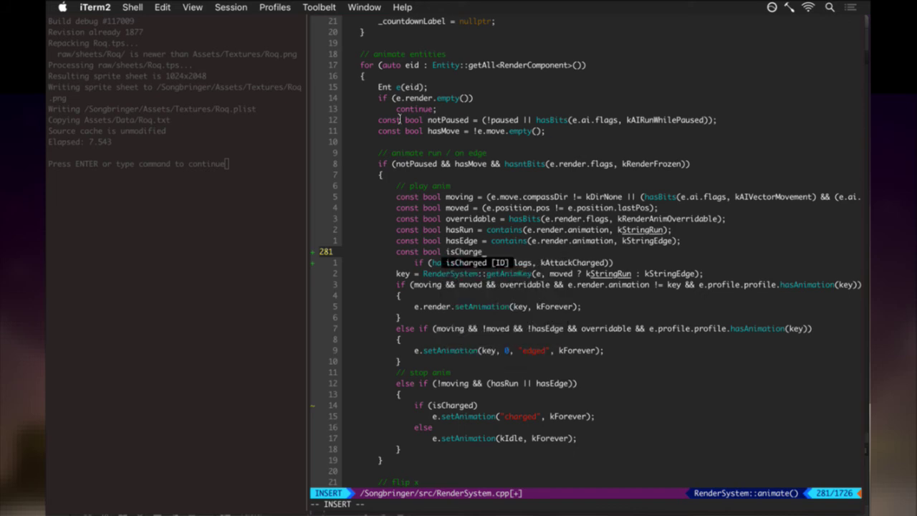
key("Escape")
key("shift+j")
type("i =")
key("Delete")
key("Delete")
key("Delete")
key("Delete")
key("Escape")
key("A")
key("BackSpace")
type(";")
key("ctrl+s")
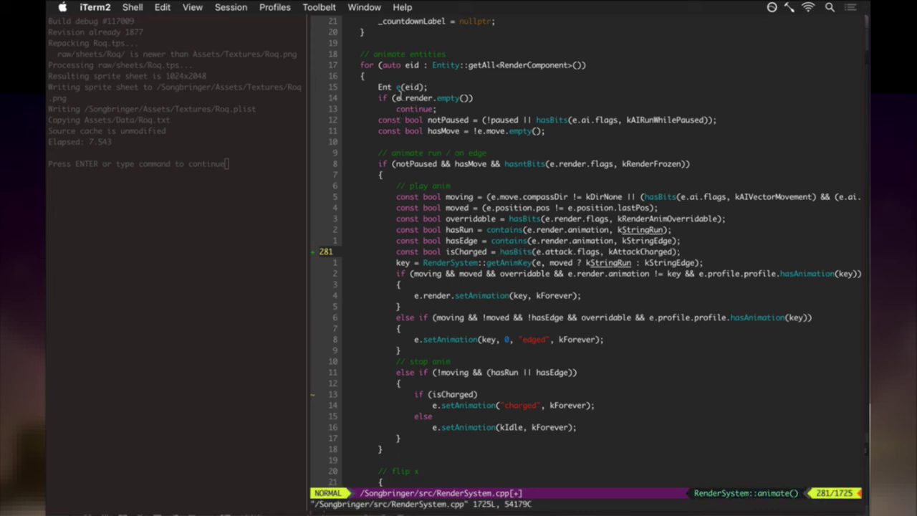
key("Escape")
key("h")
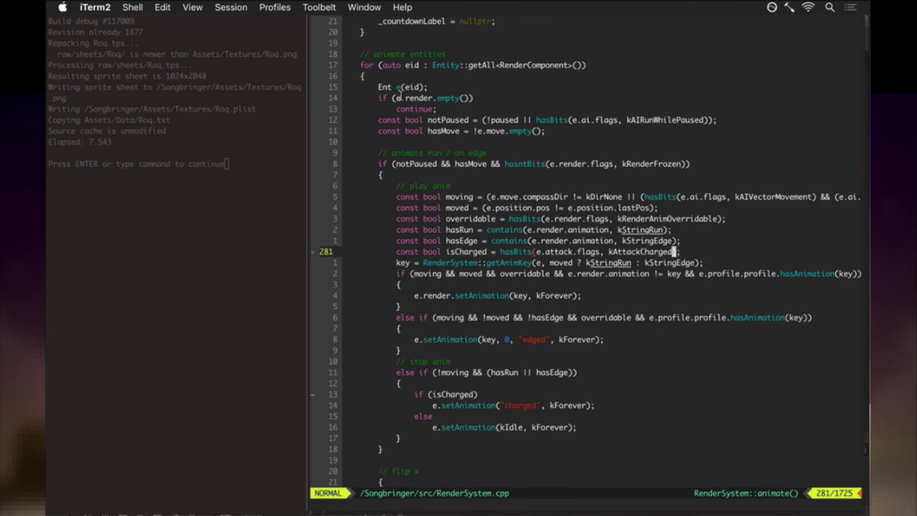
In the getAnimKey call, replace kStringRun with (charged ? kStringRunCharged : kStringRun) and save the file.
key("b")
key("b")
key("h")
key("h")
key("h")
key("j")
key("j")
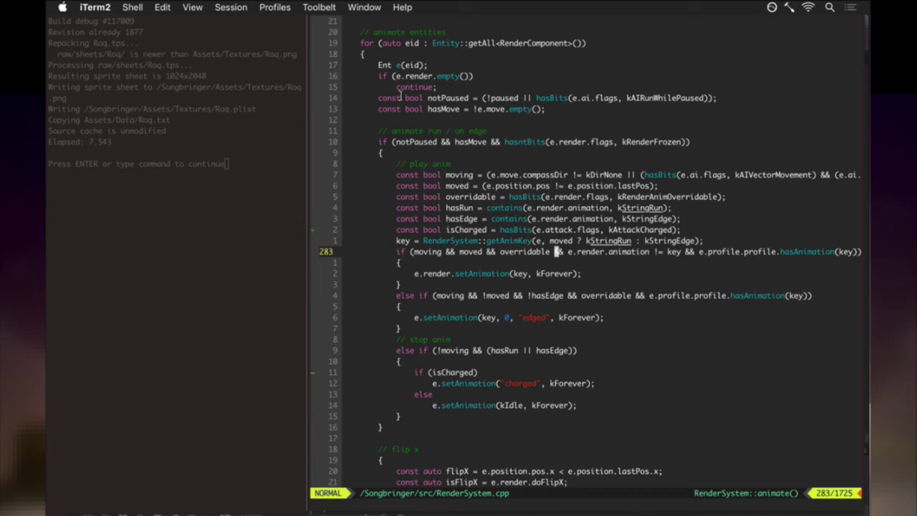
key("k")
key("k")
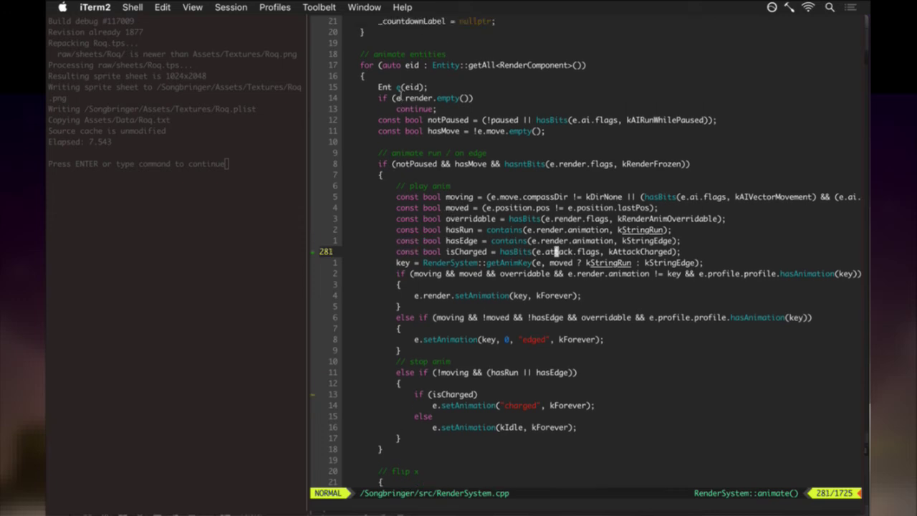
key("b")
key("b")
key("b")
key("b")
key("h")
key("h")
key("h")
key("h")
key("h")
key("h")
key("h")
key("h")
key("h")
key("h")
key("h")
key("h")
key("h")
key("h")
key("h")
key("h")
key("h")
key("w")
key("w")
key("w")
key("w")
key("w")
key("w")
key("l")
key("l")
key("j")
key("j")
key("k")
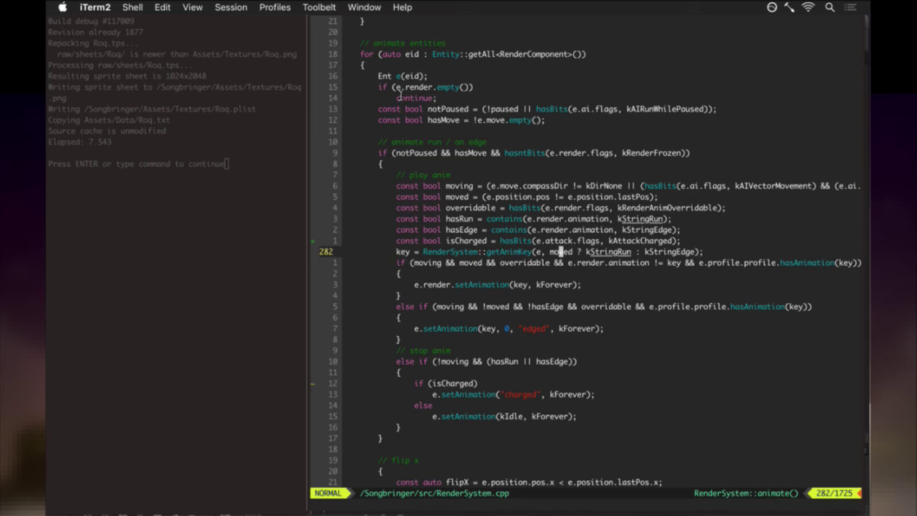
key("w")
key("w")
type("imKey")
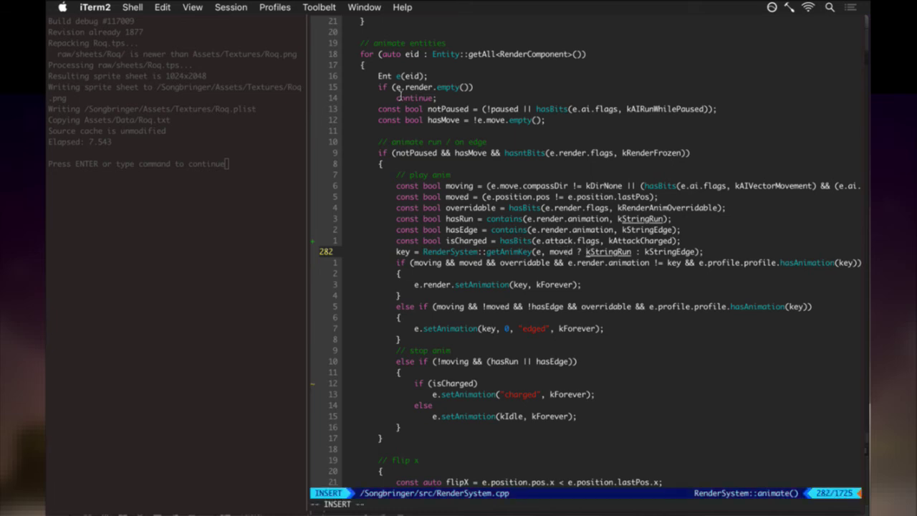
type("(e, moved ? (charged ? ")
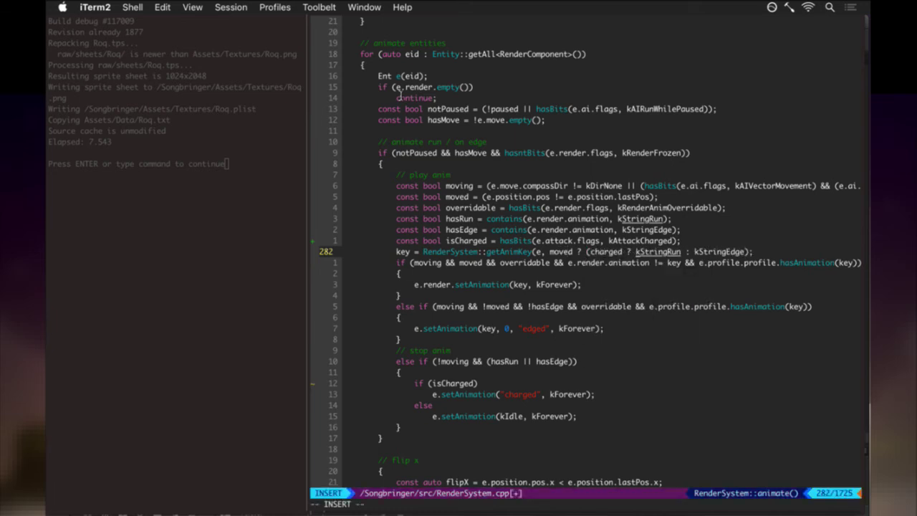
type("kStringR")
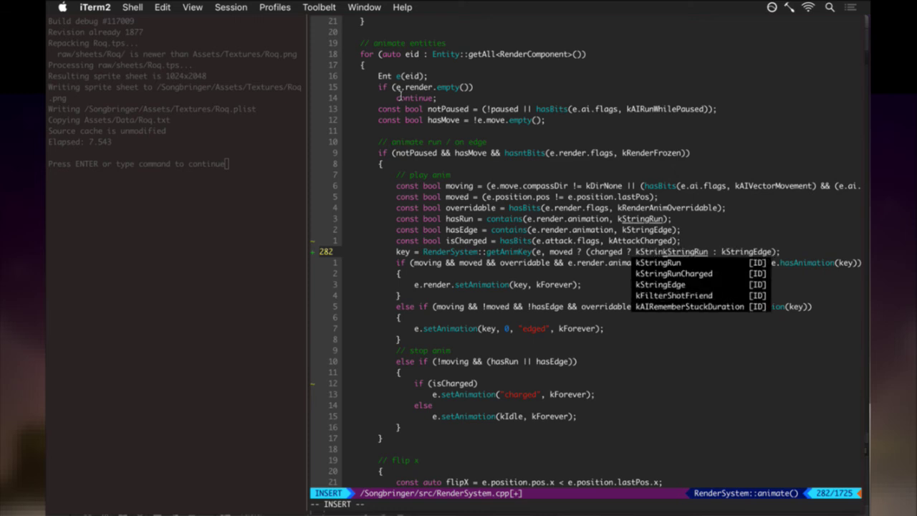
type("unCharged")
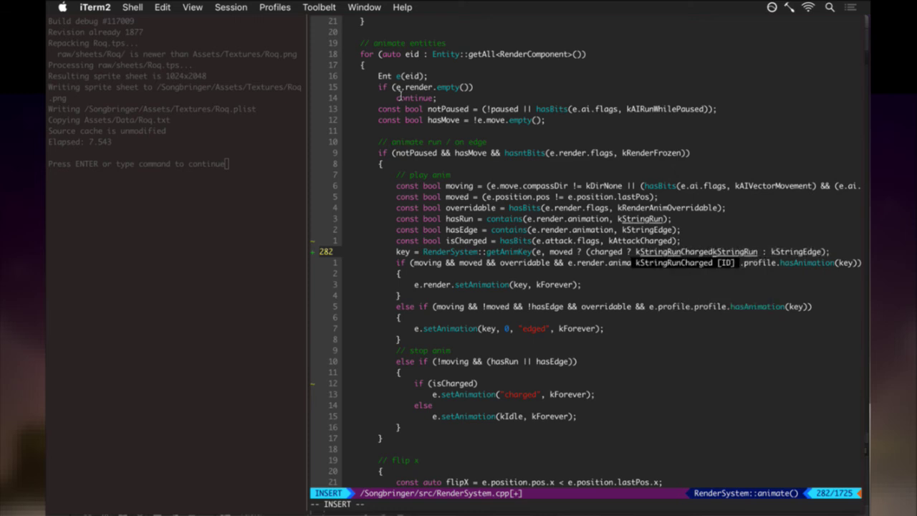
type(" :")
key("Escape")
type("e")
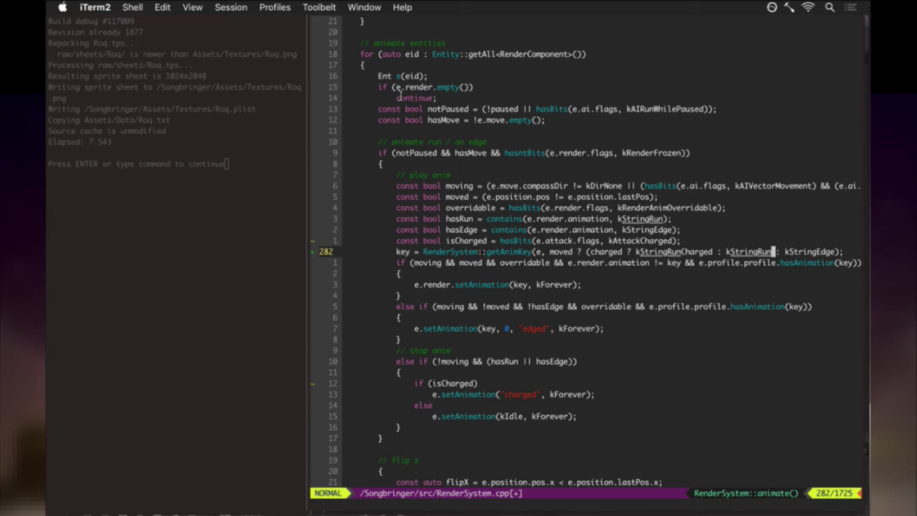
type("a)")
key("Escape")
type(":w")
key("Return")
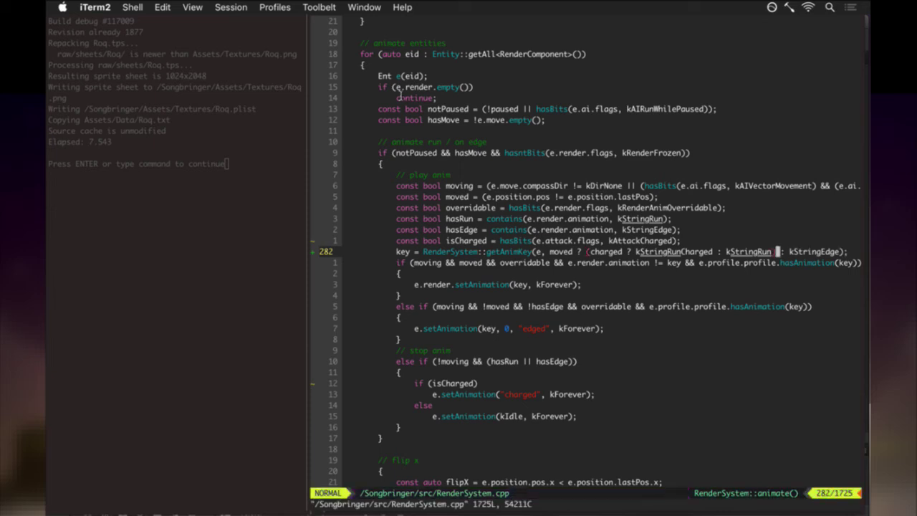
Build and run the debug version of Songbringer.
key("j")
key("j")
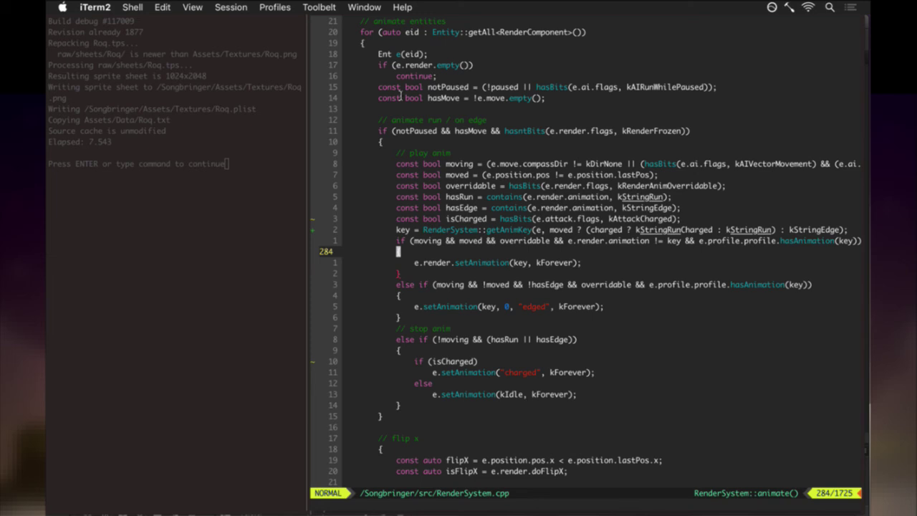
key("F5")
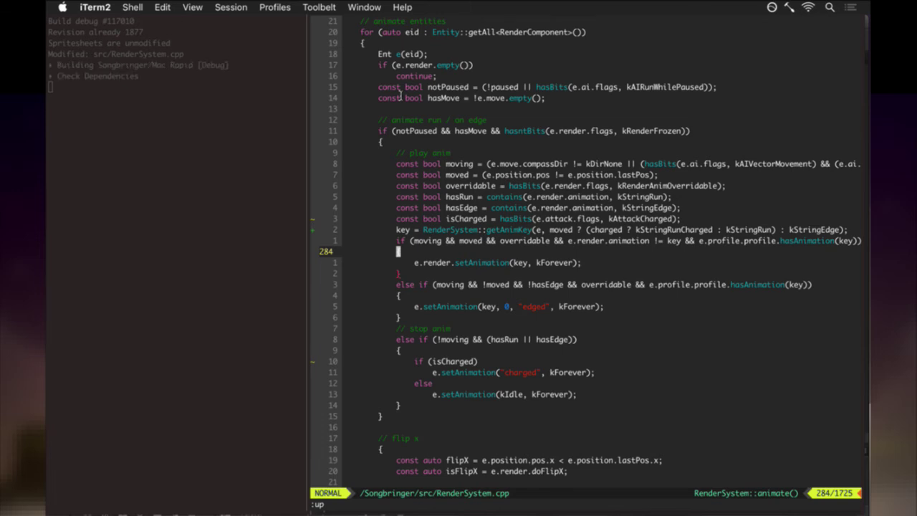
Switch to Roq.txt and add a delay of 0.2 below the runCharged-sword entry's format line.
type(":bp!")
key("Return")
type(":bn!")
key("Return")
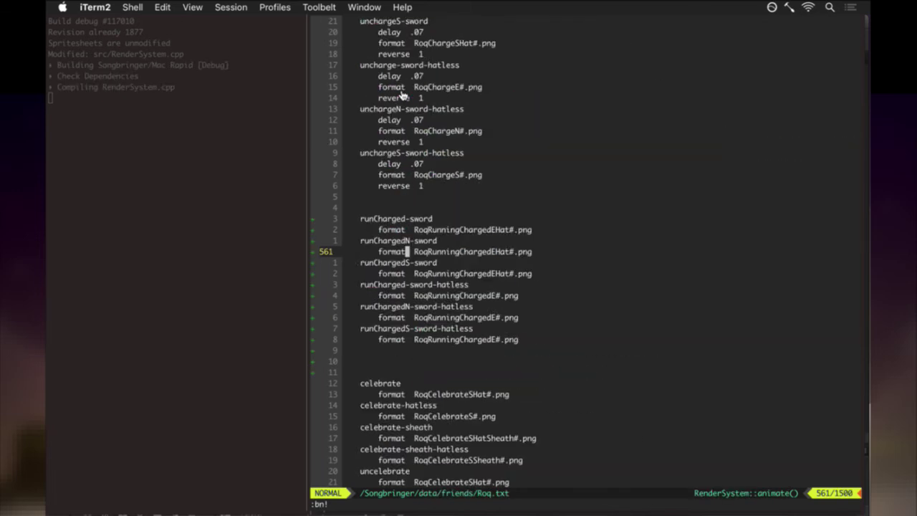
key("k")
key("O")
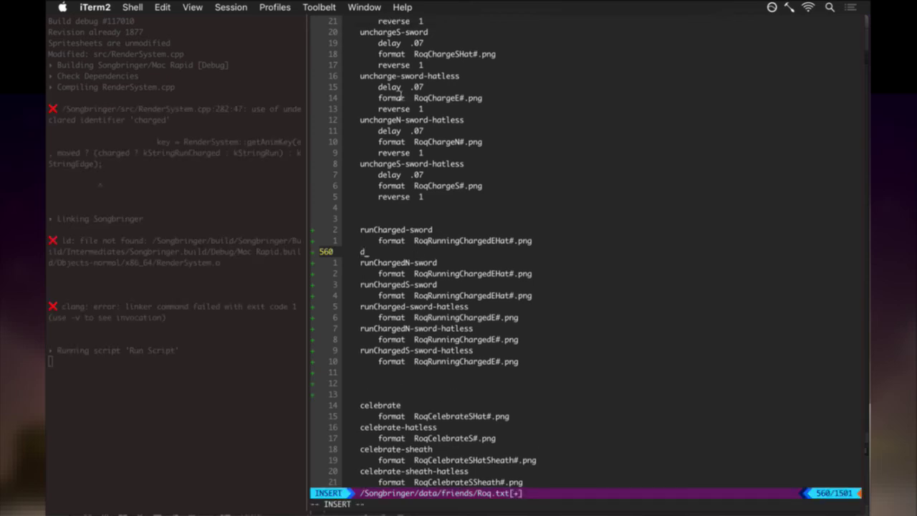
type("delay .")
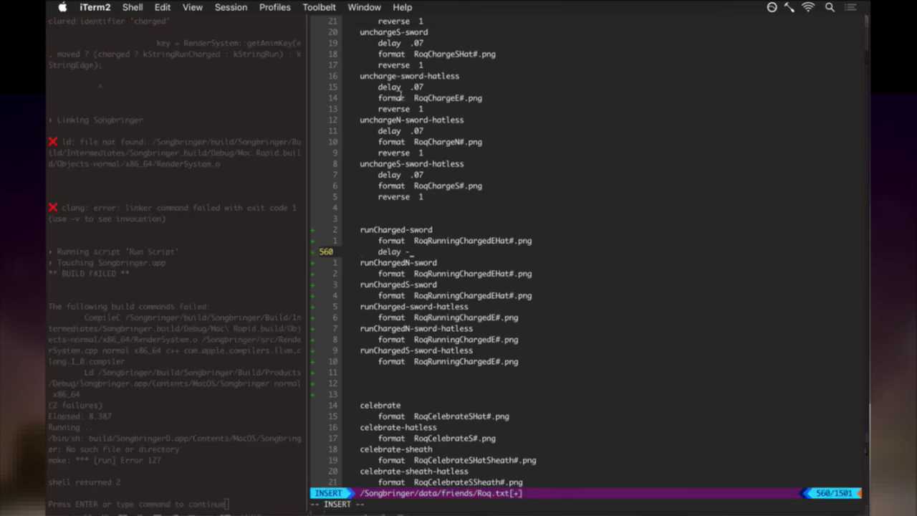
type("0.2")
key("Escape")
Add the 0.2 delay line to the five remaining runCharged sword and hatless entries and save Roq.txt.
key("j")
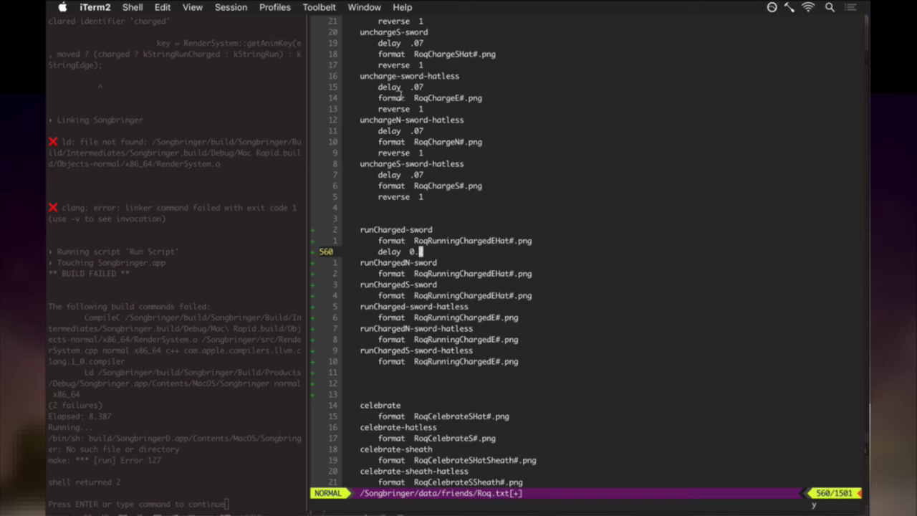
key("j")
key("j")
key("period")
key("j")
key("j")
key("j")
key("period")
key("j")
key("j")
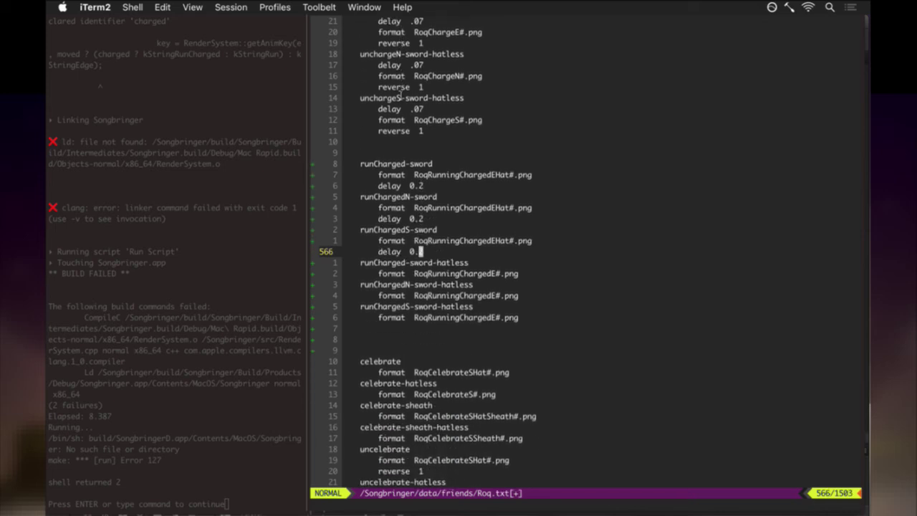
key("period")
key("j")
key("j")
key("period")
key("j")
key("j")
key("period")
scroll(401, 97, "down", 1)
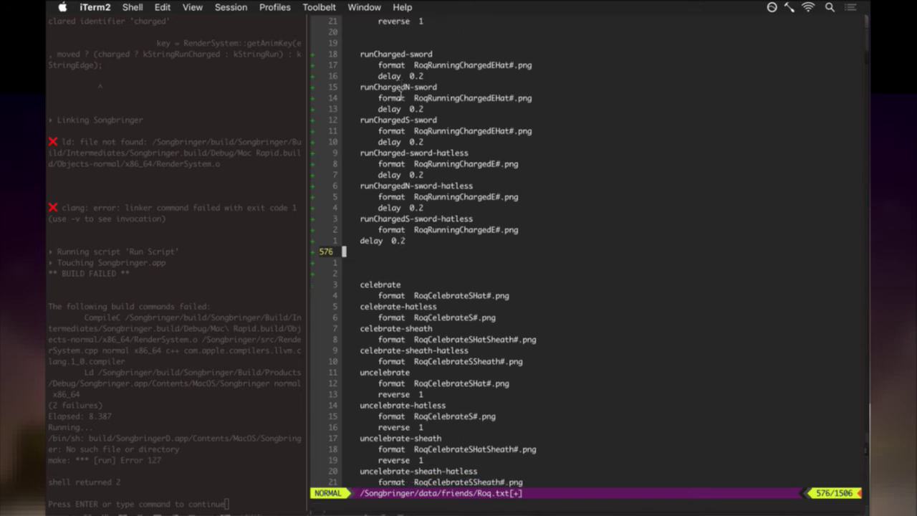
type(":w")
key("Return")
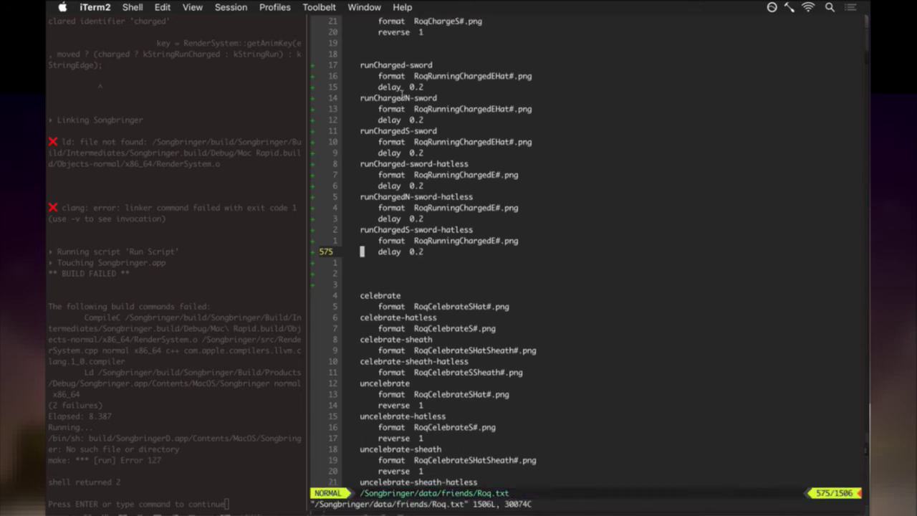
Examine the compile errors for RenderSystem.cpp in the build output.
scroll(186, 201, "up", 3)
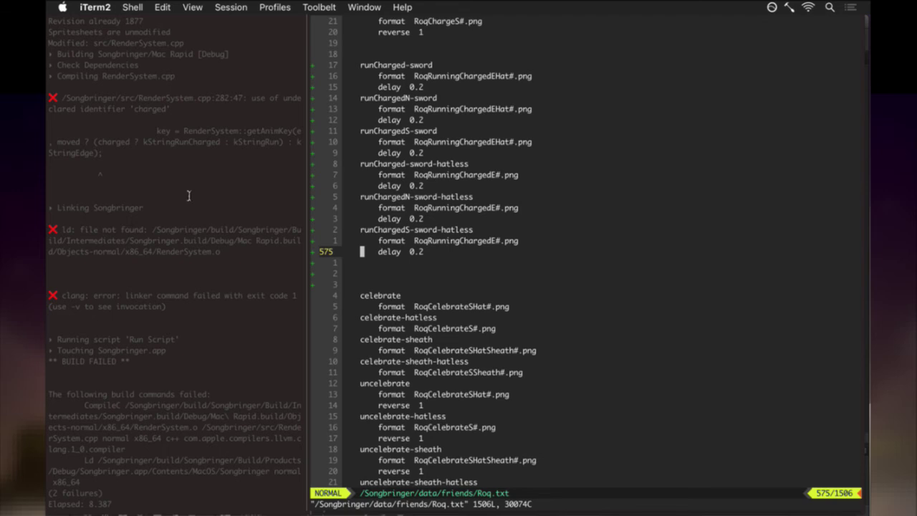
key("super+Tab")
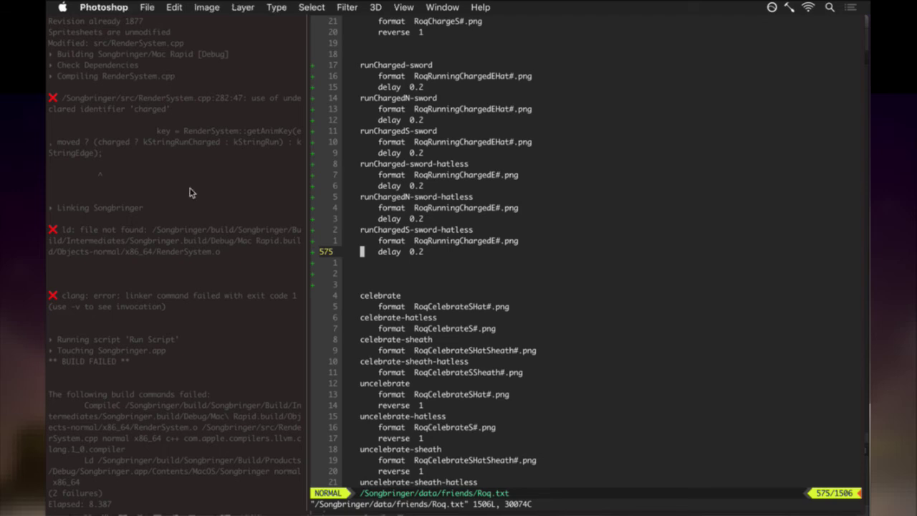
key("super+Tab")
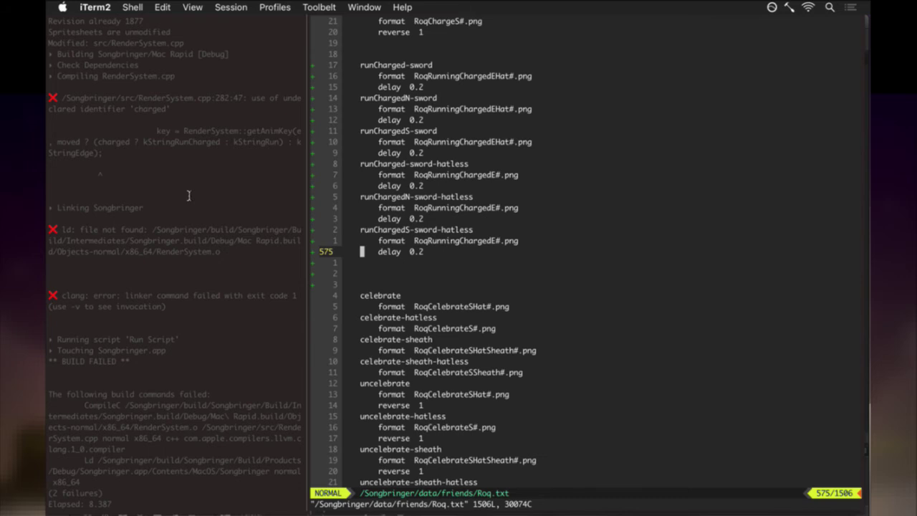
Return to RenderSystem.cpp and go to the charged identifier in the getAnimKey call.
type(":bp!")
key("Return")
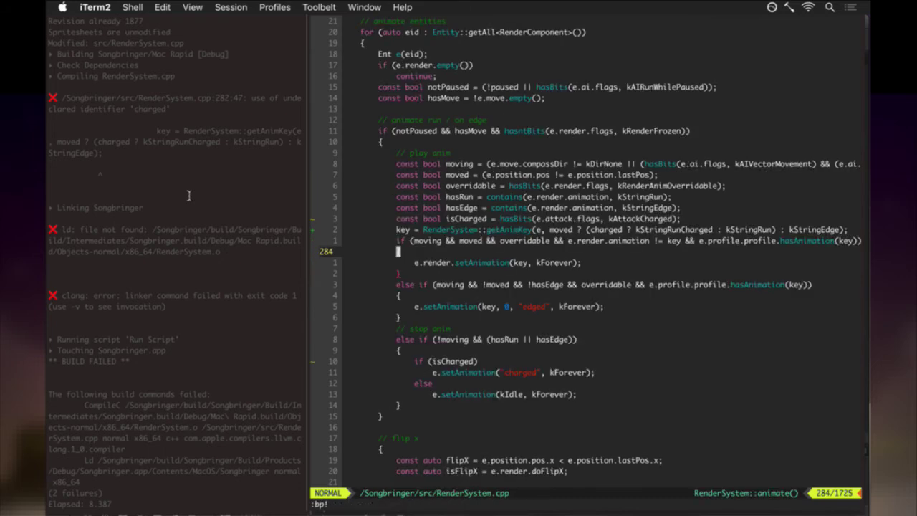
key("k")
key("k")
key("w")
key("w")
key("w")
key("w")
key("w")
key("w")
key("w")
key("w")
key("w")
key("w")
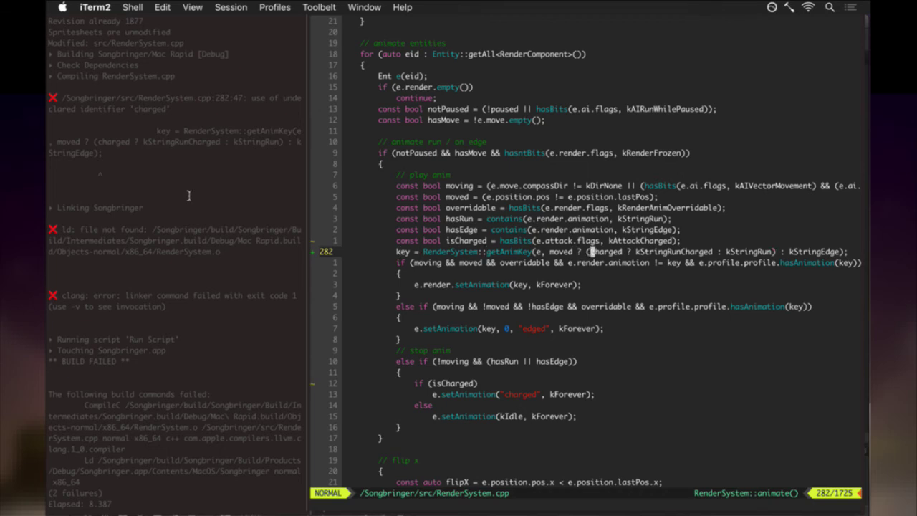
key("c")
key("t")
key("k")
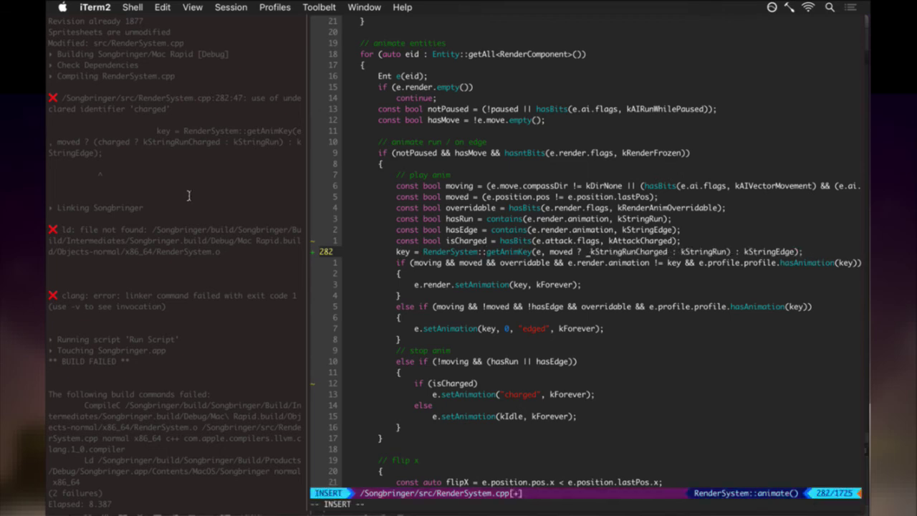
key("Escape")
key("u")
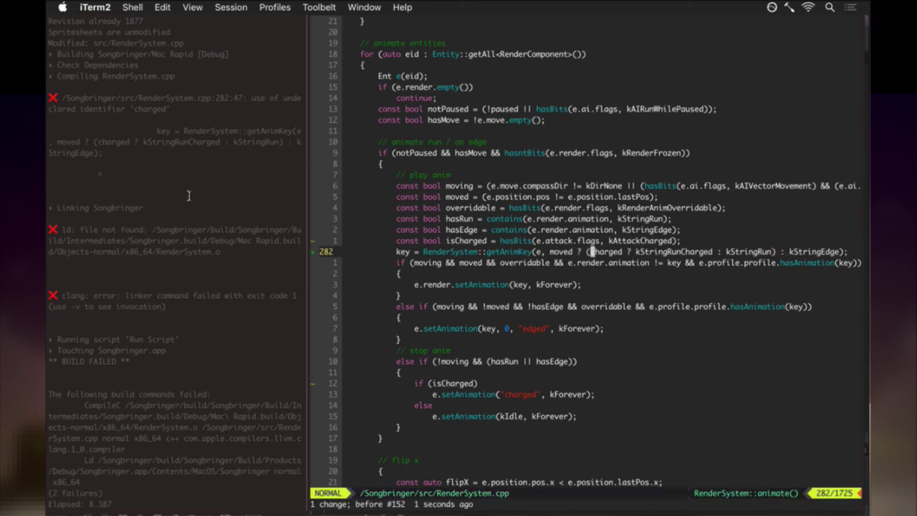
Rename the charged identifier to isCharged in the getAnimKey call and save RenderSystem.cpp.
key("s")
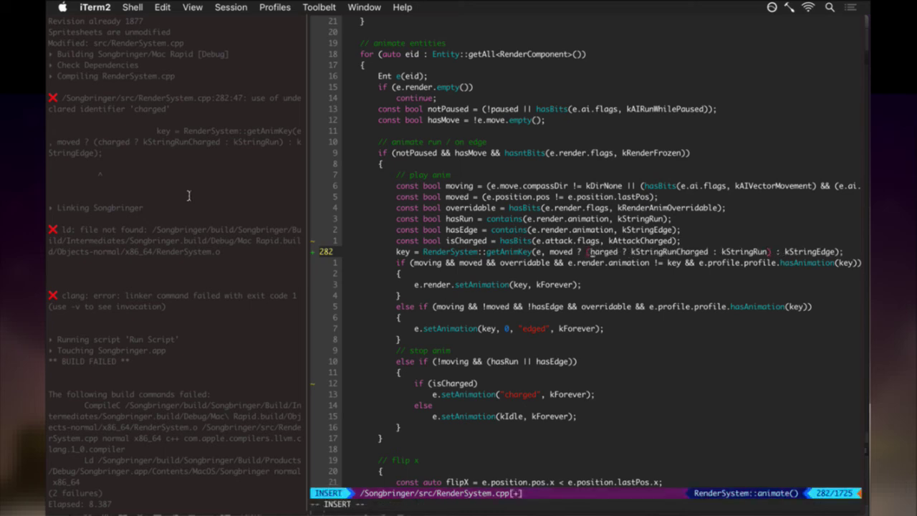
type("isC")
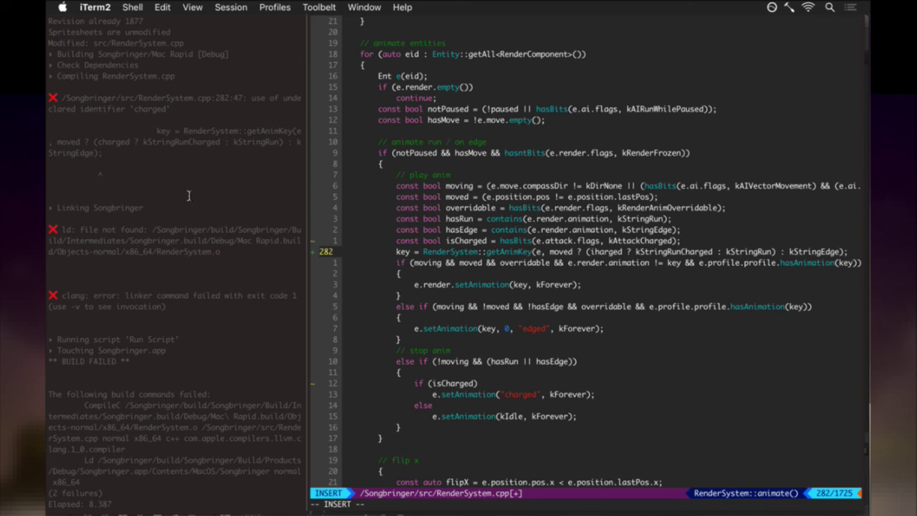
key("Escape")
type(":w")
key("Return")
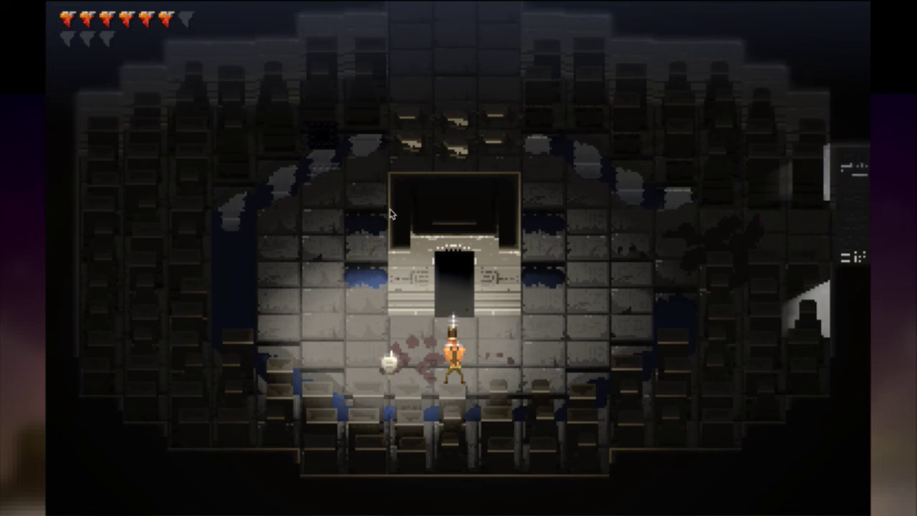
Run Roq back and forth in the game with the sword charged to check the running charged animation, and return to the code.
key("Right")
key("Up")
key("Down")
key("j")
key("Left")
key("Left")
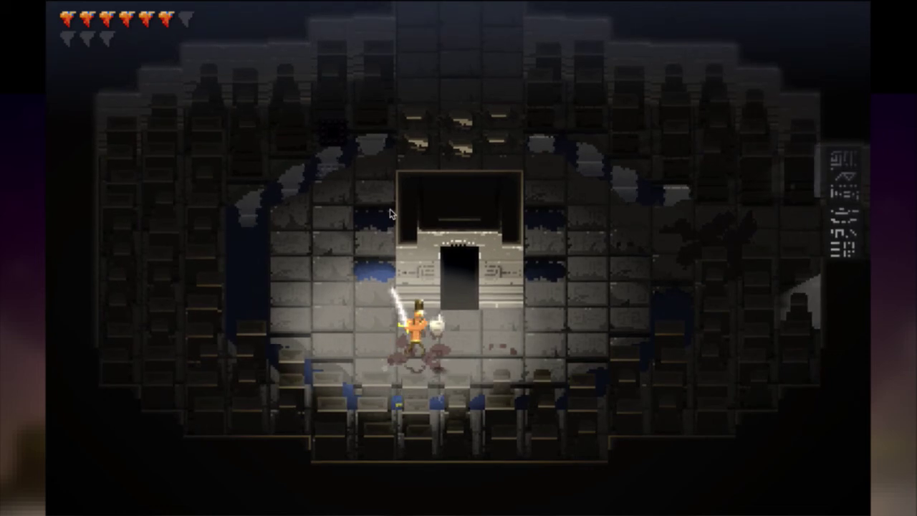
key("Right")
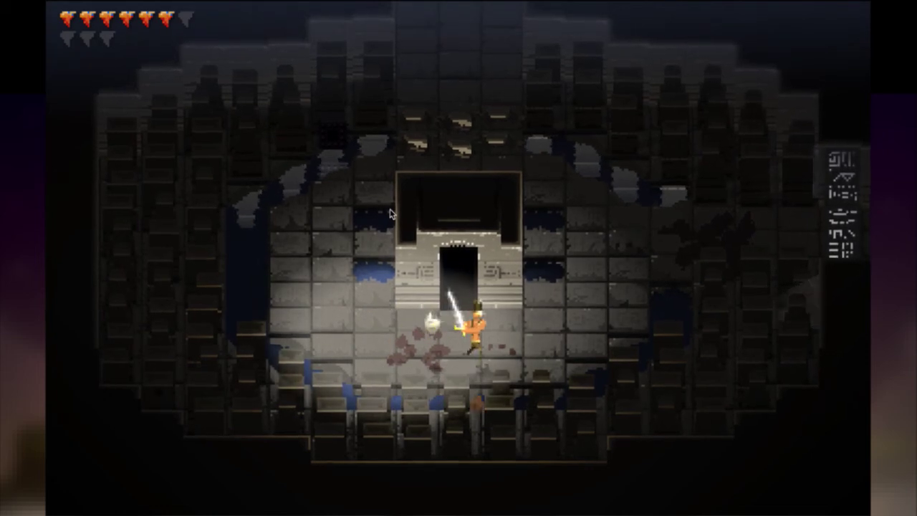
key("Right")
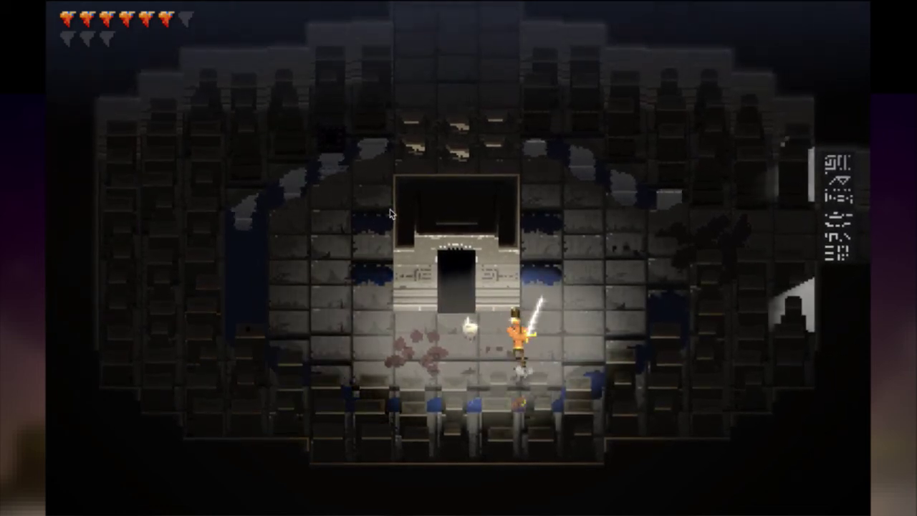
key("Left")
key("Left")
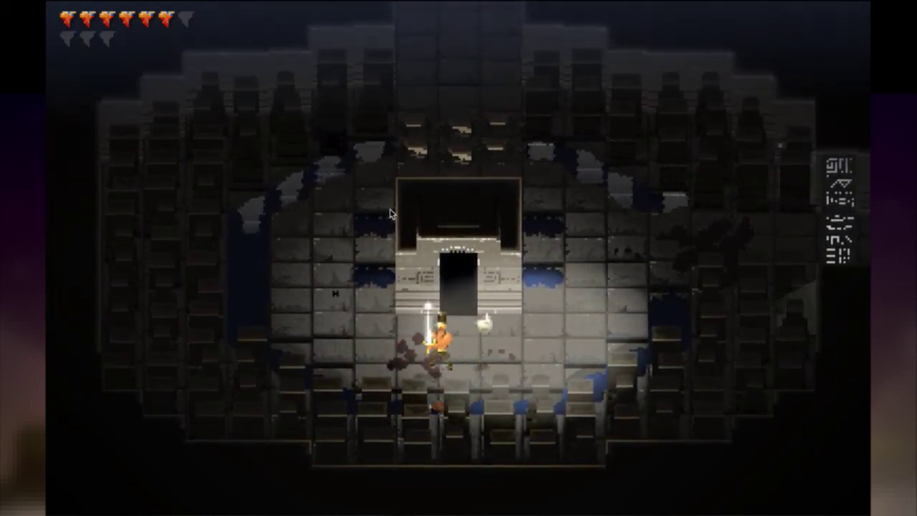
key("Right")
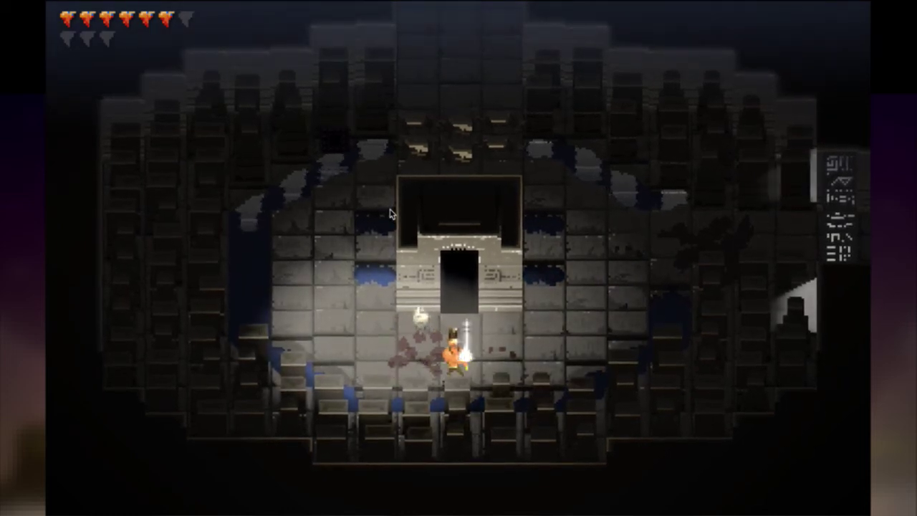
key("Right")
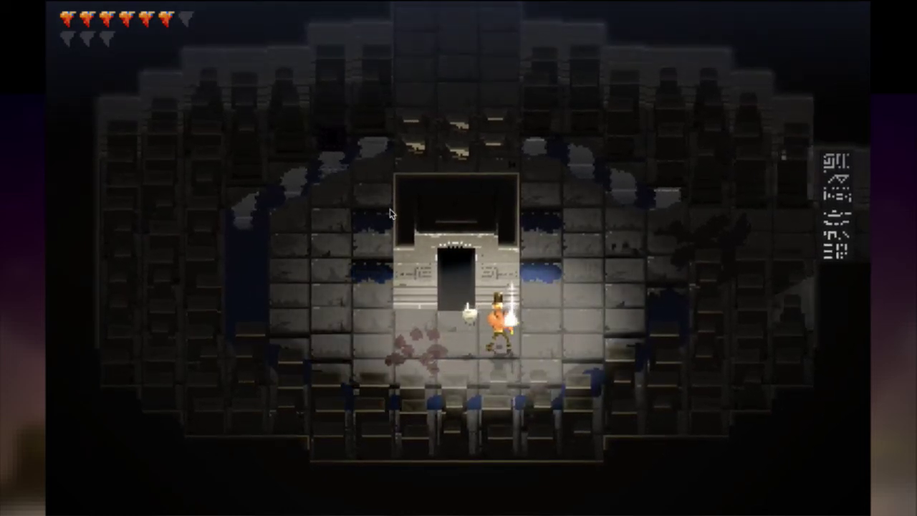
key("Left")
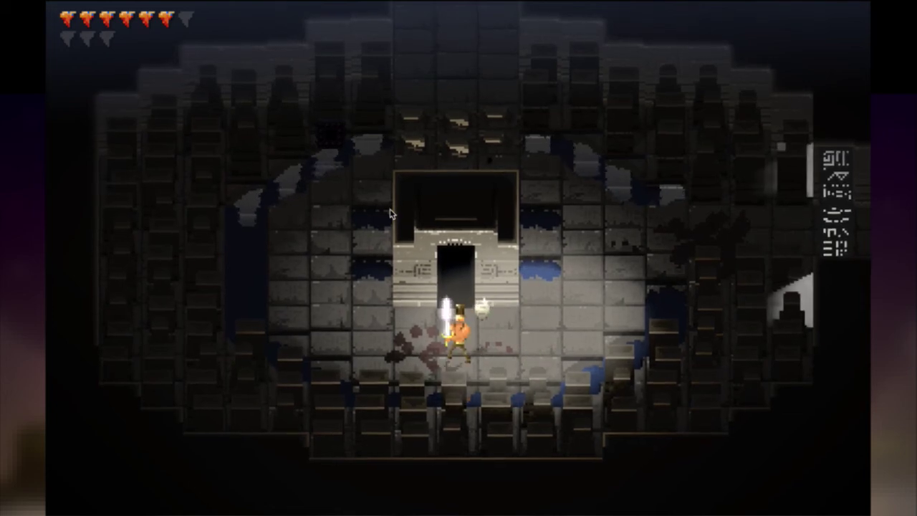
key("super+Tab")
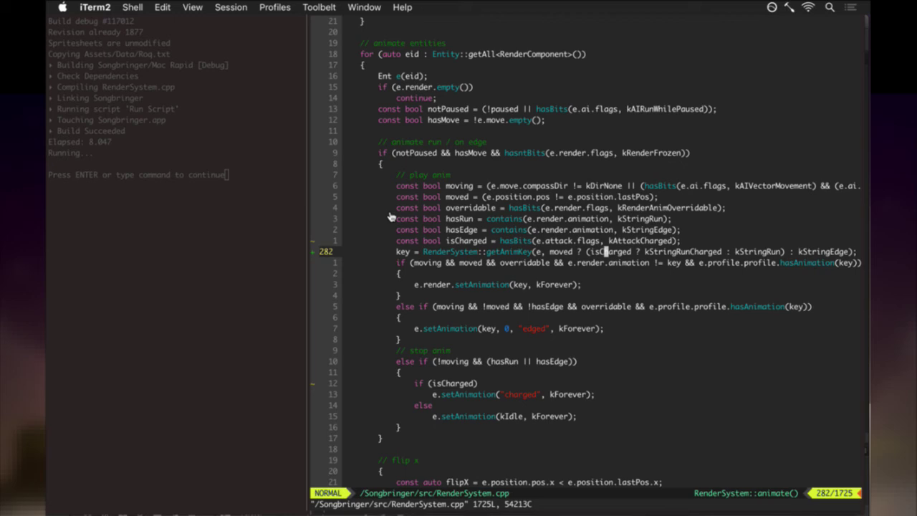
Cut the whole moved ? (isCharged ? kStringRunCharged : kStringRun) : kStringEdge expression out of the getAnimKey call.
key("h")
key("h")
key("h")
key("h")
key("h")
key("h")
key("h")
key("h")
key("h")
key("h")
key("h")
key("h")
key("v")
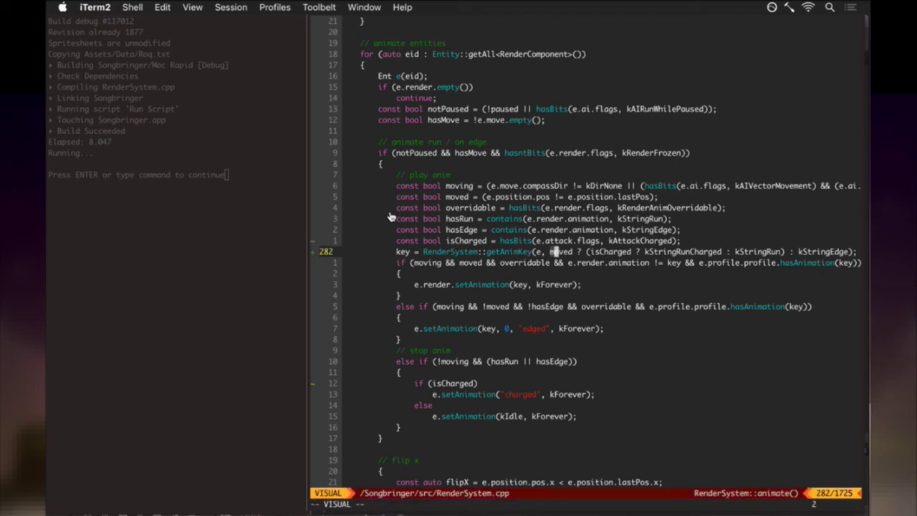
key("l")
key("l")
key("l")
key("l")
key("l")
key("l")
key("l")
key("l")
key("l")
key("l")
key("l")
key("l")
key("l")
key("l")
key("l")
key("l")
key("l")
key("l")
key("l")
key("l")
key("l")
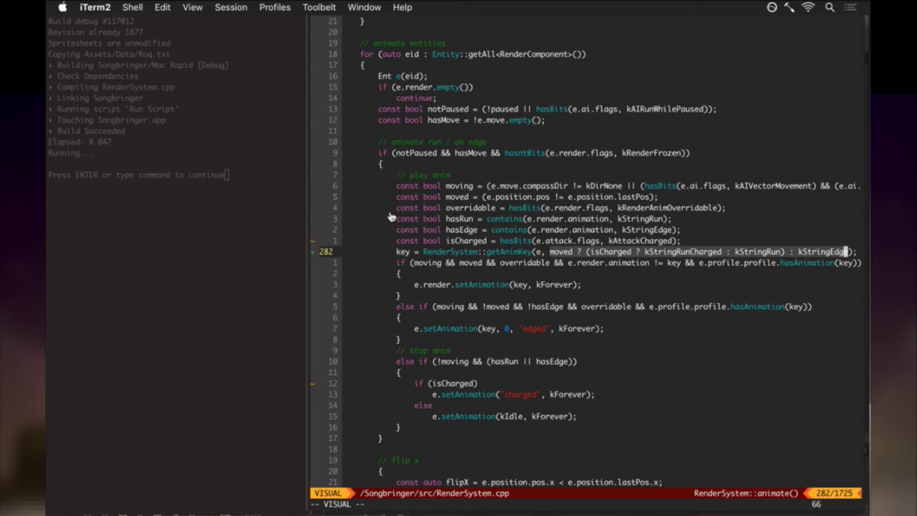
key("d")
Add a line above the getAnimKey call that assigns the cut conditional expression to key.
type("Okey =")
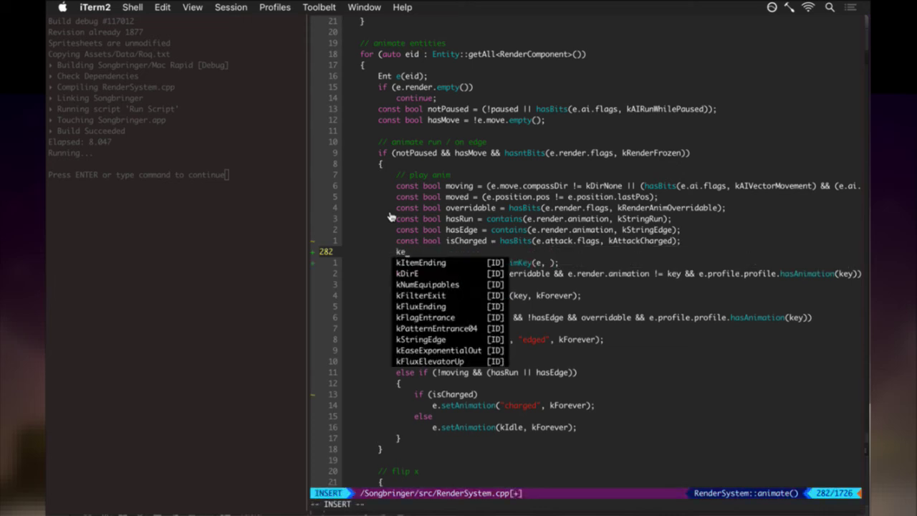
key("ctrl+r")
key("quotedbl")
type(";")
key("Escape")
Pass key as the second argument of the getAnimKey call and save RenderSystem.cpp.
type("jhikey")
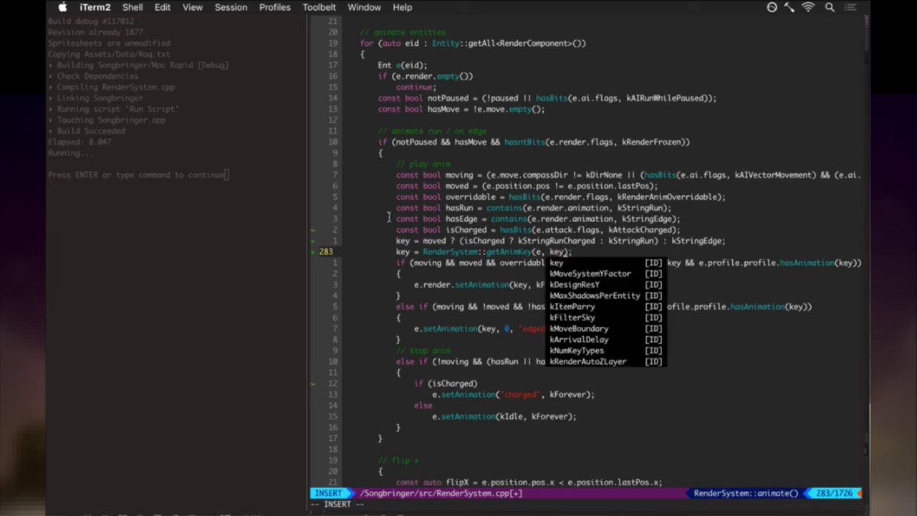
key("Escape")
type(":w")
key("Return")
key("j")
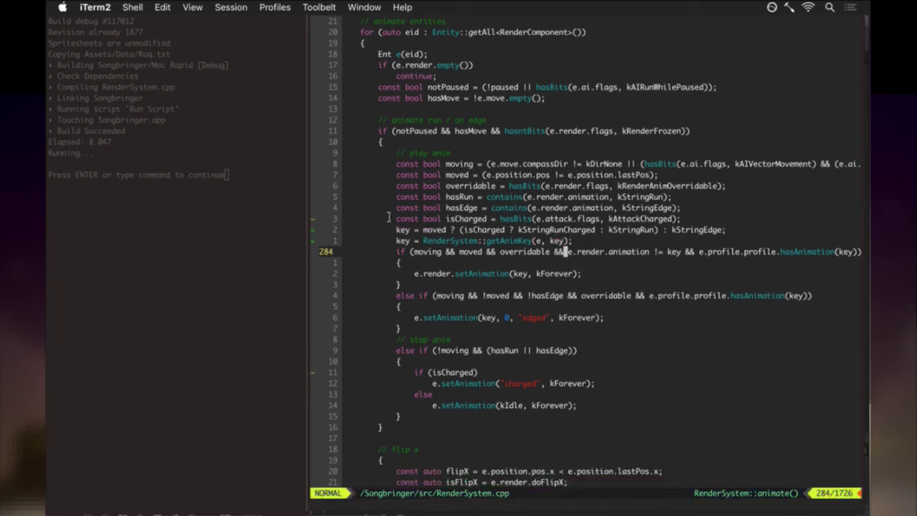
type(":up")
key("Return")
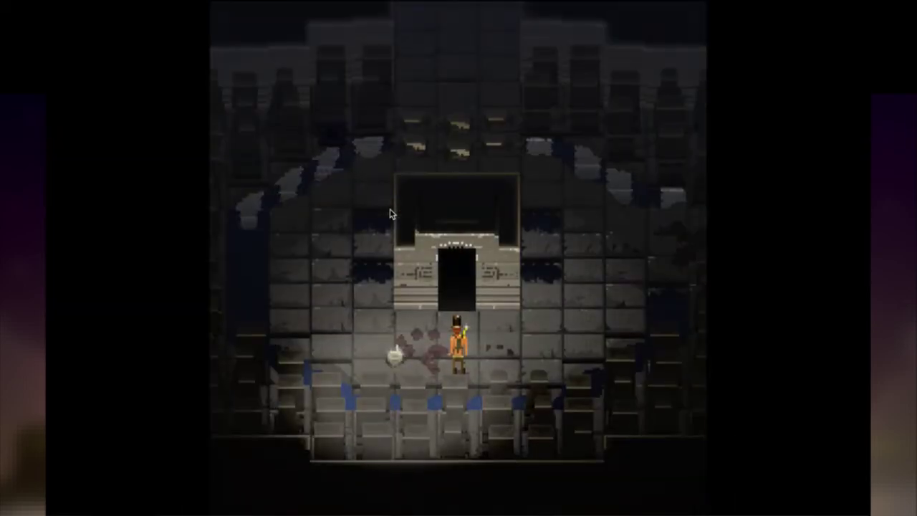
Playtest Roq running and swinging the charged sword in several directions, and quit the game.
key("Left")
key("Up")
key("Right")
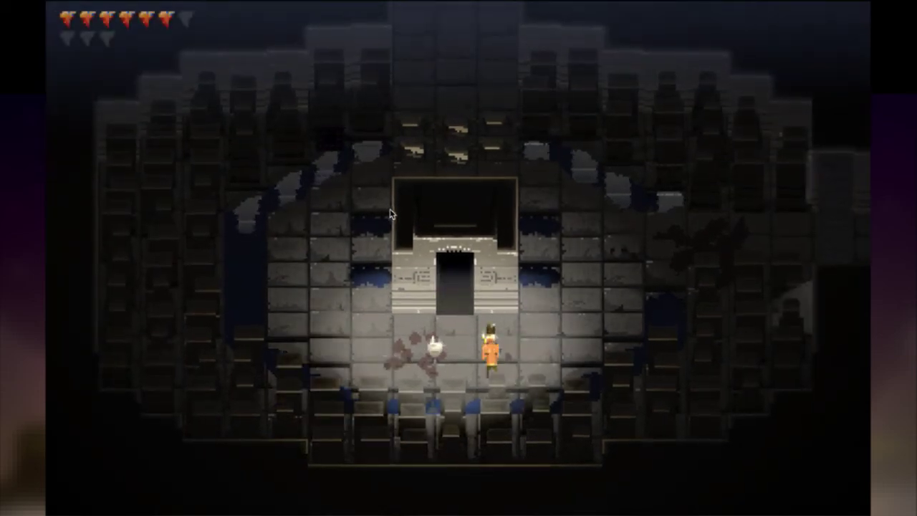
key("Left")
key("Right")
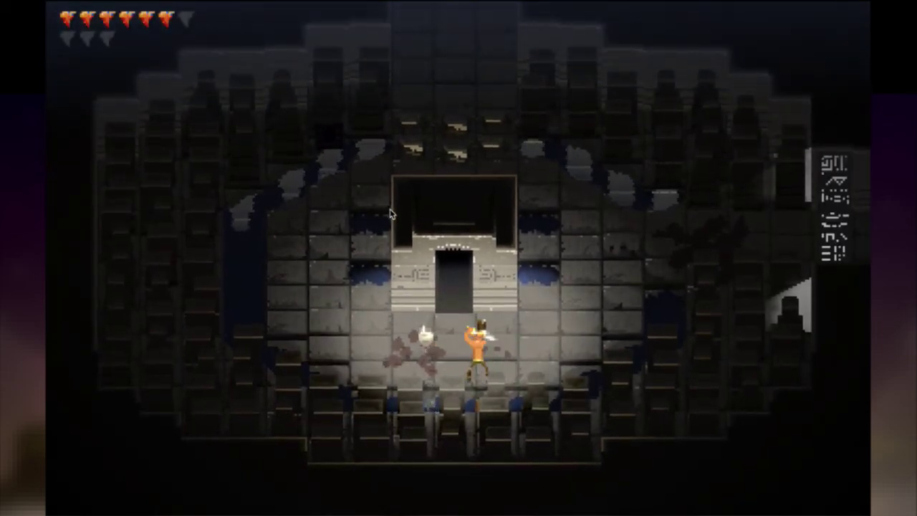
key("Right")
key("x")
key("Up")
key("Right")
key("Down")
key("Left")
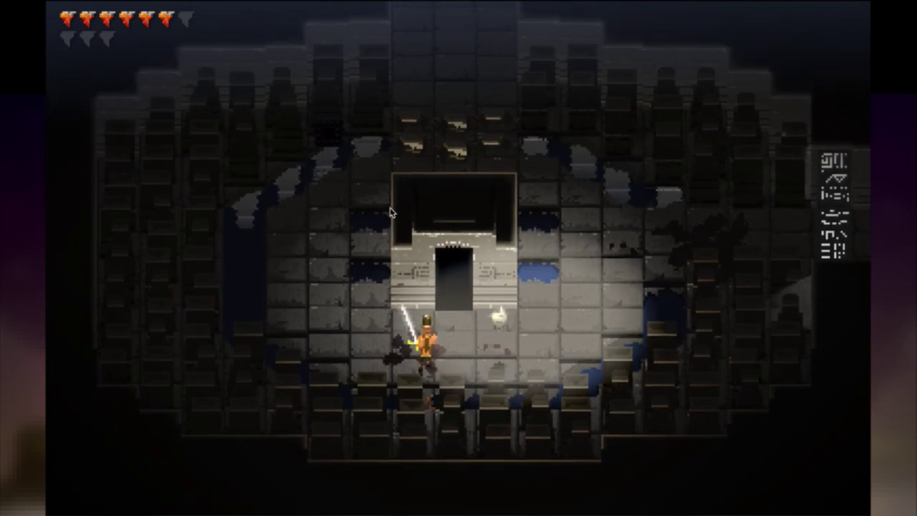
key("Right")
key("Up")
key("Down")
key("Right")
key("x")
key("Right")
key("Left")
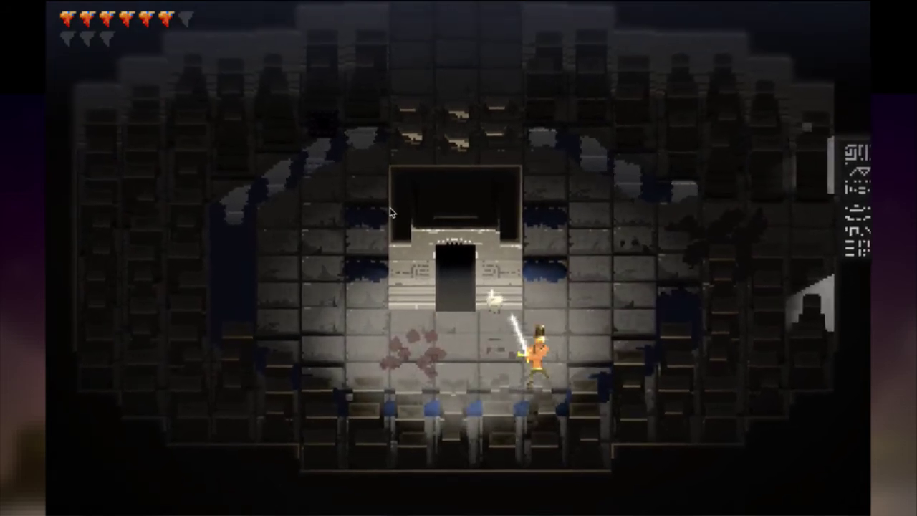
key("Left")
key("Right")
key("Left")
key("x")
key("Right")
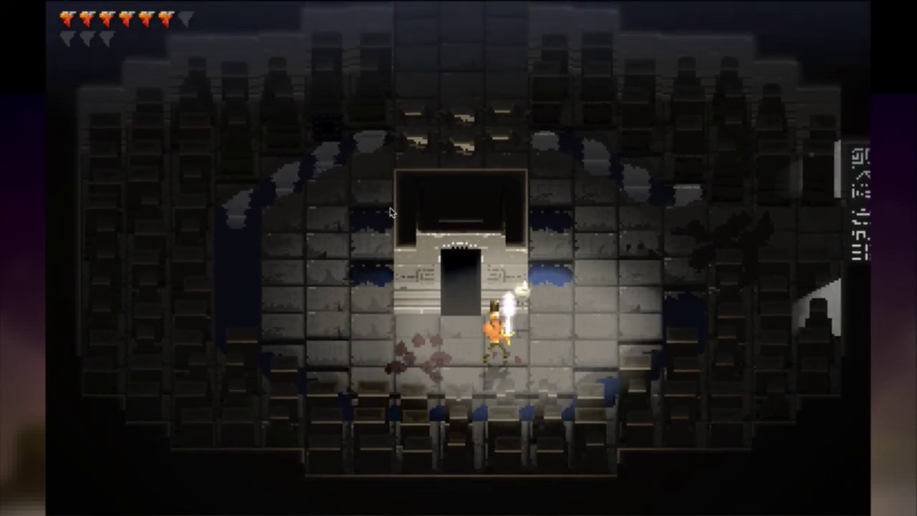
key("x")
key("Left")
key("x")
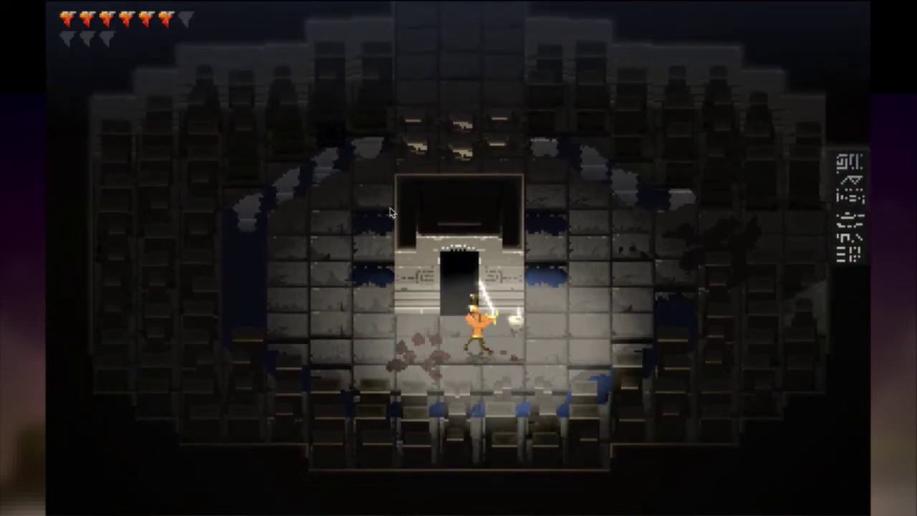
key("super+q")
Switch to Roq.txt and review the format and delay lines of the runCharged entries.
key("super+Tab")
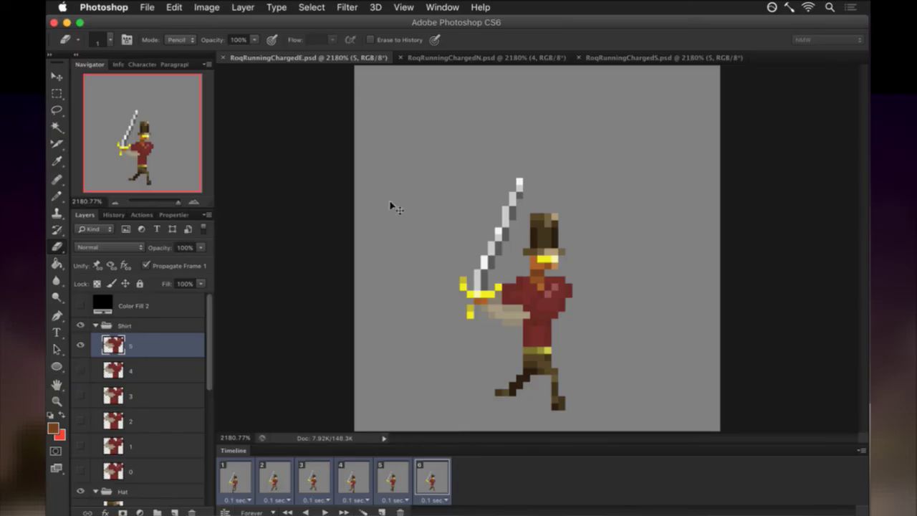
key("super+Tab")
key("ctrl+6")
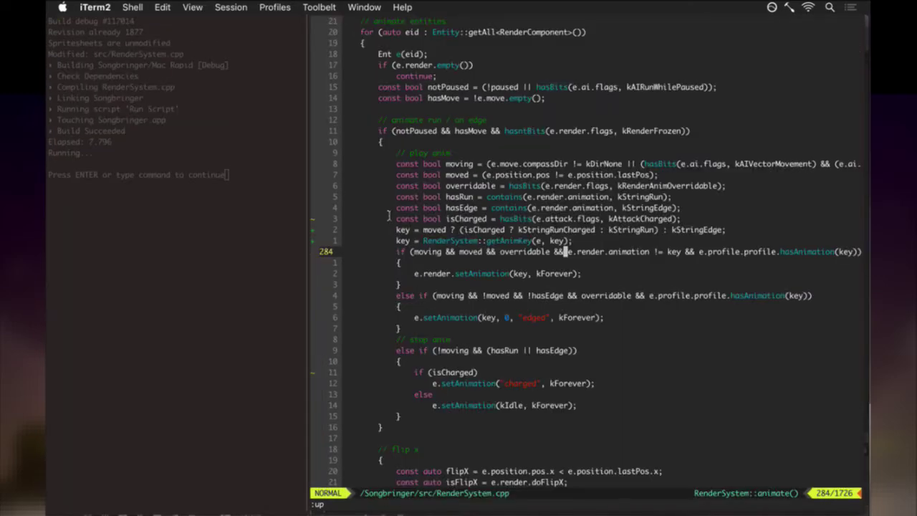
type(":bp!")
key("Return")
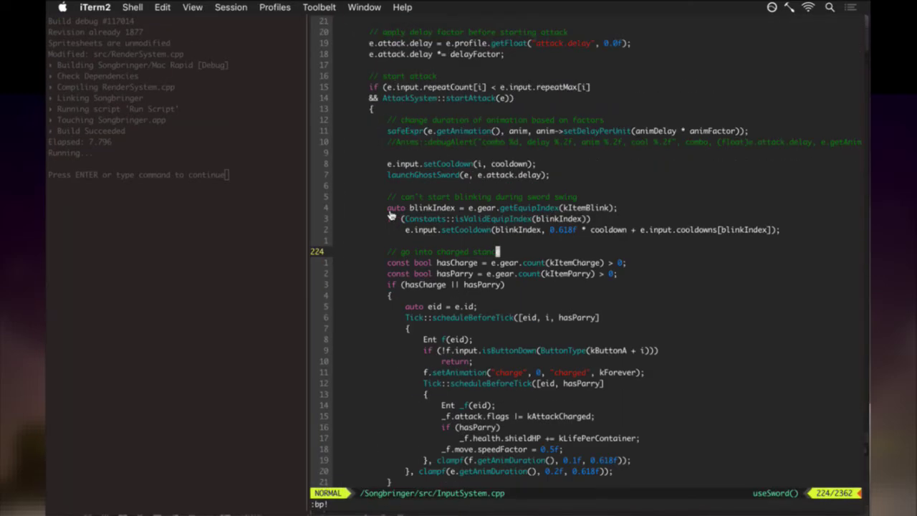
type(":bp!")
key("Return")
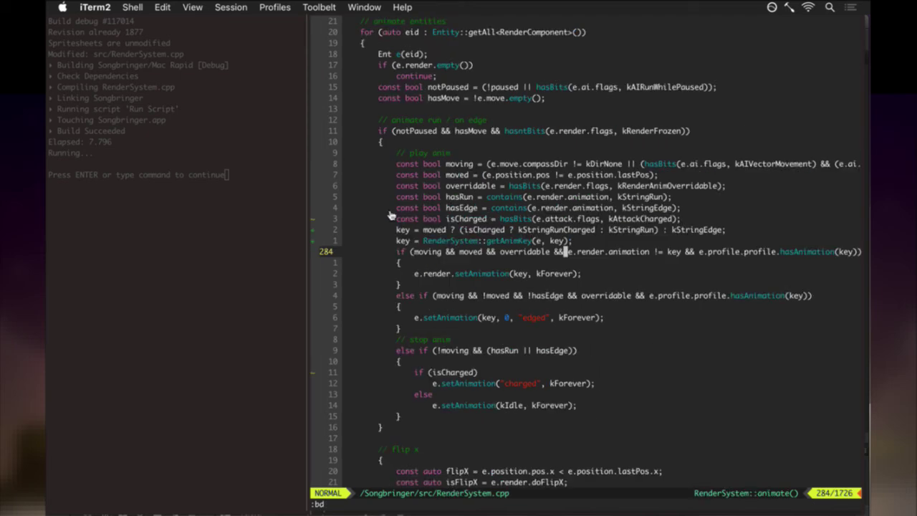
type(":bp!")
key("Return")
key("k")
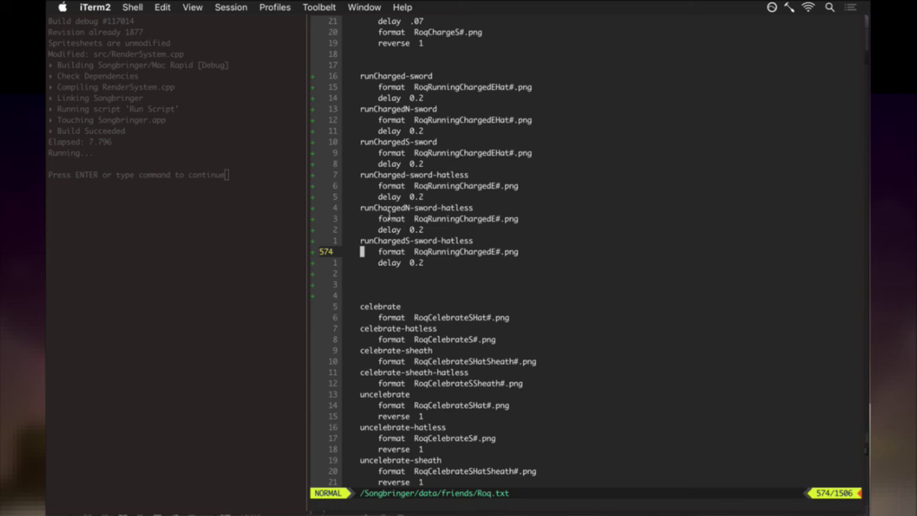
key("super+Tab")
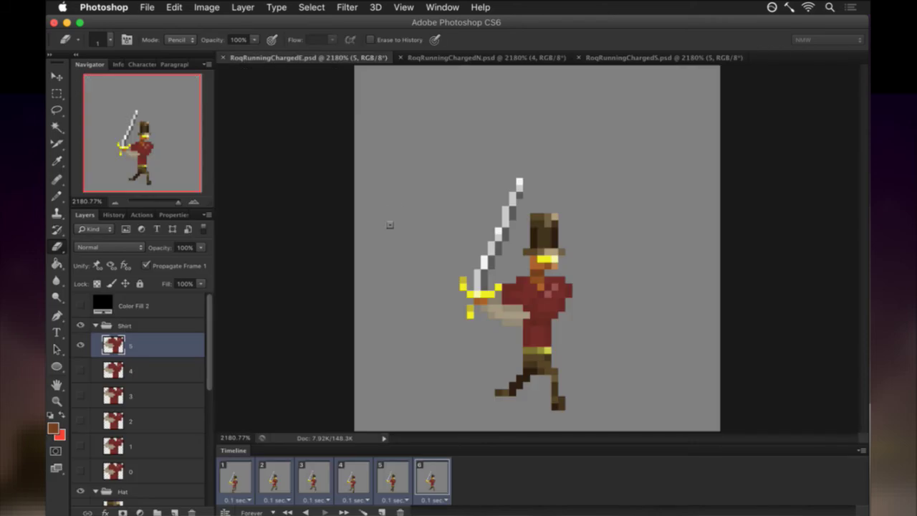
key("super+Tab")
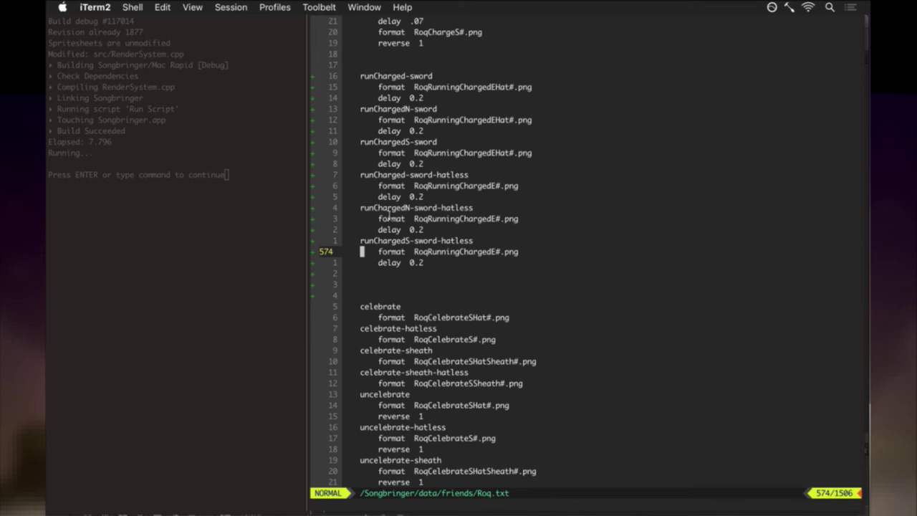
Return to RenderSystem.cpp and look up the definition of kStringRunCharged from the key assignment.
type(":bp!")
key("Return")
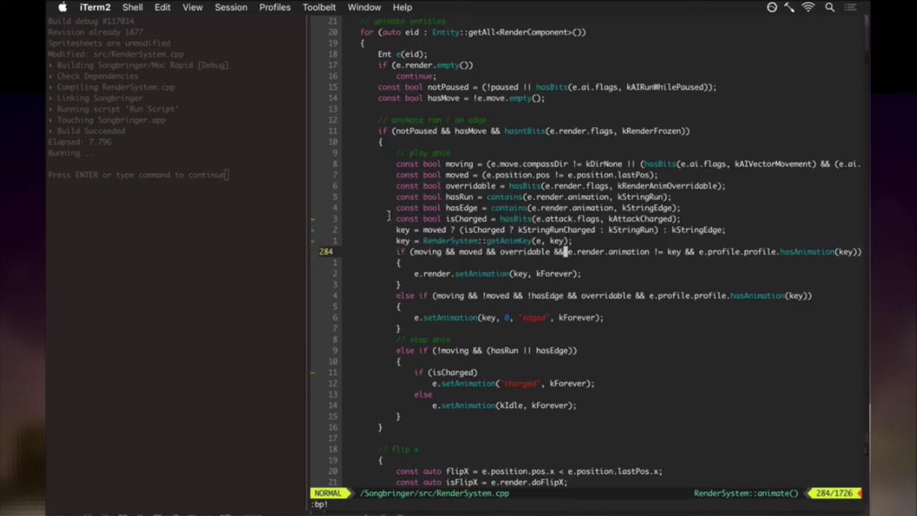
key("k")
key("k")
key("ctrl+bracketright")
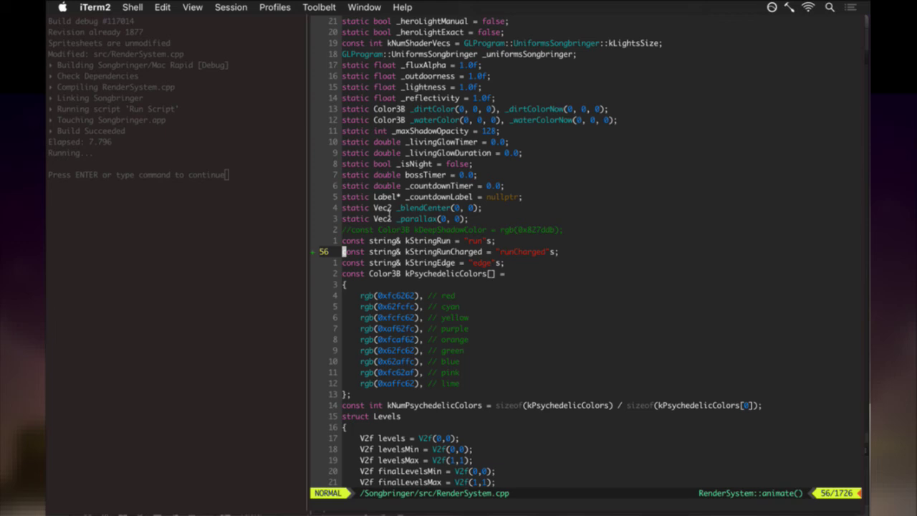
key("ctrl+t")
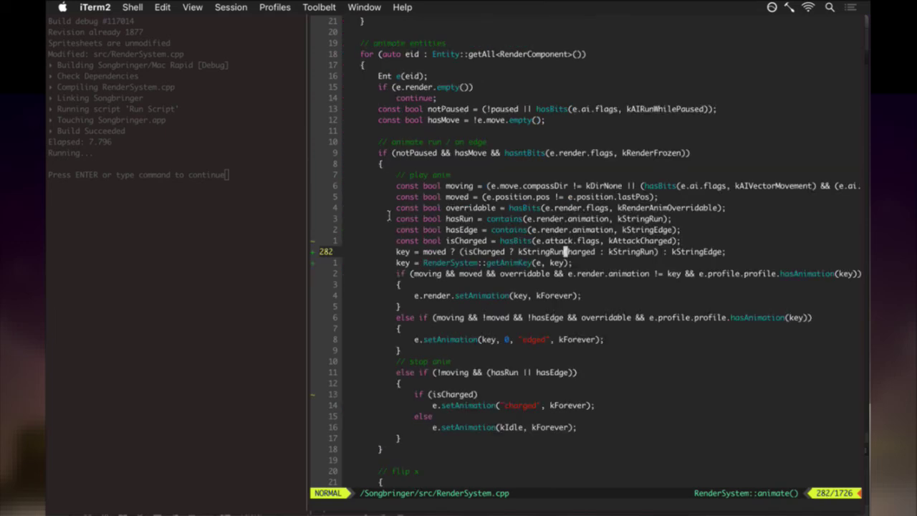
key("j")
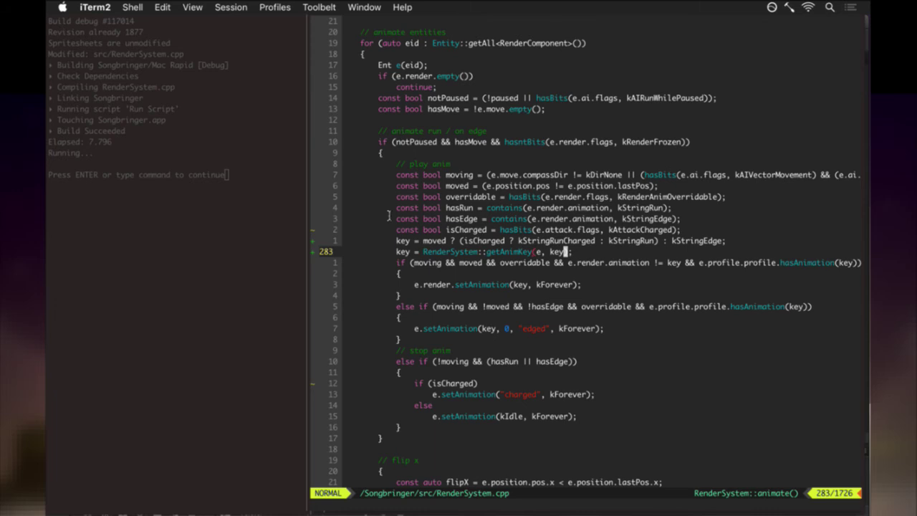
key("k")
key("O")
type("if (isCharged)")
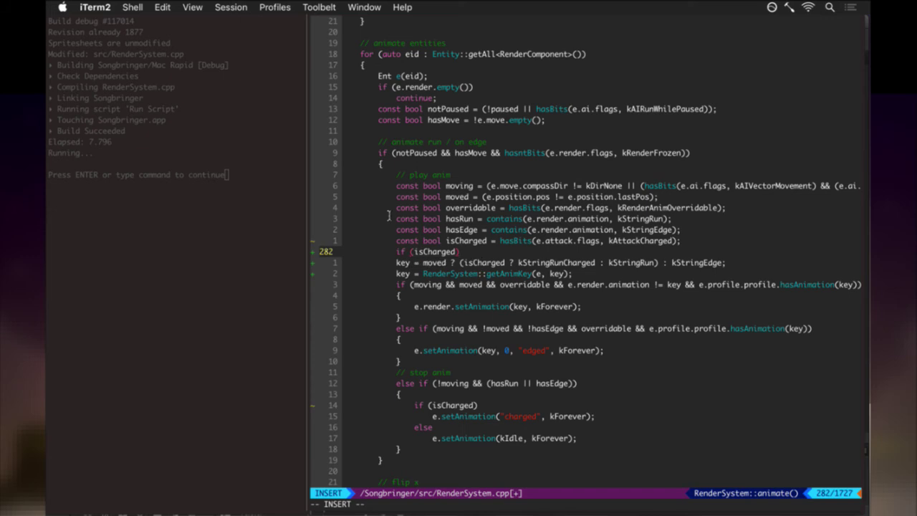
key("Return")
type("int as")
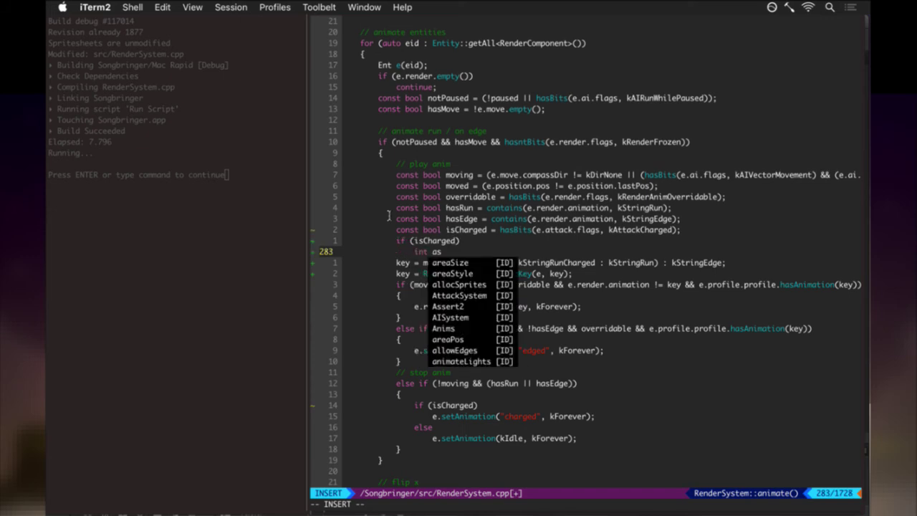
type(" = 1;")
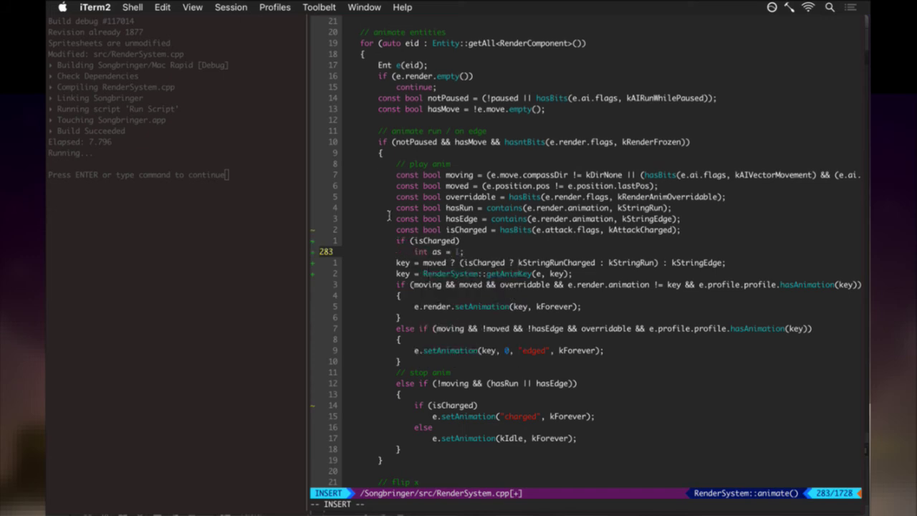
key("Escape")
key("d")
key("d")
key("k")
key("d")
key("d")
type(":w")
key("Return")
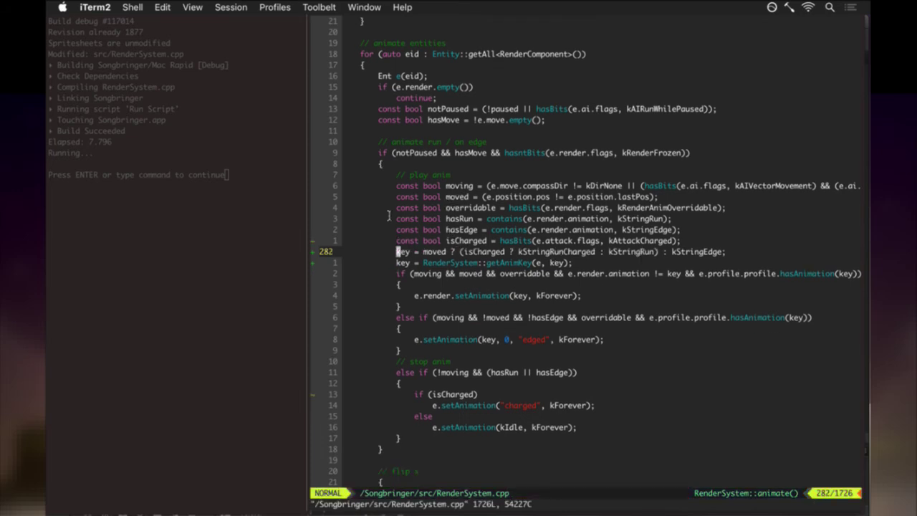
Leave the code editor, switch to Photoshop and select the first animation frame of RoqRunningChargedE.psd.
key("k")
key("super+b")
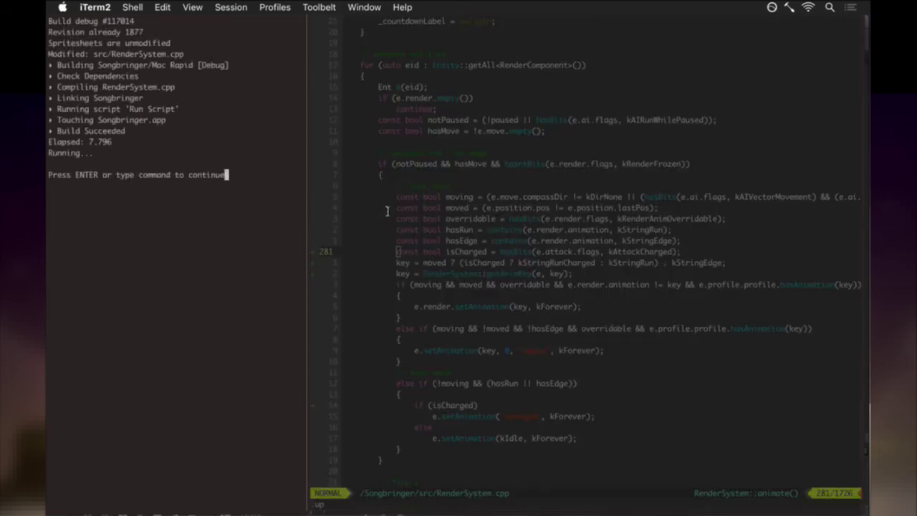
key("super+Tab")
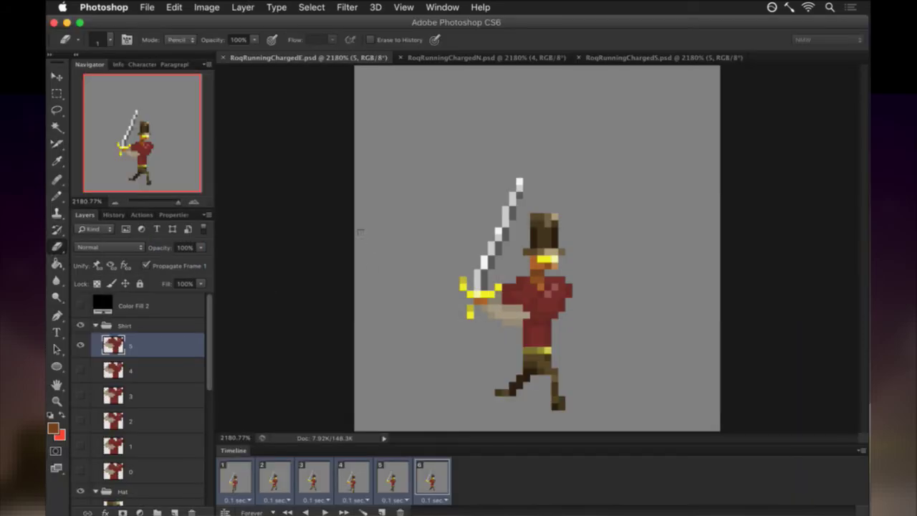
left_click(245, 480)
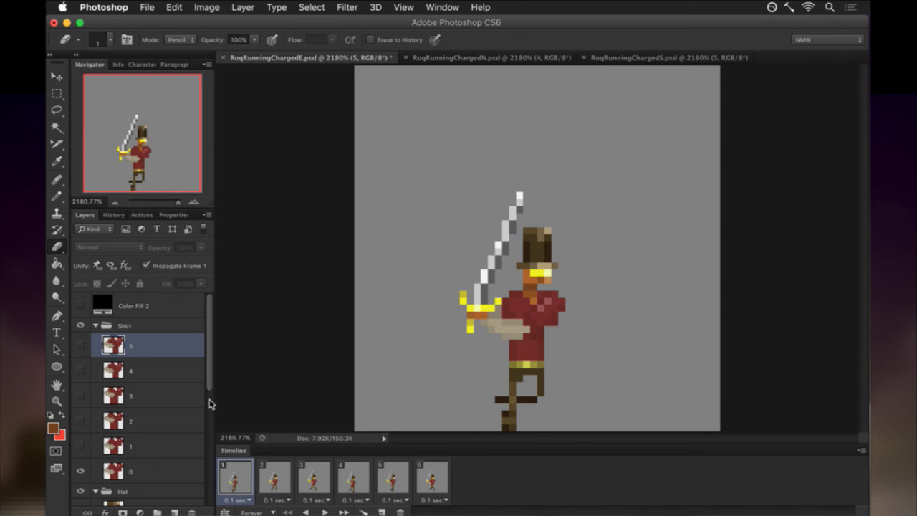
Turn off Propagate Frame 1 for the Body layers, from Layer 2 and Layer 11 up to Layer 15.
left_click_drag(209, 374, 208, 496)
left_click(171, 470)
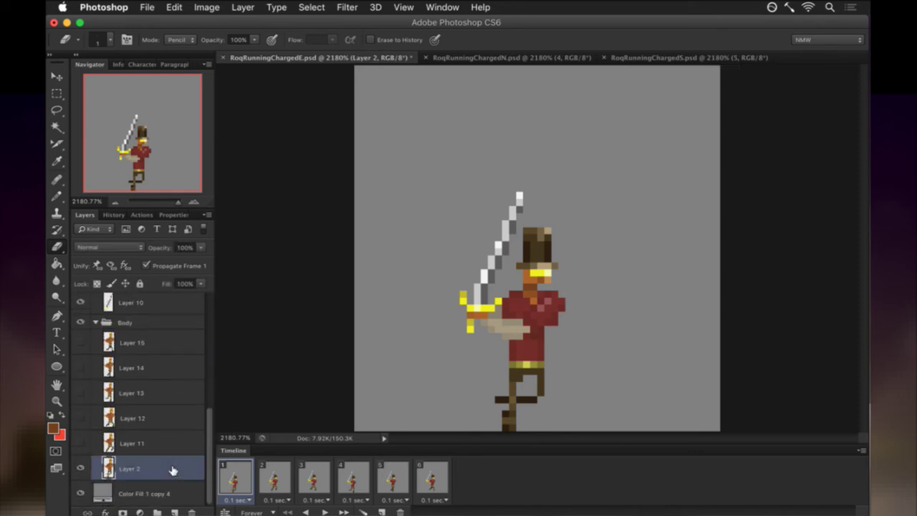
left_click(155, 266)
left_click(157, 440)
left_click(152, 418)
left_click(147, 268)
left_click(159, 394)
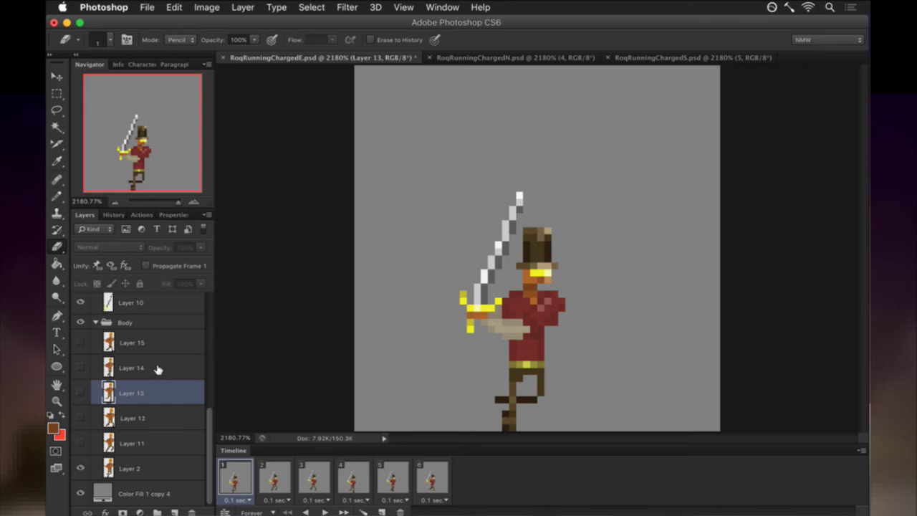
left_click(156, 368)
left_click(158, 342)
left_click(159, 268)
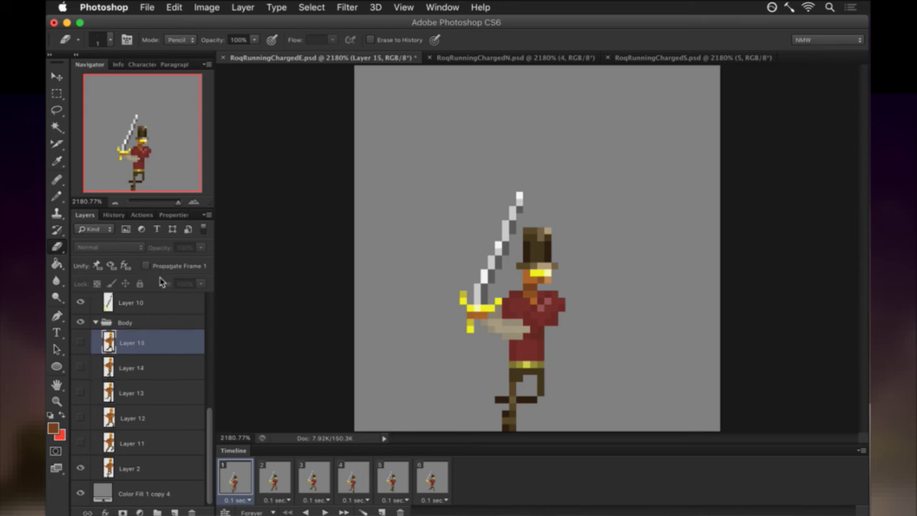
Check the Sword and Hat layers, turn off Propagate Frame 1 for Shirt layers 0 to 5, and save the document.
scroll(206, 432, "up", 6)
left_click(137, 451)
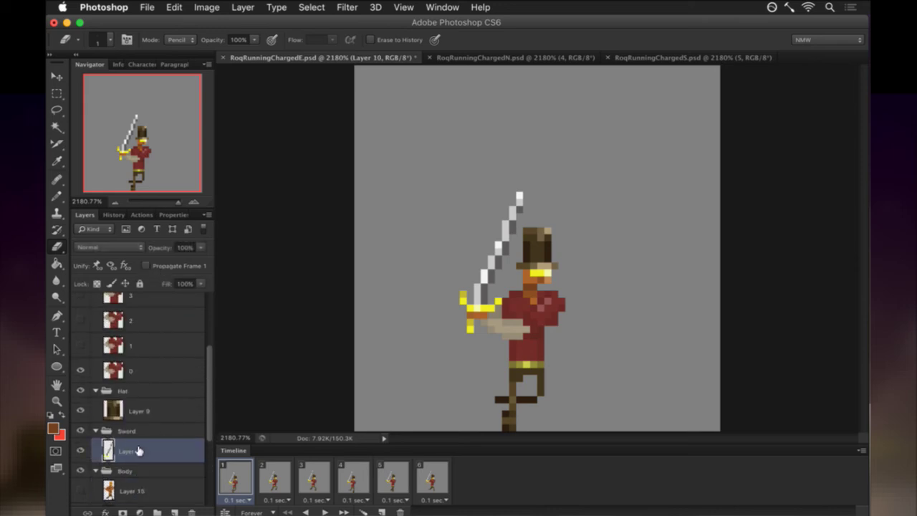
left_click(146, 410)
left_click(145, 371)
left_click(147, 265)
left_click(144, 347)
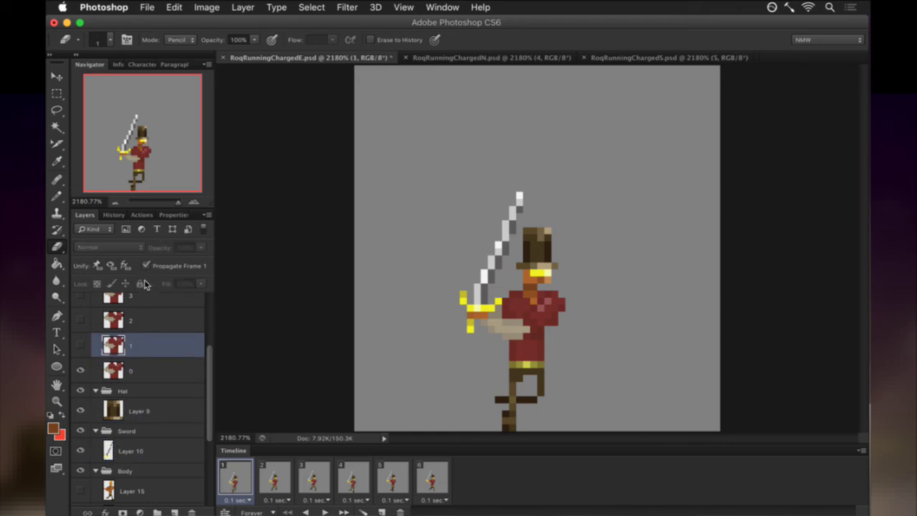
left_click(149, 322)
scroll(151, 336, "up", 3)
left_click(147, 396)
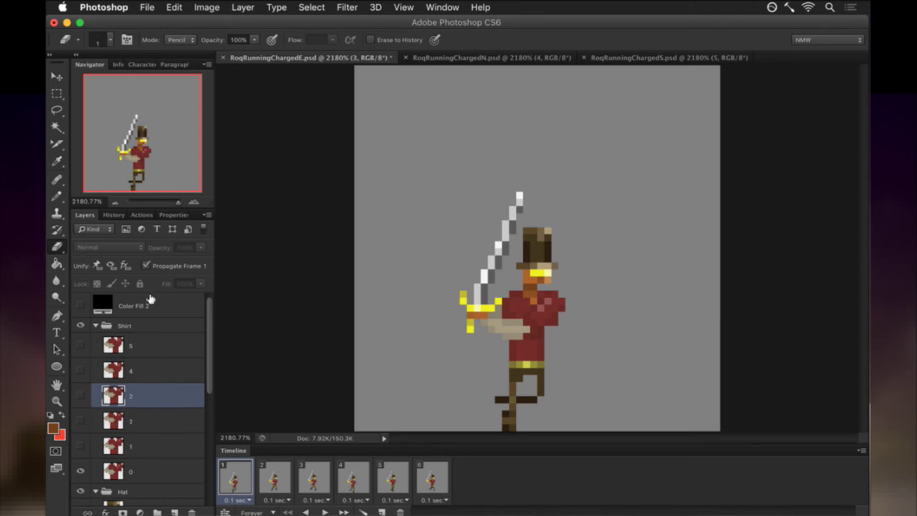
left_click(148, 364)
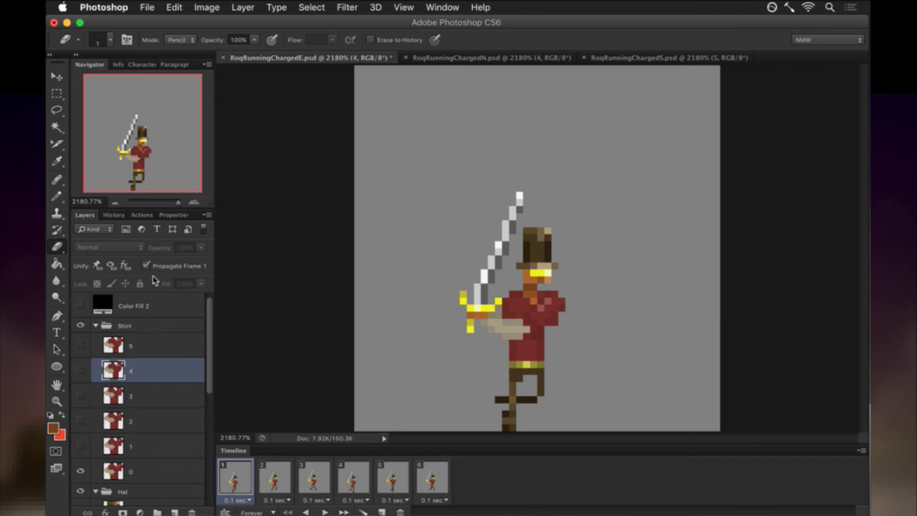
left_click(149, 344)
left_click(146, 265)
left_click_drag(209, 328, 196, 454)
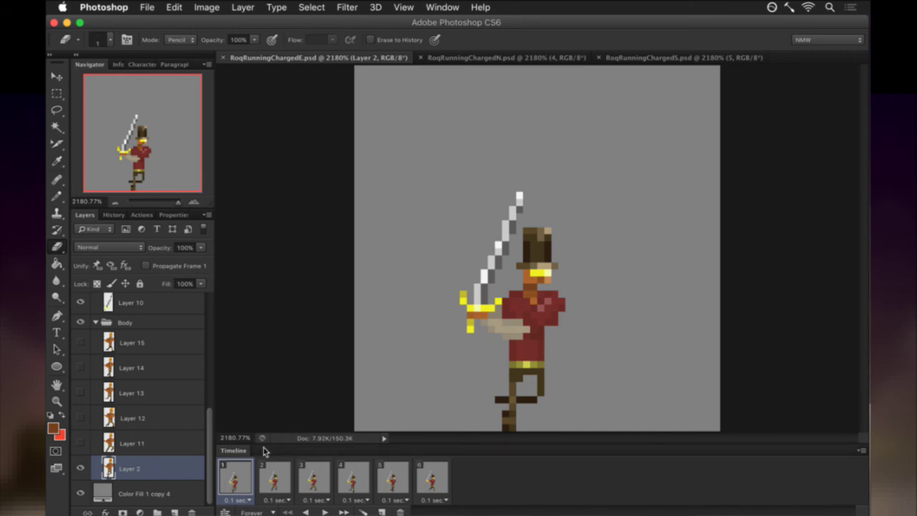
Hide the Hat and Shirt groups in all six animation frames.
left_click_drag(209, 462, 209, 424)
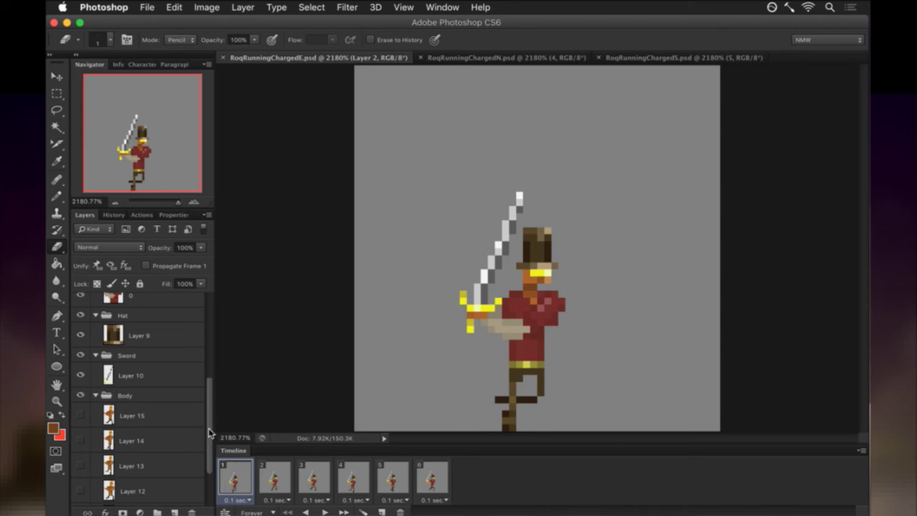
left_click_drag(207, 424, 210, 458)
key("m")
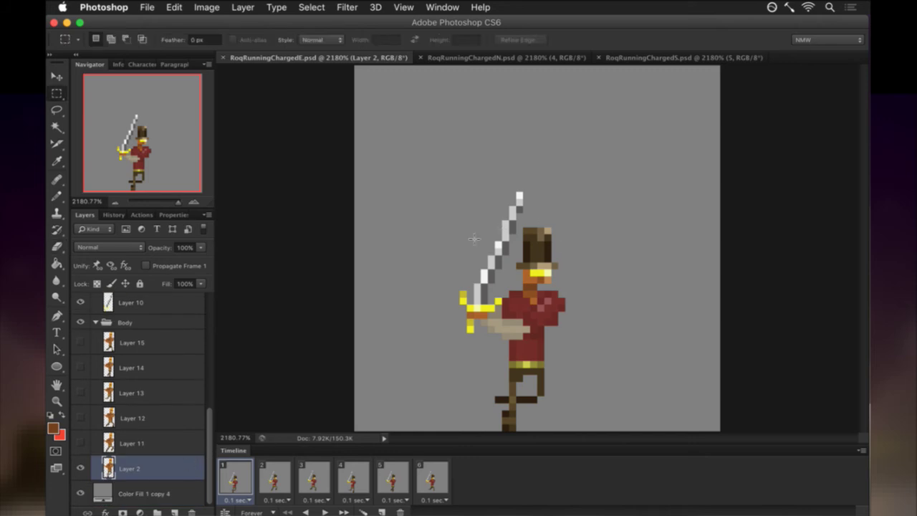
left_click_drag(210, 413, 206, 315)
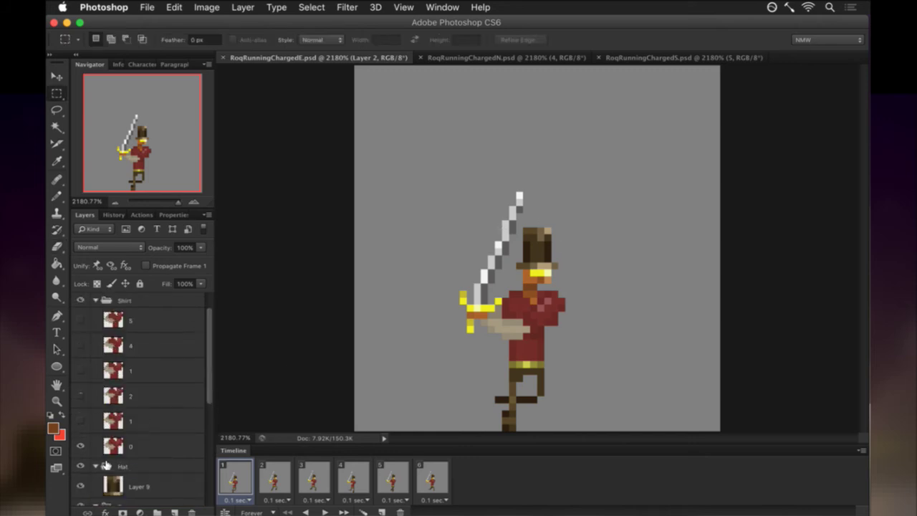
left_click(437, 480, "shift")
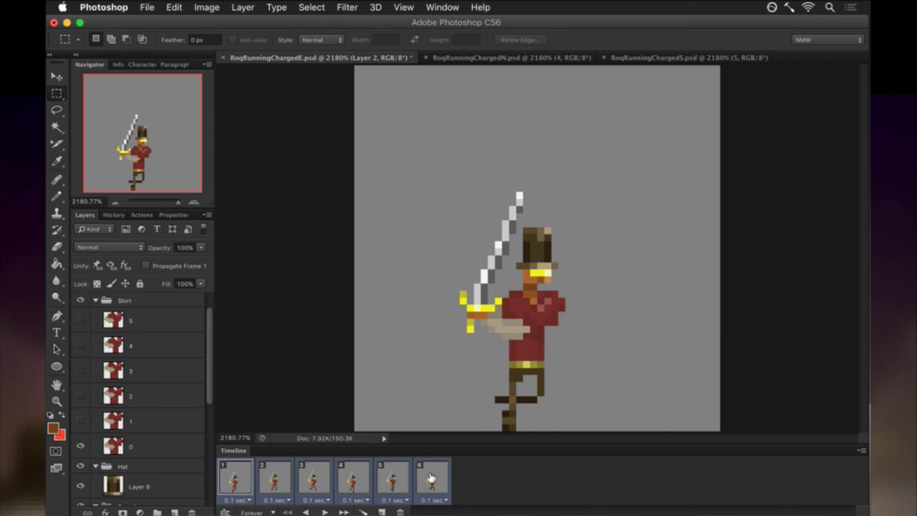
left_click(82, 467)
left_click(80, 300)
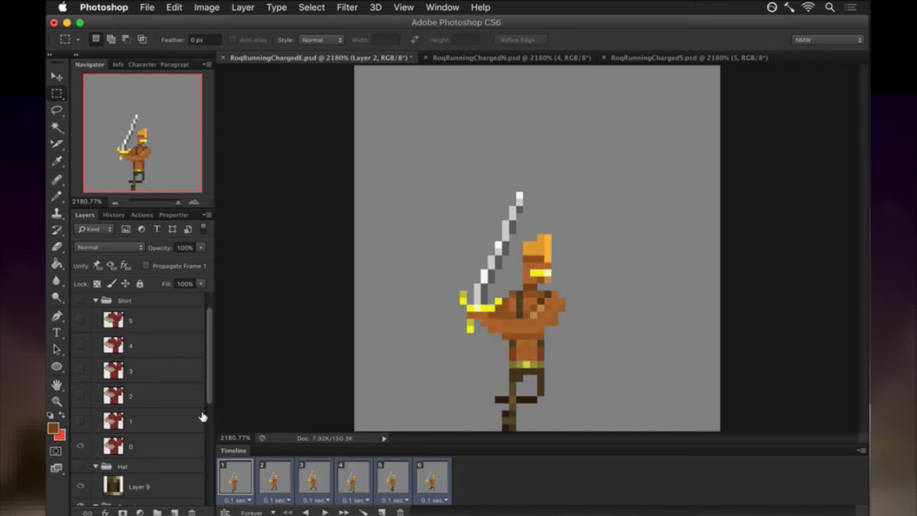
In frame 1, move Roq's head on Body Layer 2 one pixel to the left and clear the selection.
left_click_drag(209, 389, 208, 484)
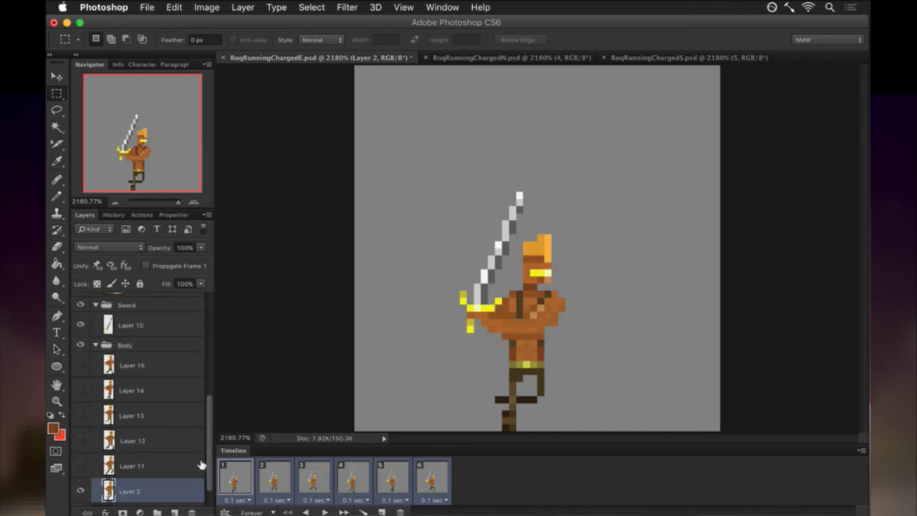
scroll(211, 480, "down", 1)
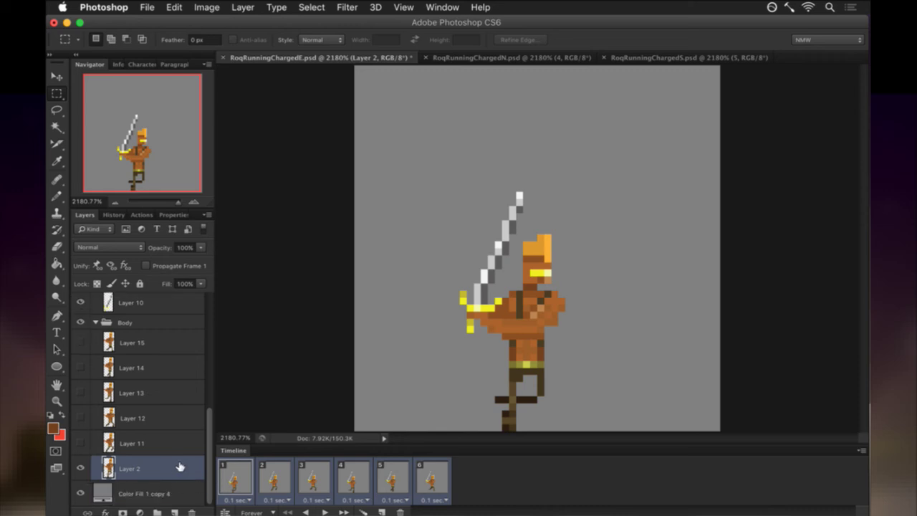
left_click(230, 475)
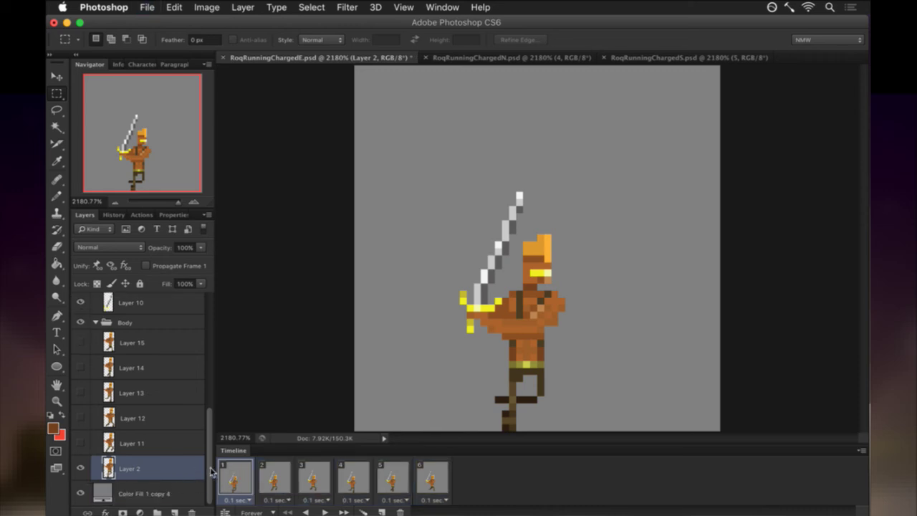
scroll(210, 469, "up", 1)
scroll(210, 474, "down", 1)
scroll(209, 473, "up", 3)
left_click(142, 373)
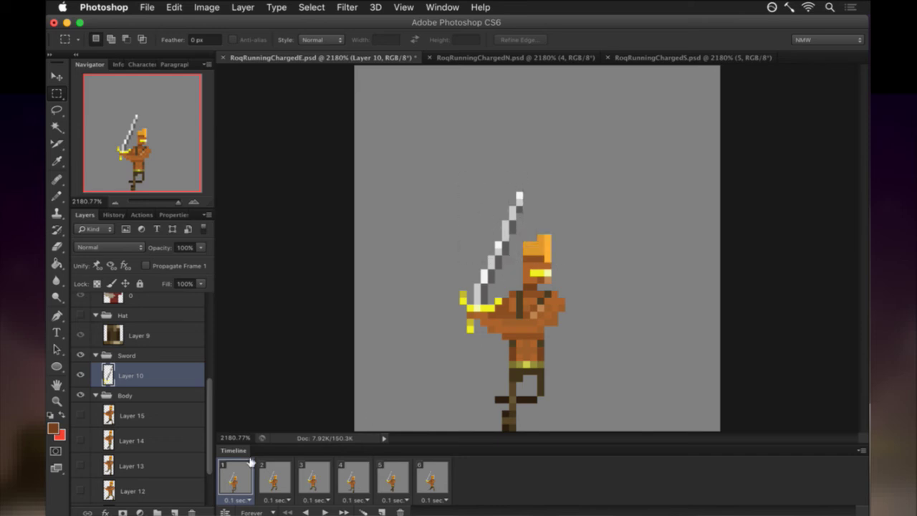
scroll(182, 477, "down", 3)
left_click(180, 467)
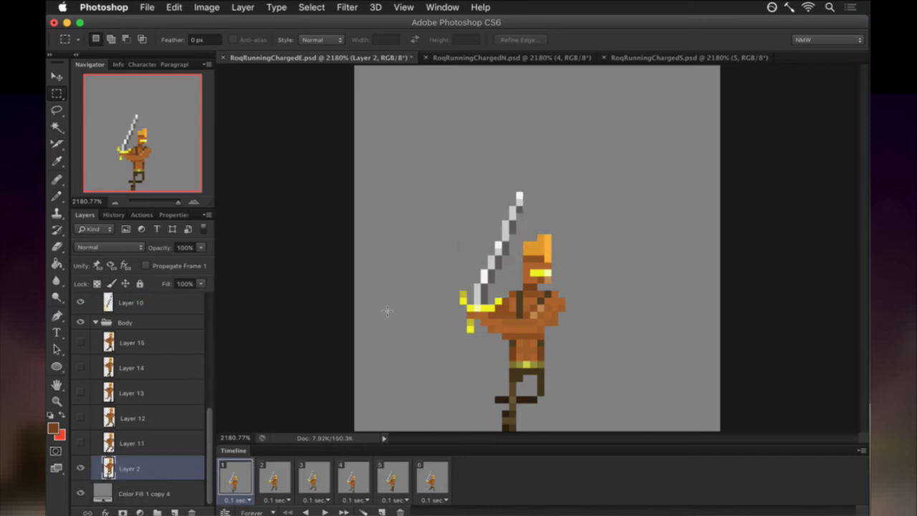
left_click_drag(516, 207, 571, 283)
key("super+Left")
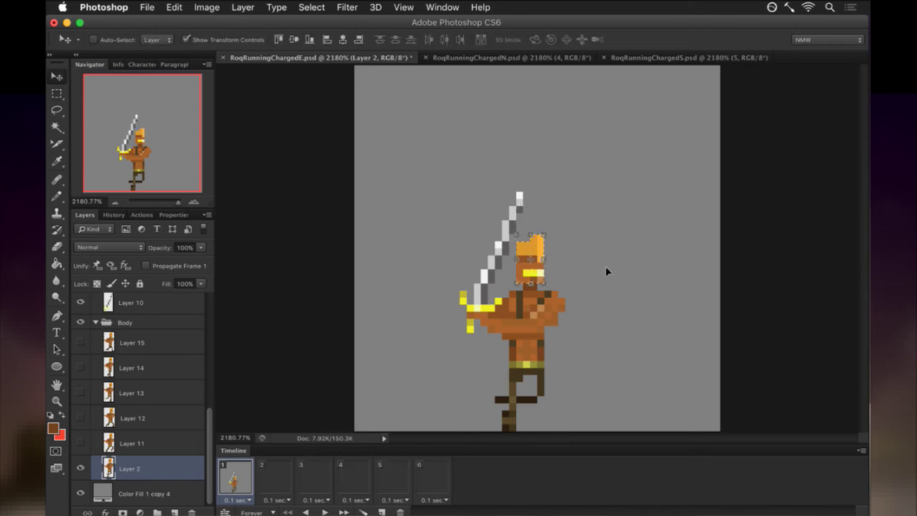
key("super+d")
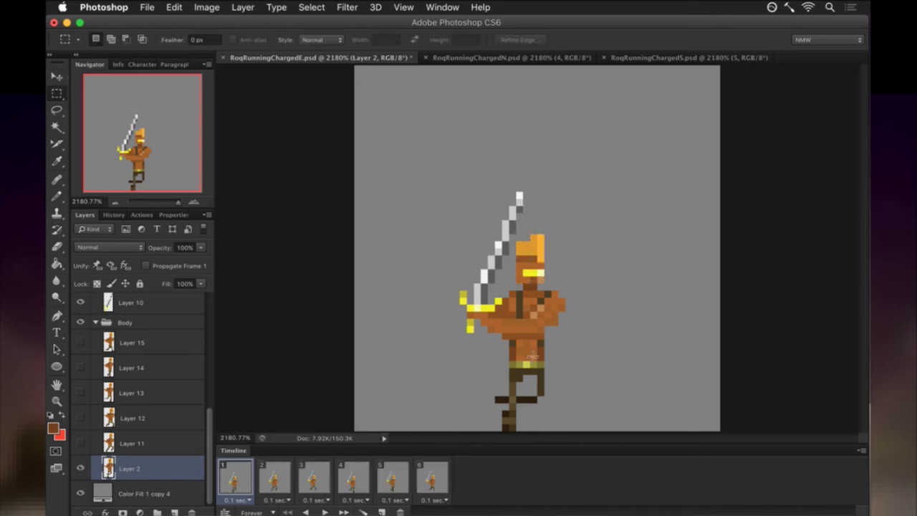
Flip Roq's arms and chest on Layer 2 horizontally.
left_click_drag(439, 290, 569, 335)
key("super+t")
right_click(561, 313)
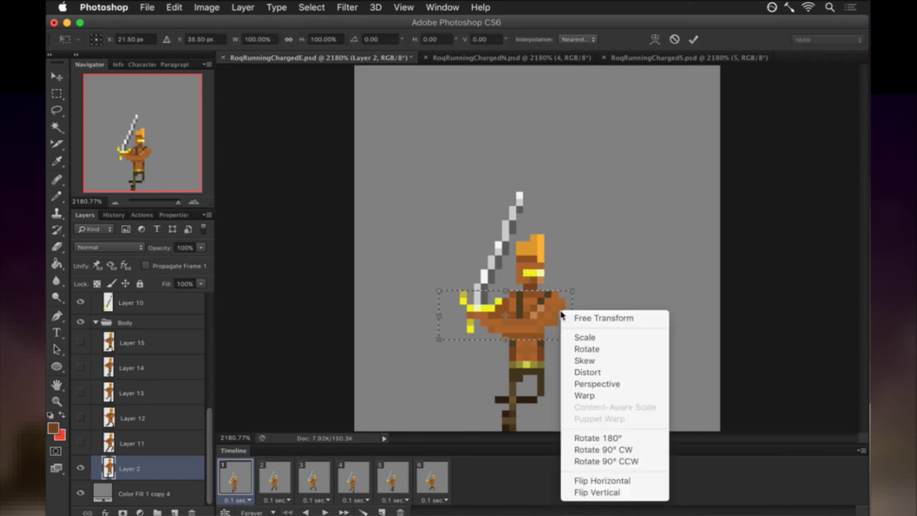
left_click(605, 481)
key("Return")
Shift the flipped arms and chest to the right until they line up with the neck and waist, and deselect them.
key("v")
key("Right")
key("Right")
key("Right")
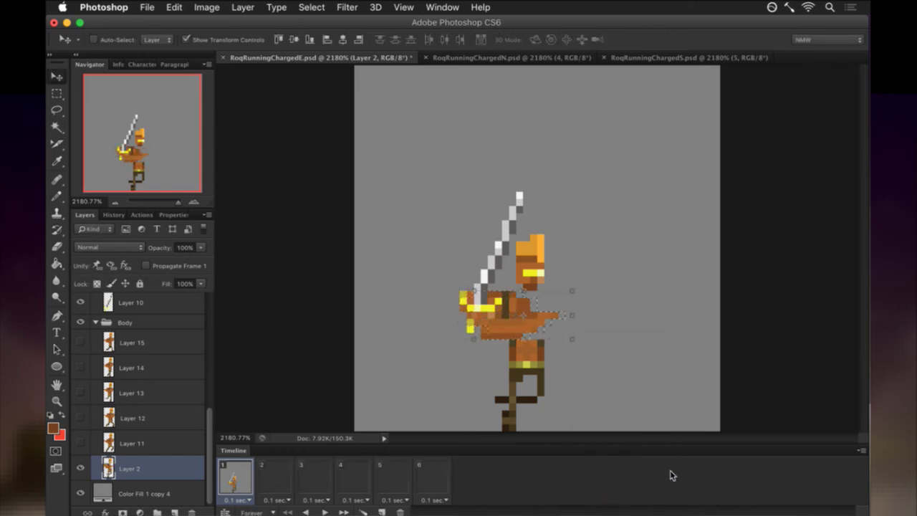
key("Right")
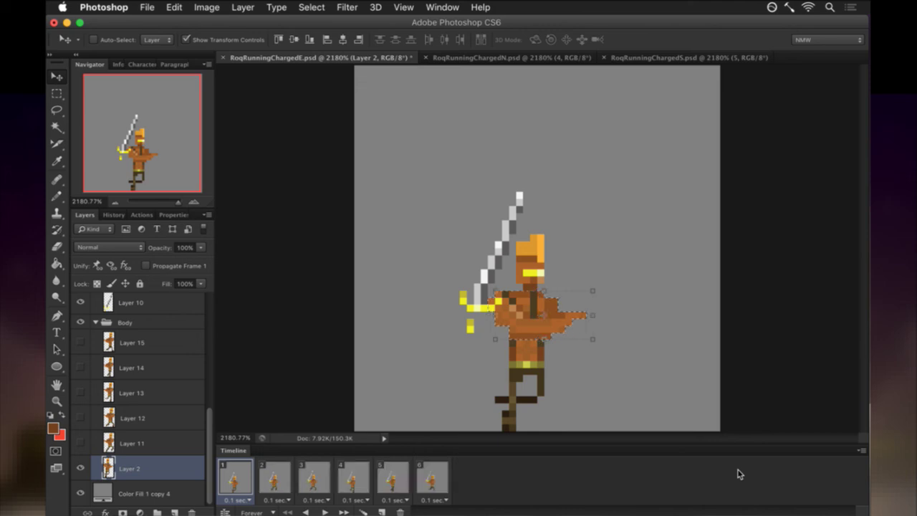
key("Left")
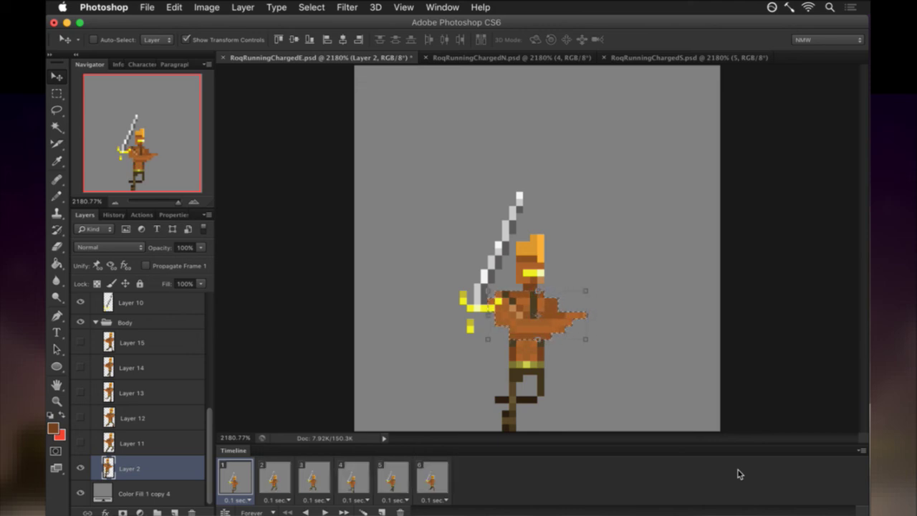
key("Right")
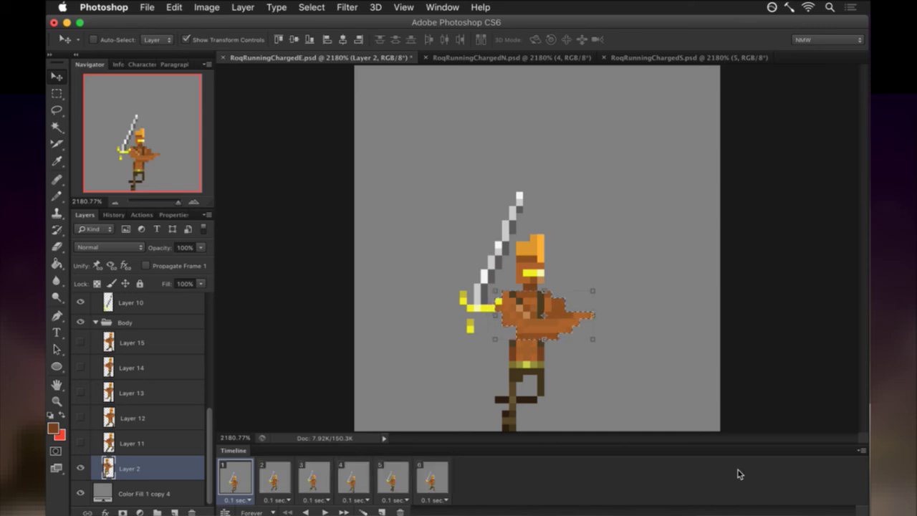
key("m")
left_click(549, 371)
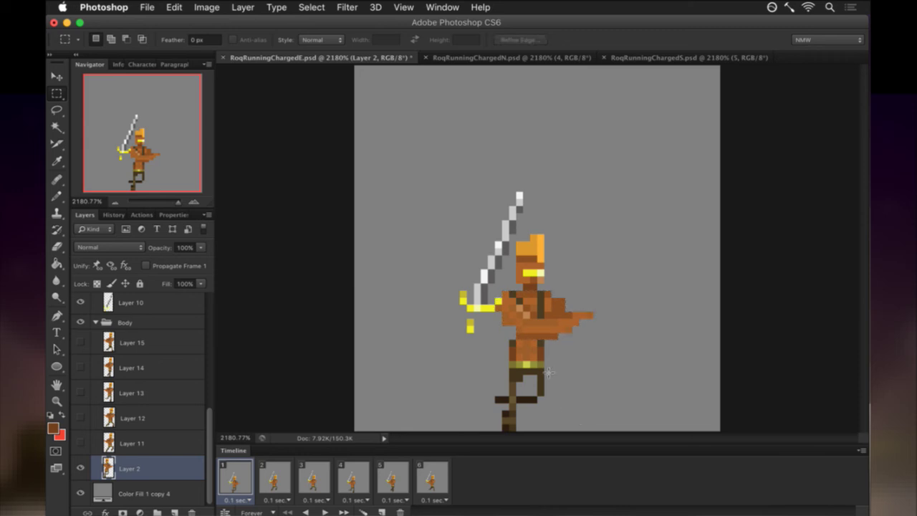
Shift Roq's waist and hips on Layer 2 one pixel to the right.
left_click_drag(495, 343, 553, 381)
key("v")
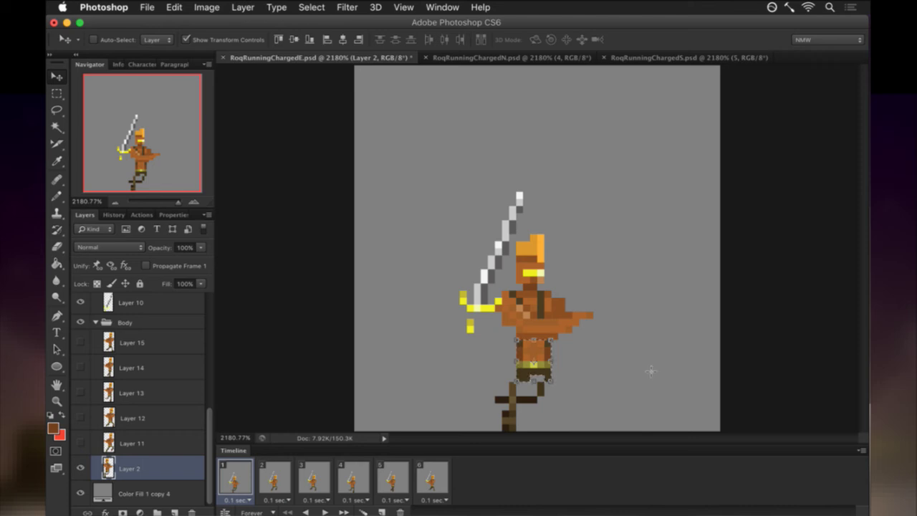
Clear the waist selection and shift the sword blade above the guard on Layer 10 one pixel to the left.
key("m")
key("ctrl+d")
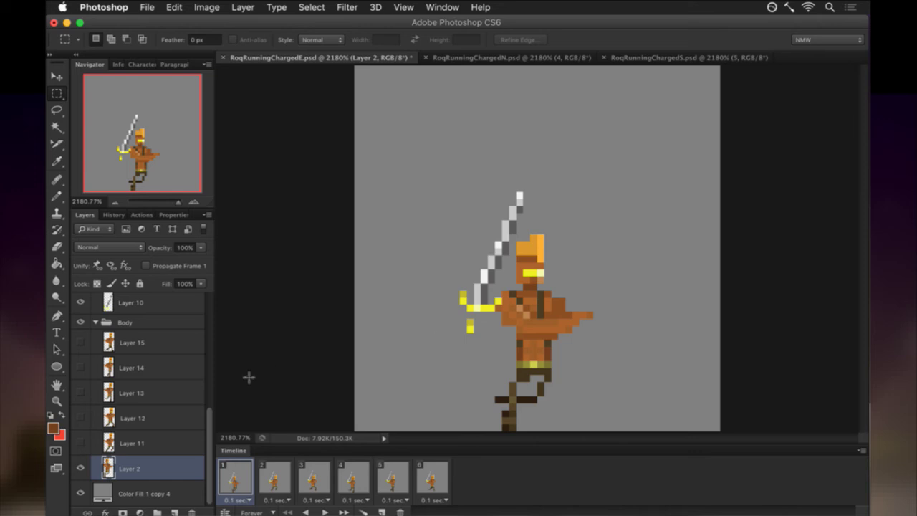
left_click(164, 303)
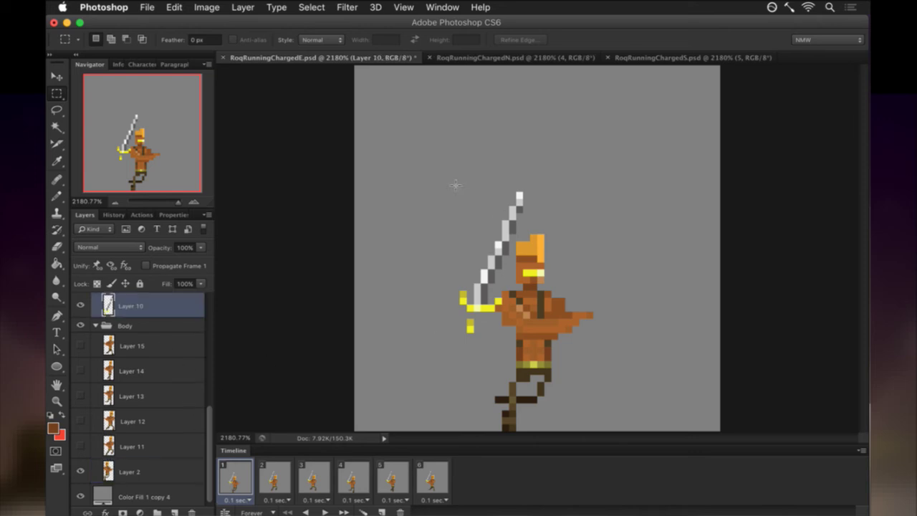
key("v")
key("Left")
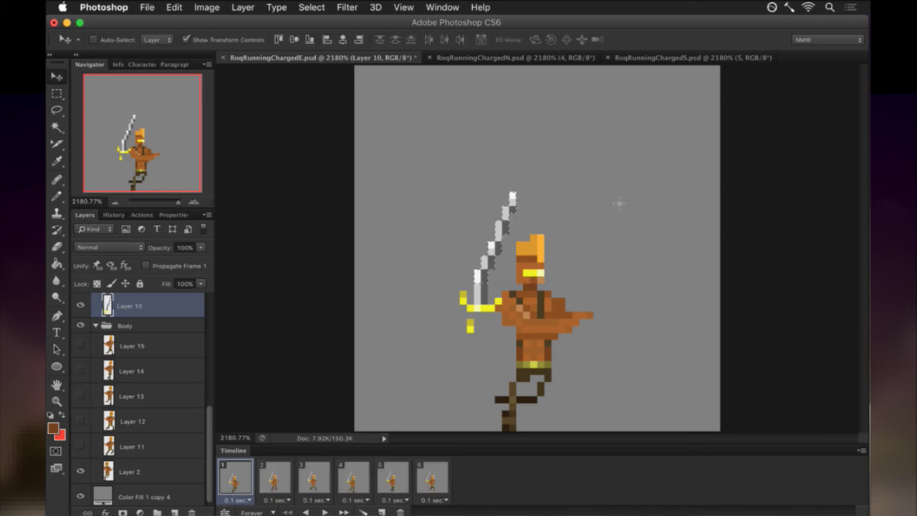
Select the upper part of the sword blade, shift it one more pixel to the left, and deselect it.
key("m")
left_click_drag(418, 149, 537, 269)
key("v")
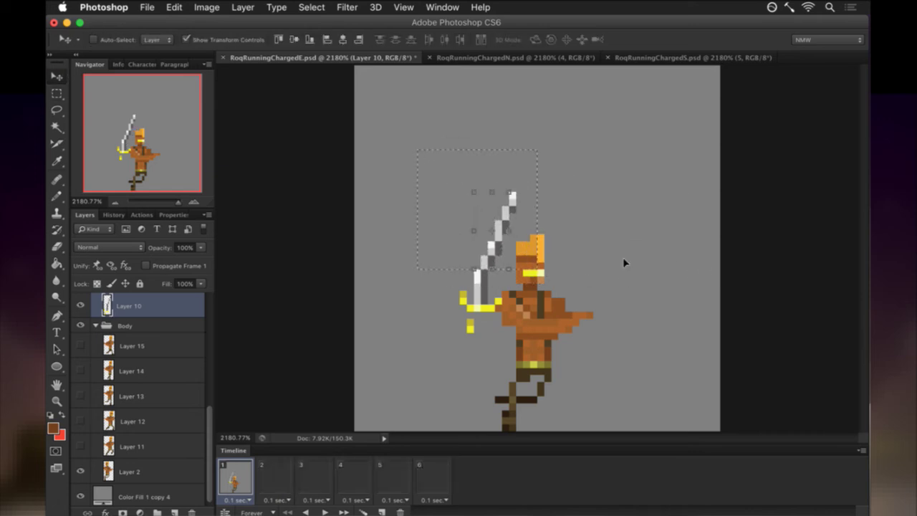
key("Left")
key("ctrl+d")
Select only the top section of the sword blade on Layer 10, from the tip down to Roq's hat, for moving.
key("m")
left_click_drag(523, 211, 523, 251)
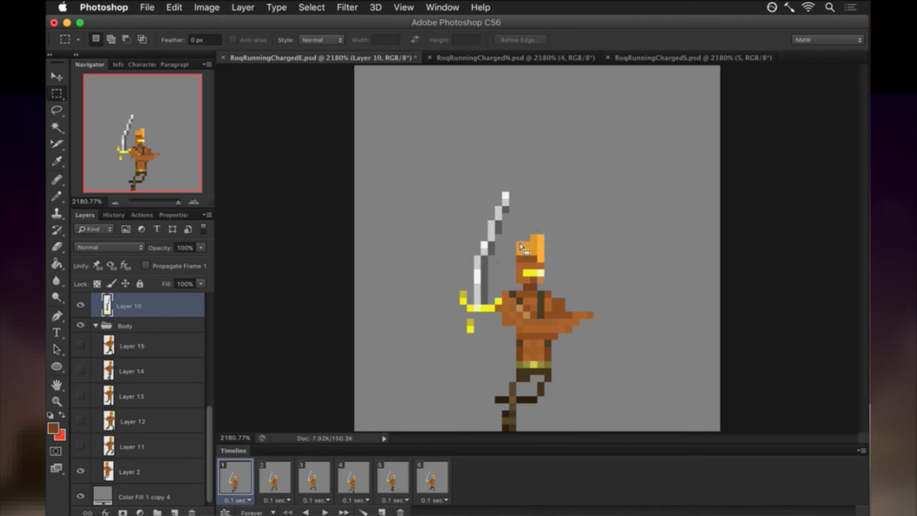
left_click_drag(409, 156, 523, 254)
key("v")
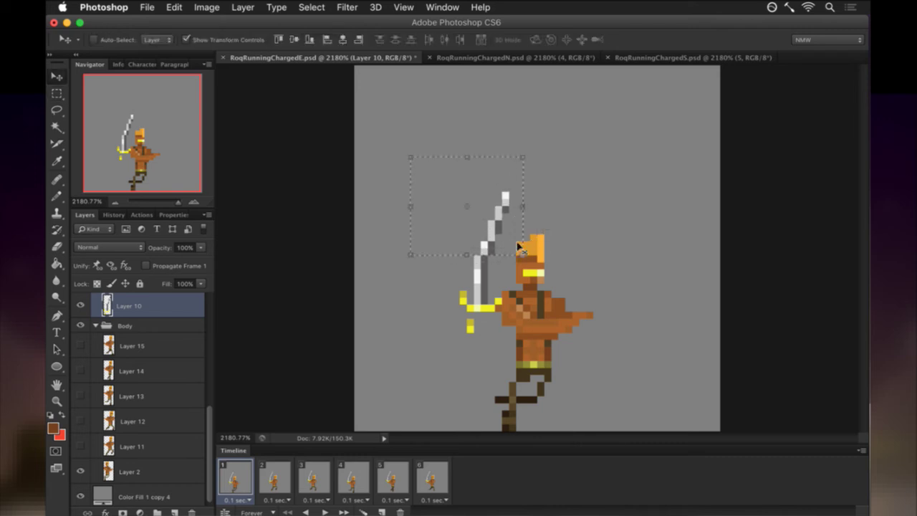
Straighten frame 1's slanted sword blade on Layer 10 by shifting progressively shorter upper sections one pixel left each until it stands vertical.
key("Left")
key("ctrl+d")
key("m")
left_click_drag(430, 170, 518, 238)
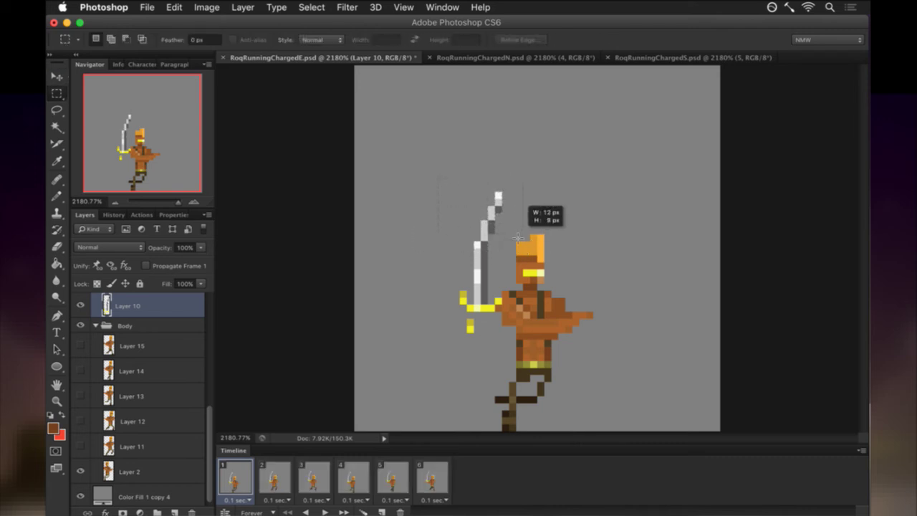
key("v")
key("Left")
key("ctrl+d")
key("m")
left_click_drag(429, 181, 519, 219)
key("v")
key("Left")
key("ctrl+d")
key("m")
left_click_drag(429, 187, 510, 206)
key("v")
key("Left")
key("ctrl+d")
key("m")
key("ctrl+d")
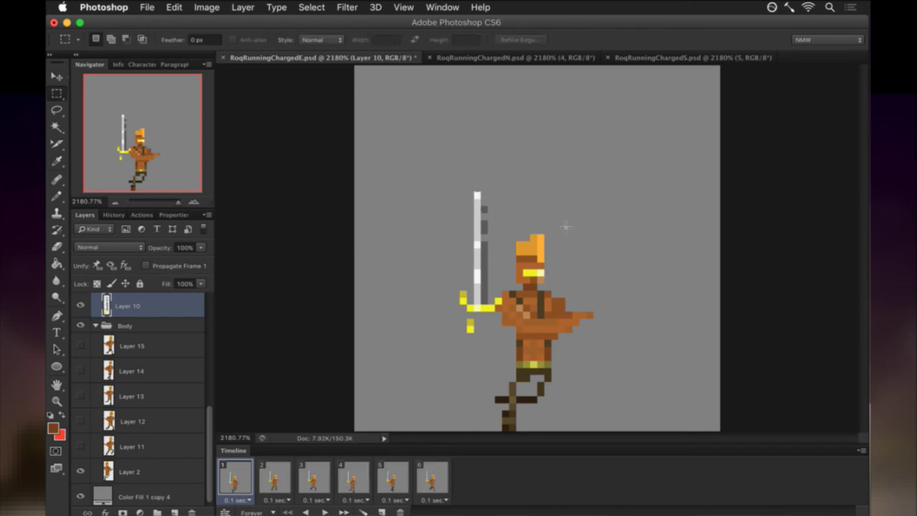
Pencil the blade's dark grey shadow edge into one continuous line using the grey sampled from it.
key("b")
left_click(487, 232, "alt")
left_click_drag(485, 234, 486, 260)
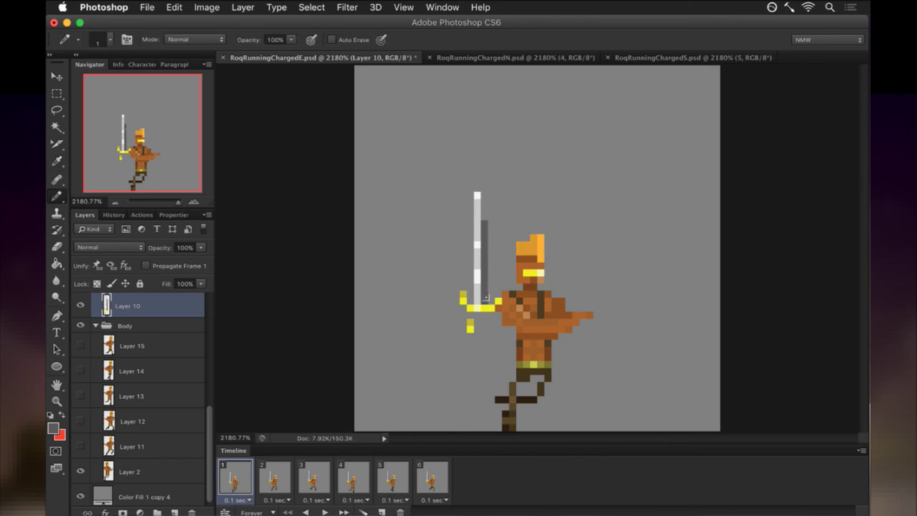
Move the sword's pommel one pixel right so it sits centred under the blade.
key("m")
left_click_drag(465, 320, 477, 326)
key("v")
key("m")
left_click(485, 290)
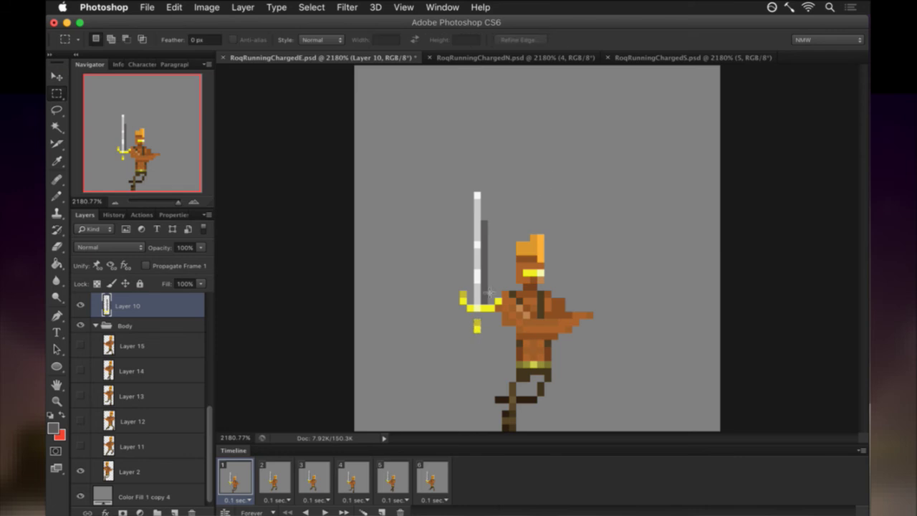
Move the whole sword in frame 1 about 13 pixels right and one pixel down into the extended hand.
key("v")
key("Right")
key("Right")
key("Right")
key("Right")
key("Right")
key("Right")
key("Right")
key("Right")
key("Right")
key("Right")
key("Left")
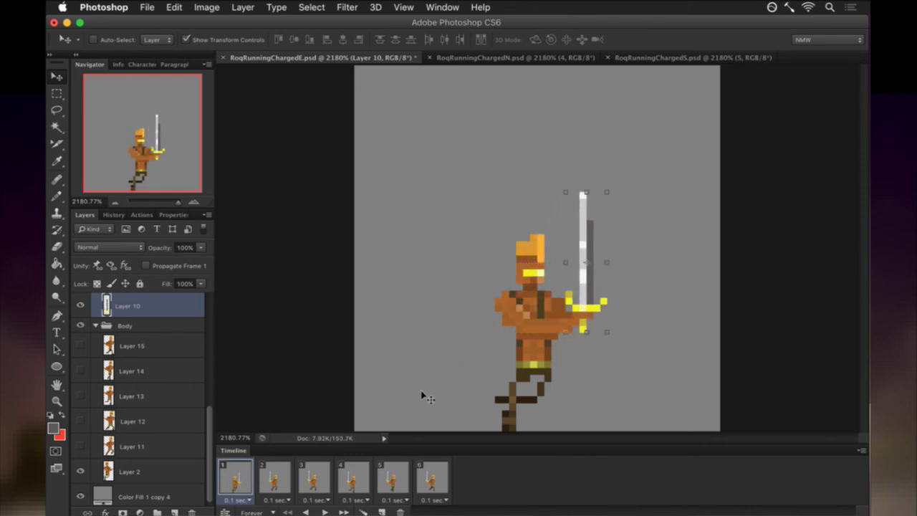
key("Left")
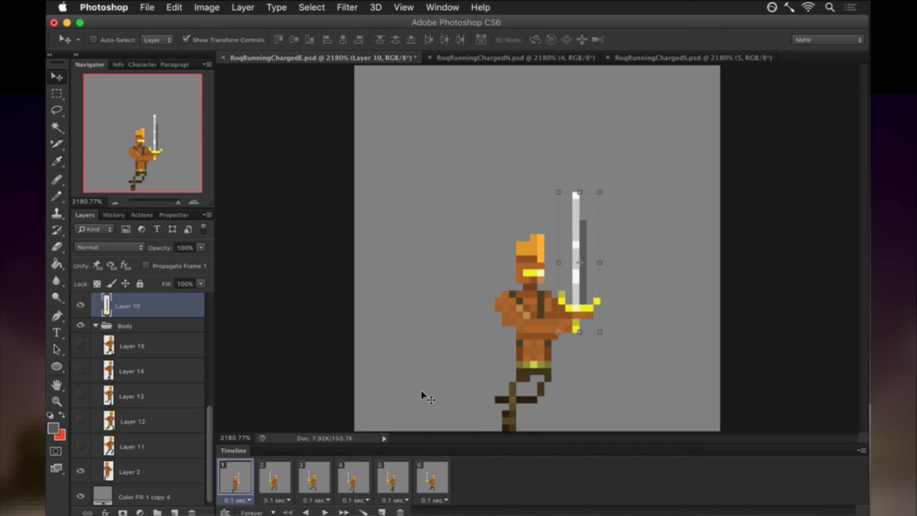
key("Left")
key("Down")
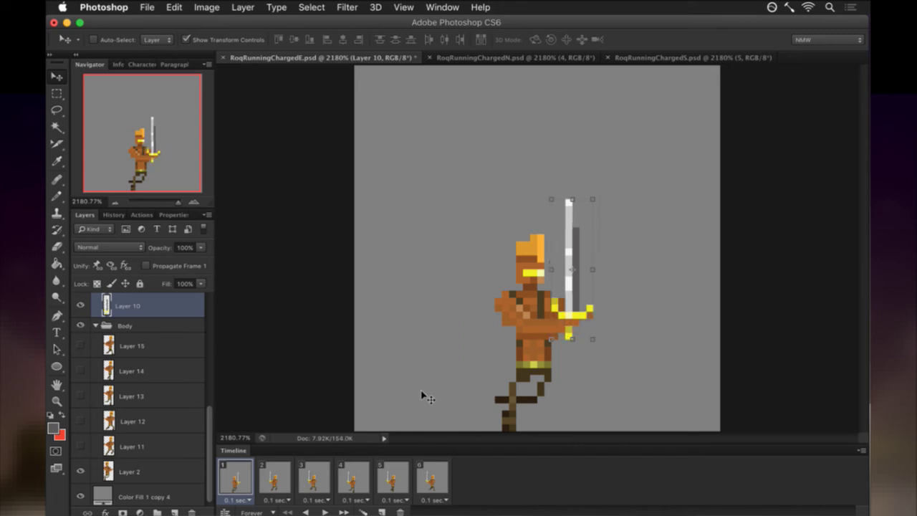
key("Up")
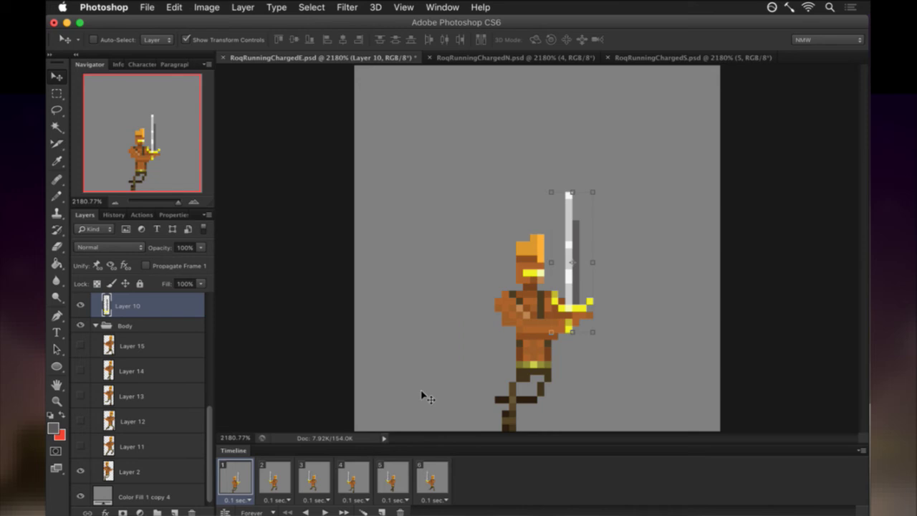
key("Down")
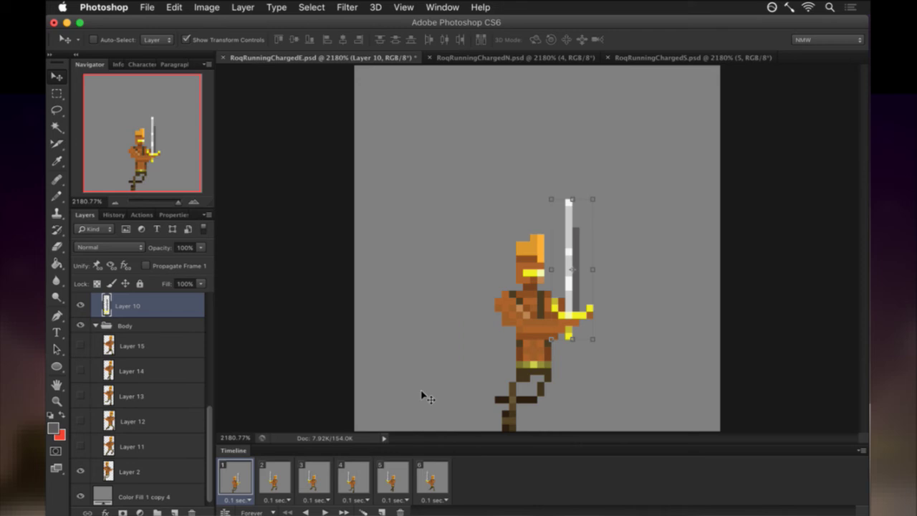
key("m")
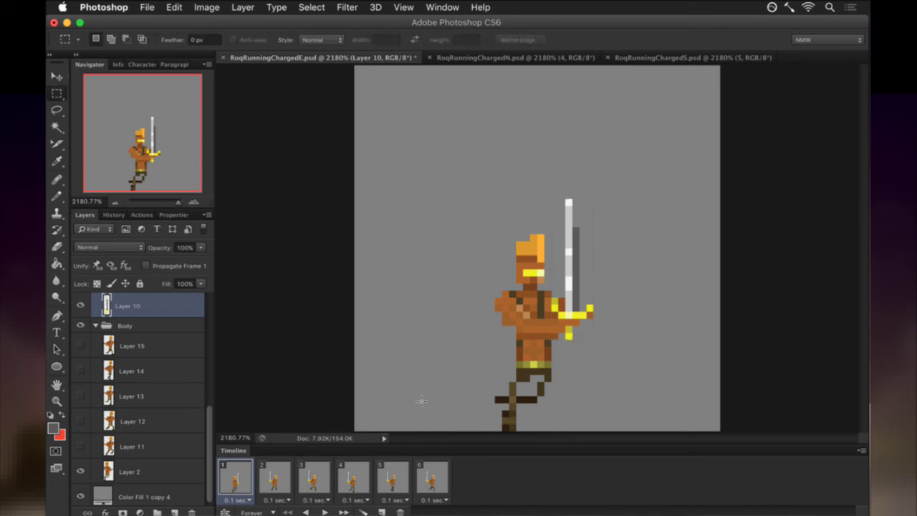
Compare frame 1 with frame 2, sample the skin brown from Layer 2, reselect Layer 10 and save the document.
left_click(277, 480)
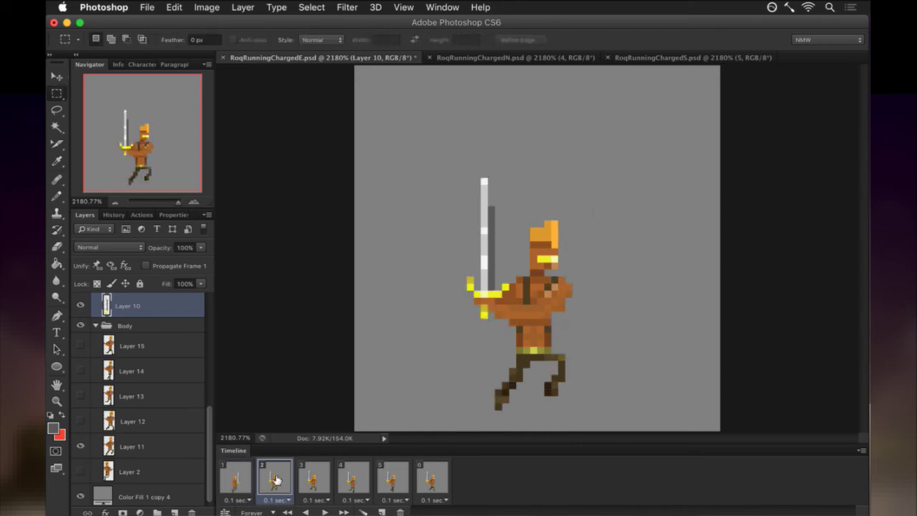
left_click(242, 480)
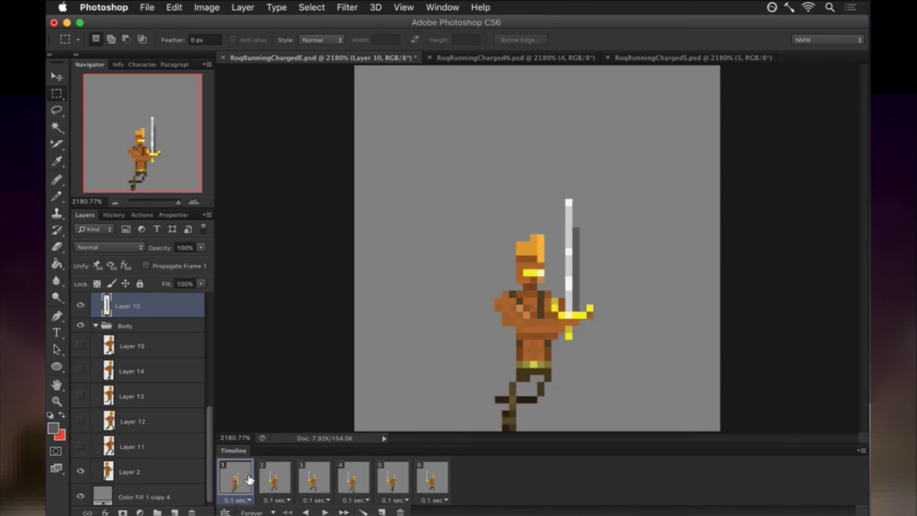
left_click(132, 473)
key("i")
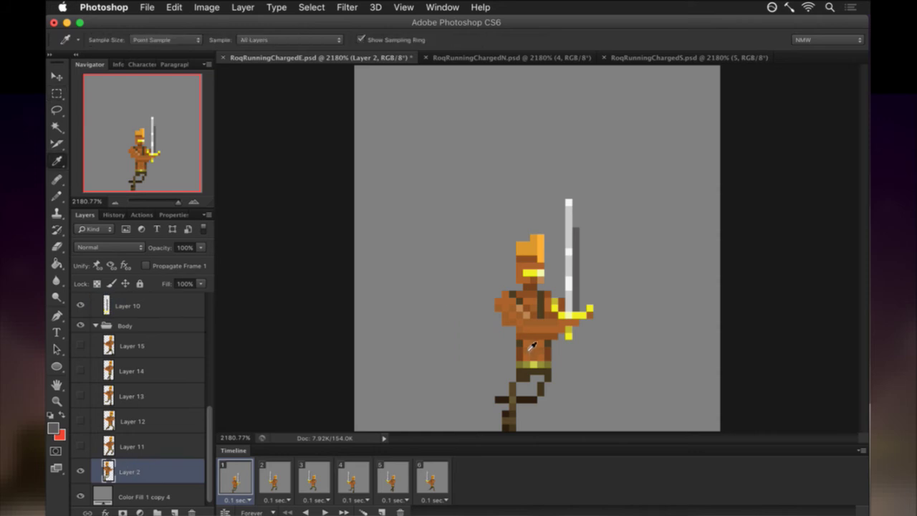
left_click(515, 330)
key("b")
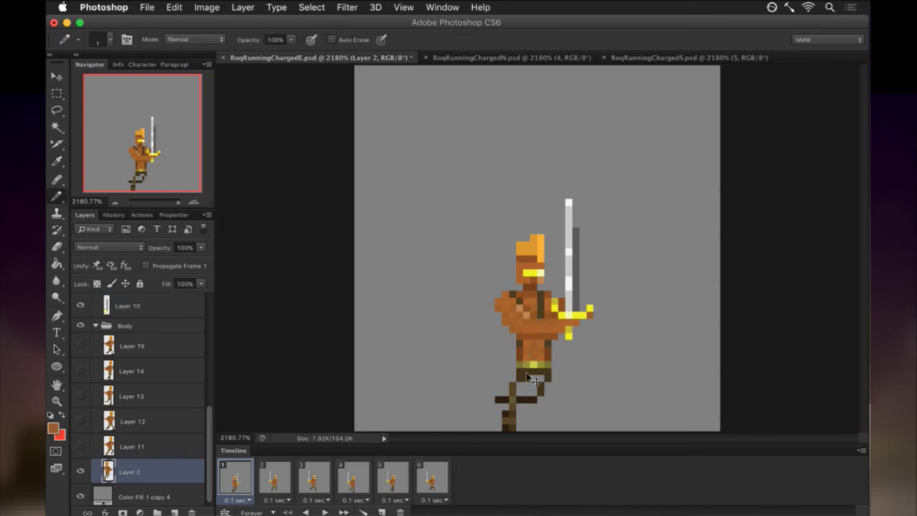
key("alt+bracketright")
key("super+s")
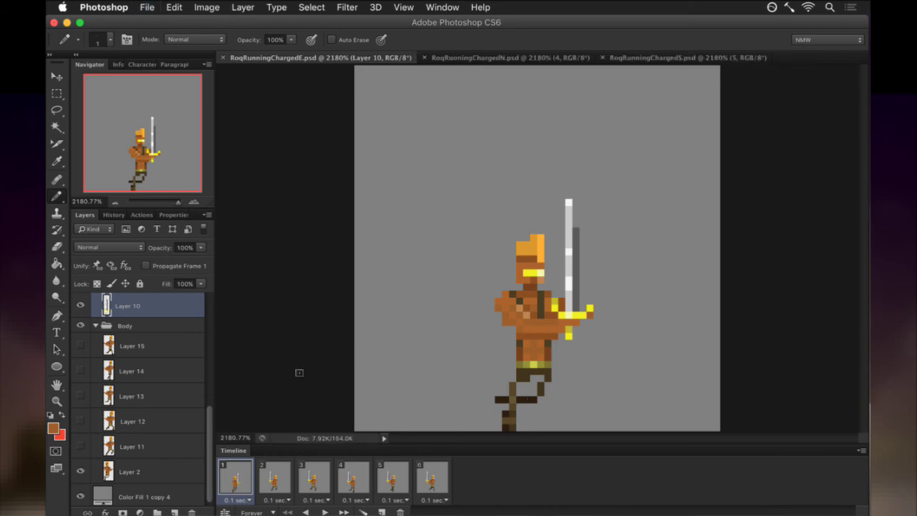
In frame 2, move the character's head on Layer 11 one pixel left.
left_click(275, 476)
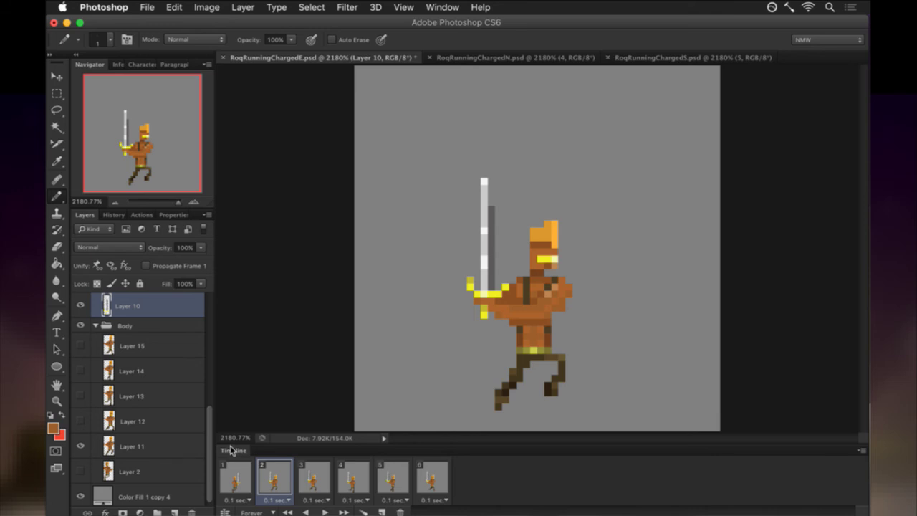
left_click(174, 445)
key("m")
mouse_move(461, 286)
left_mouse_down()
mouse_move(563, 296)
mouse_move(624, 323)
left_mouse_up()
left_click_drag(515, 206, 587, 269)
key("v")
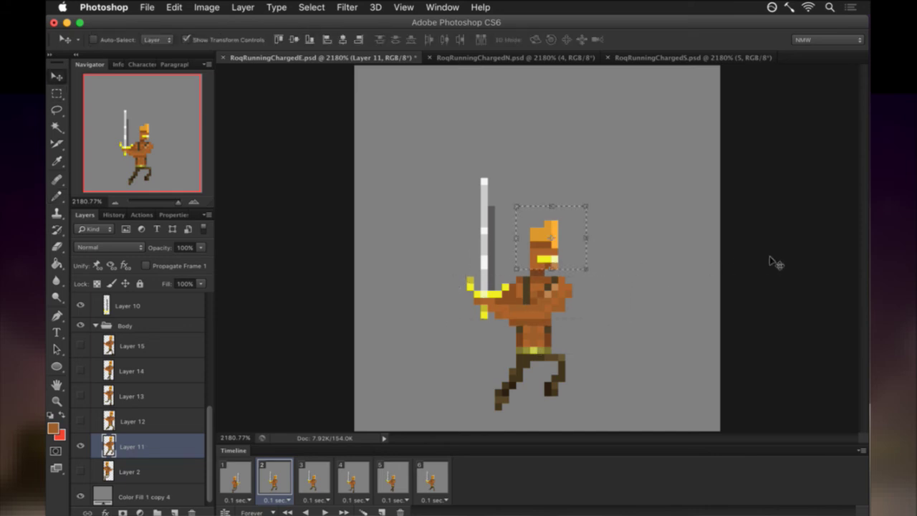
key("Left")
Flip the arms and chest on Layer 11 horizontally and nudge them one pixel right.
key("m")
left_click_drag(509, 290, 622, 324)
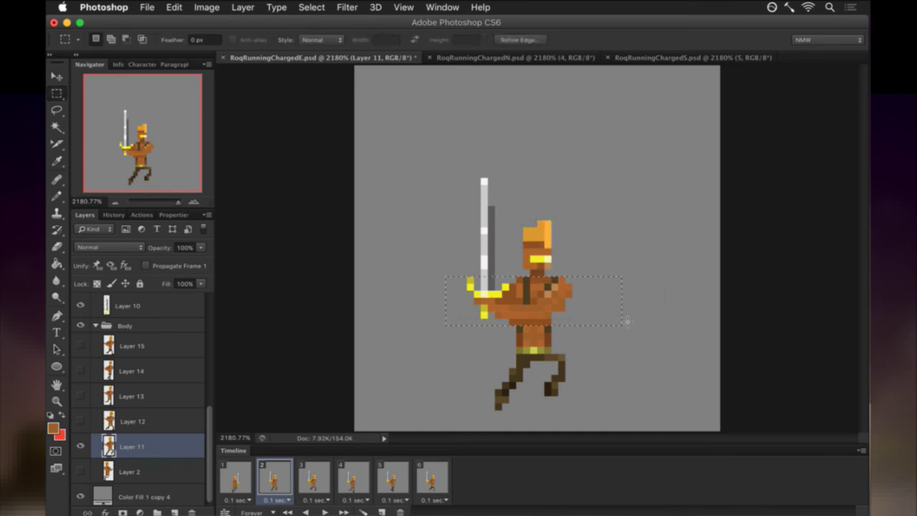
key("super+t")
right_click(608, 299)
left_click(633, 469)
key("Return")
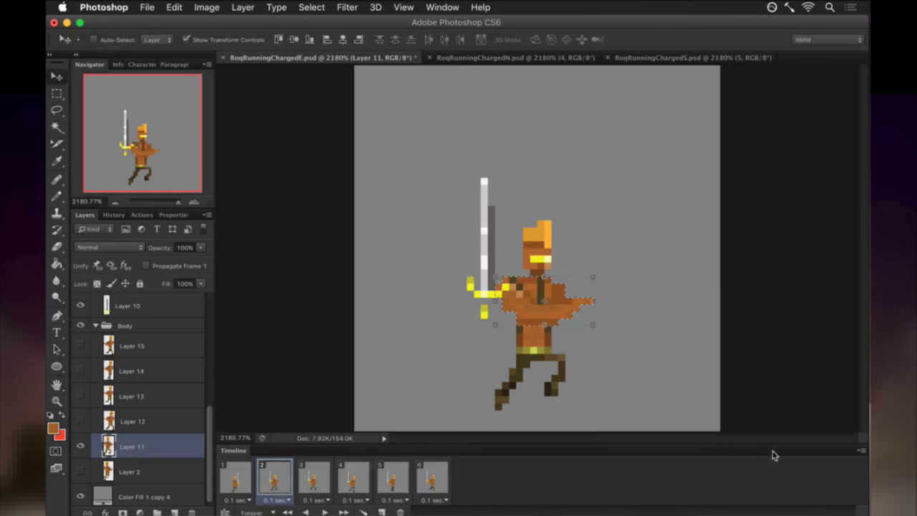
key("Right")
key("Right")
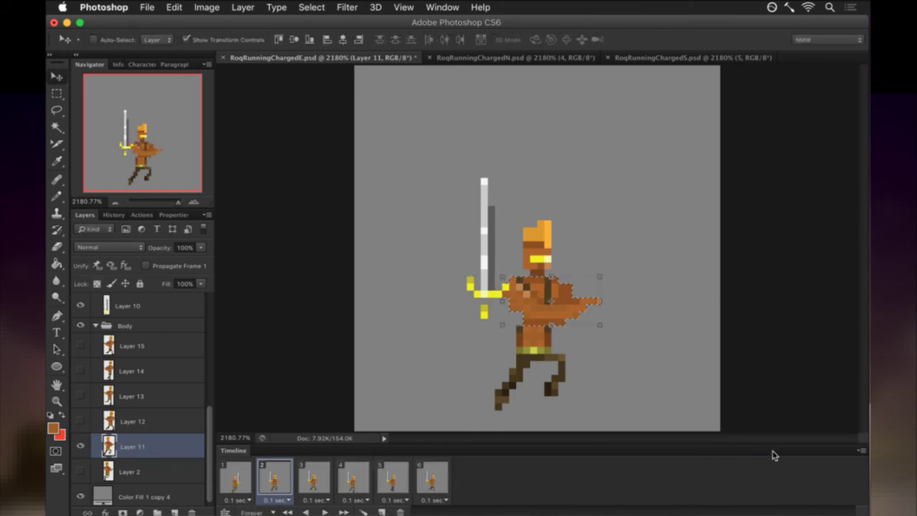
Shift the waist and hips on Layer 11 one pixel right and touch up the upper-leg pixels in dark brown.
key("m")
left_click_drag(501, 325, 572, 364)
key("v")
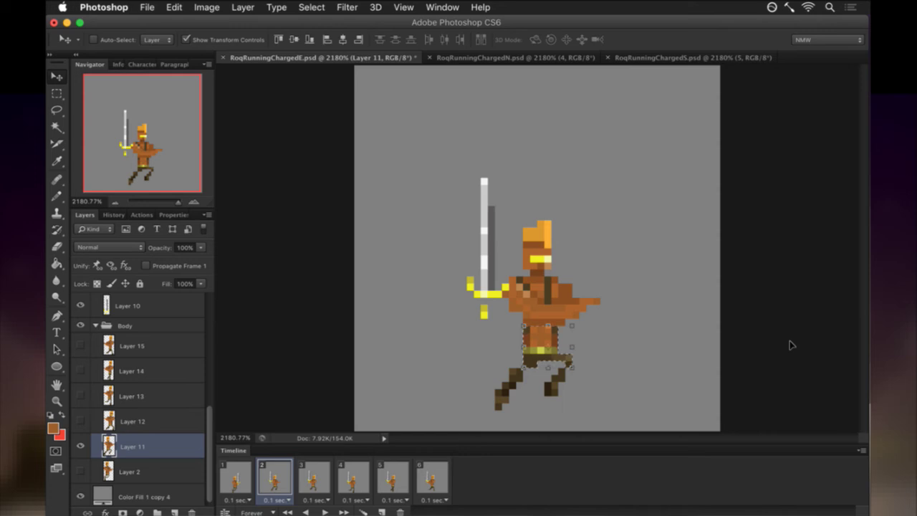
key("ctrl+d")
key("m")
key("b")
left_click(535, 367, "alt")
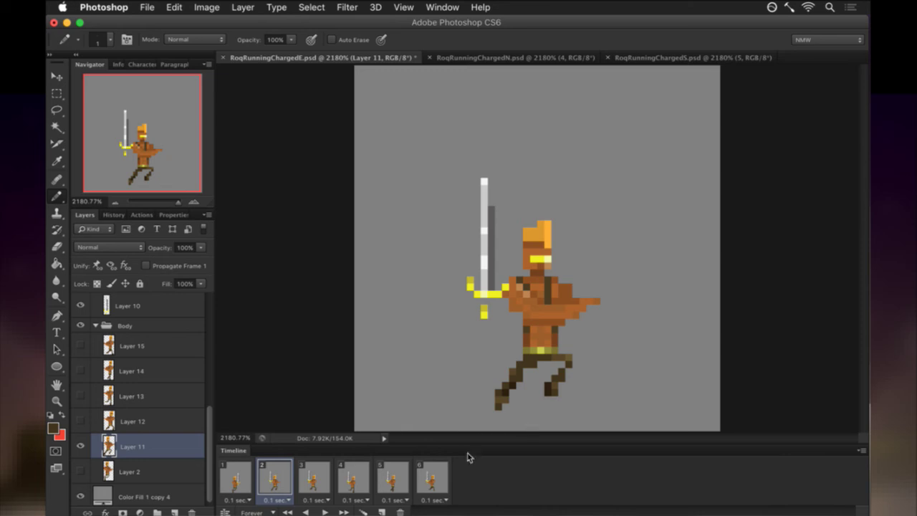
Check frame 2 against frame 1 and move the sword on Layer 10 in frame 2 15 pixels right into the extended hand.
left_click(236, 478)
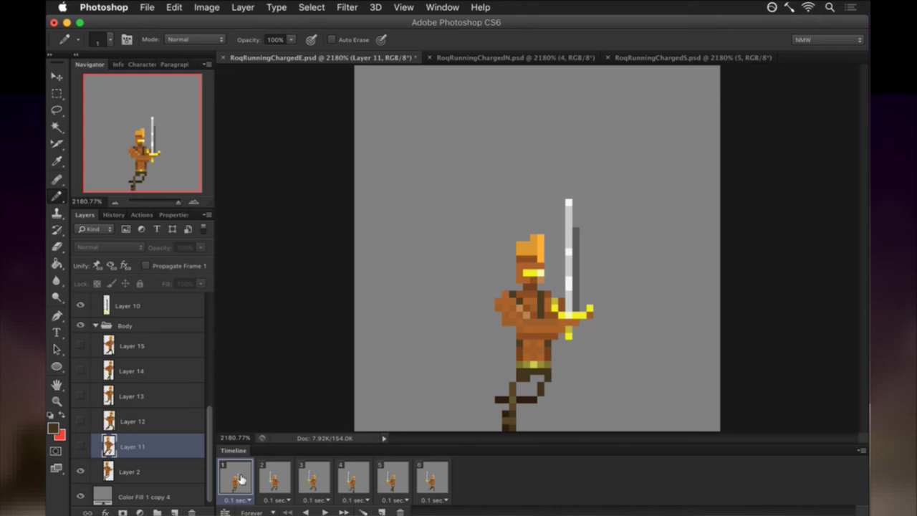
left_click(272, 475)
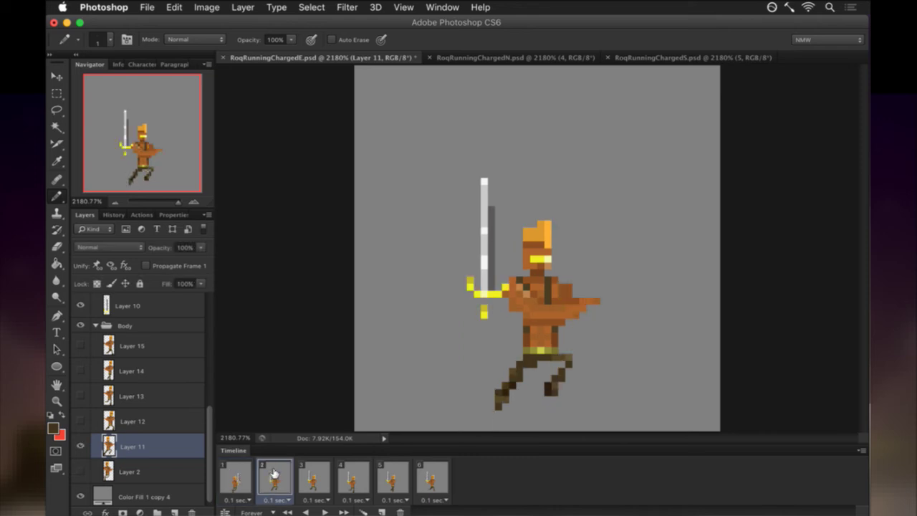
left_click(238, 477)
left_click(270, 477)
left_click(133, 306)
key("v")
key("Right")
key("Right")
key("Right")
key("Right")
key("Right")
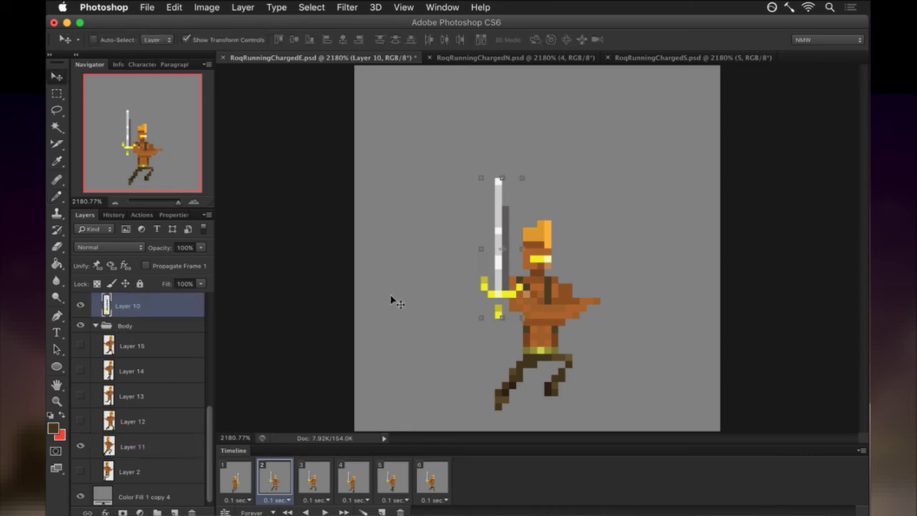
key("Right")
key("Right")
key("Right")
key("Right")
key("Right")
key("Right")
key("Right")
key("Right")
key("Right")
key("Right")
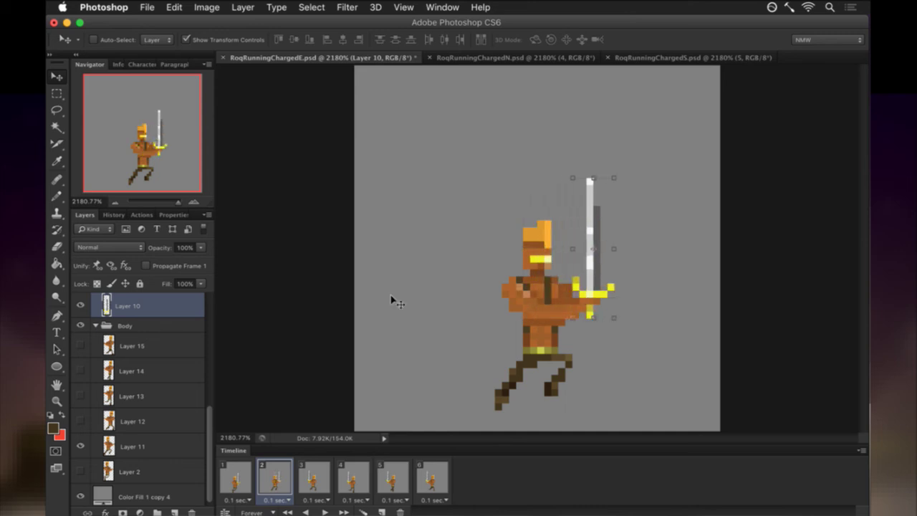
scroll(161, 371, "up", 2)
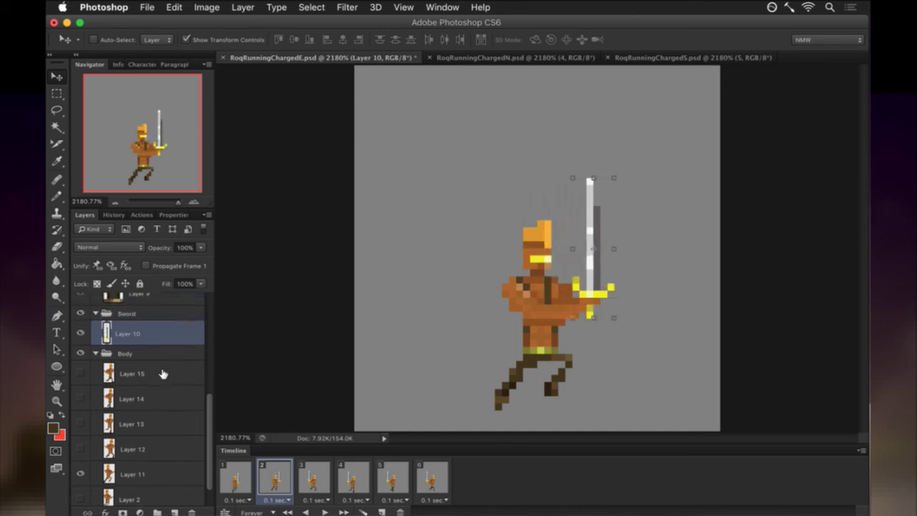
key("super+j")
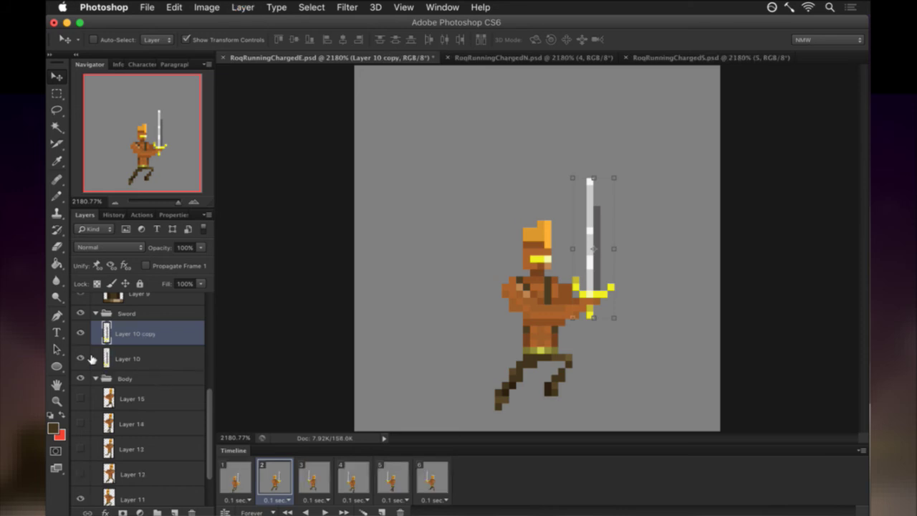
left_click(191, 511)
Save the document and compare the poses in frames 1 and 2.
key("super+s")
key("m")
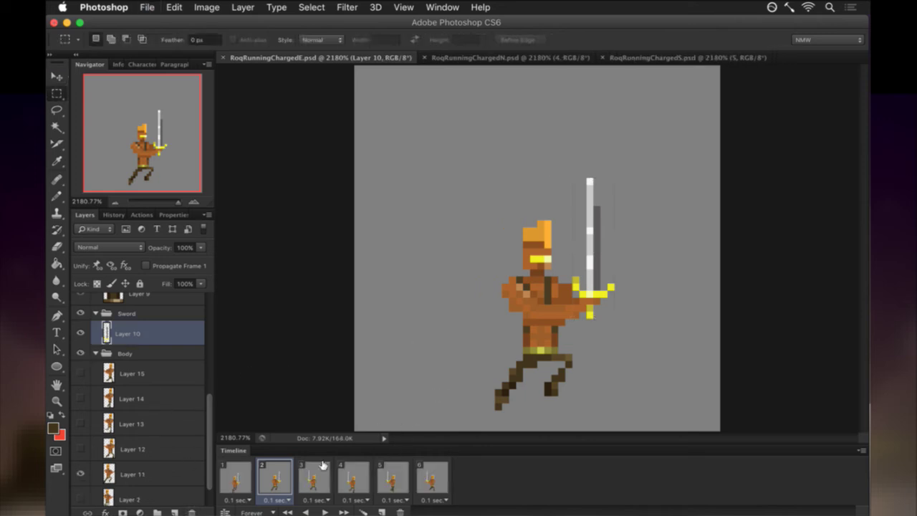
left_click(237, 473)
left_click(274, 472)
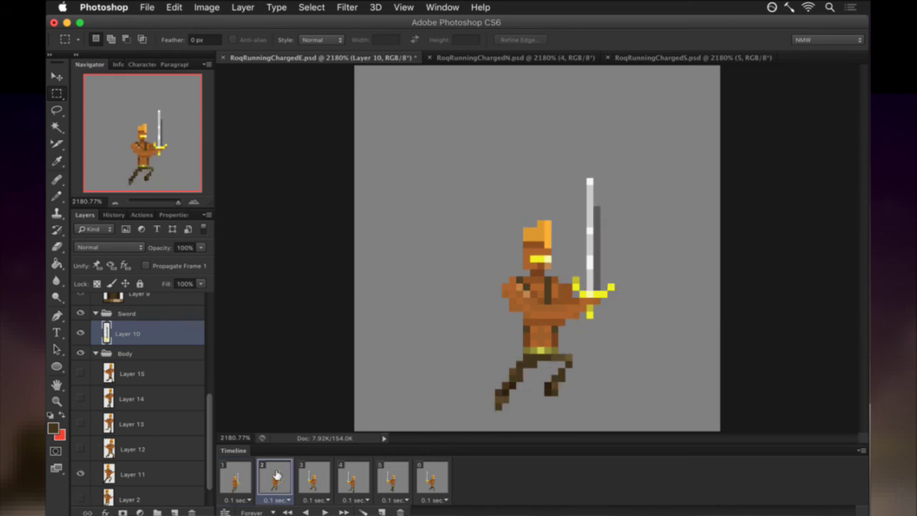
In frame 3, move the character's head on Layer 12 one pixel left.
left_click(315, 476)
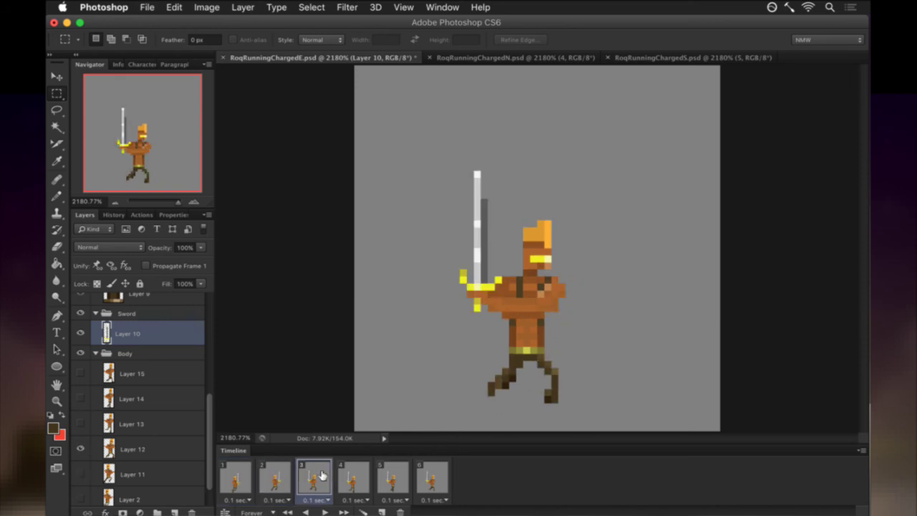
left_click(136, 448)
left_click_drag(508, 213, 566, 270)
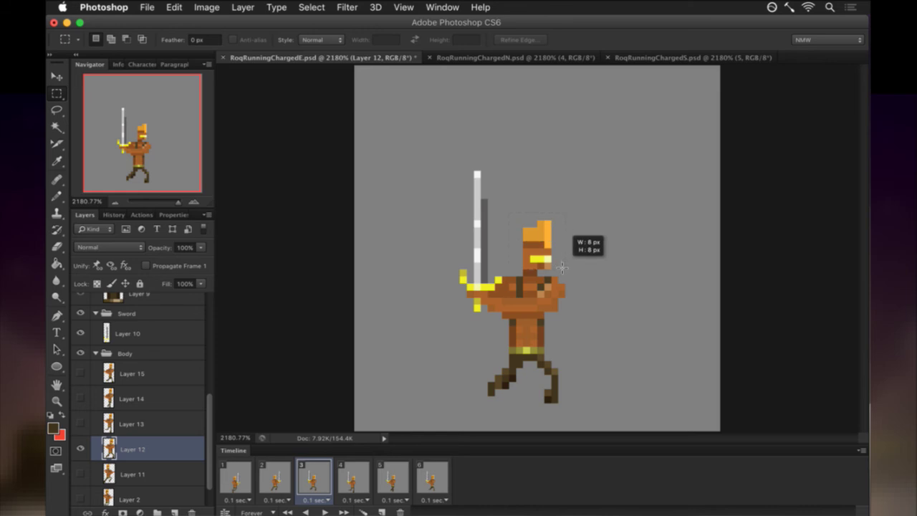
key("v")
key("Left")
key("ctrl+d")
key("m")
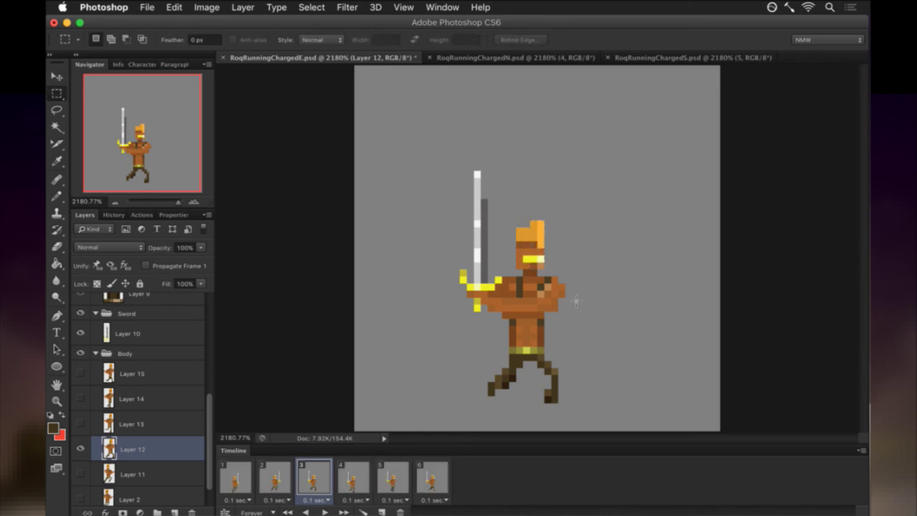
Flip the torso and arms on Layer 12 in frame 3 horizontally and move them three pixels right.
left_click_drag(448, 279, 592, 318)
key("v")
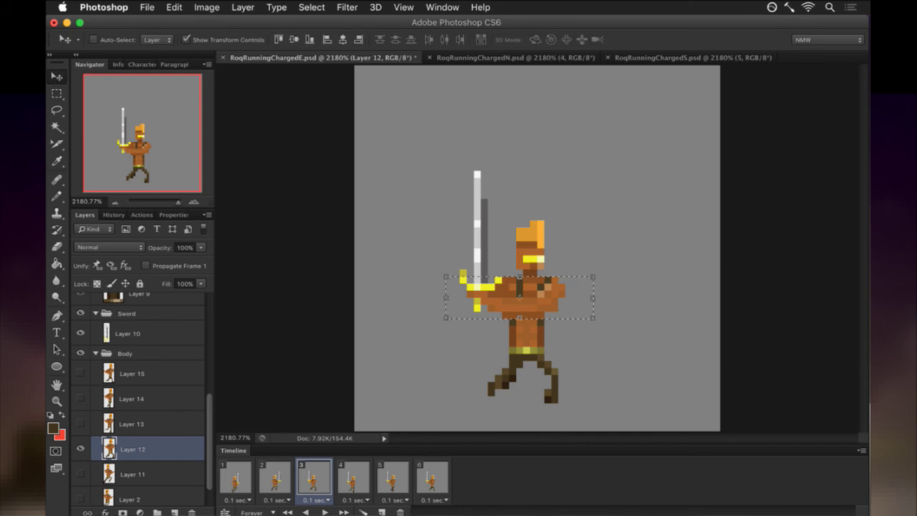
left_click(594, 299)
right_click(580, 293)
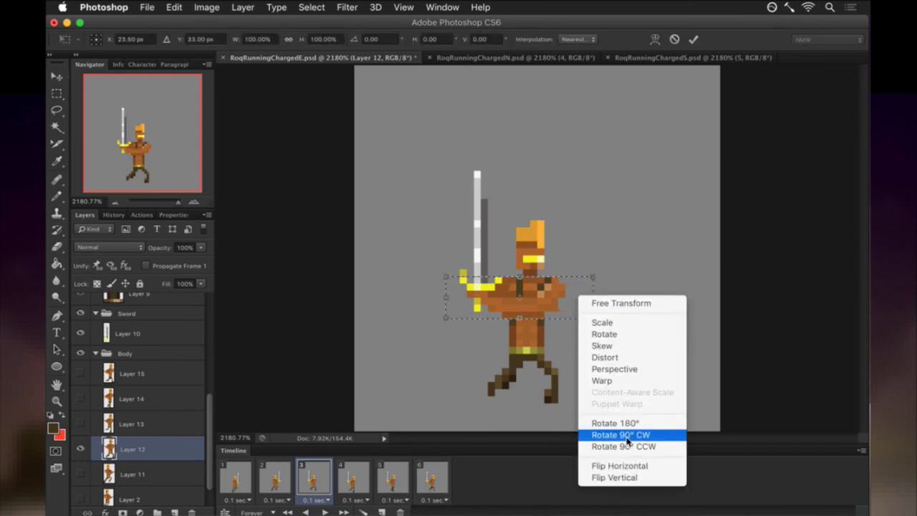
left_click(629, 467)
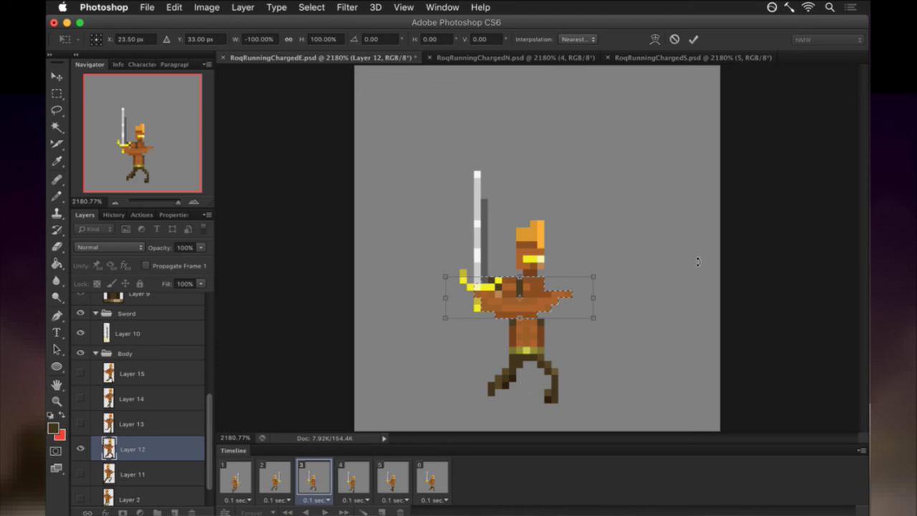
key("Return")
key("Right")
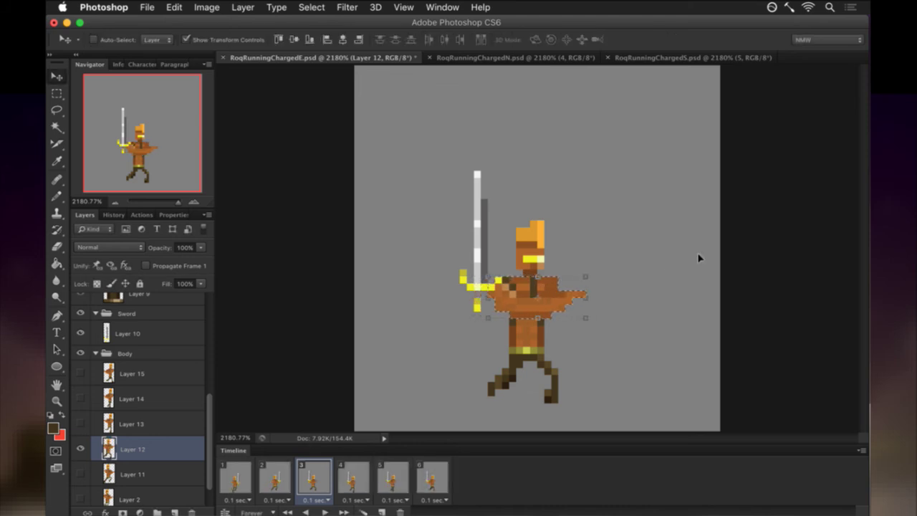
key("Right")
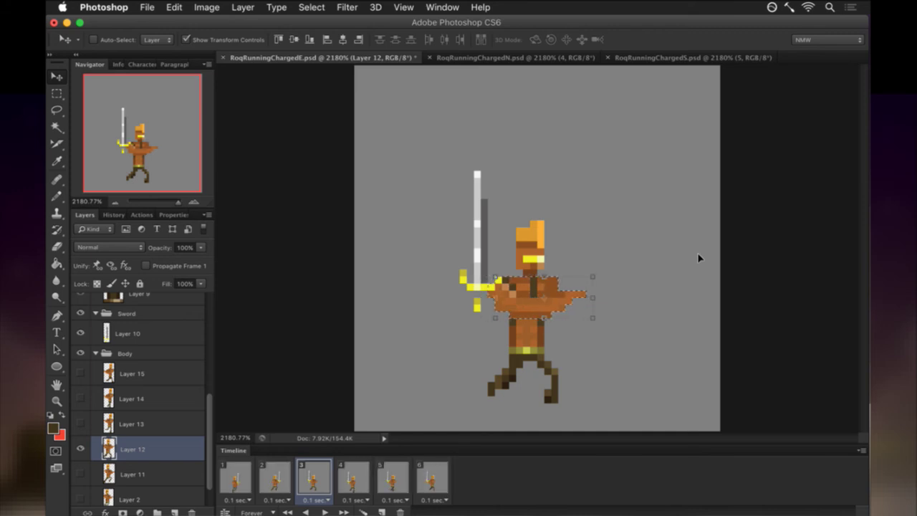
key("ctrl+d")
Shift the waist and hips on Layer 12 in frame 3 one pixel right.
key("m")
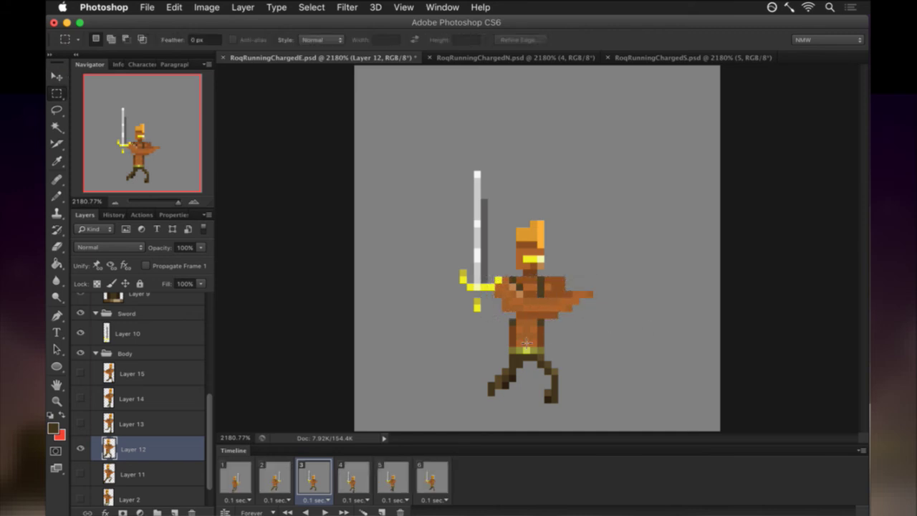
left_click_drag(495, 319, 573, 369)
key("v")
key("ctrl+d")
key("m")
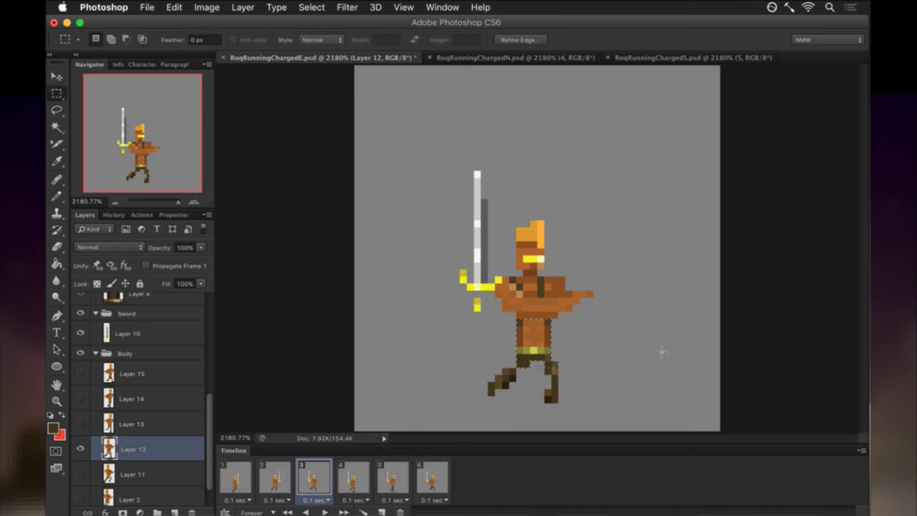
key("i")
key("b")
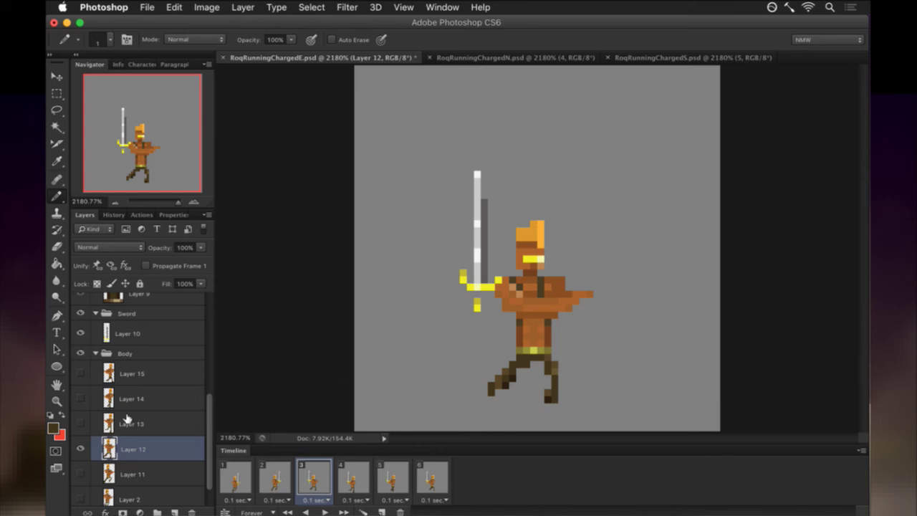
Move the sword on Layer 10 in frame 3 14 pixels right and one pixel down into the extended hand.
left_click(148, 334)
key("v")
key("Right")
key("Right")
key("Right")
key("Right")
key("Right")
key("Right")
key("Right")
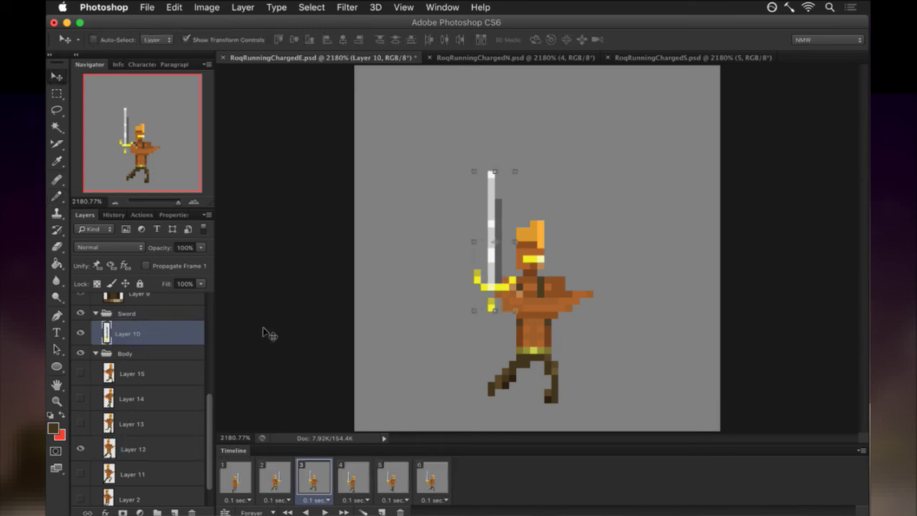
key("Right")
key("Right")
key("Right")
key("Right")
key("Right")
key("Right")
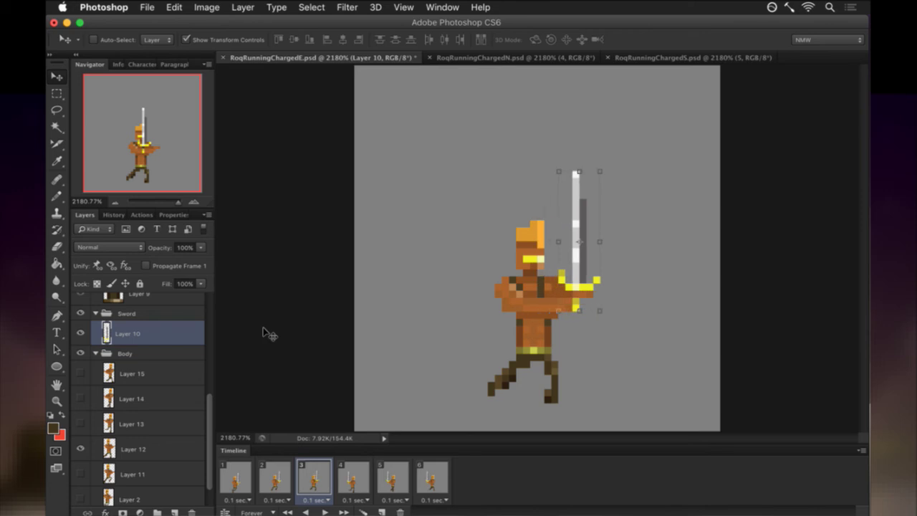
key("Down")
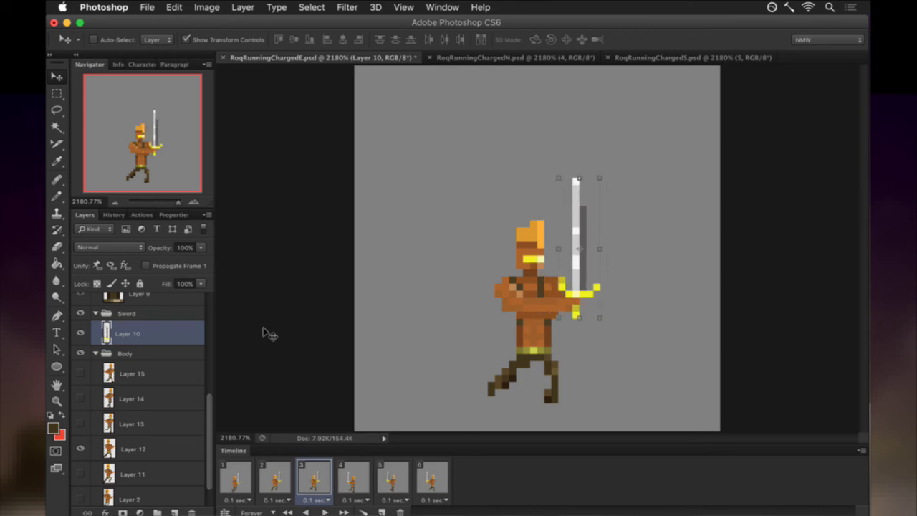
Try the sword in frame 2 one pixel lower and one pixel further left, checking it against frame 1.
key("m")
left_click(285, 467)
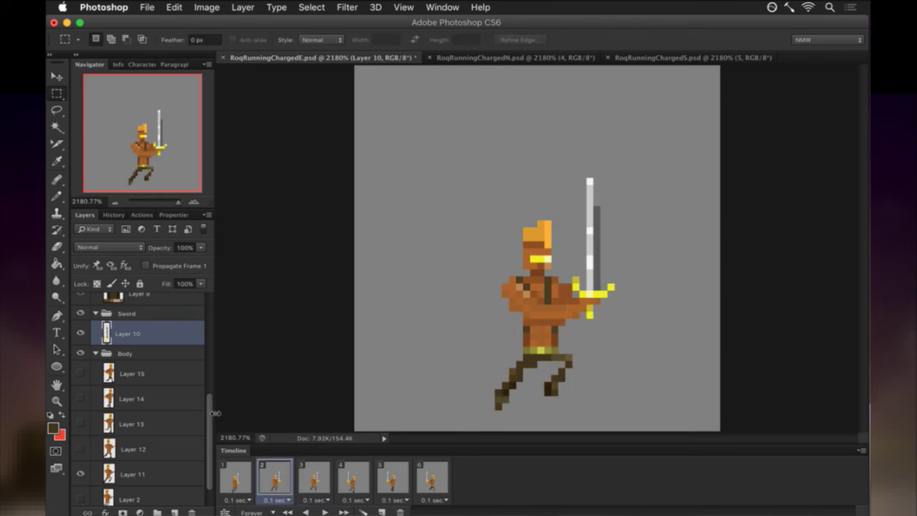
key("v")
key("Down")
key("Left")
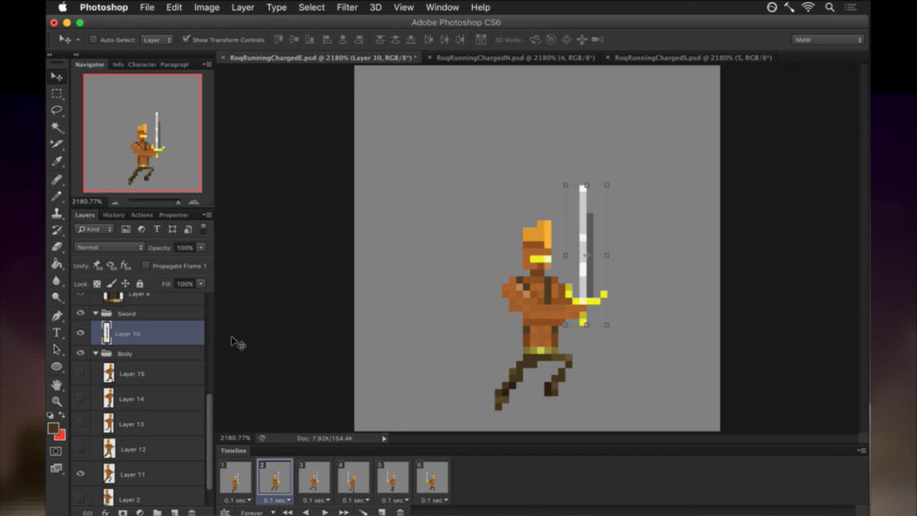
key("m")
left_click(238, 476)
left_click(273, 478)
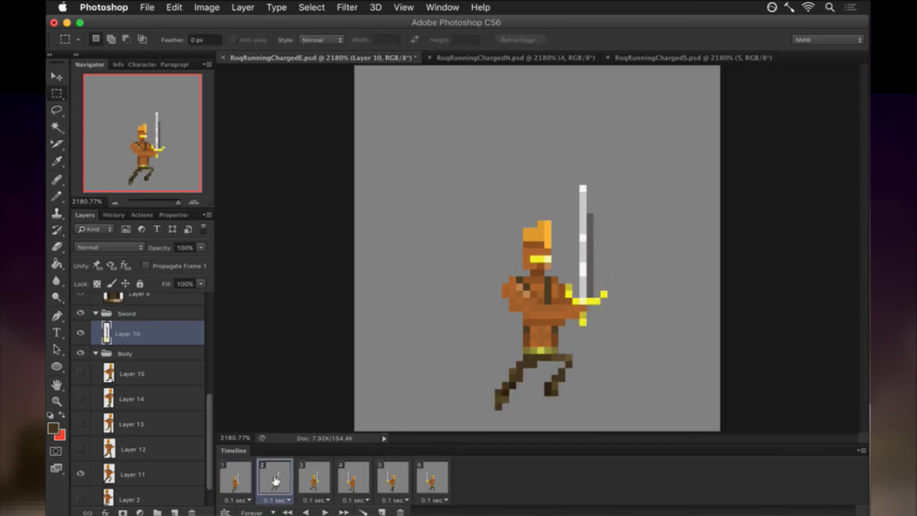
Return the sword in frame 2 one pixel up and one pixel right and compare it with frames 1 and 3.
key("v")
key("Up")
key("Right")
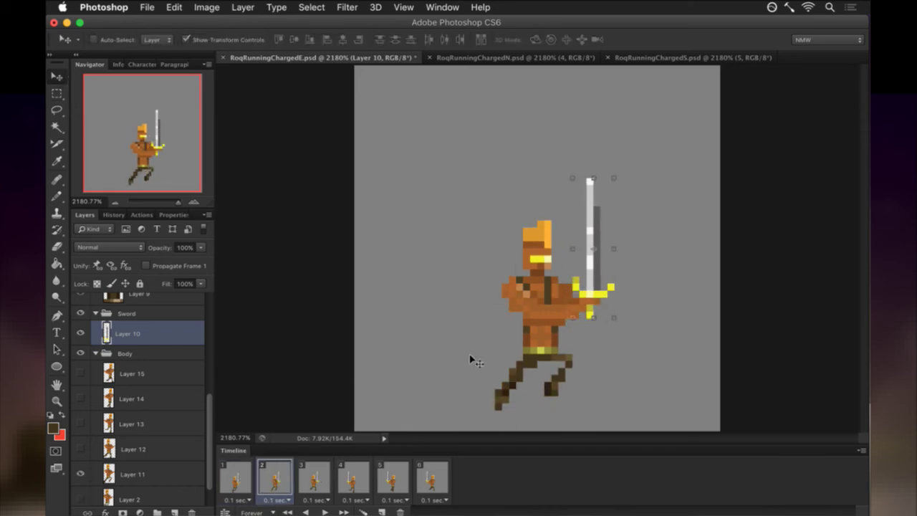
key("m")
left_click(226, 484)
left_click(276, 478)
left_click(334, 473)
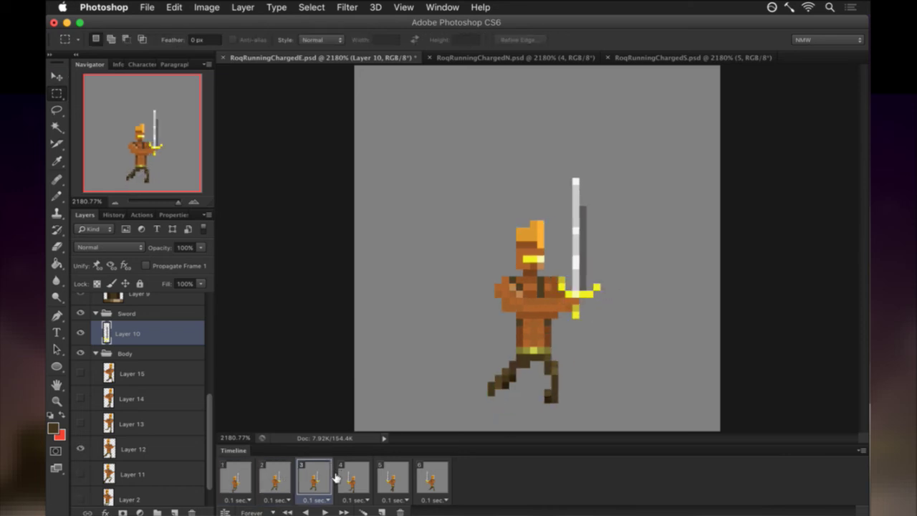
In frame 4, move the character's head on Layer 13 one pixel left.
left_click(351, 477)
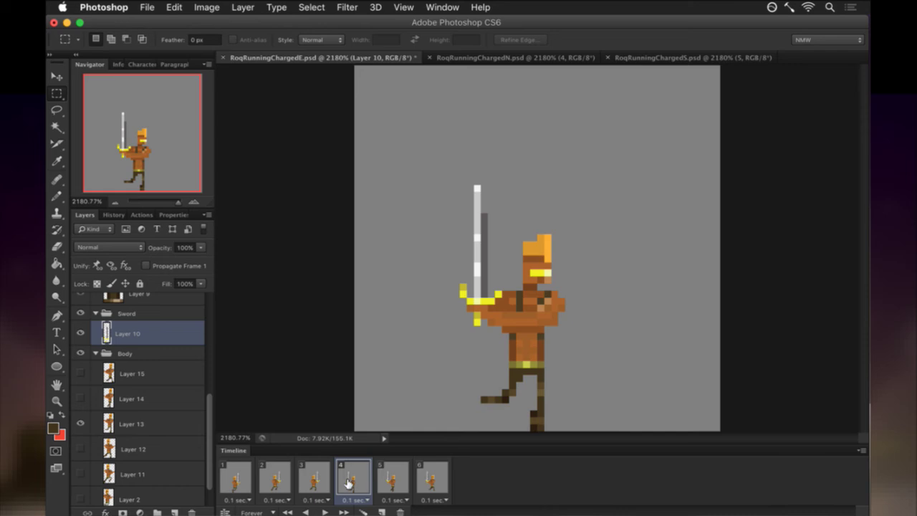
left_click(171, 417)
left_click_drag(515, 234, 545, 285)
key("v")
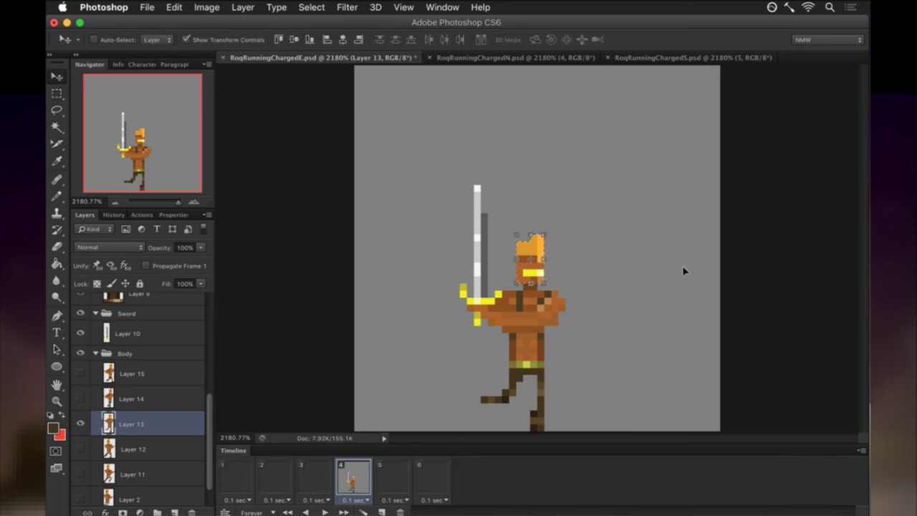
key("m")
key("super+d")
Flip the torso and arms on Layer 13 in frame 4 horizontally and move them four pixels right.
left_click_drag(452, 291, 594, 332)
key("v")
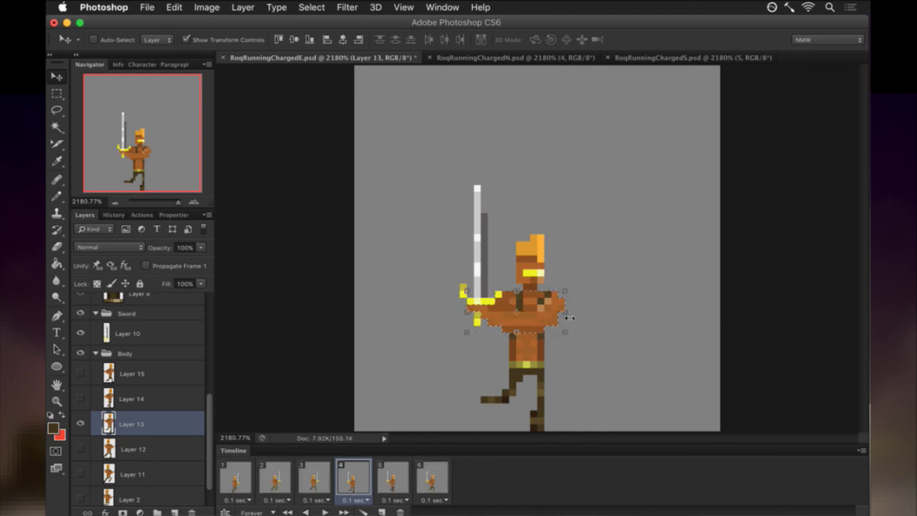
left_click(570, 317)
right_click(548, 309)
left_click(588, 484)
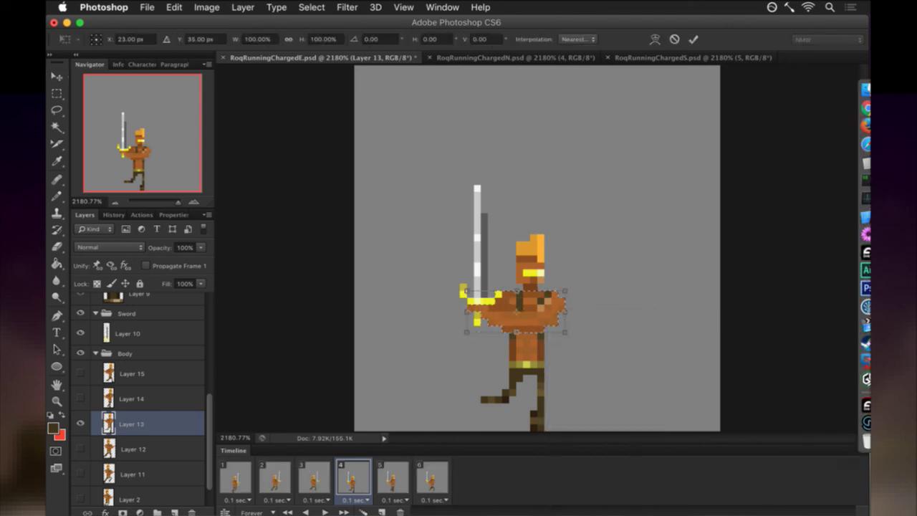
key("Return")
key("Right")
key("Right")
key("Right")
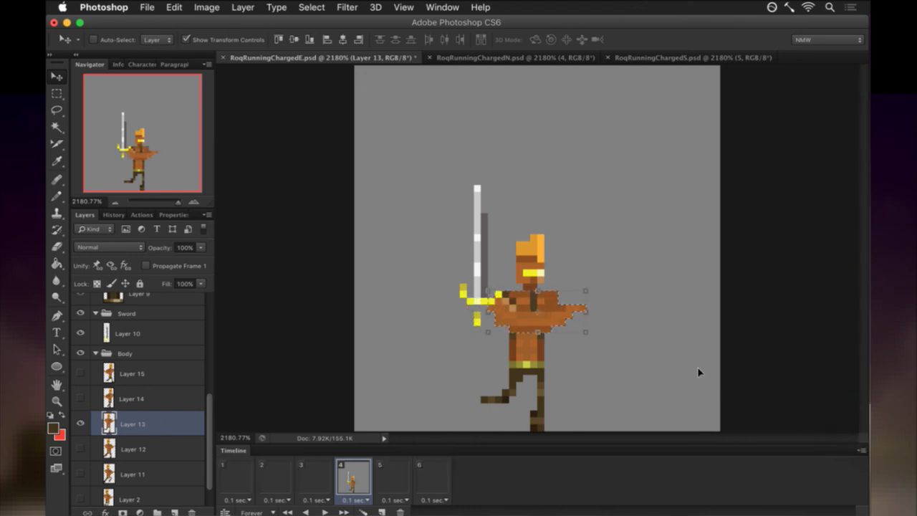
Shift the waist and hips on Layer 13 in frame 4 one pixel right, leaving the arm pixels out of the selection.
key("m")
left_click_drag(480, 324, 566, 382)
key("v")
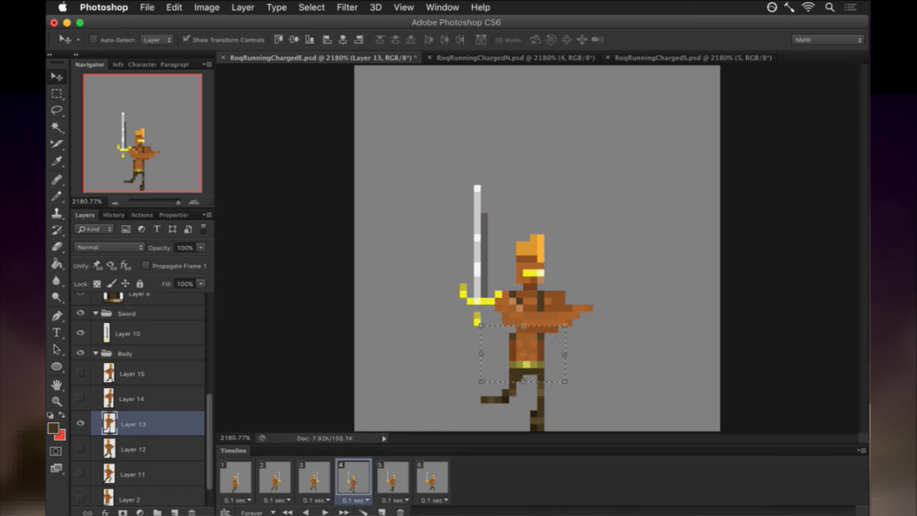
key("m")
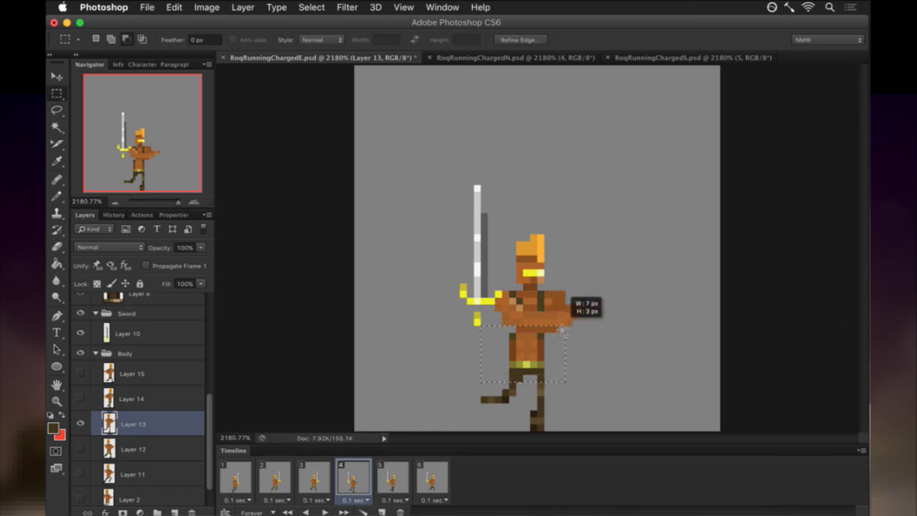
key("v")
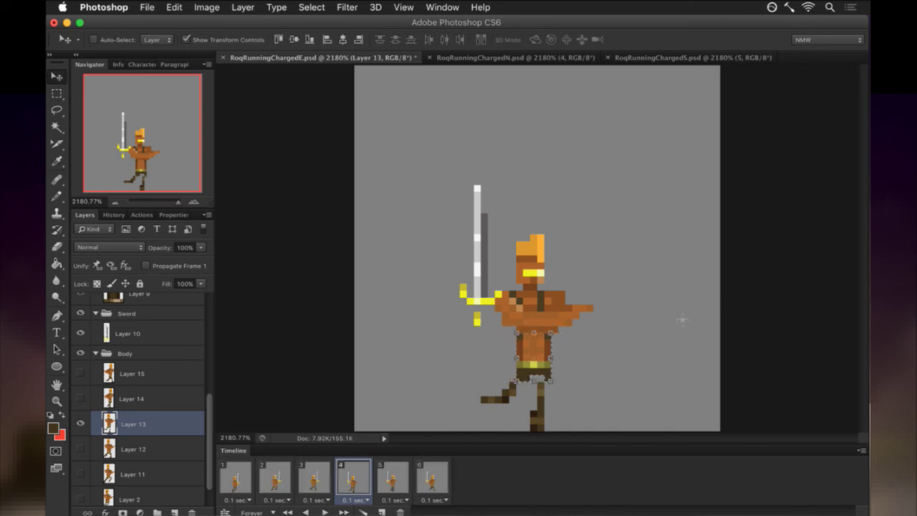
key("m")
left_click(528, 381)
Shift the front leg and foot on Layer 13 one pixel right in line with the hips.
key("b")
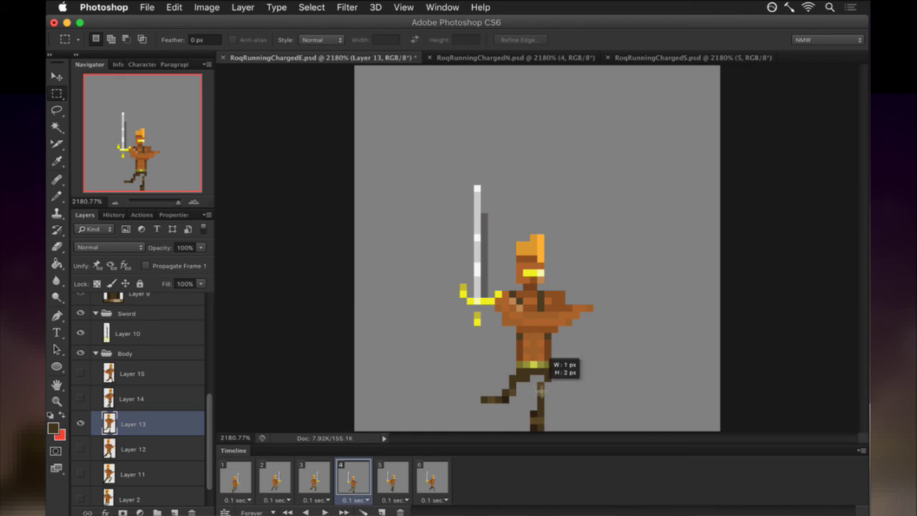
key("v")
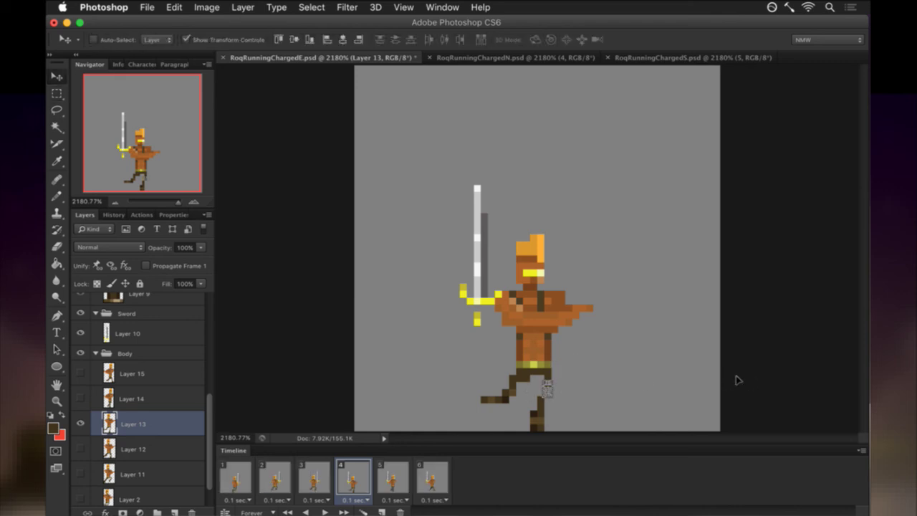
key("m")
left_click_drag(514, 396, 544, 415)
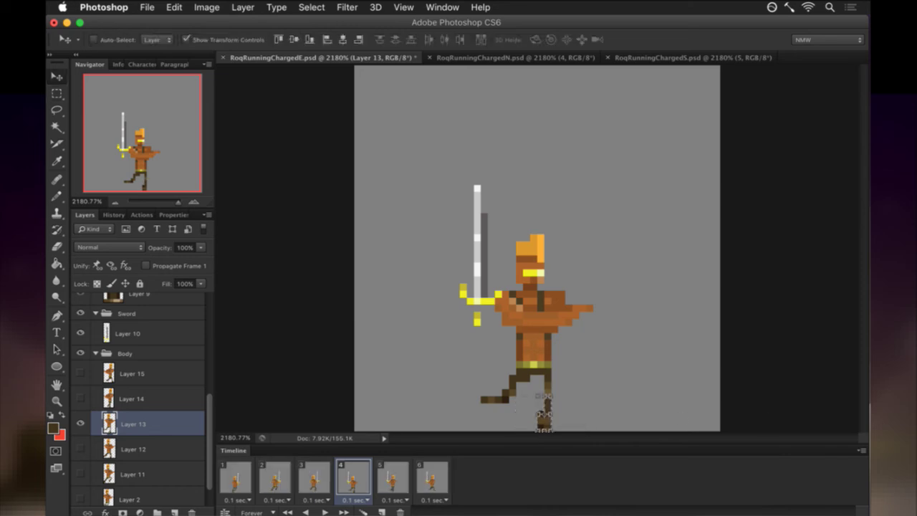
key("m")
key("ctrl+d")
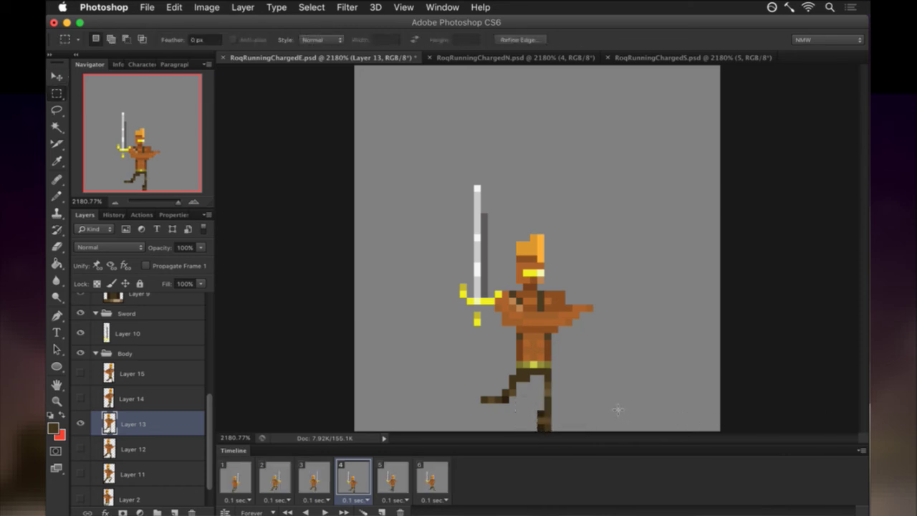
Check frame 4 against frame 3 and move the sword on Layer 10 in frame 4 14 pixels right and one pixel down.
left_click(324, 476)
left_click(352, 476)
left_click(133, 331)
key("v")
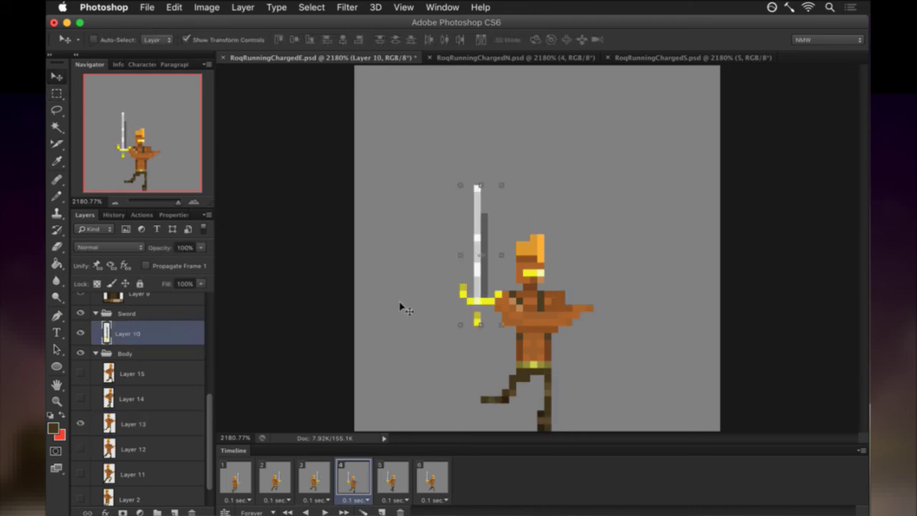
key("Right")
key("Right")
key("Right")
key("Right")
key("Right")
key("Right")
key("Right")
key("Right")
key("Right")
key("Right")
key("Right")
key("Right")
key("Right")
key("Right")
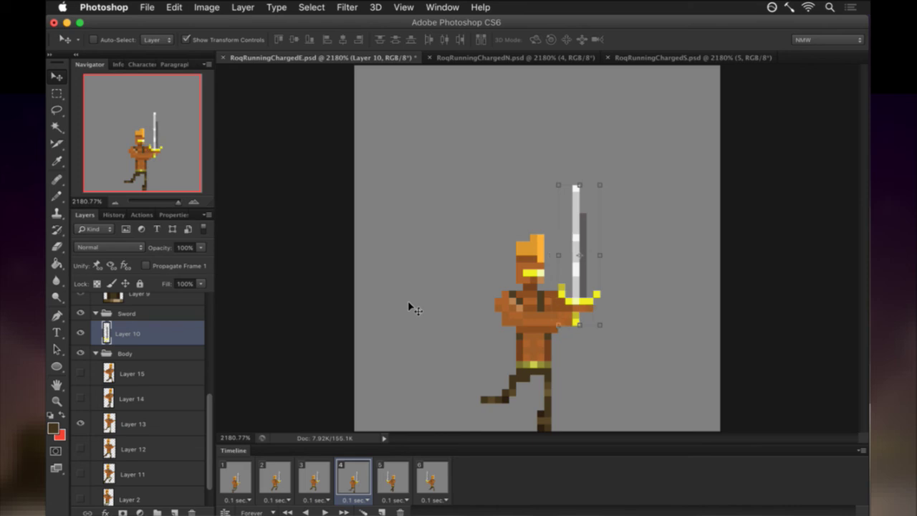
key("Down")
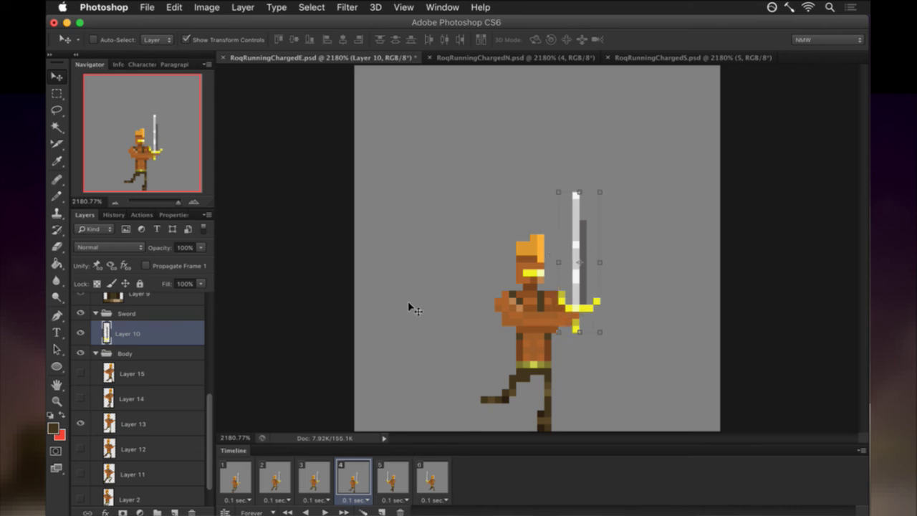
Save the document, compare frames 3 and 4, and nudge the sword in frame 4 one pixel left.
key("super+s")
left_click(318, 474)
left_click(369, 474)
key("Right")
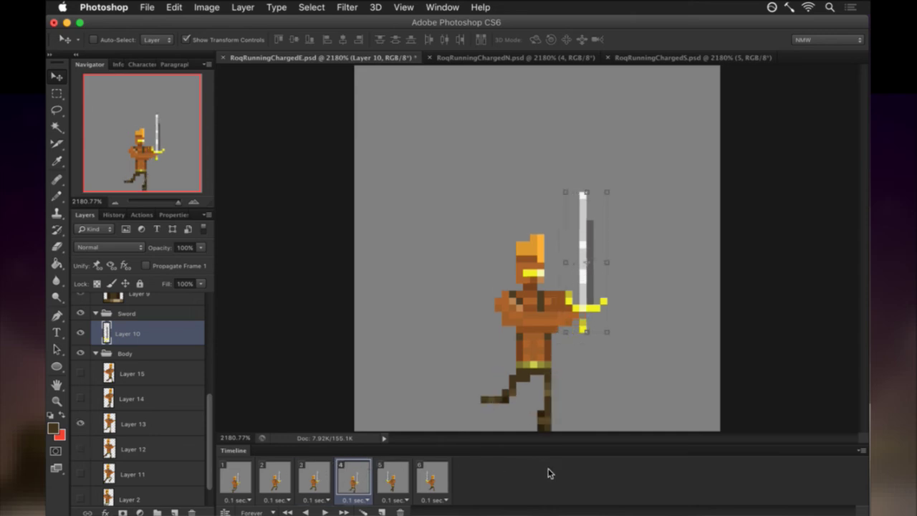
key("Left")
key("Left")
key("m")
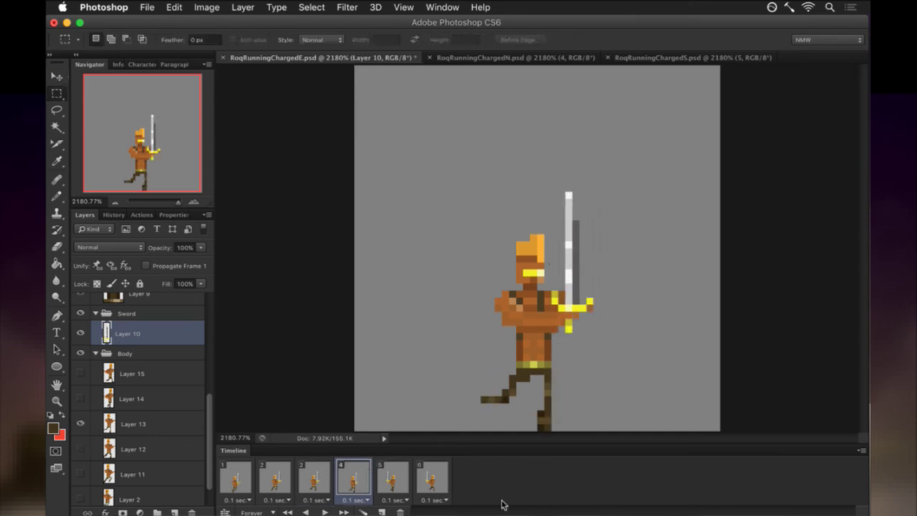
Compare frames 3, 4 and 5, then shift the head on Layer 14 in frame 5 one pixel left.
left_click(315, 479)
left_click(357, 480)
left_click(391, 478)
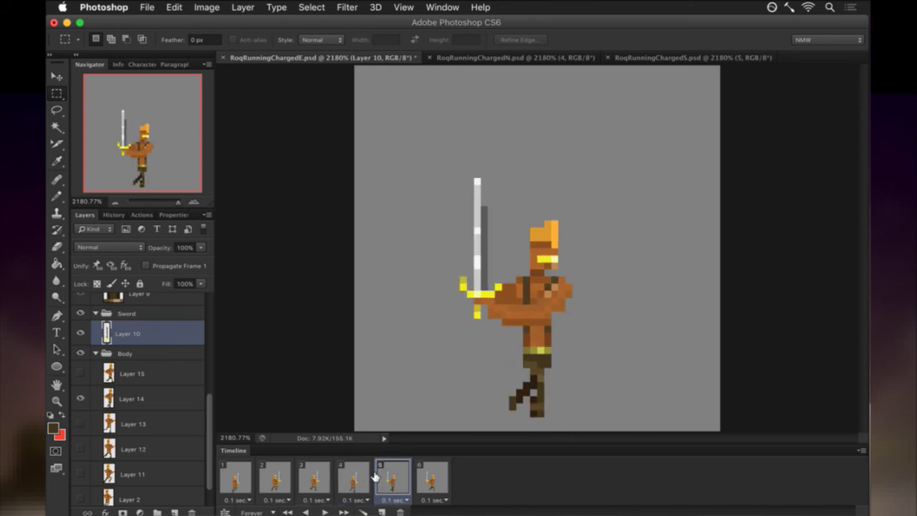
left_click(144, 393)
left_click(357, 476)
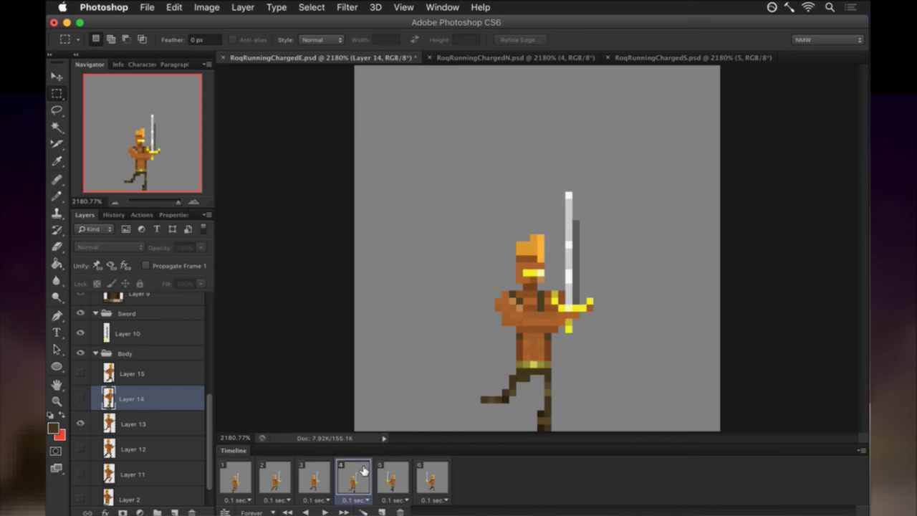
left_click(393, 473)
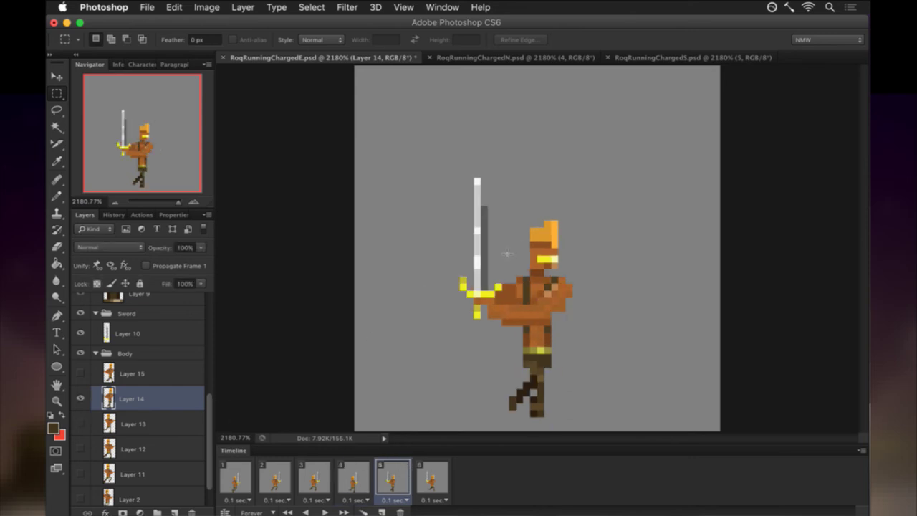
left_click_drag(543, 233, 579, 260)
key("super+Left")
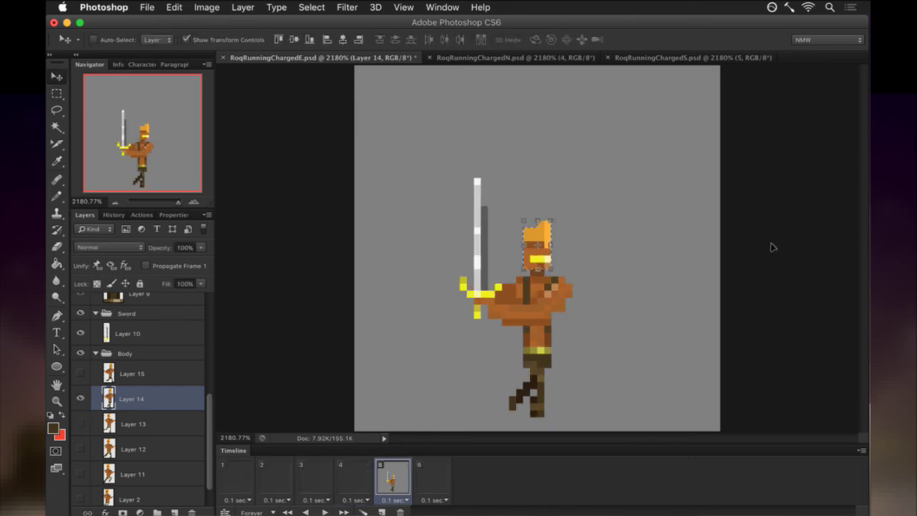
key("super+d")
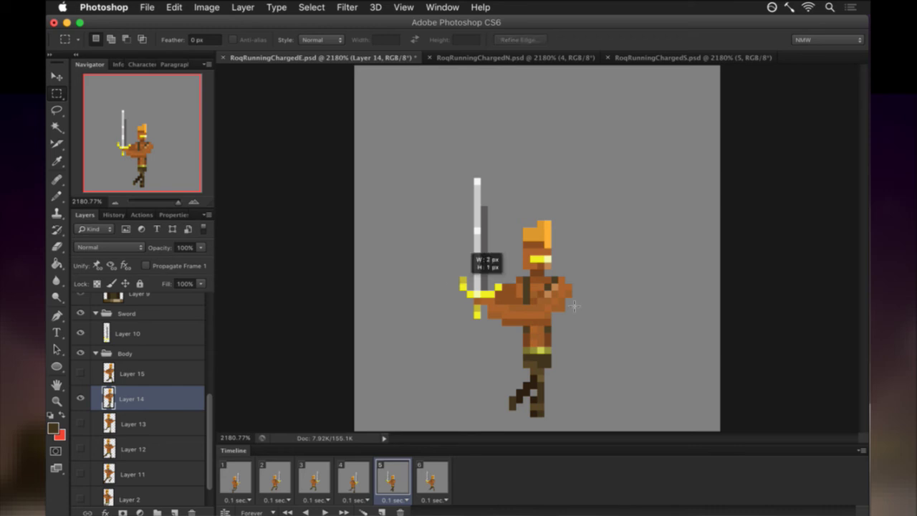
Flip the torso and arms on Layer 14 horizontally and shift them five pixels right under the head.
key("v")
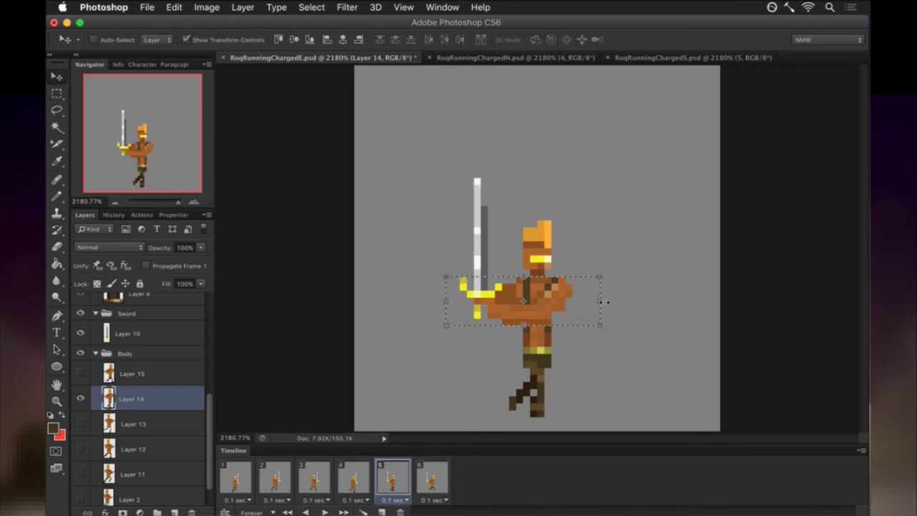
left_click(604, 302)
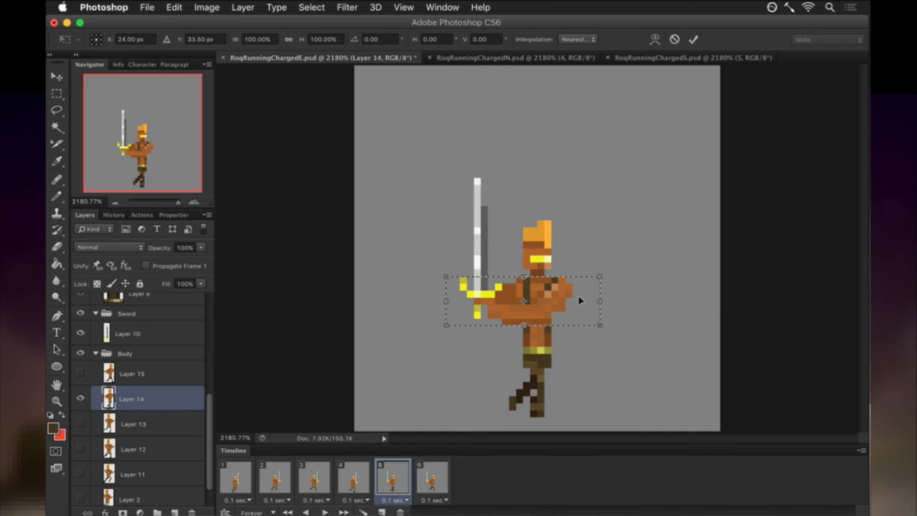
right_click(580, 300)
left_click(625, 473)
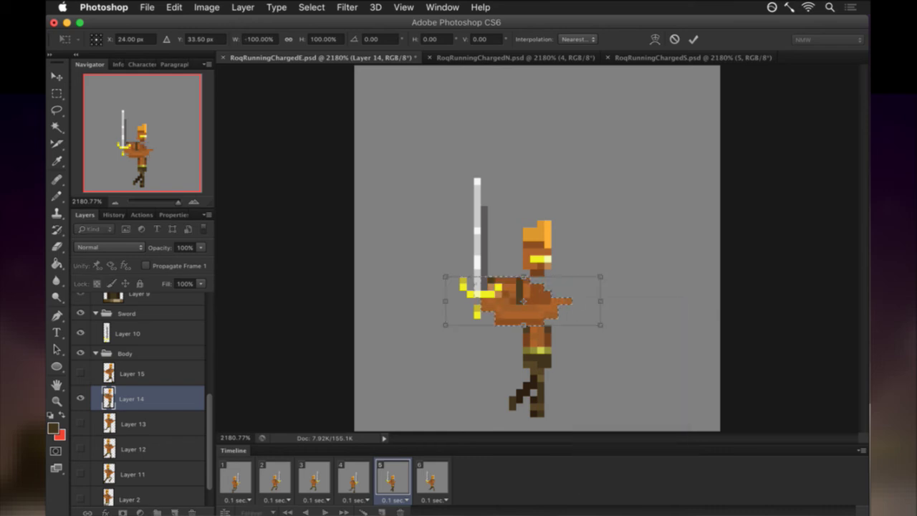
key("Return")
left_click_drag(523, 299, 549, 301)
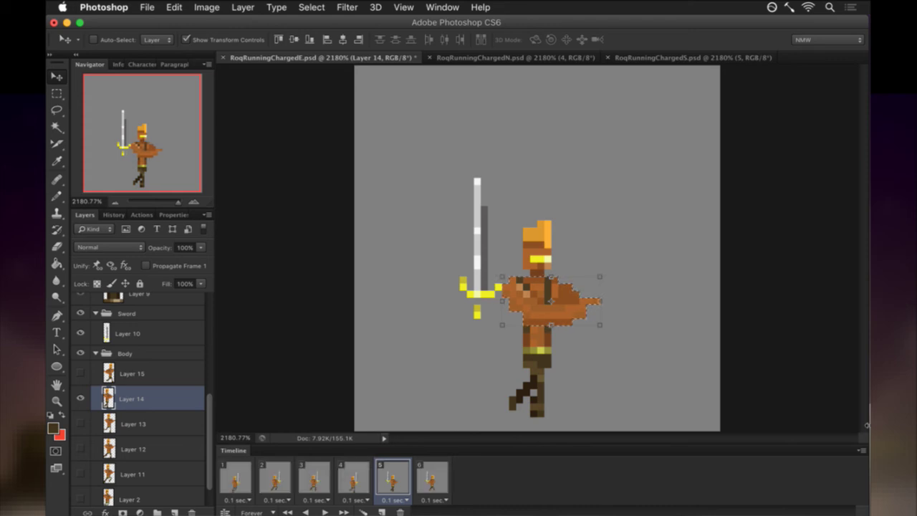
left_click_drag(549, 301, 556, 301)
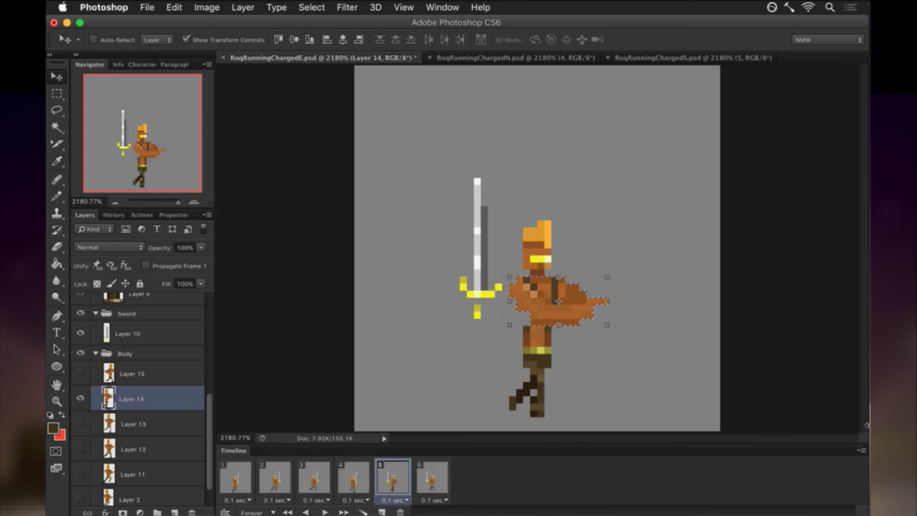
Shift the waist and hips on Layer 14 one pixel right and clear the selection.
key("m")
left_click_drag(505, 331, 561, 369)
key("v")
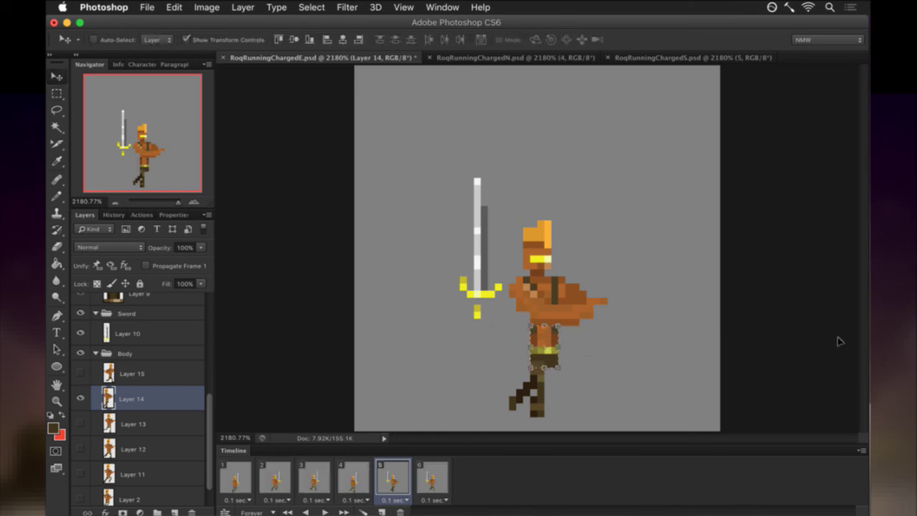
key("ctrl+d")
key("m")
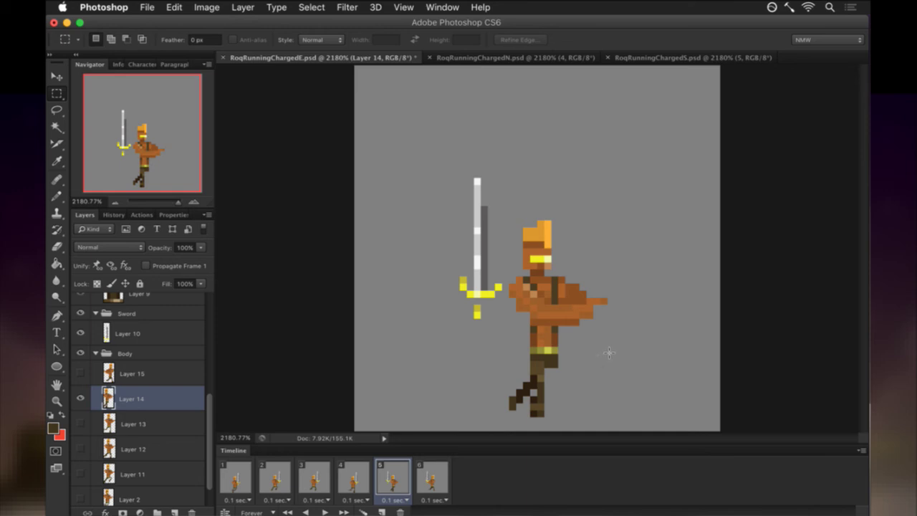
Move the sword on Layer 10 in frame 5 16 pixels right and one pixel down, and compare it with frame 4.
left_click(175, 334)
key("v")
key("Right")
key("Right")
key("Right")
key("Right")
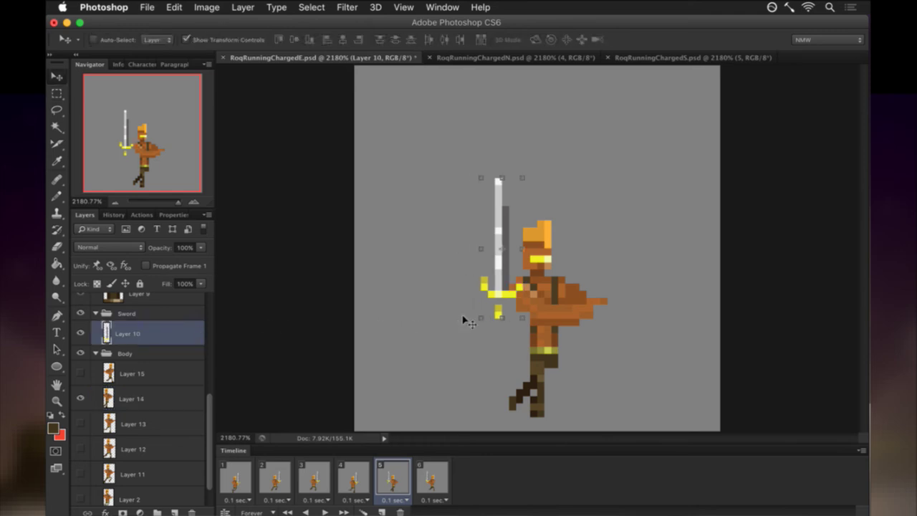
key("Right")
key("Right")
key("Right")
key("Right")
key("Right")
key("Right")
key("Right")
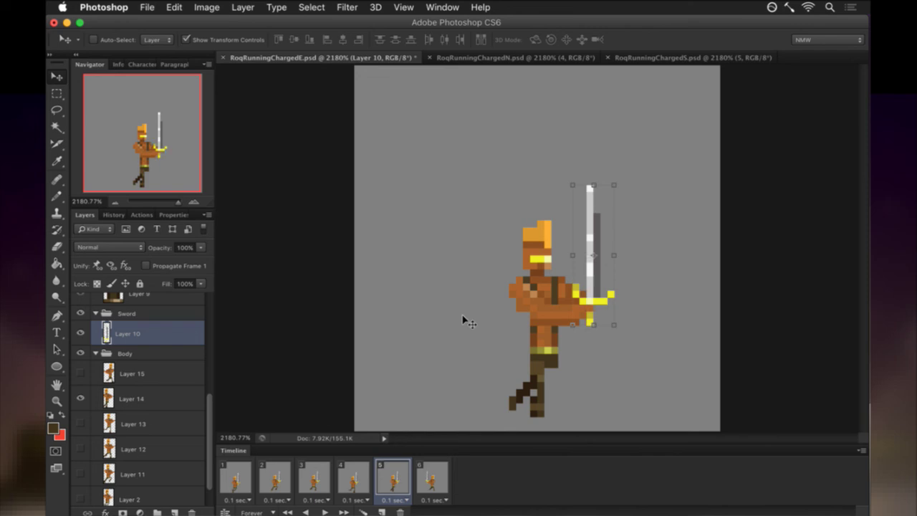
key("Left")
key("Right")
key("m")
left_click(366, 478)
left_click(397, 476)
Shift the head on Layer 15 in frame 6 one pixel left and clear the selection.
left_click(429, 473)
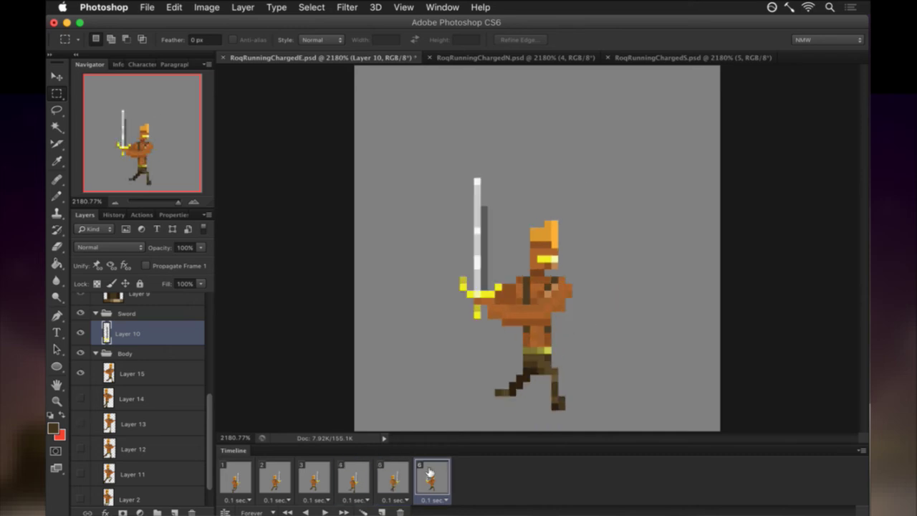
left_click(174, 374)
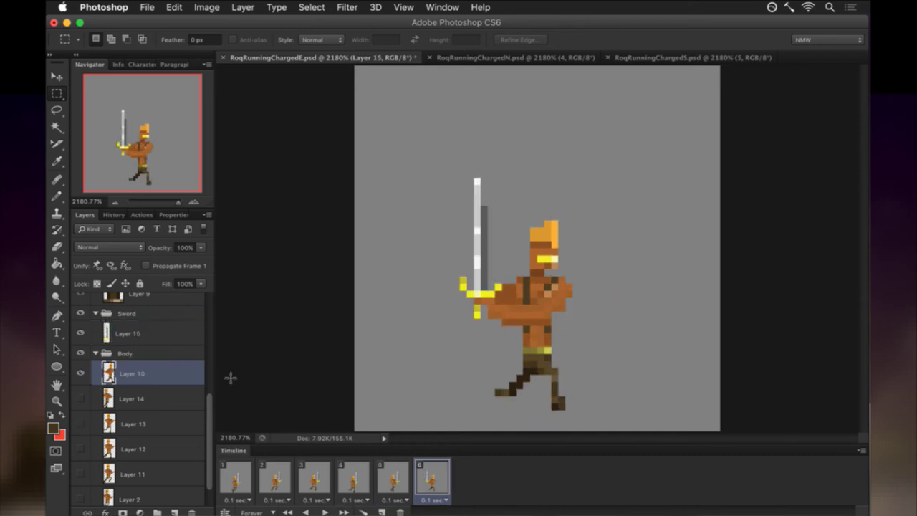
left_click_drag(513, 229, 563, 270)
key("super+Left")
left_click(429, 299)
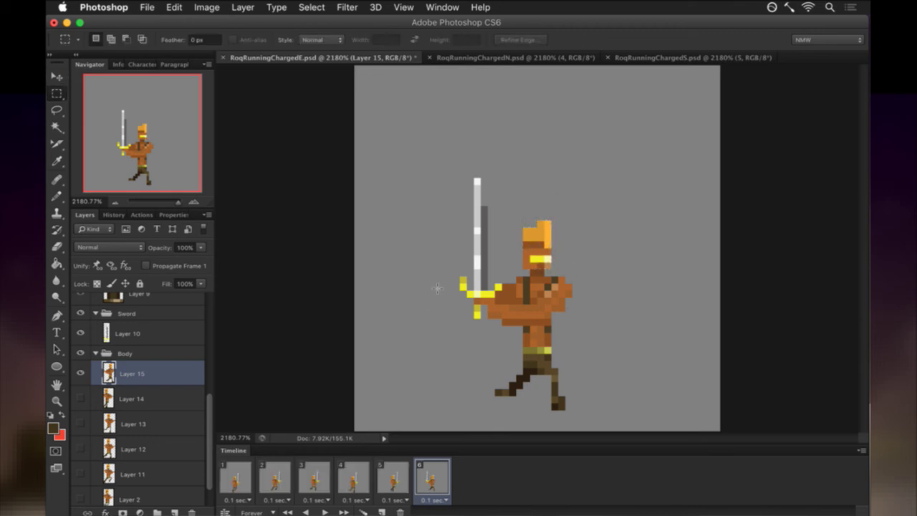
Flip the torso and arms on Layer 15 horizontally and shift them three pixels right.
left_click_drag(528, 272, 583, 320)
left_click_drag(461, 277, 599, 324)
key("v")
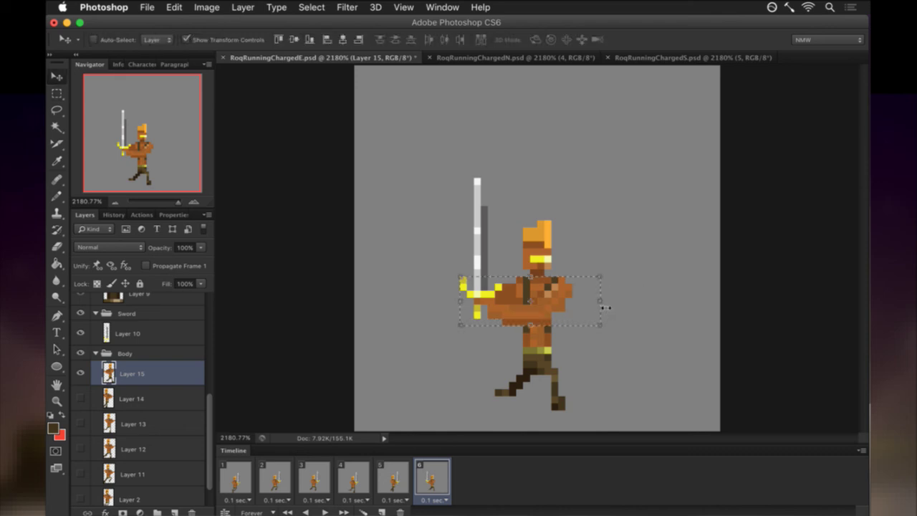
right_click(590, 298)
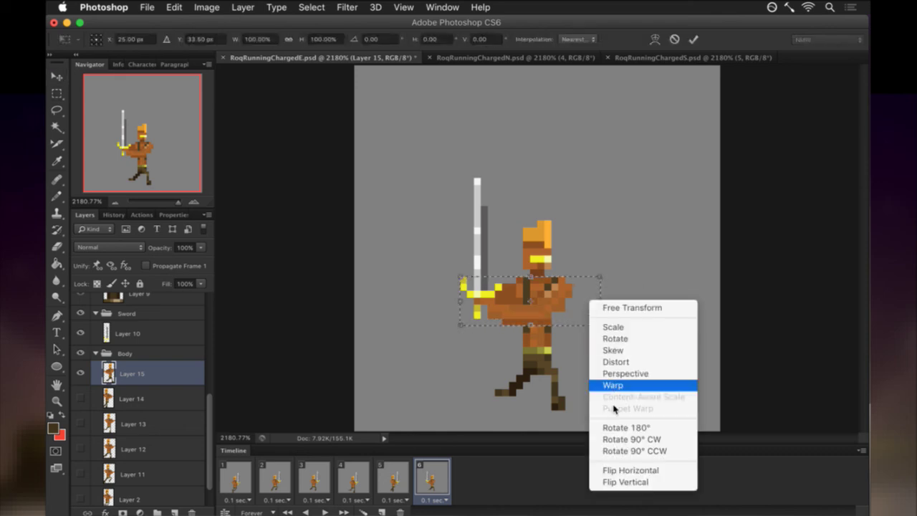
left_click(626, 471)
key("Return")
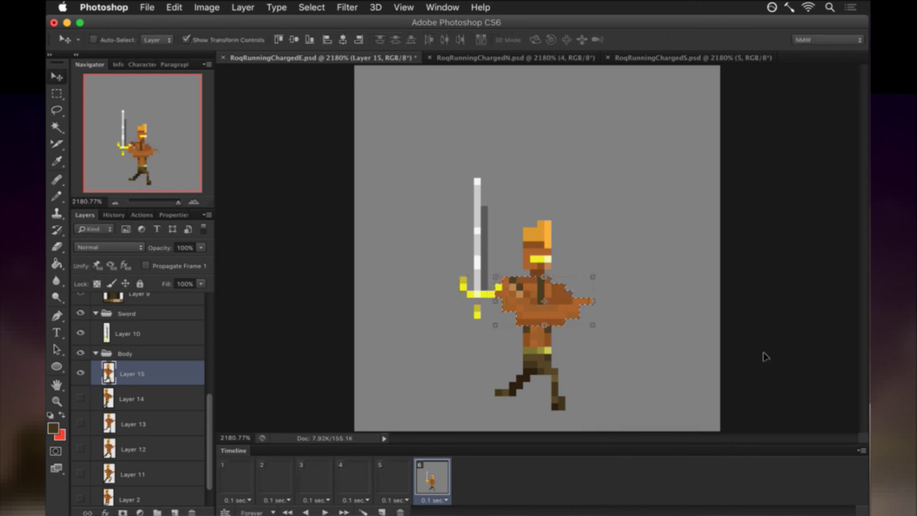
key("Right")
key("Right")
key("Right")
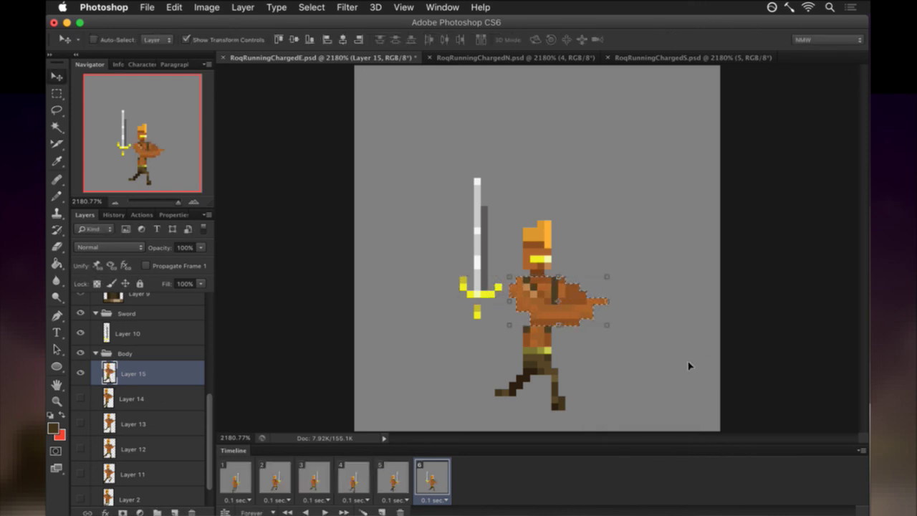
Shift the waist and hips on Layer 15 one pixel right and clear the selection.
key("m")
key("super+d")
left_click_drag(557, 352, 559, 364)
key("v")
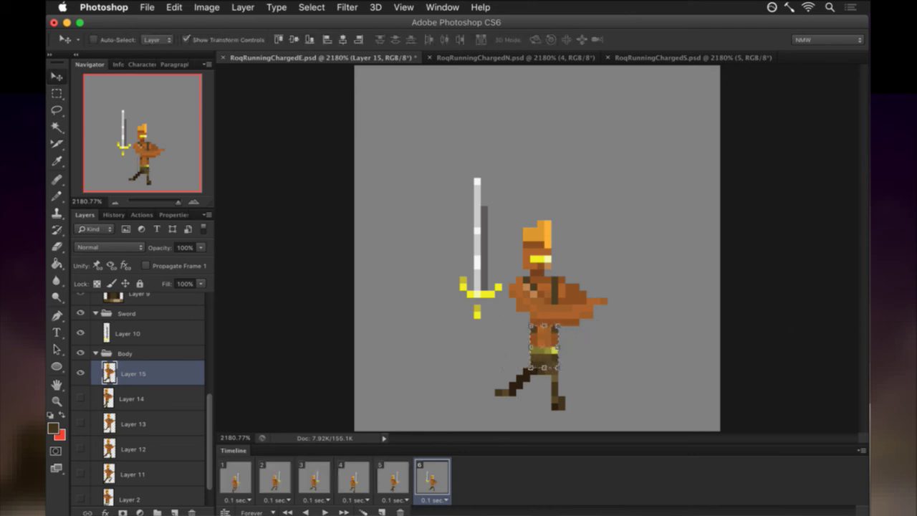
key("i")
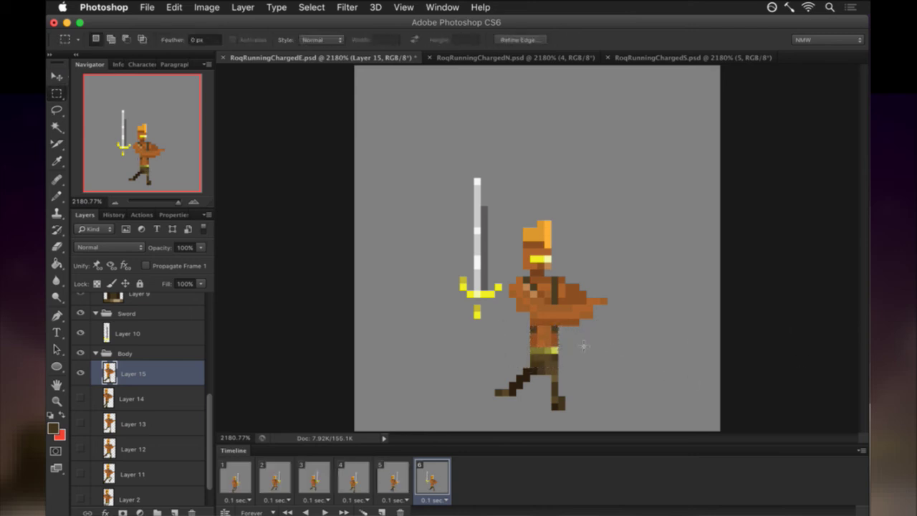
key("ctrl+d")
Touch up the pixels where the rear leg meets the hips on Layer 15 with the Pencil in sampled leg browns.
left_click(543, 382)
key("b")
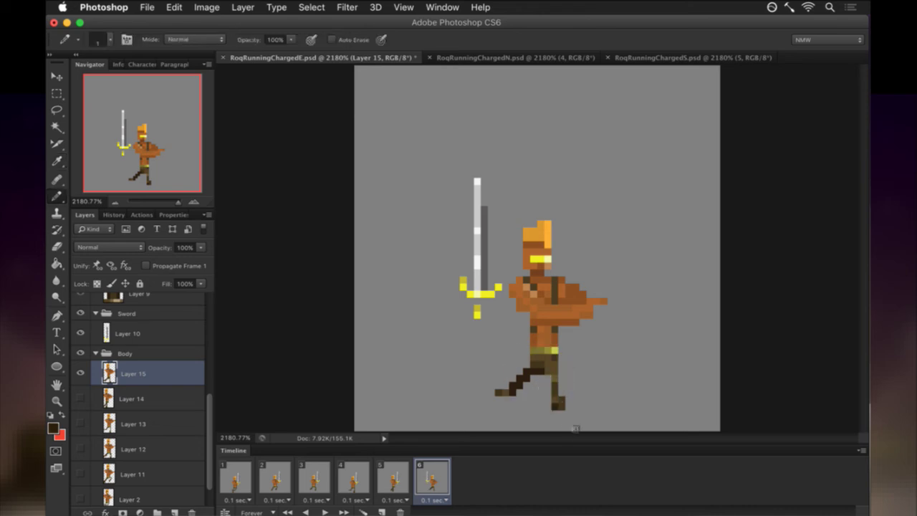
left_click(546, 374, "alt")
Move the sword on Layer 10 in frame 6 16 pixels right into the forward hand, keeping its height.
left_click(172, 333)
key("v")
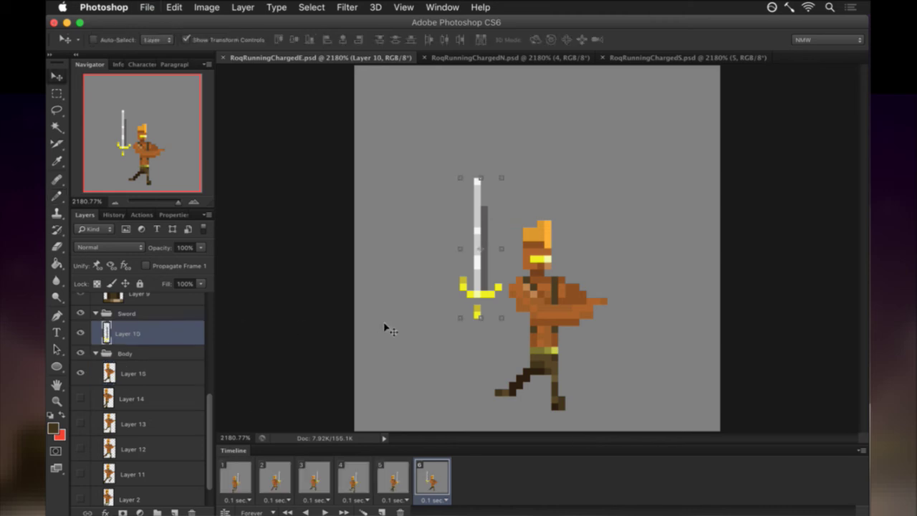
key("Right")
key("Right")
key("Right")
key("Right")
key("Right")
key("Right")
key("Right")
key("Right")
key("Right")
key("Right")
key("Right")
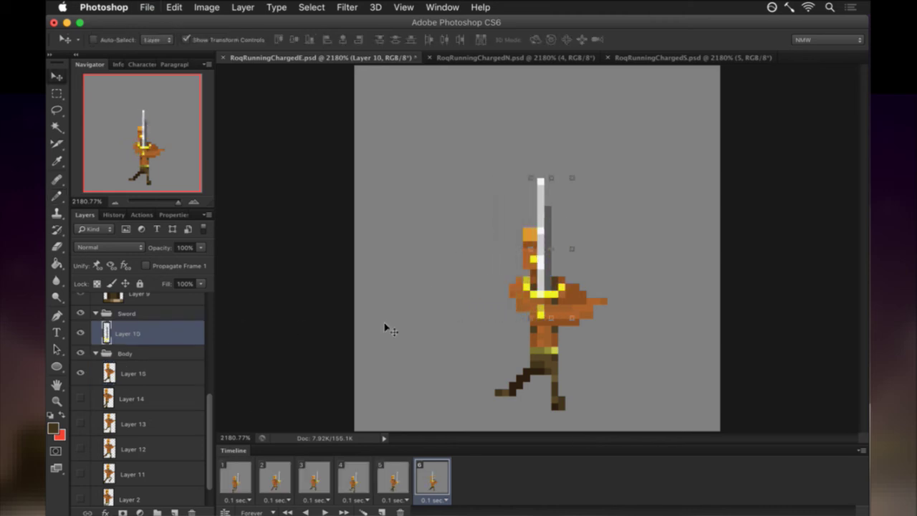
key("Right")
key("Right")
key("Right")
key("Right")
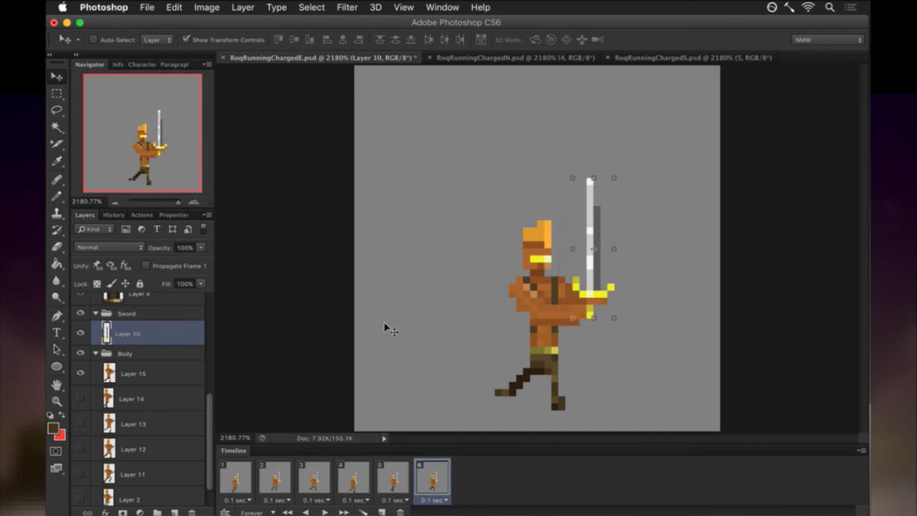
key("Down")
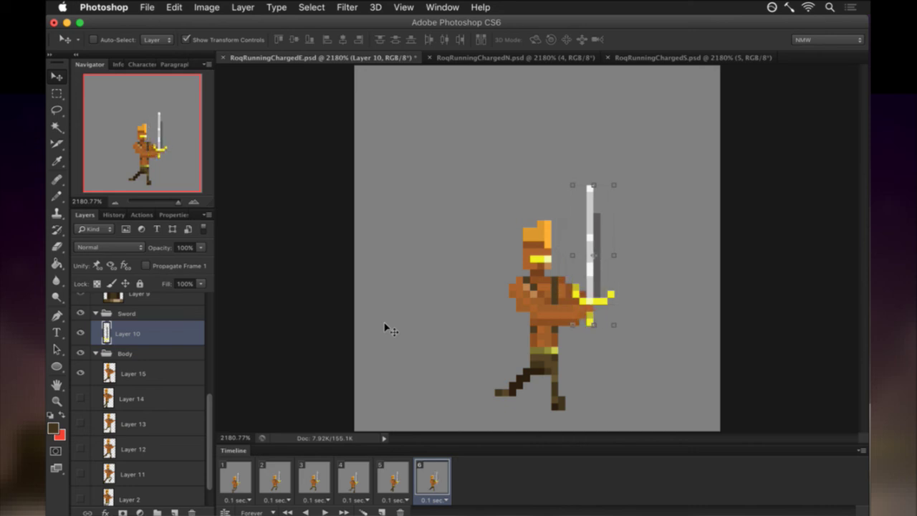
key("Up")
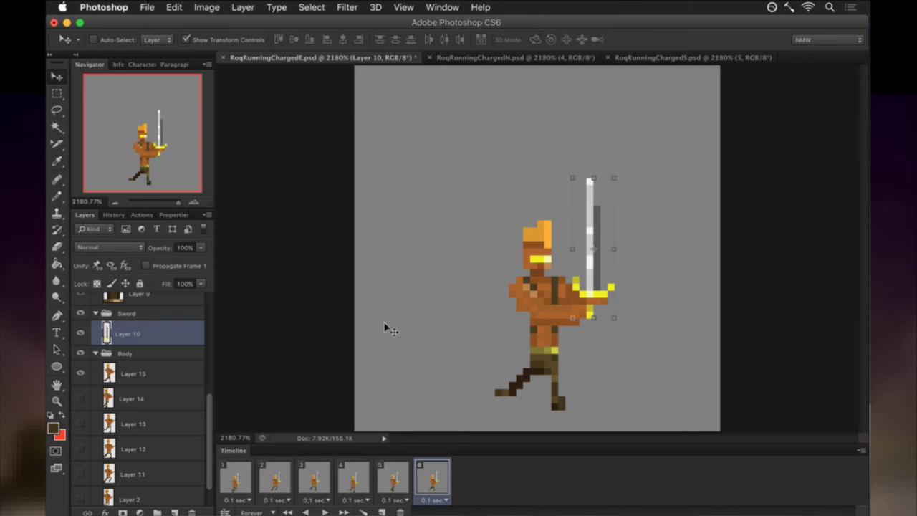
Compare frames 5 and 6 and raise the sword on Layer 10 in frame 5 by one pixel.
key("m")
left_click(393, 474)
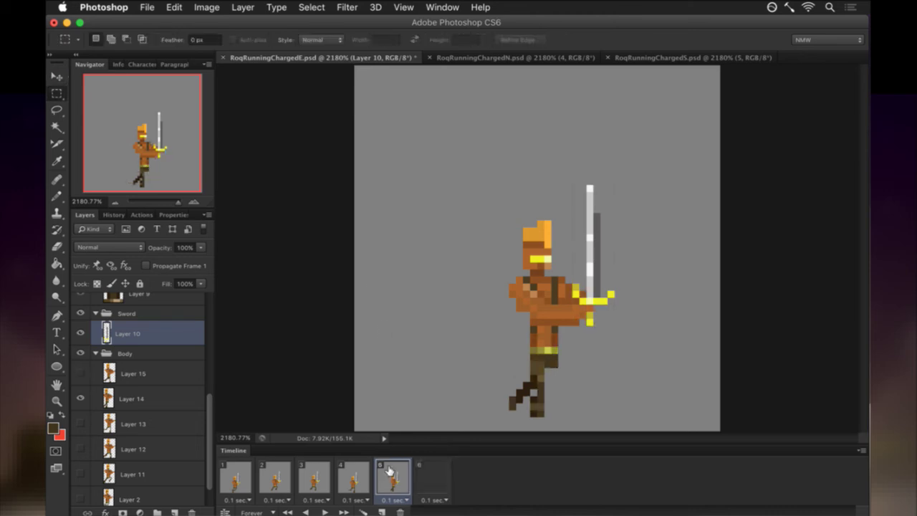
left_click(446, 476)
key("space")
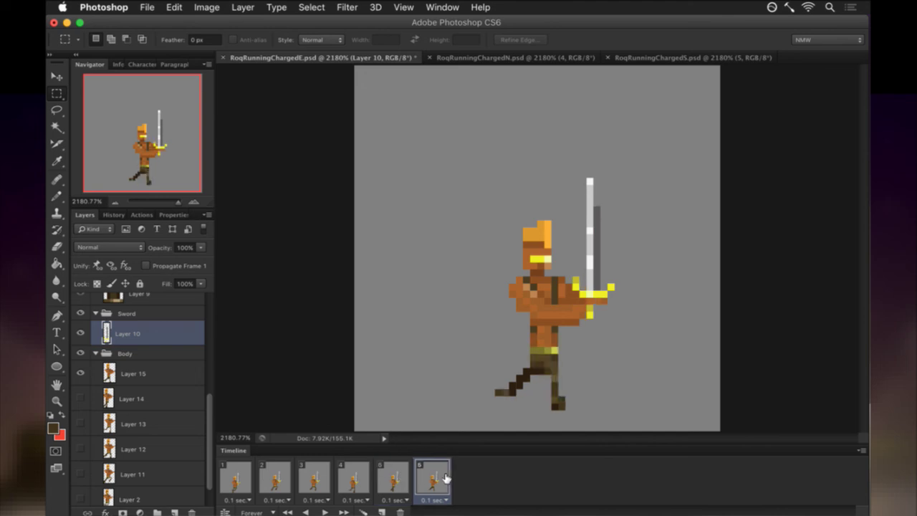
left_click(393, 475)
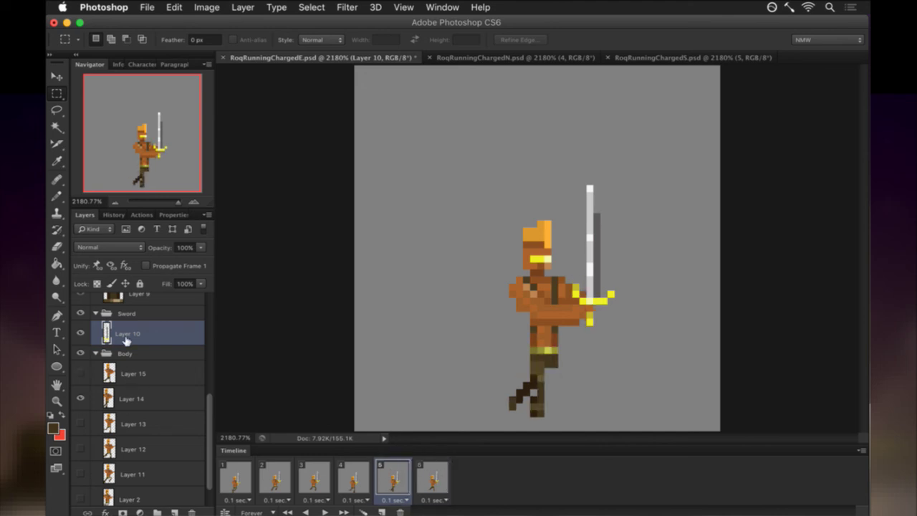
key("v")
key("Up")
key("m")
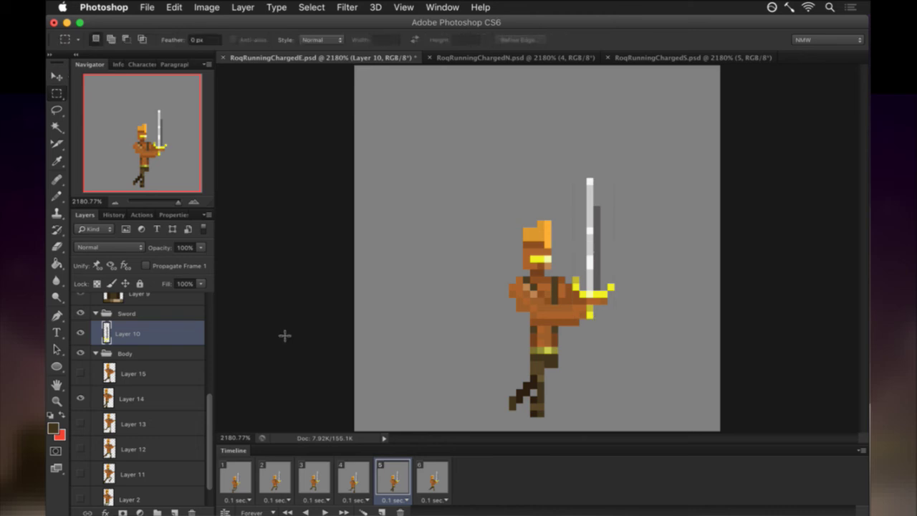
Lower the sword on Layer 10 in frame 6 by one pixel.
left_click(433, 476)
left_click(138, 374)
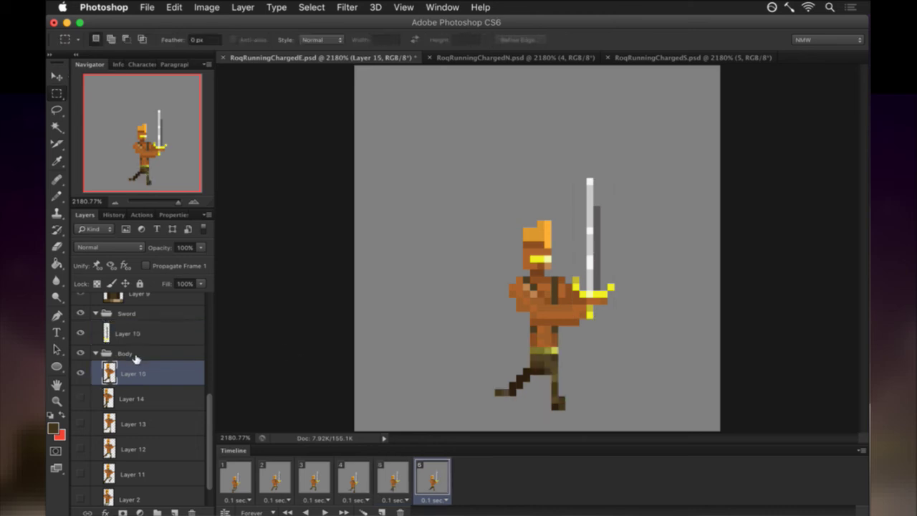
left_click(139, 335)
key("v")
key("Down")
key("m")
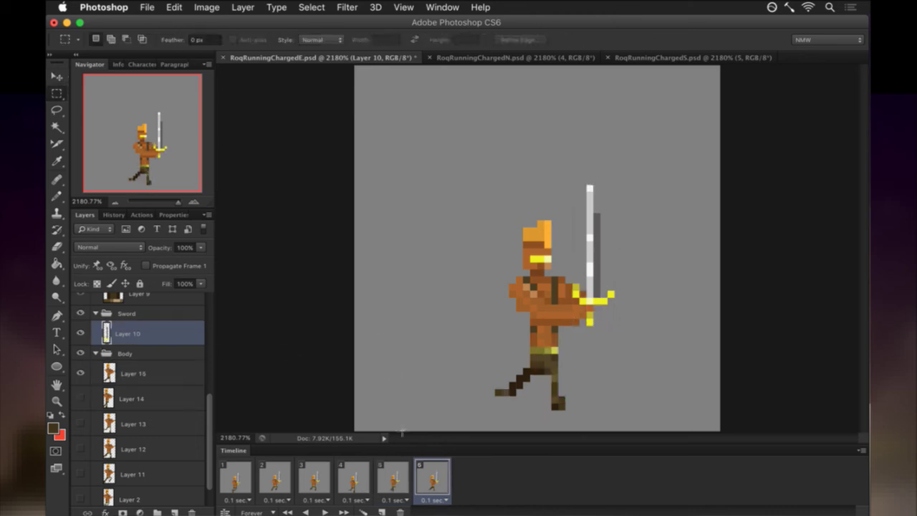
Compare frames 5 and 6, then play the run animation from frame 1 to check the sword's movement.
left_click(404, 475)
left_click(434, 476)
left_click(237, 476)
left_click(325, 512)
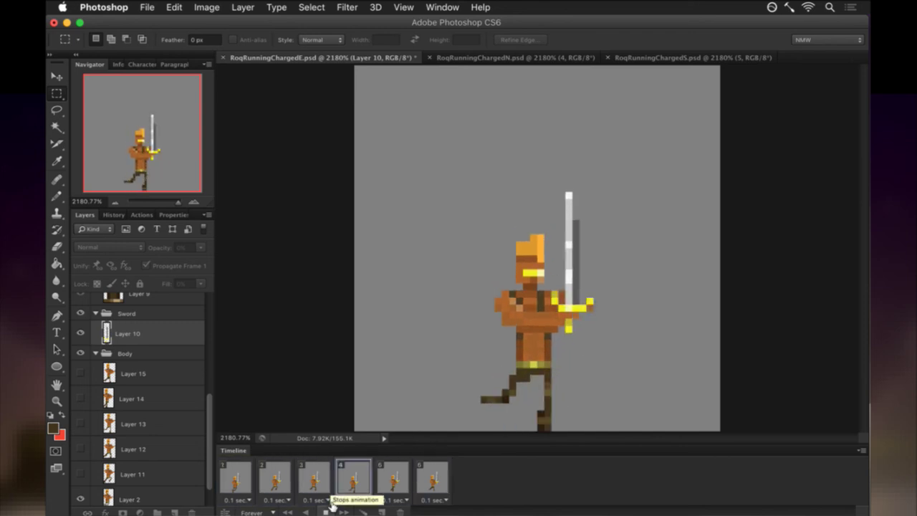
left_click(327, 510)
Step through frames 1 to 6, repeatedly comparing the arms and sword position in frames 2 and 3.
left_click(238, 479)
left_click(273, 478)
left_click(312, 483)
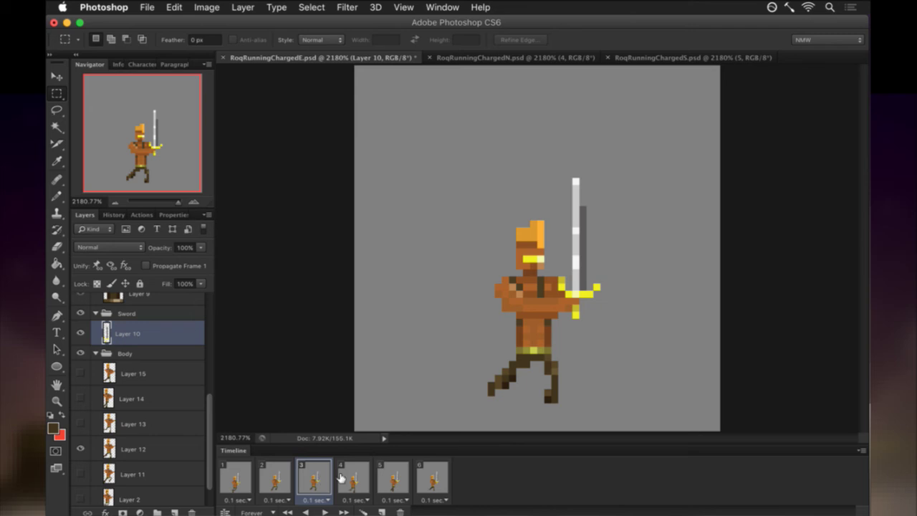
left_click(278, 479)
left_click(244, 478)
left_click(278, 479)
left_click(310, 479)
left_click(281, 477)
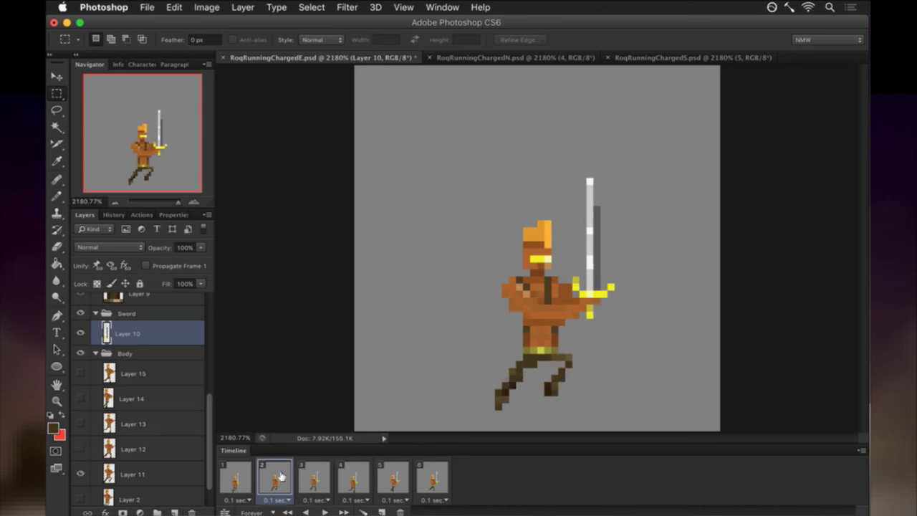
left_click(316, 476)
left_click(280, 477)
left_click(316, 476)
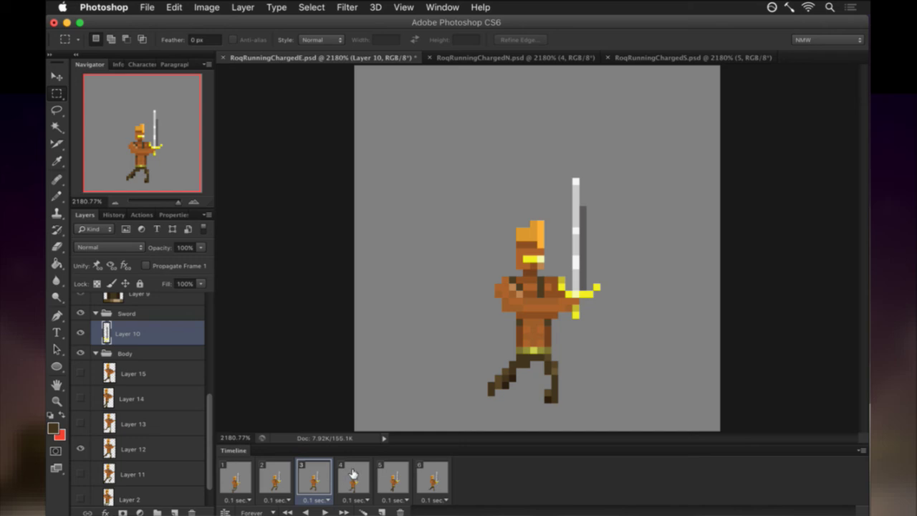
left_click(353, 474)
left_click(406, 472)
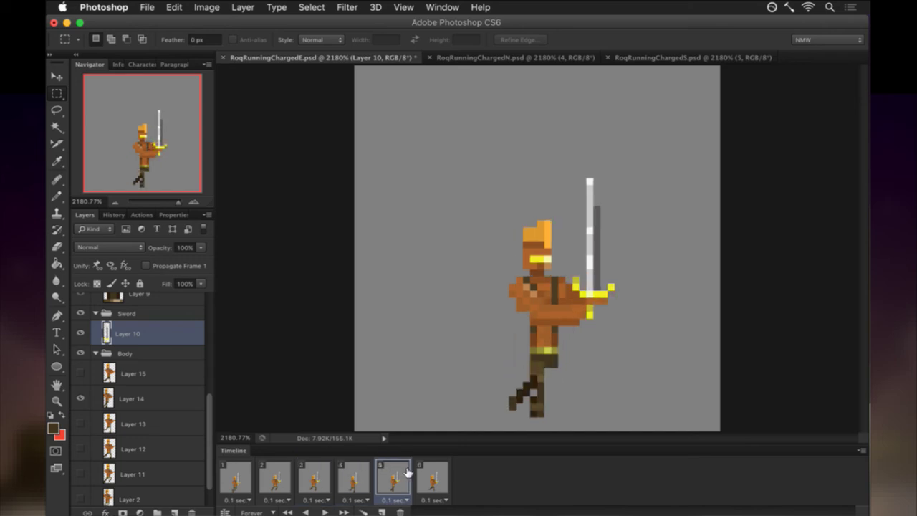
left_click(444, 474)
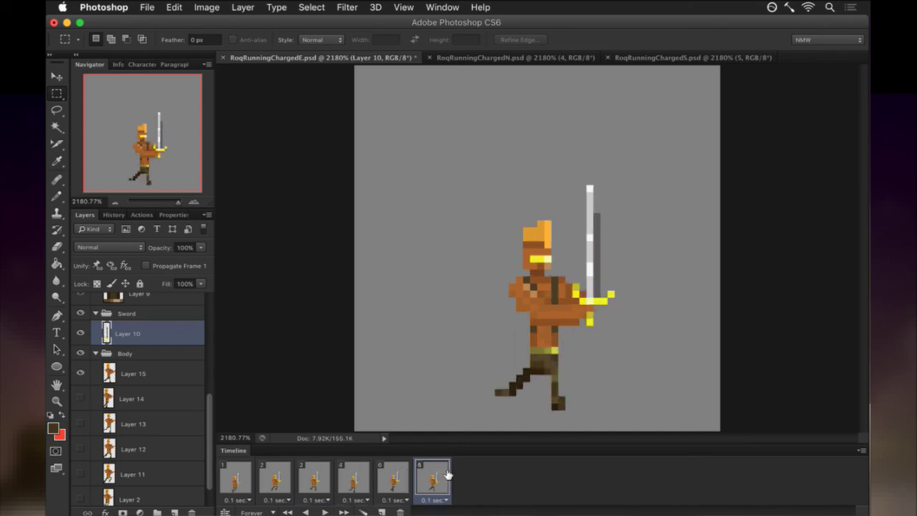
left_click(401, 475)
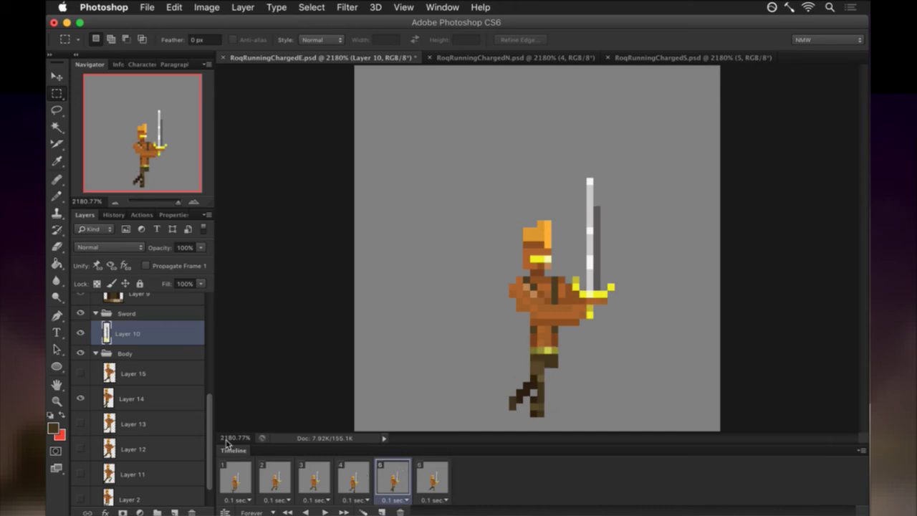
Compare the underside of the forearm on Layer 14 in frame 5 with Layer 15 in frame 6.
left_click(120, 397)
key("e")
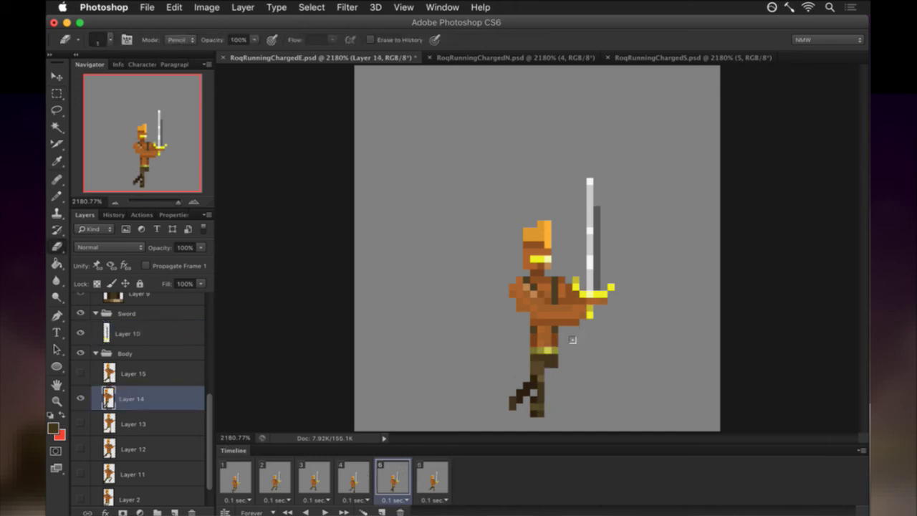
left_click(431, 480)
left_click(397, 480)
left_click(428, 477)
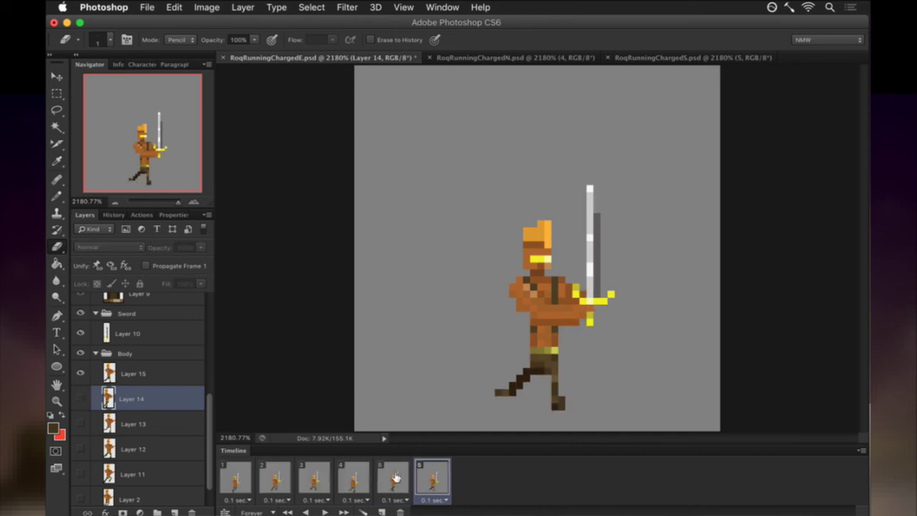
left_click(145, 371)
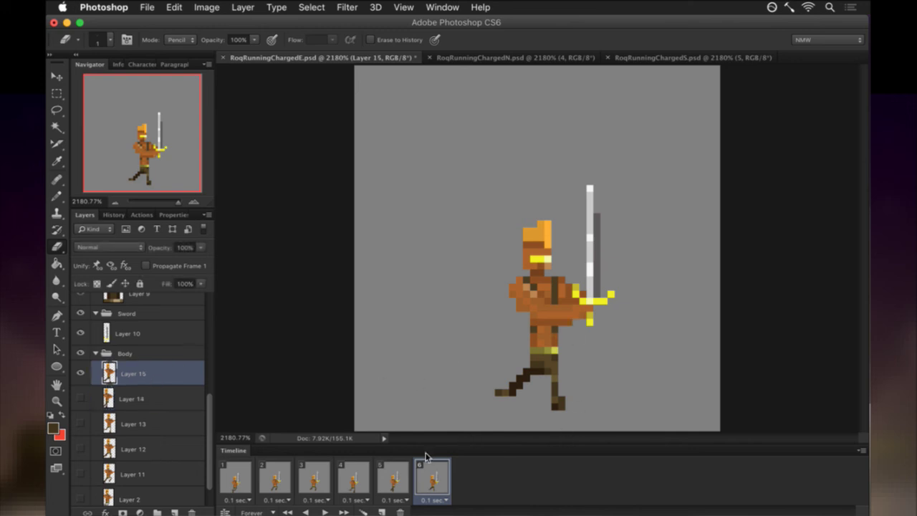
left_click(390, 477)
left_click(421, 477)
left_click(407, 477)
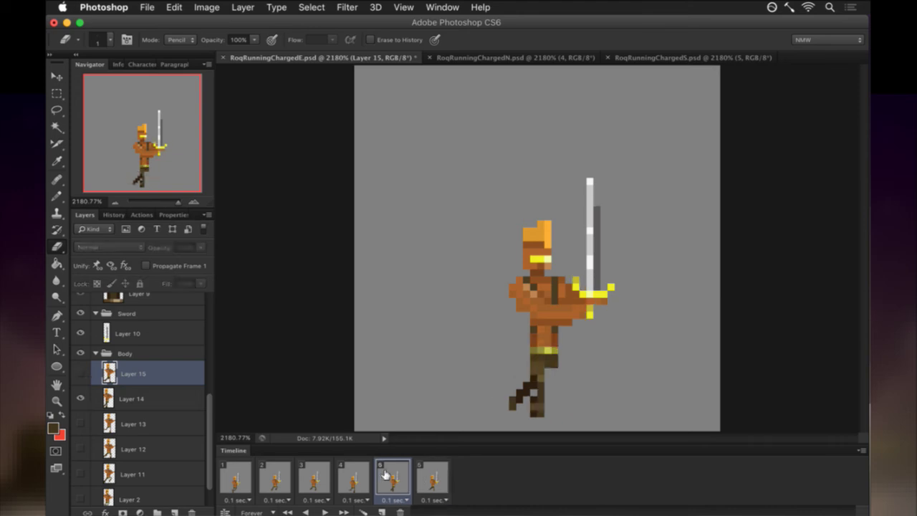
Clean up the forearm's lower edge on Layer 14 in frame 5 with the Eraser and Pencil in a sampled arm brown.
left_click(192, 397)
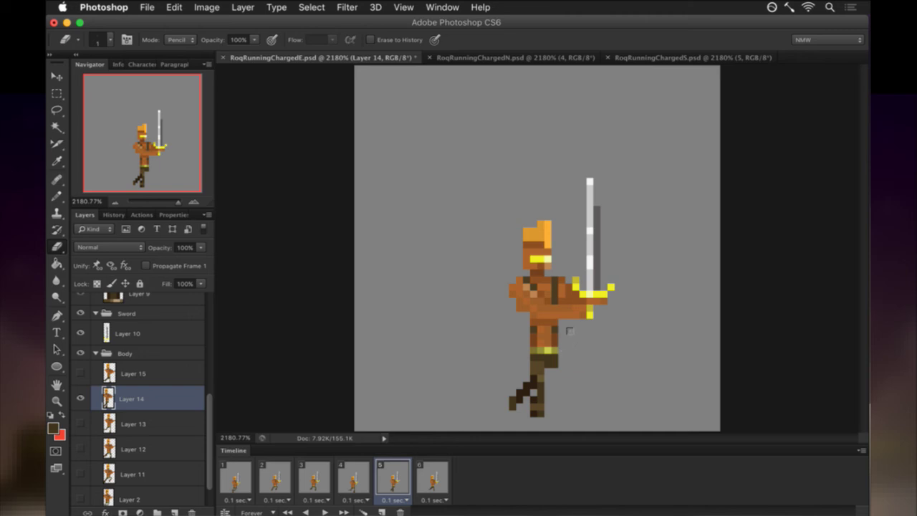
key("i")
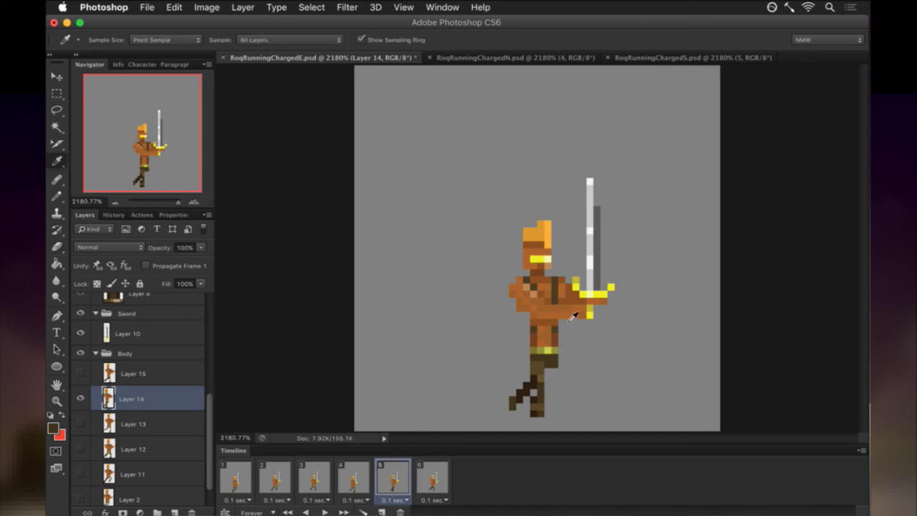
left_click(572, 318)
key("b")
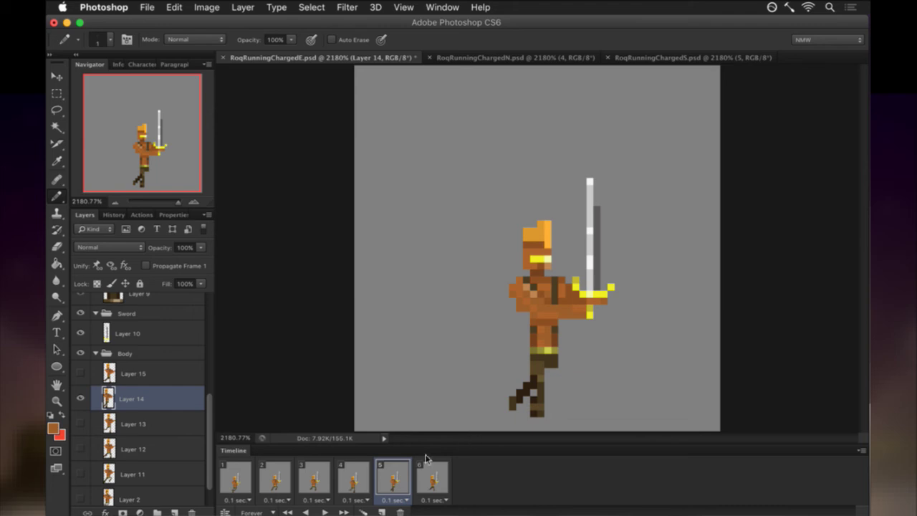
Trim the underside of the forearm on Layer 15 in frame 6 and shade it with a sampled arm brown, matching frame 5.
left_click(354, 475)
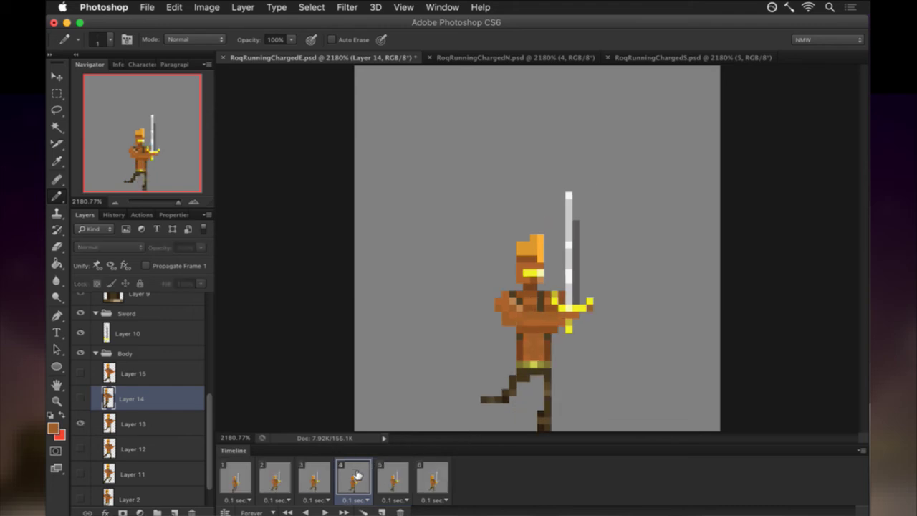
left_click(392, 475)
left_click(432, 476)
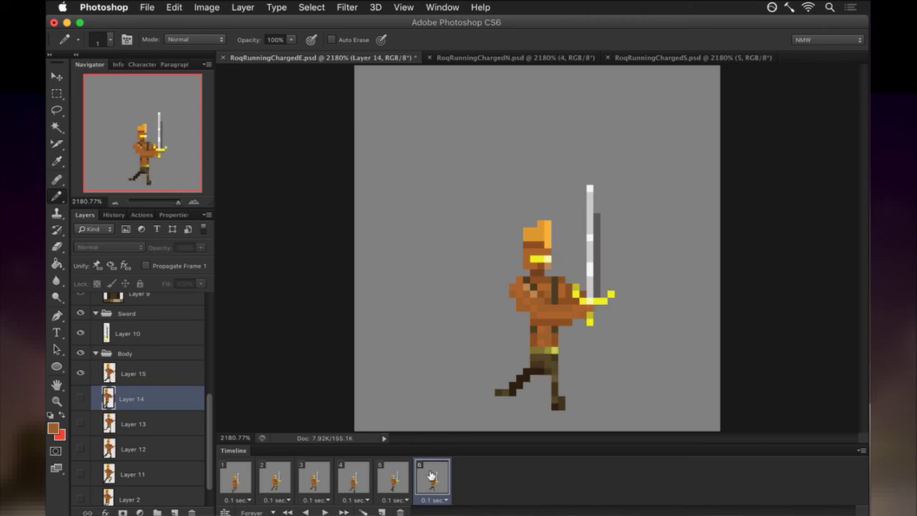
left_click(157, 374)
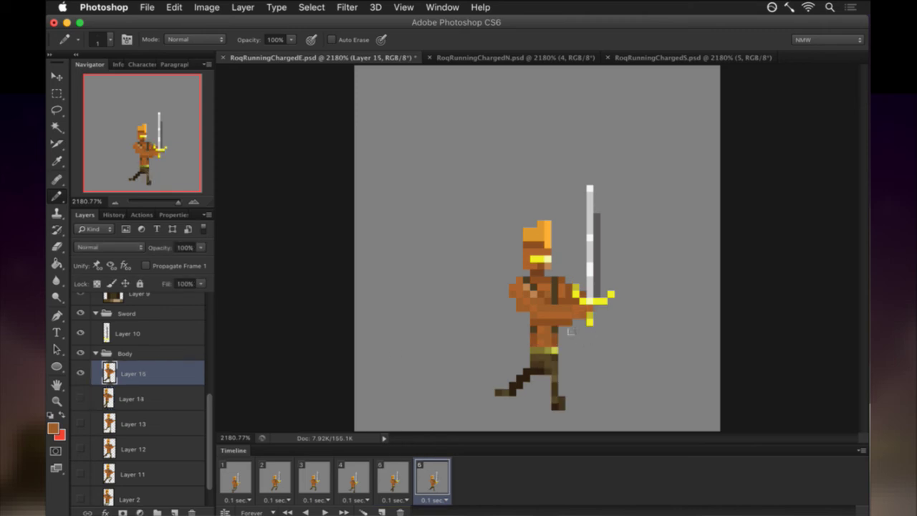
key("e")
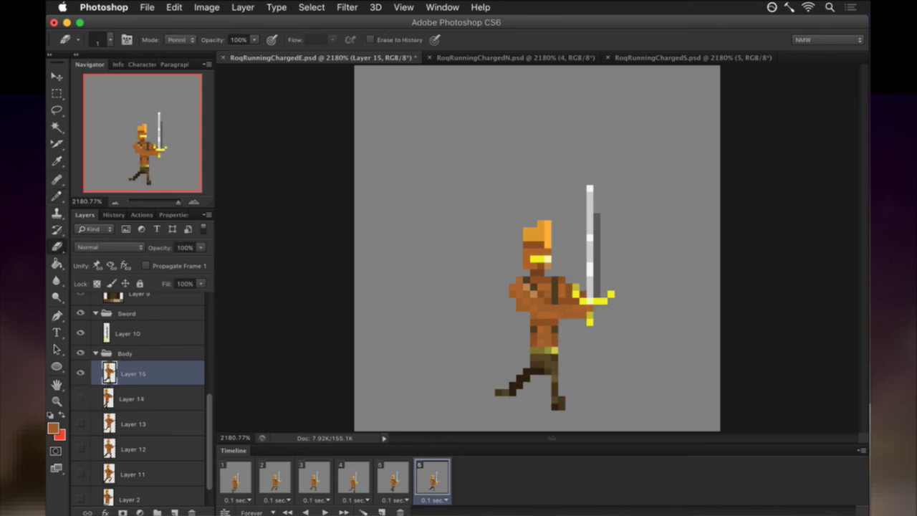
left_click(386, 484)
left_click(428, 480)
left_click(395, 477)
left_click(427, 474)
key("b")
left_click(576, 307, "alt")
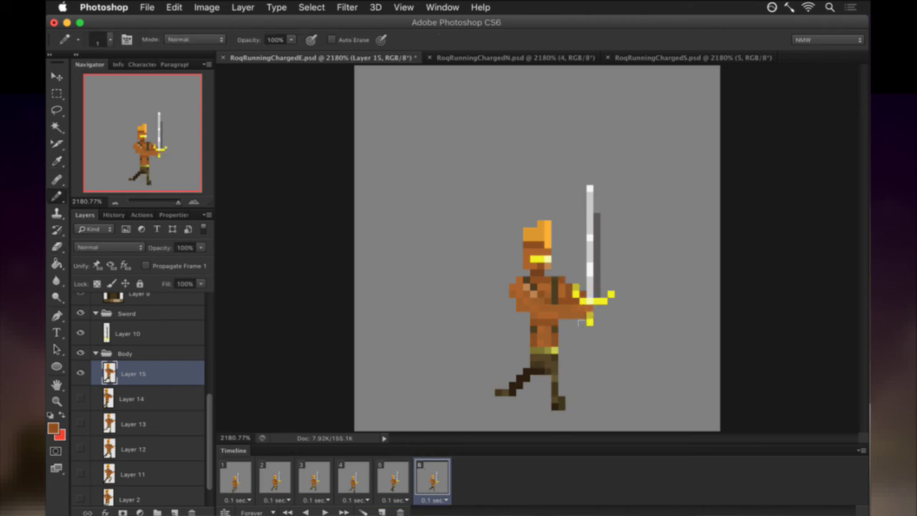
Compare frames 5 and 6 again and play the animation from frame 1 to check the forearms.
left_click(391, 478)
left_click(434, 482)
left_click(238, 477)
left_click(322, 510)
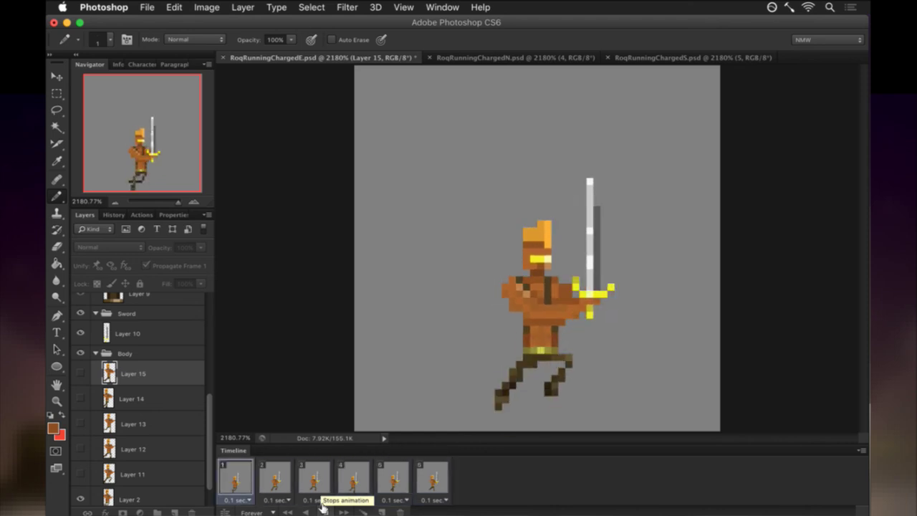
left_click(322, 509)
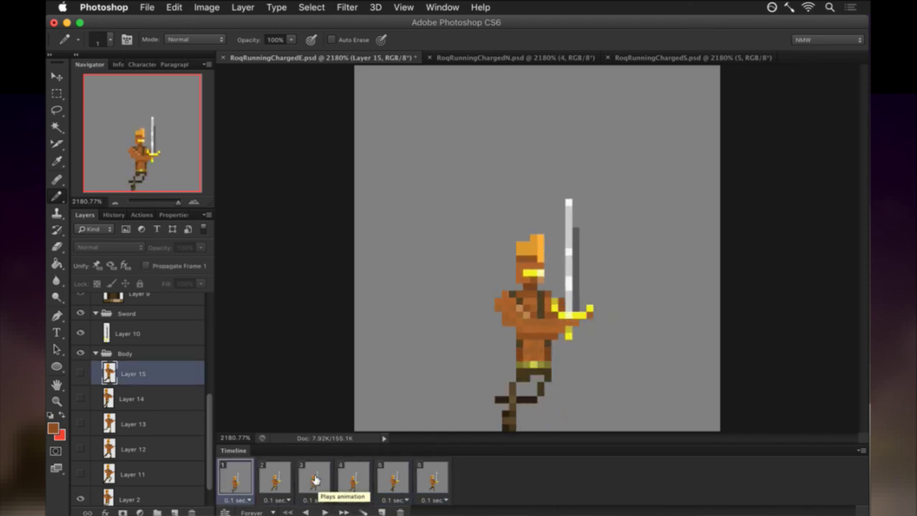
Compare frames 2 and 3 and touch up the forearm's lower edge on Layer 12 in frame 3 with sampled arm brown.
left_click(314, 479)
left_click(281, 478)
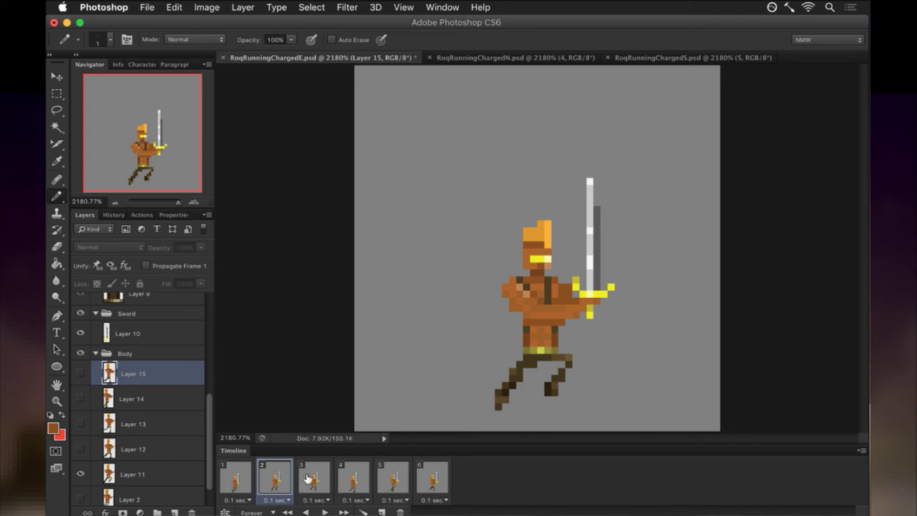
left_click(316, 478)
left_click(274, 478)
left_click(312, 479)
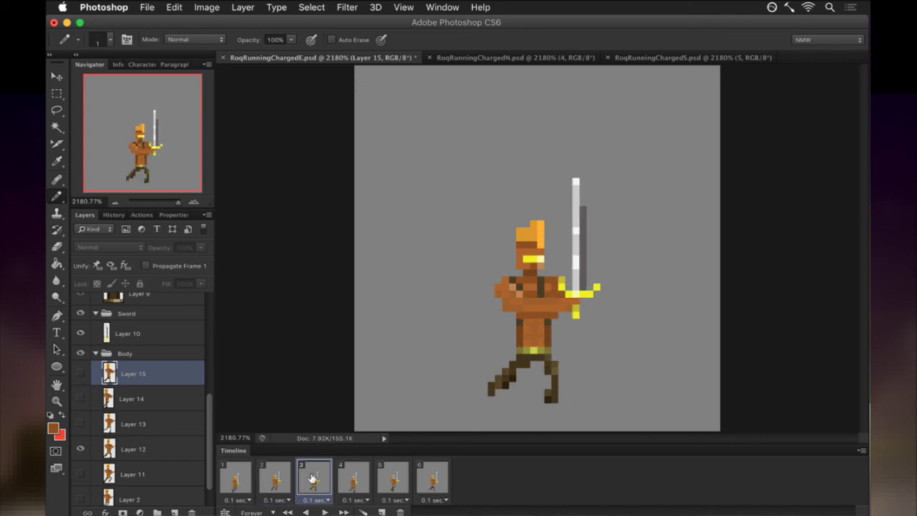
left_click(141, 440)
key("e")
key("i")
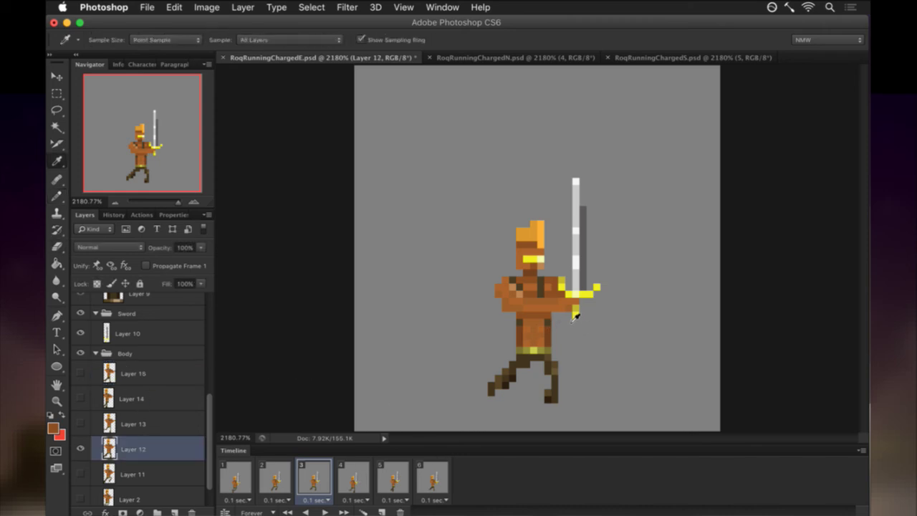
key("b")
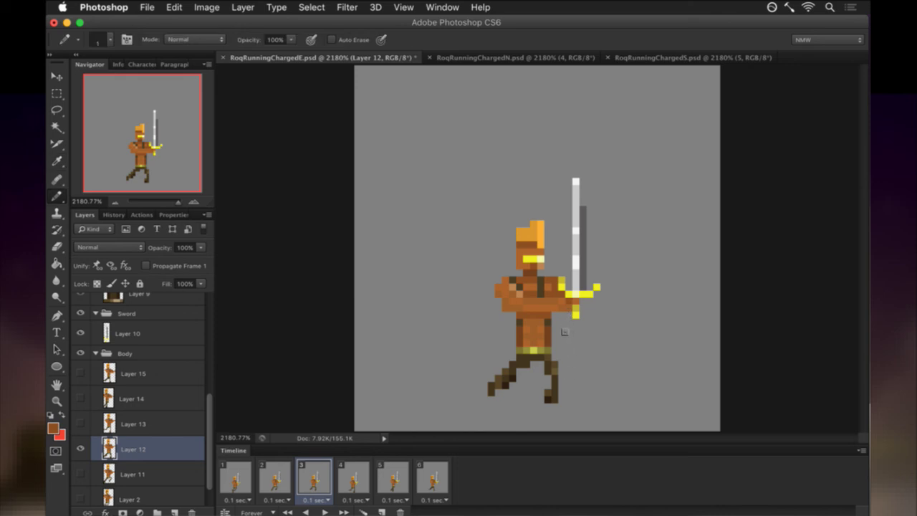
left_click(555, 324, "alt")
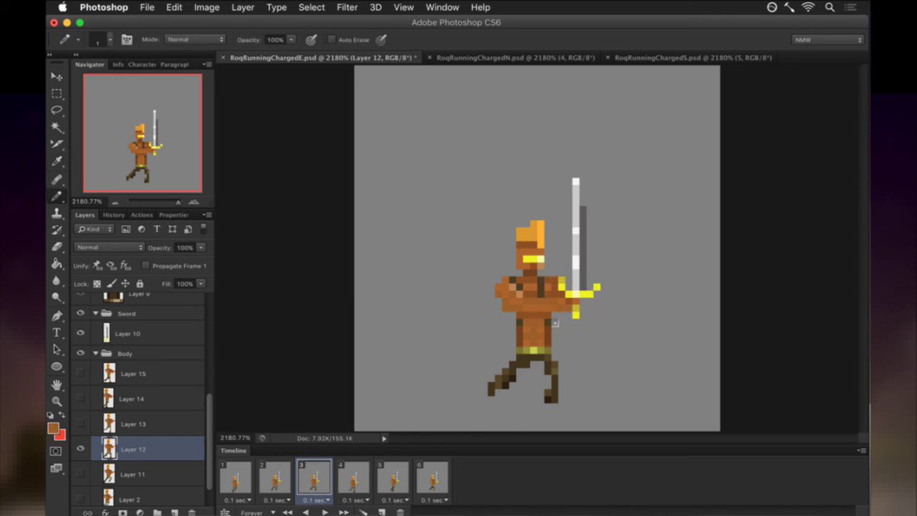
Clean up the forearm's lower edge beside the sword pommel on Layer 11 in frame 2 with the Eraser and Pencil.
left_click(276, 479)
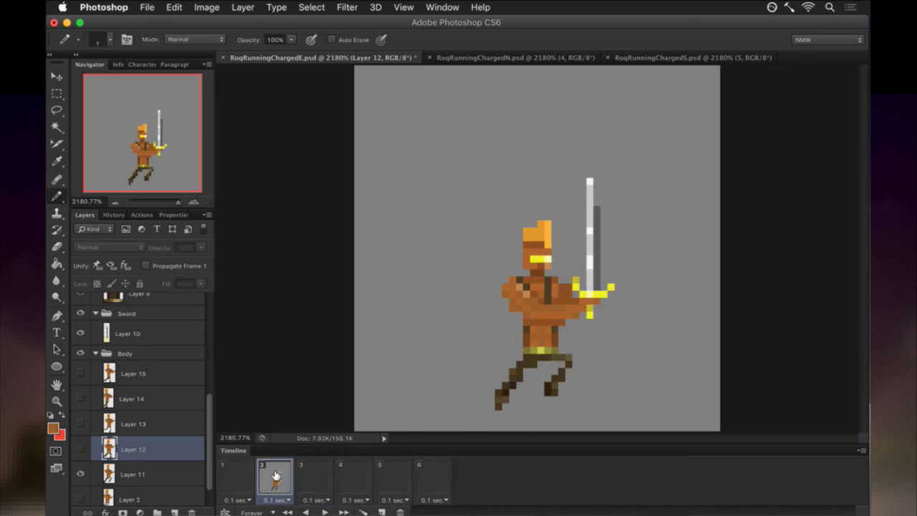
left_click(151, 474)
key("e")
key("b")
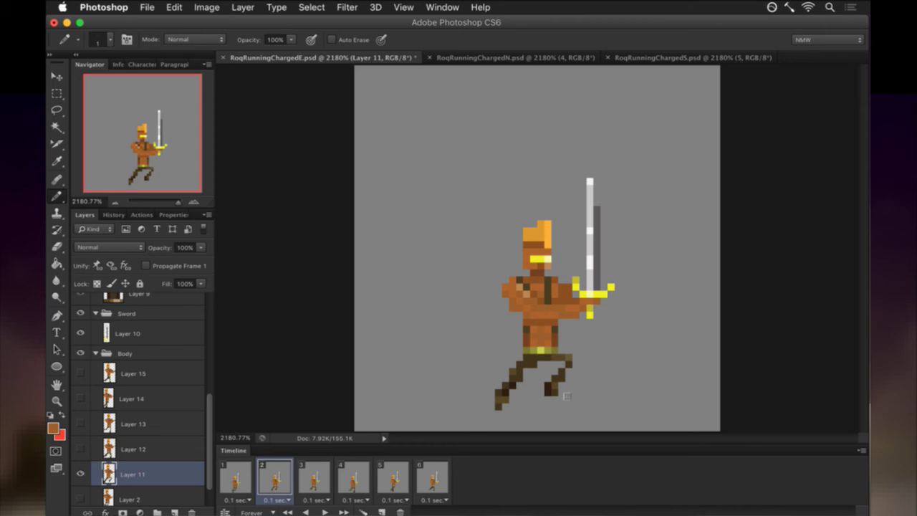
key("e")
left_click(585, 314)
key("b")
Touch up the underside of the forearm on Layer 2 in frame 1 with the Eraser and Pencil in a sampled brown.
left_click(241, 478)
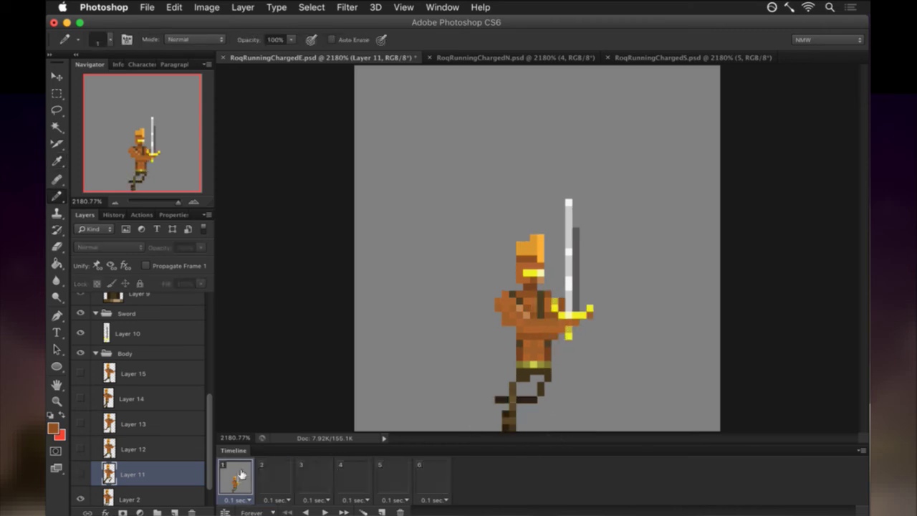
left_click(145, 493)
key("e")
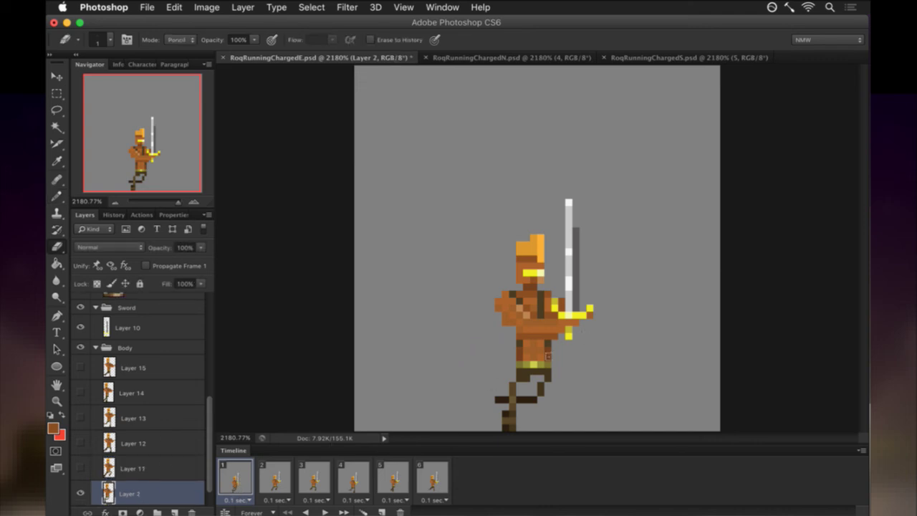
key("b")
left_click(544, 338, "alt")
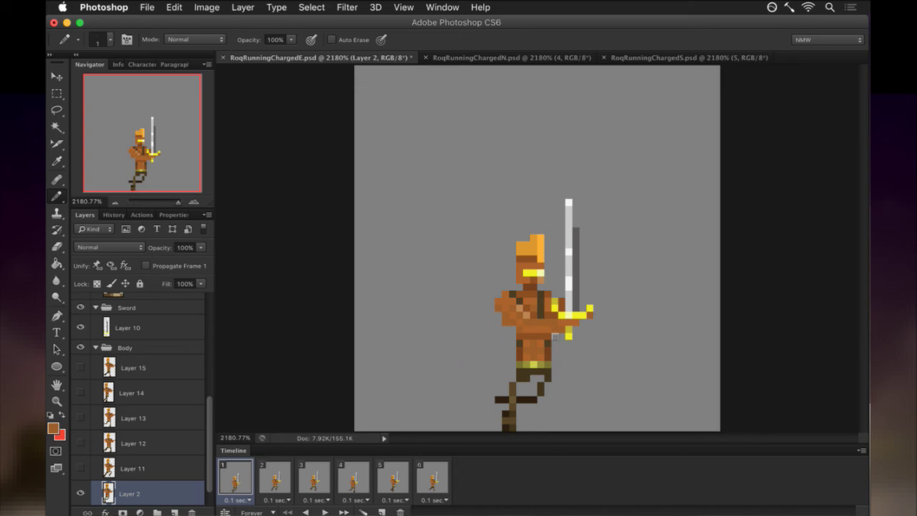
Play the animation to check the reshaped forearms and undo the latest changes from frame 2.
left_click(325, 511)
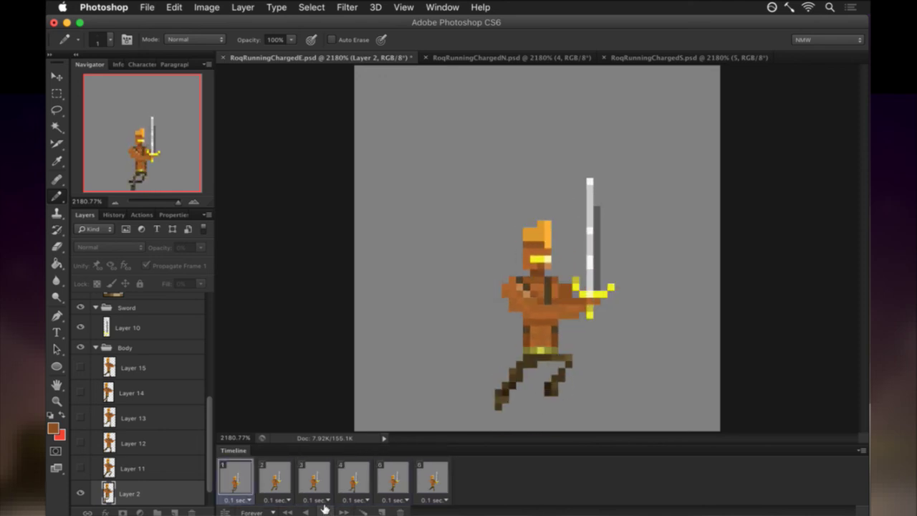
left_click(279, 489)
key("super+z")
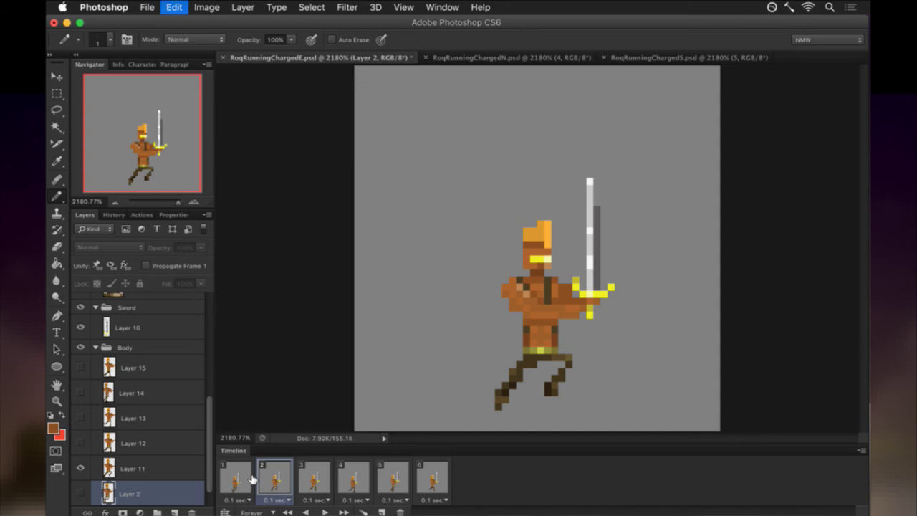
key("super+z")
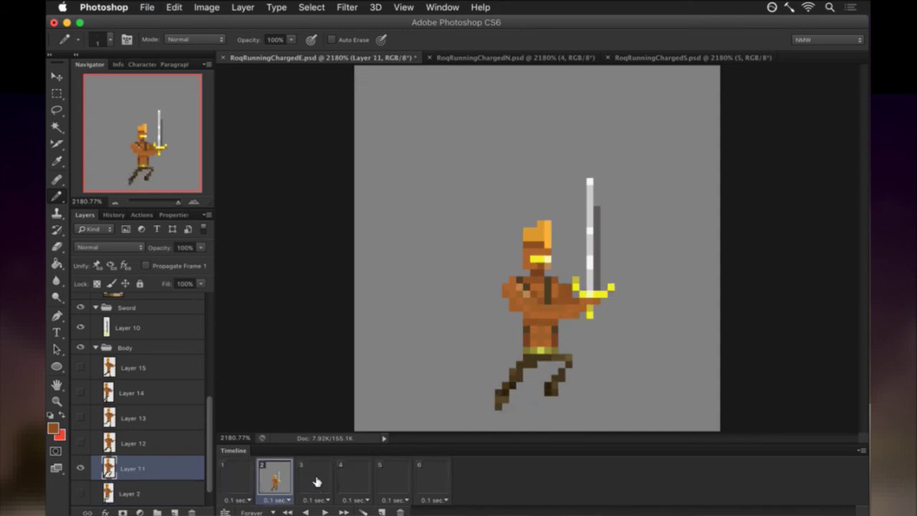
left_click(401, 478)
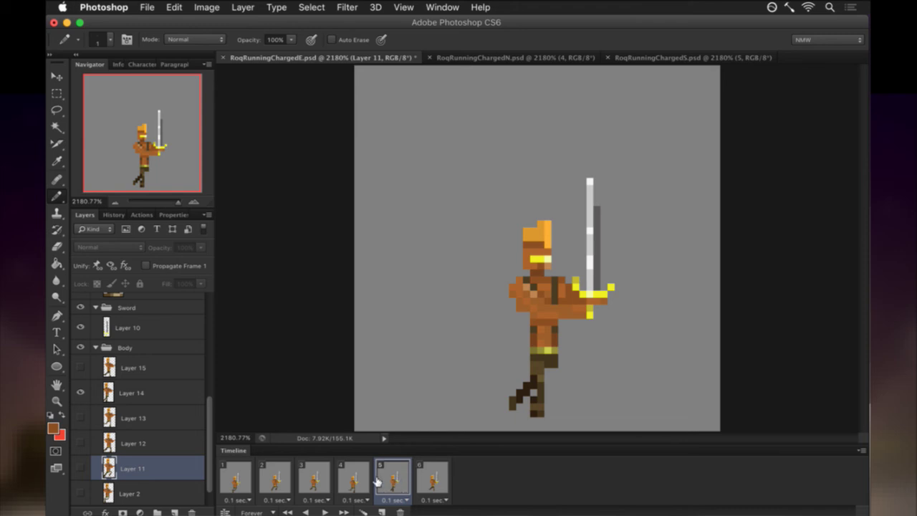
Compare the arm and sword across frames 4, 5 and 6 and play the animation to check the motion.
key("space")
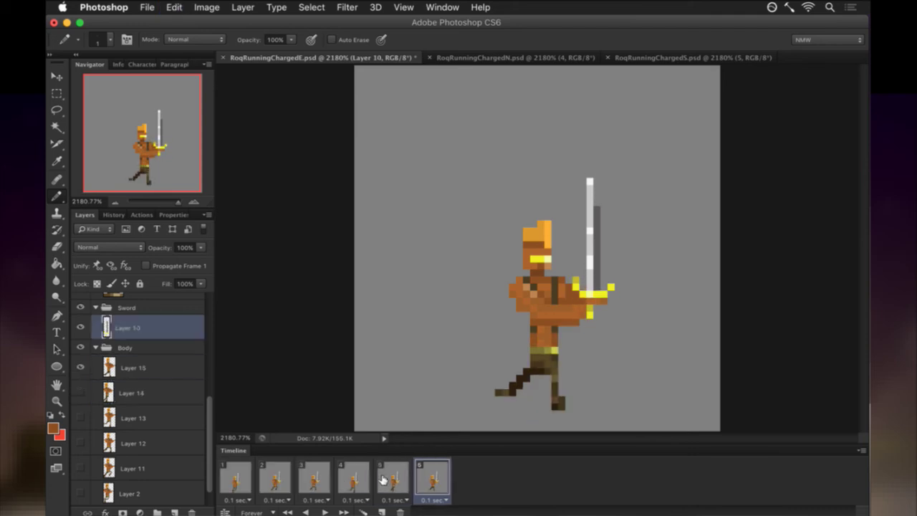
key("super+z")
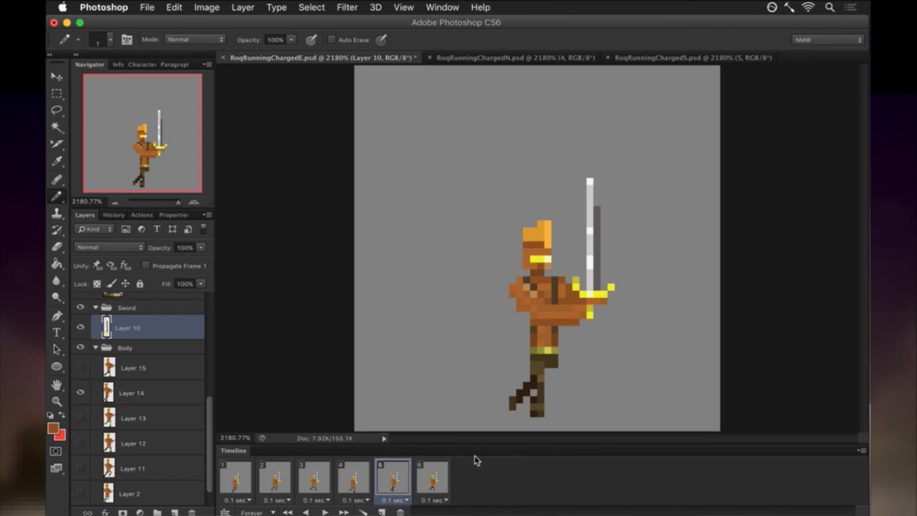
left_click(429, 479)
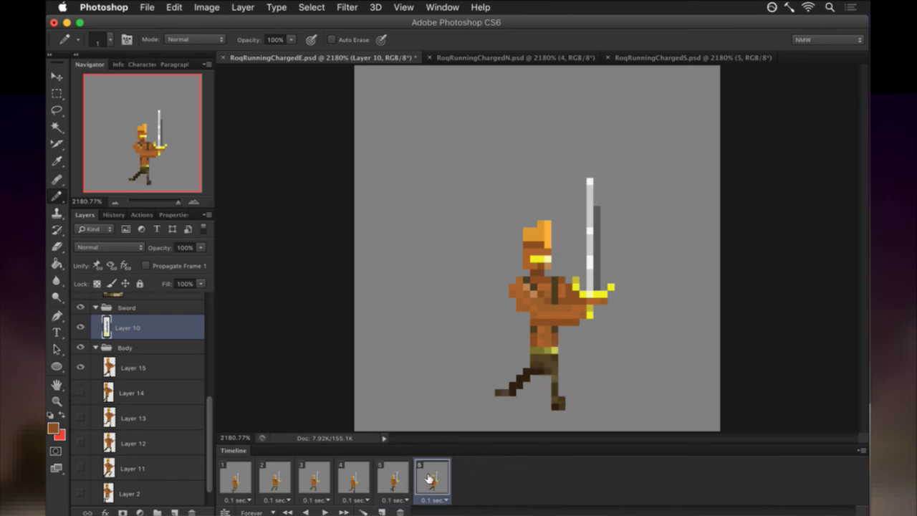
left_click(393, 476)
left_click(363, 474)
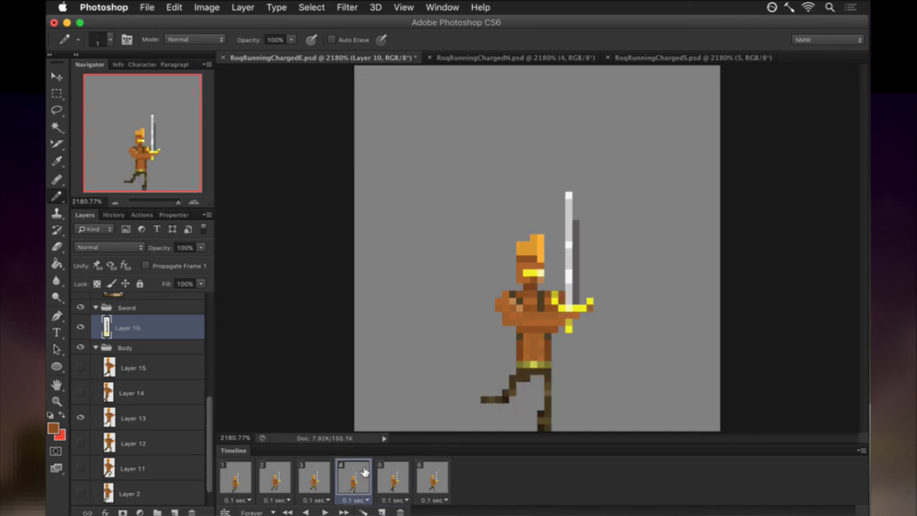
left_click(325, 511)
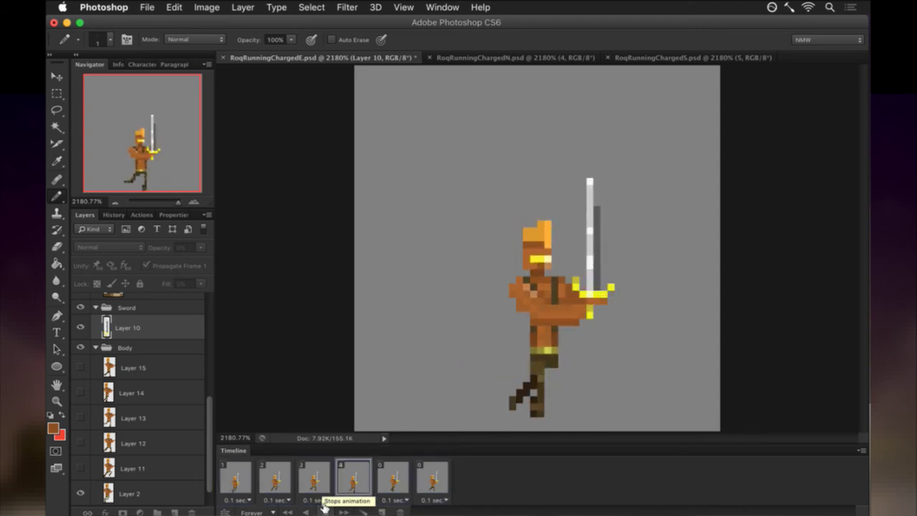
left_click(324, 510)
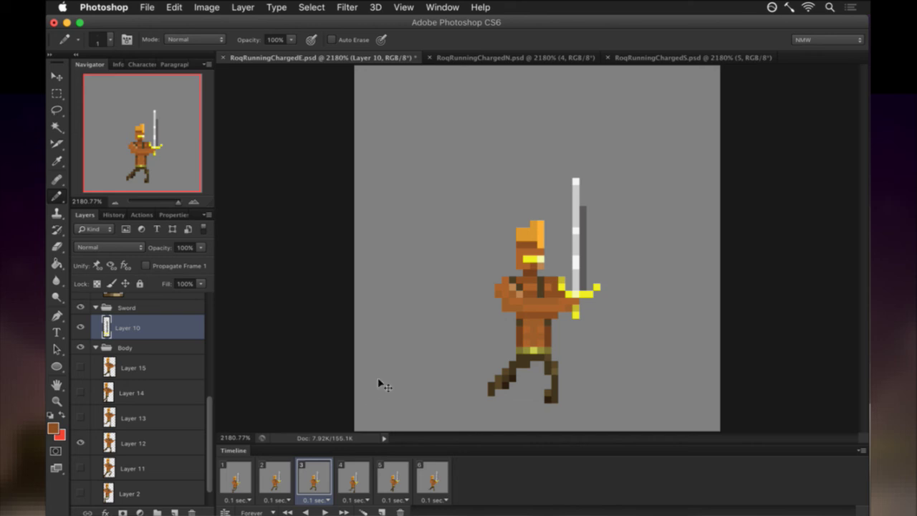
Step back through the latest edits, including the sword's shift in frame 6, and play the animation to check the motion.
key("super+z")
key("super+z")
key("super+alt+z")
key("super+alt+z")
key("super+alt+z")
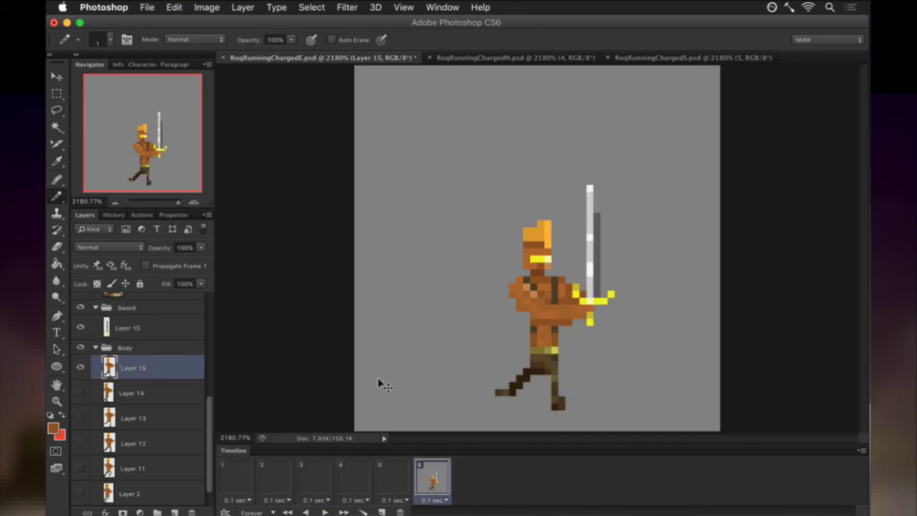
key("super+alt+z")
key("super+alt+z")
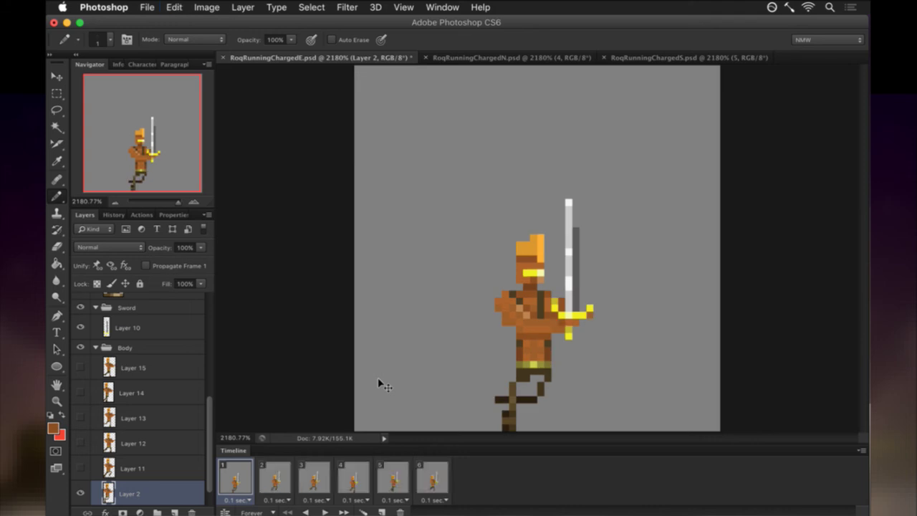
left_click(325, 512)
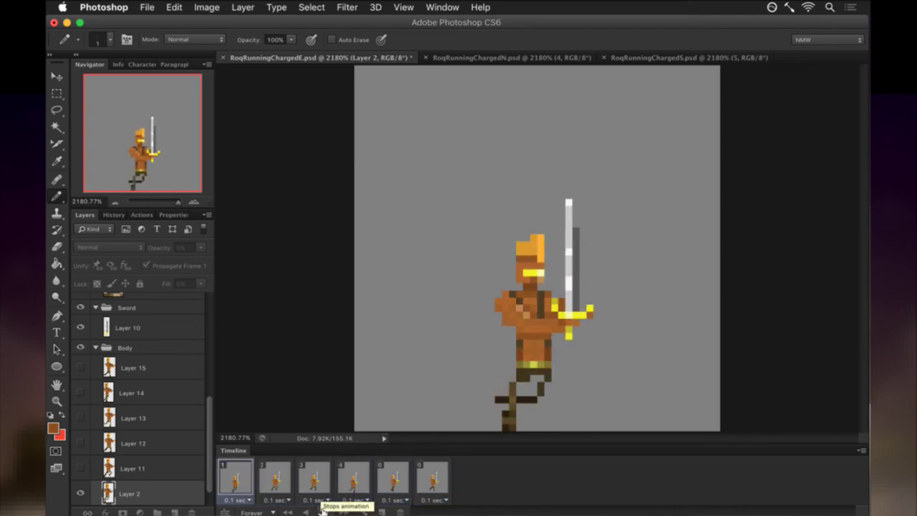
left_click(323, 511)
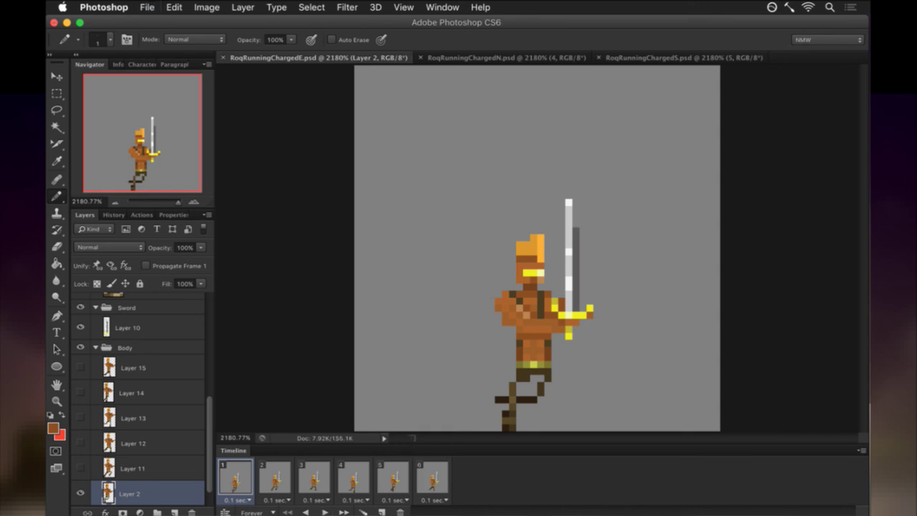
Make the Hat group visible in all six frames and return to frame 1.
scroll(215, 458, "down", 1)
left_click_drag(210, 487, 210, 416)
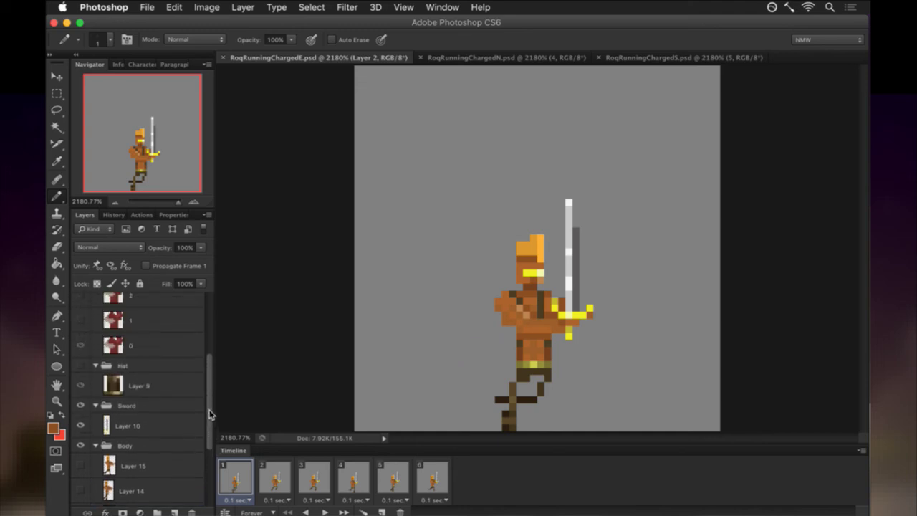
left_click(421, 477, "shift")
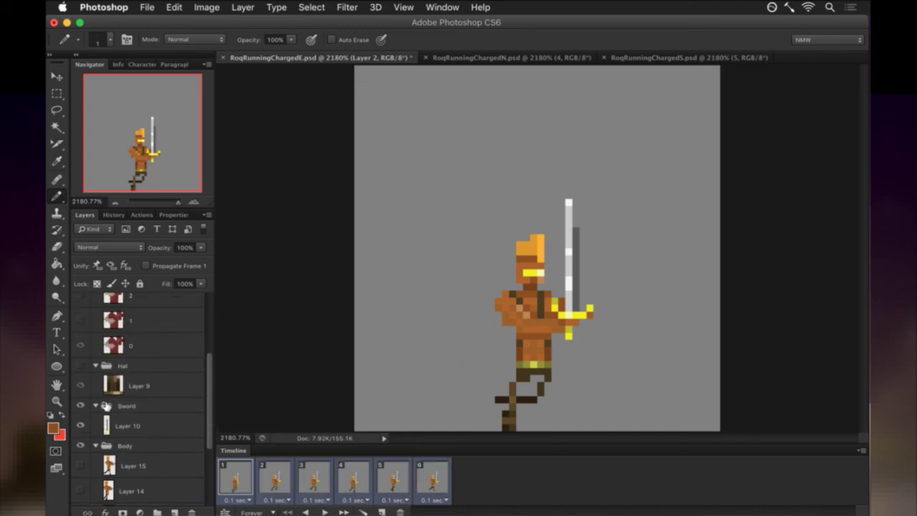
left_click(79, 364)
left_click(221, 473)
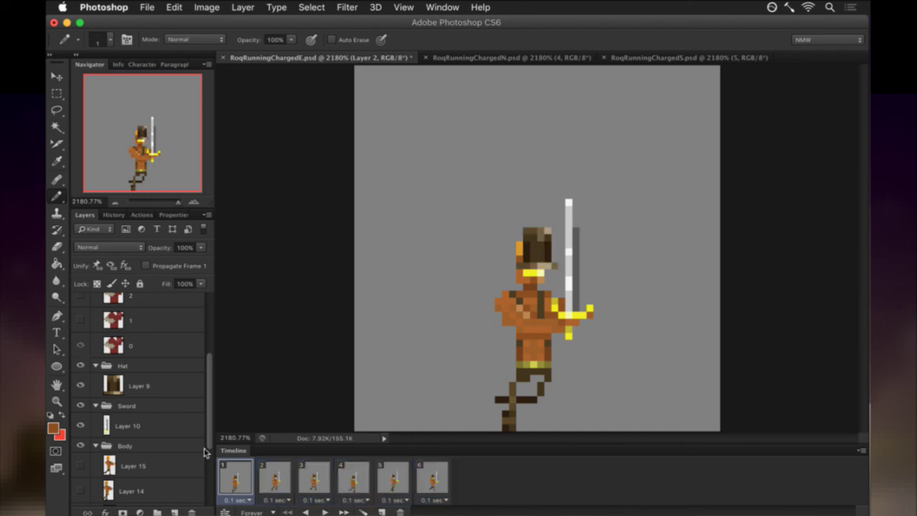
Move the hat on Layer 9 one pixel left across all six frames so it sits centred on the head.
left_click(149, 380)
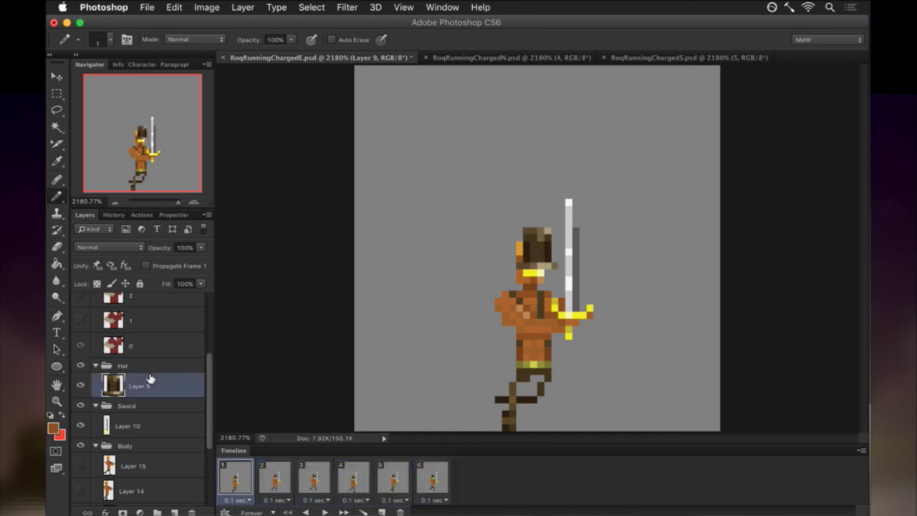
left_click(439, 476, "shift")
key("v")
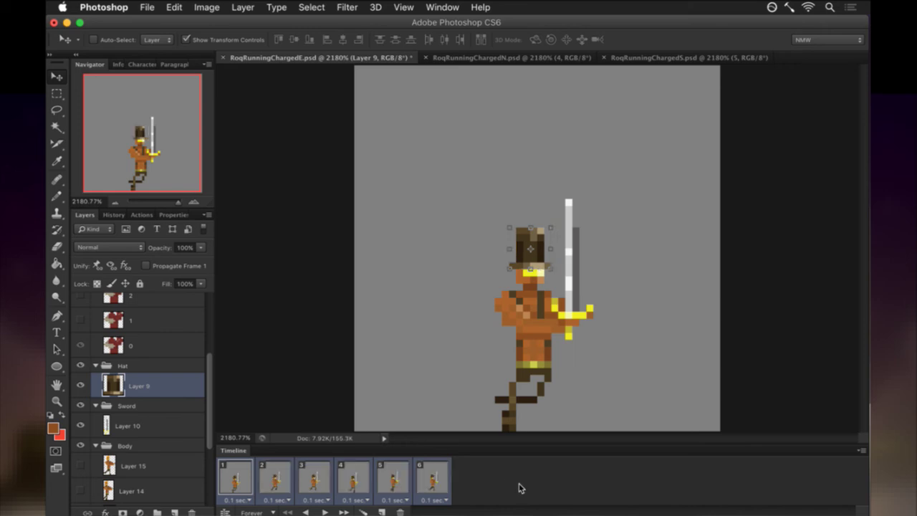
key("m")
Check the hat's placement in frames 1 and 2 and play the animation.
left_click(242, 477)
left_click(272, 475)
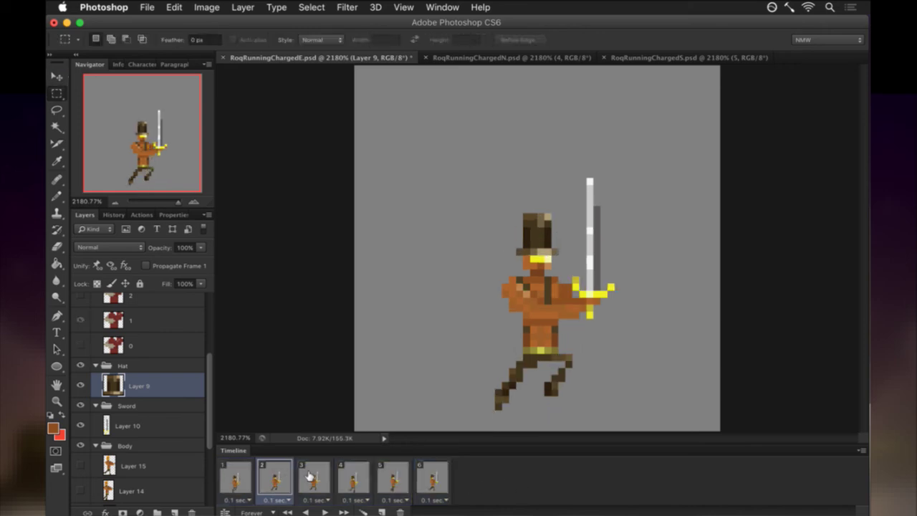
left_click(245, 480)
left_click(322, 510)
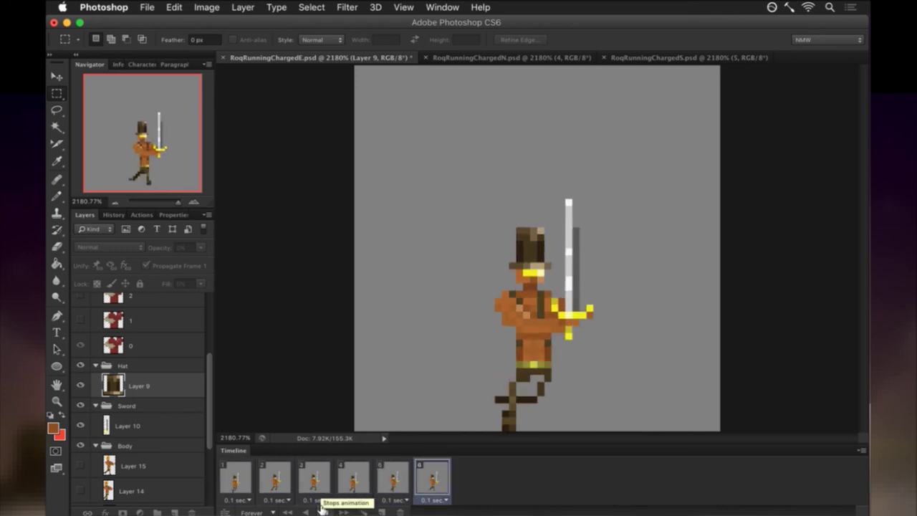
left_click(322, 510)
left_click(233, 477)
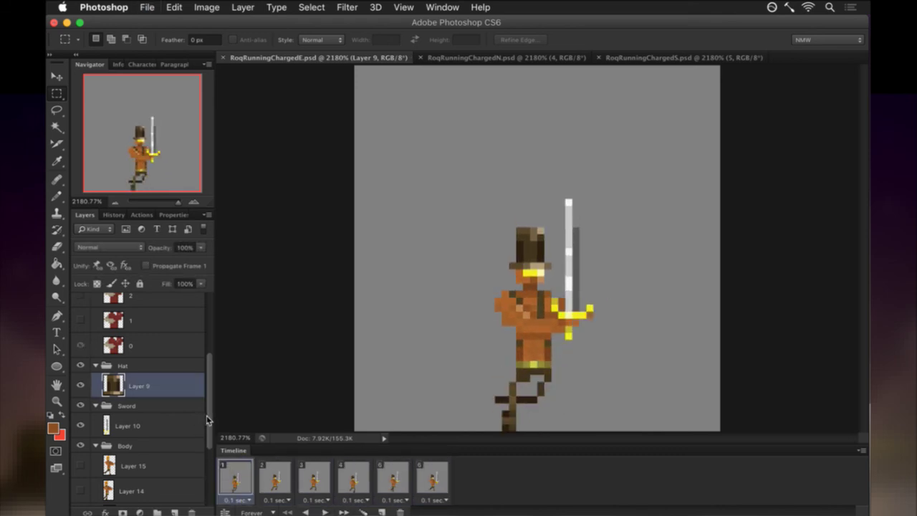
Make the Shirt group visible in all six frames.
scroll(205, 401, "up", 4)
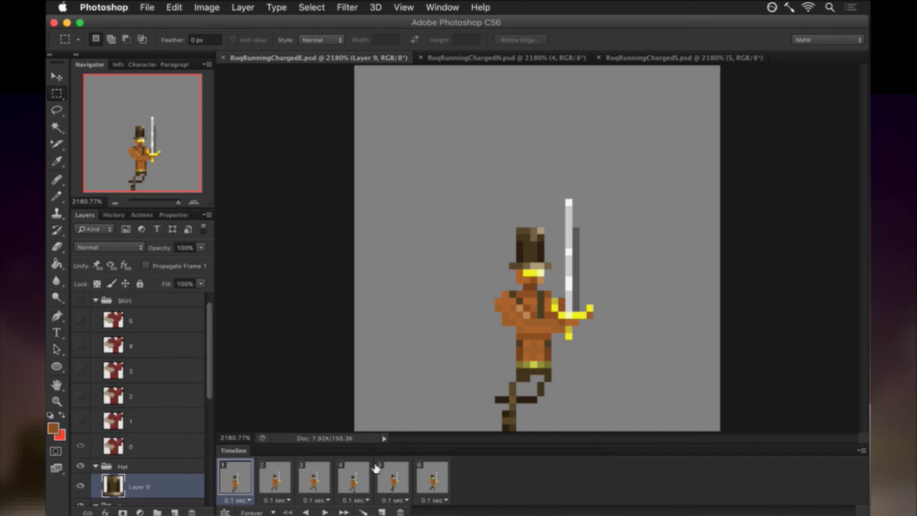
left_click(428, 475, "shift")
left_click(80, 301)
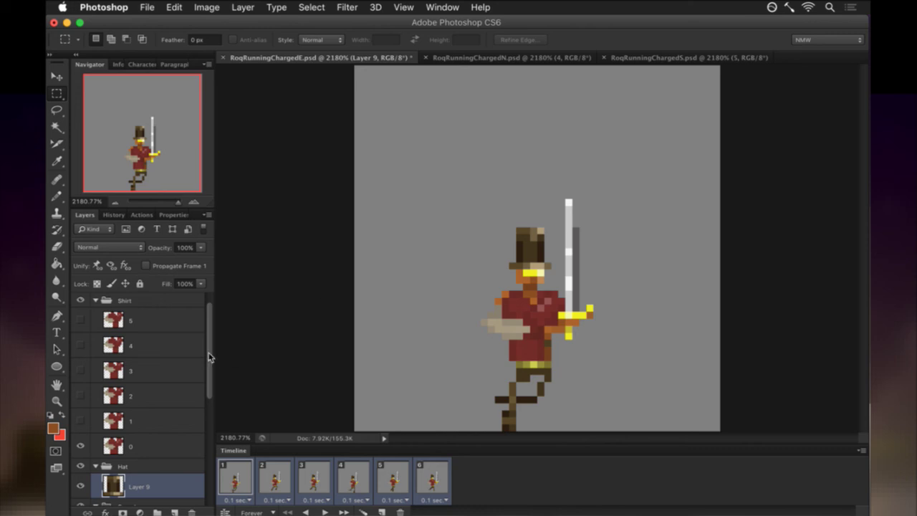
scroll(207, 337, "up", 1)
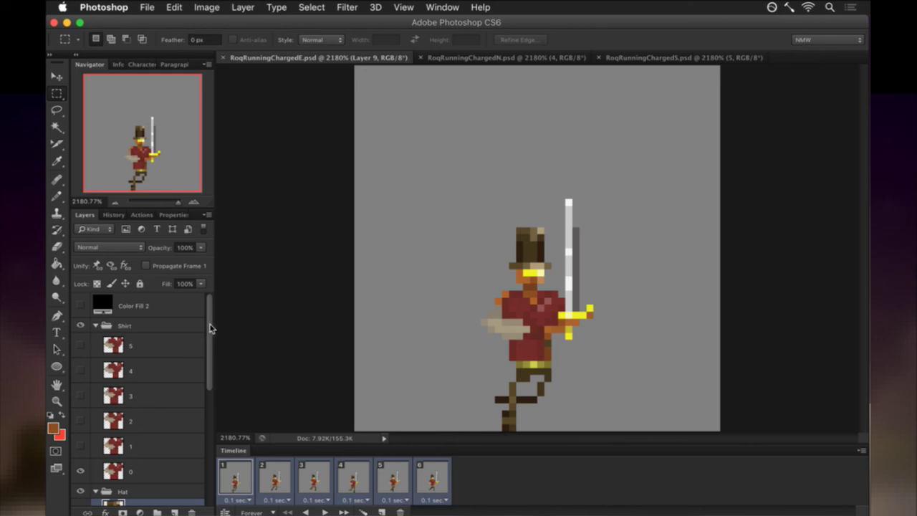
Flip shirt layer 0 horizontally in frame 1 and nudge it right by one pixel to line up with the torso.
left_click(152, 470)
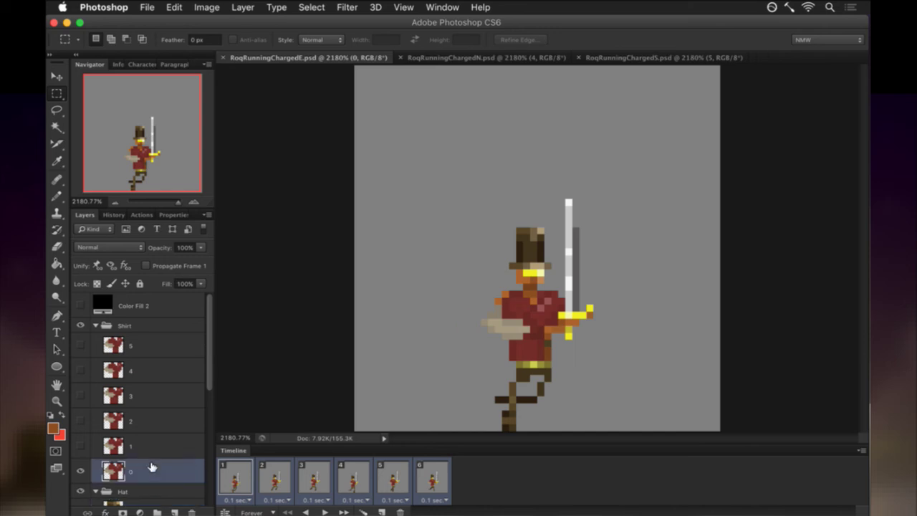
left_click(230, 479)
key("v")
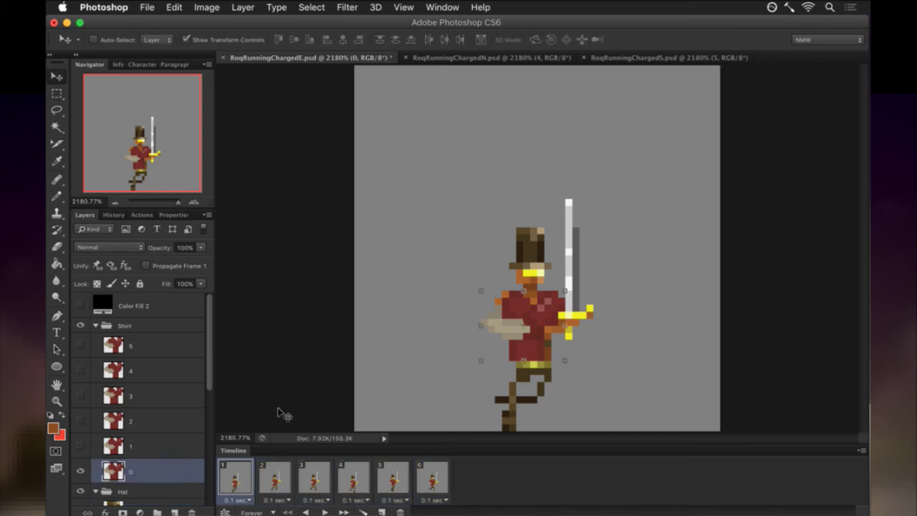
key("super+t")
right_click(513, 307)
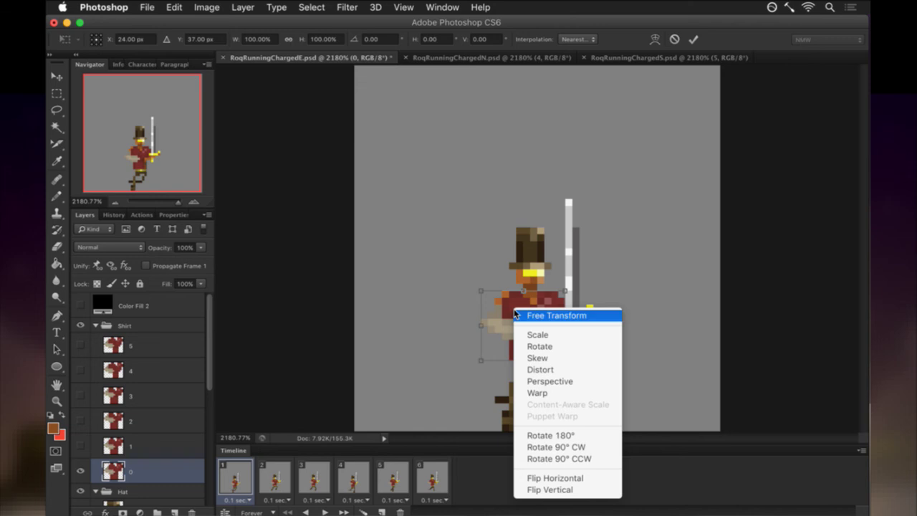
left_click(544, 478)
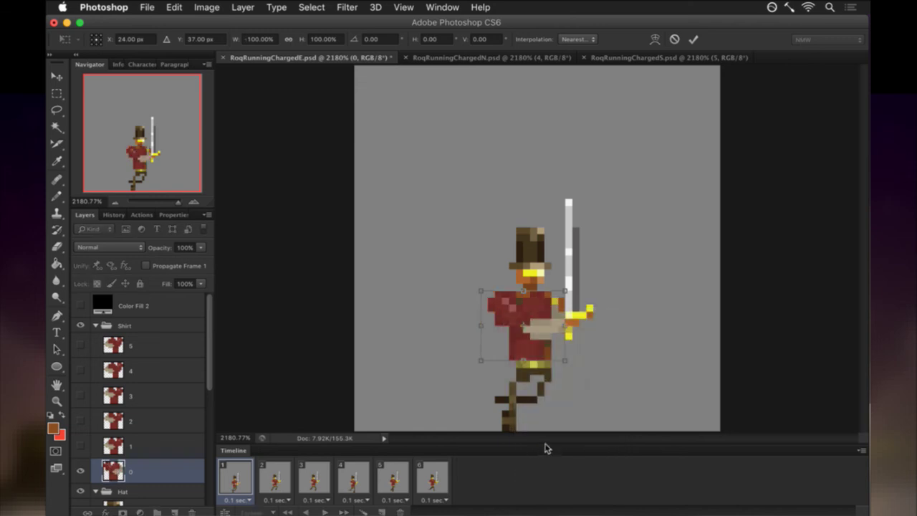
key("Right")
key("Right")
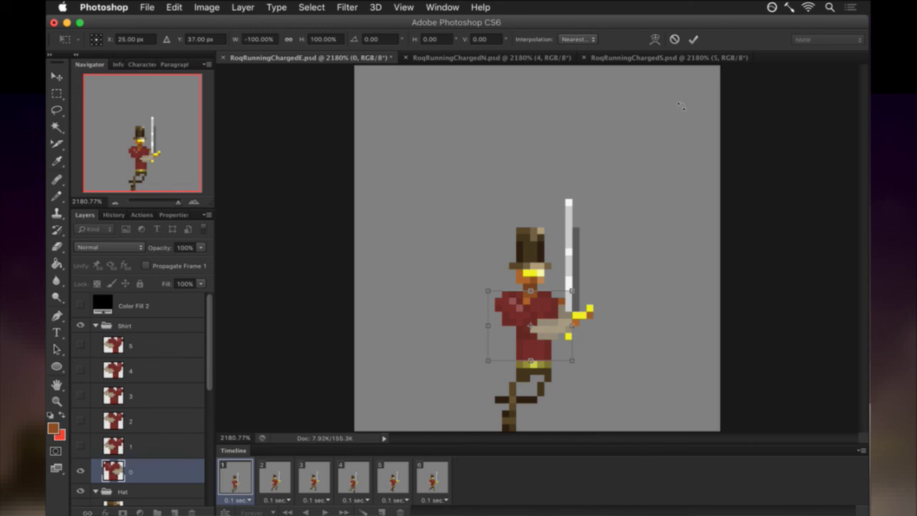
left_click(692, 39)
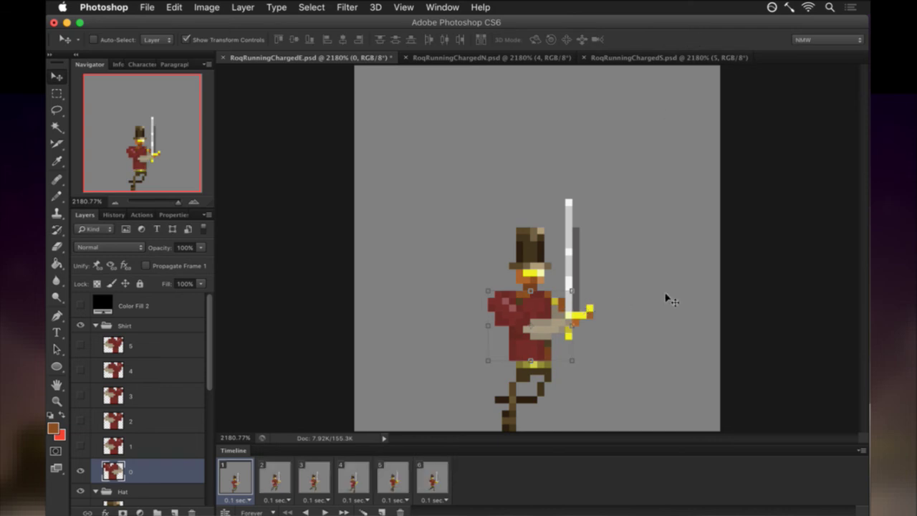
key("Right")
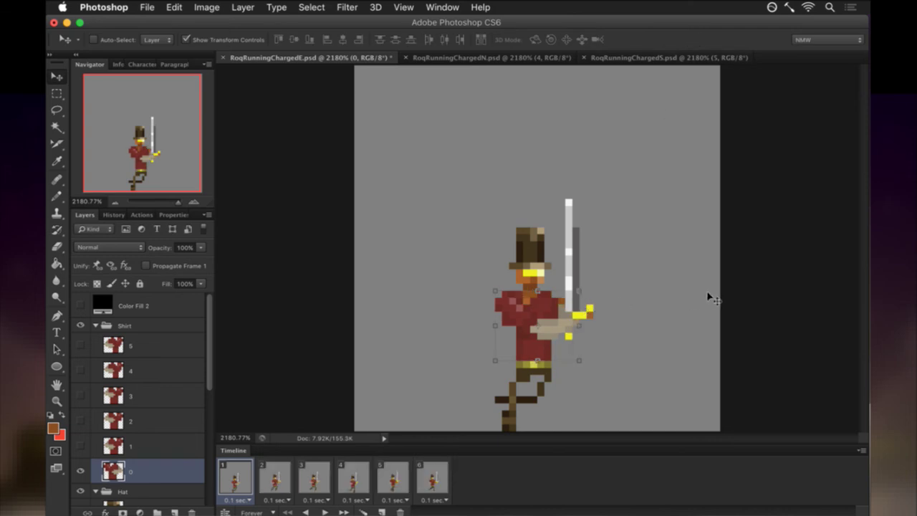
Sample the shirt's dark red and paint over the exposed shoulder pixel beside the sword on layer 0 in frame 1.
key("m")
key("b")
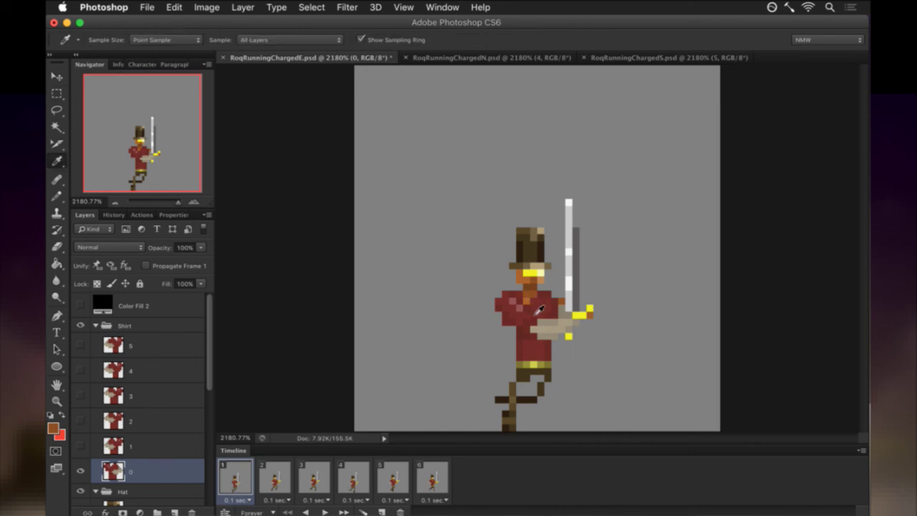
left_click(537, 306, "alt")
key("e")
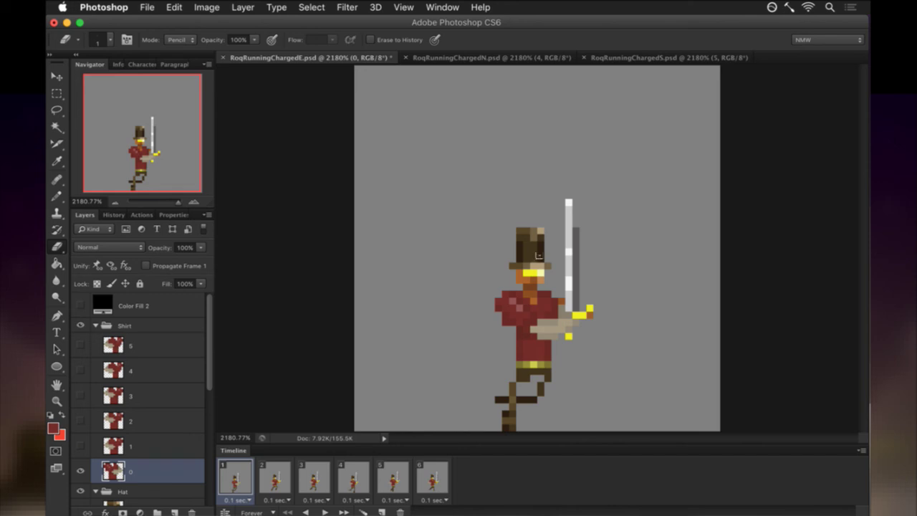
key("b")
left_click(556, 299)
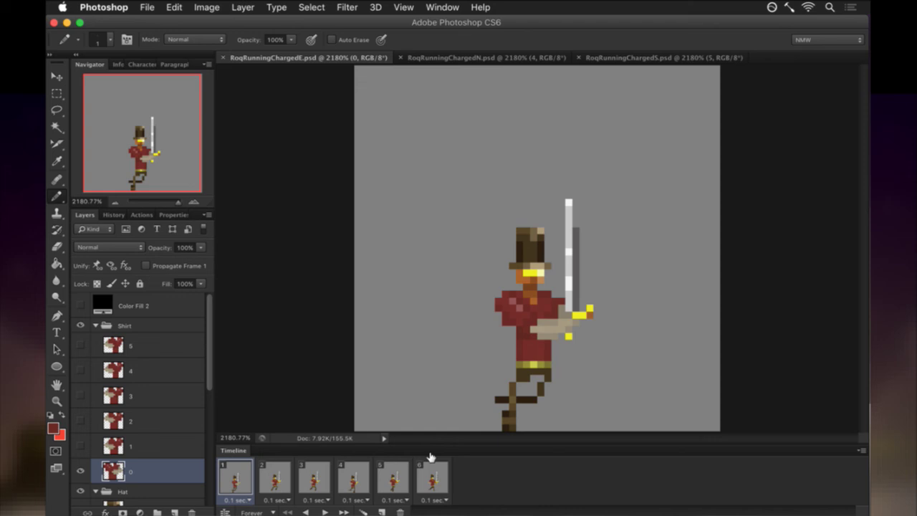
Flip shirt layer 1 horizontally in frame 2 and nudge it one pixel right.
left_click(280, 479)
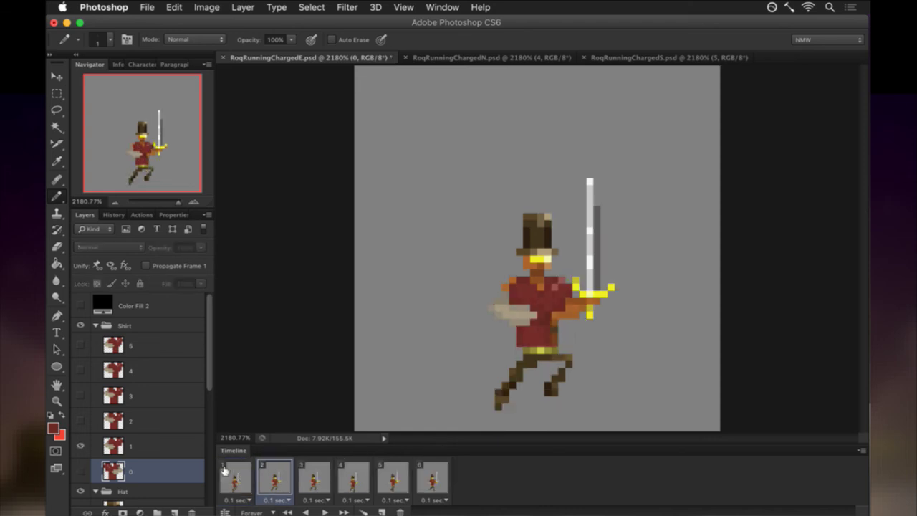
left_click(120, 445)
key("v")
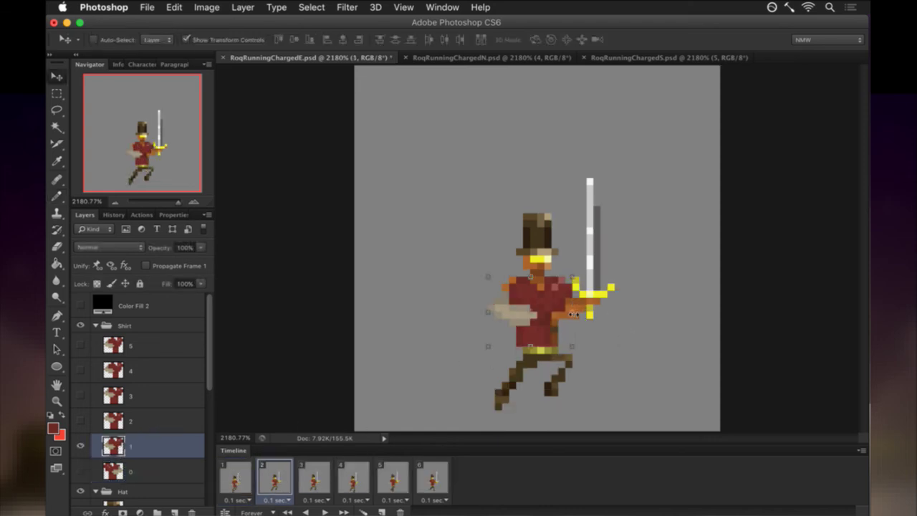
left_click(573, 312)
right_click(555, 306)
left_click(595, 477)
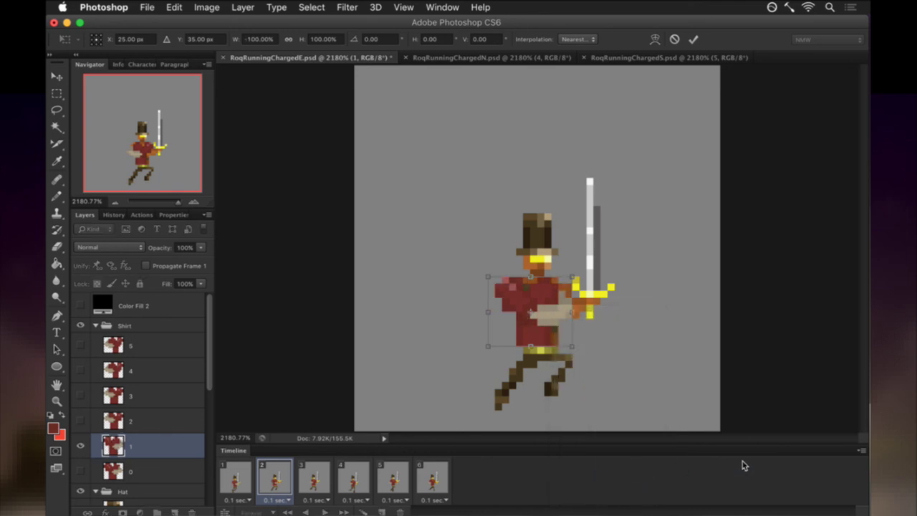
key("Return")
key("Right")
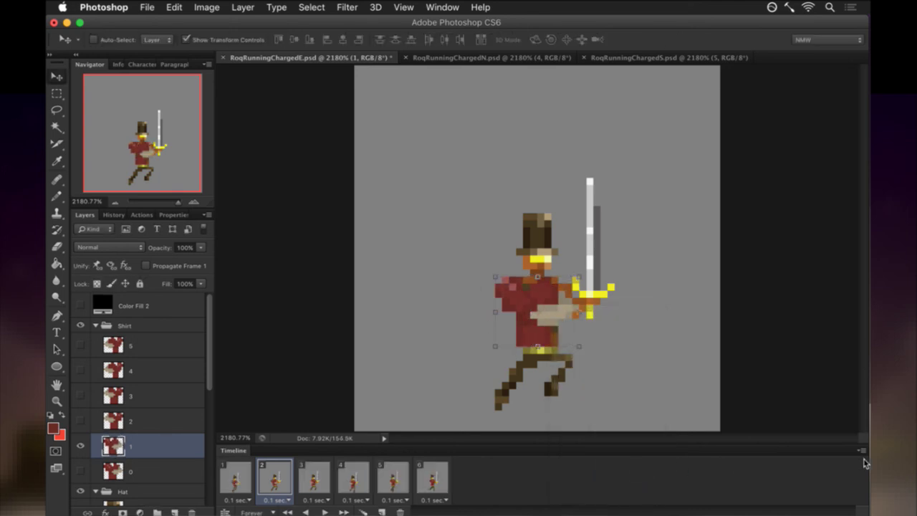
Touch up the collar and sword-arm pixels of shirt layer 1 in frame 2.
key("e")
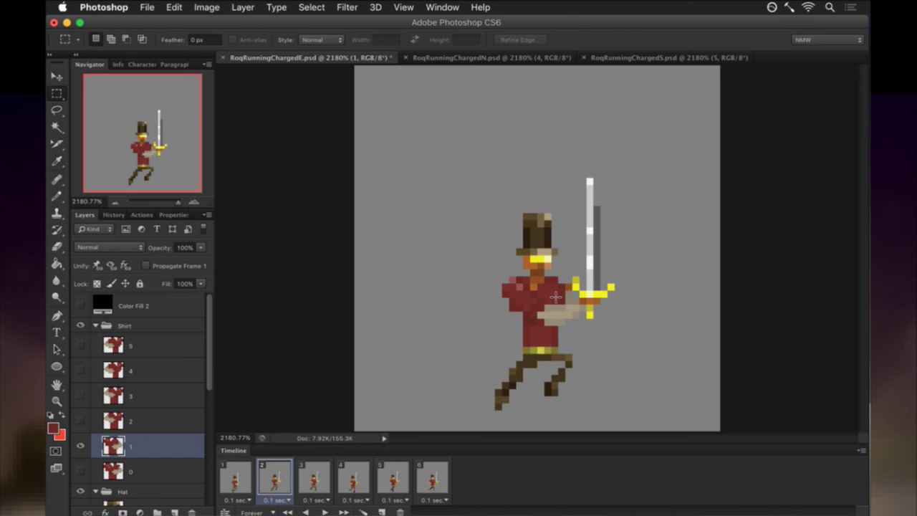
key("b")
key("shift+b")
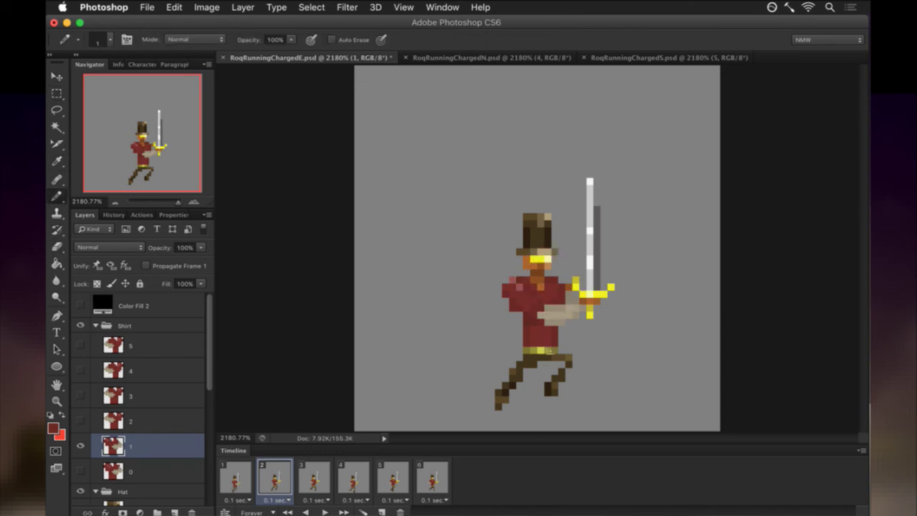
key("e")
key("b")
Flip shirt layer 2 horizontally in frame 3 and nudge it two pixels right onto the torso.
left_click(315, 476)
left_click(158, 422)
key("v")
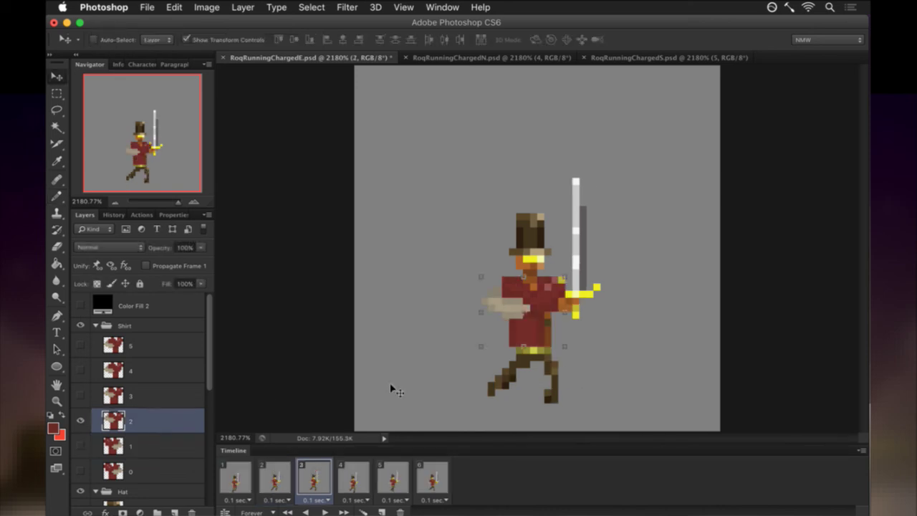
key("ctrl+t")
right_click(497, 302)
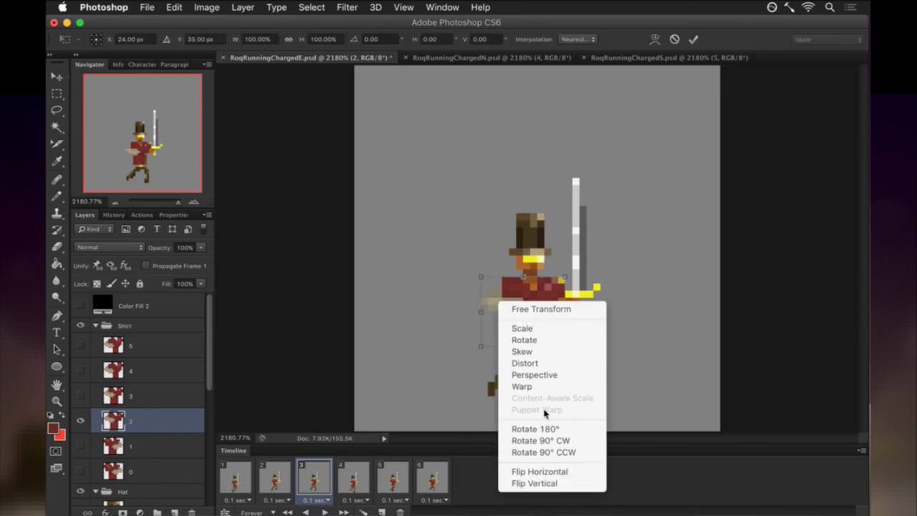
left_click(539, 471)
key("Return")
key("Right")
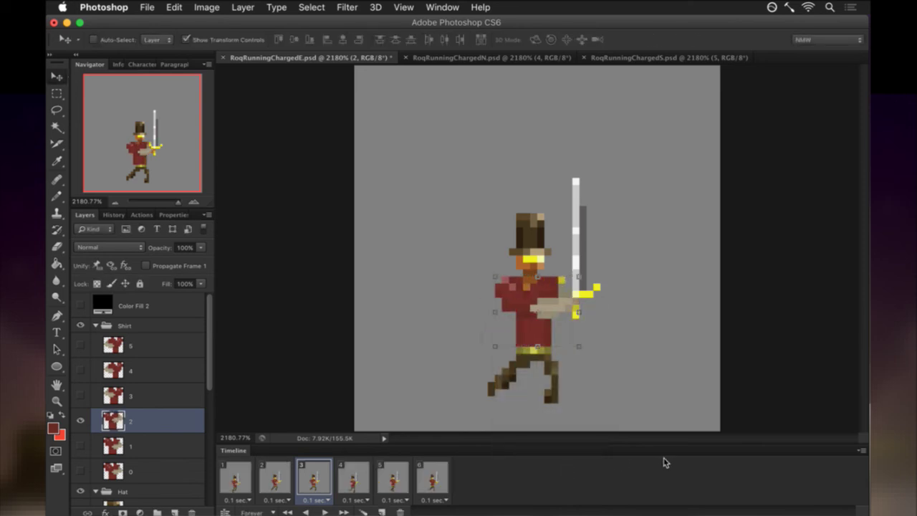
Sample the shirt's dark red and erase the sleeve pixels covering the hilt and sword hand on shirt layer 2 in frame 3.
key("m")
key("i")
left_click(536, 288)
key("b")
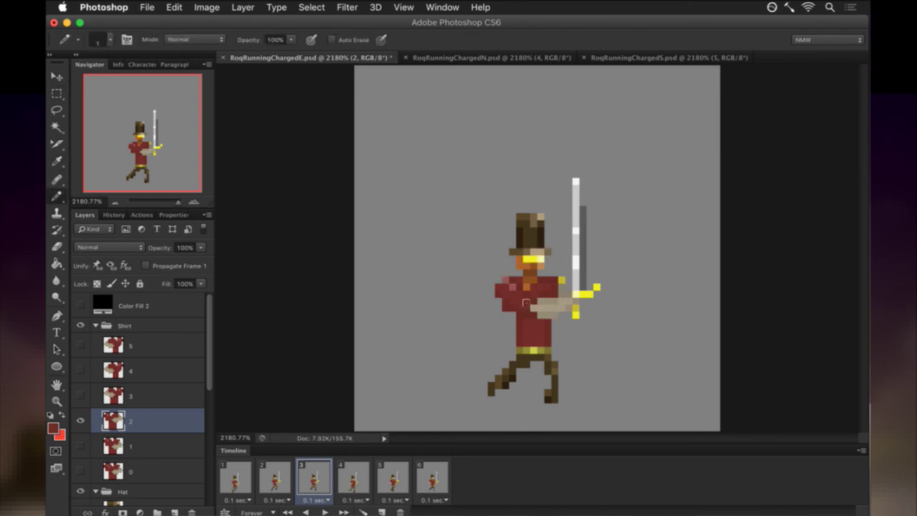
key("e")
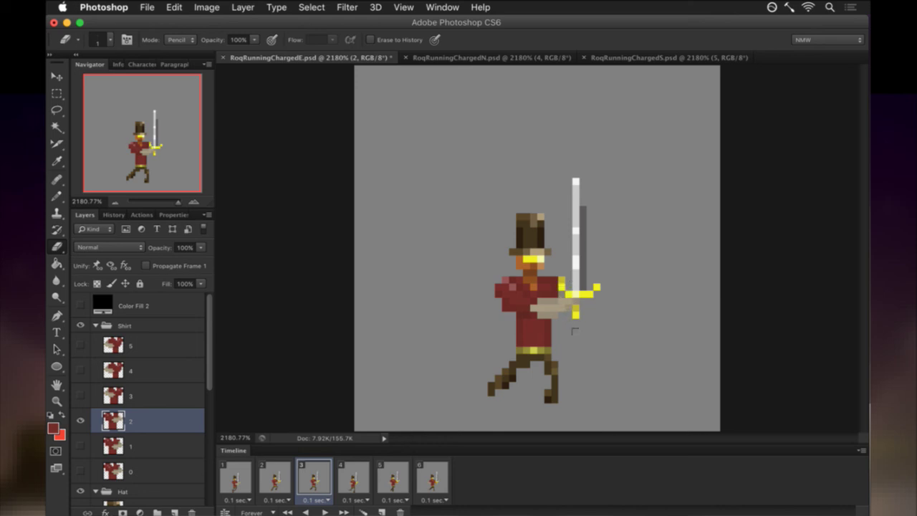
left_click(568, 293)
left_click(569, 301)
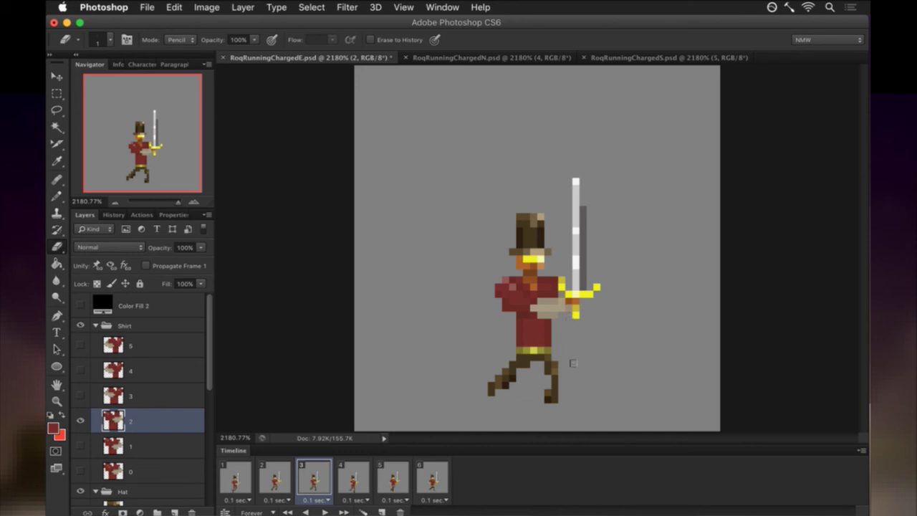
left_click(569, 308)
Erase the sleeve pixel still covering the sword hand on shirt layer 1 in frame 2, and return to layer 2 in frame 3.
left_click(283, 477)
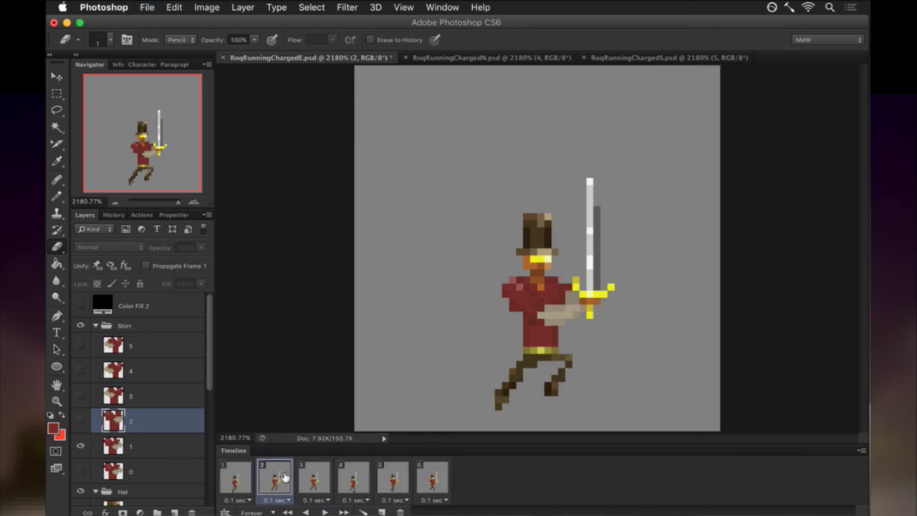
left_click(160, 448)
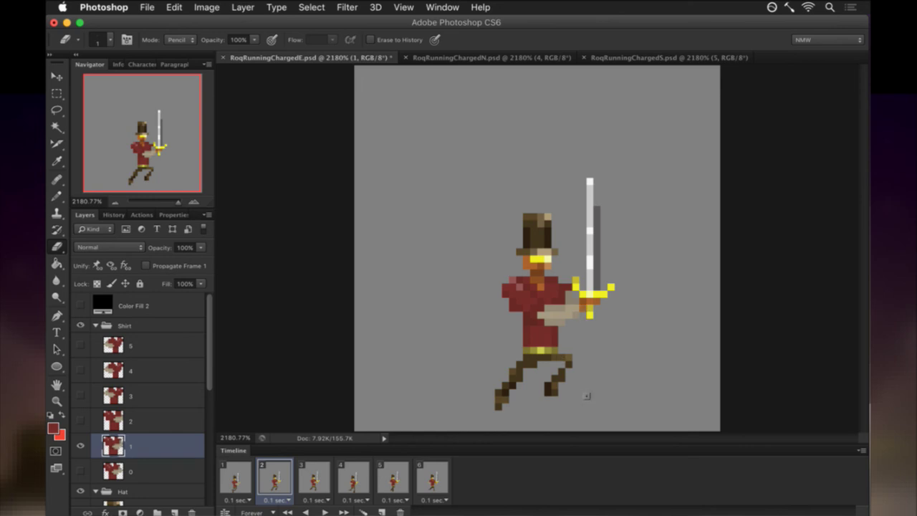
left_click(320, 475)
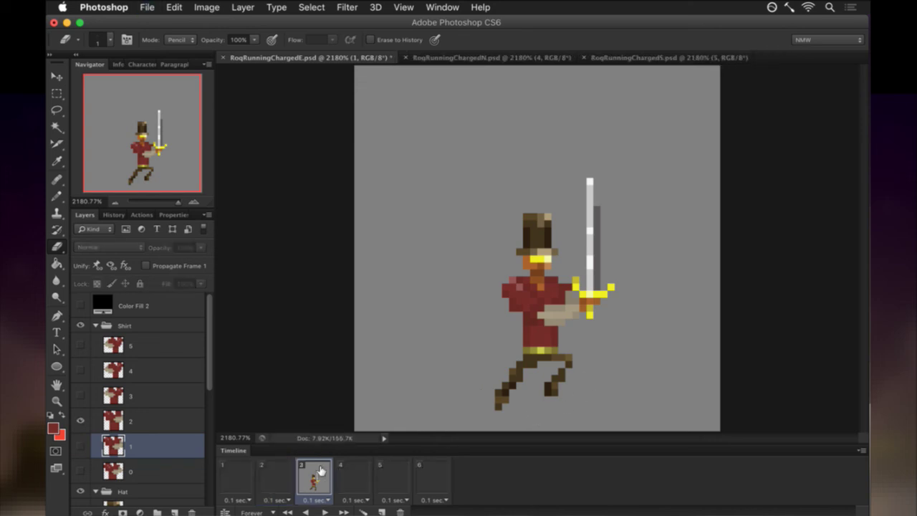
left_click(154, 419)
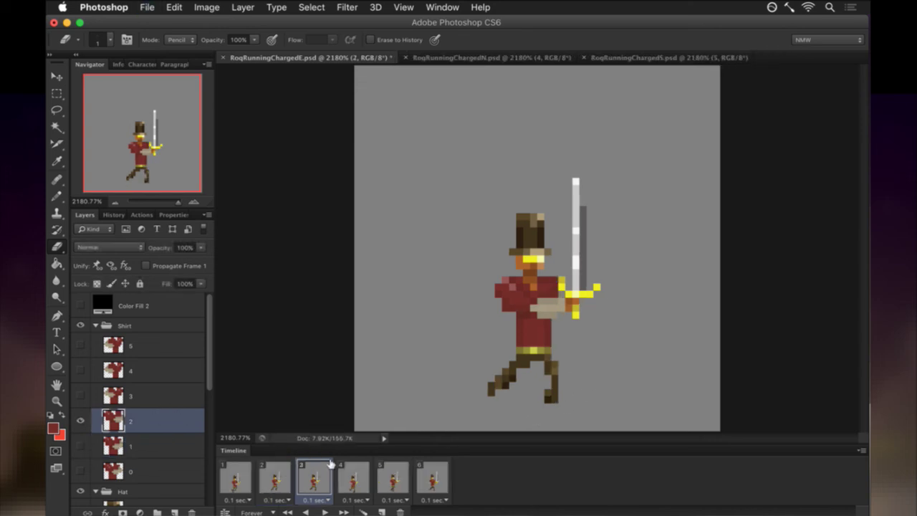
Flip shirt layer 3 horizontally in frame 4 and nudge it two pixels right onto the torso.
left_click(350, 475)
left_click(159, 394)
key("m")
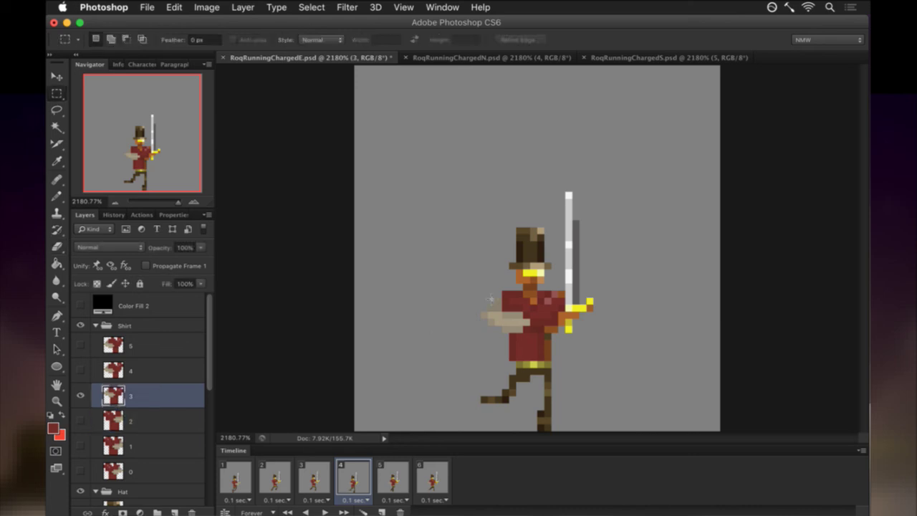
key("v")
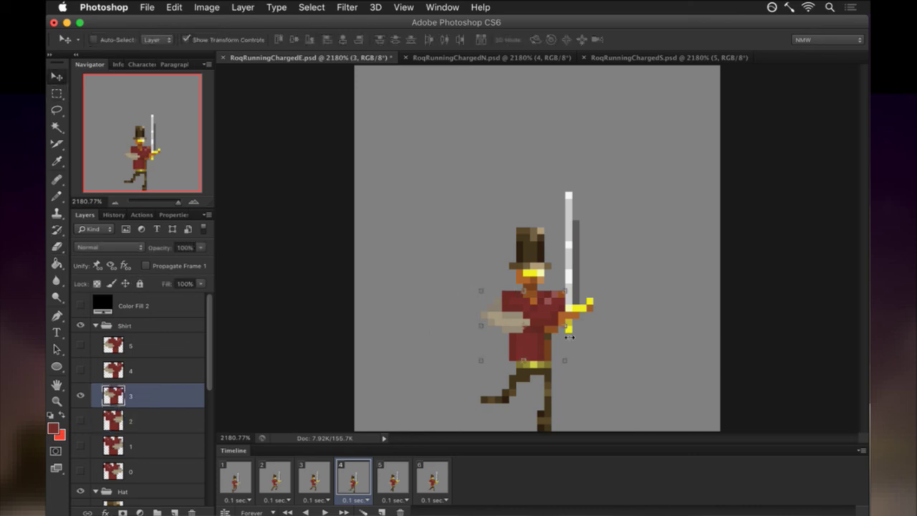
left_click(567, 326)
right_click(544, 309)
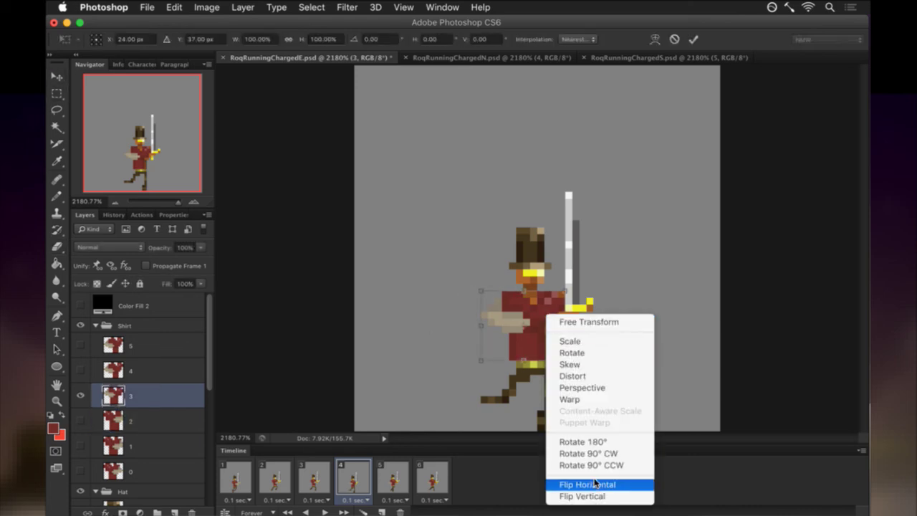
key("Escape")
key("Escape")
key("Right")
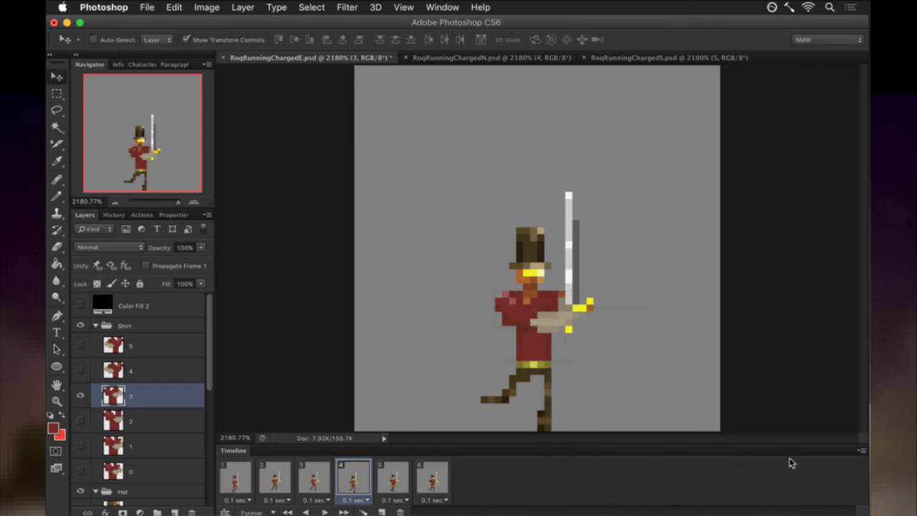
Erase the sleeve pixels covering the sword hilt and hand on shirt layer 3 in frame 4.
key("m")
key("e")
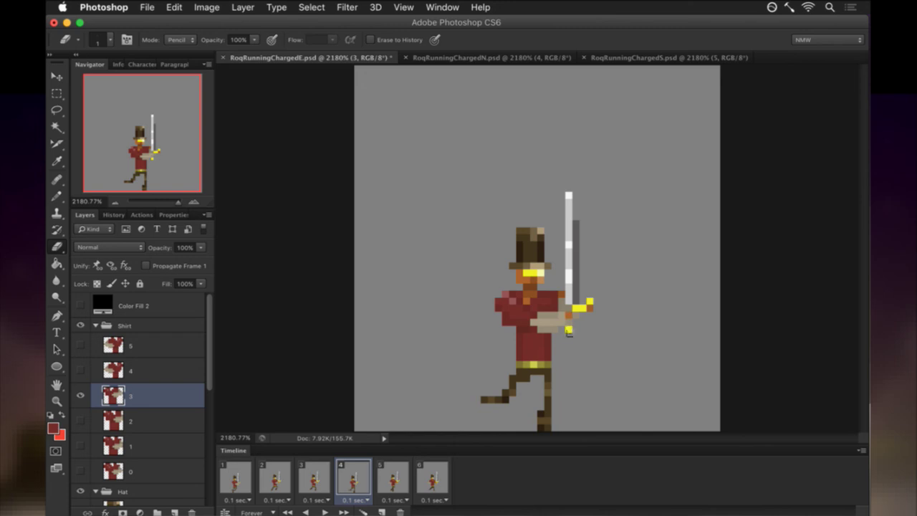
left_click(561, 316)
left_click(569, 308)
left_click(561, 302)
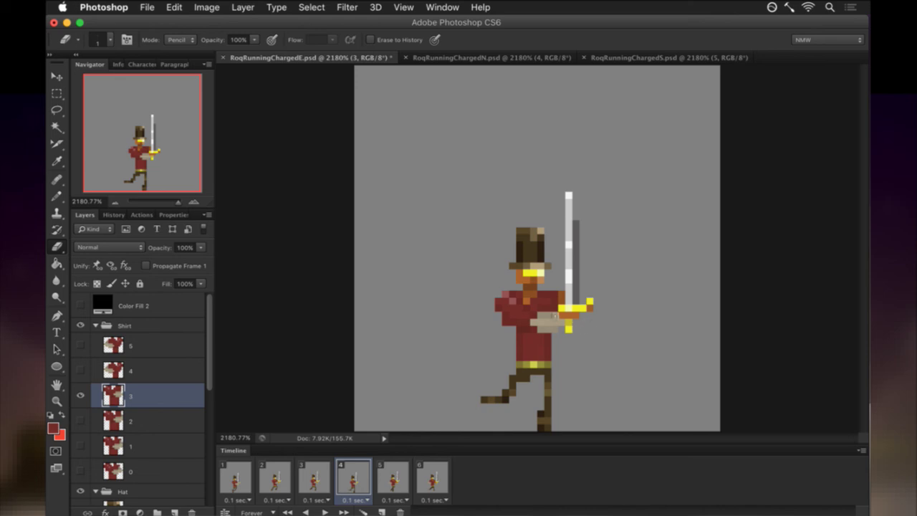
Sample the shirt's dark red and paint over the exposed shoulder pixels beside the sword on shirt layer 3 in frame 4.
key("i")
key("e")
key("i")
left_click(556, 301)
key("b")
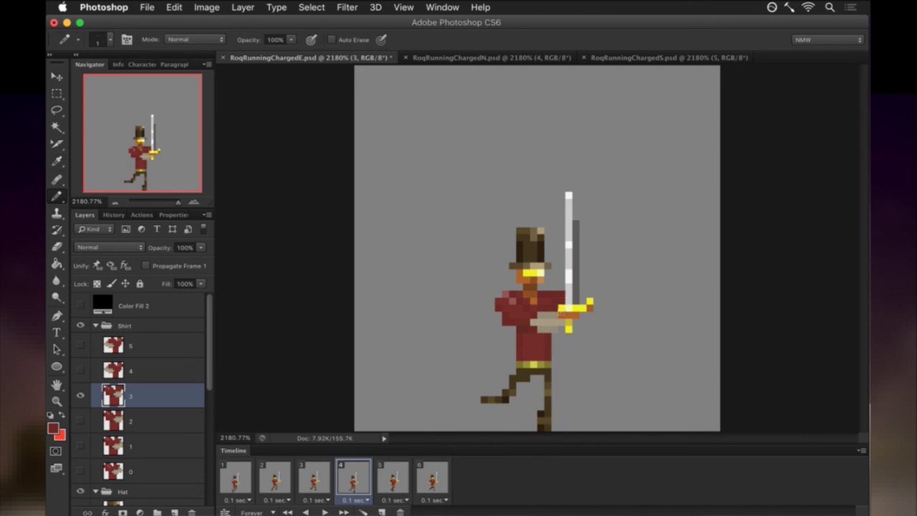
Erase the stray hand pixel beyond the sword hilt on body Layer 13 in frame 4.
key("e")
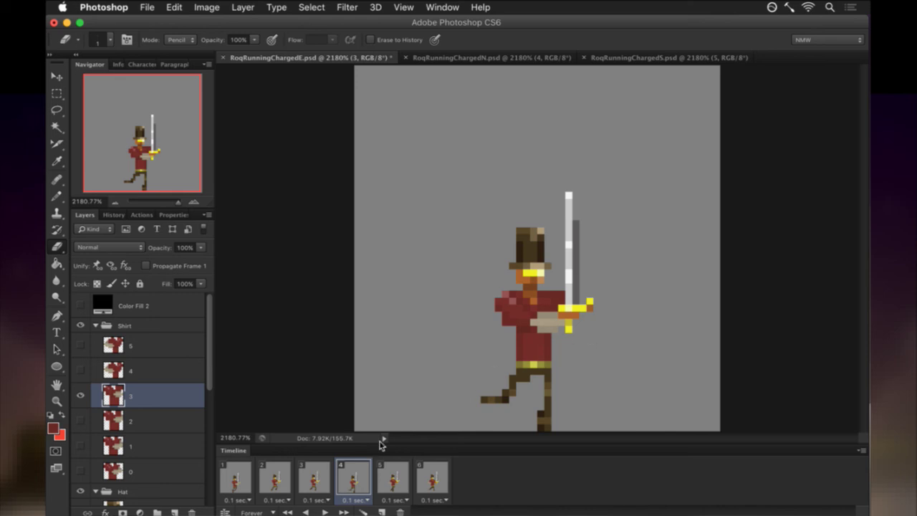
left_click_drag(210, 371, 205, 480)
left_click(165, 387)
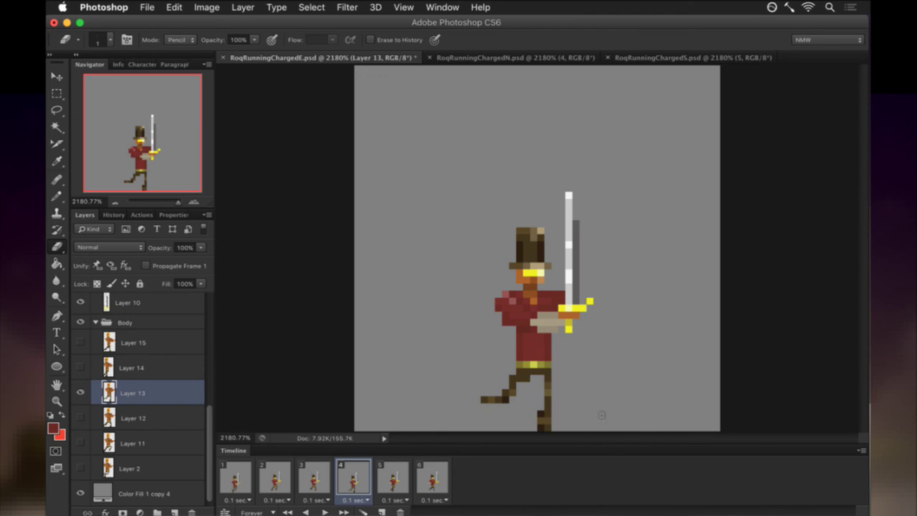
Flip shirt layer 4 horizontally in frame 5 and nudge it four pixels right onto the torso.
left_click(394, 478)
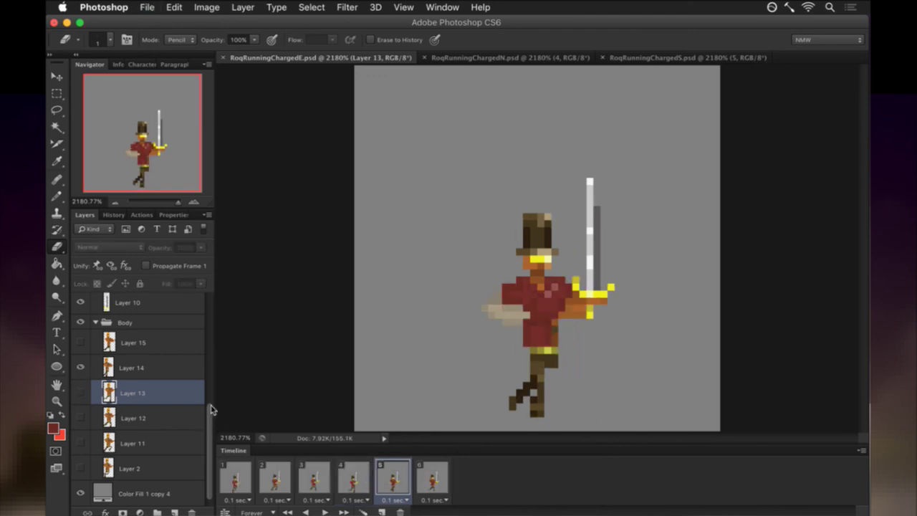
left_click_drag(209, 427, 209, 347)
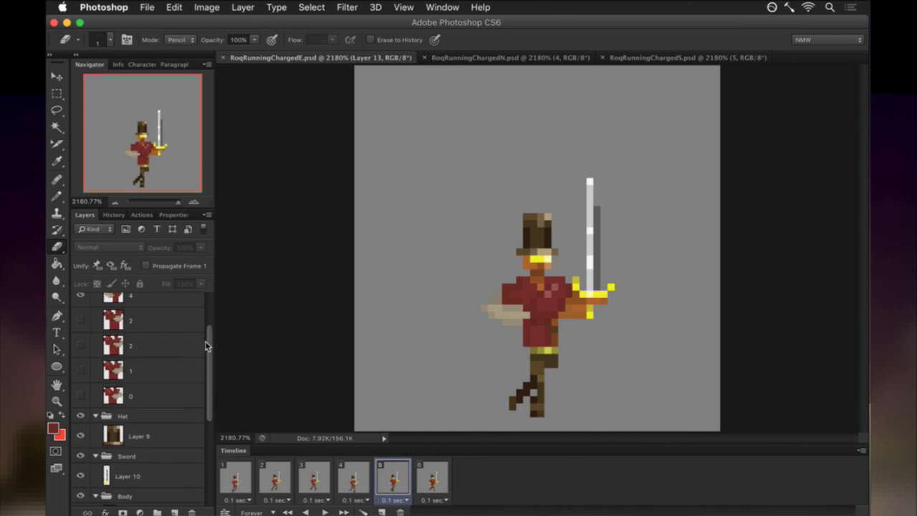
left_click(148, 297)
scroll(170, 348, "up", 3)
key("v")
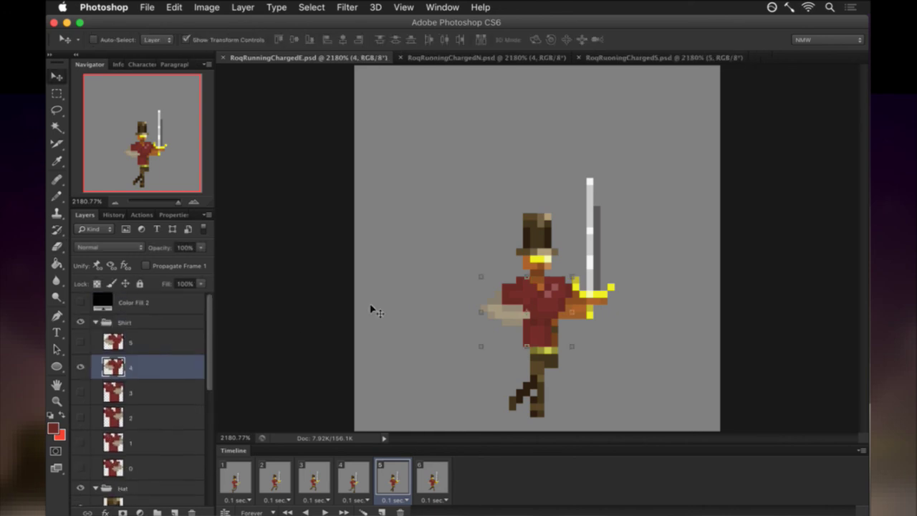
left_click(480, 312)
right_click(532, 299)
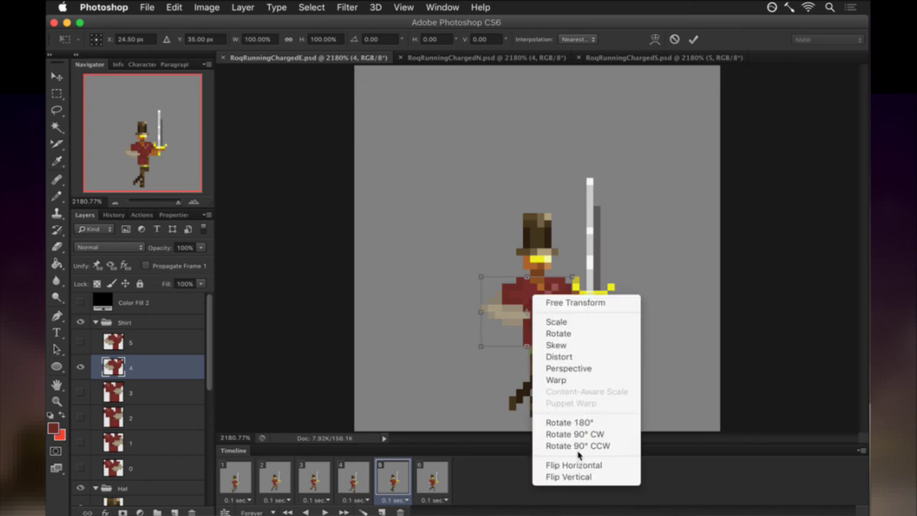
left_click(597, 466)
key("Return")
key("Right")
key("Right")
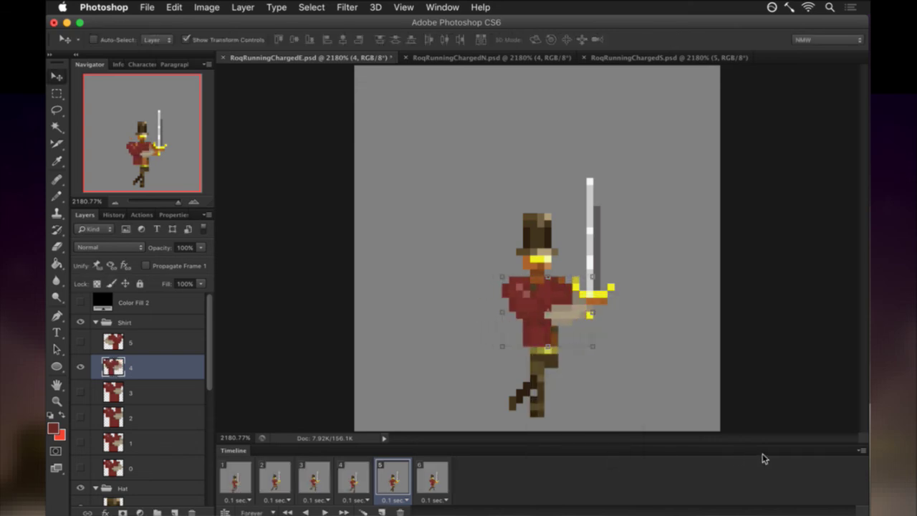
Erase the sleeve pixels covering the sword hilt and hand on shirt layer 4 in frame 5, and save the file.
key("m")
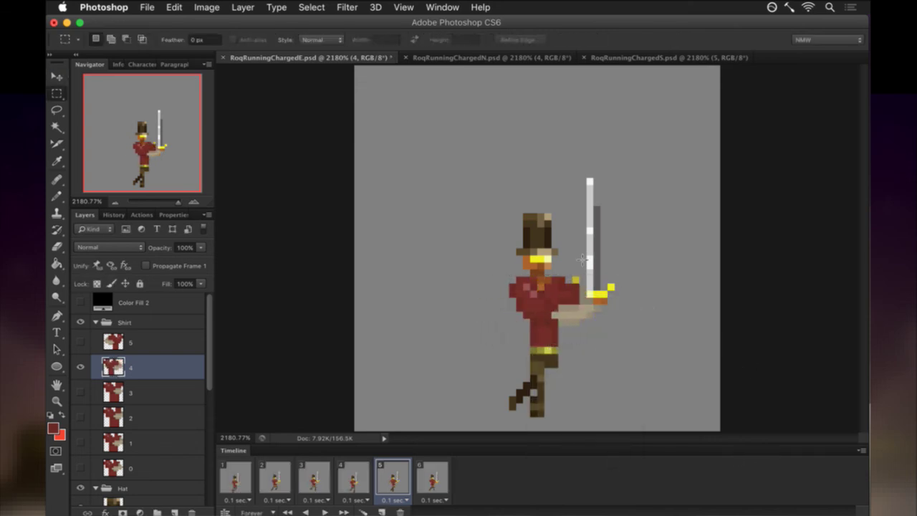
key("e")
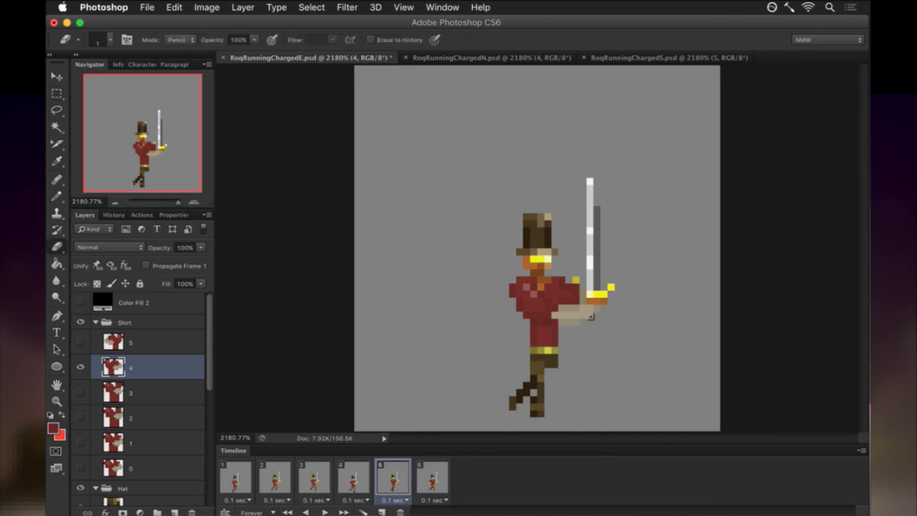
left_click(584, 294)
left_click(576, 287)
left_click(583, 302)
left_click(583, 312)
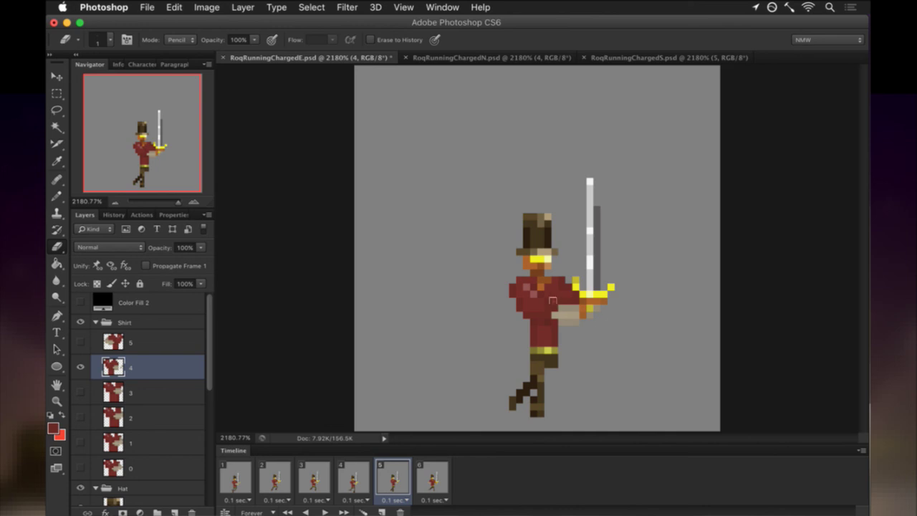
key("b")
key("shift+b")
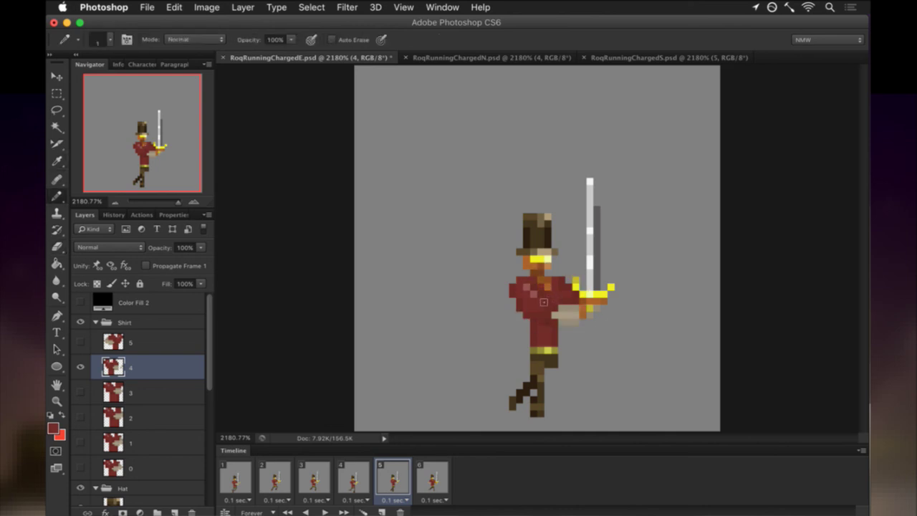
key("super+s")
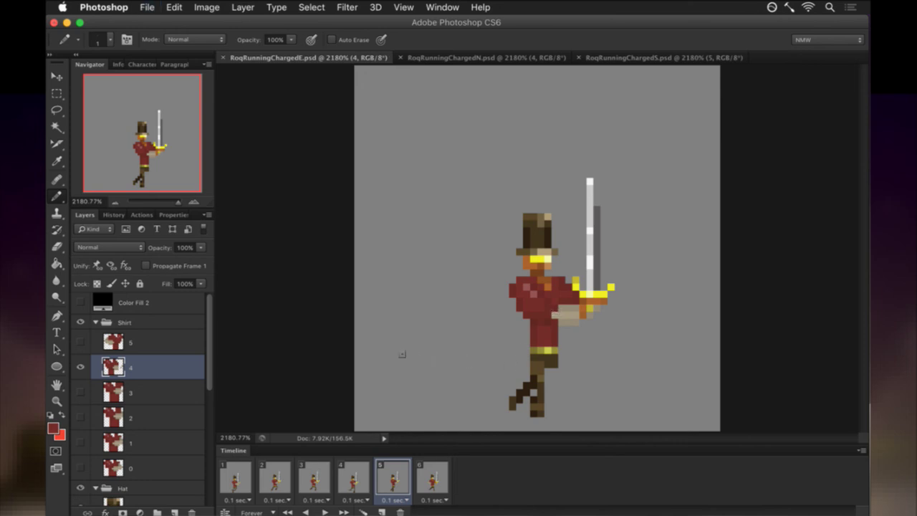
Erase the stray hand pixel under the sword guard's outer end on body Layer 14 in frame 5, and save the file.
scroll(210, 380, "down", 1)
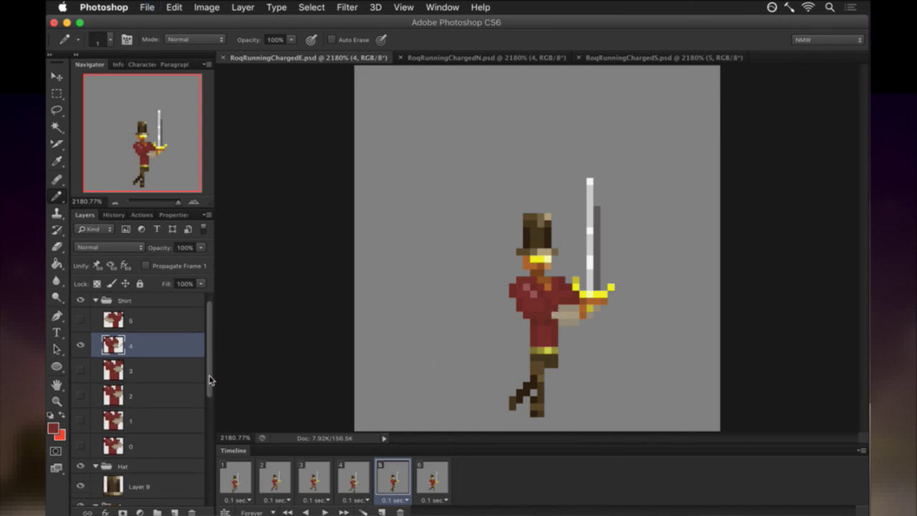
scroll(210, 387, "down", 8)
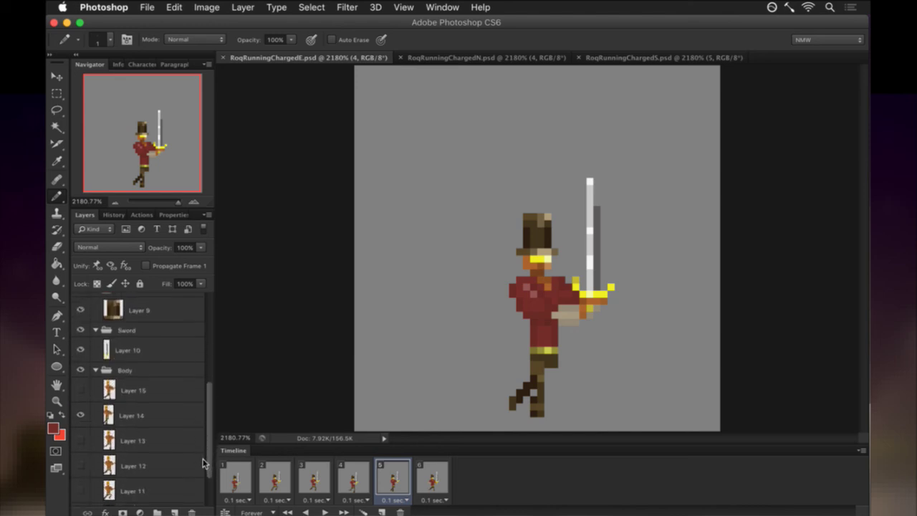
left_click(180, 416)
key("e")
left_click(607, 315)
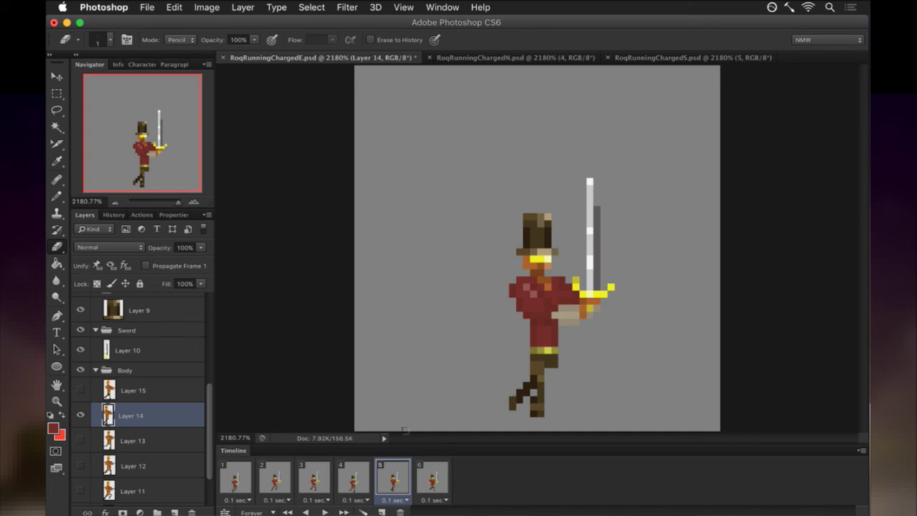
key("super+s")
Flip shirt layer 5 horizontally in frame 6 and nudge it four pixels right onto the torso.
left_click(424, 476)
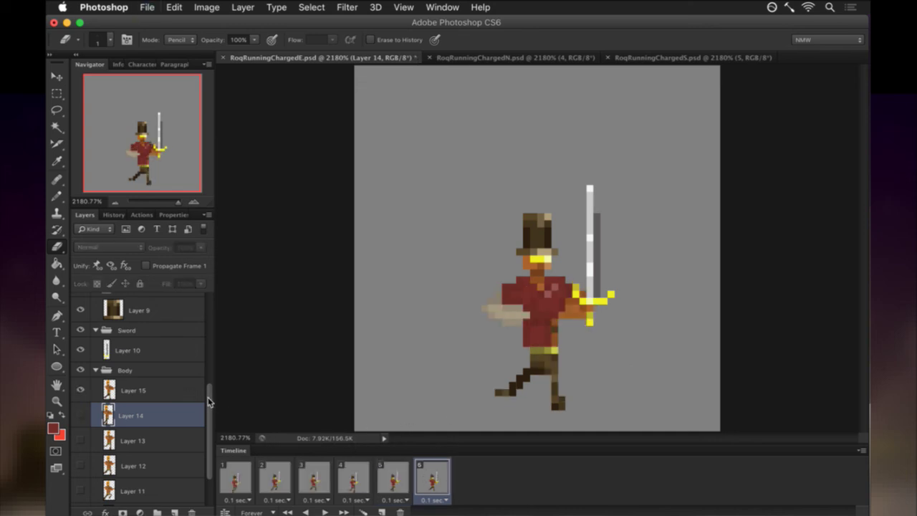
left_click_drag(208, 402, 207, 336)
left_click(179, 323)
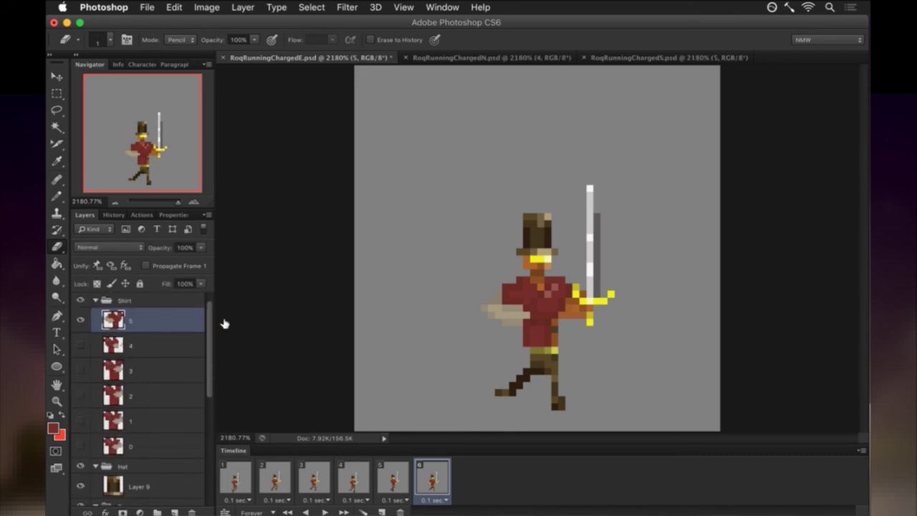
key("ctrl+t")
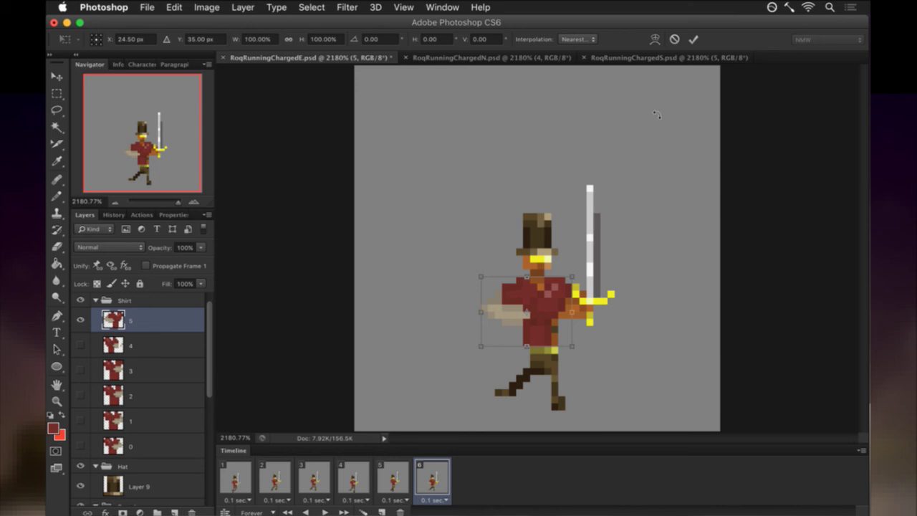
left_click(692, 38)
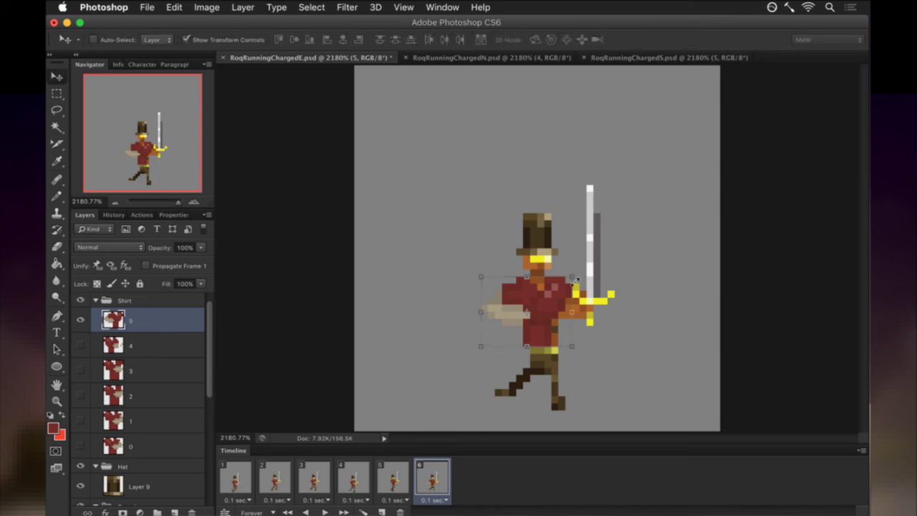
key("super+t")
right_click(561, 289)
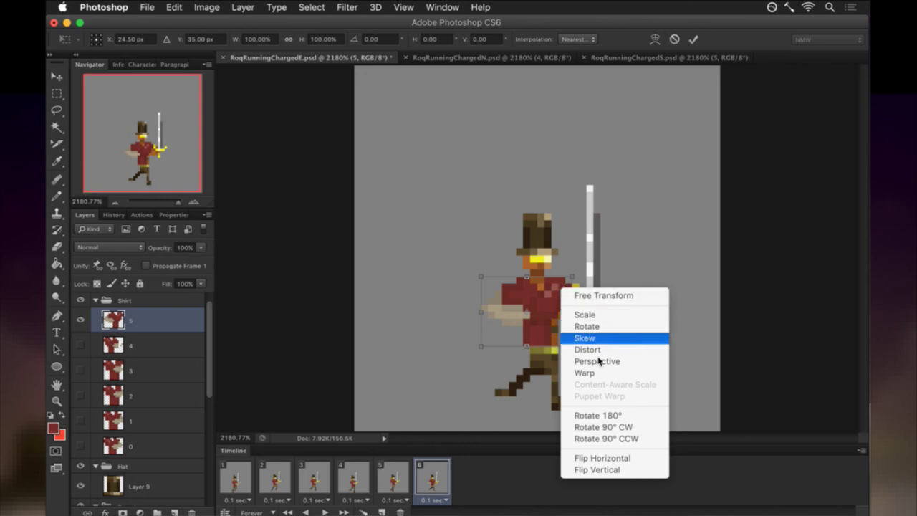
left_click(609, 460)
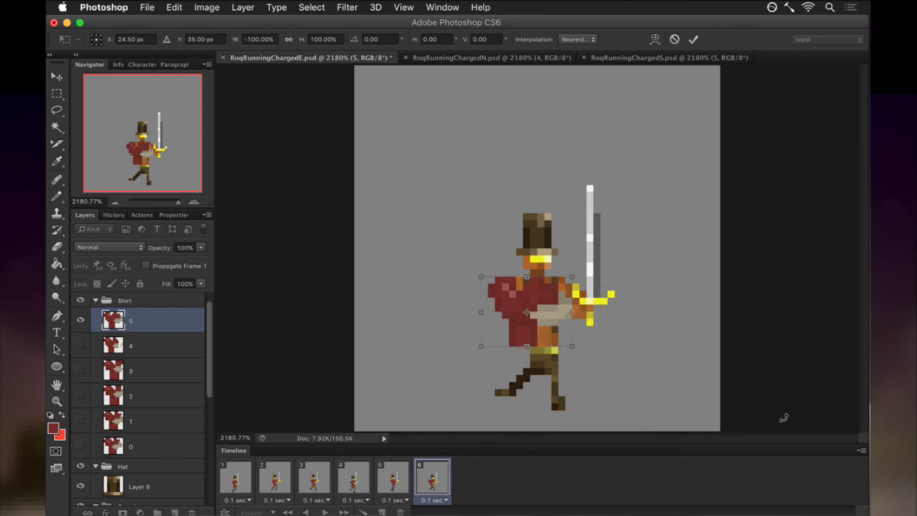
key("Return")
key("Right")
key("Right")
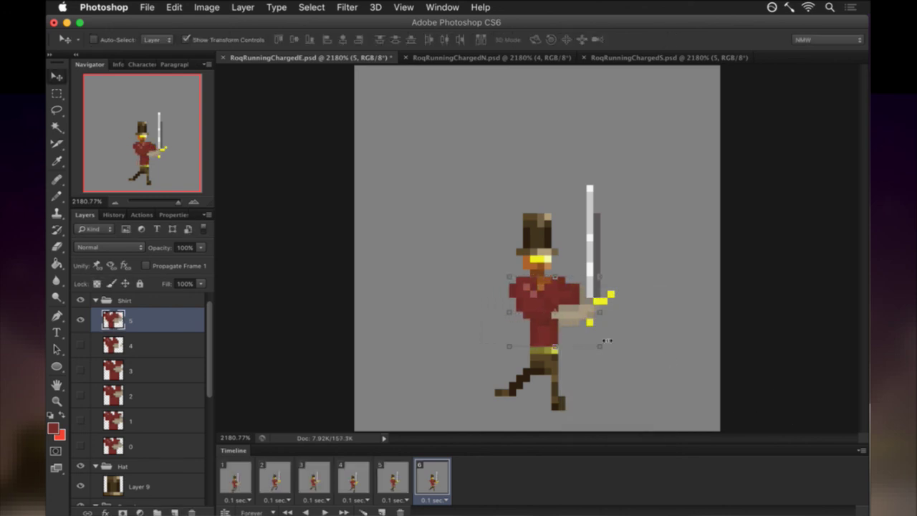
Erase the sleeve pixels covering the sword hilt and hand on shirt layer 5 in frame 6, and save the file.
key("e")
mouse_move(589, 322)
left_mouse_down()
mouse_move(594, 308)
mouse_move(583, 308)
mouse_move(589, 331)
mouse_move(576, 291)
left_mouse_up()
left_click(538, 287, "alt")
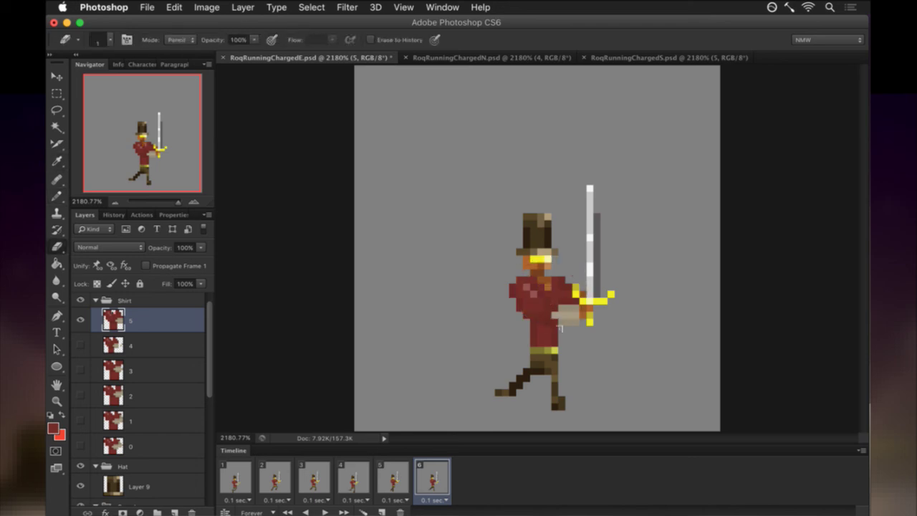
key("super+s")
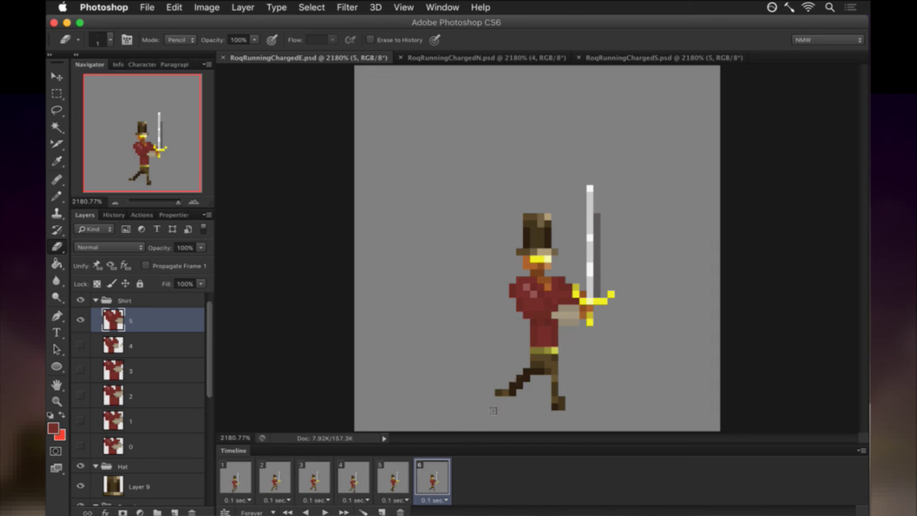
Play the running animation to check it, stop playback, and export the frames.
left_click(287, 513)
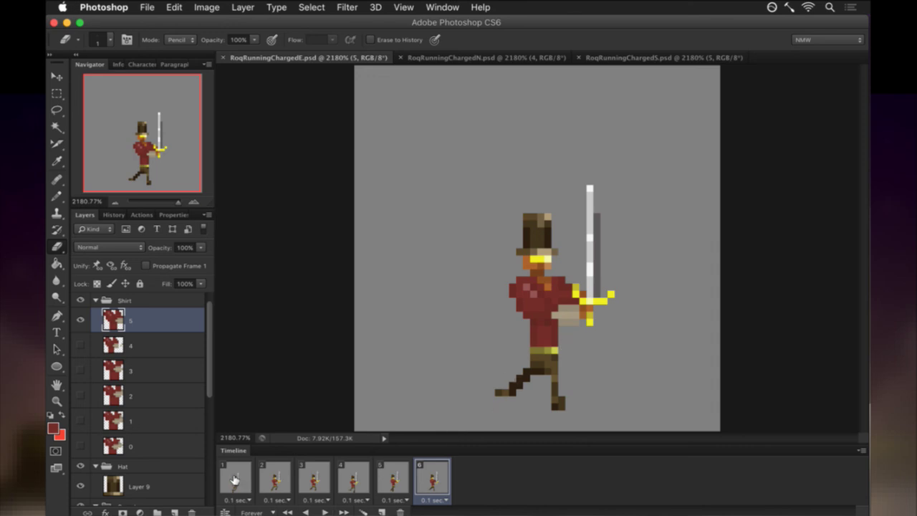
left_click(323, 512)
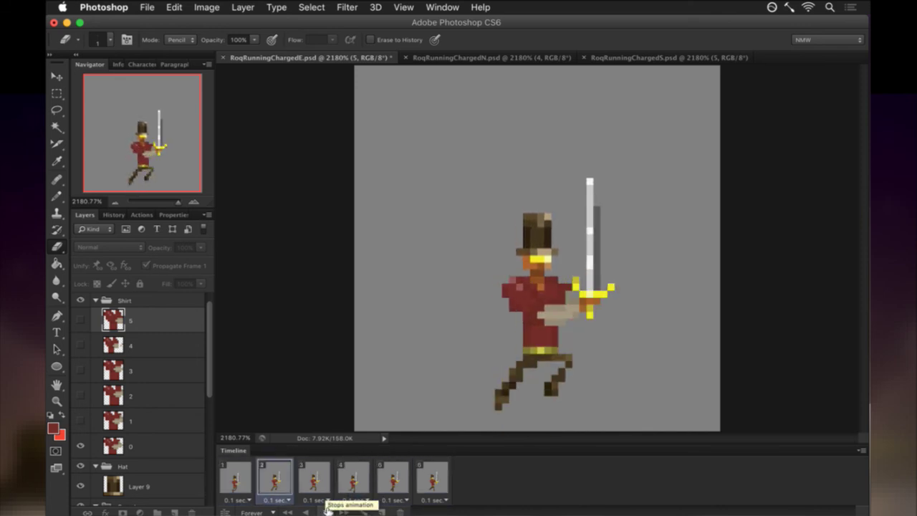
left_click(327, 507)
key("super+alt+shift+s")
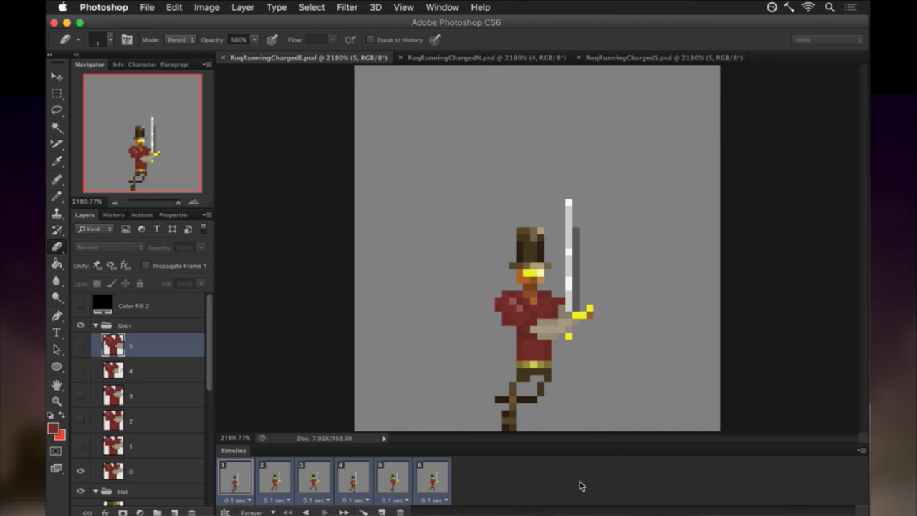
Erase the sleeve pixels covering the sword's guard, grip and hand on shirt layer 0 in frame 1, saving the file along the way.
left_click(240, 477)
mouse_move(210, 367)
left_mouse_down()
mouse_move(210, 475)
mouse_move(211, 378)
left_mouse_up()
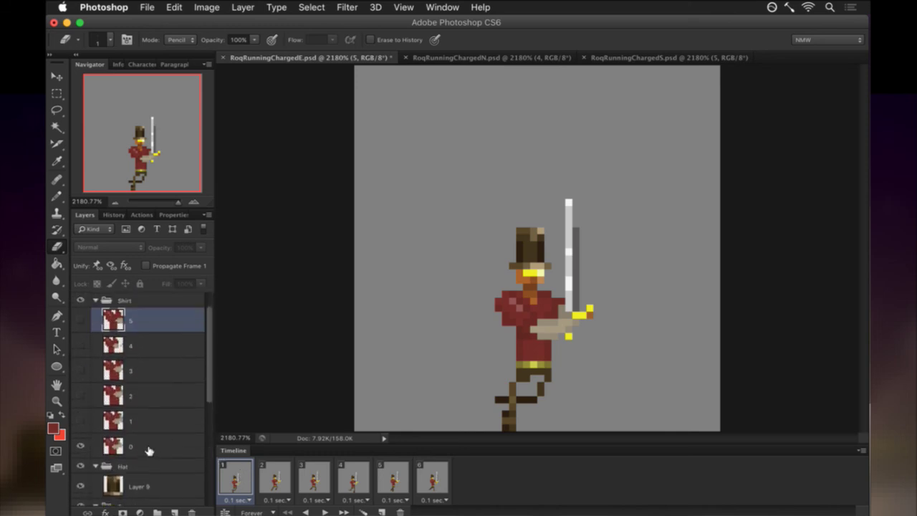
left_click(148, 450)
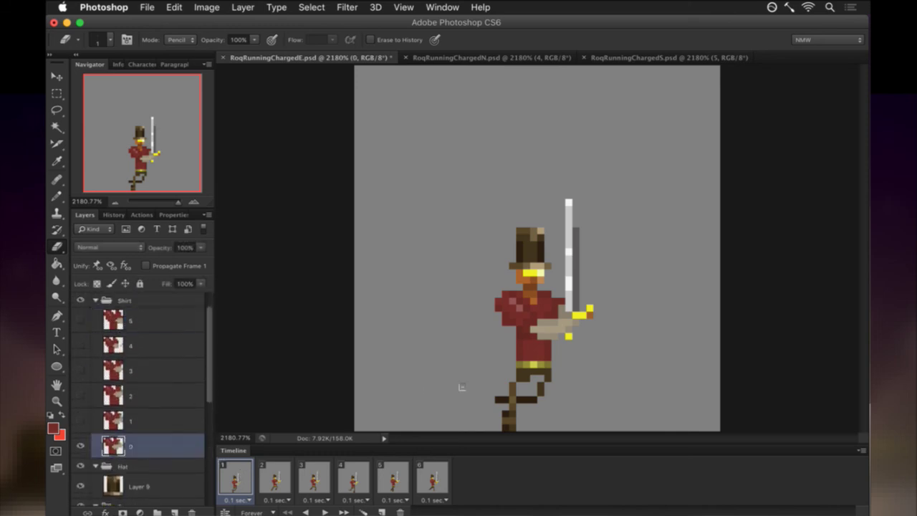
left_click(563, 329)
left_click_drag(566, 330, 559, 312)
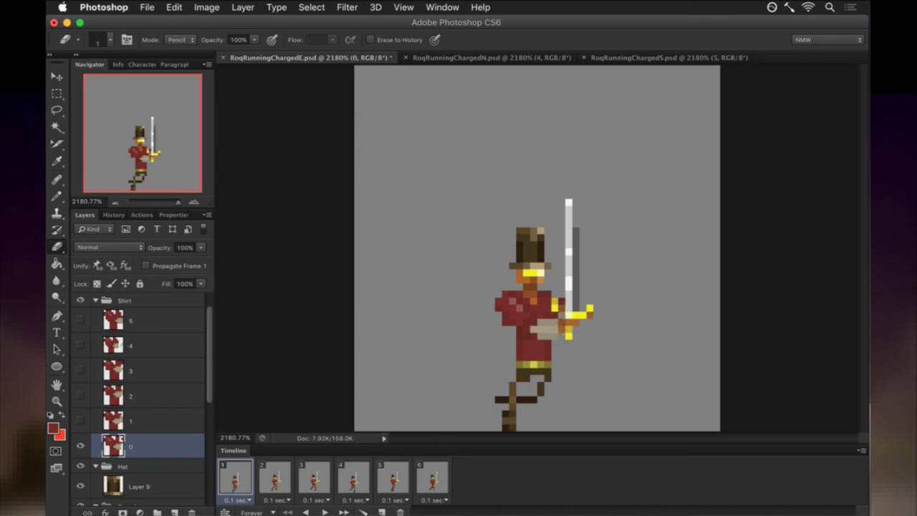
key("b")
left_click(563, 304)
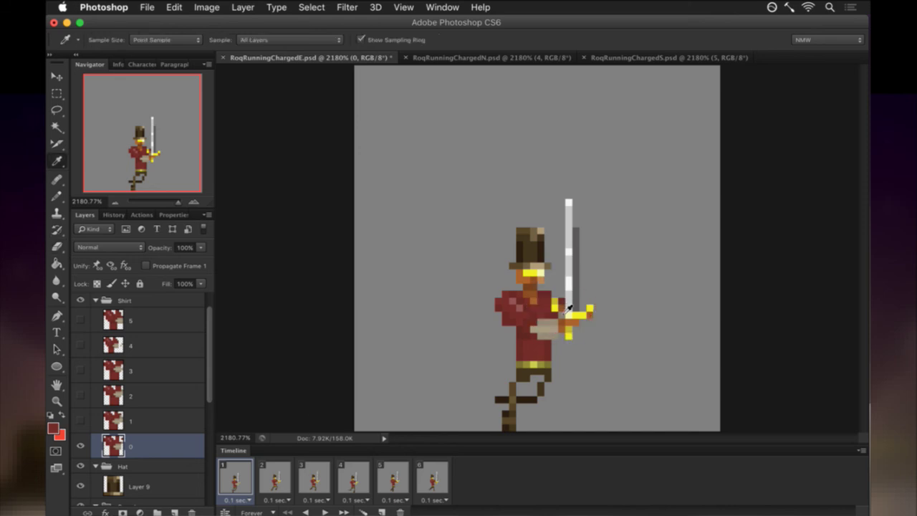
key("super+s")
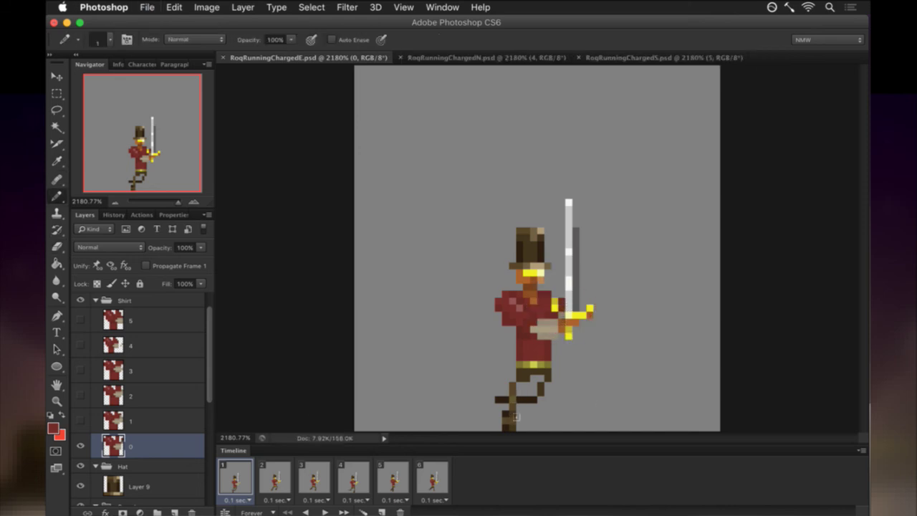
key("e")
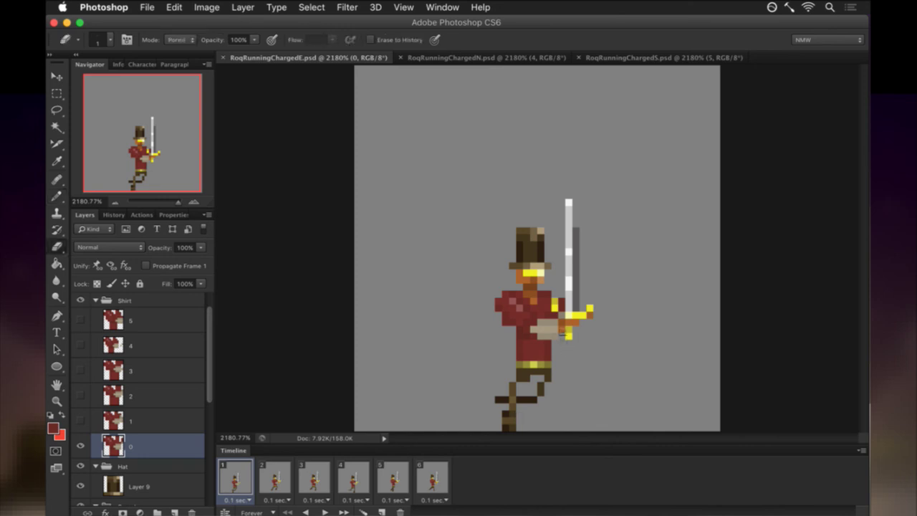
left_click(561, 316)
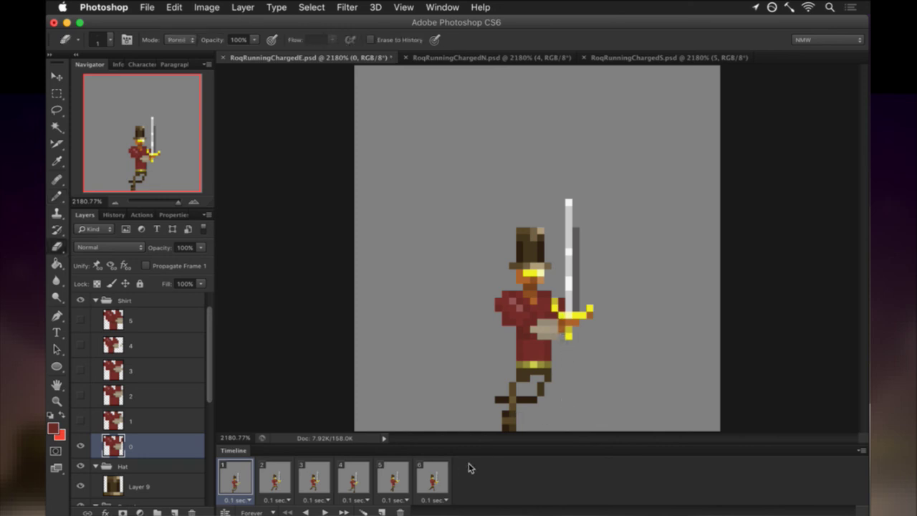
Erase the sleeve pixels covering the inner tip of the sword guard on shirt layer 3 in frame 4.
left_click(277, 476)
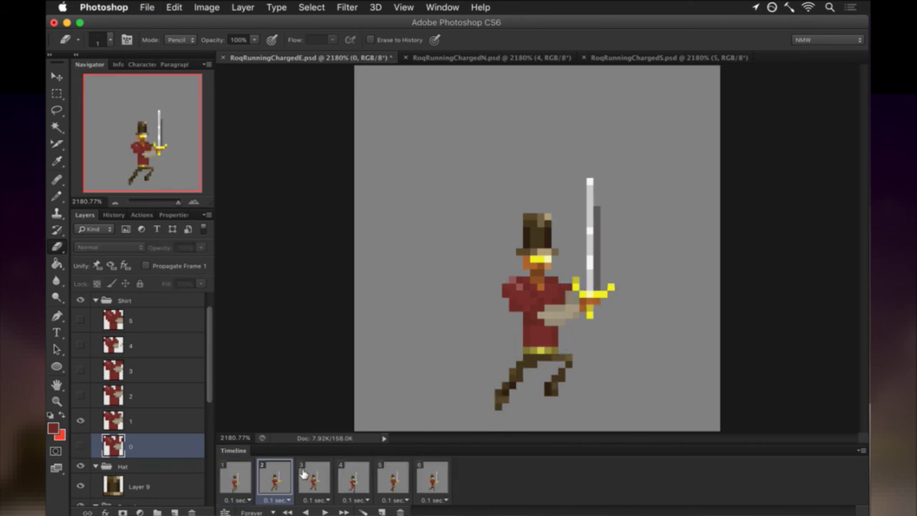
left_click(312, 475)
left_click(345, 474)
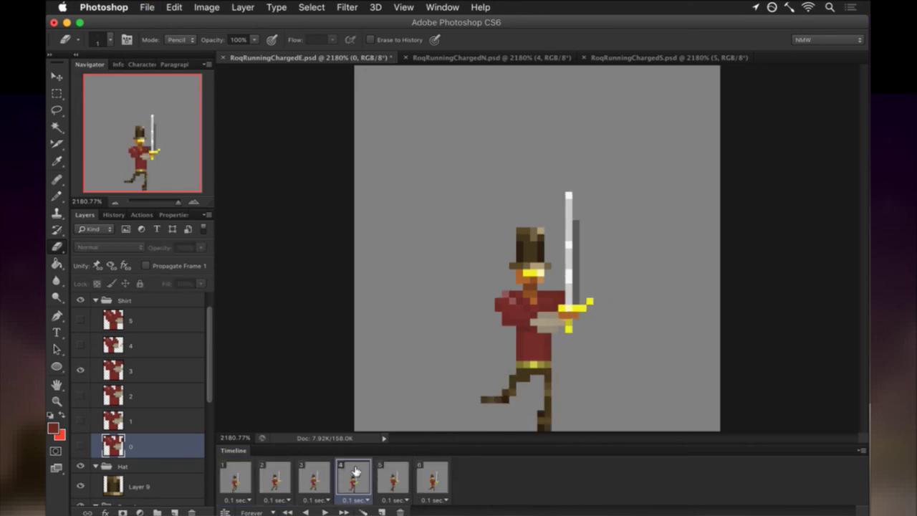
left_click(129, 373)
left_click_drag(554, 304, 553, 294)
Check the sword and sleeve in frames 5 and 6, and play the animation from frame 1.
left_click(399, 473)
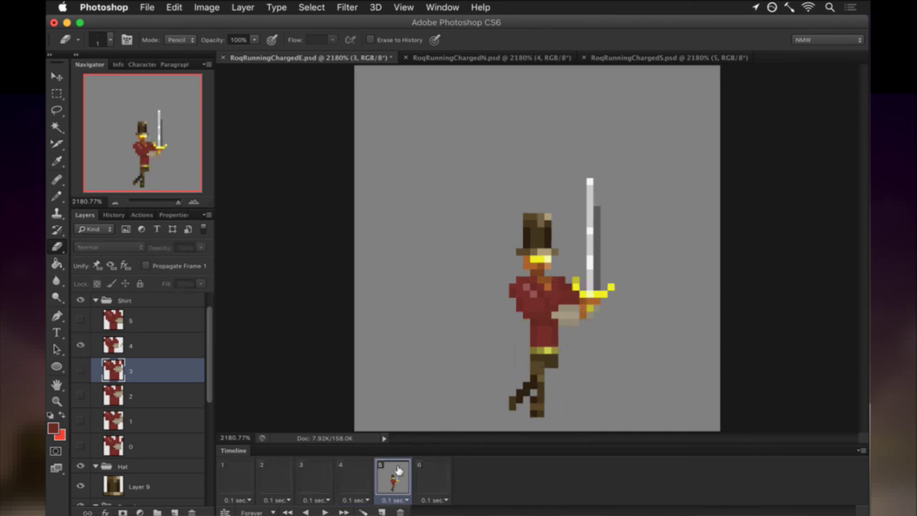
left_click(428, 470)
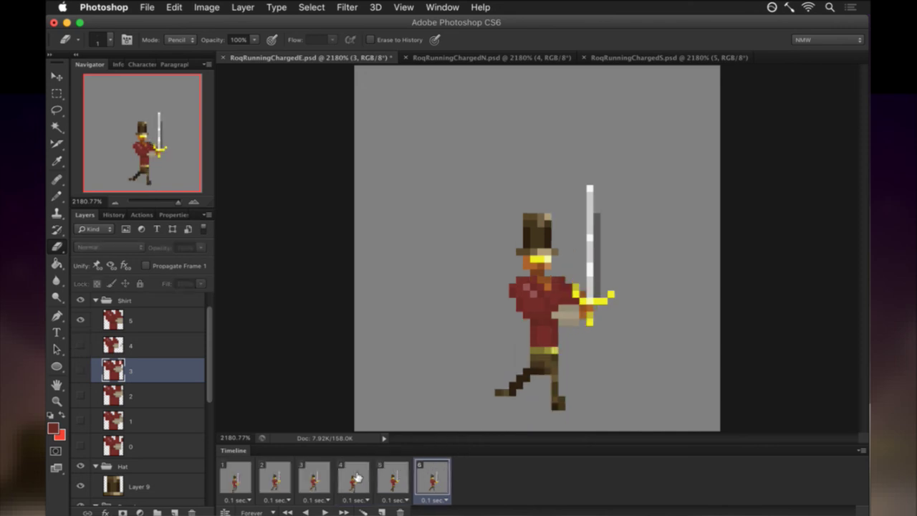
left_click(247, 474)
left_click(321, 508)
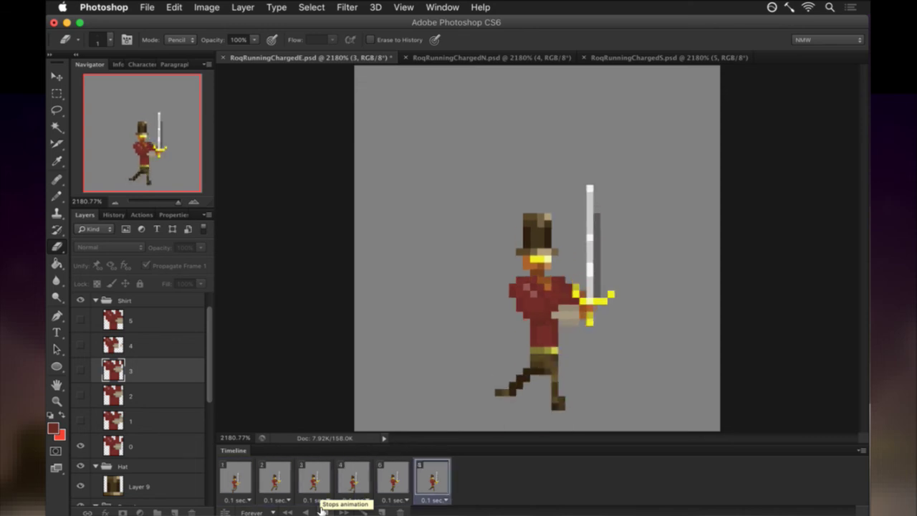
left_click(320, 509)
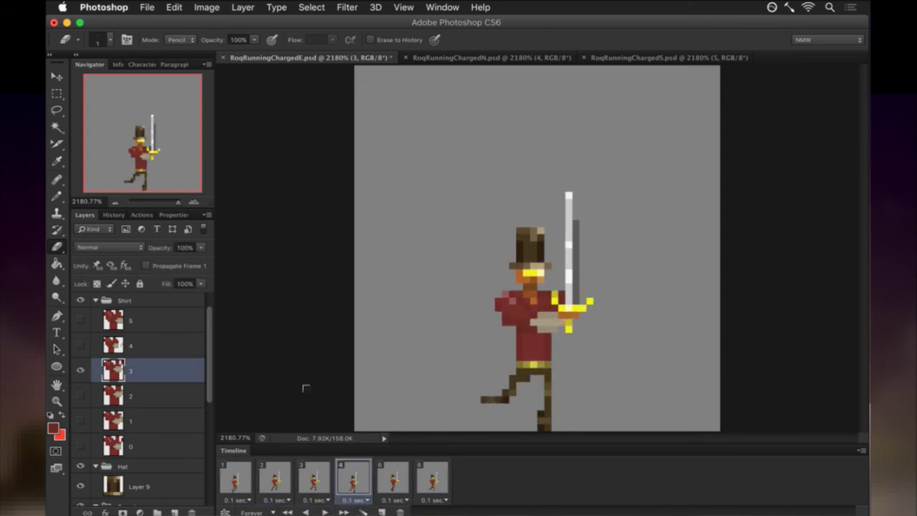
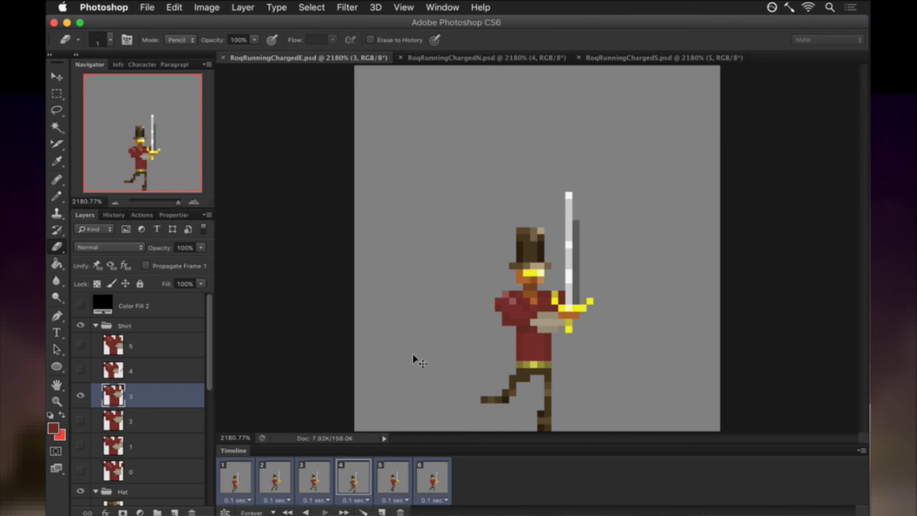
Switch to iTerm2, run the debug build to repack the Roq sprite sheet, and write RenderSystem.cpp with :up.
key("super+Tab")
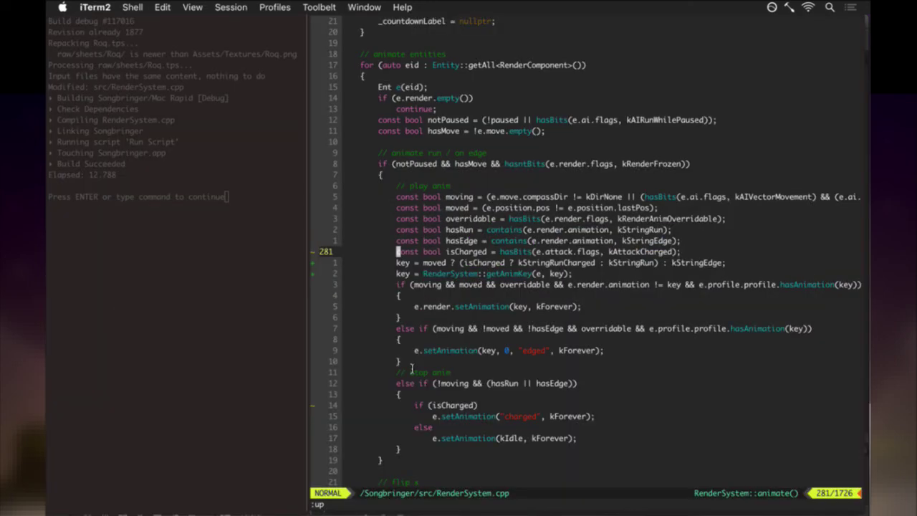
key("F5")
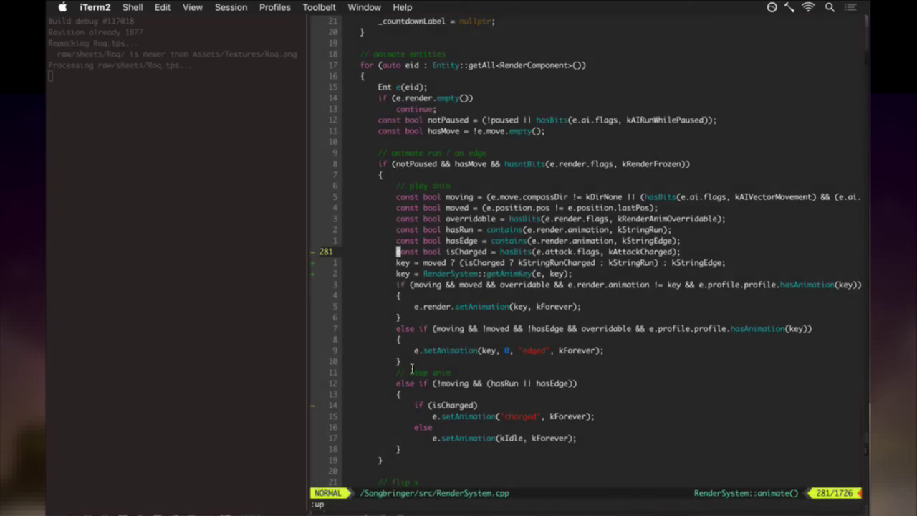
key("j")
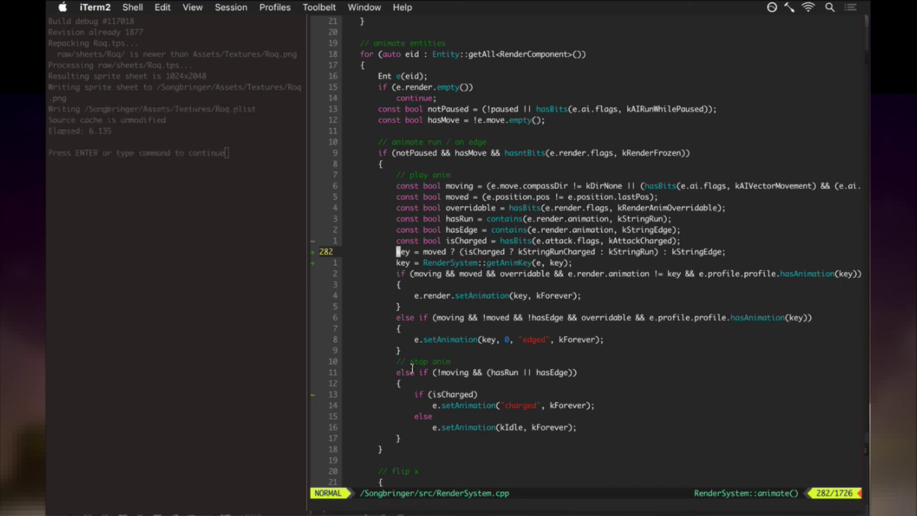
type(":up")
key("Return")
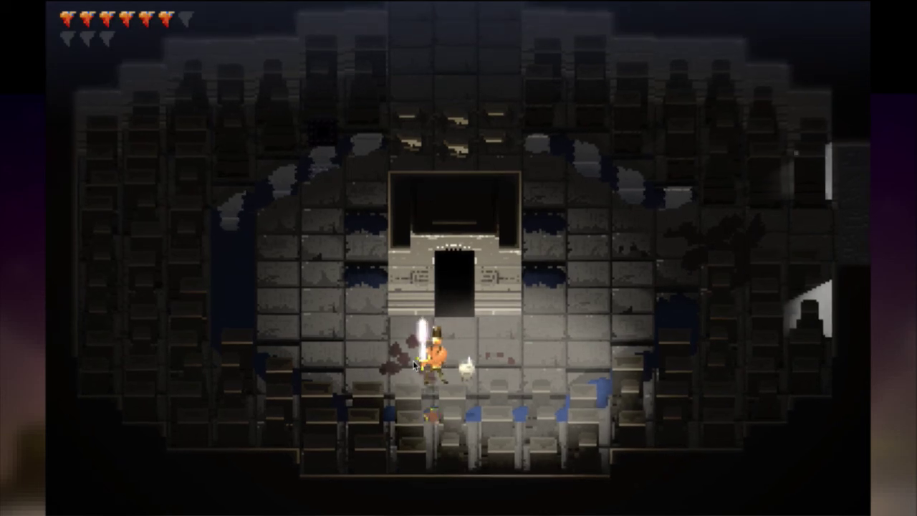
key("Left")
key("Right")
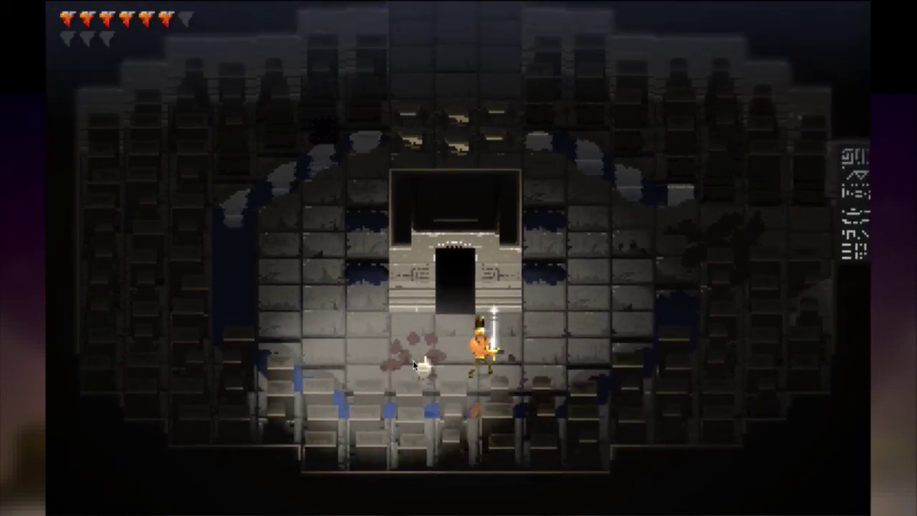
key("Left")
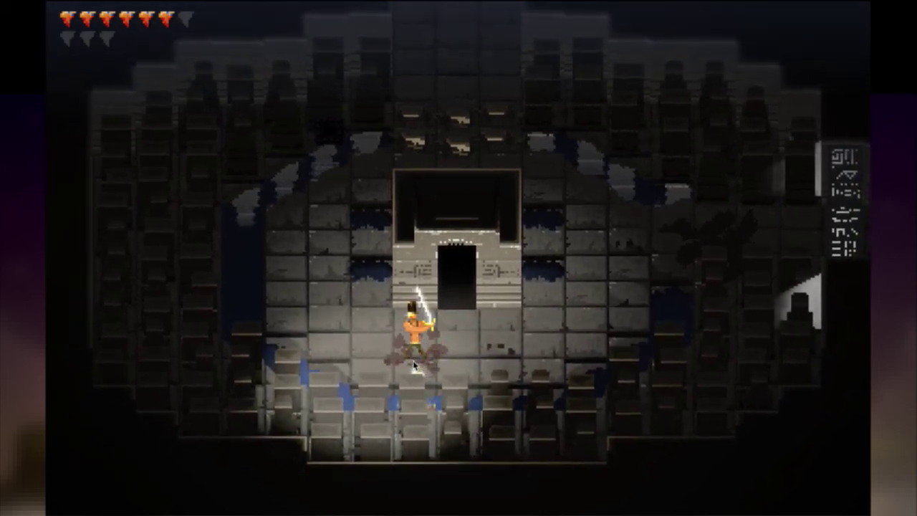
key("Right")
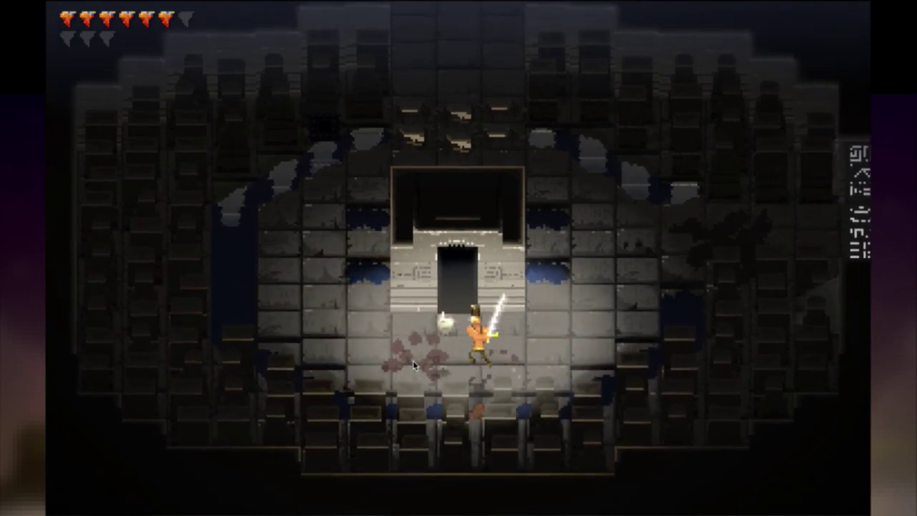
key("Left")
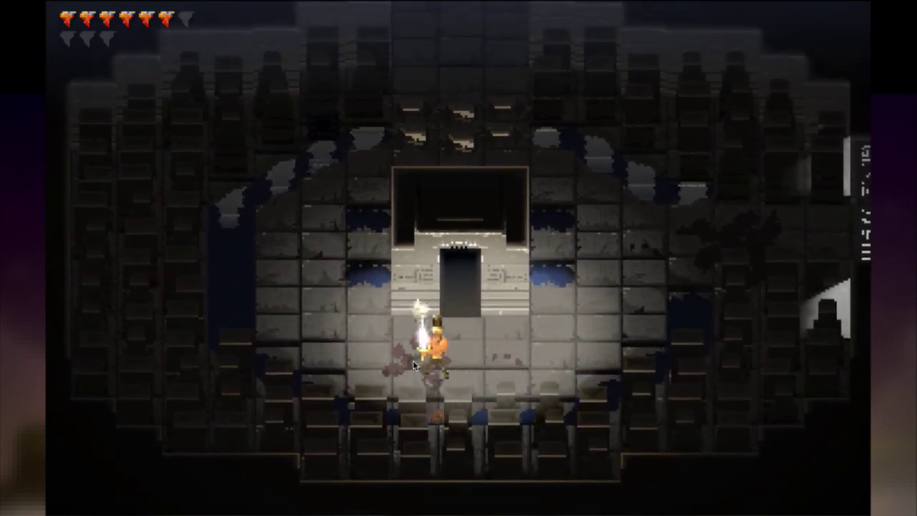
key("Right")
key("Left")
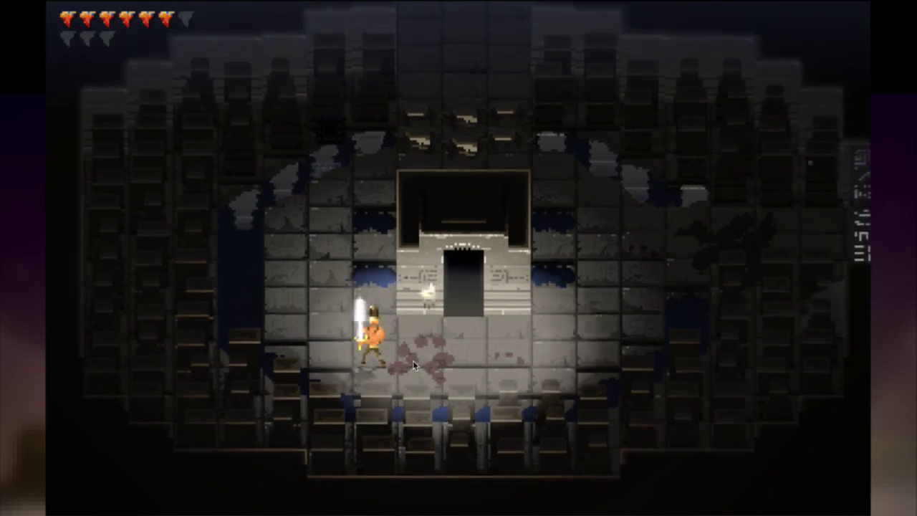
Run the hero left and right in the game with the sword charged to check the animation, and exit the game.
key("Left")
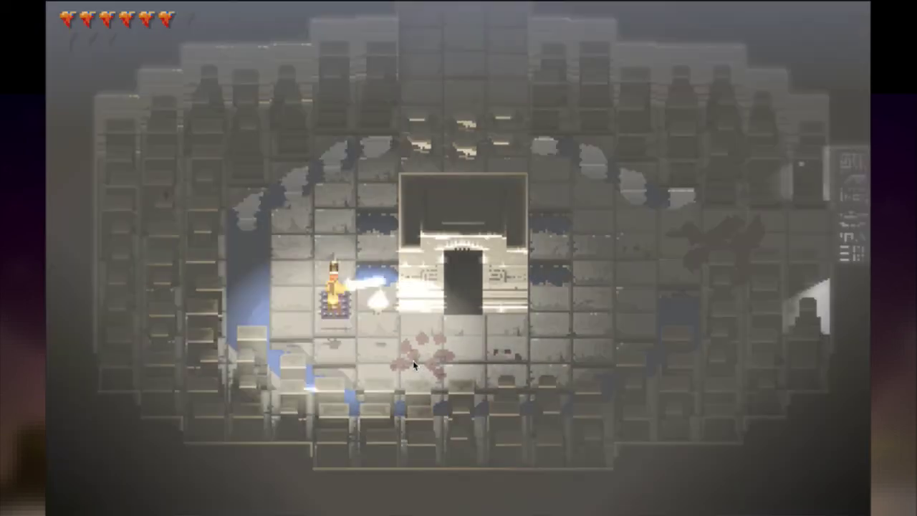
key("Right")
key("Escape")
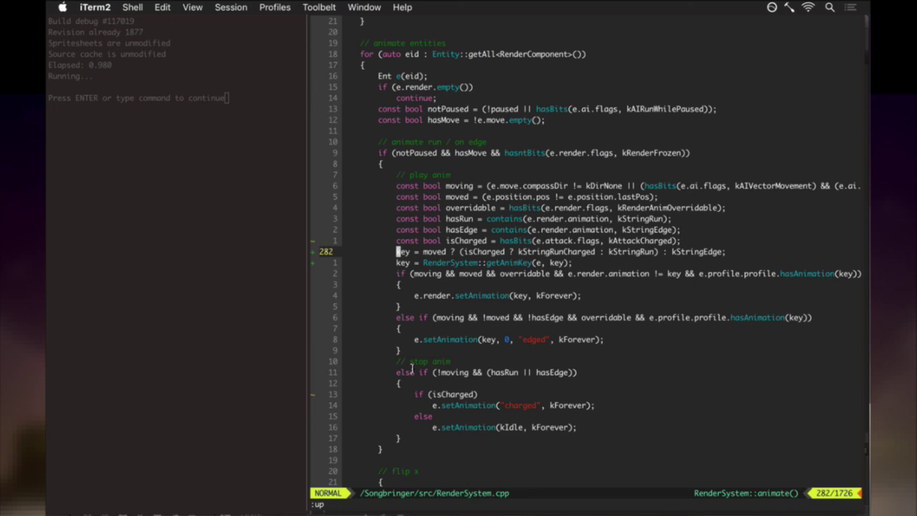
Undo the deletion of the "if (isCharged) int as = 1;" debug lines in RenderSystem.cpp and write the file.
key("u")
type("j:w")
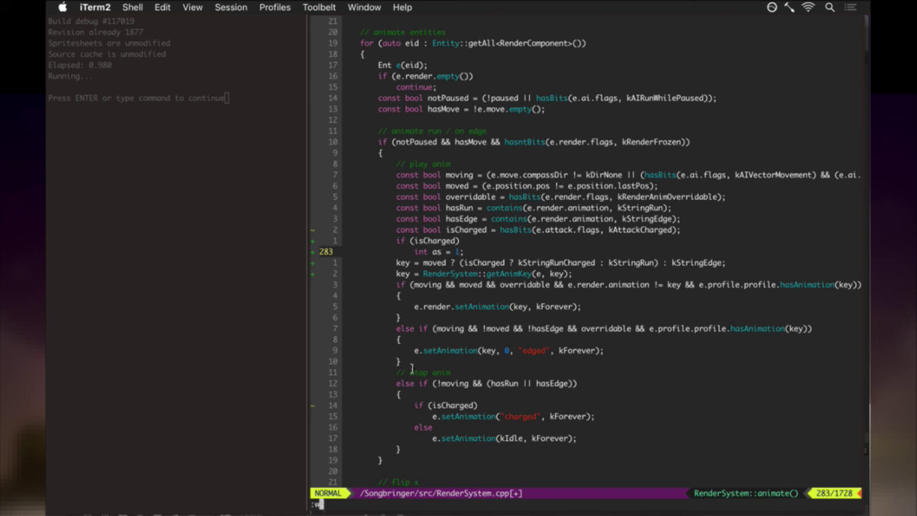
key("Return")
type(":up")
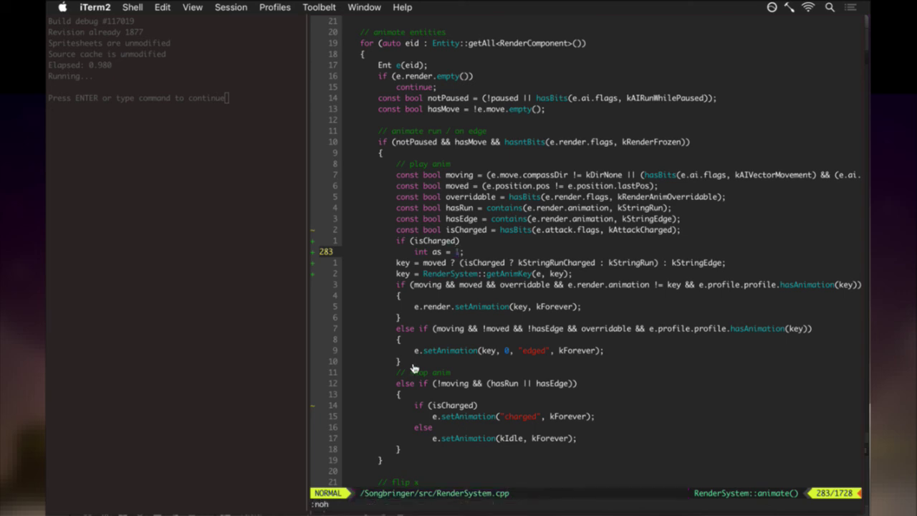
key("Return")
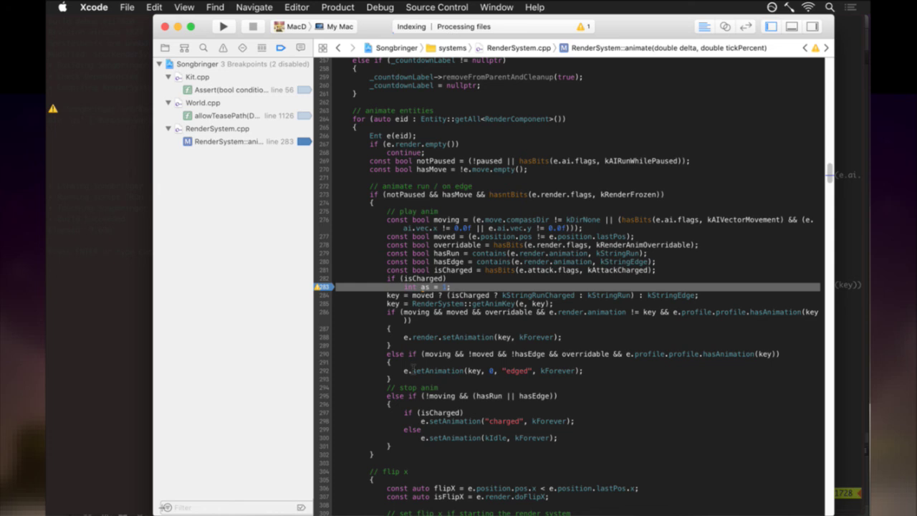
Switch to Xcode, remove the World.cpp breakpoint, and run and stop the MacD build.
left_click(358, 238)
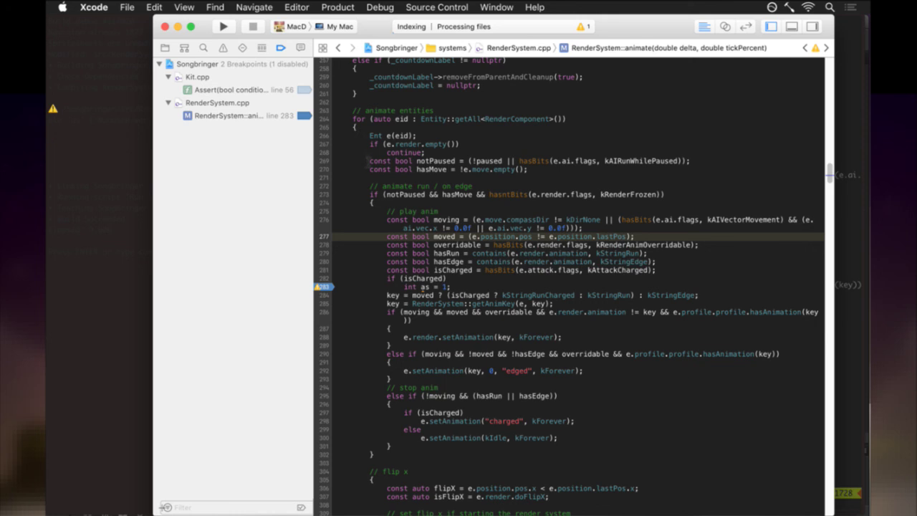
left_click(223, 29)
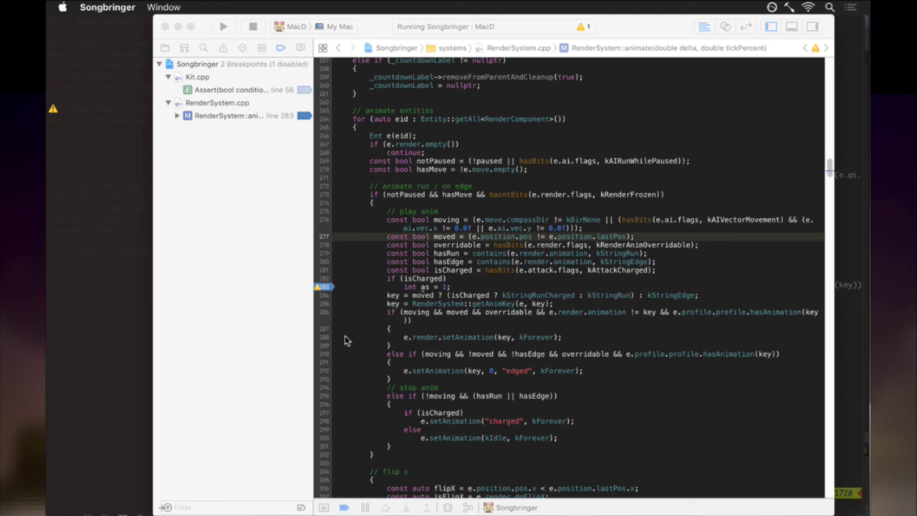
left_click(430, 266)
left_click(253, 25)
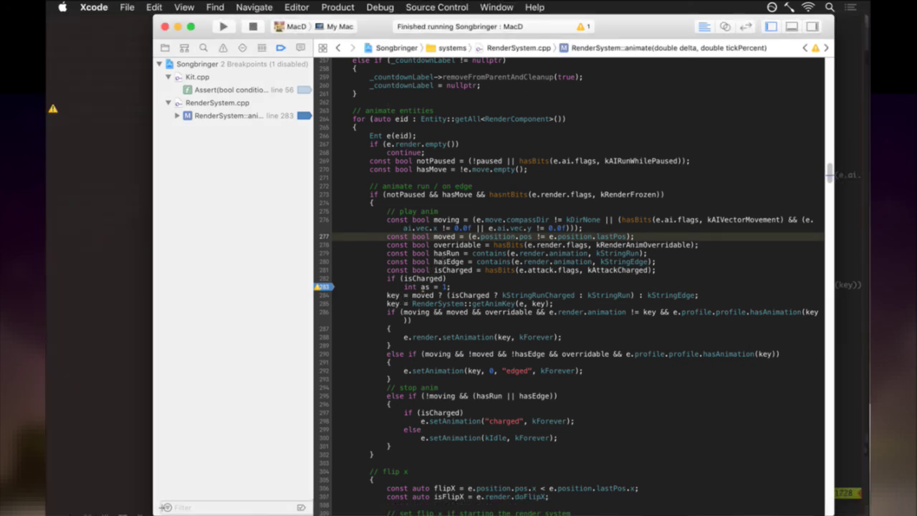
Change the debug condition on line 282 to "if (isCharged && moved)" and run the MacD build.
left_click(304, 331)
key("BackSpace")
type("&& mov")
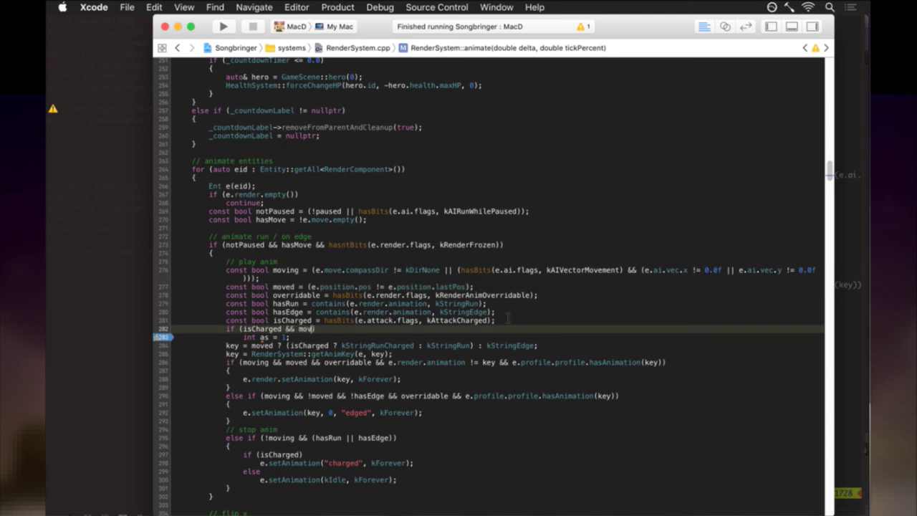
type("ed)")
left_click(223, 27)
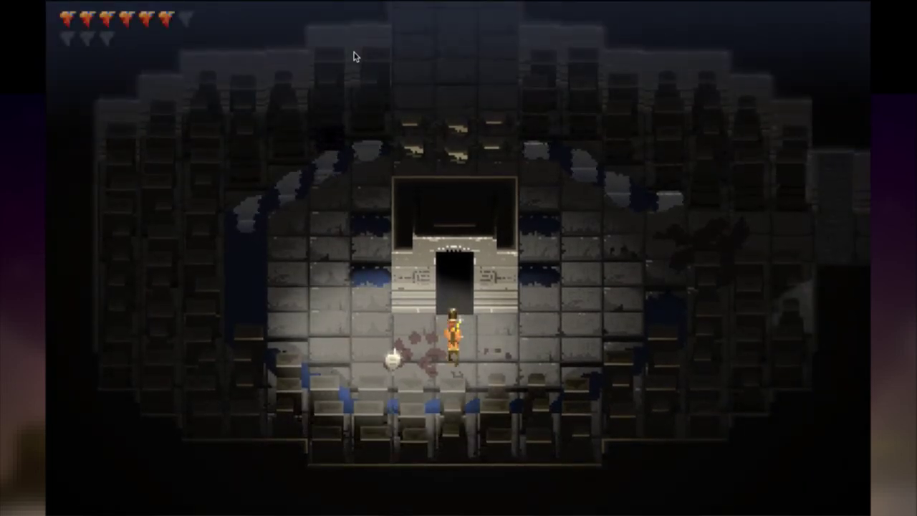
Charge the sword and move the hero to hit the line 283 breakpoint, step over three lines to examine key, and stop the run.
key("j")
key("a")
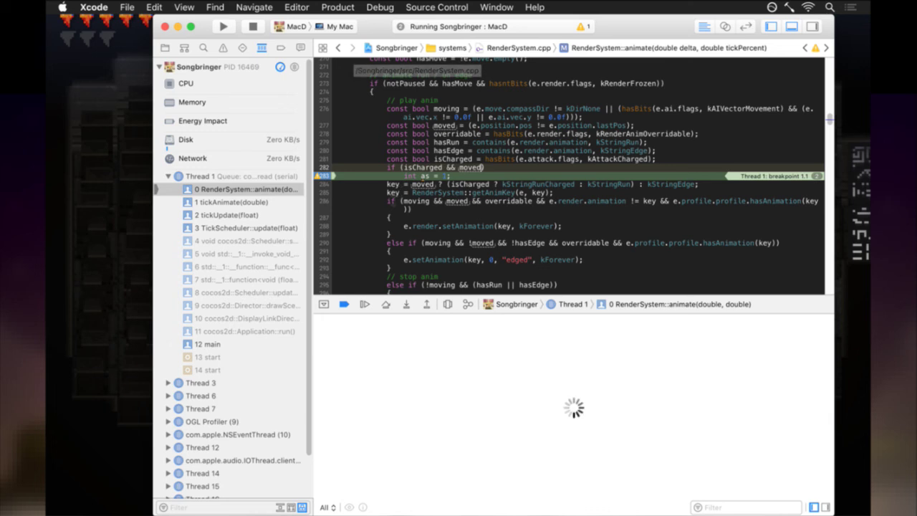
left_click(387, 304)
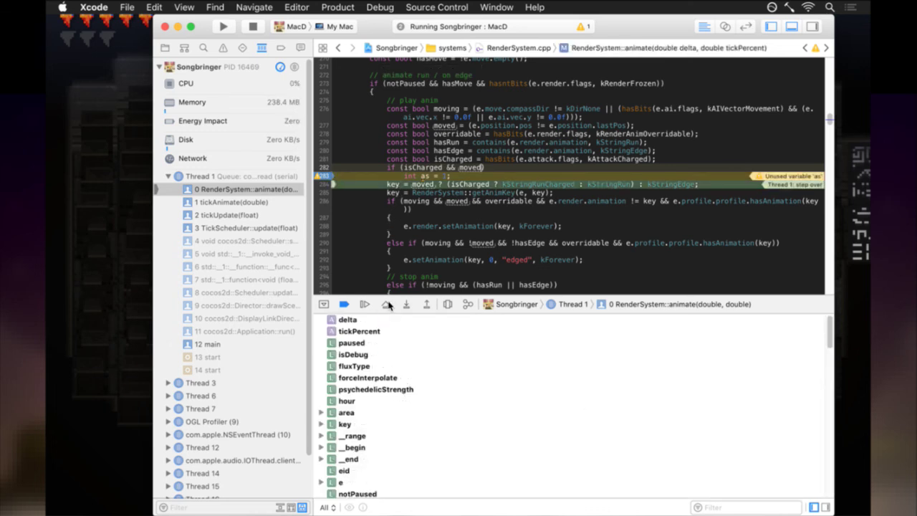
left_click(387, 304)
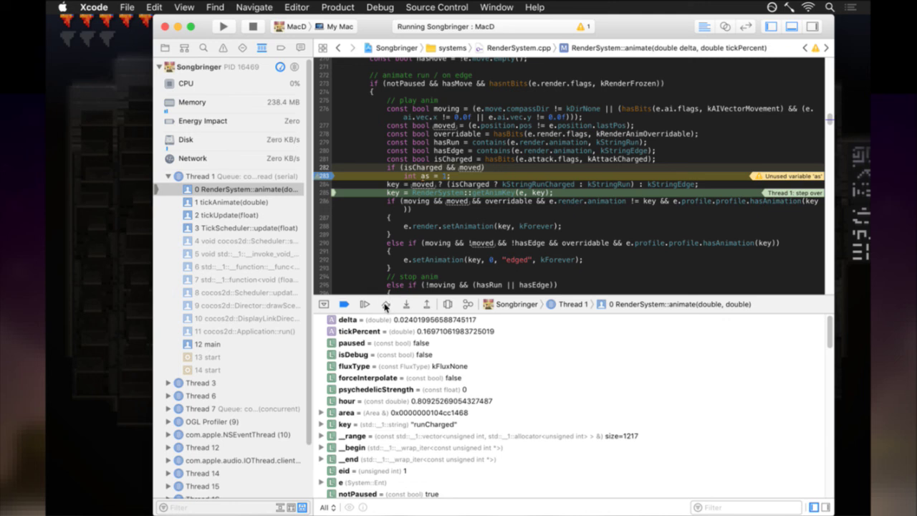
left_click(387, 305)
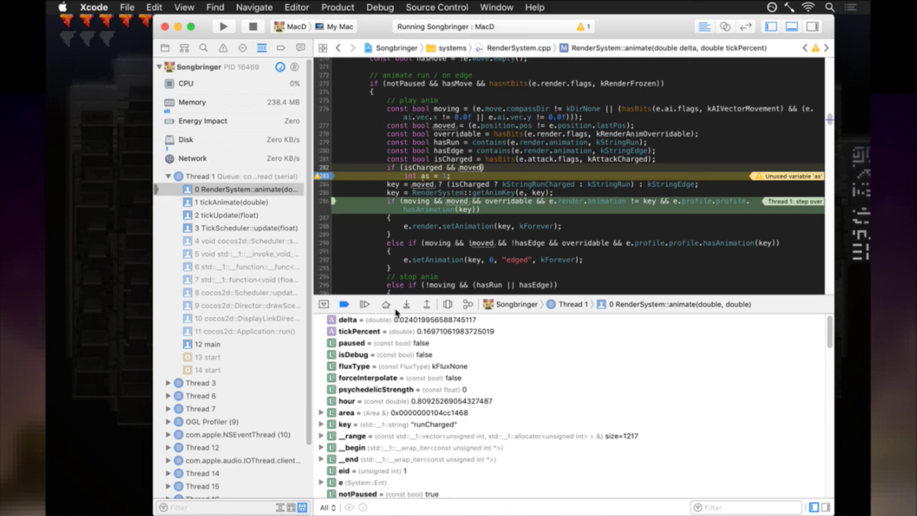
left_click(252, 26)
Switch to iTerm2 and go to the Roq.txt buffer with :bp! to check the runCharged animation entries.
key("super+Tab")
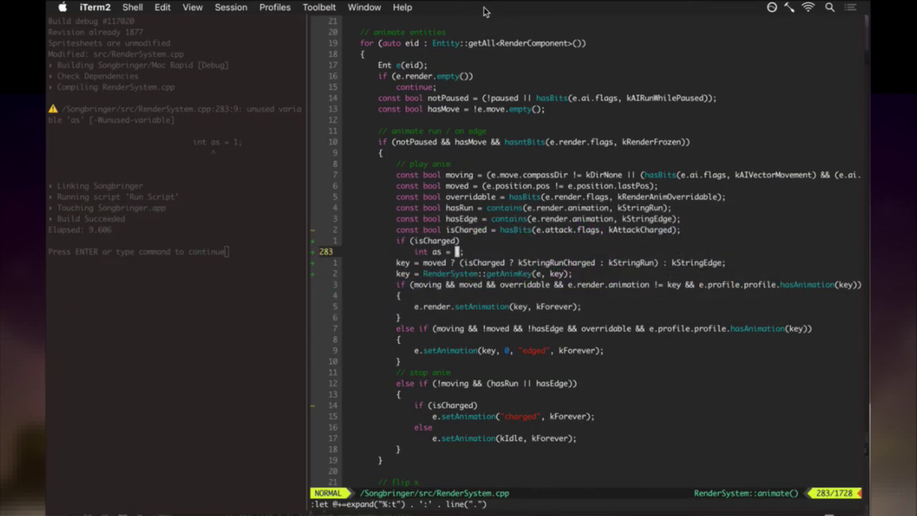
key("ctrl+6")
key("ctrl+6")
type(":bp!")
key("Return")
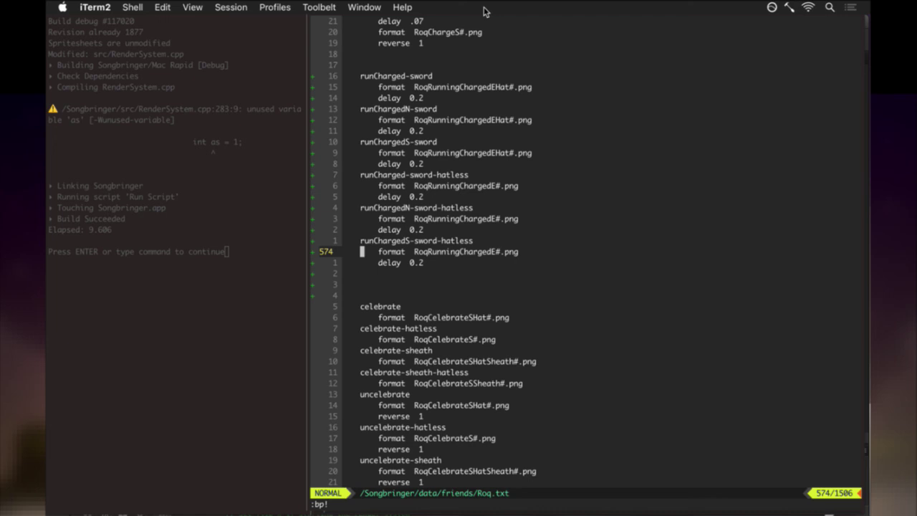
Switch to Finder and locate the RoqRunningChargedE frames in the Roq folder.
key("super+Tab")
key("super+Tab")
key("super+Tab")
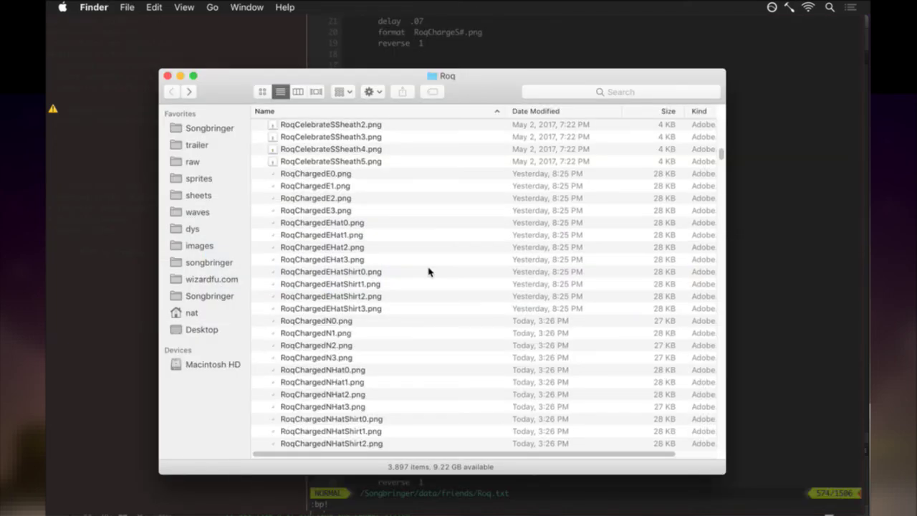
left_click(423, 296)
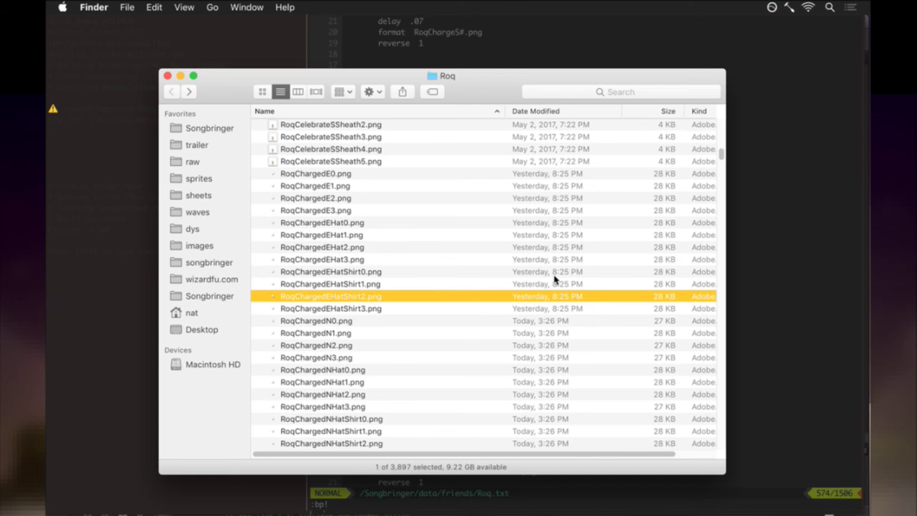
key("alt+Up")
type("roqr")
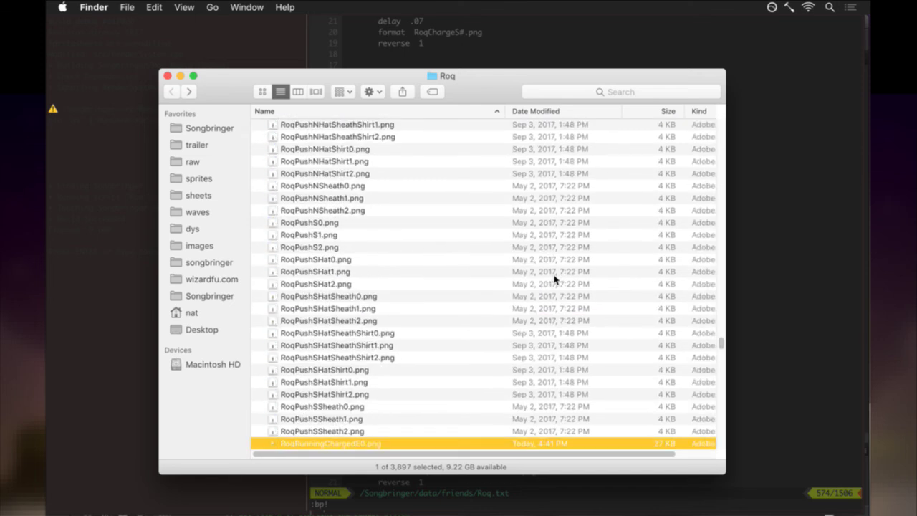
scroll(553, 280, "down", 5)
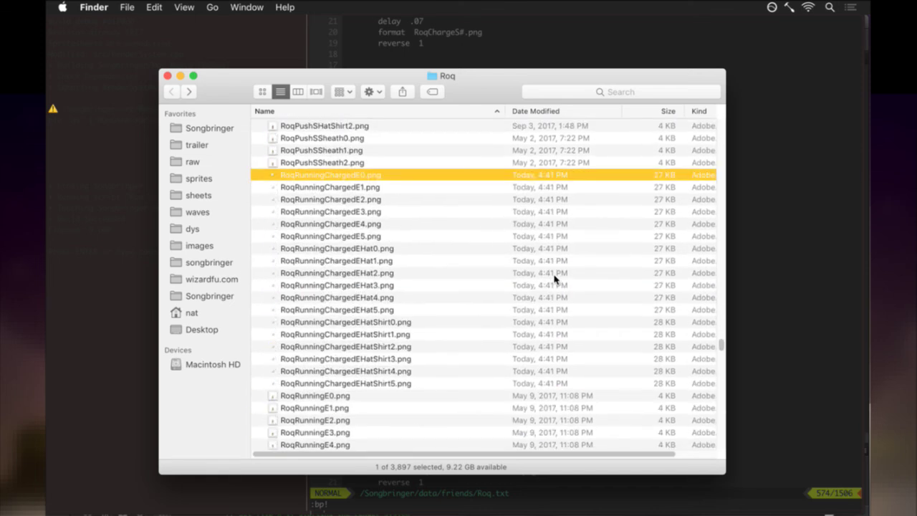
Preview the exported RoqRunningChargedE, EHat and EHatShirt frames one after another in Quick Look, and close the preview.
key("space")
key("Down")
key("Down")
key("Down")
key("Down")
key("Down")
key("Down")
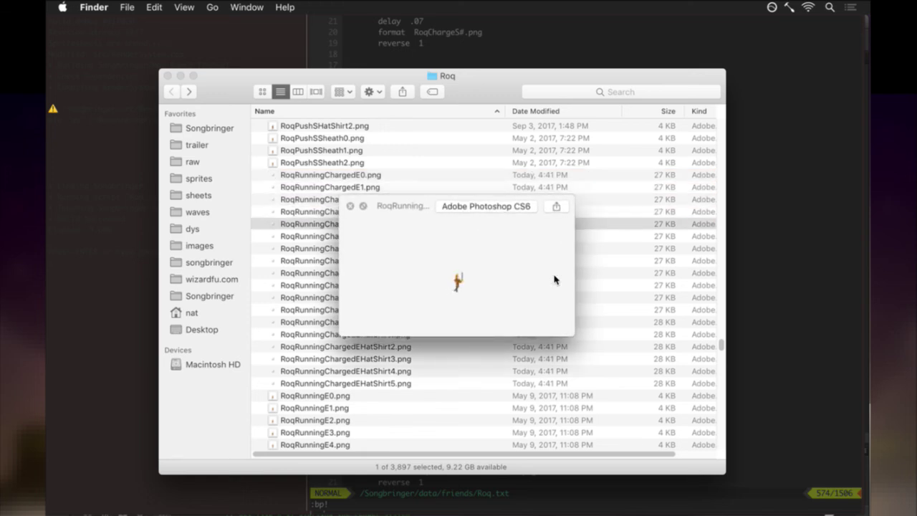
key("Down")
key("Down")
key("Down")
key("Down")
key("Down")
key("Down")
key("Down")
key("Down")
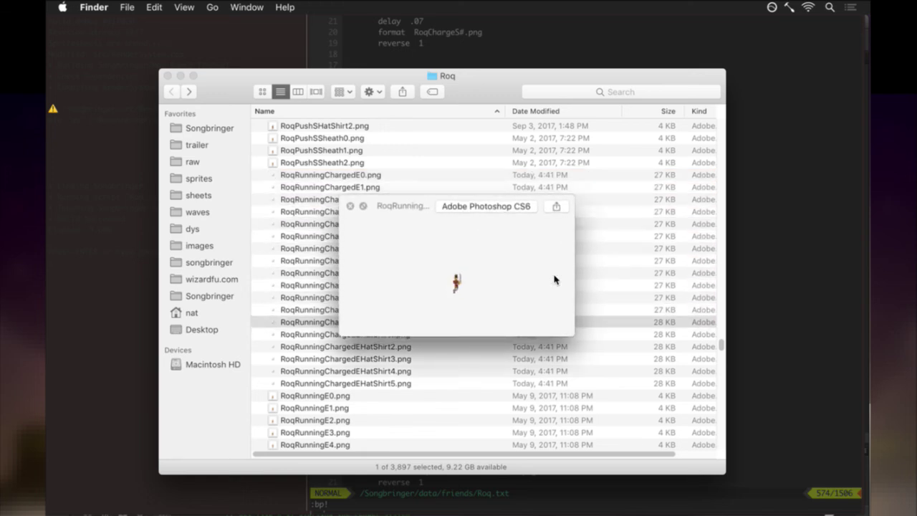
key("Down")
key("Down")
key("Down")
key("Down")
key("space")
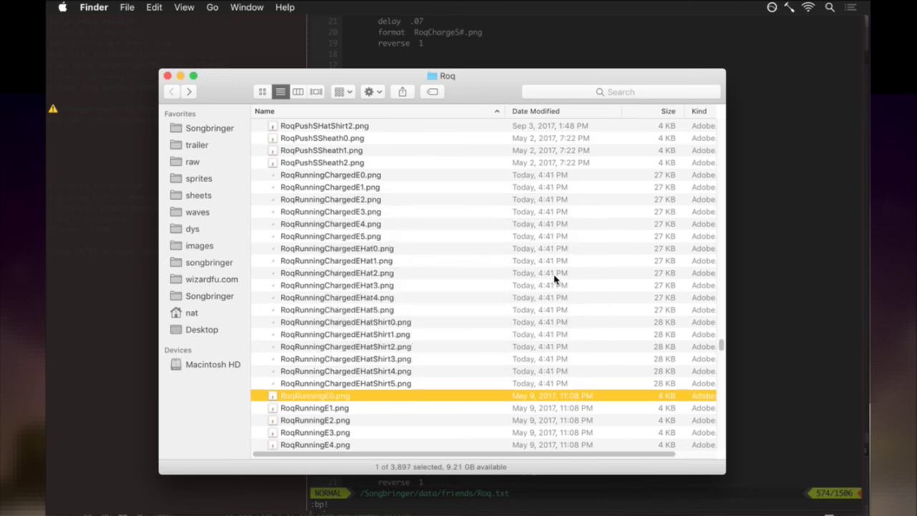
Switch to Photoshop and select Layer 10 in the Sword group and frame 3 of RoqRunningChargedE.psd.
key("super+Tab")
key("super+Tab")
key("super+Tab")
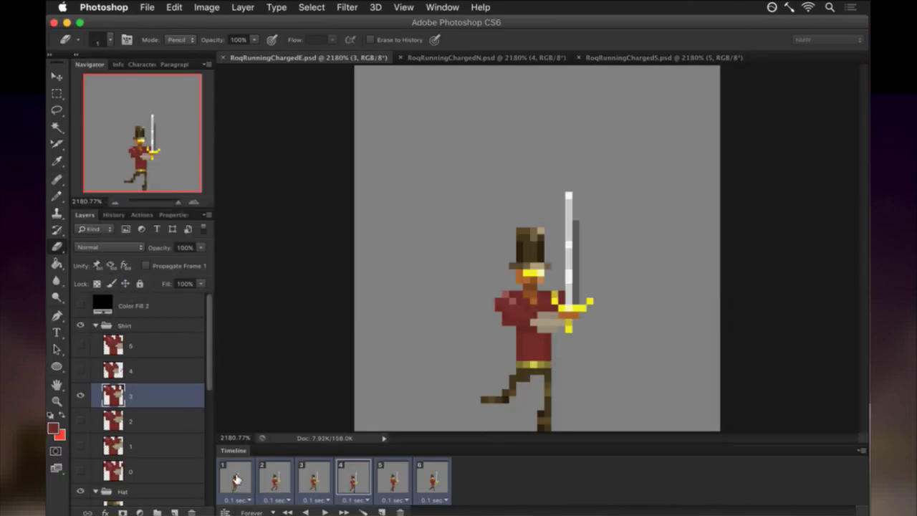
left_click(236, 478)
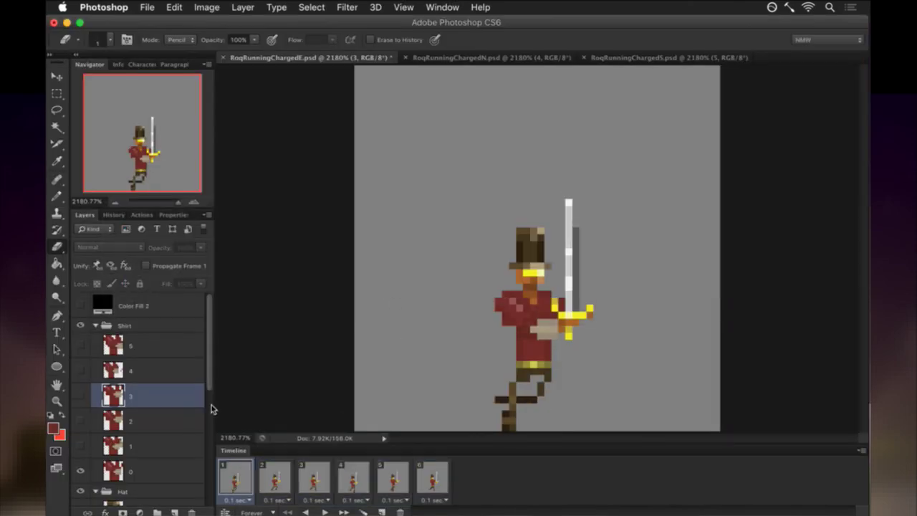
left_click_drag(209, 367, 217, 441)
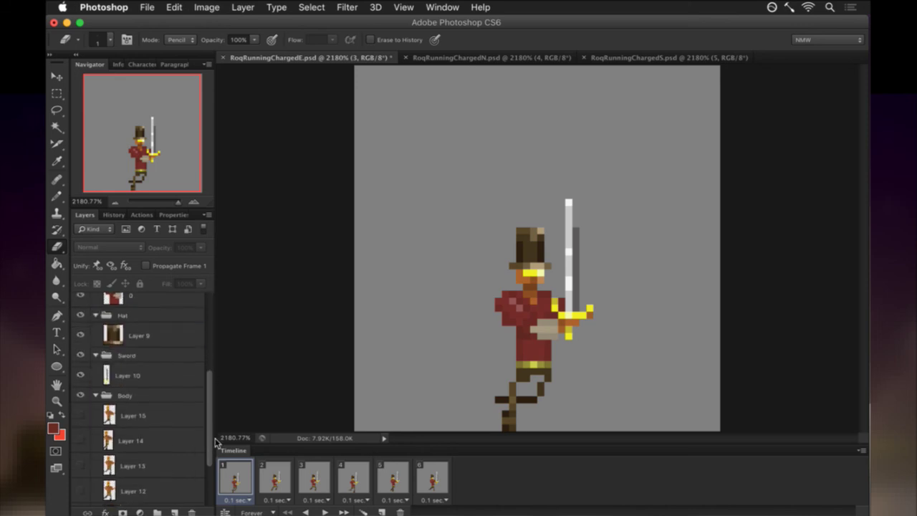
left_click(181, 377)
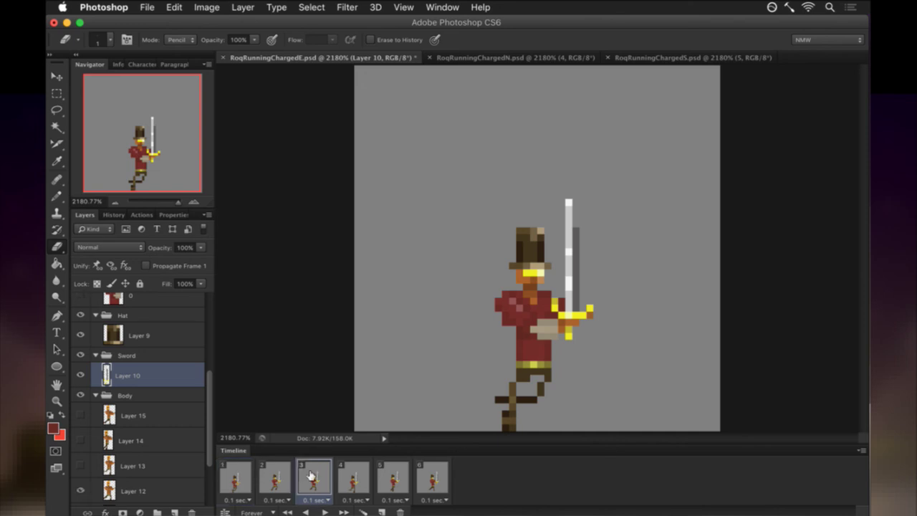
left_click(311, 475)
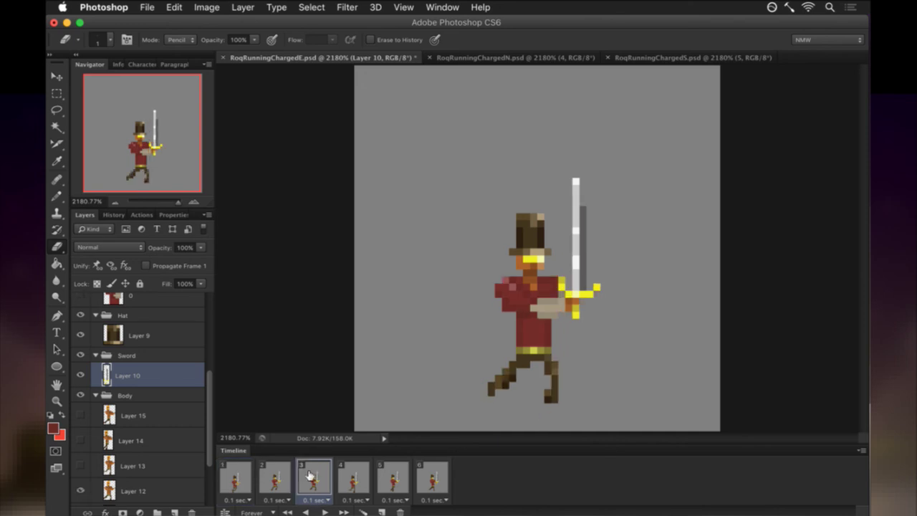
Open the recent file RoqChargedE.psd, sample the sword's light purple glow for the Pencil tool, and return to Layer 10 in RoqRunningChargedE.psd.
left_click(140, 6)
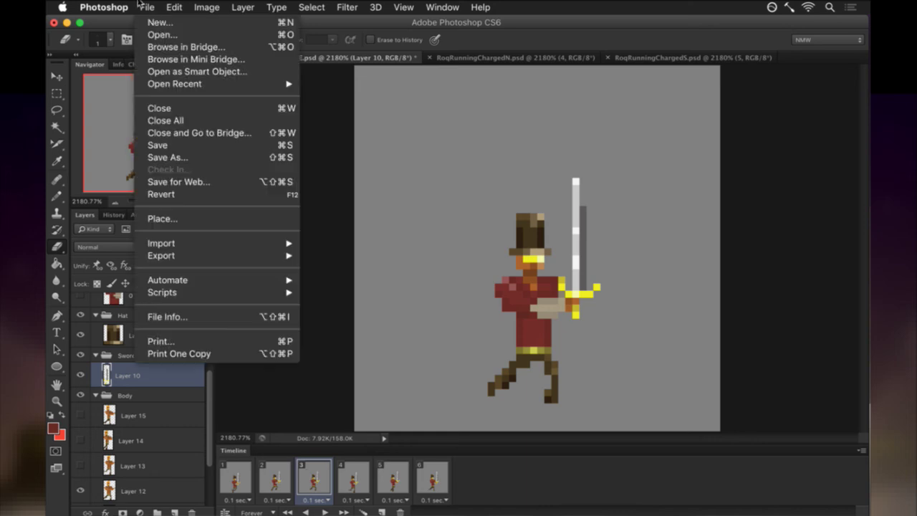
mouse_move(215, 84)
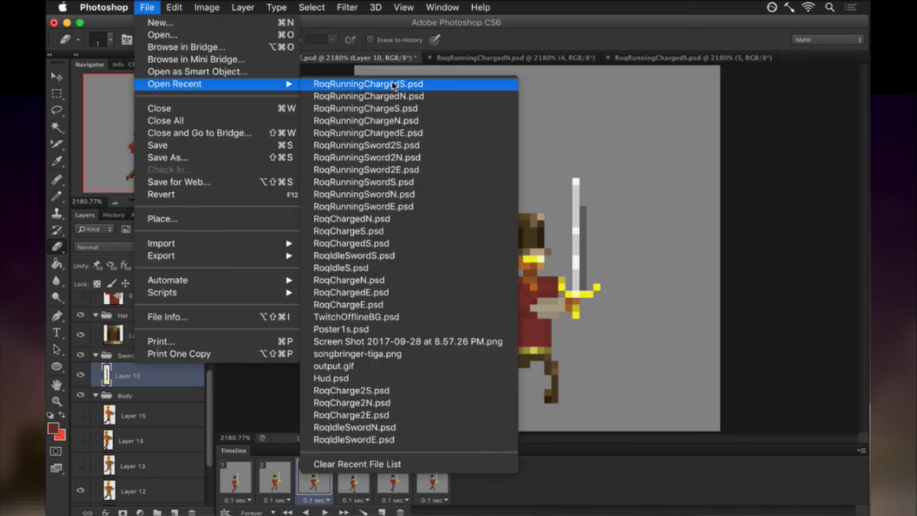
left_click(403, 293)
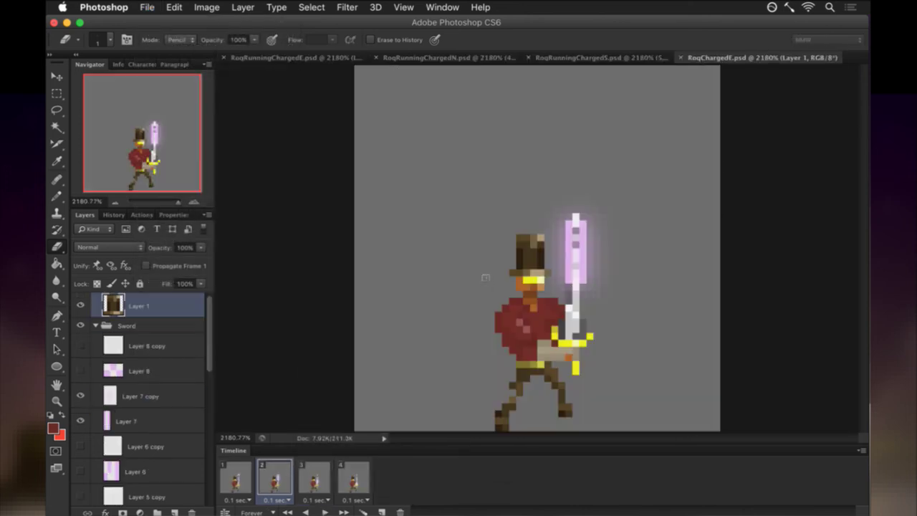
key("i")
left_click(574, 259)
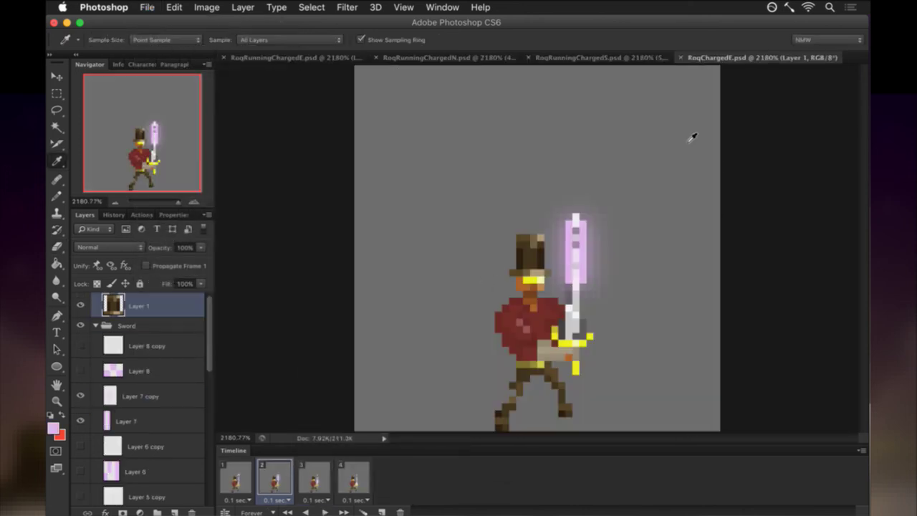
key("b")
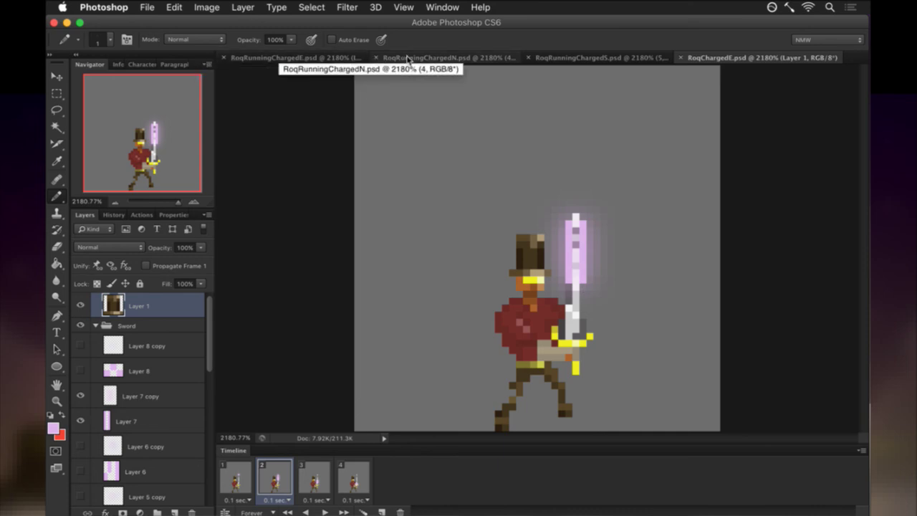
left_click(338, 58)
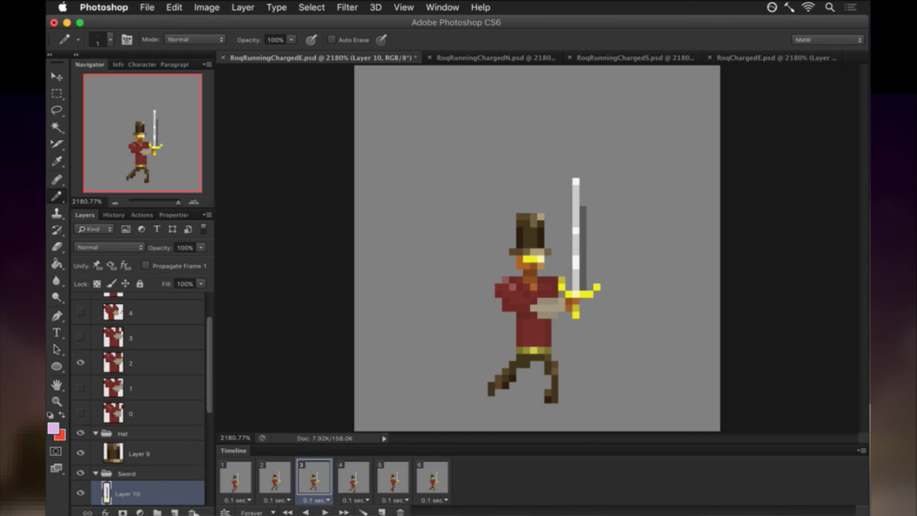
left_click_drag(206, 368, 213, 423)
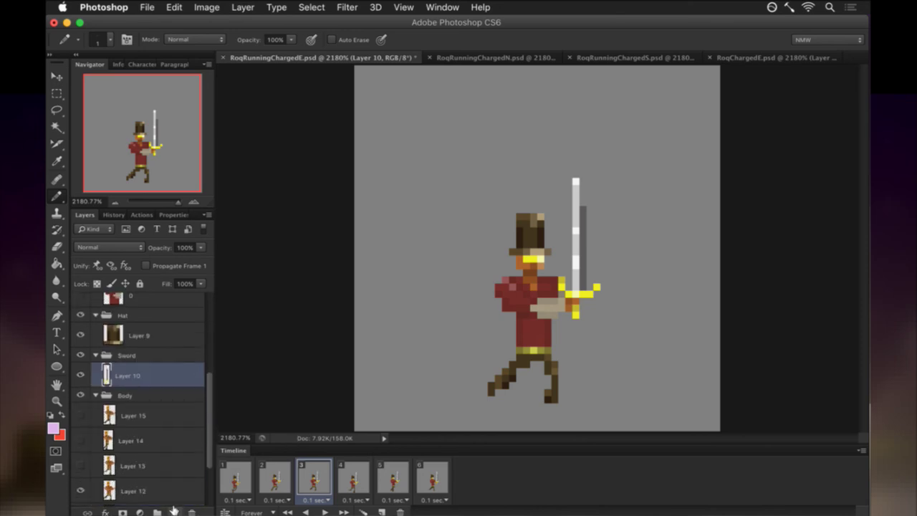
Add a new layer above Layer 10 without frame 1 propagation and pencil light purple pixels around the sword tip in frame 3.
left_click(173, 511)
left_click(146, 265)
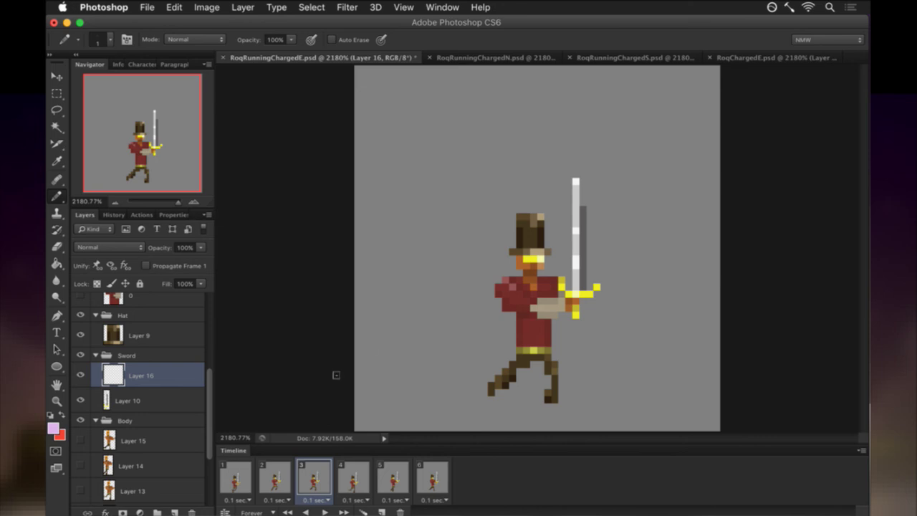
left_click_drag(567, 180, 575, 179)
left_click(583, 181)
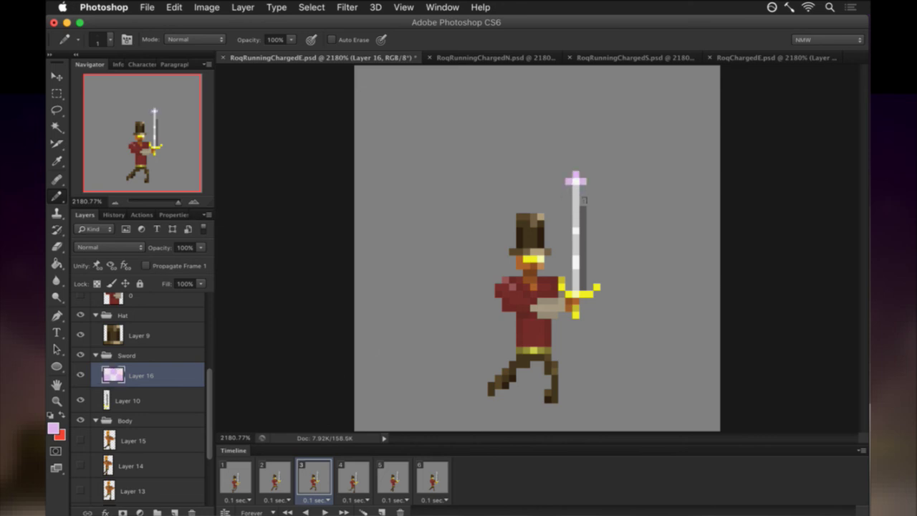
Duplicate the sword-tip glow layer, blur the copy with the last used filter, and save RoqRunningChargedE.psd.
key("super+j")
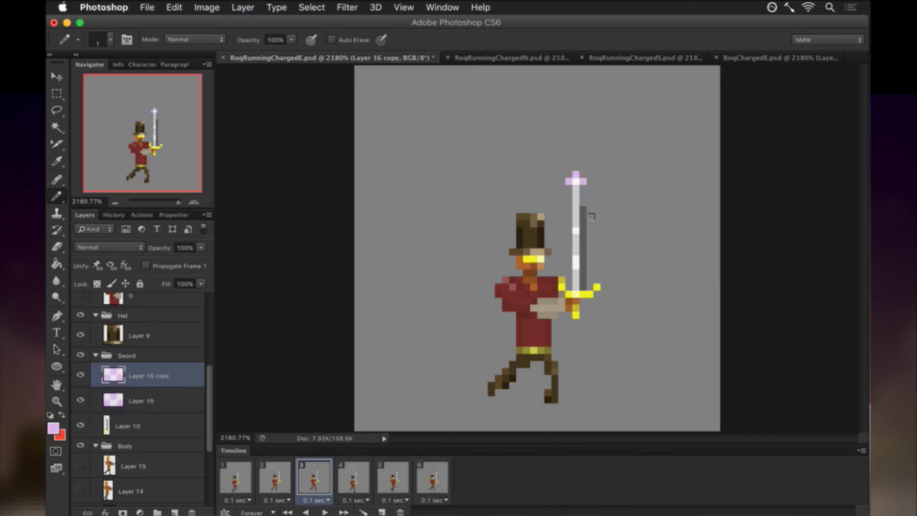
key("super+f")
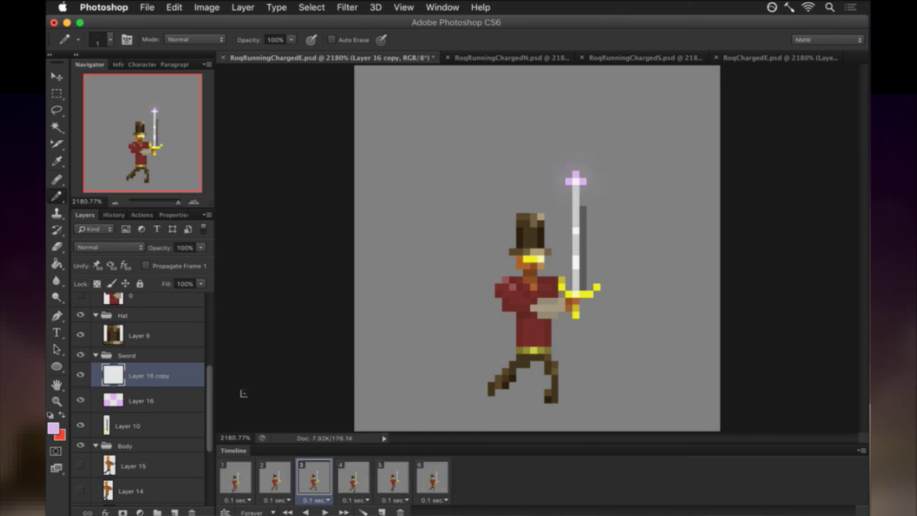
left_click(174, 513)
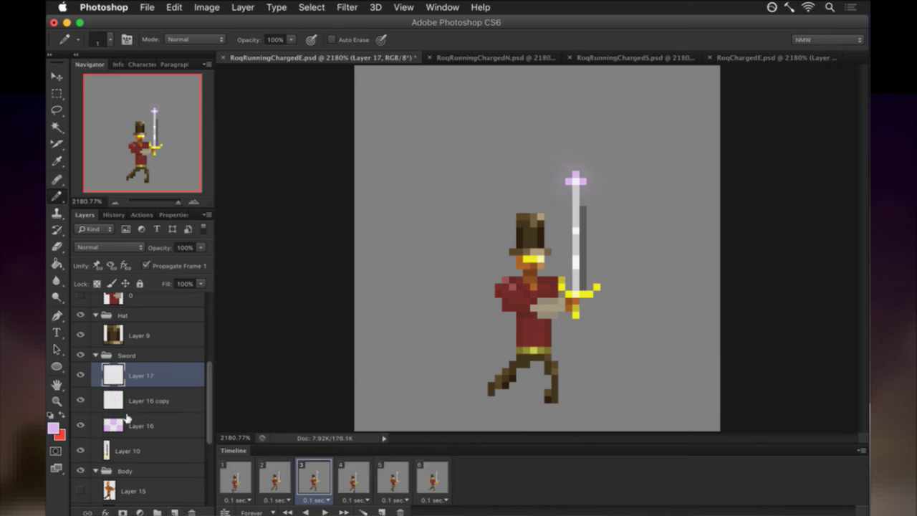
left_click(191, 513)
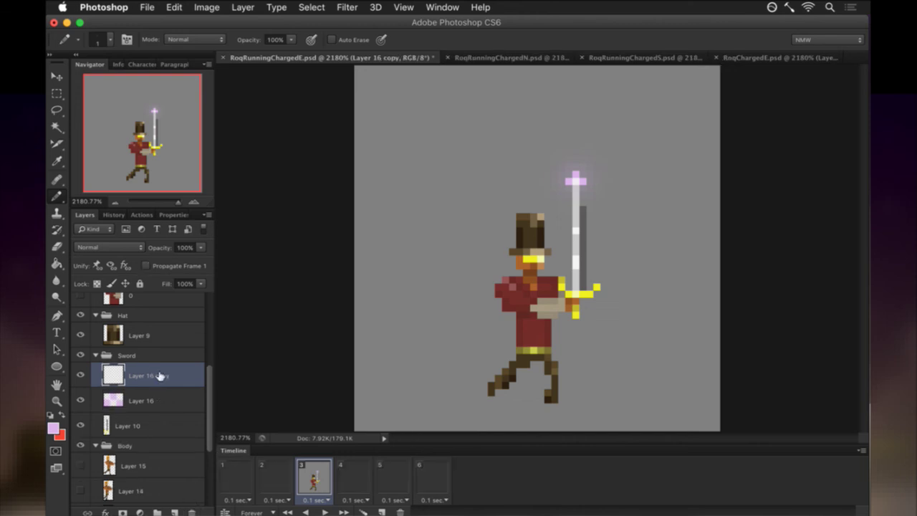
key("super+s")
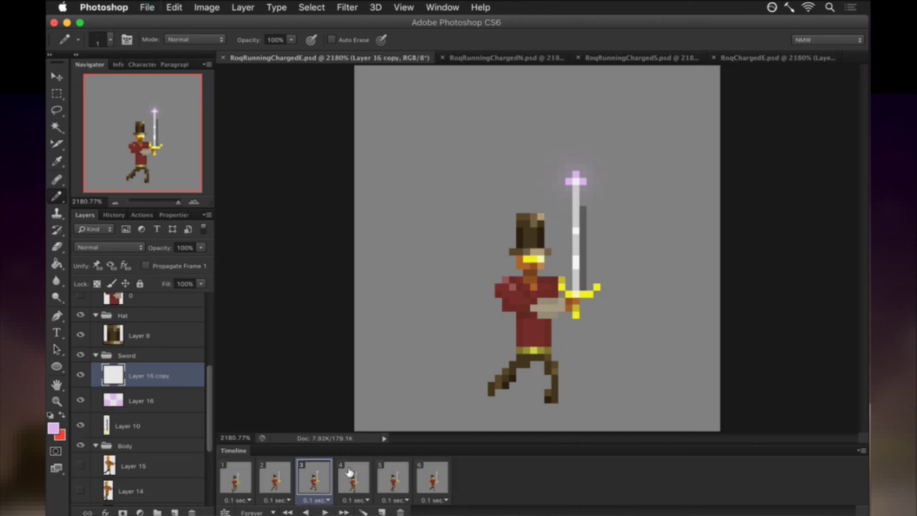
In frame 4, add a new layer without frame 1 propagation and pencil light purple strips along both sides of the upper blade.
left_click(351, 474)
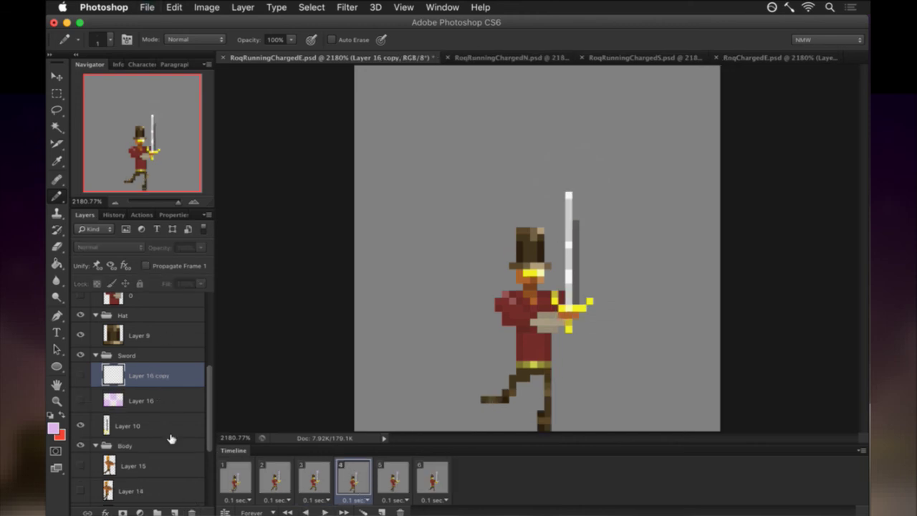
left_click(174, 512)
left_click(146, 265)
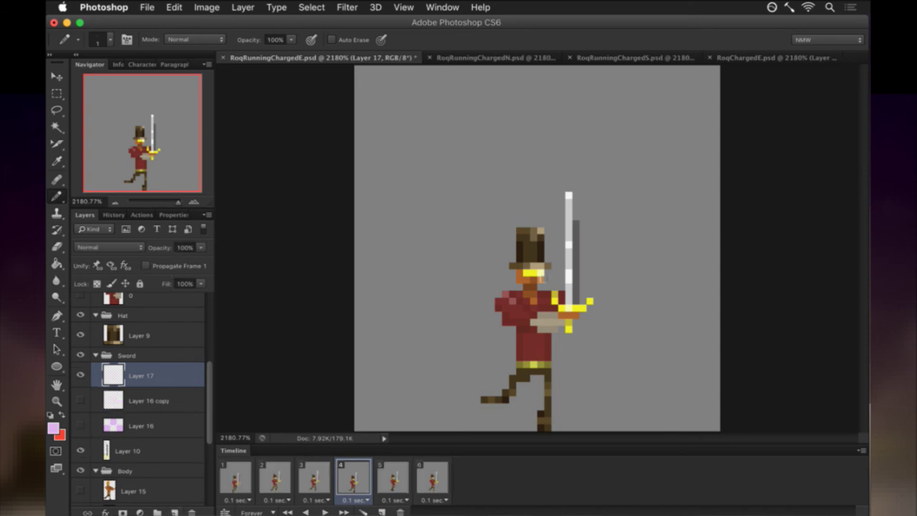
left_click_drag(561, 200, 562, 255)
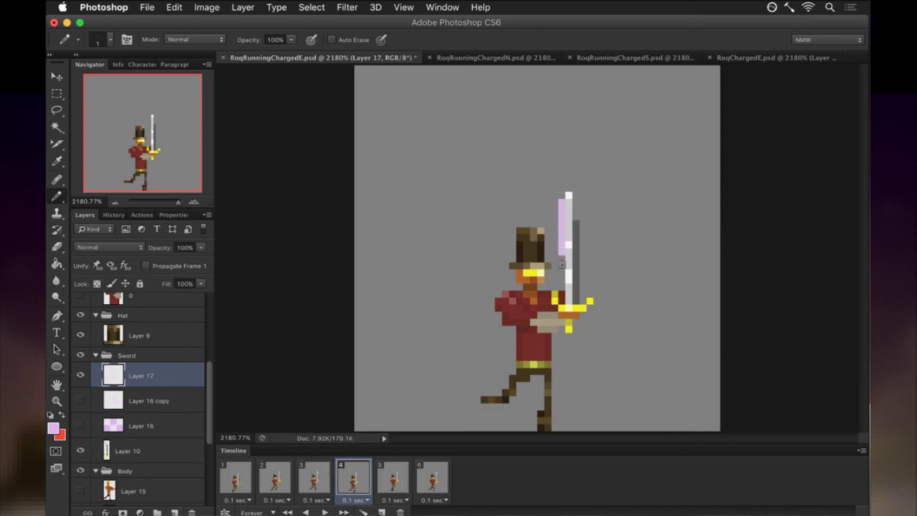
left_click_drag(576, 200, 578, 252)
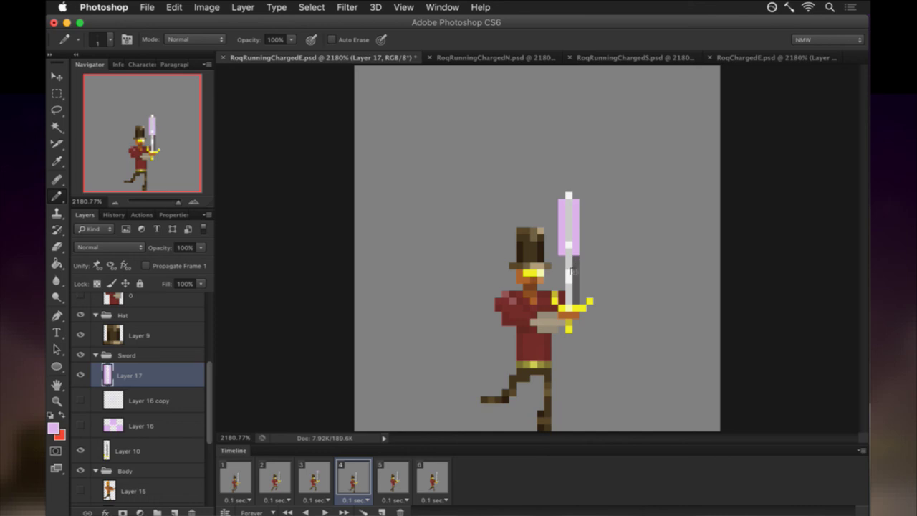
Trim the lower ends of the purple strips by one pixel, then duplicate the layer and blur the copy with the last filter.
key("e")
key("super+z")
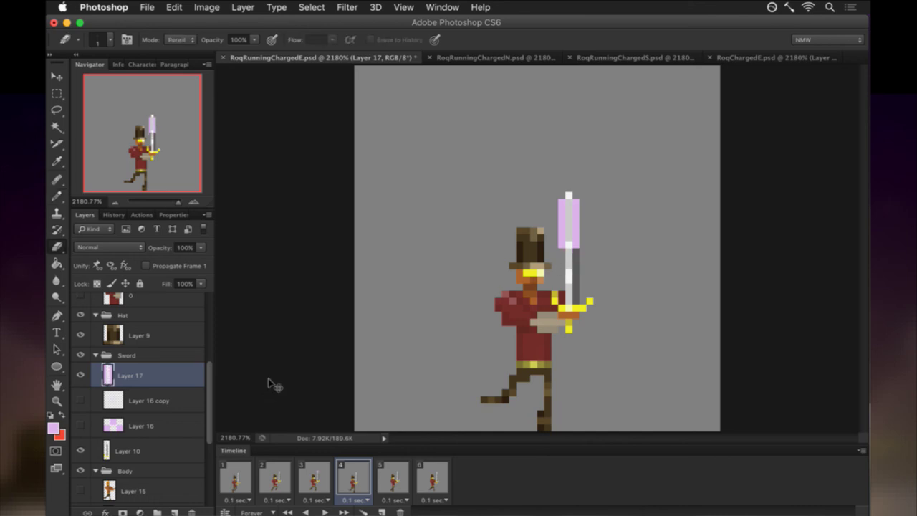
key("super+j")
key("super+f")
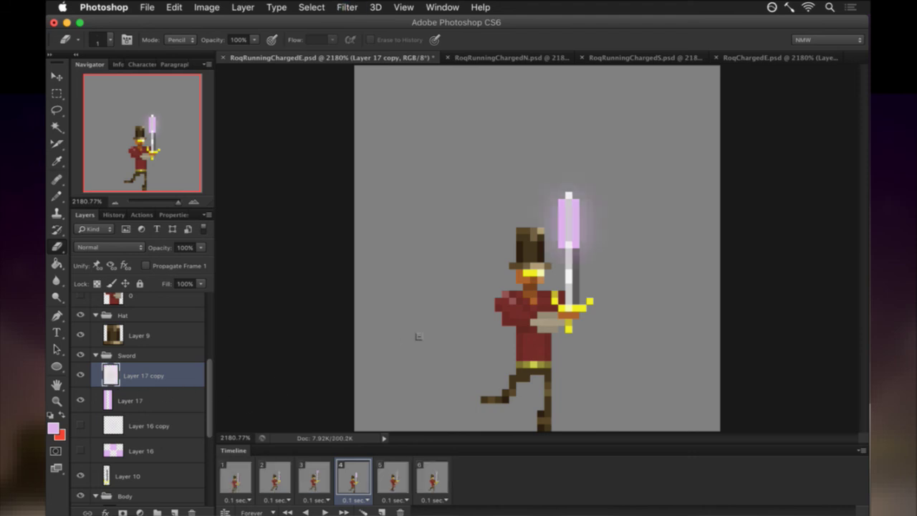
In frame 5, pencil short light purple strips beside the lower blade on a new layer, using Layer 17 as guide, and add a blurred copy.
left_click(329, 482)
left_click(356, 479)
left_click(387, 479)
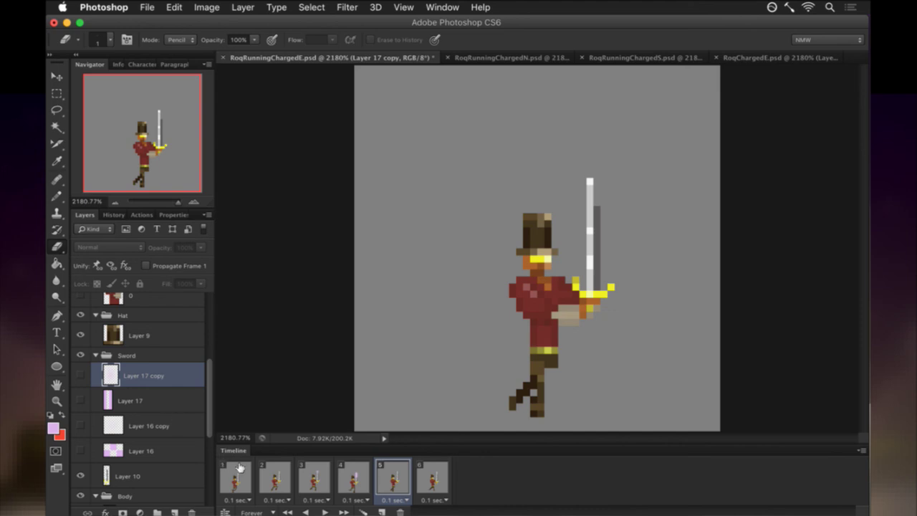
left_click(174, 513)
left_click(159, 268)
key("b")
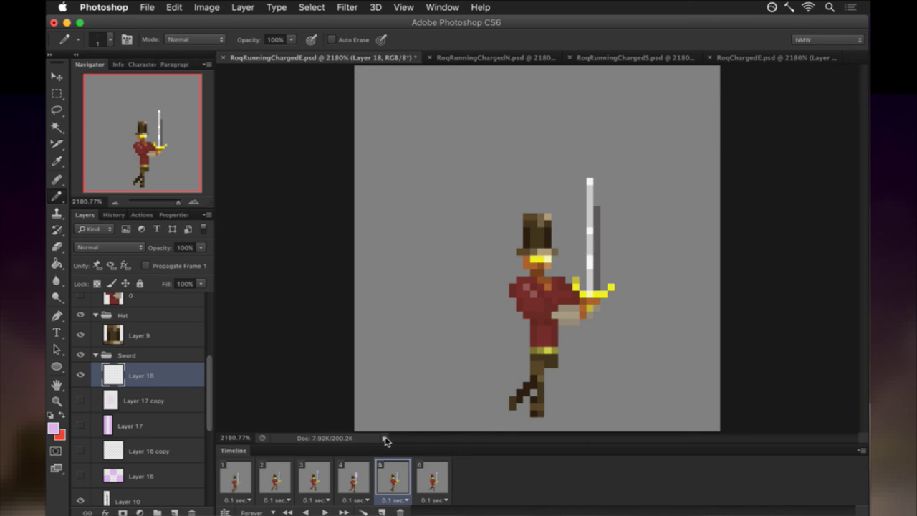
left_click(80, 426)
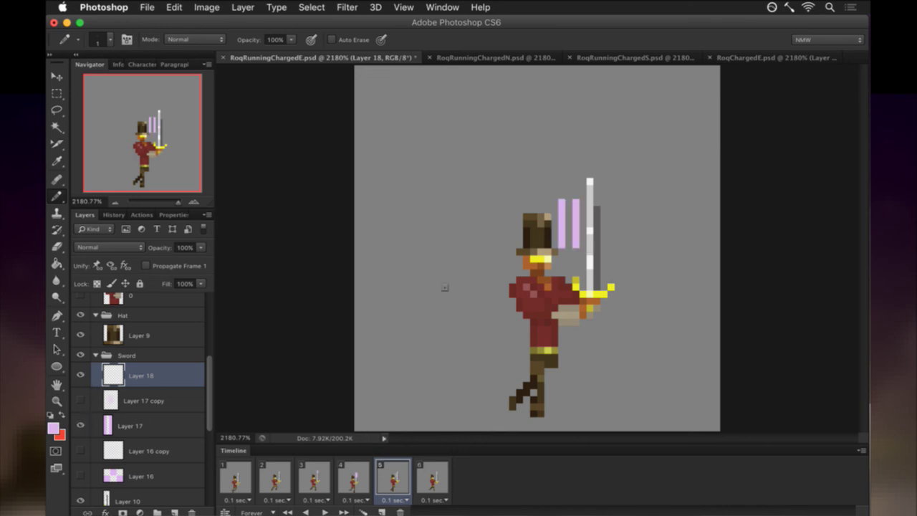
mouse_move(582, 250)
left_mouse_down()
mouse_move(582, 269)
mouse_move(604, 263)
mouse_move(604, 250)
left_mouse_up()
left_click(81, 426)
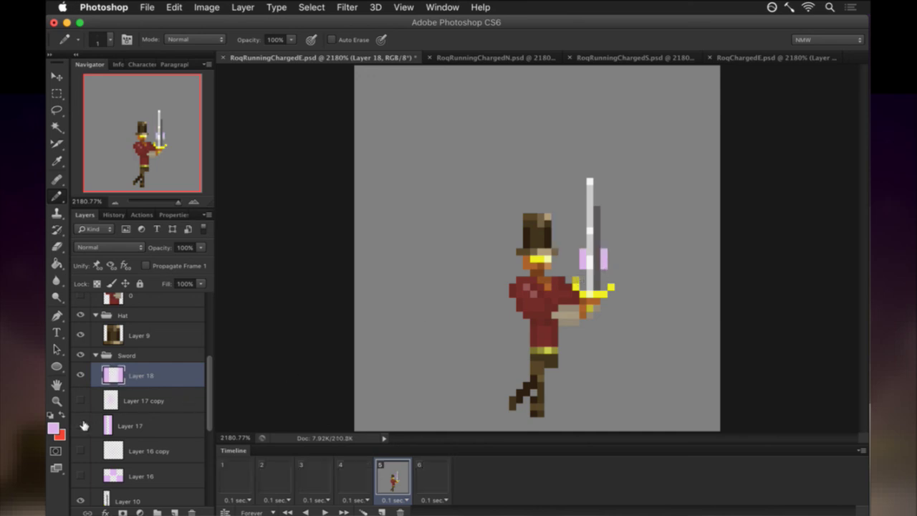
key("super+j")
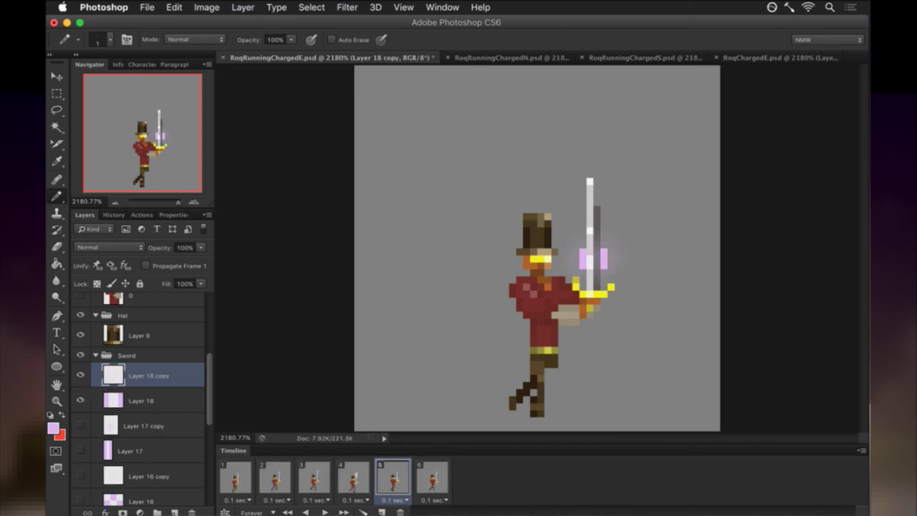
In frame 6, pencil short light purple strips beside the blade just above the guard on a new layer, and add a blurred copy.
left_click(430, 476)
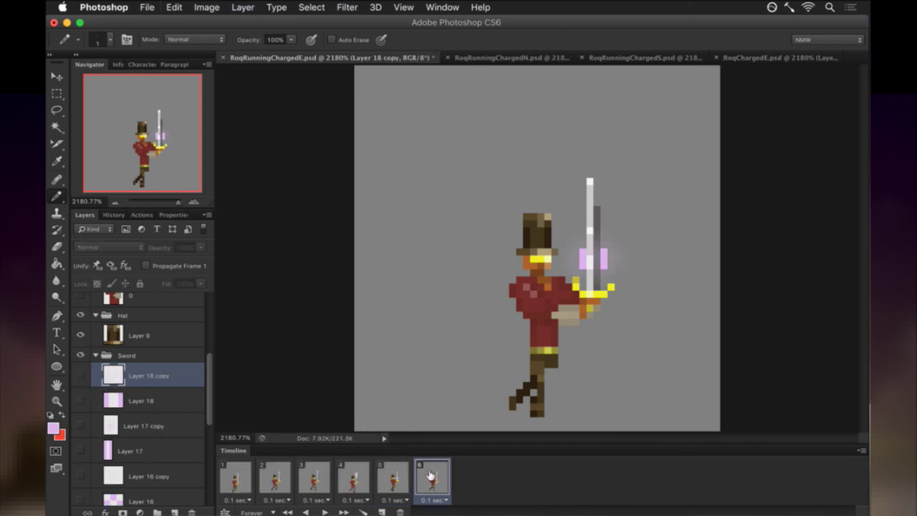
left_click(173, 508)
left_click(170, 266)
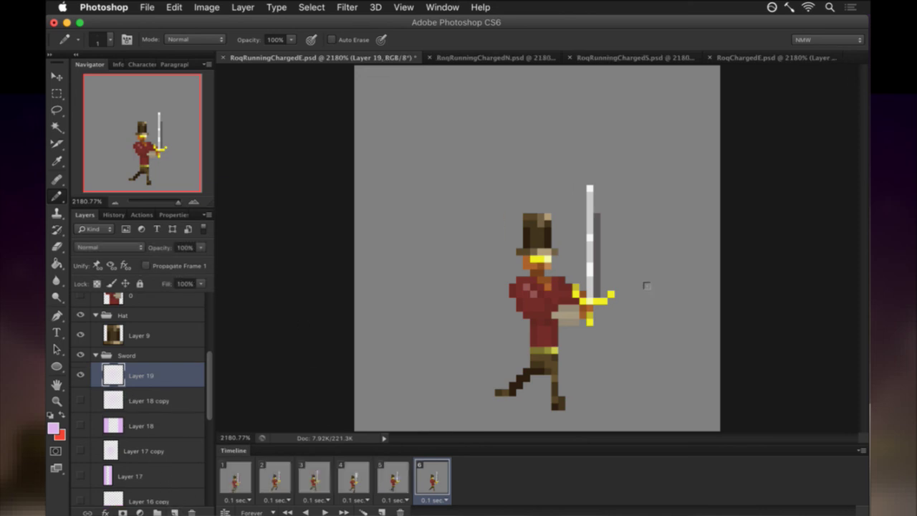
left_click_drag(583, 279, 581, 288)
left_click(580, 294)
key("e")
key("b")
left_click_drag(604, 278, 604, 291)
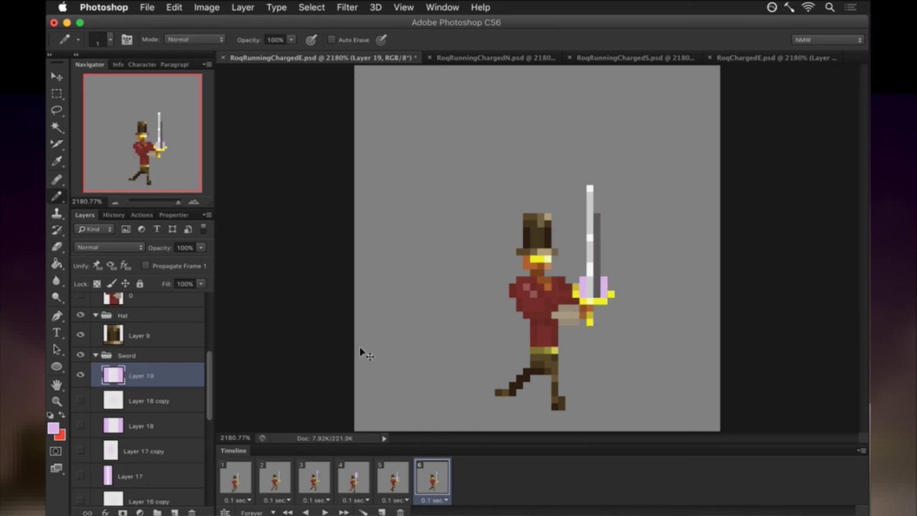
key("super+j")
key("super+f")
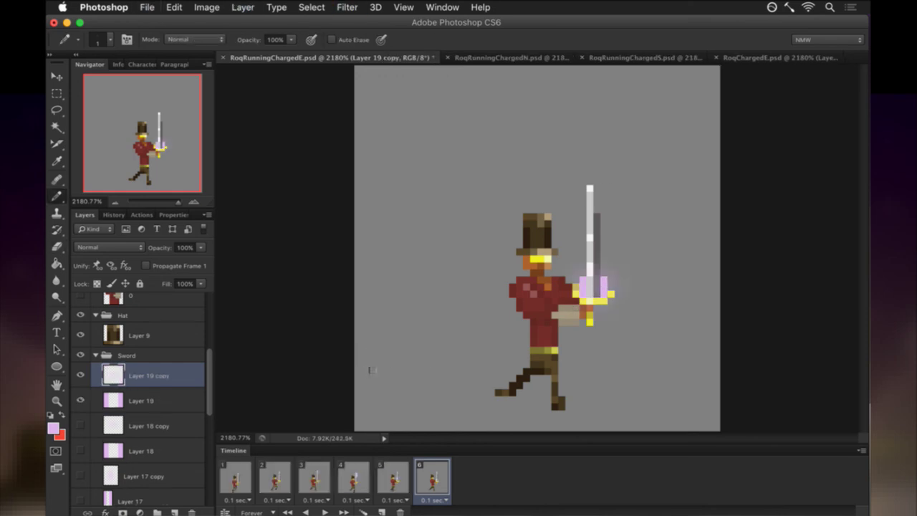
Play the charged running animation from frame 1 to check the moving glow, and stop playback.
left_click(237, 476)
left_click(324, 512)
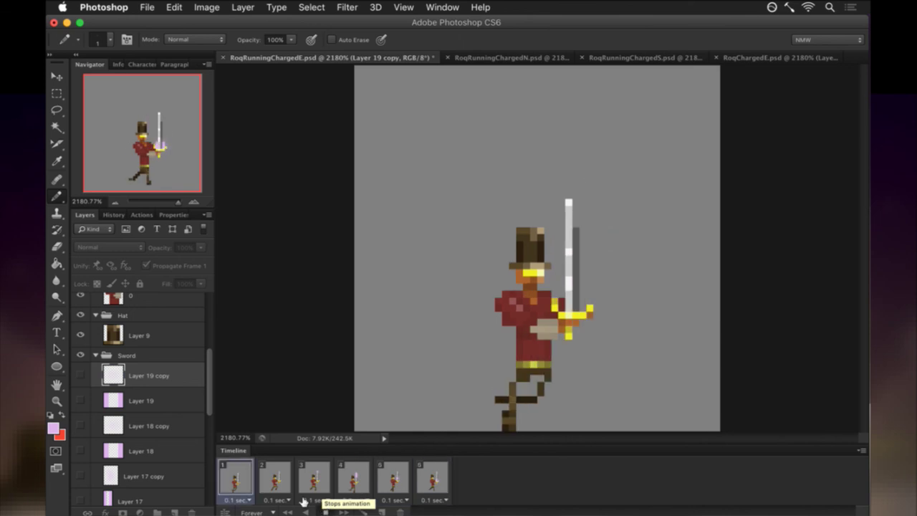
left_click(324, 510)
Save RoqRunningChargedE.psd and export its animation frames again.
key("super+s")
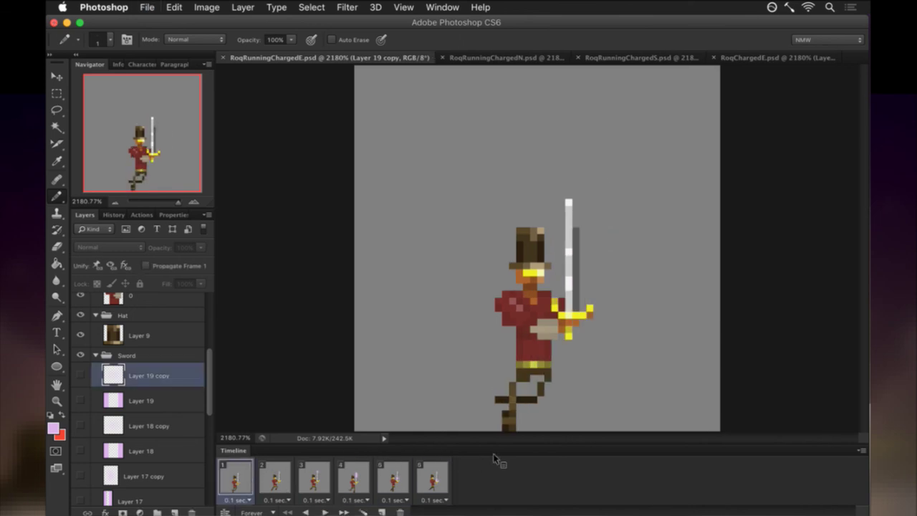
key("alt+shift+super+s")
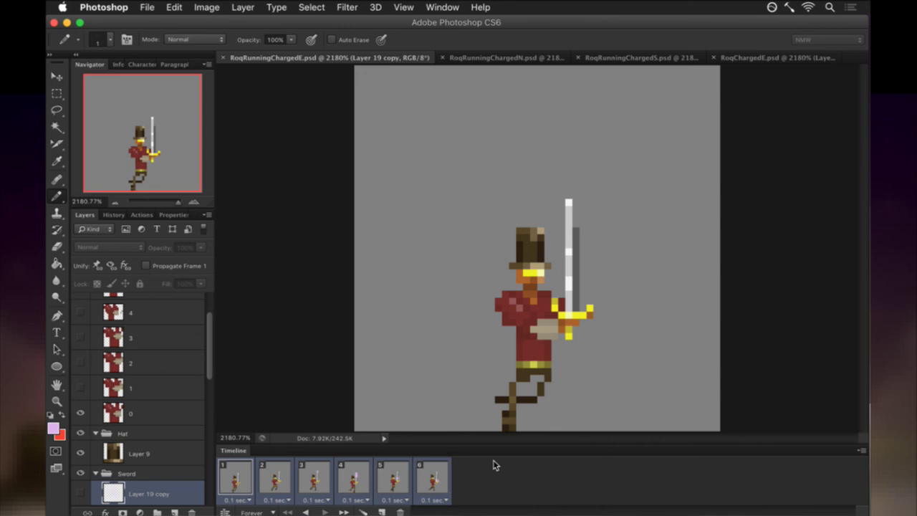
Switch to iTerm and run the build that repacks the Roq sprite sheet.
key("super+Tab")
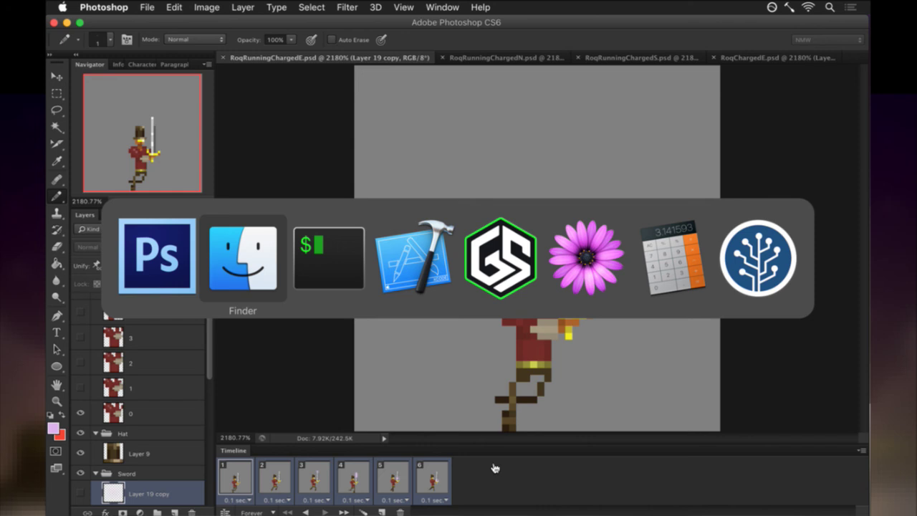
key("super+Tab")
key("super+Tab")
key("super+Tab")
key("super+Tab")
key("super+Tab")
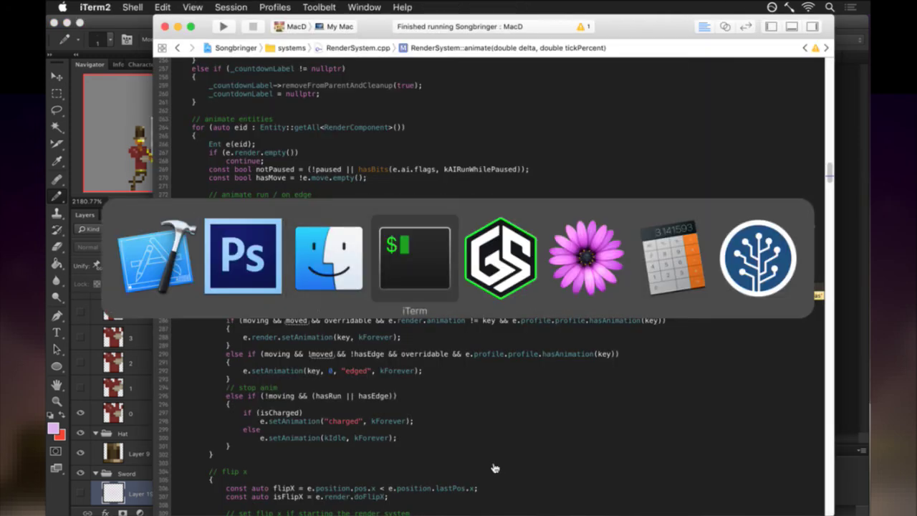
key("Return")
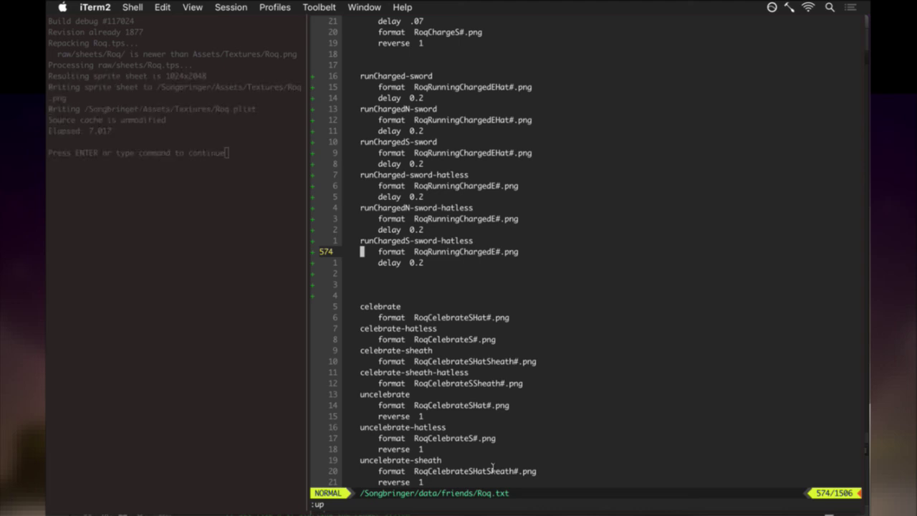
Switch to Xcode, run Songbringer, and step from the isCharged breakpoint into RenderSystem::getAnimKey.
key("super+Tab")
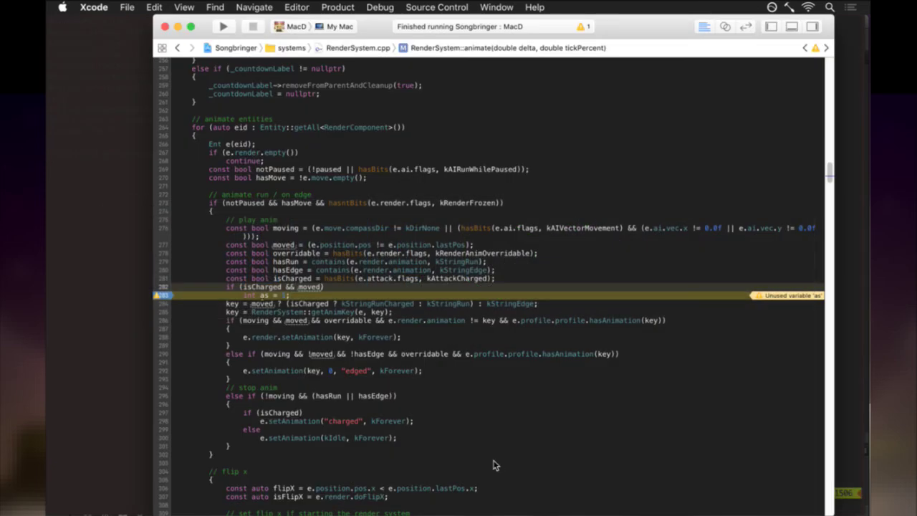
left_click(221, 27)
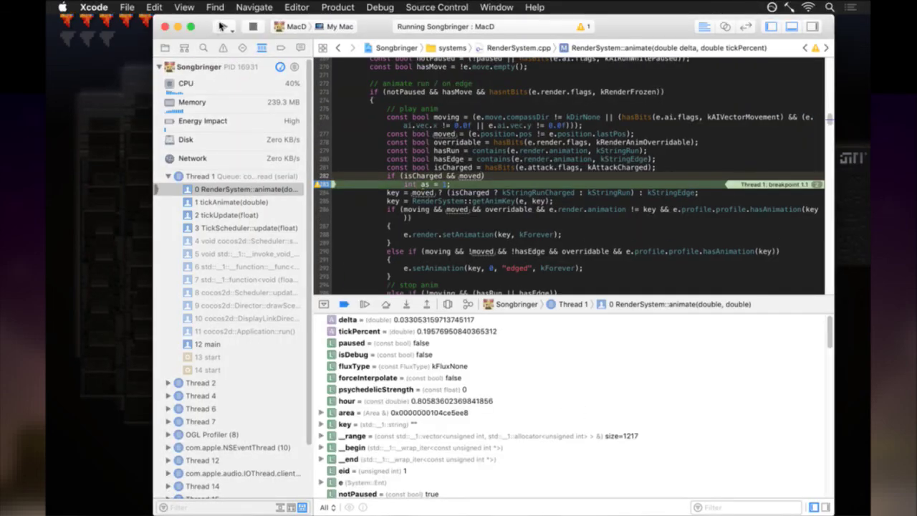
left_click(385, 303)
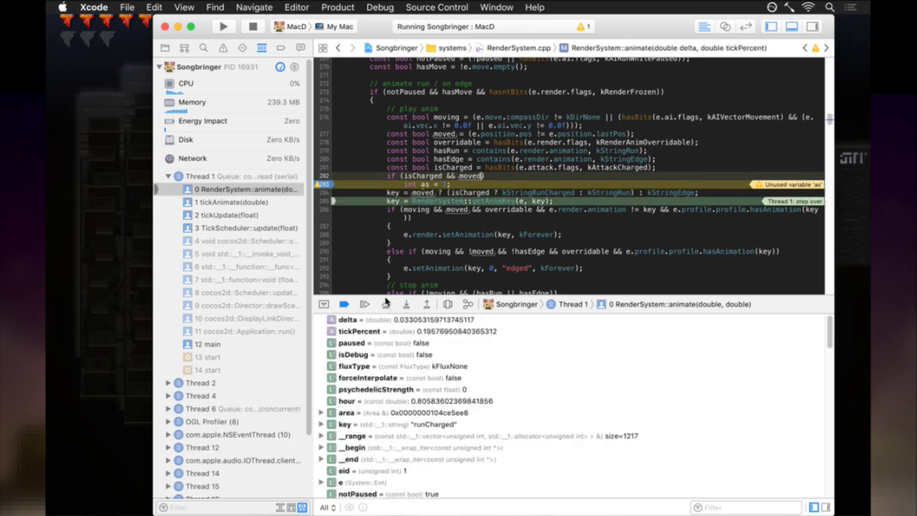
left_click(406, 304)
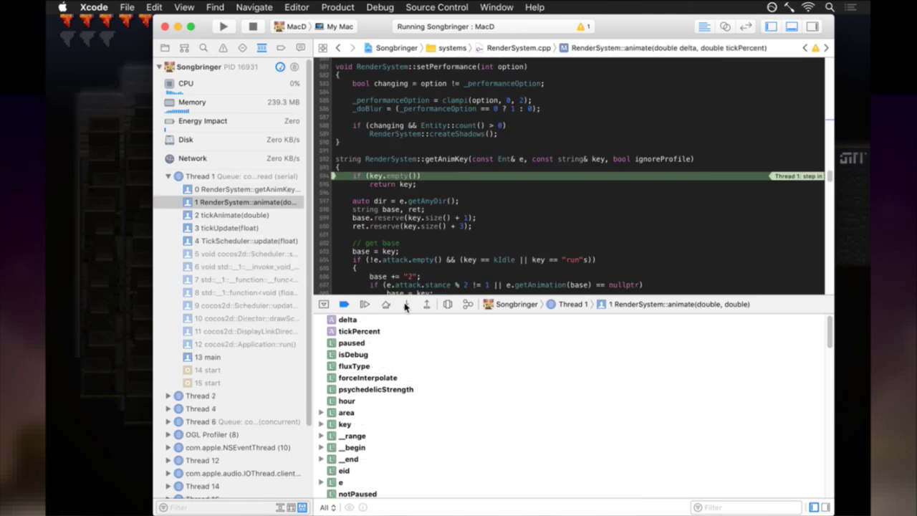
Step over the opening lines of getAnimKey up to the check of e.attack.empty() and the "run" key.
left_click(385, 303)
left_click(385, 304)
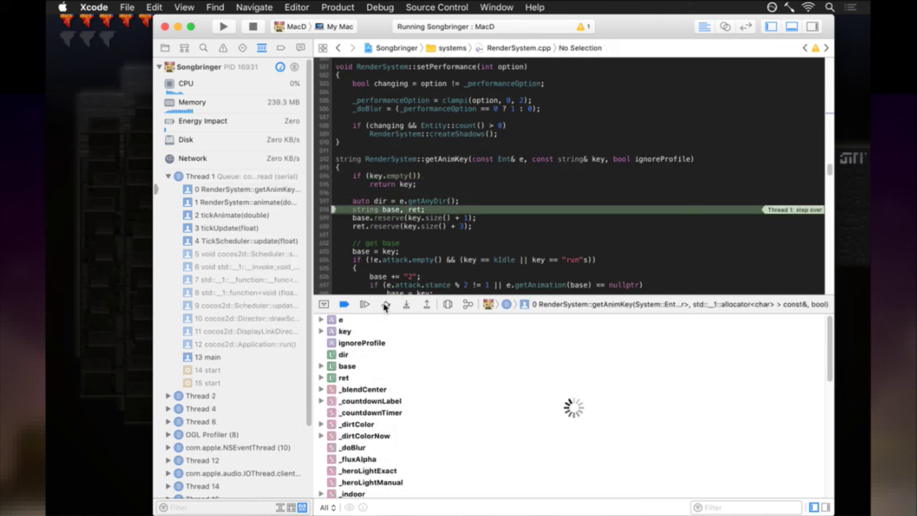
left_click(385, 304)
left_click(385, 303)
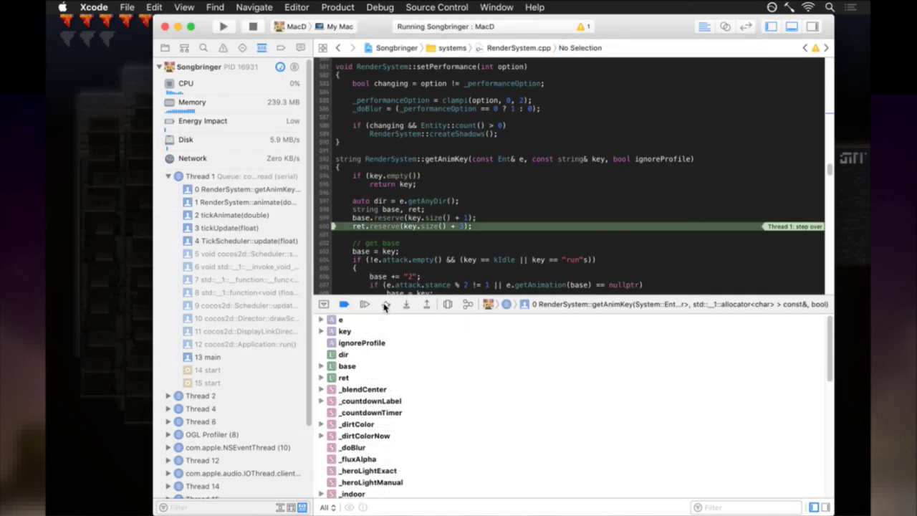
left_click(385, 304)
left_click(385, 304)
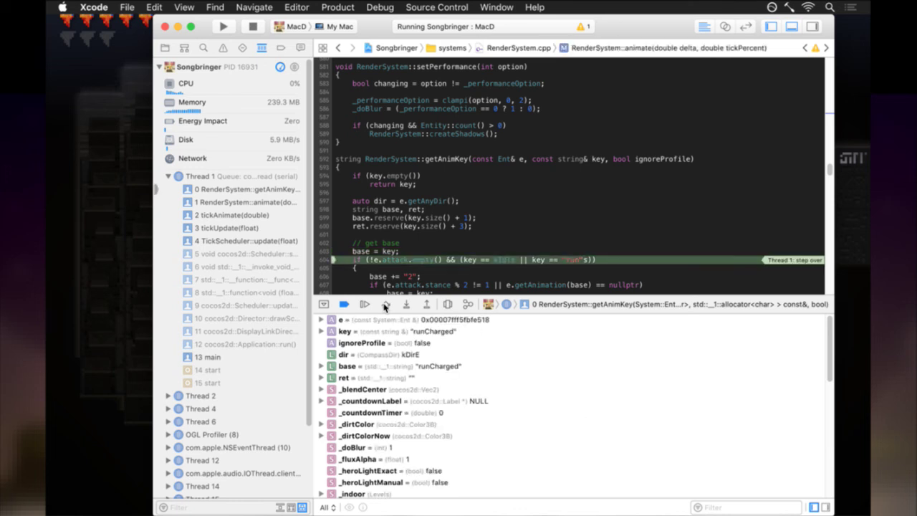
Examine the base and directional animation branches of getAnimKey, and step over to the line ret = base.
scroll(392, 263, "down", 5)
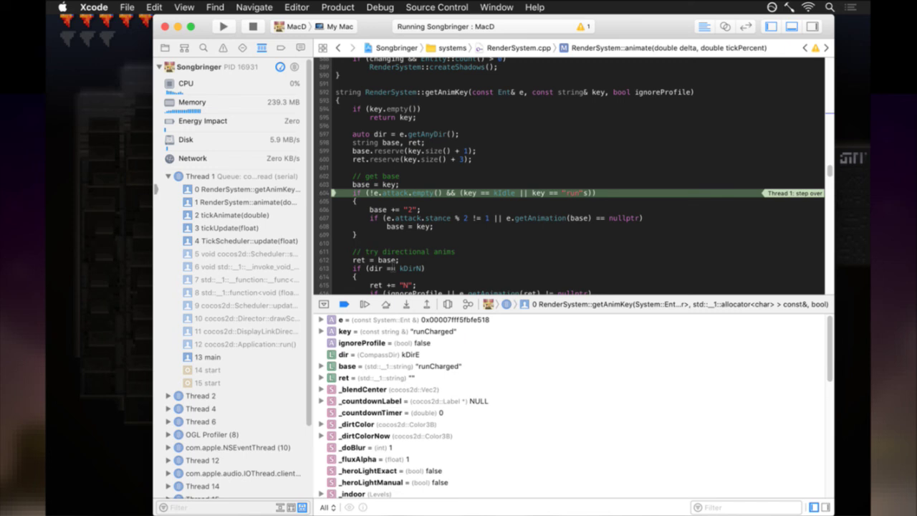
scroll(392, 266, "down", 3)
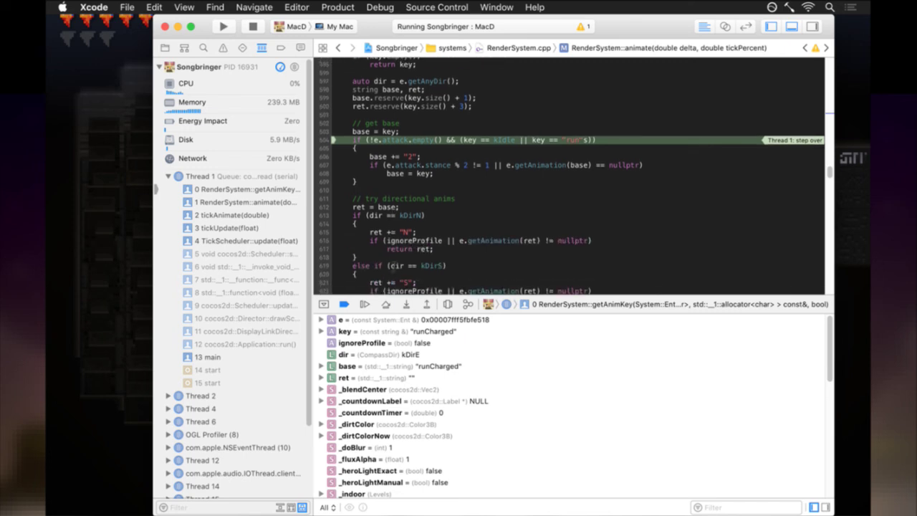
scroll(392, 266, "down", 5)
scroll(393, 269, "up", 3)
scroll(394, 270, "up", 1)
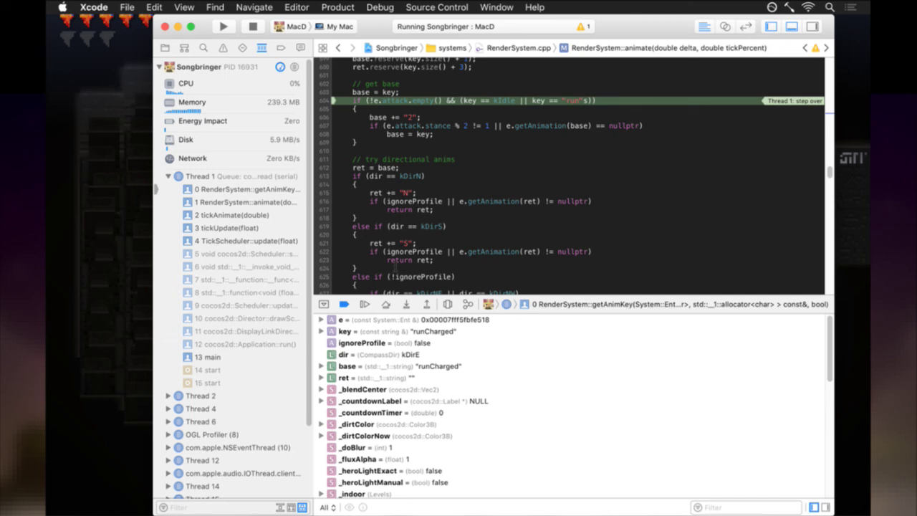
left_click(387, 305)
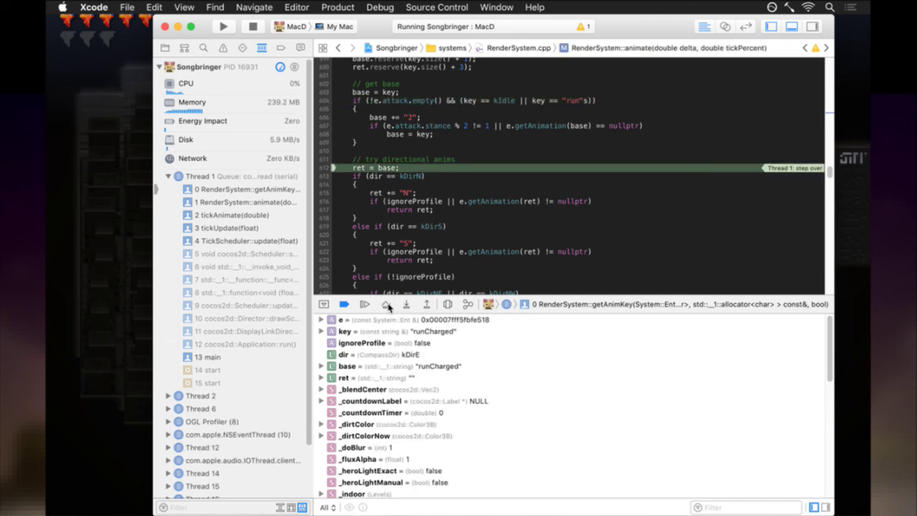